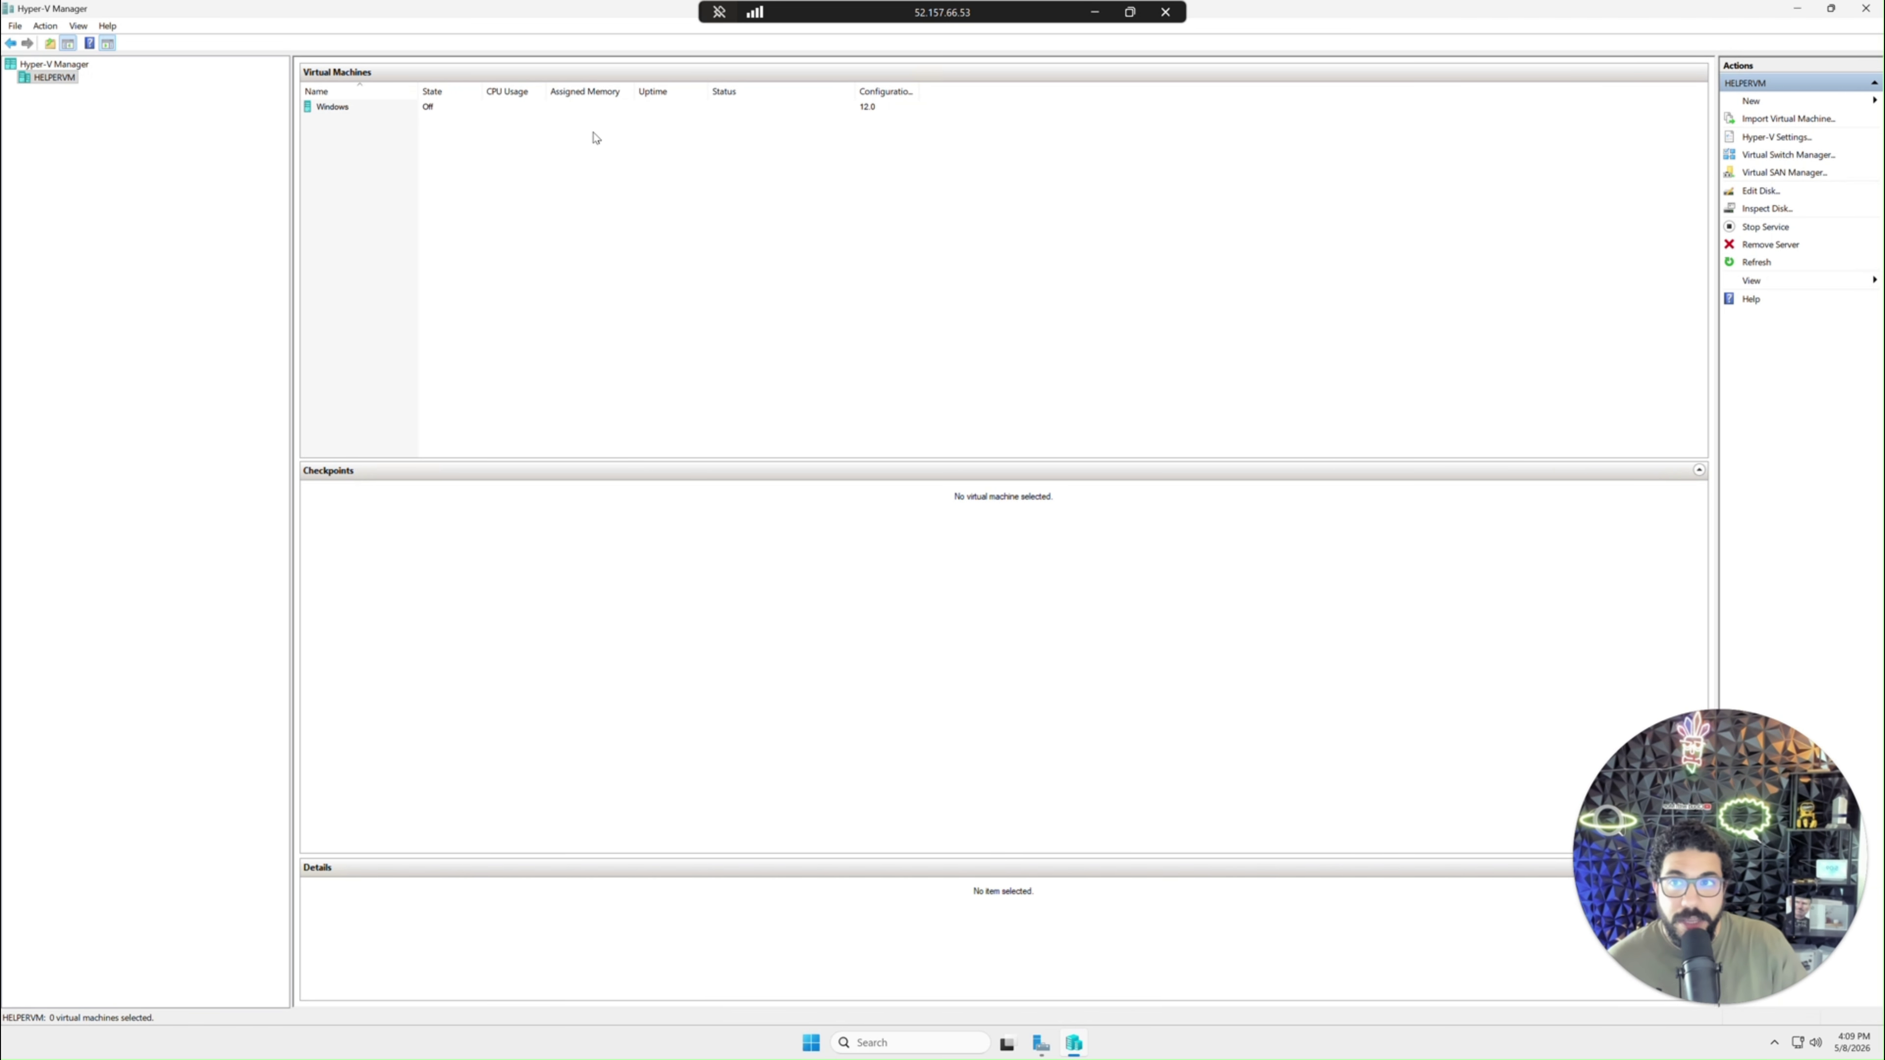
- Restore the Hyper-V Manager window to a smaller size and launch Remote Desktop Connection on the helper VM with the mstsc command
{"action": "double_click", "coordinate": [589, 16]}
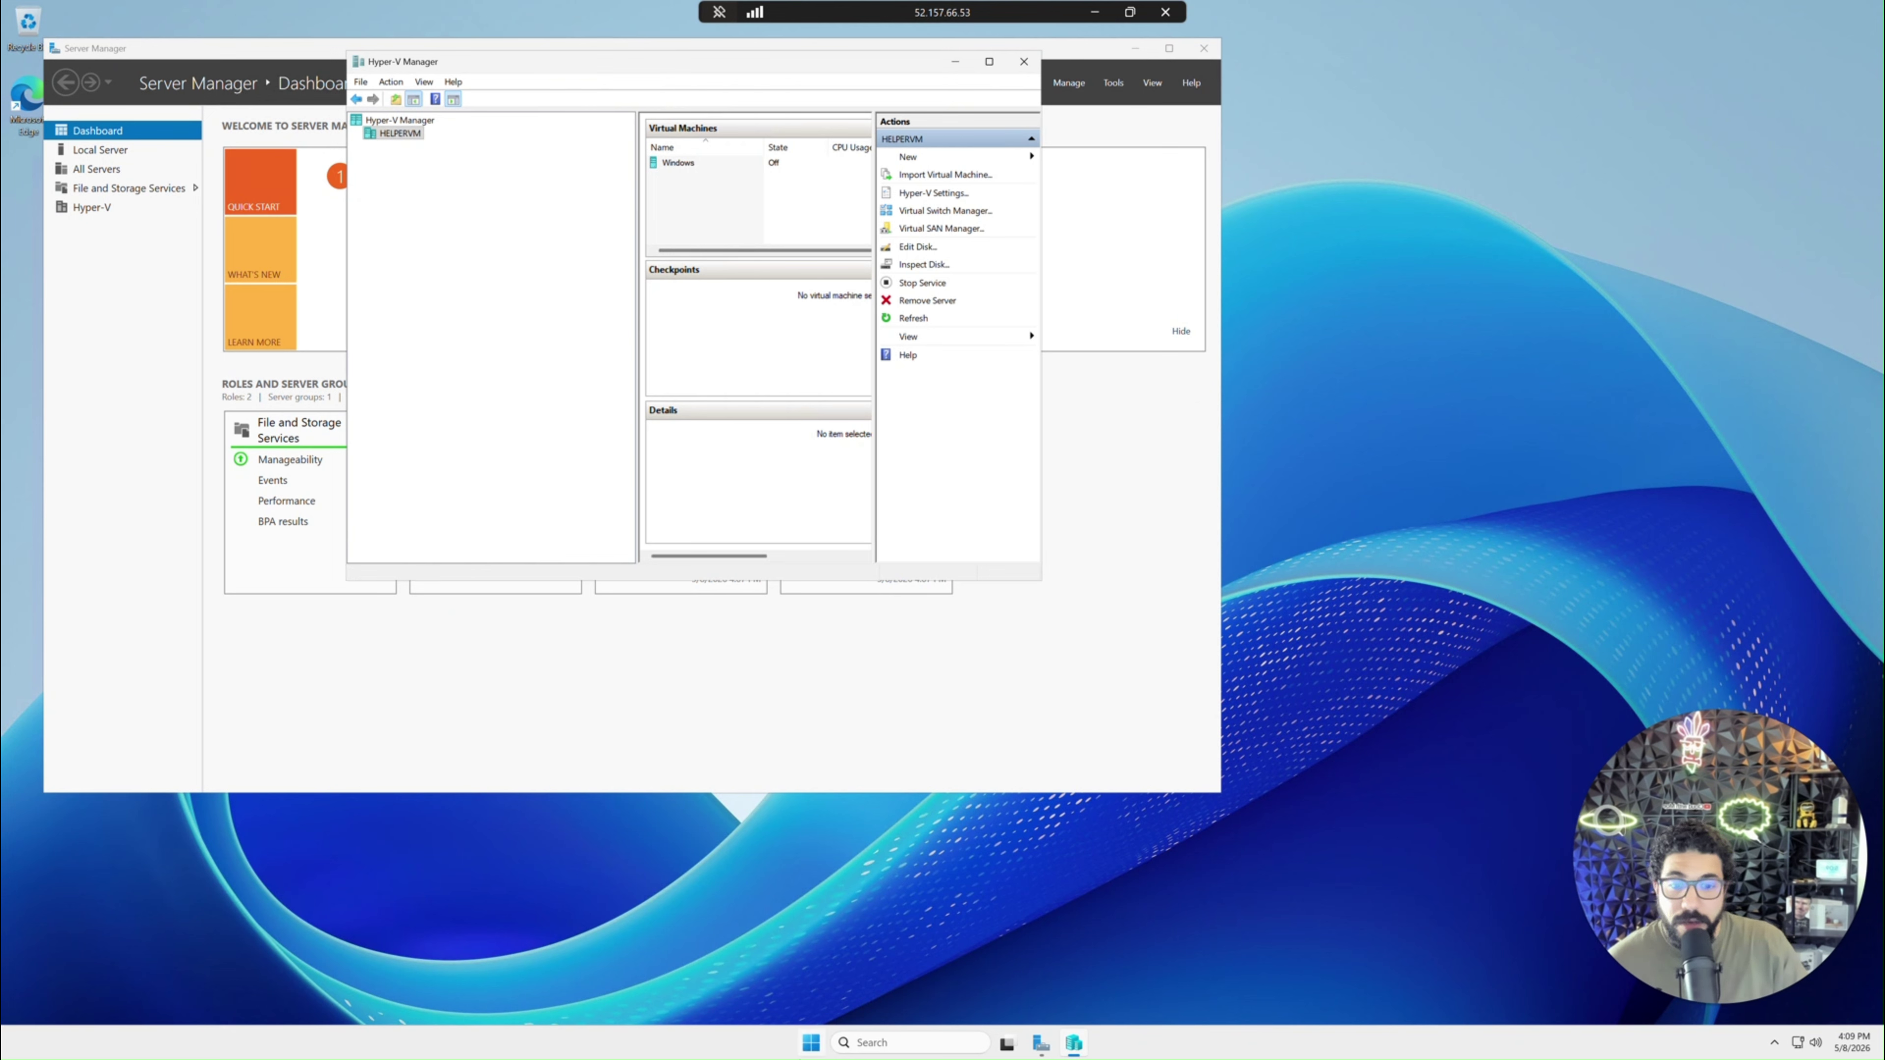
{"action": "left_click", "coordinate": [816, 1045]}
{"action": "right_click", "coordinate": [811, 1043]}
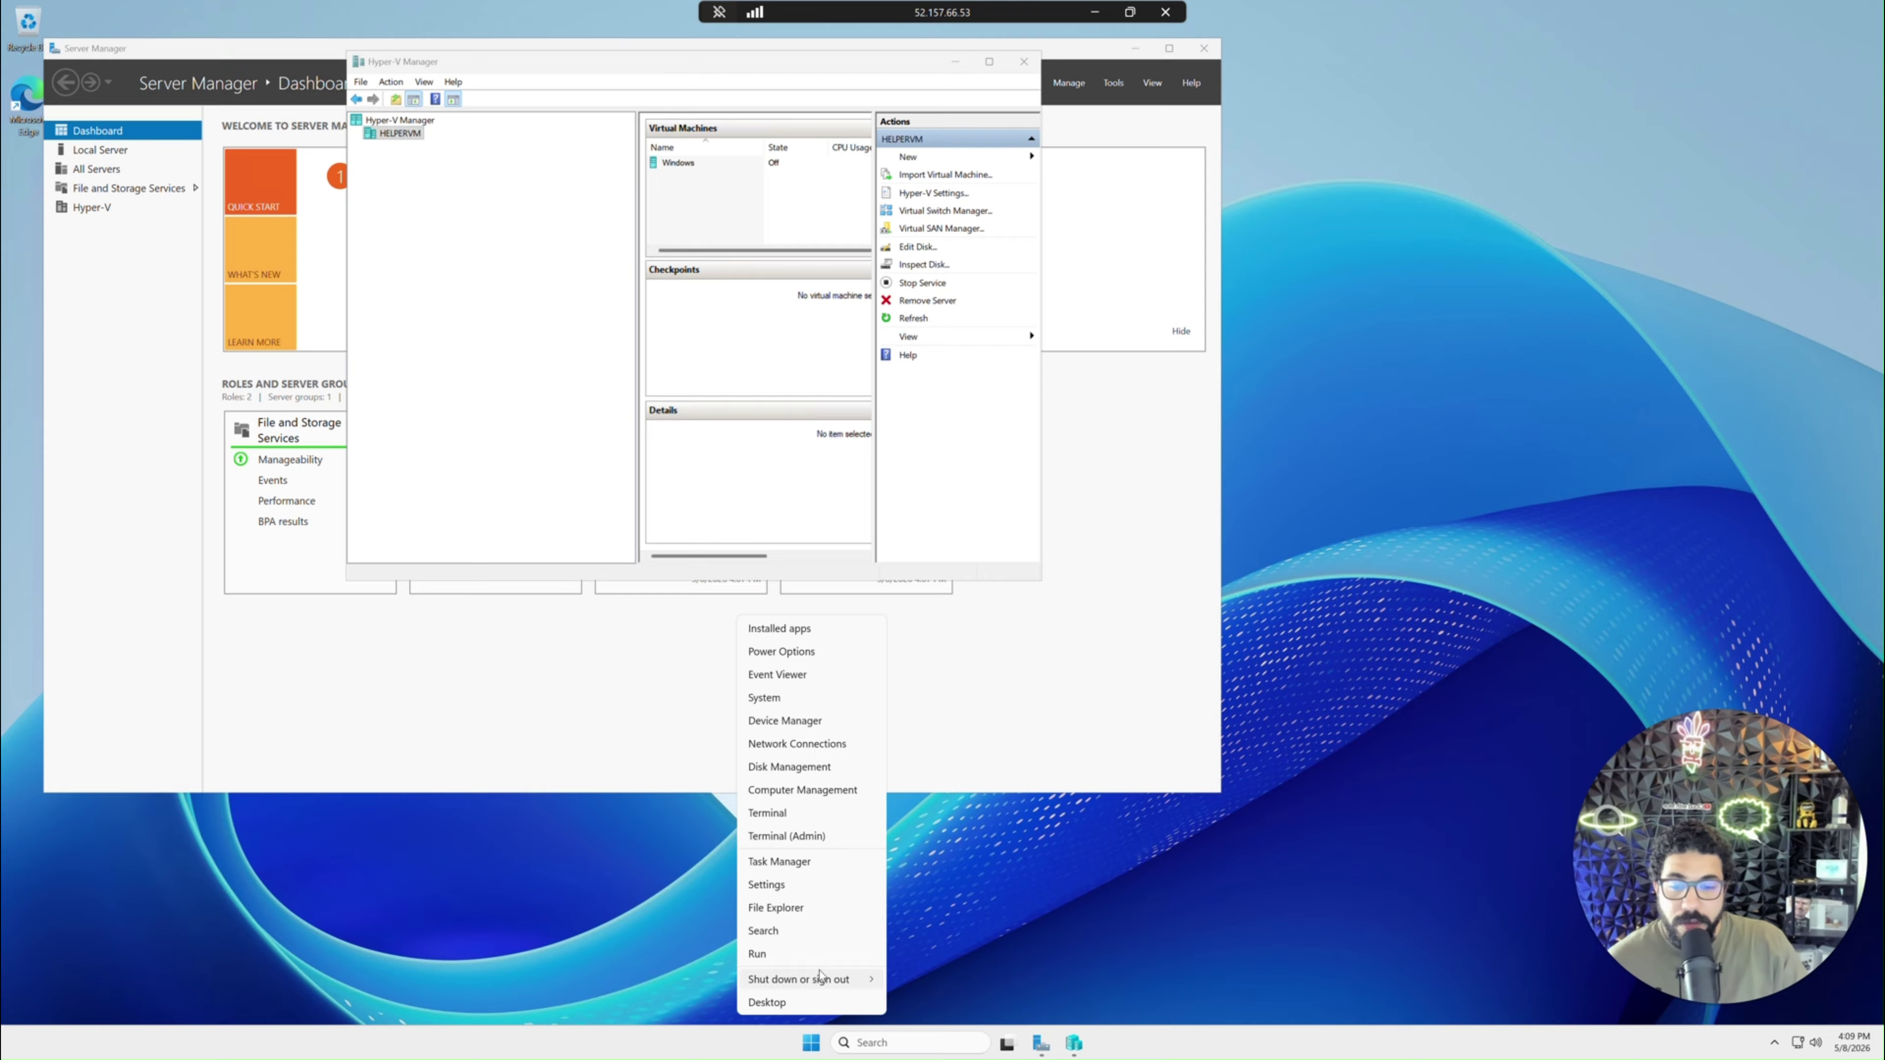
{"action": "left_click", "coordinate": [820, 953]}
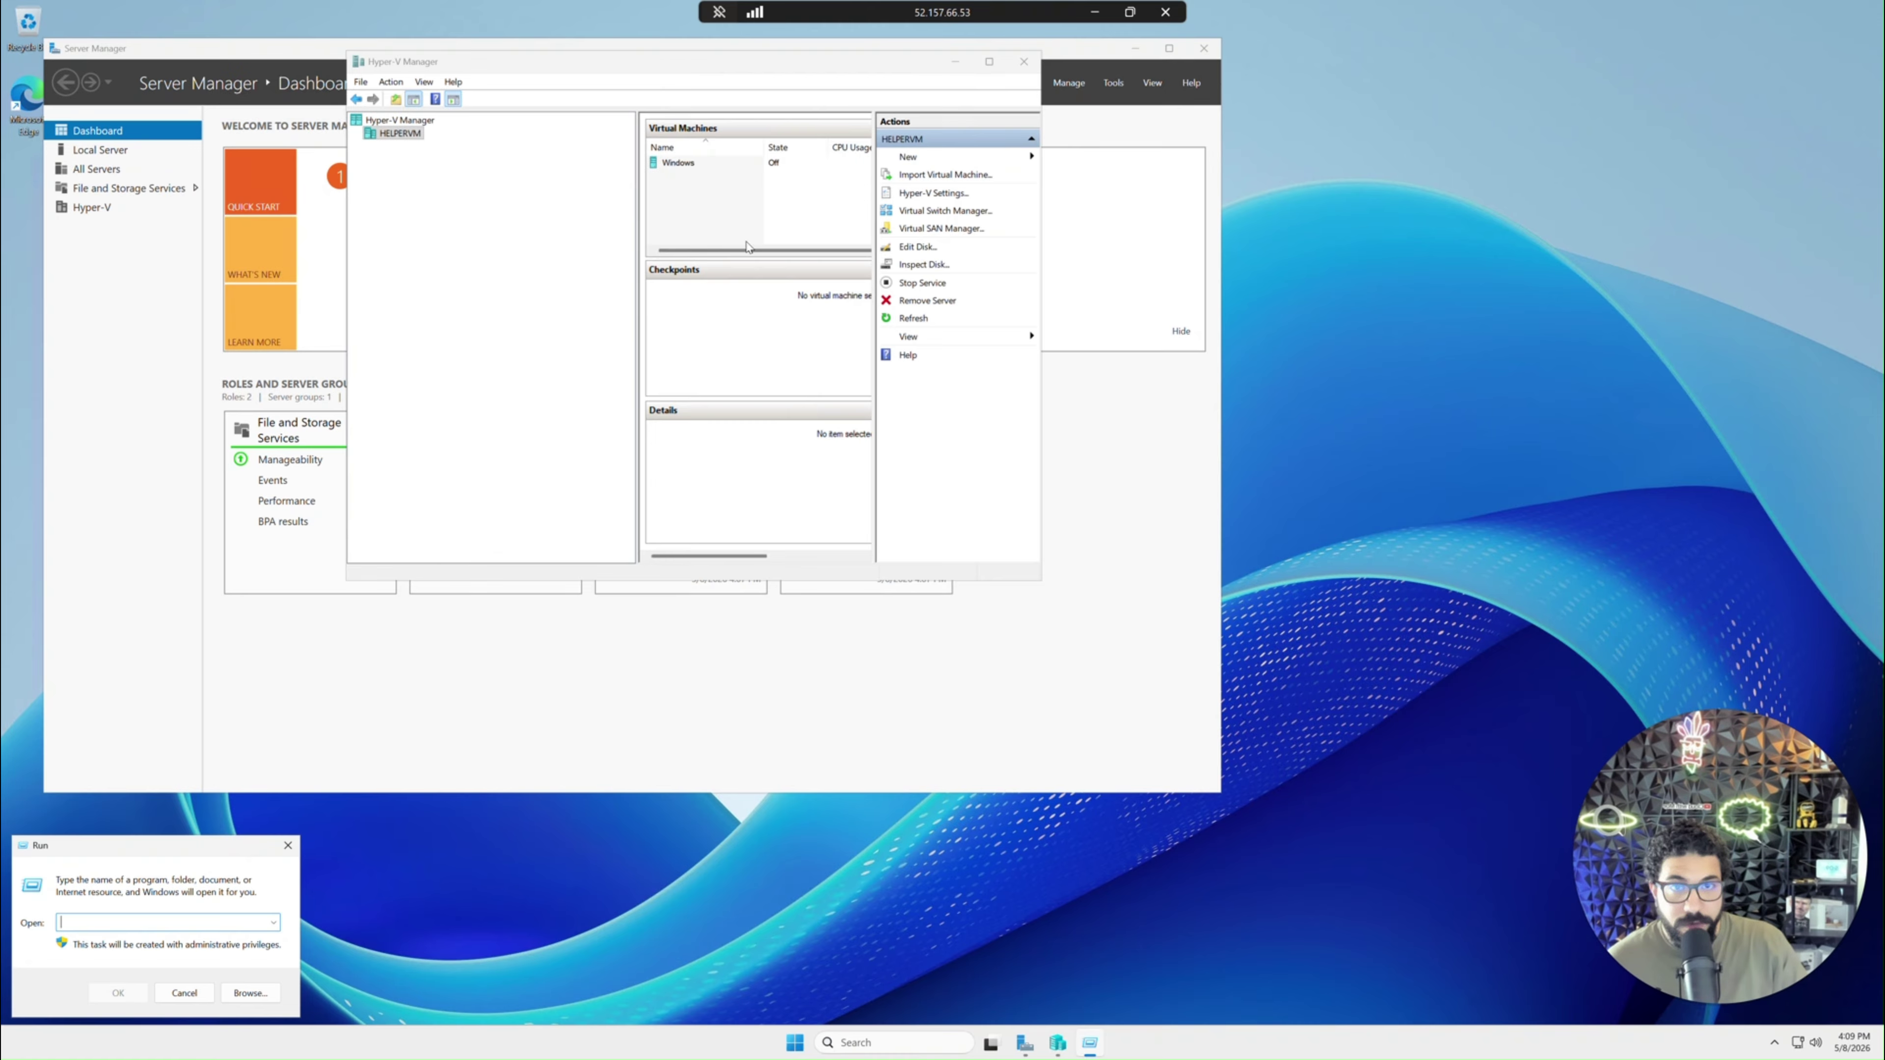
{"action": "type", "text": "mstsc"}
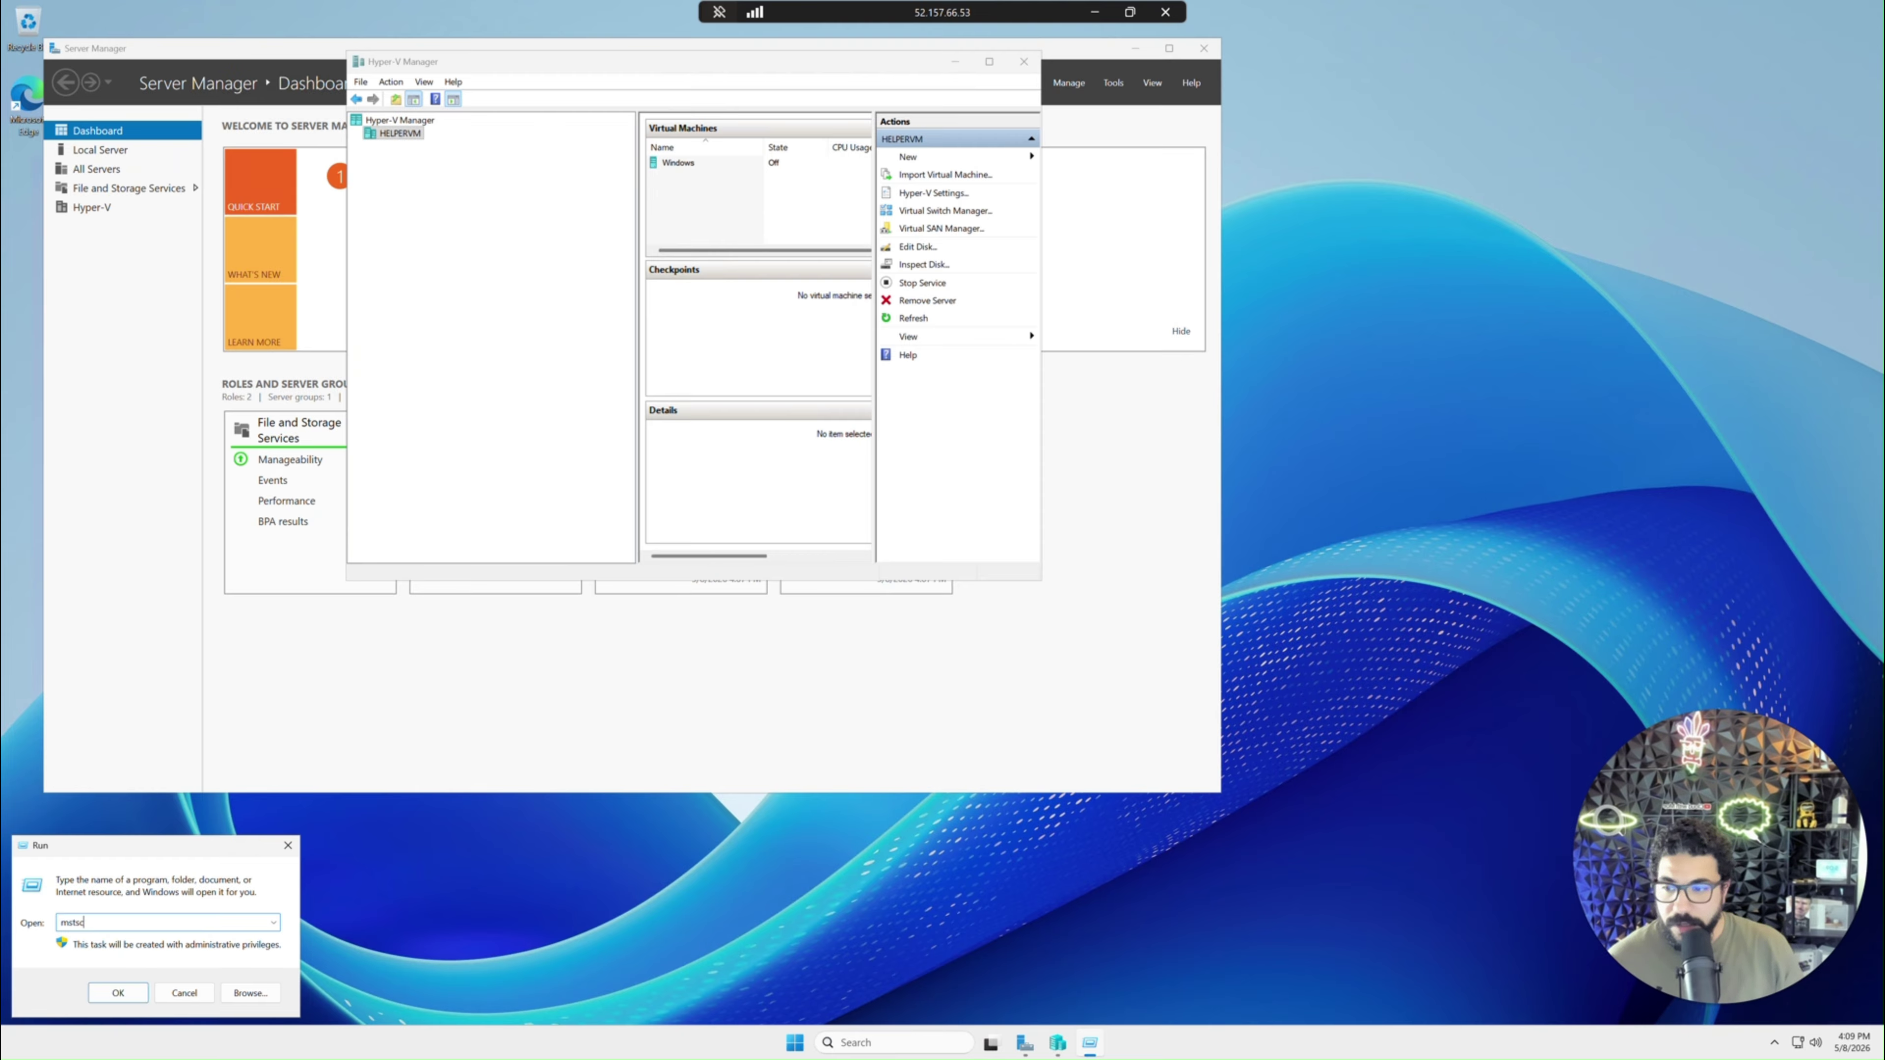
{"action": "key", "text": "Return"}
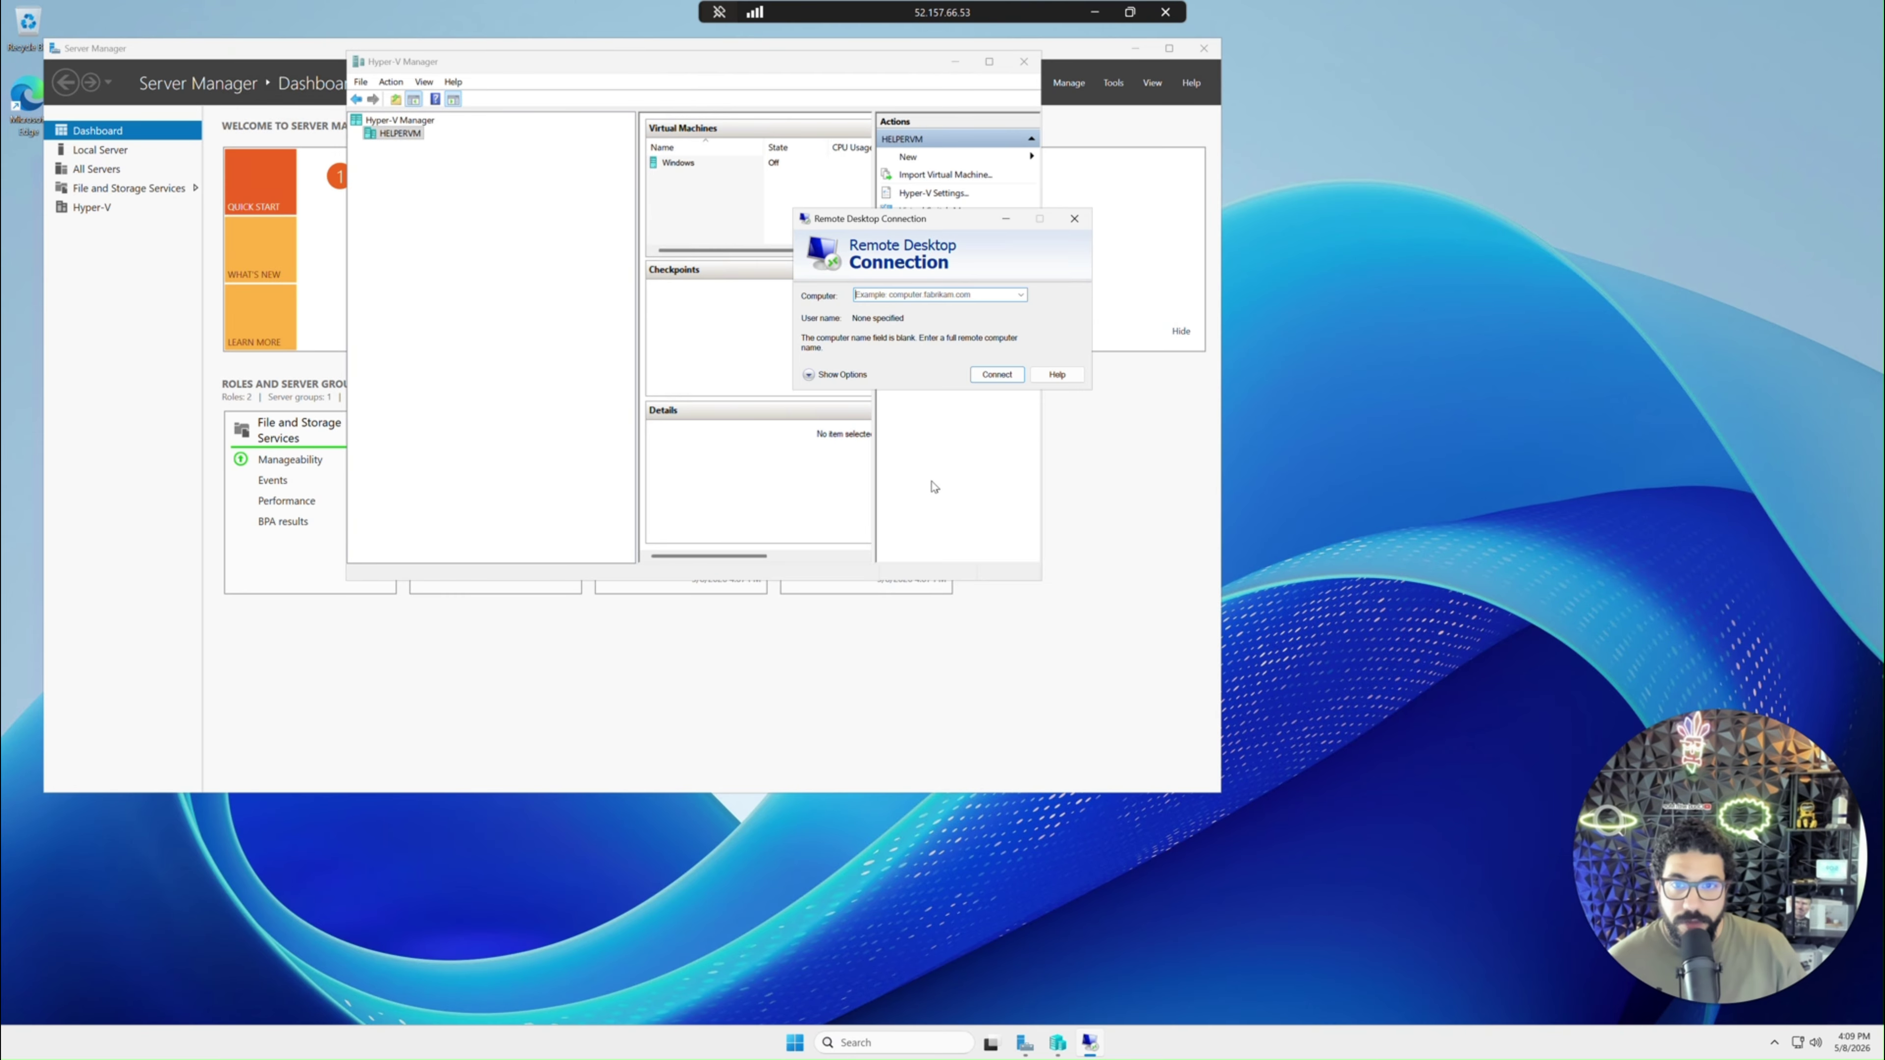
- Check the local server's computer name and workgroup in Server Manager, viewing its System Properties without changing anything
{"action": "left_click", "coordinate": [104, 150]}
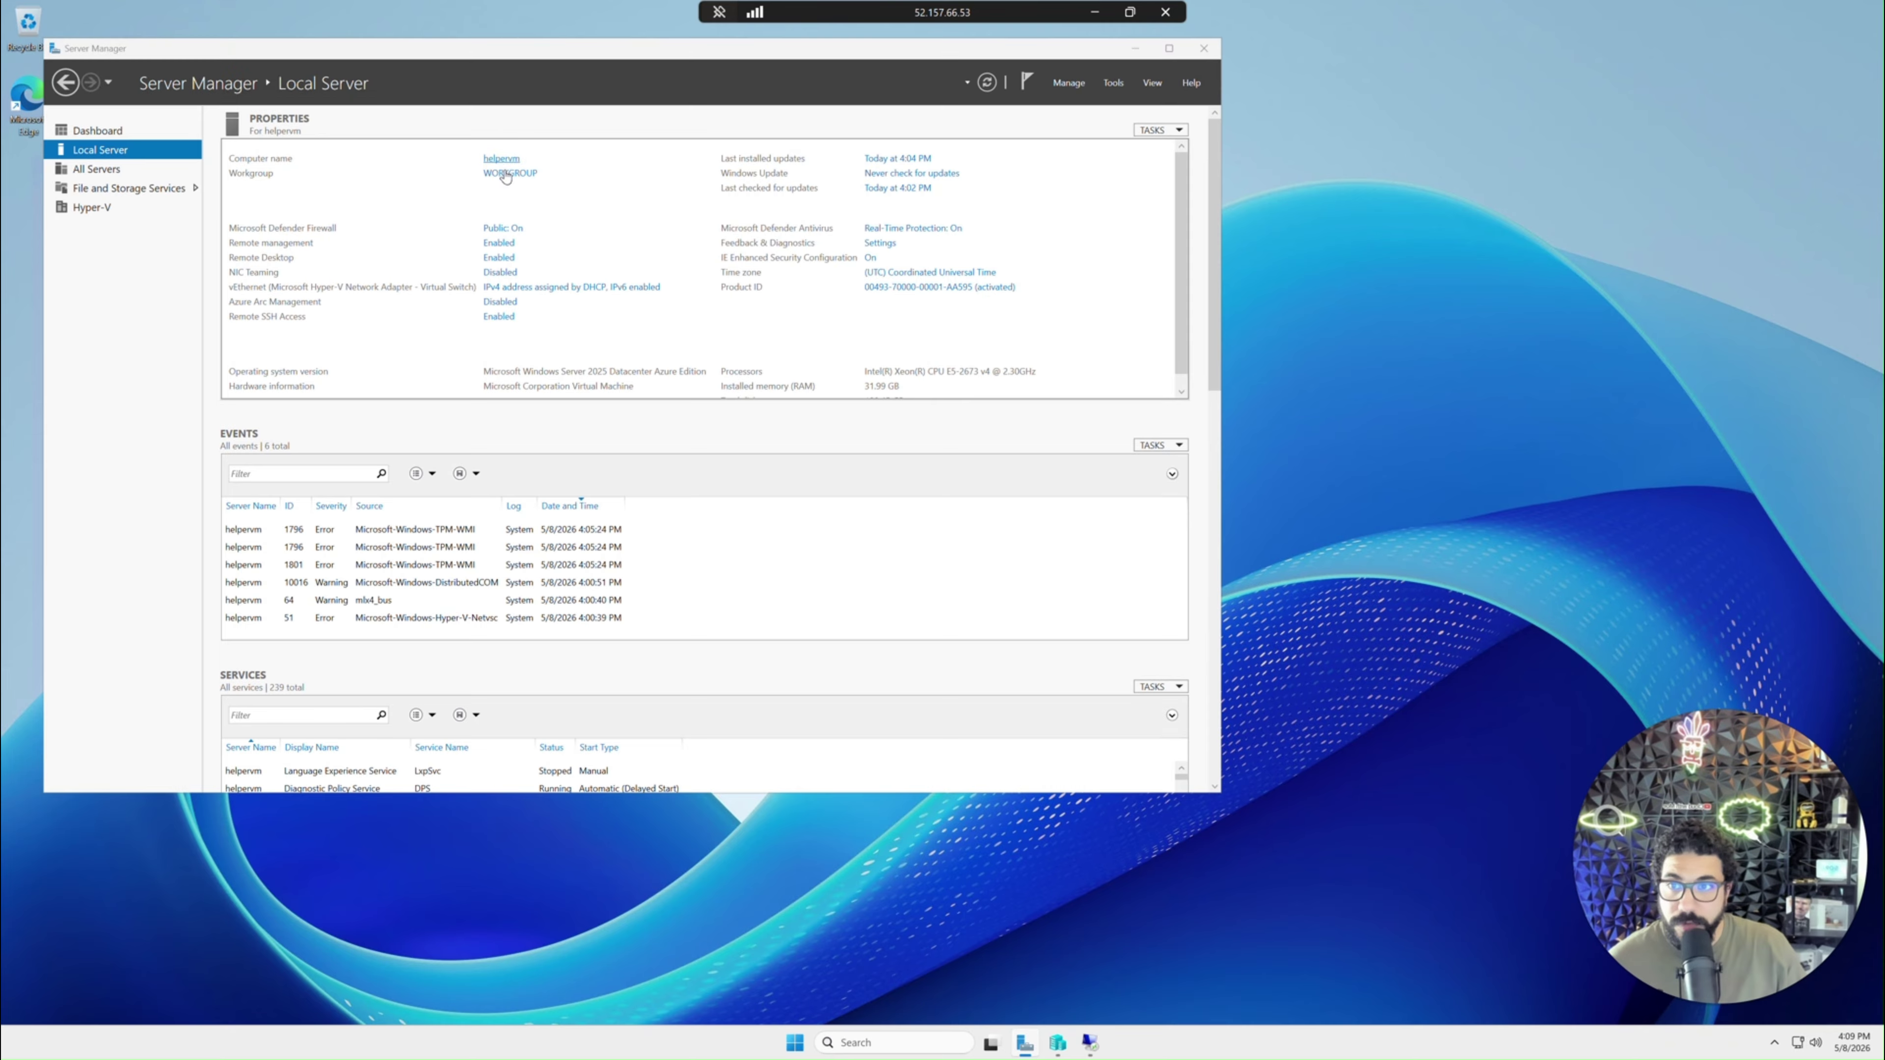
{"action": "left_click", "coordinate": [508, 158]}
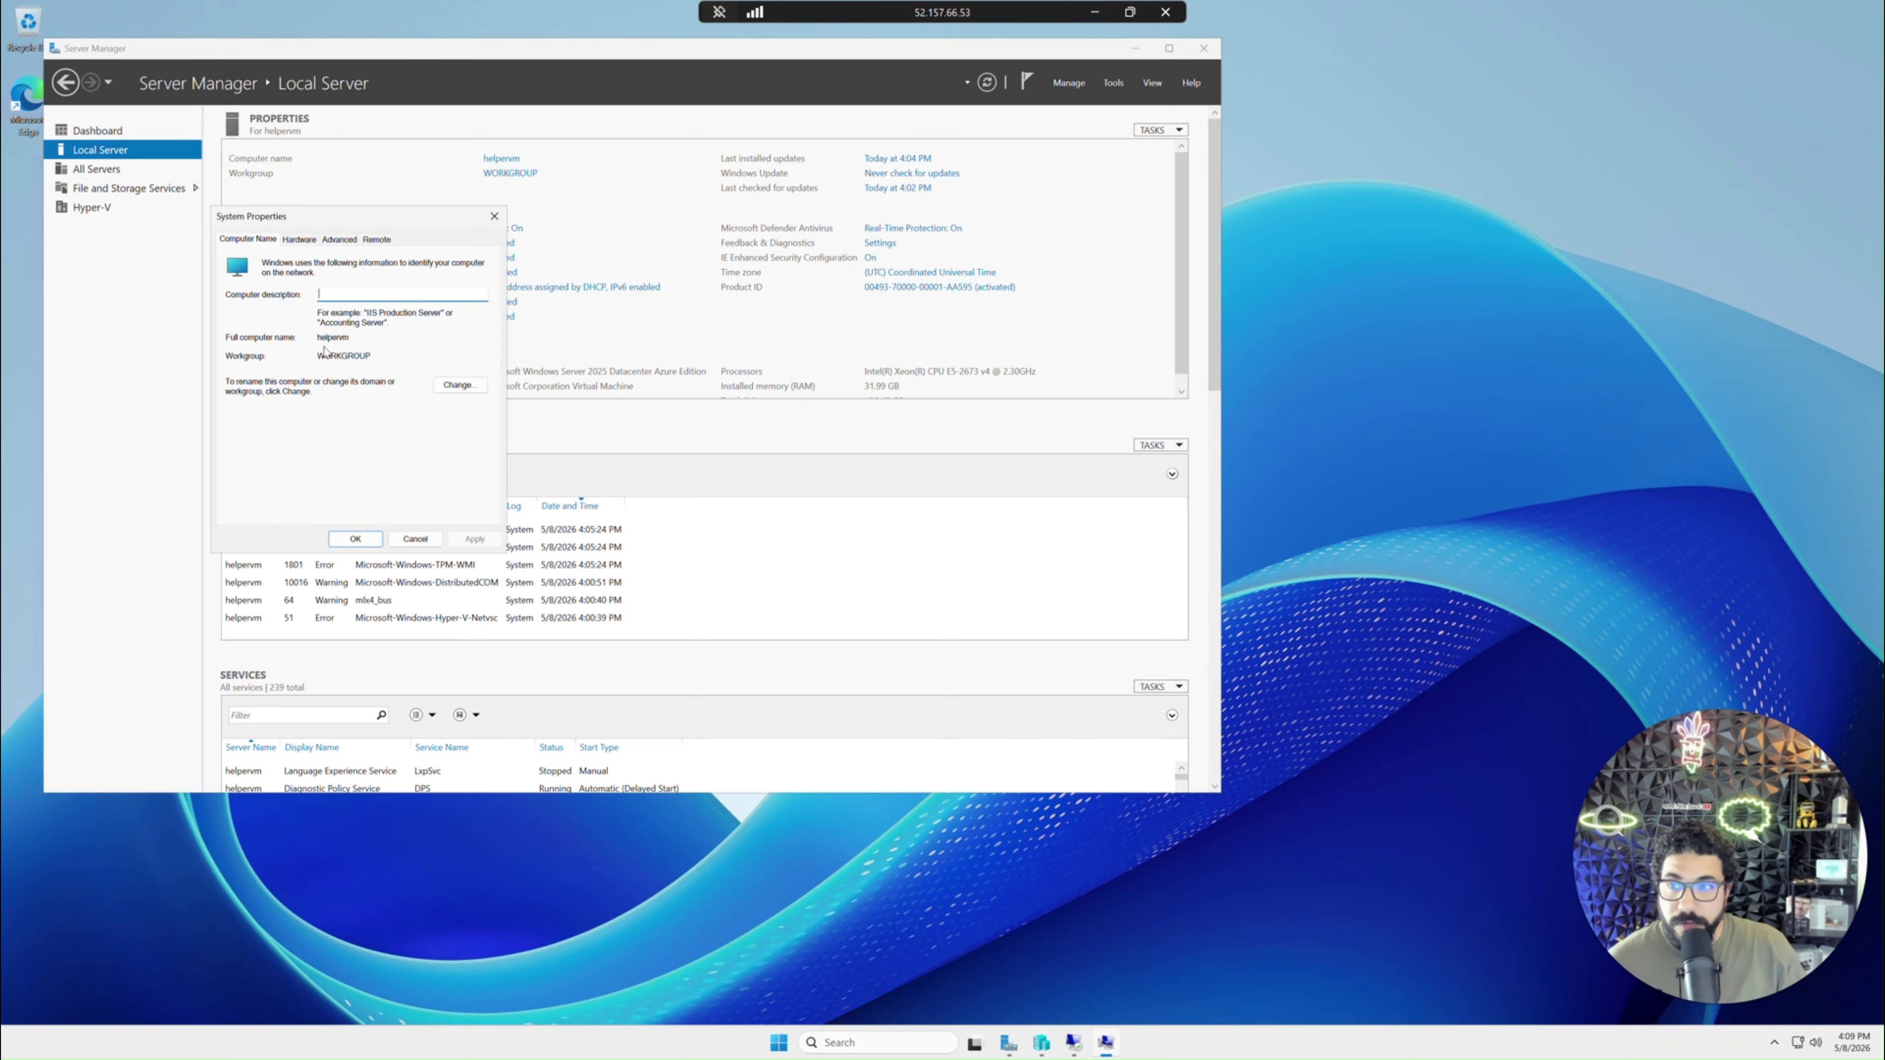
{"action": "left_click", "coordinate": [495, 216]}
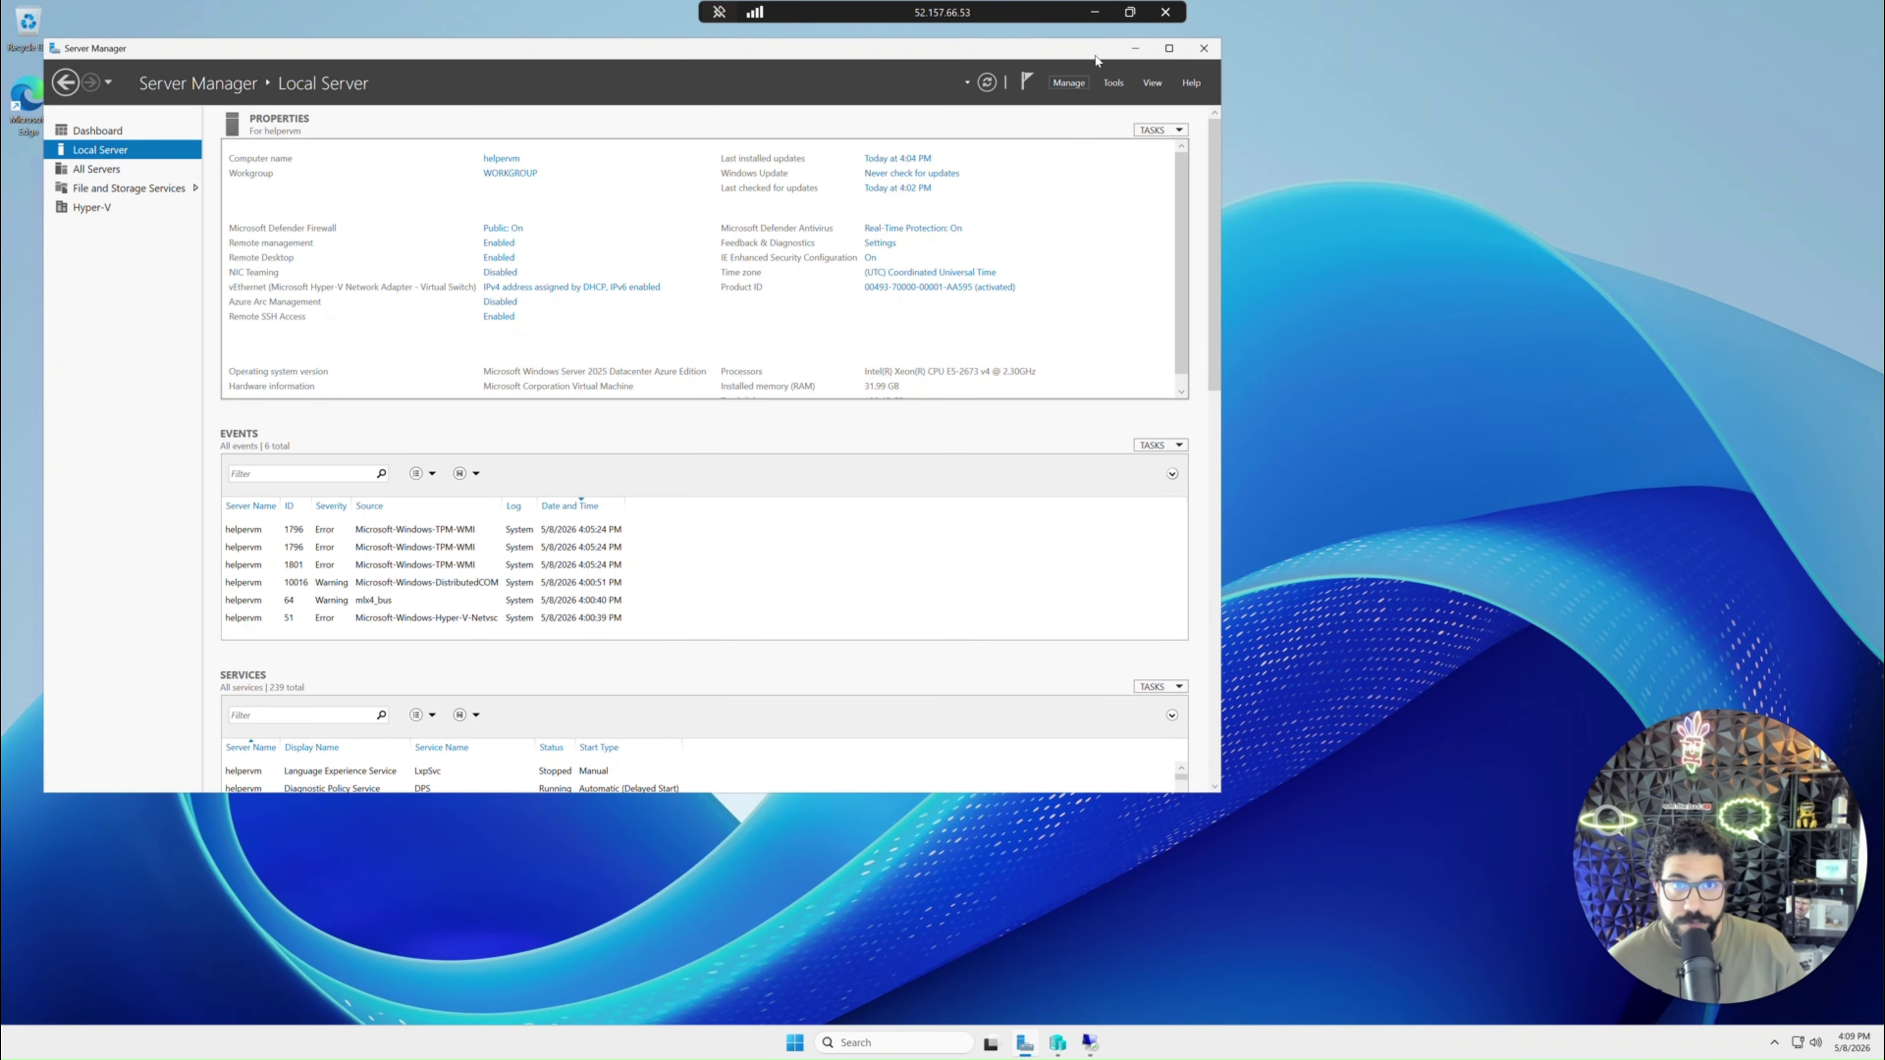
- Switch to the Azure portal in the browser and review the broken VM's overview and the virtual machines list
{"action": "left_click", "coordinate": [1093, 12]}
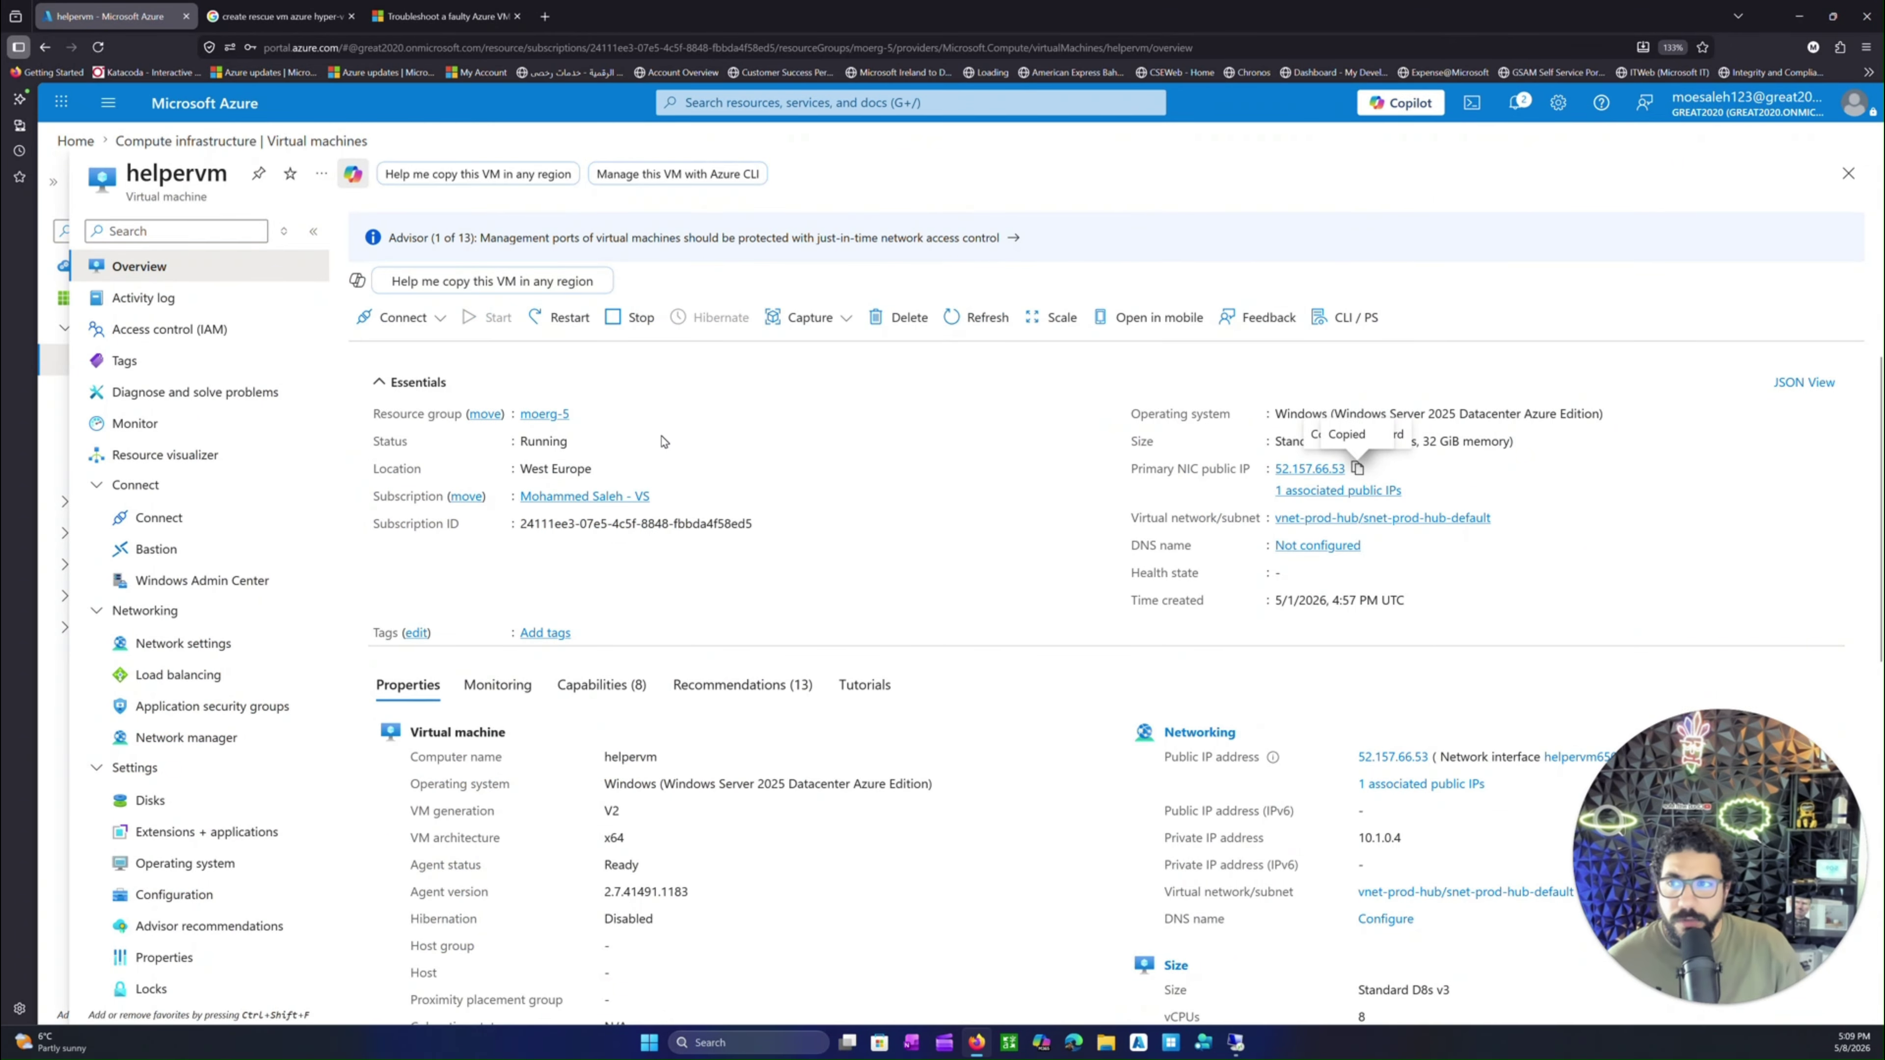
{"action": "left_click", "coordinate": [264, 140]}
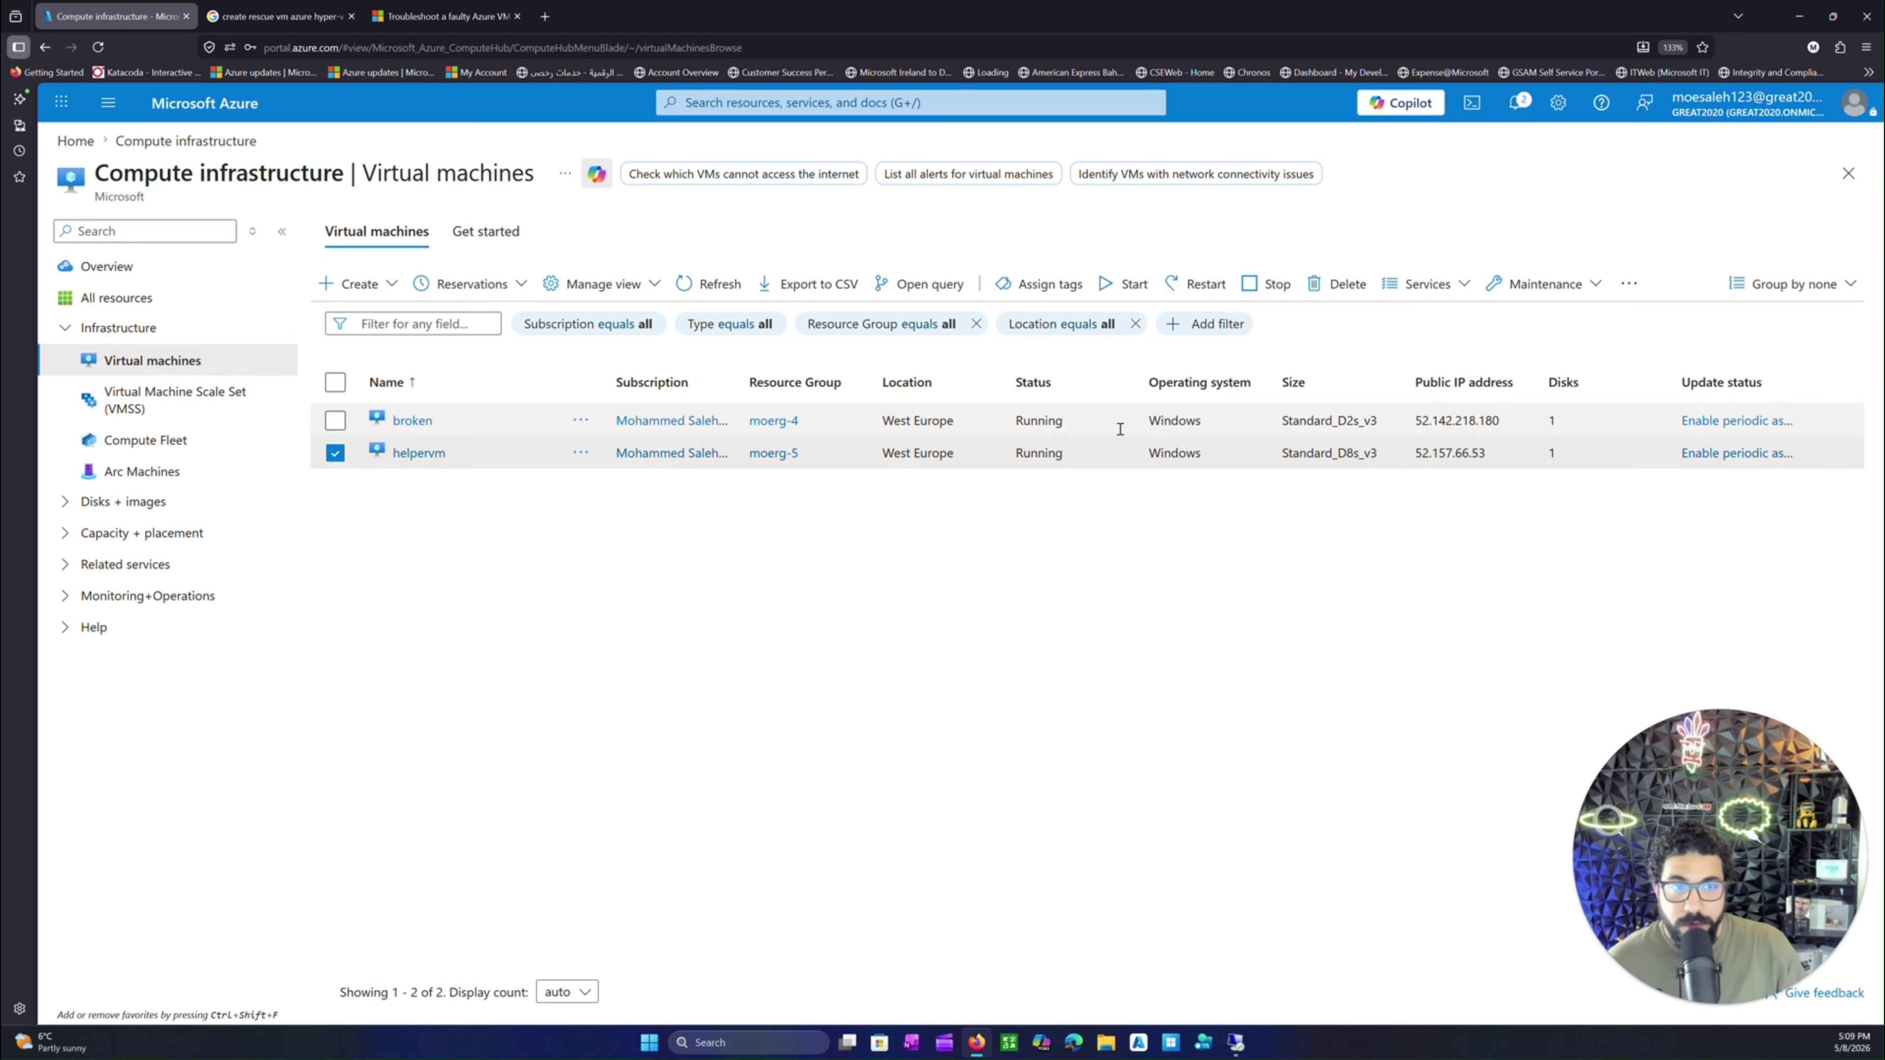
{"action": "left_click", "coordinate": [412, 420]}
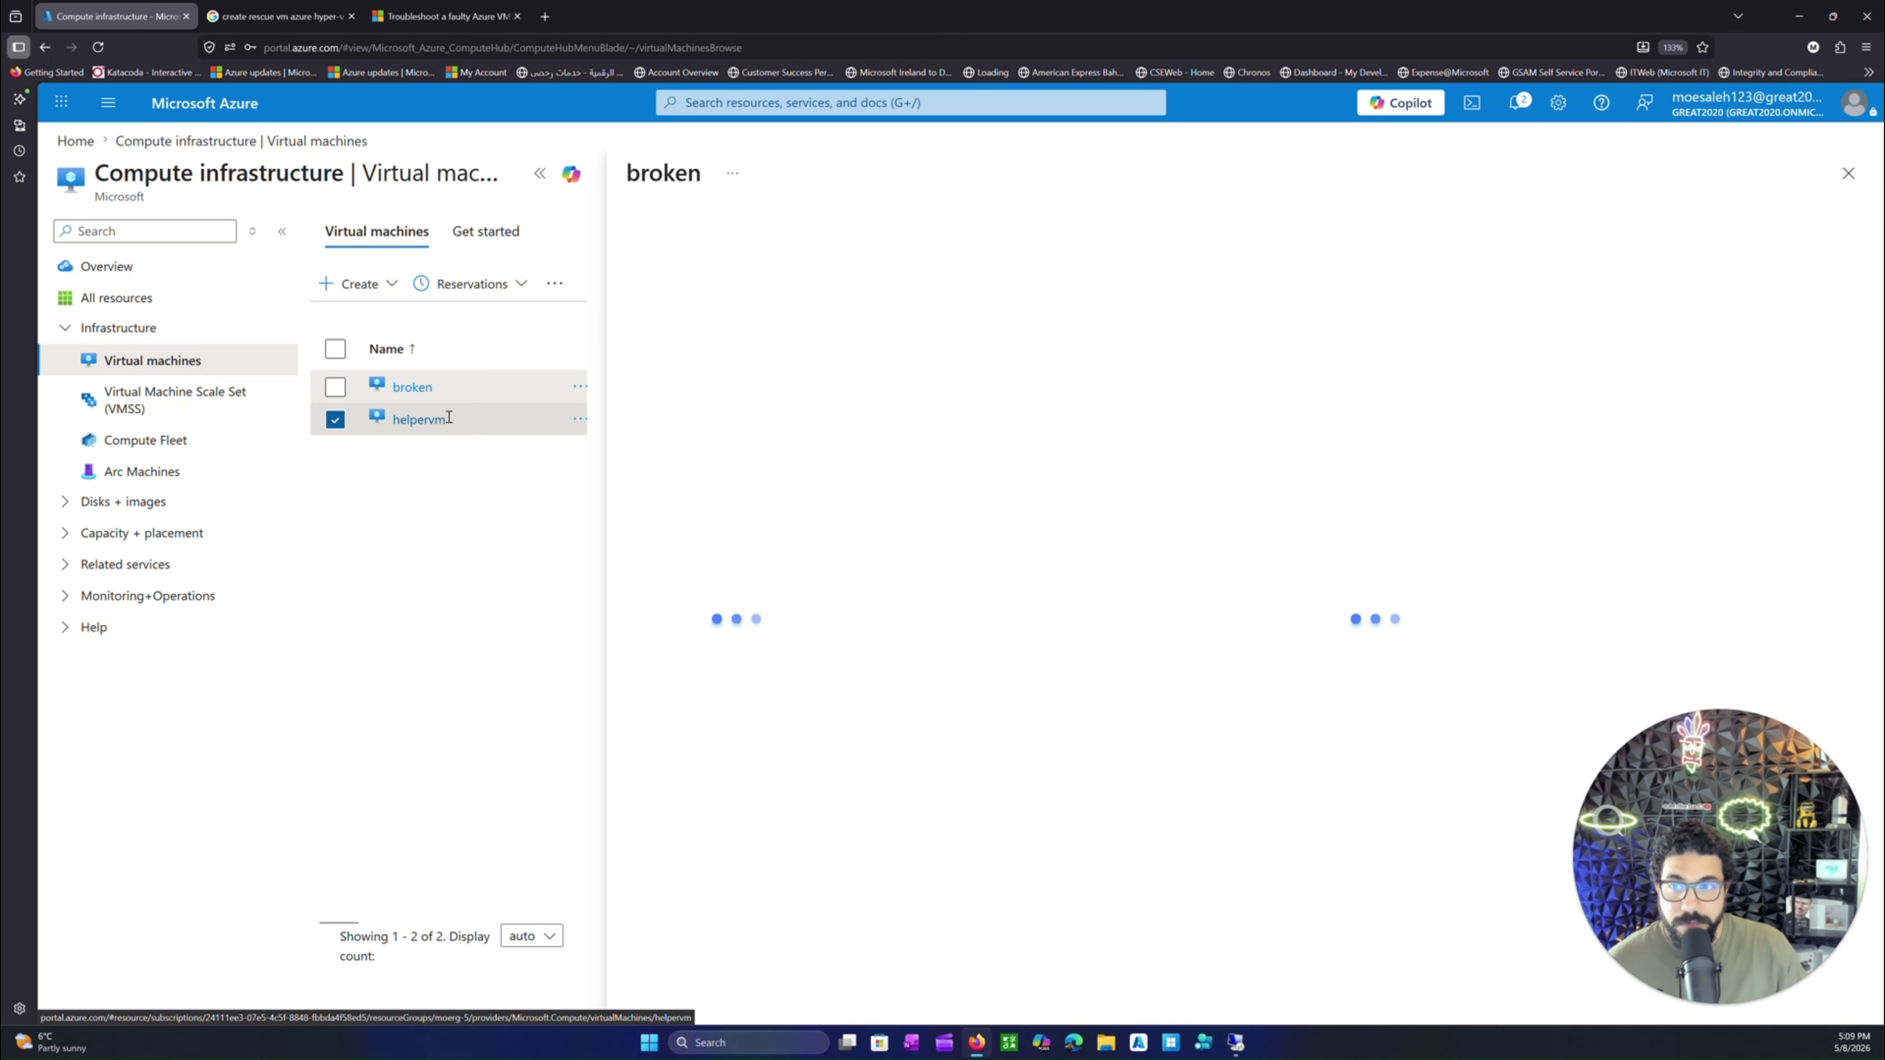
{"action": "left_click", "coordinate": [540, 175]}
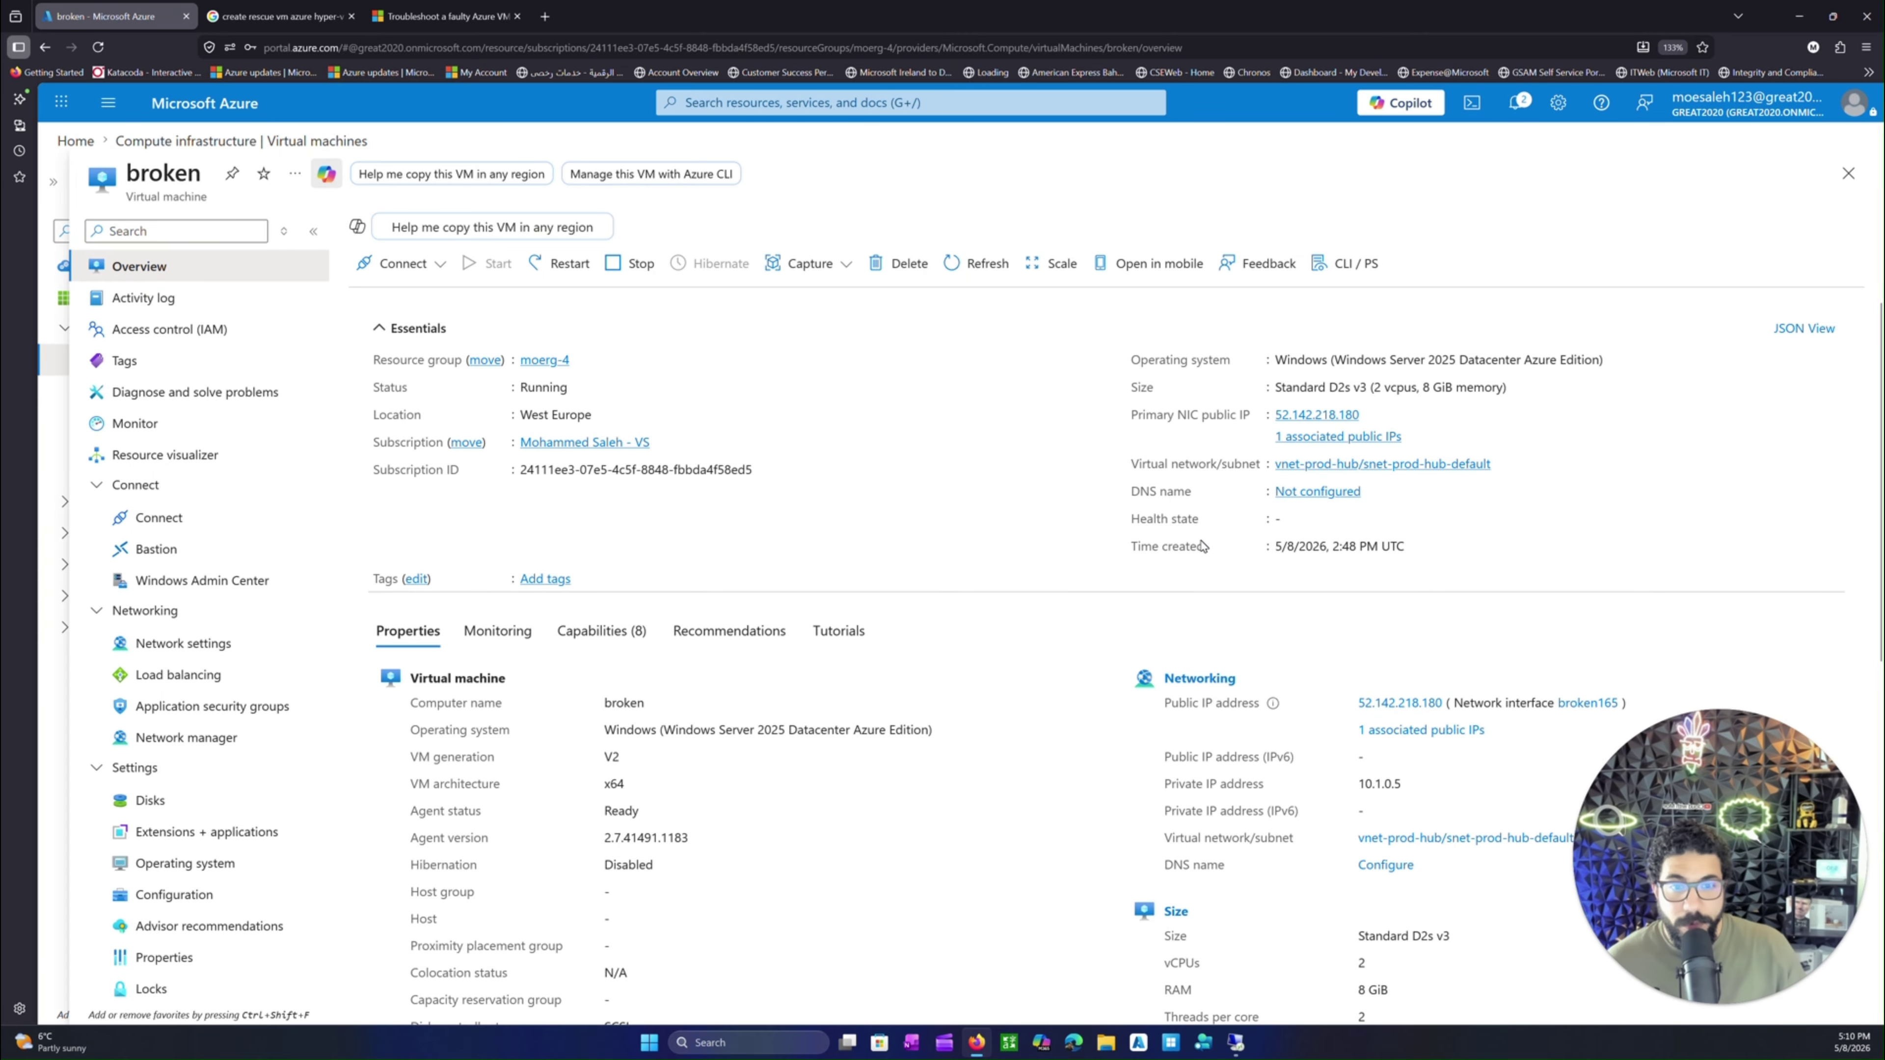
{"action": "scroll", "coordinate": [868, 569], "scroll_direction": "down", "scroll_amount": 1}
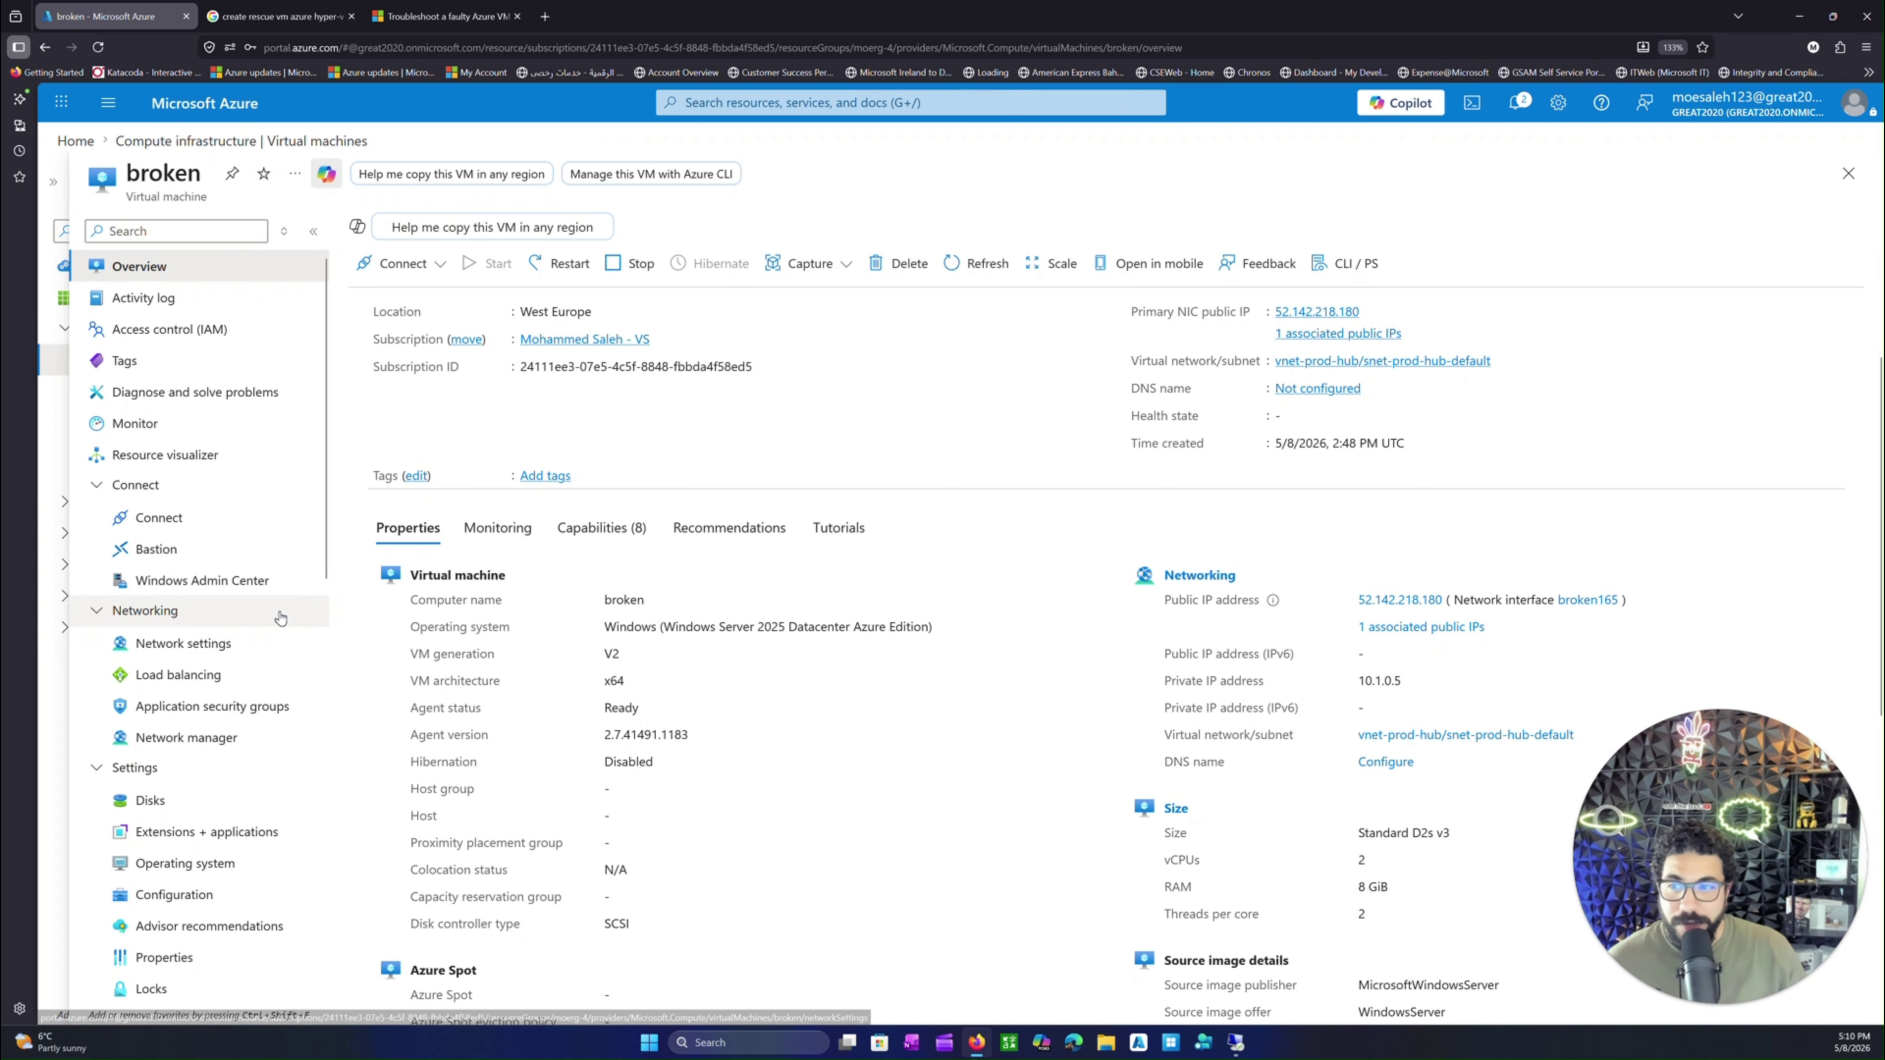
{"action": "left_click", "coordinate": [210, 139]}
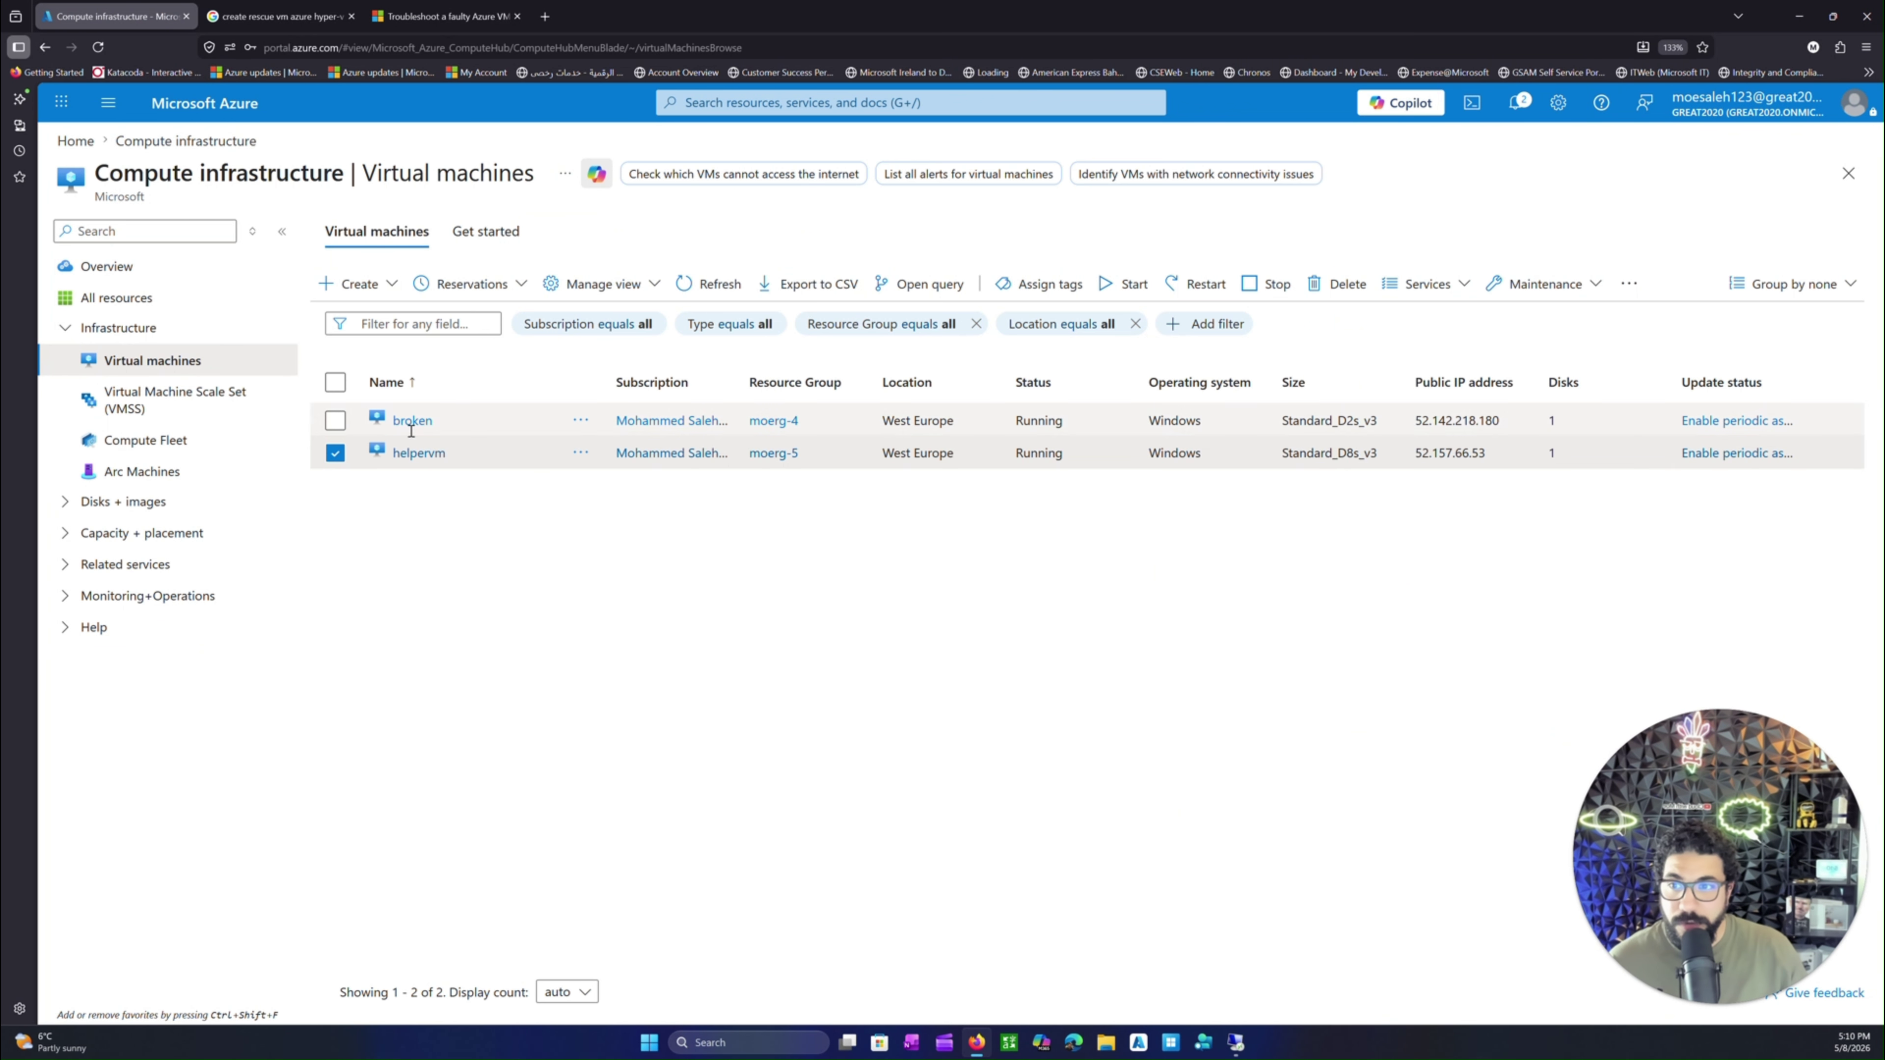
{"action": "left_click", "coordinate": [416, 449]}
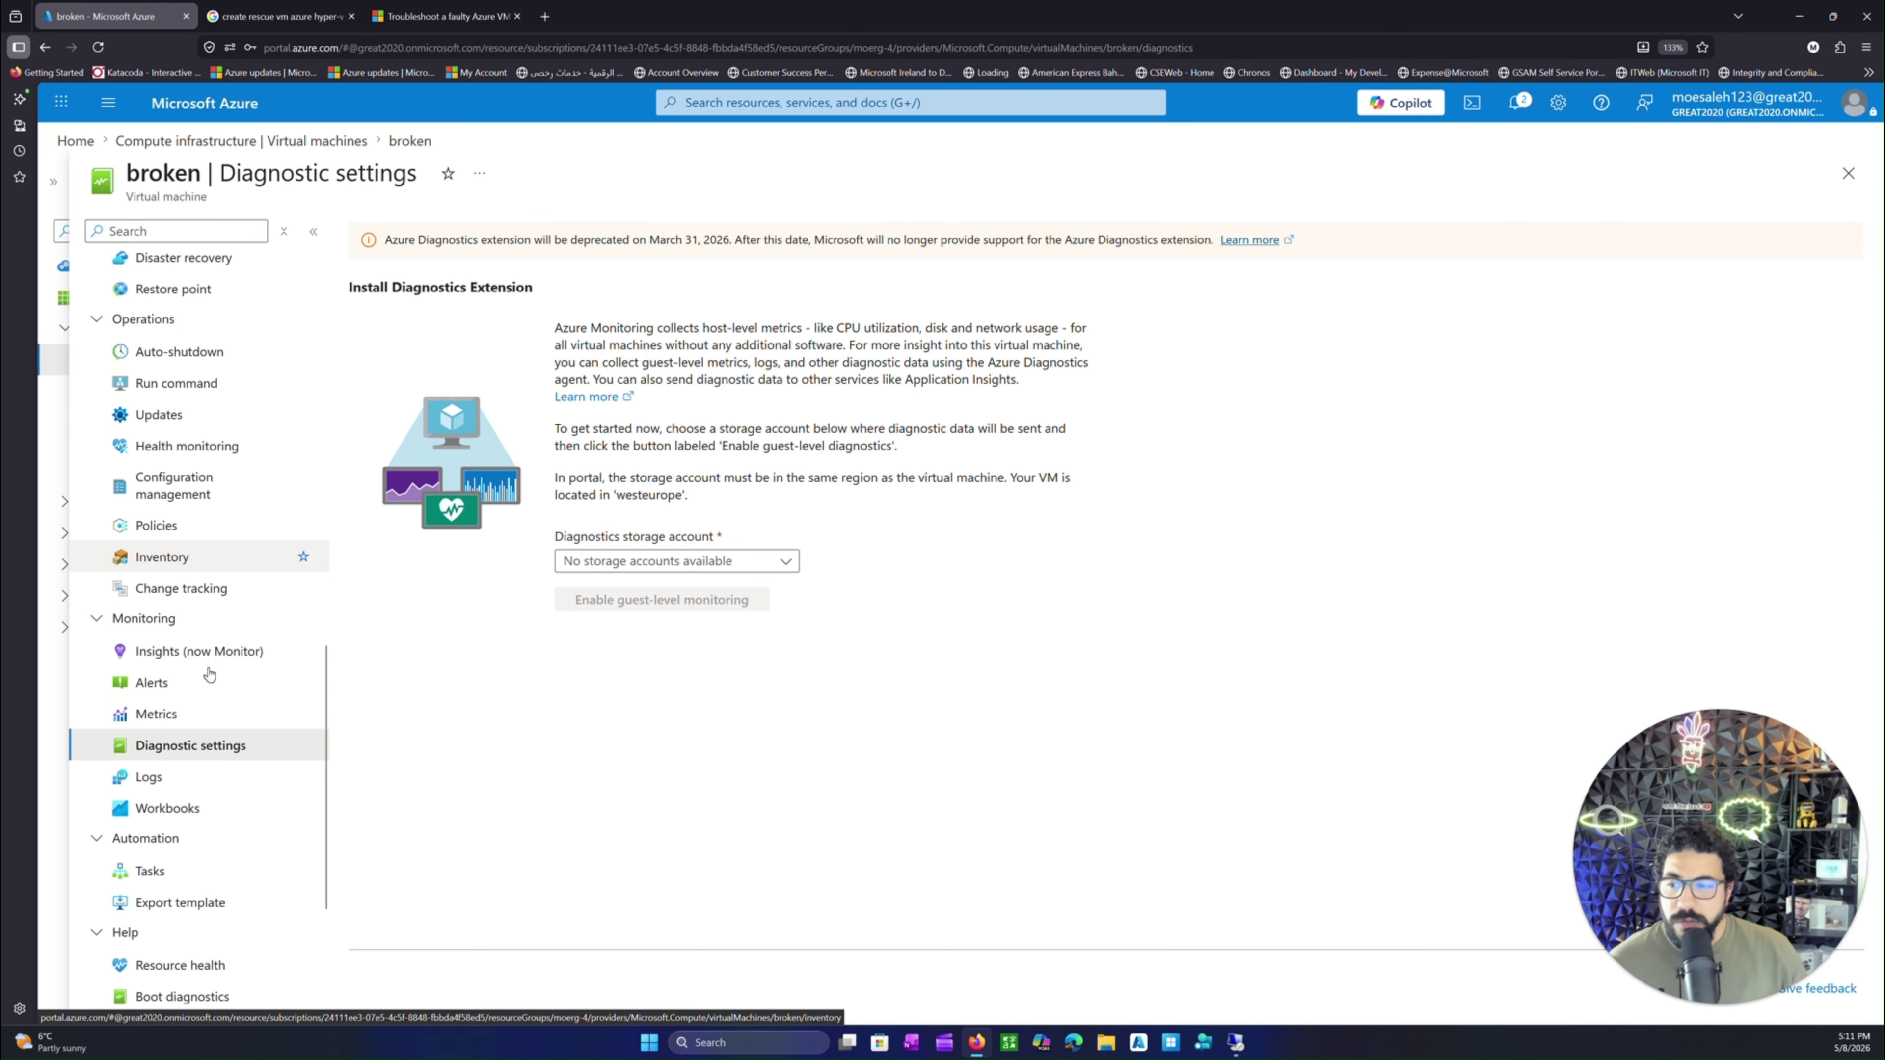
- Open the broken VM's boot diagnostics and check the screenshot and its update time
{"action": "scroll", "coordinate": [204, 683], "scroll_direction": "down", "scroll_amount": 3}
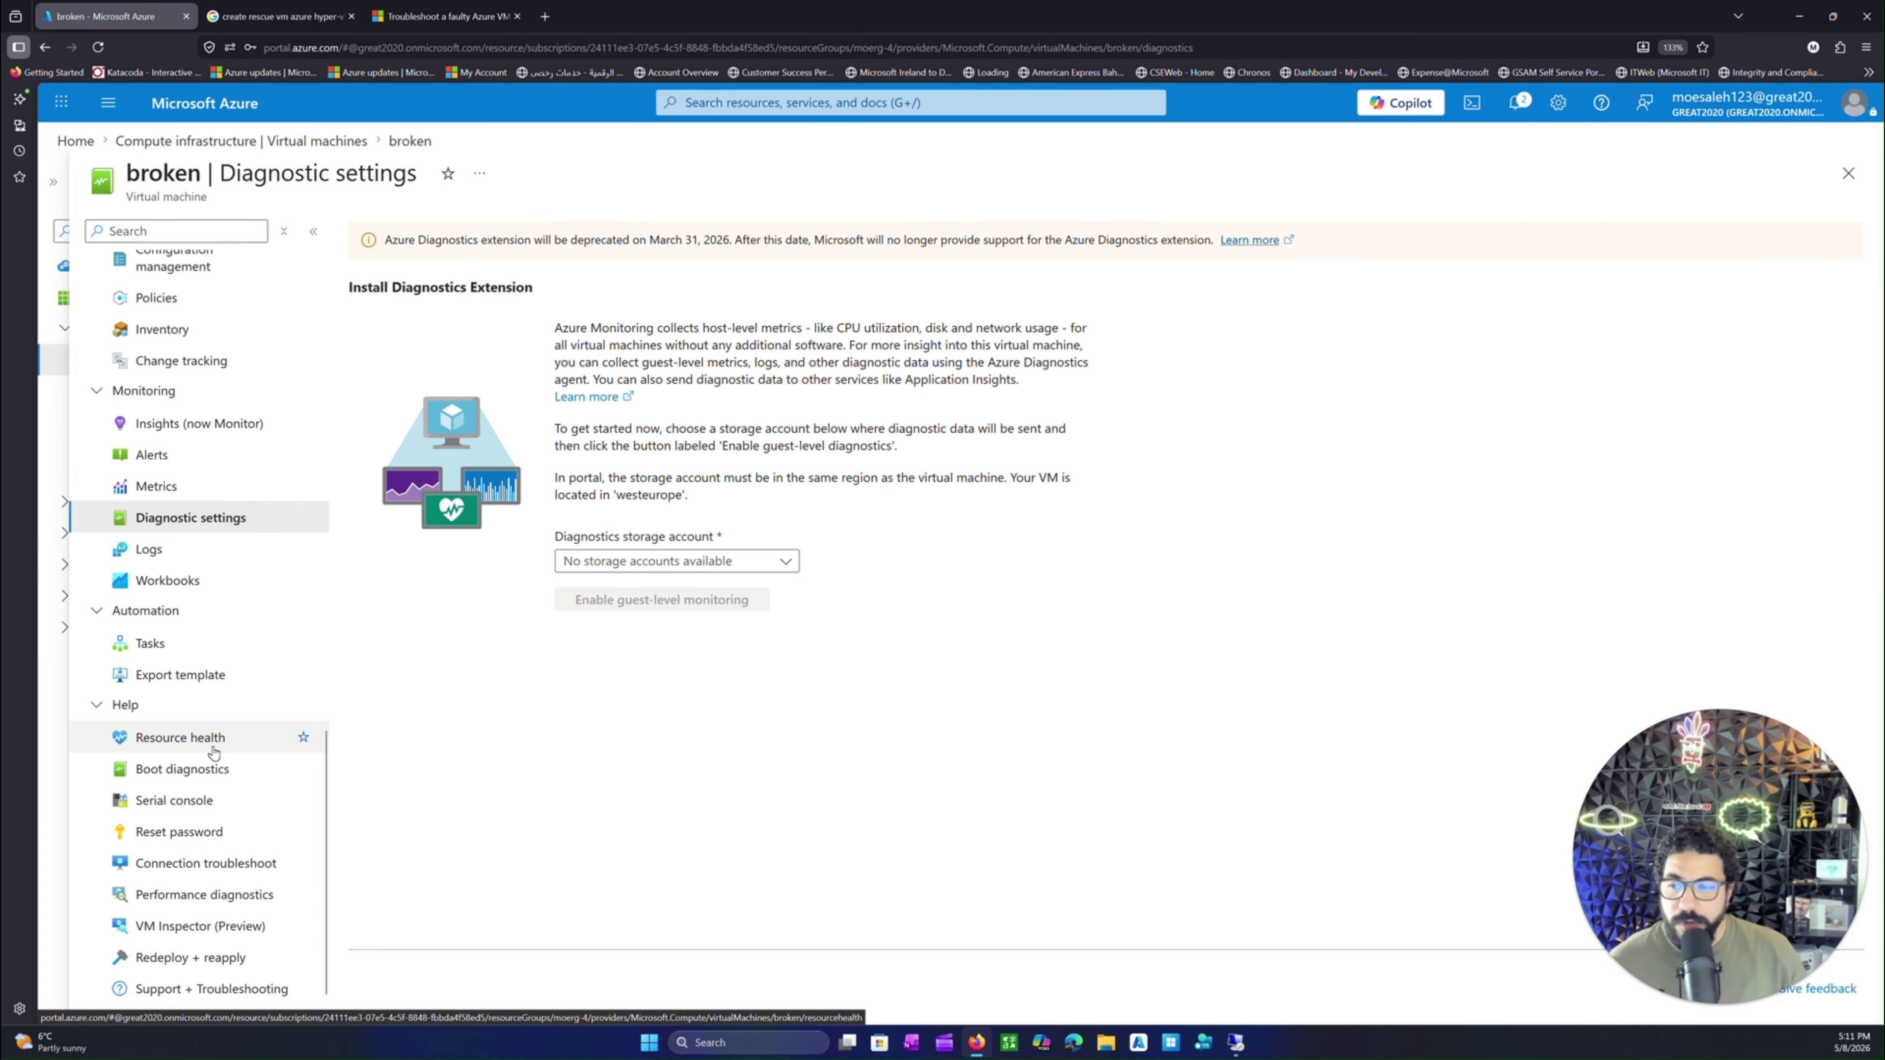
{"action": "left_click", "coordinate": [184, 773]}
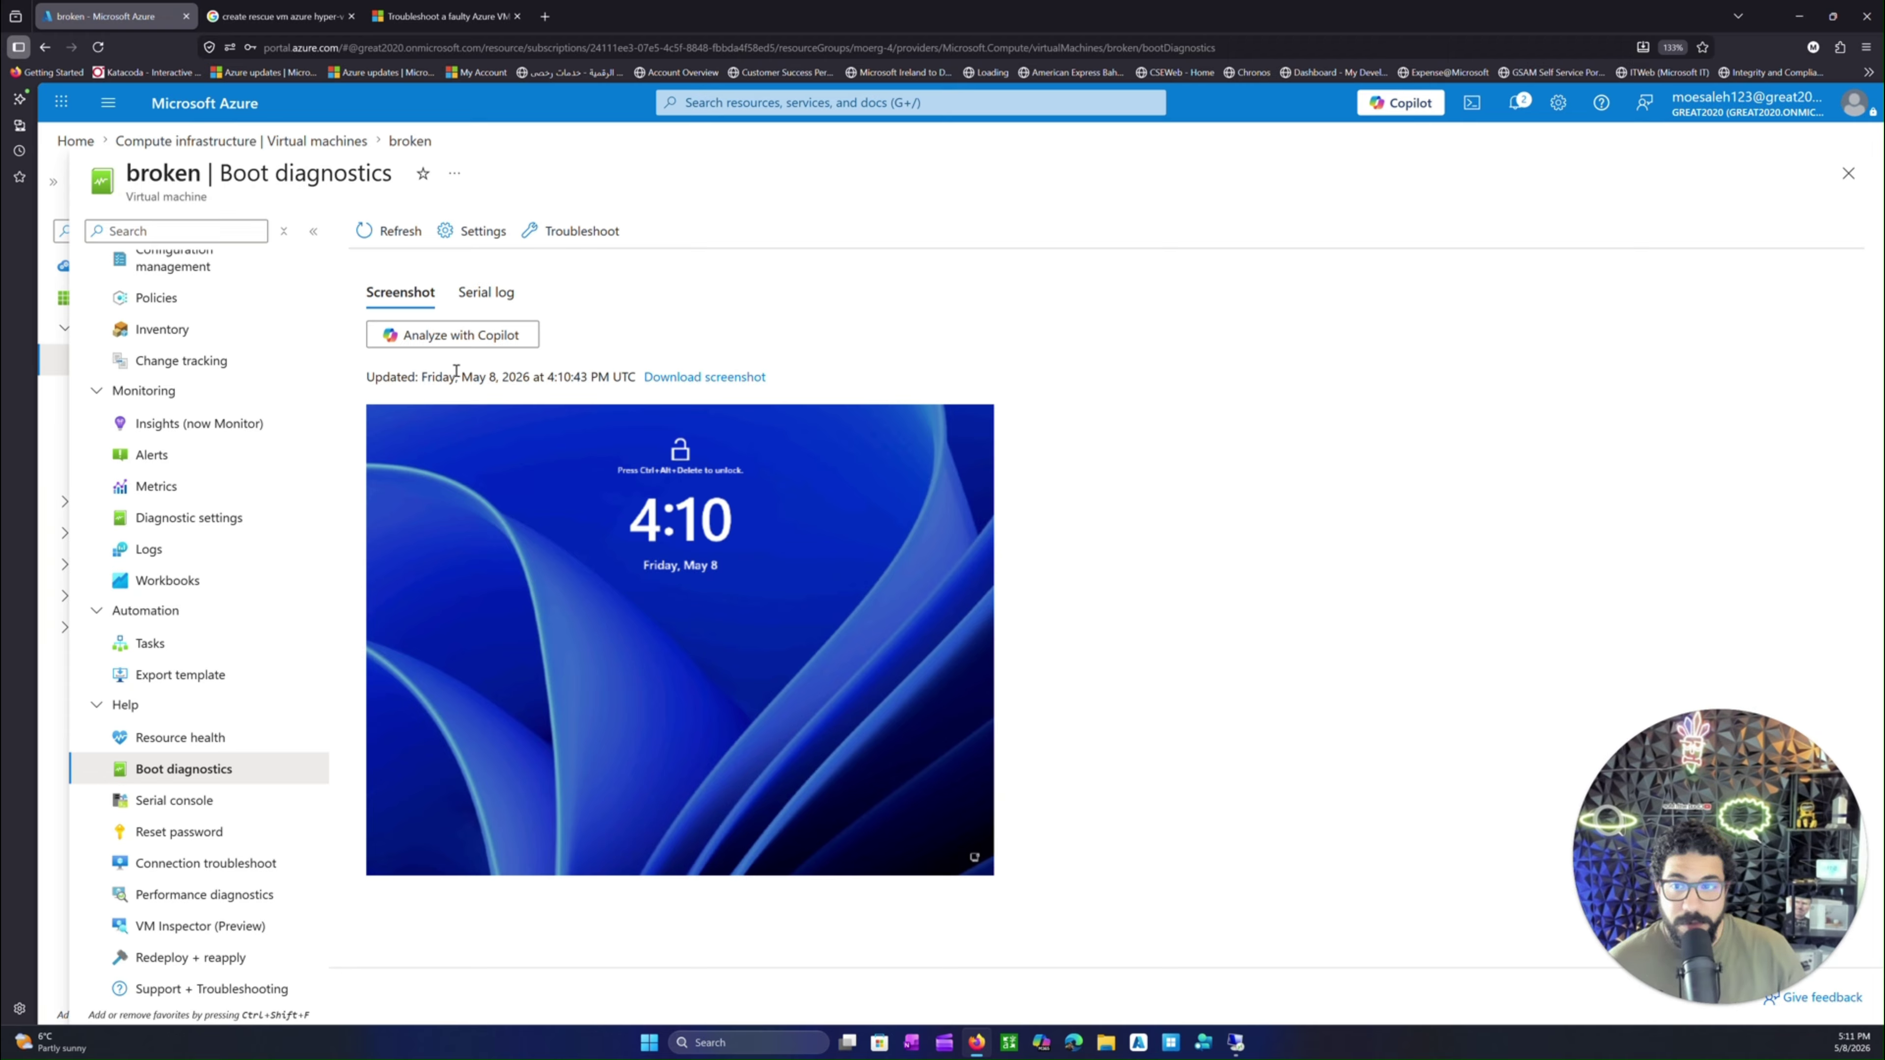
{"action": "left_click_drag", "start_coordinate": [455, 370], "coordinate": [554, 376]}
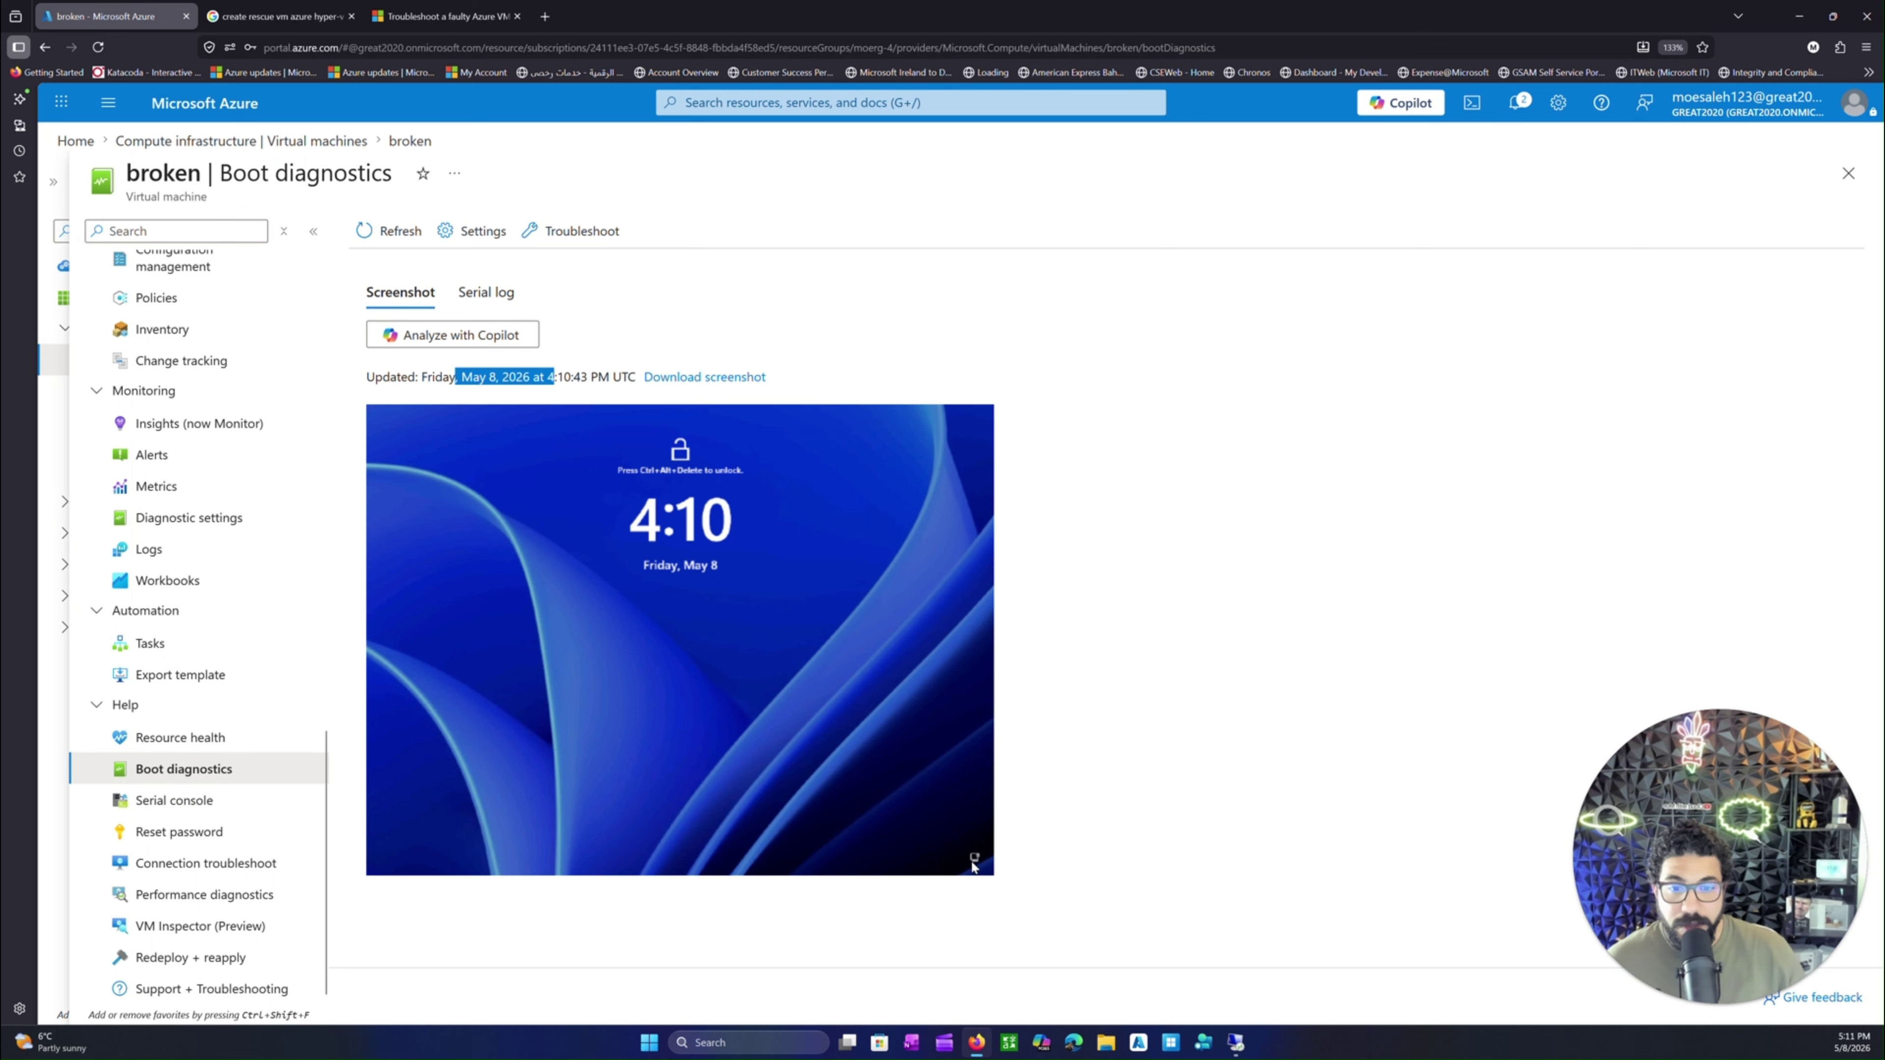
- Examine the broken VM's network settings, checking the port, protocol, source and action of the inbound RDP rule
{"action": "scroll", "coordinate": [245, 594], "scroll_direction": "up", "scroll_amount": 5}
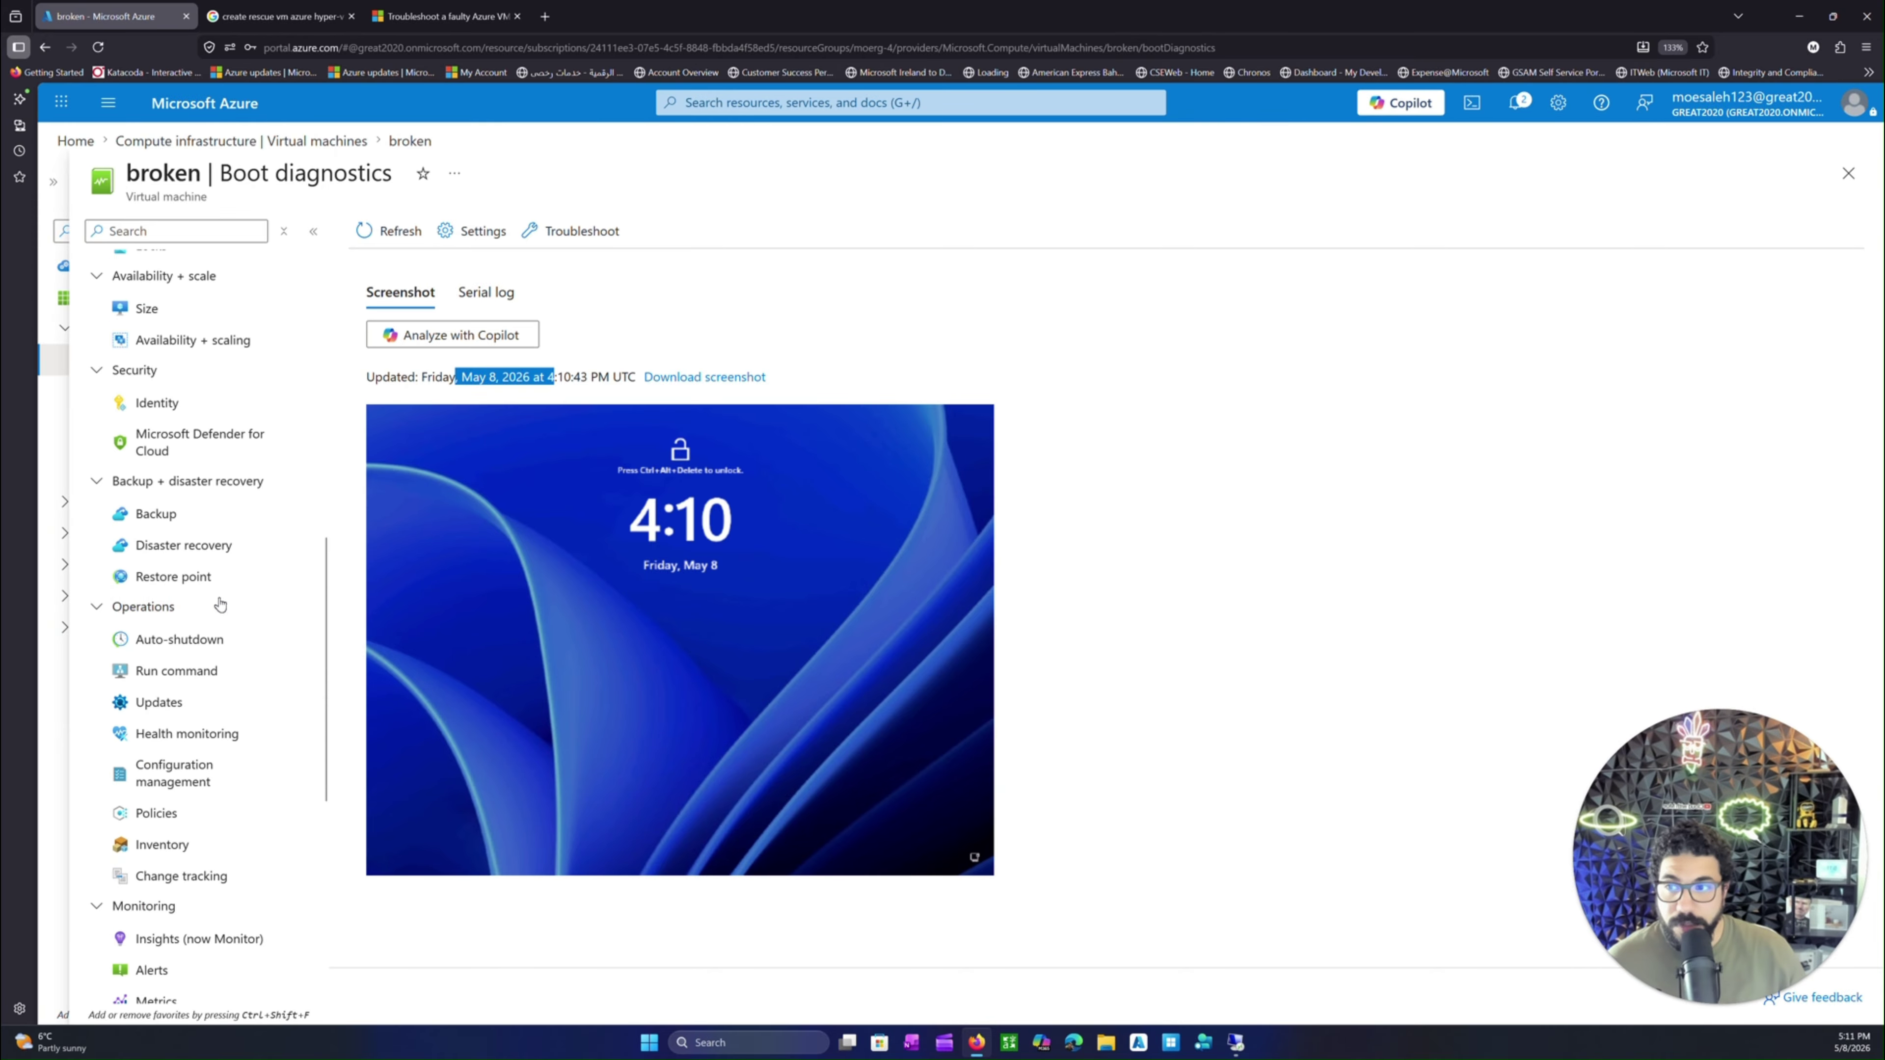
{"action": "scroll", "coordinate": [242, 570], "scroll_direction": "up", "scroll_amount": 6}
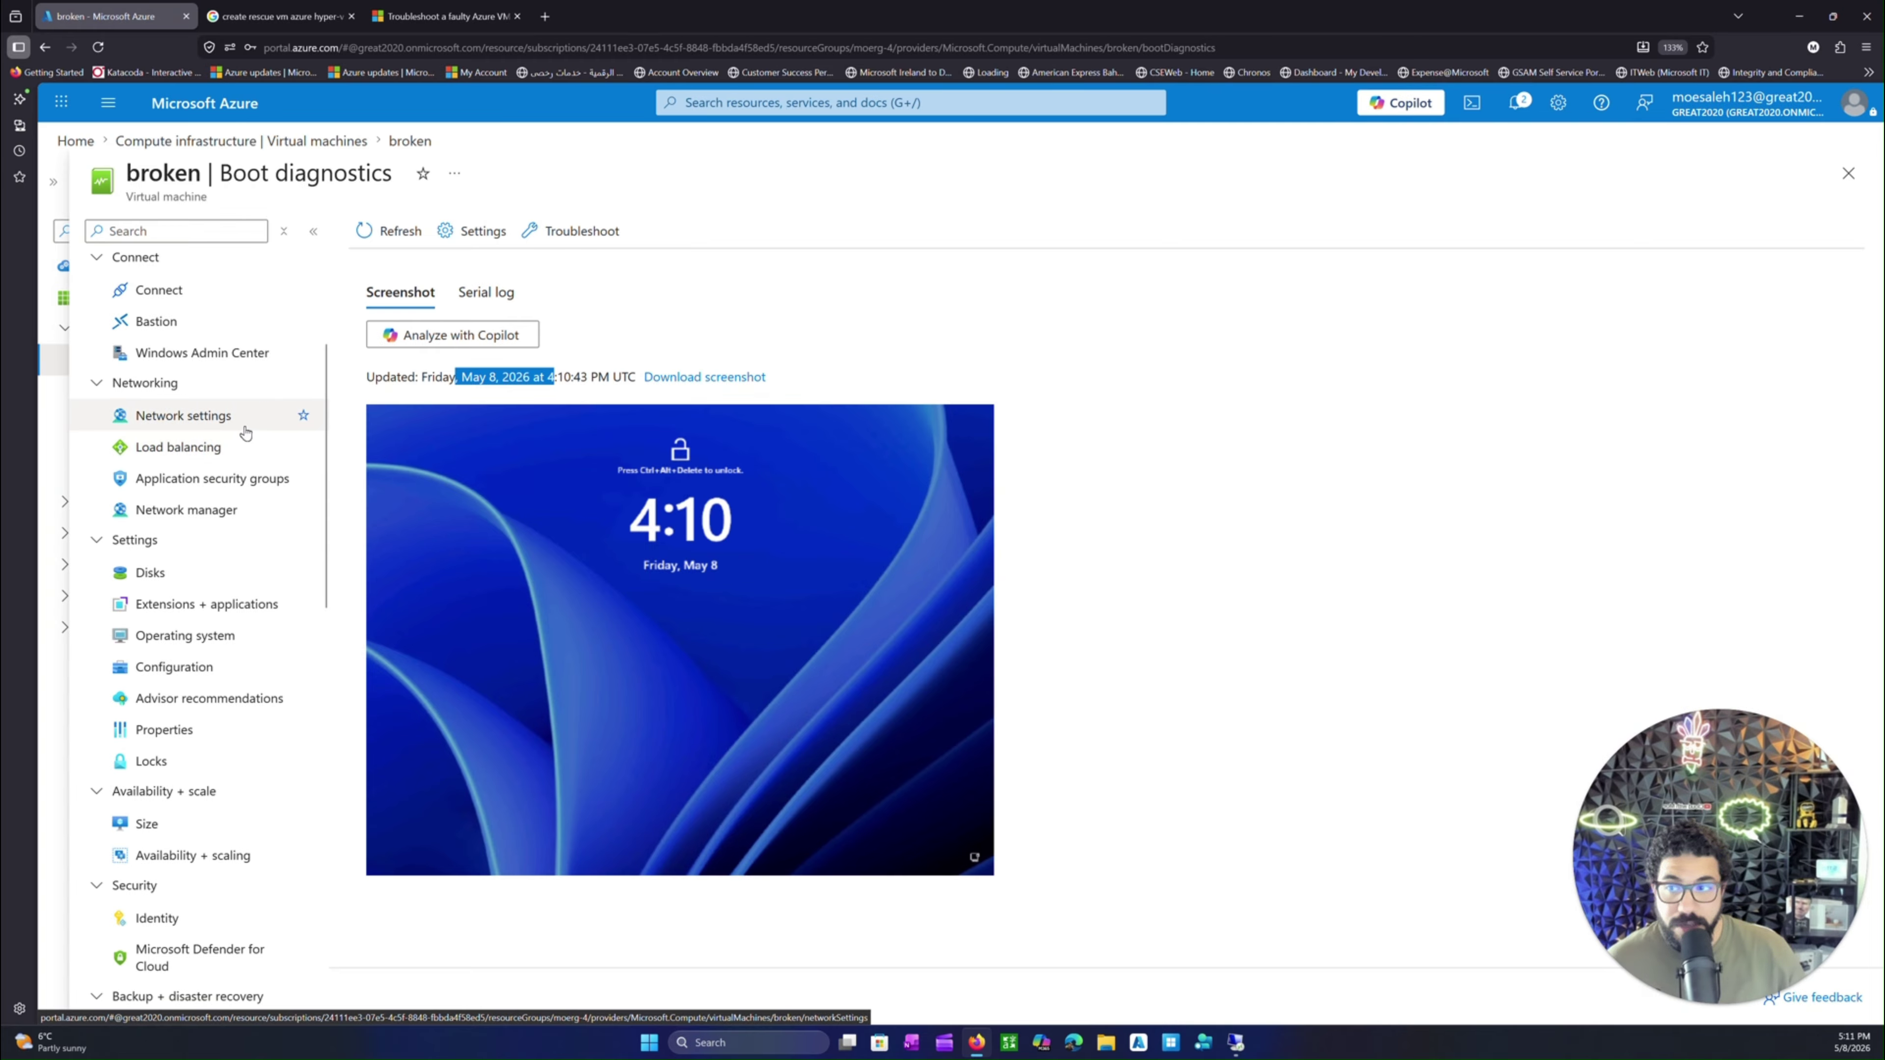
{"action": "left_click", "coordinate": [245, 433]}
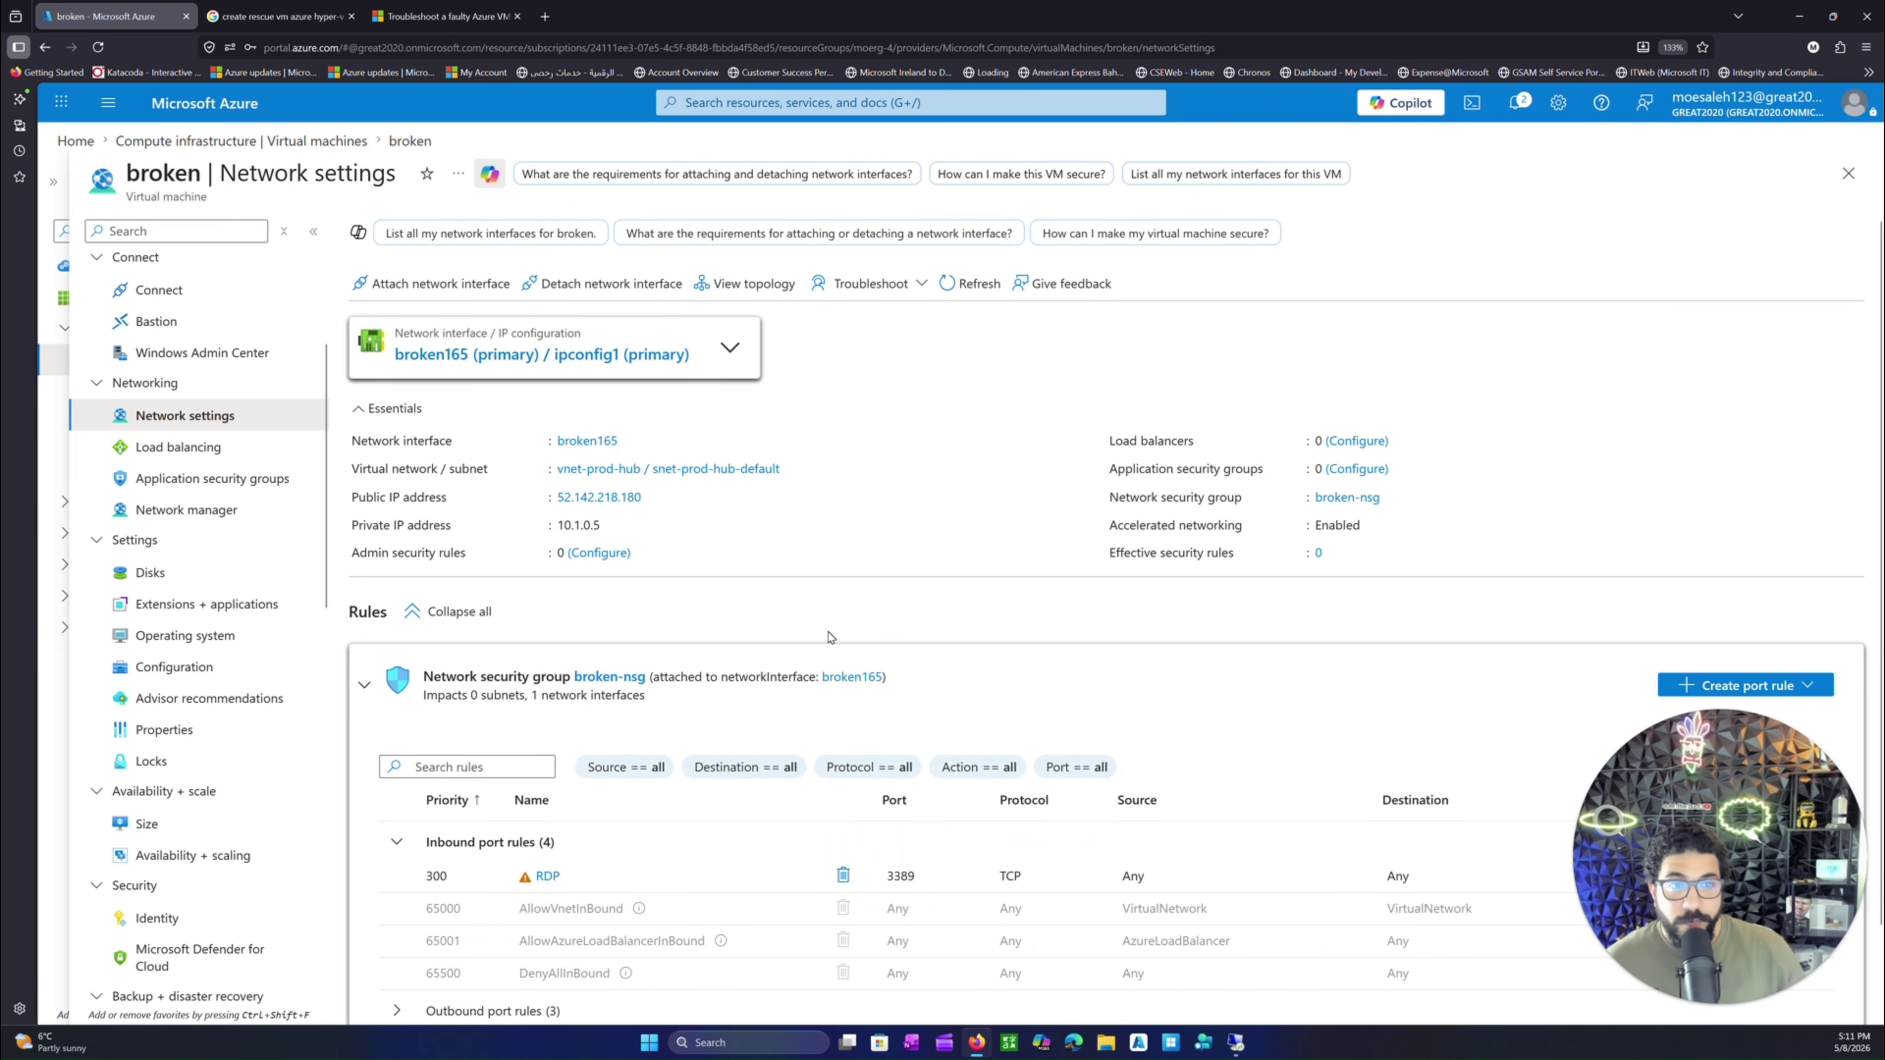
{"action": "scroll", "coordinate": [928, 659], "scroll_direction": "down", "scroll_amount": 1}
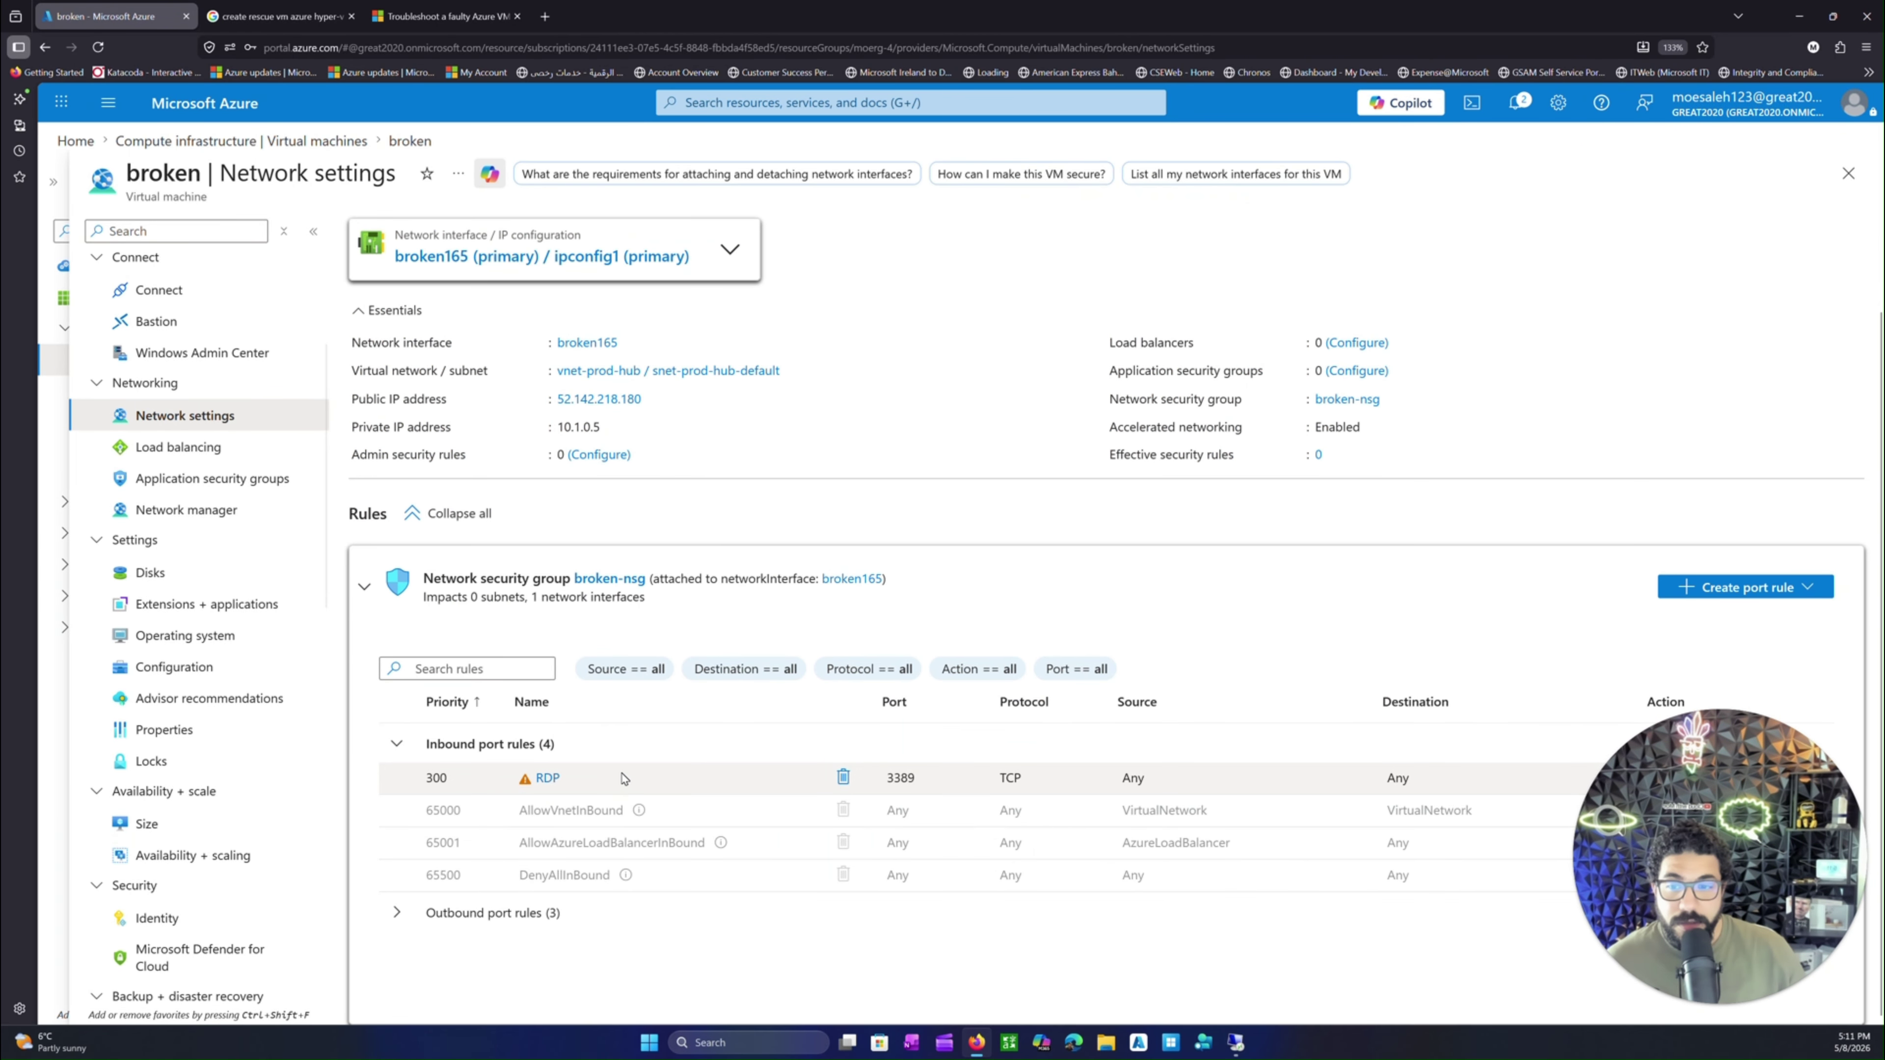
{"action": "double_click", "coordinate": [898, 778]}
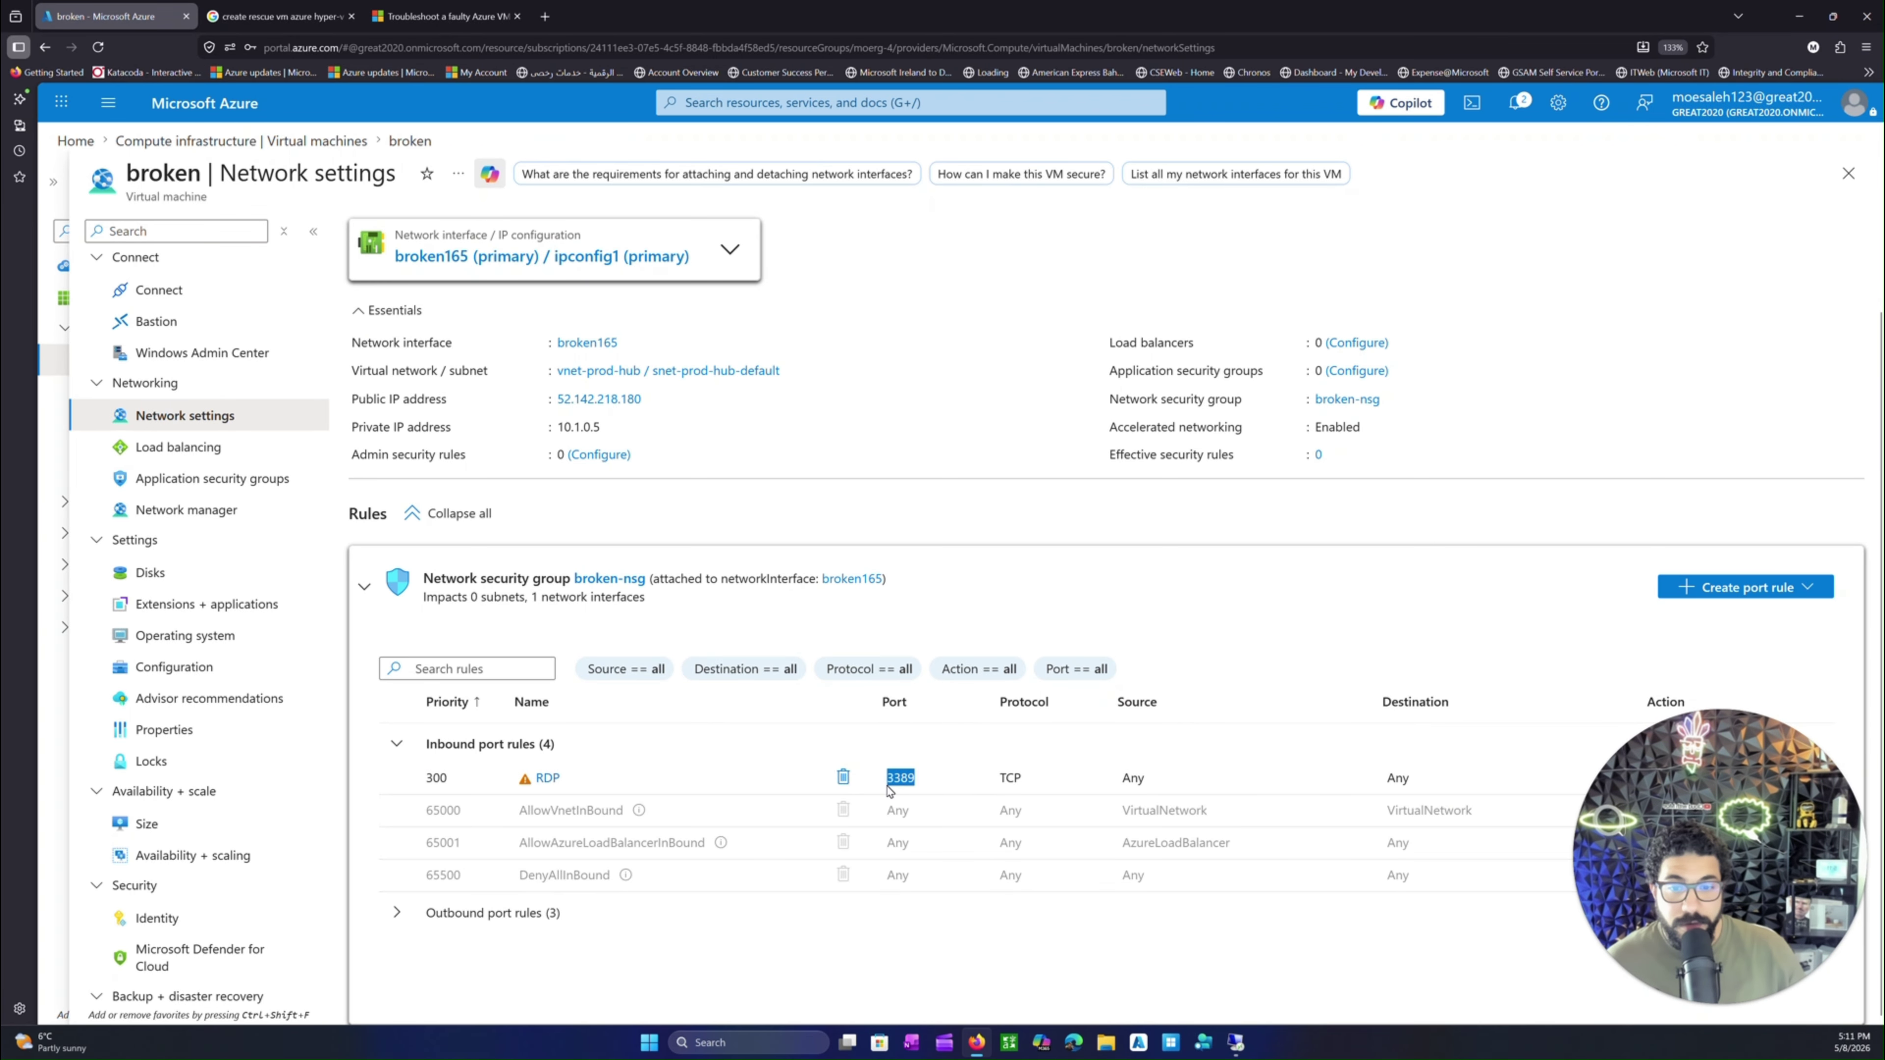
{"action": "left_click_drag", "start_coordinate": [1002, 787], "coordinate": [1209, 813]}
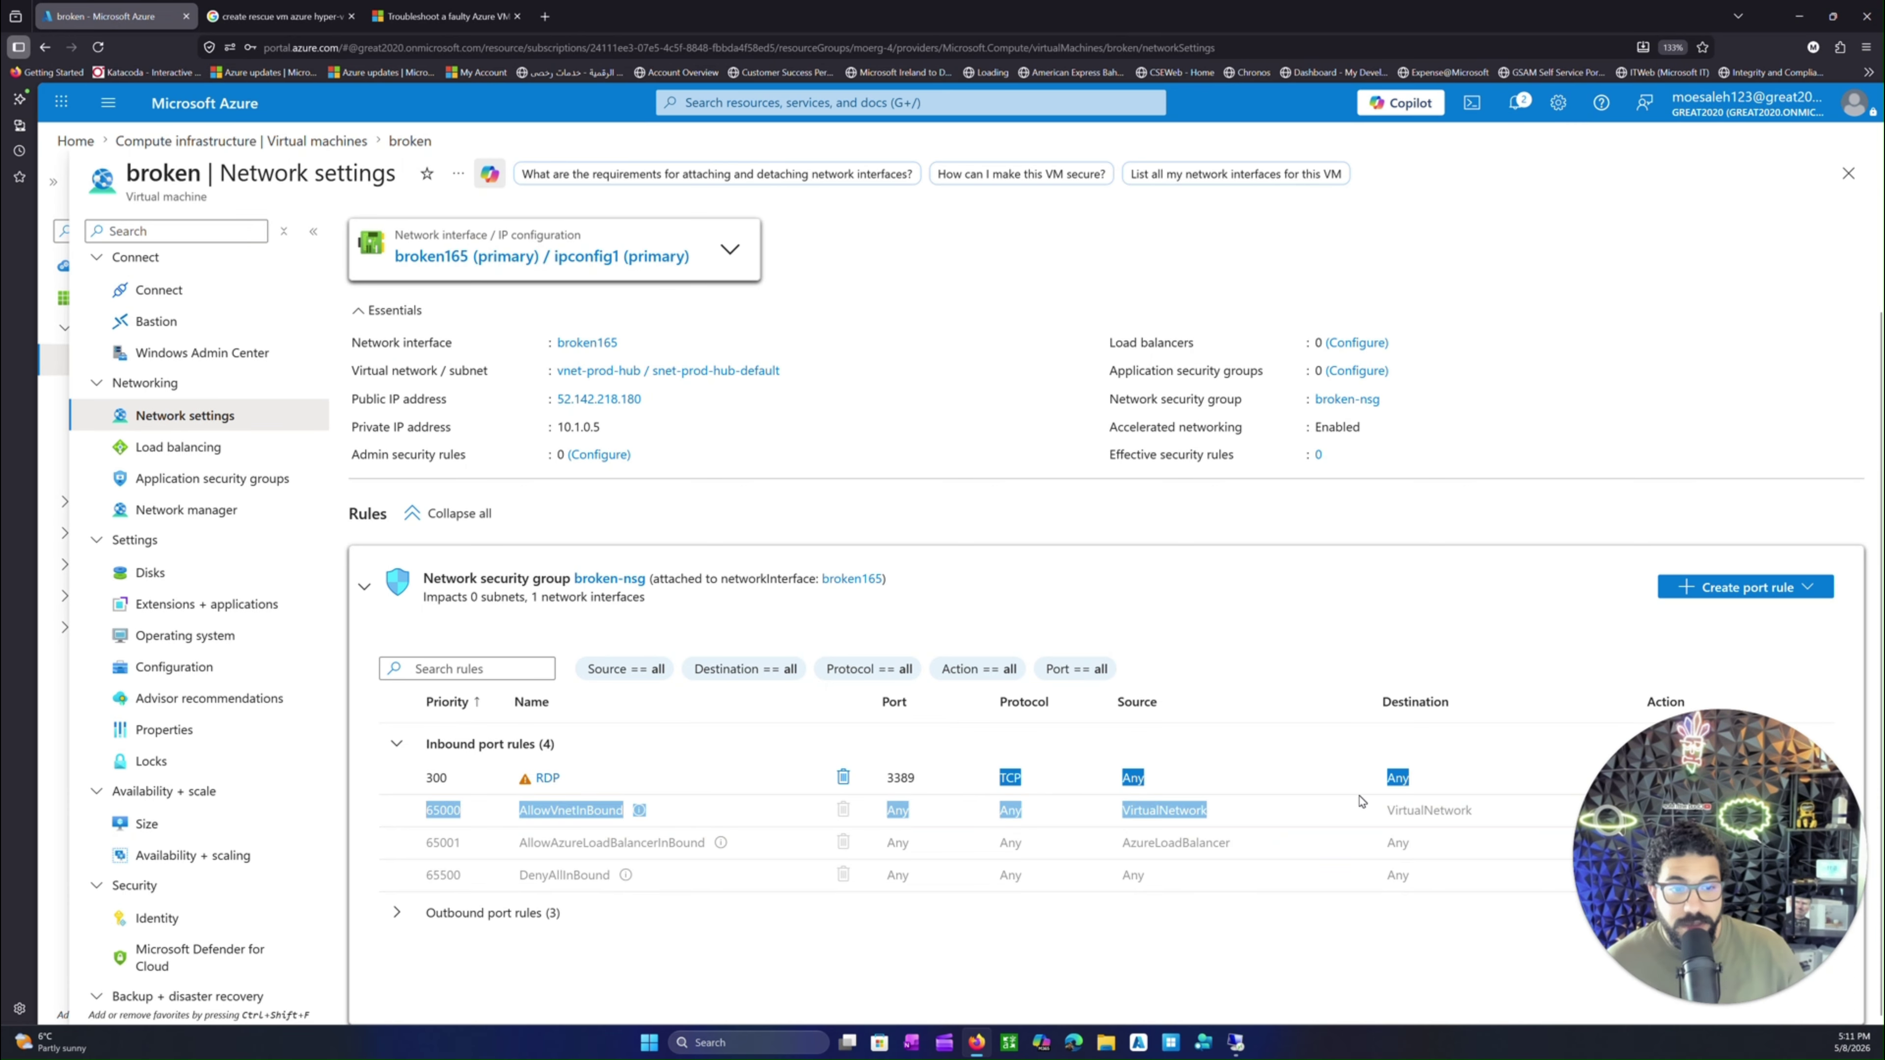
{"action": "left_click", "coordinate": [1451, 861]}
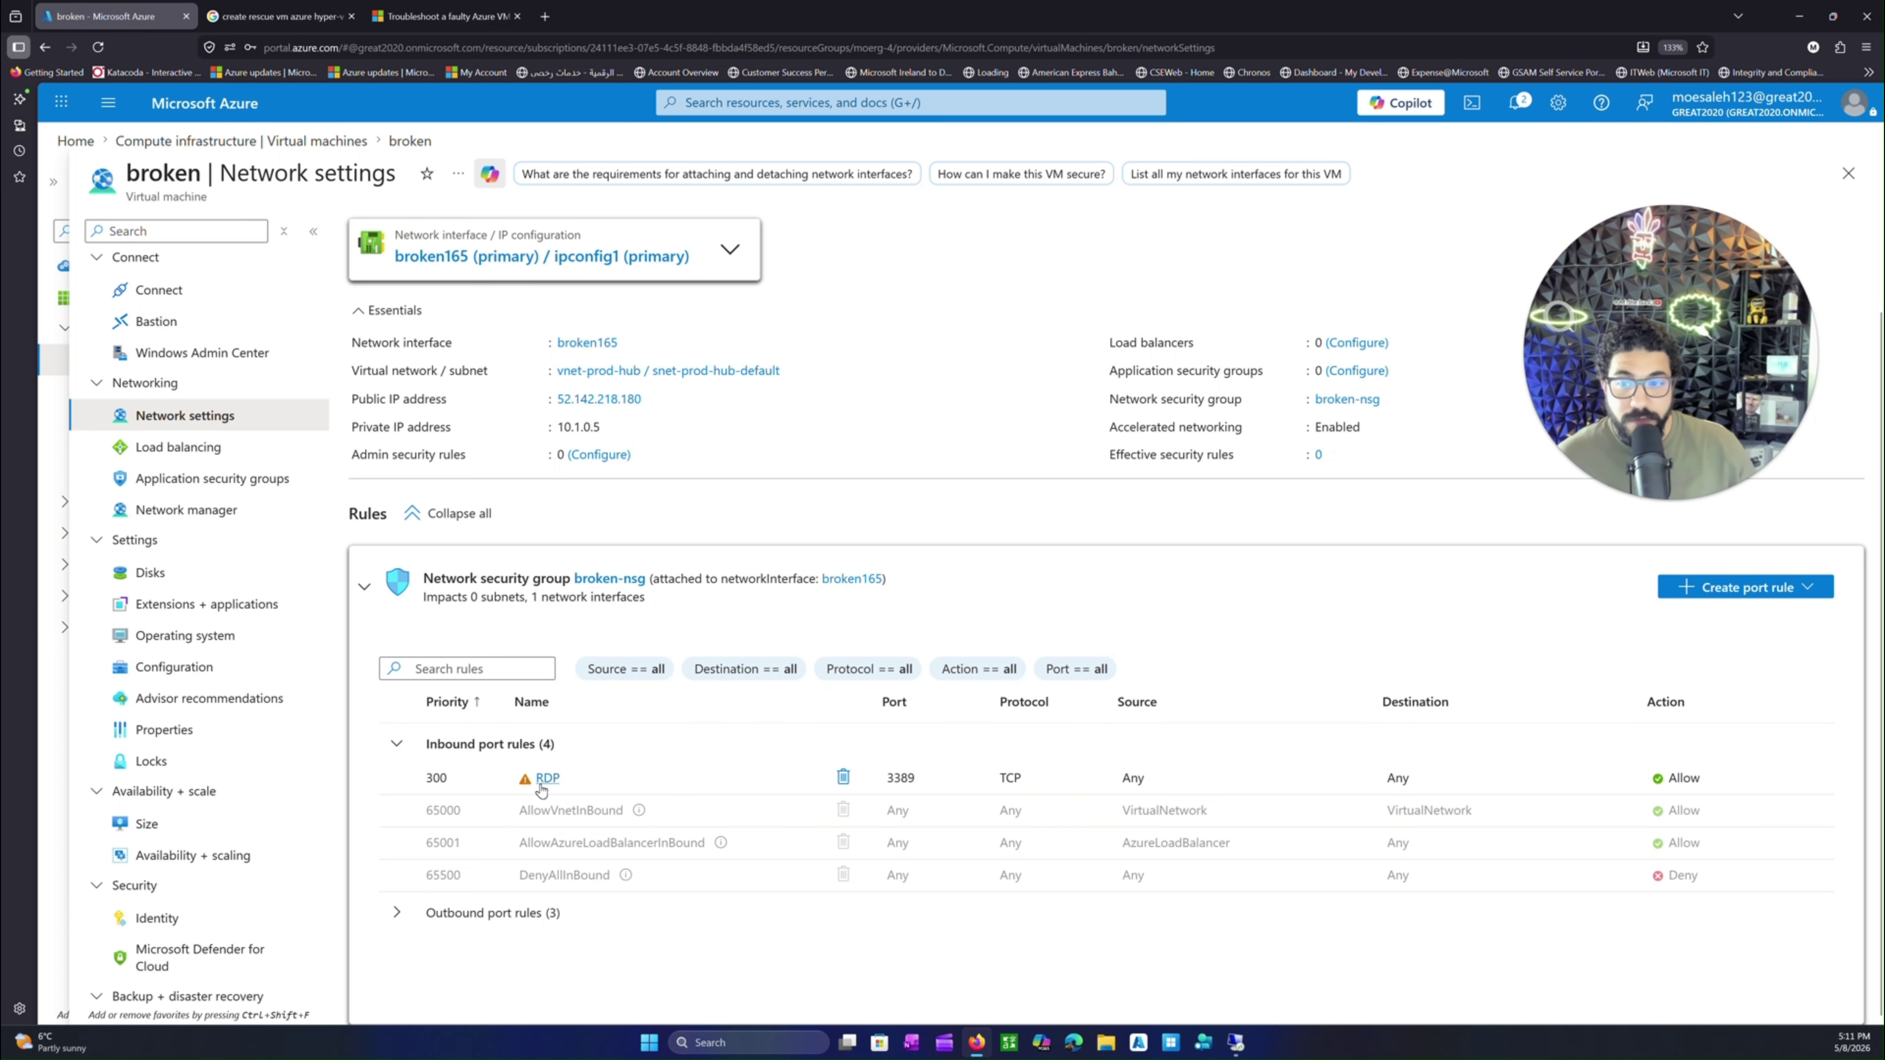
{"action": "double_click", "coordinate": [925, 783]}
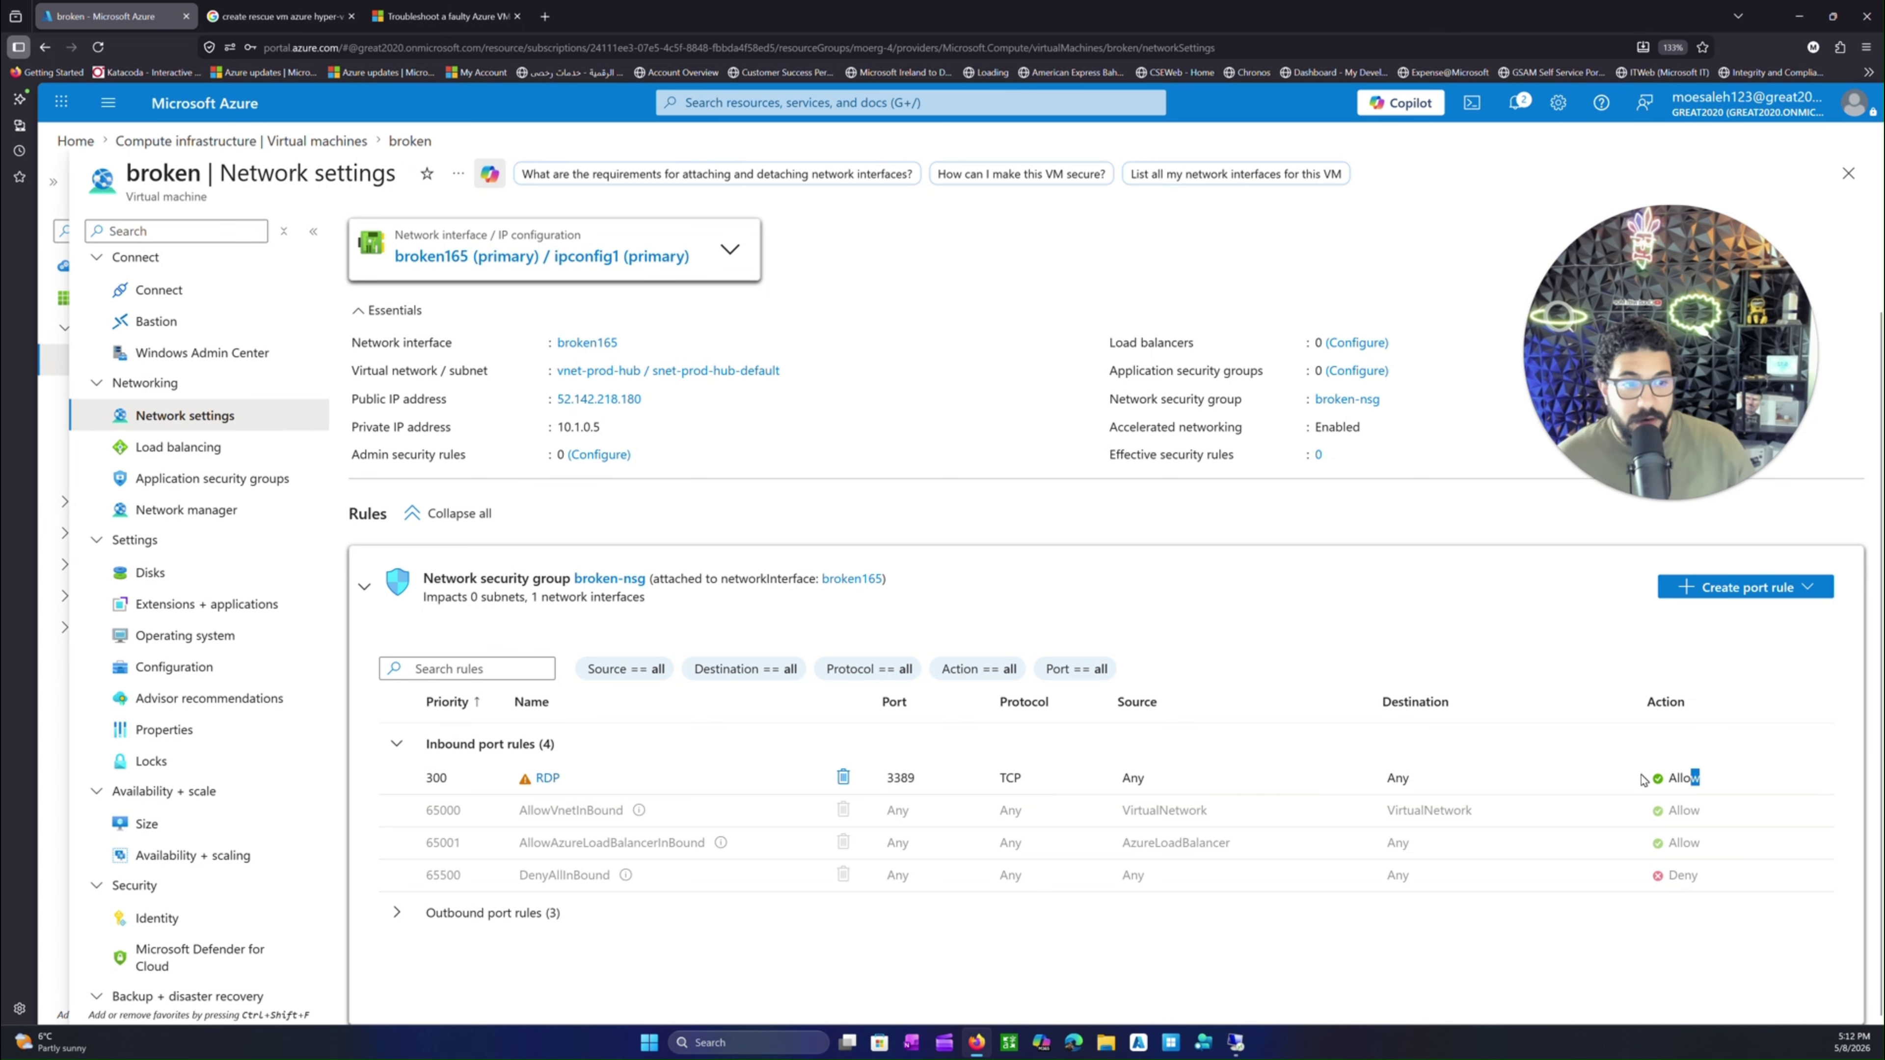
{"action": "double_click", "coordinate": [1681, 778]}
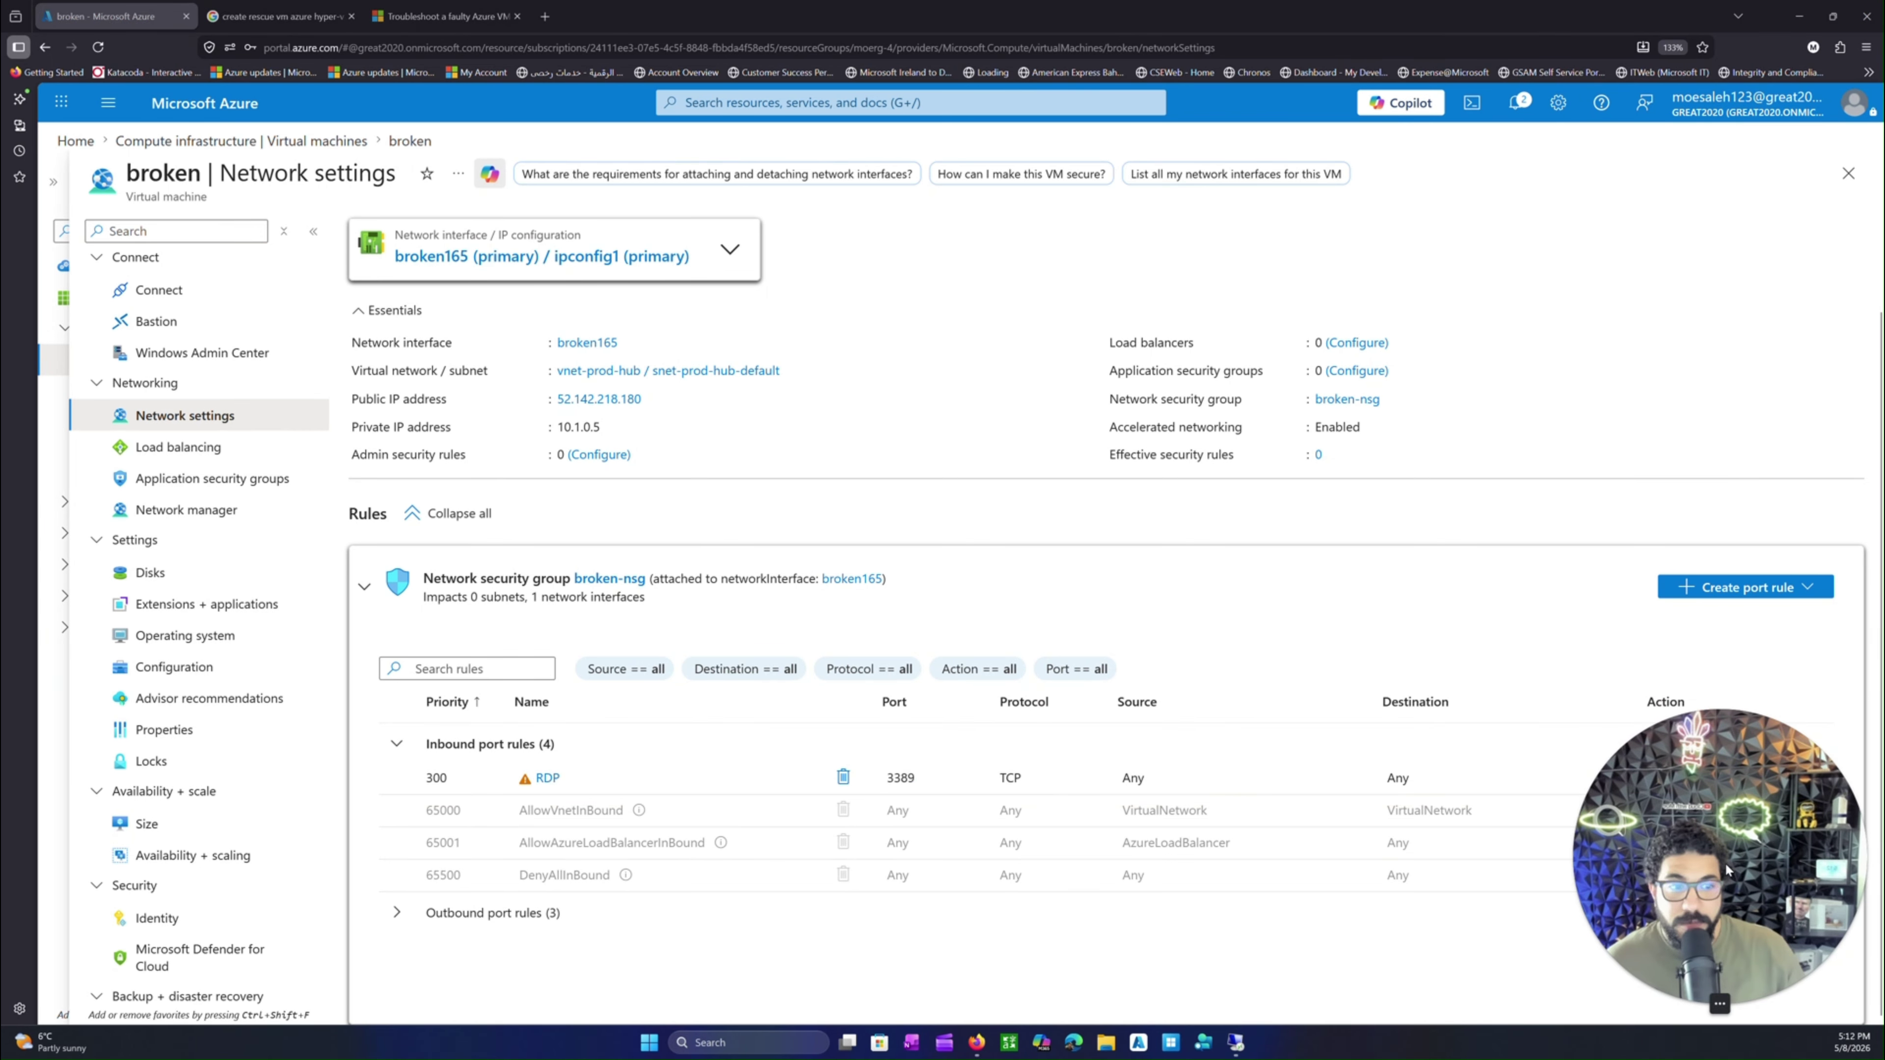
- Return to the broken VM's overview and copy its primary NIC public IP address
{"action": "scroll", "coordinate": [171, 297], "scroll_direction": "up", "scroll_amount": 3}
{"action": "left_click", "coordinate": [163, 273]}
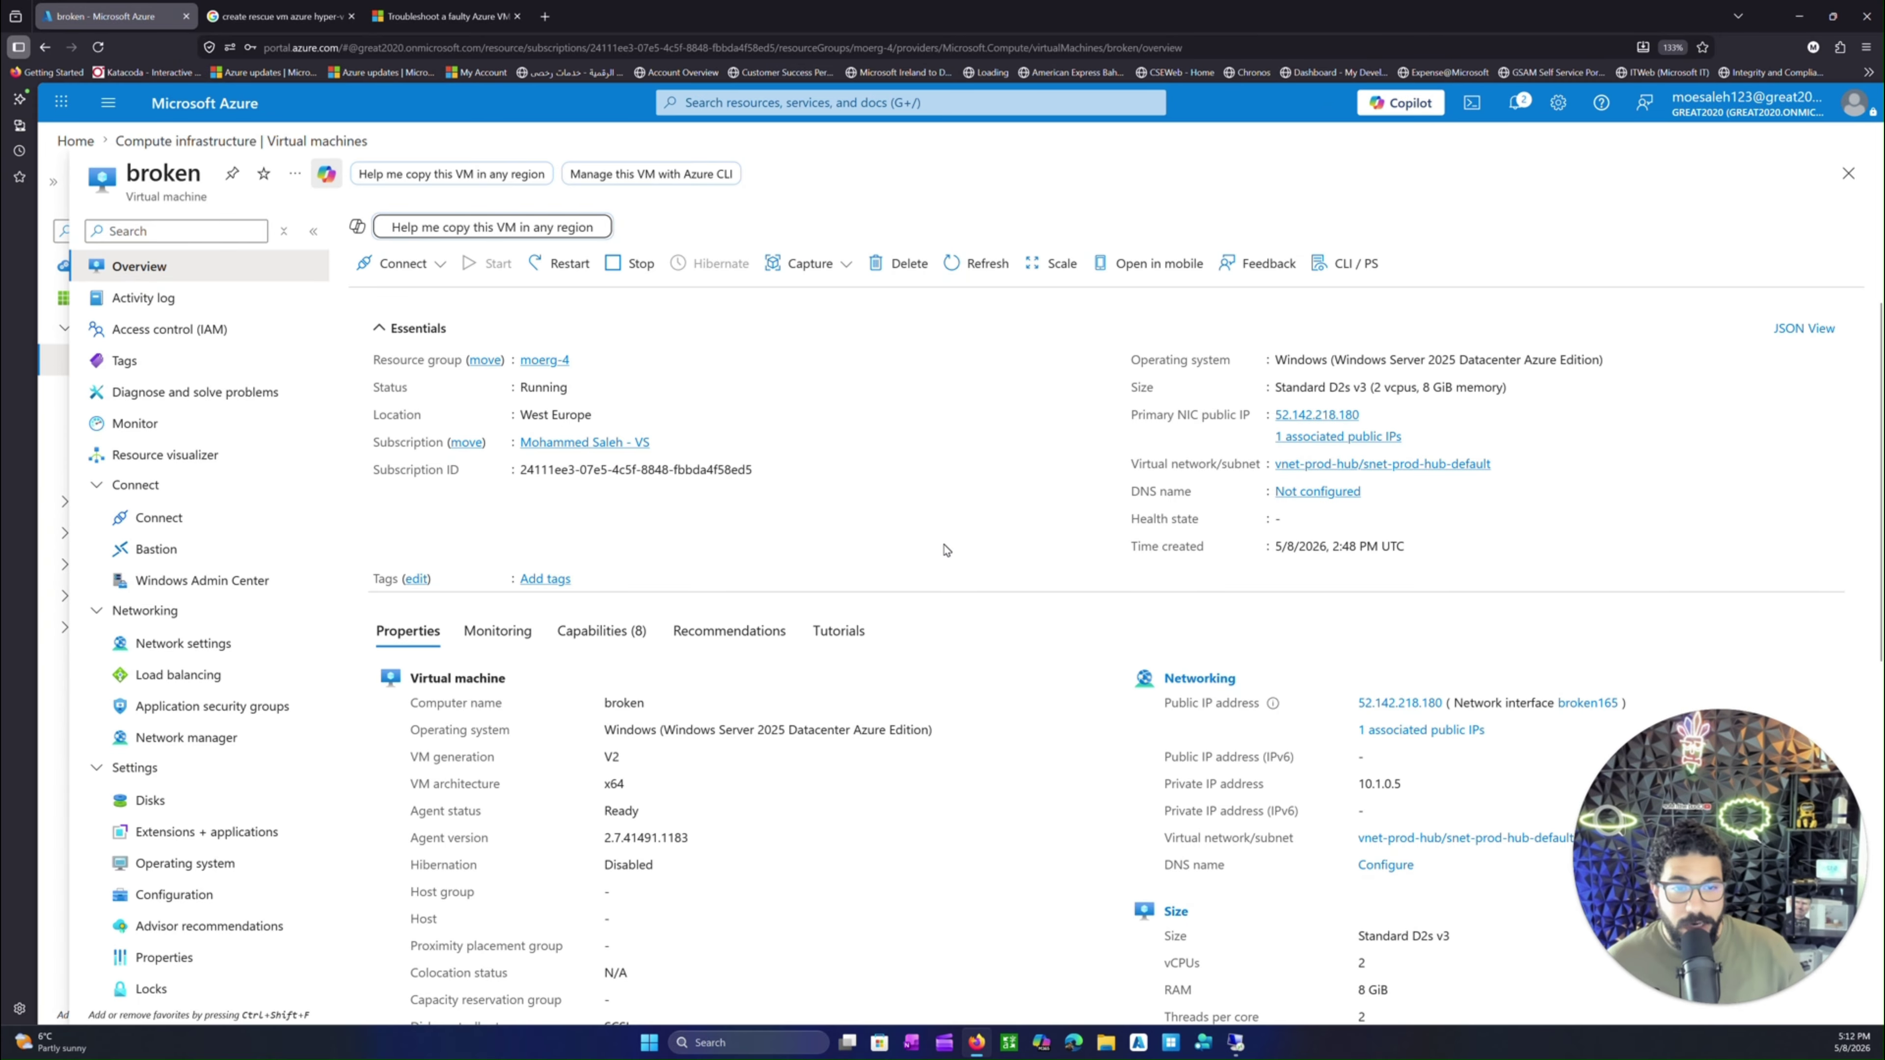
{"action": "left_click", "coordinate": [1369, 414]}
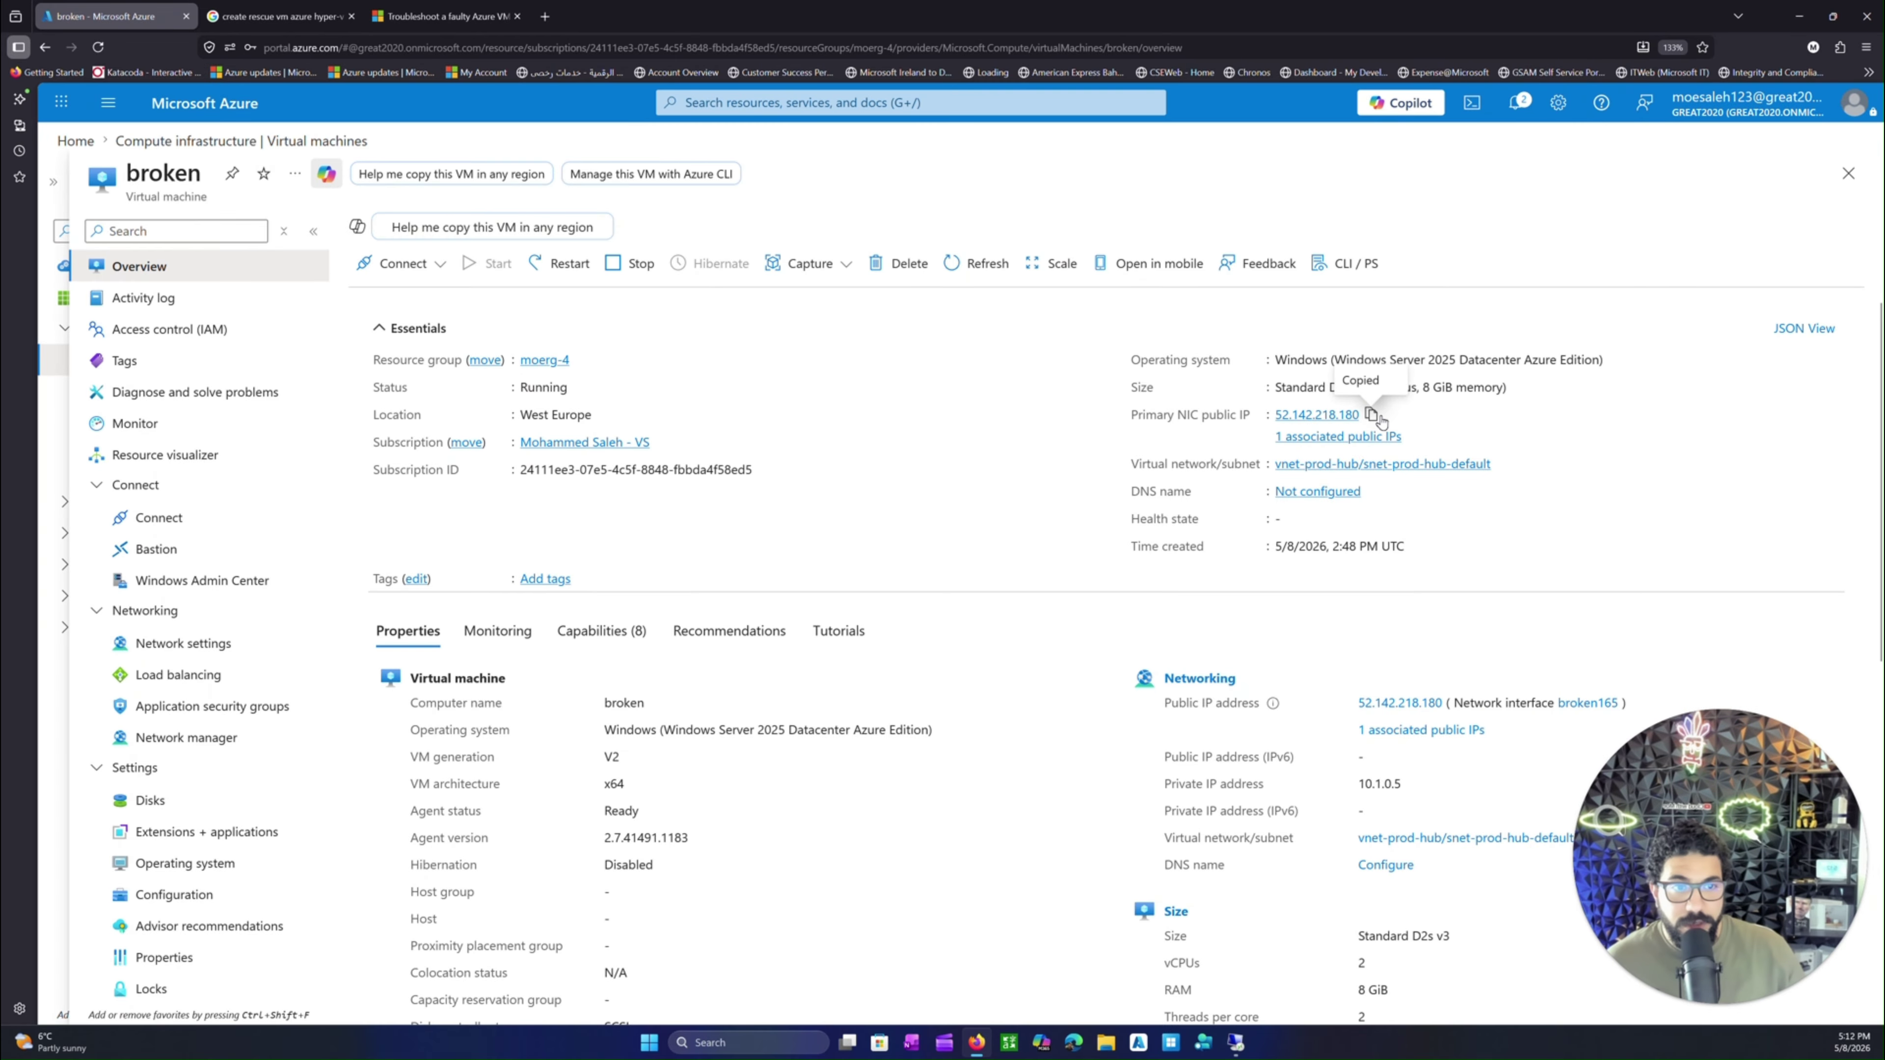
- Launch Remote Desktop Connection on the local computer and try to connect to the broken VM's public IP, 52.142.218.180
{"action": "mouse_move", "coordinate": [1235, 1044]}
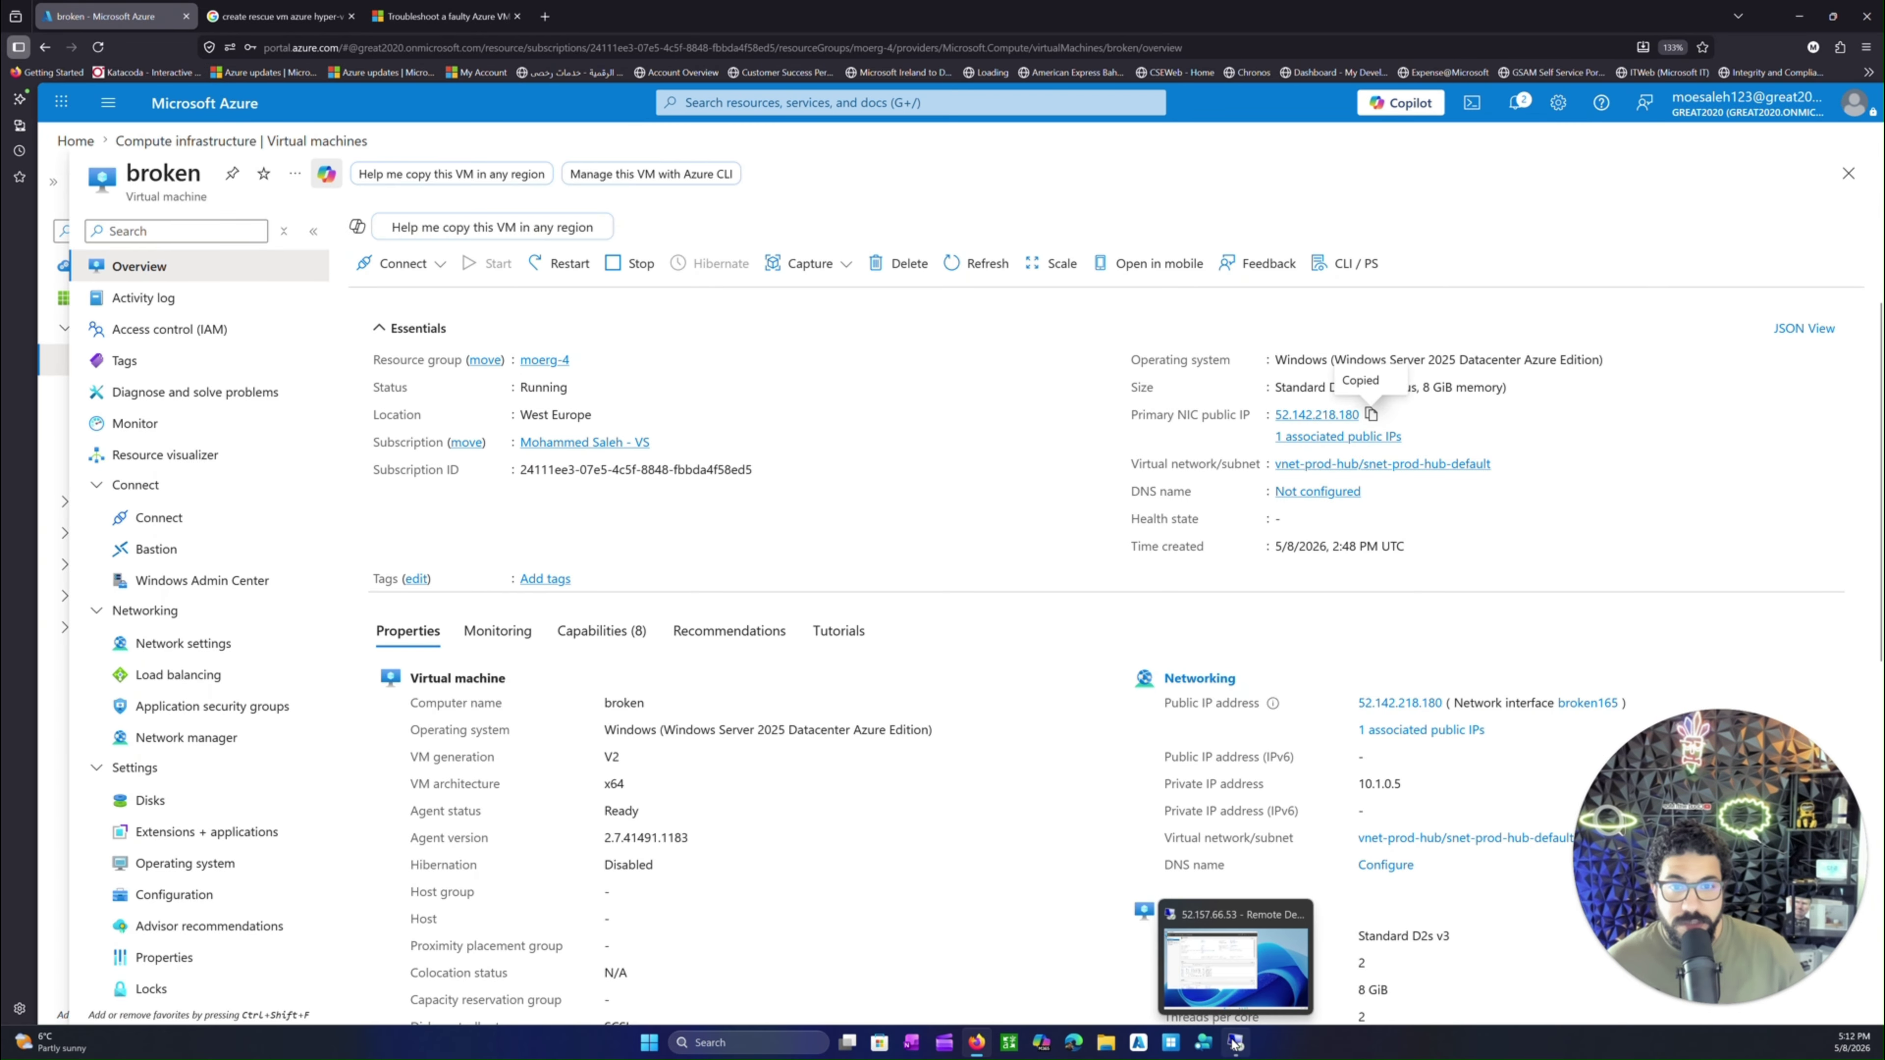
{"action": "right_click", "coordinate": [649, 1042]}
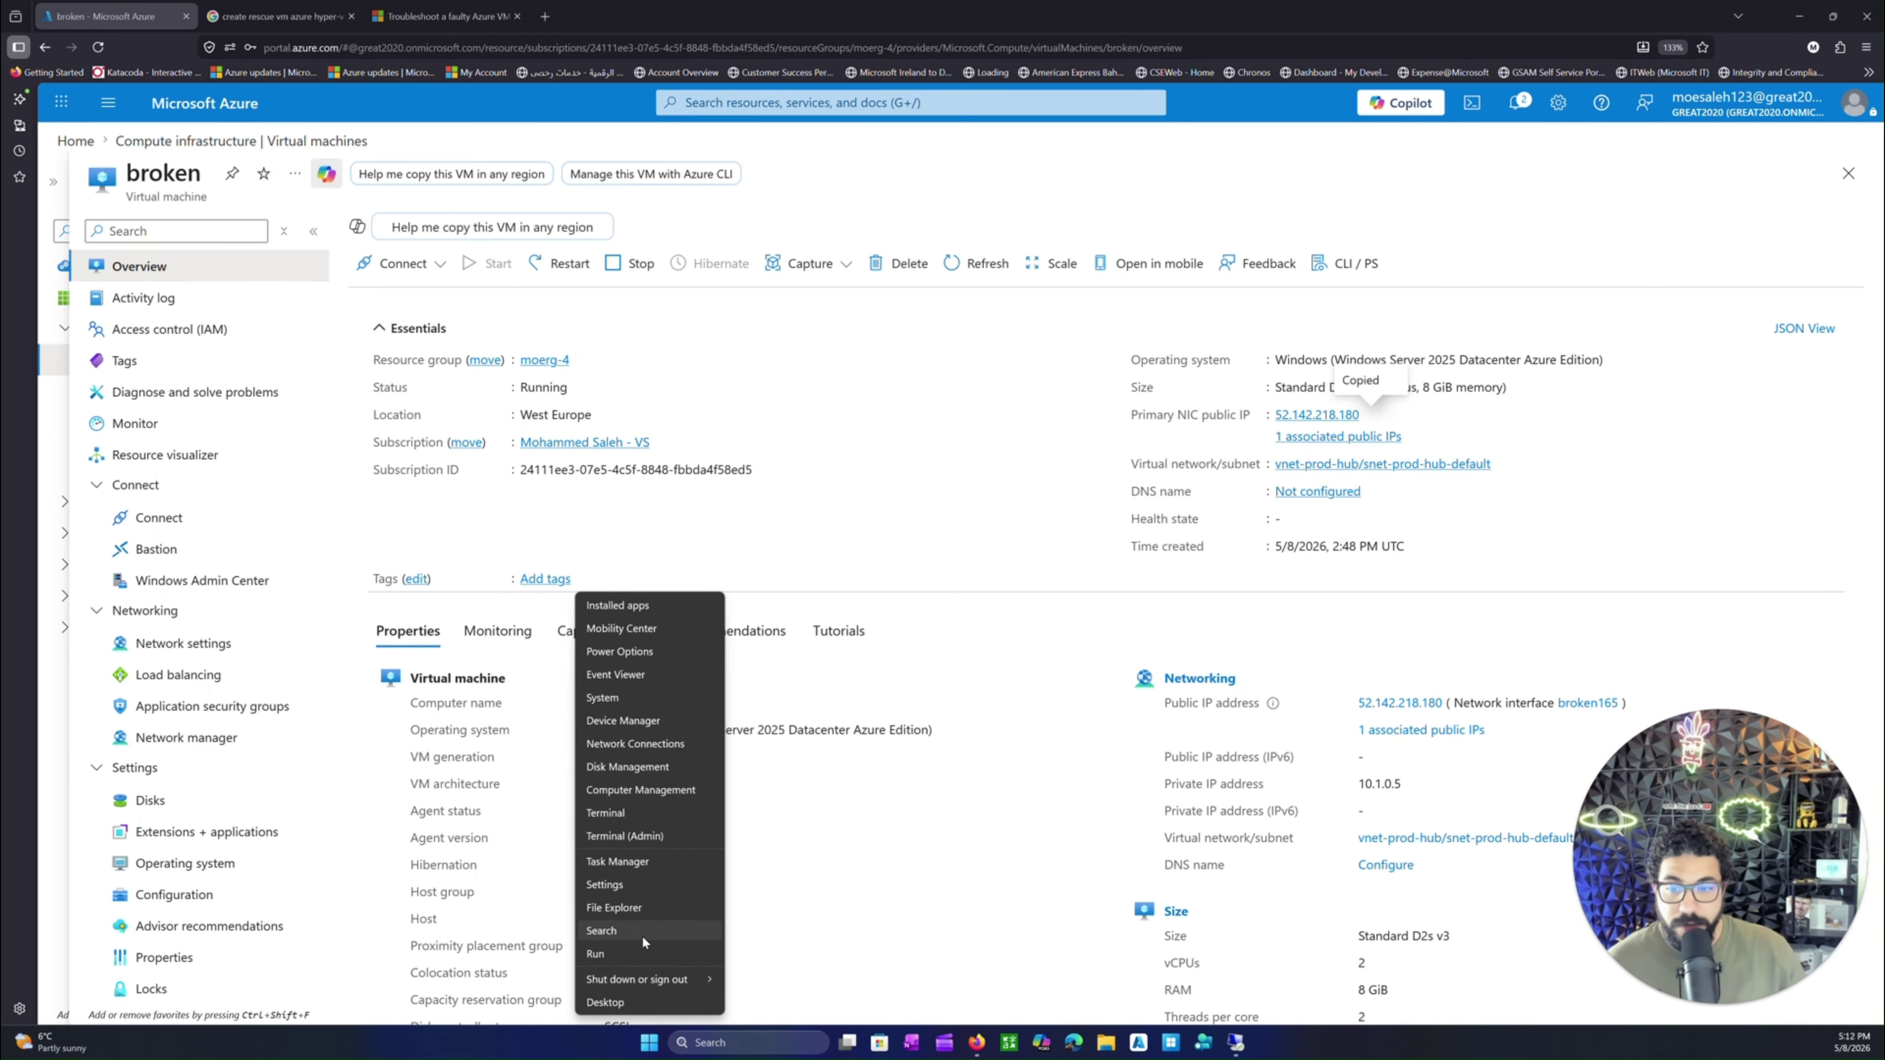
{"action": "left_click", "coordinate": [638, 953]}
{"action": "mouse_move", "coordinate": [1750, 959]}
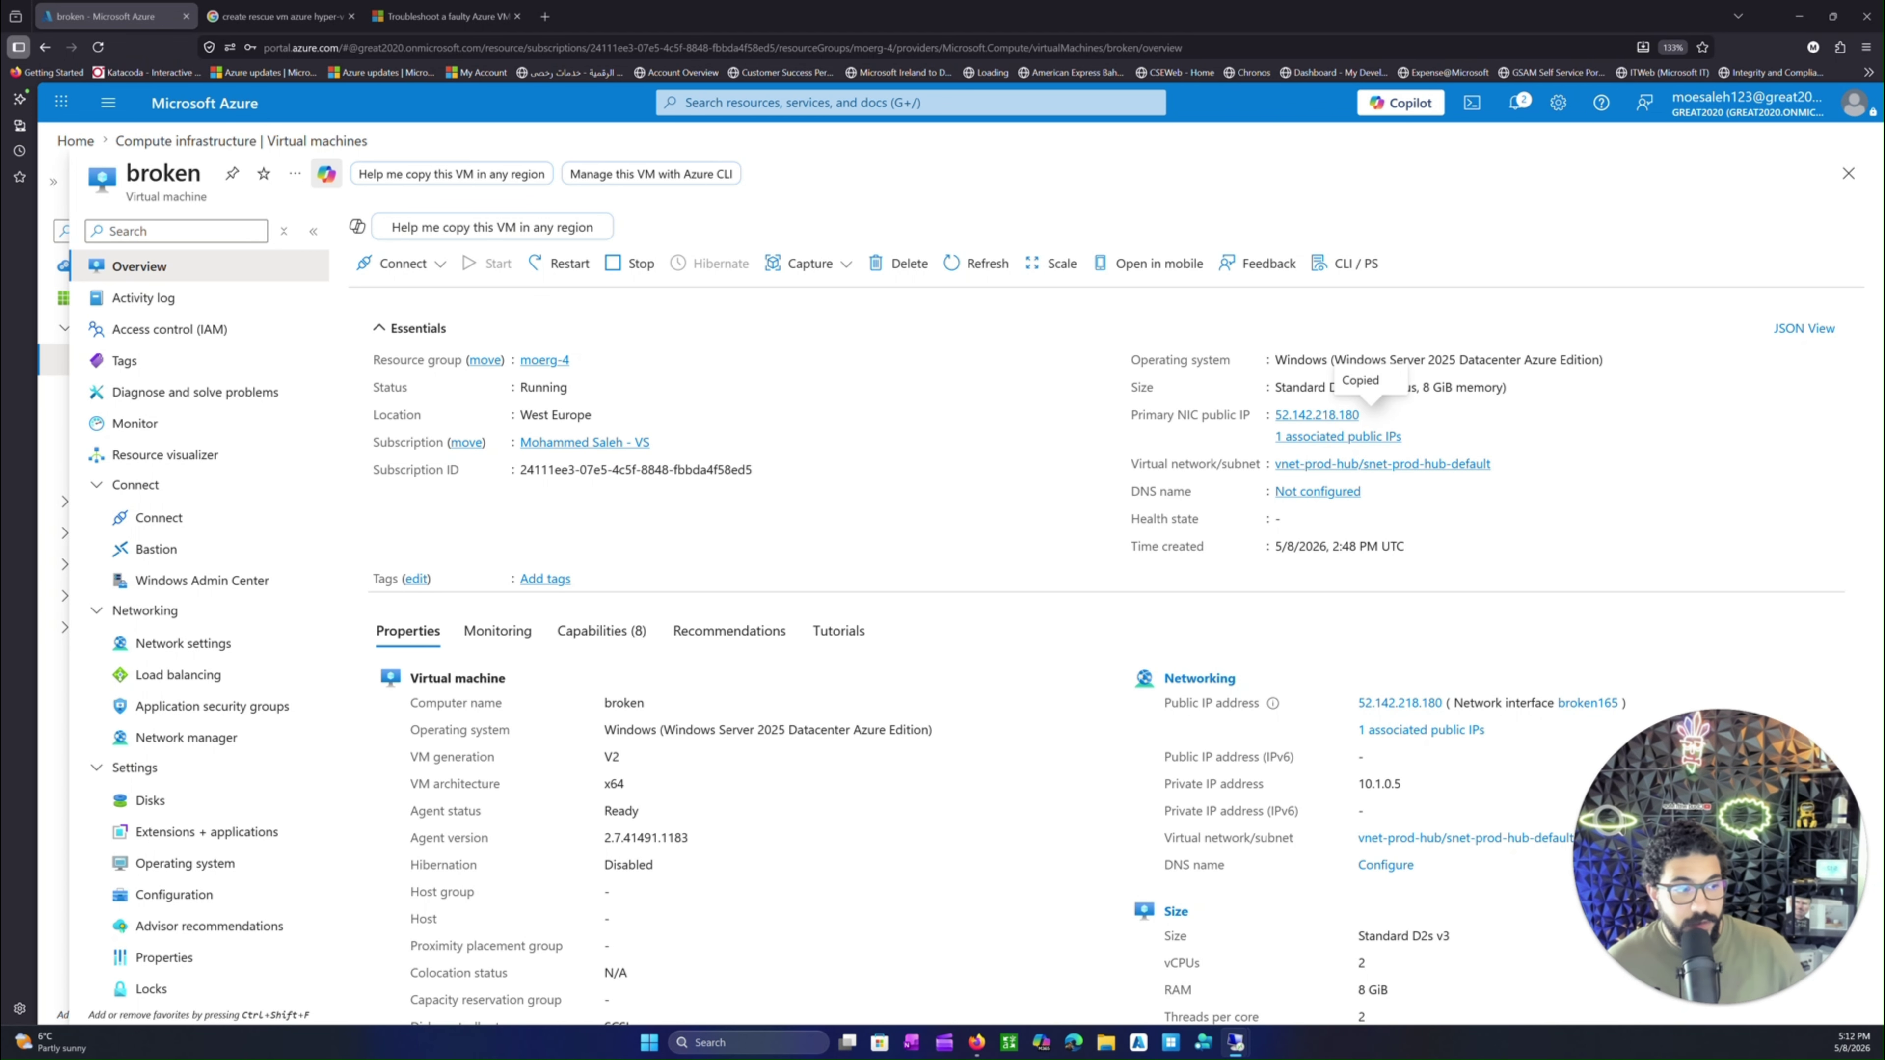
{"action": "left_click", "coordinate": [732, 508]}
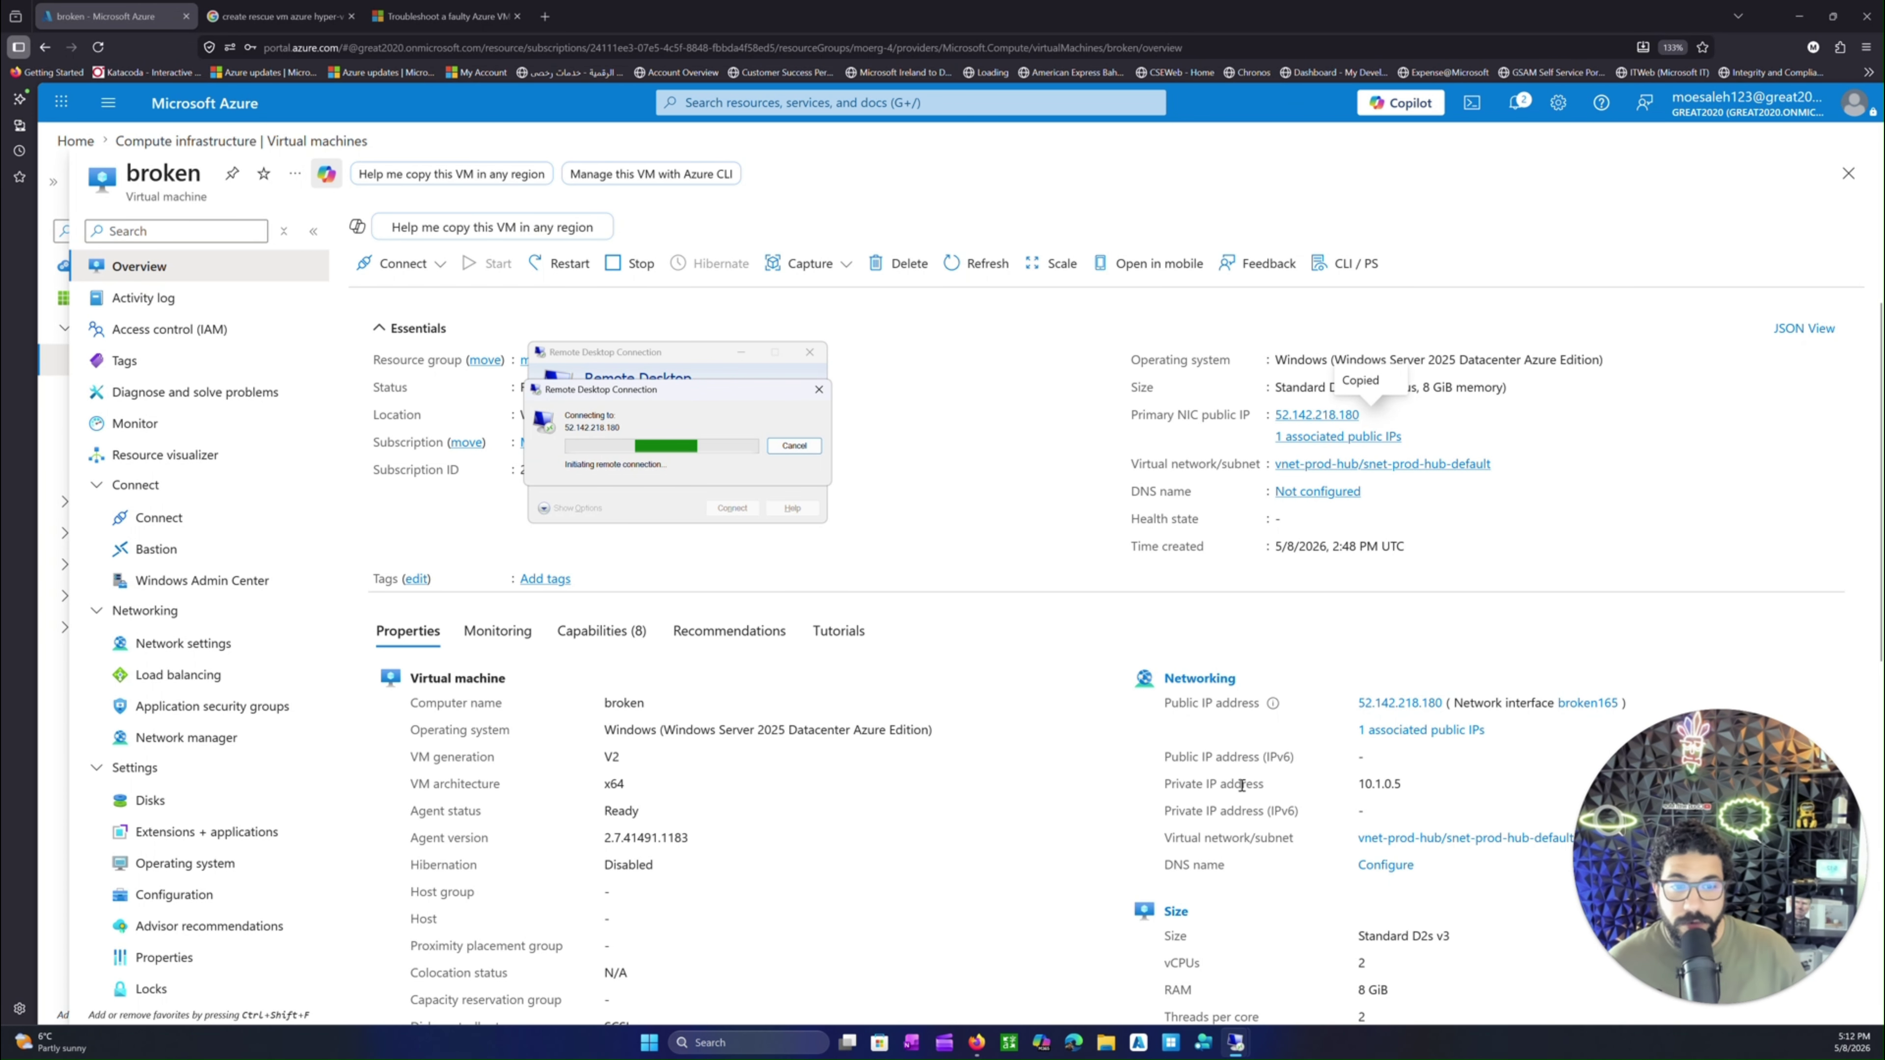
- Copy the broken VM's private IP address, 10.1.0.5, from its networking properties
{"action": "scroll", "coordinate": [1242, 785], "scroll_direction": "down", "scroll_amount": 1}
{"action": "left_click_drag", "start_coordinate": [1401, 681], "coordinate": [1370, 680]}
{"action": "right_click", "coordinate": [1370, 681]}
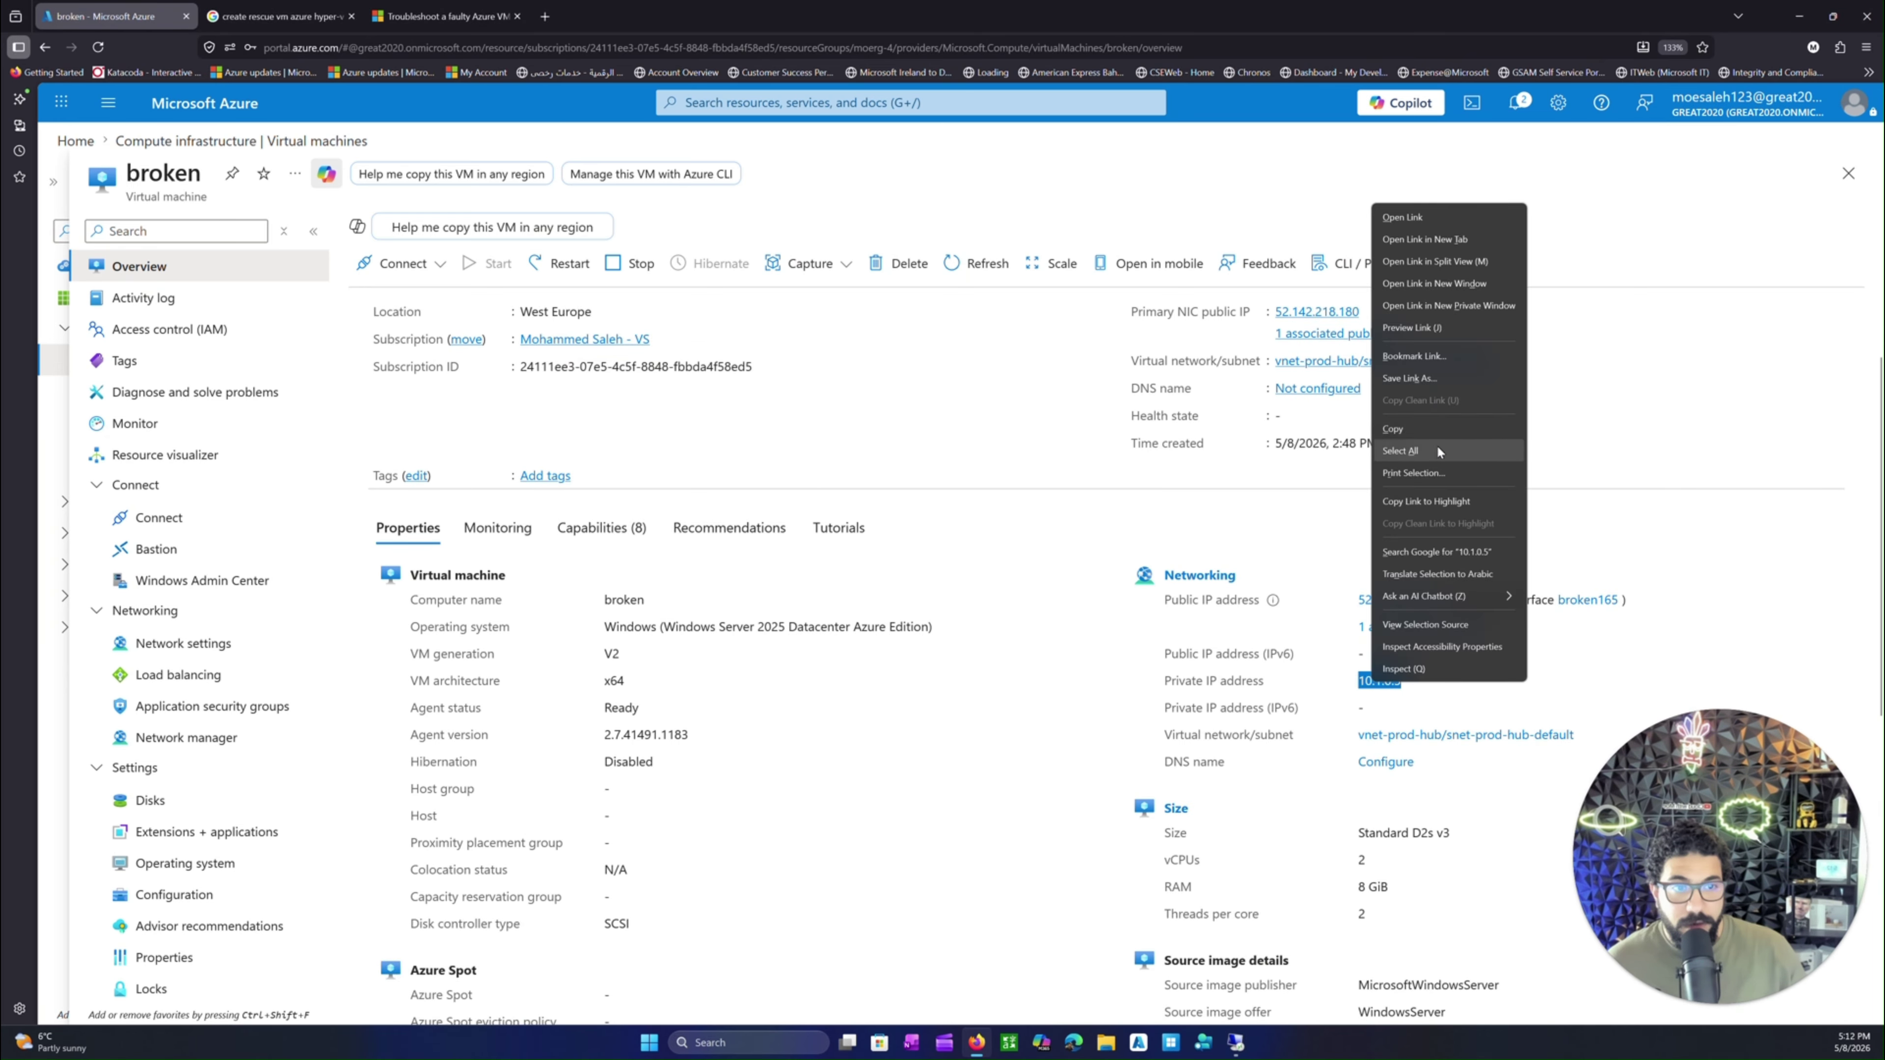
{"action": "left_click", "coordinate": [1395, 429]}
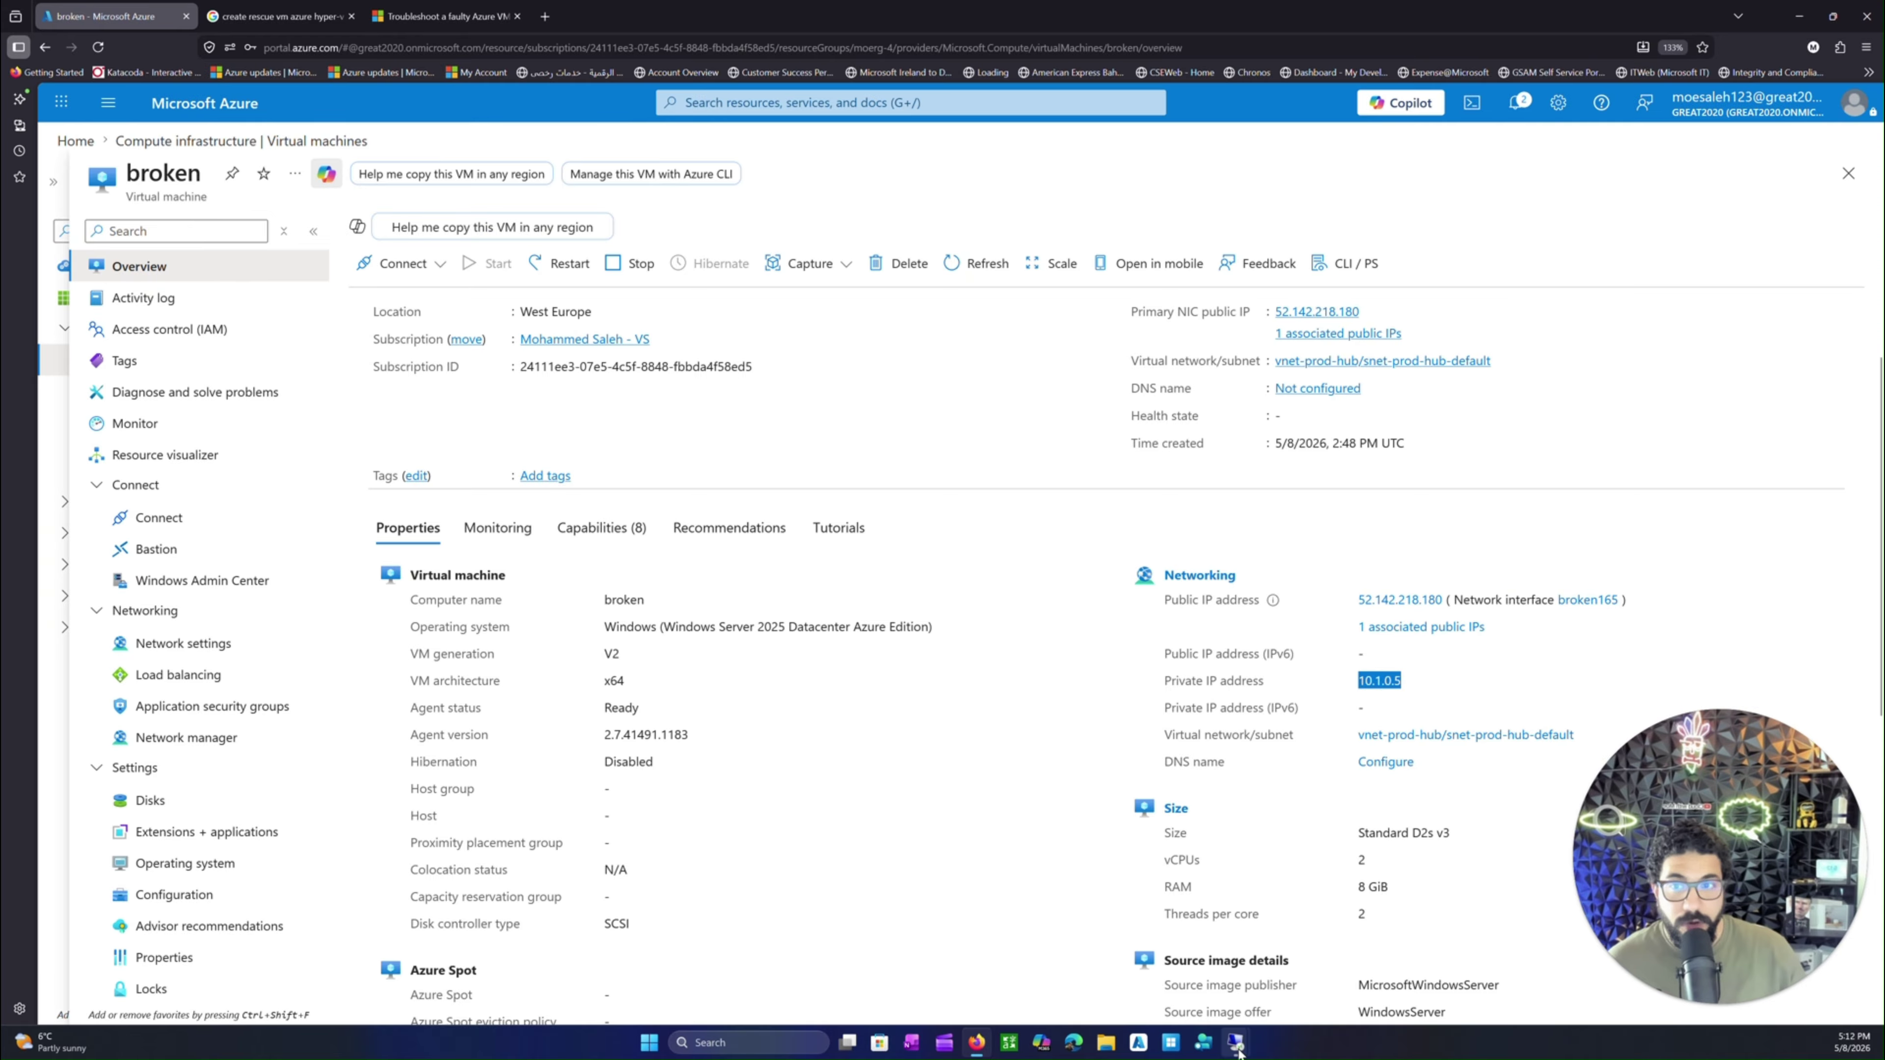
- Switch to the helper VM's remote session, launch Remote Desktop Connection there, and try to connect to the broken VM's private IP, 10.1.0.5
{"action": "mouse_move", "coordinate": [1203, 1043]}
{"action": "left_click", "coordinate": [1188, 980]}
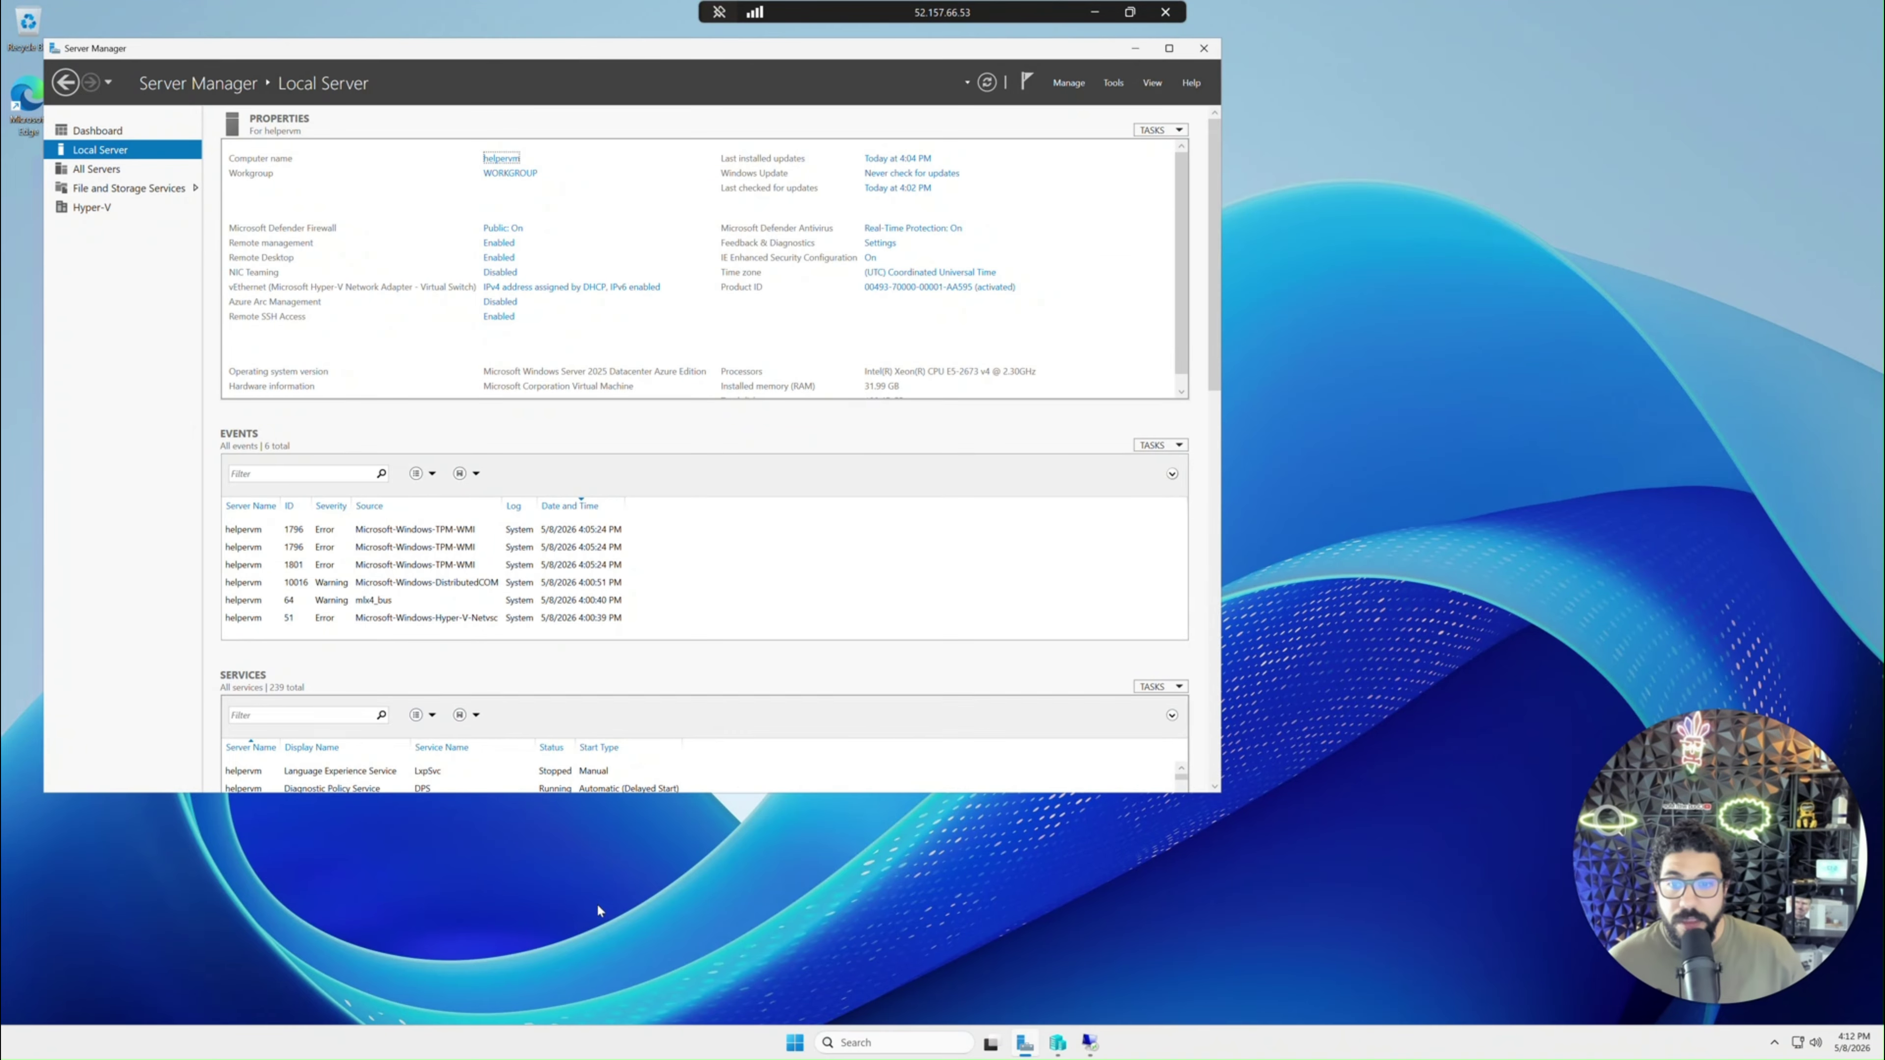
{"action": "right_click", "coordinate": [797, 1042]}
{"action": "left_click", "coordinate": [806, 954]}
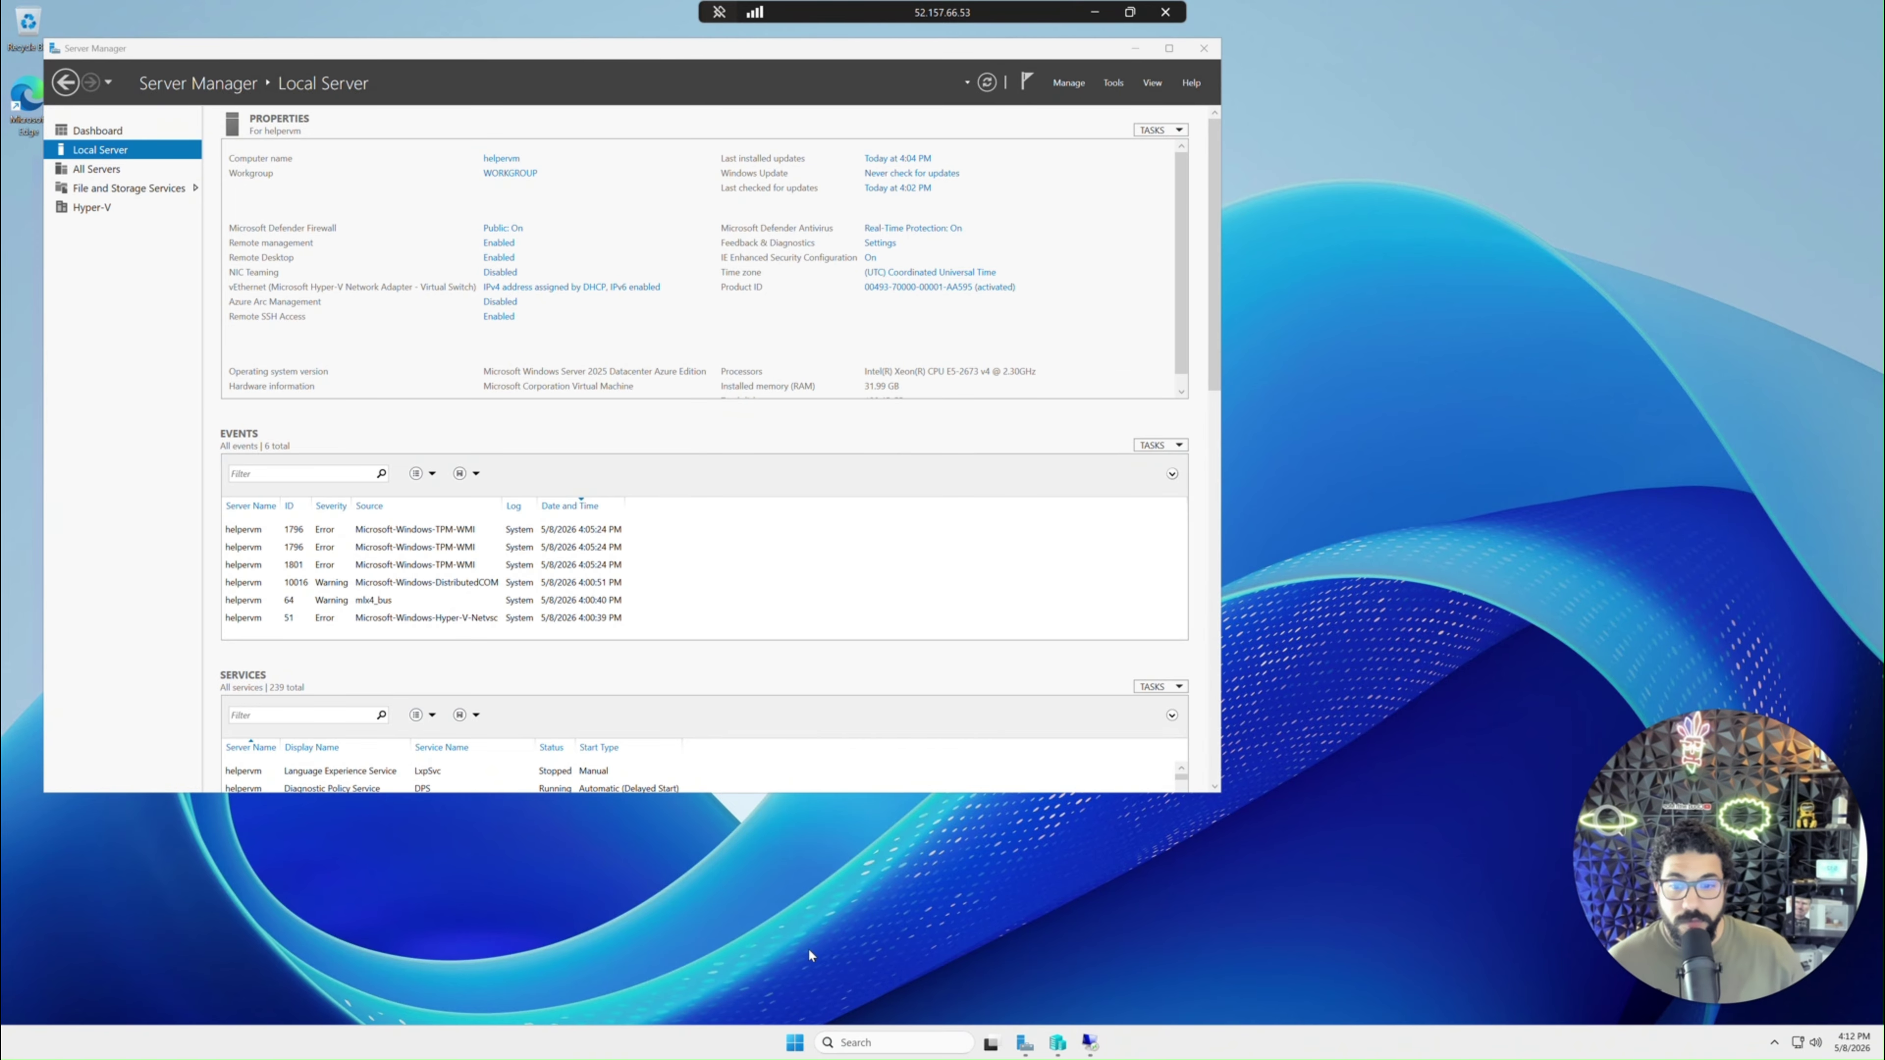
{"action": "type", "text": "mst"}
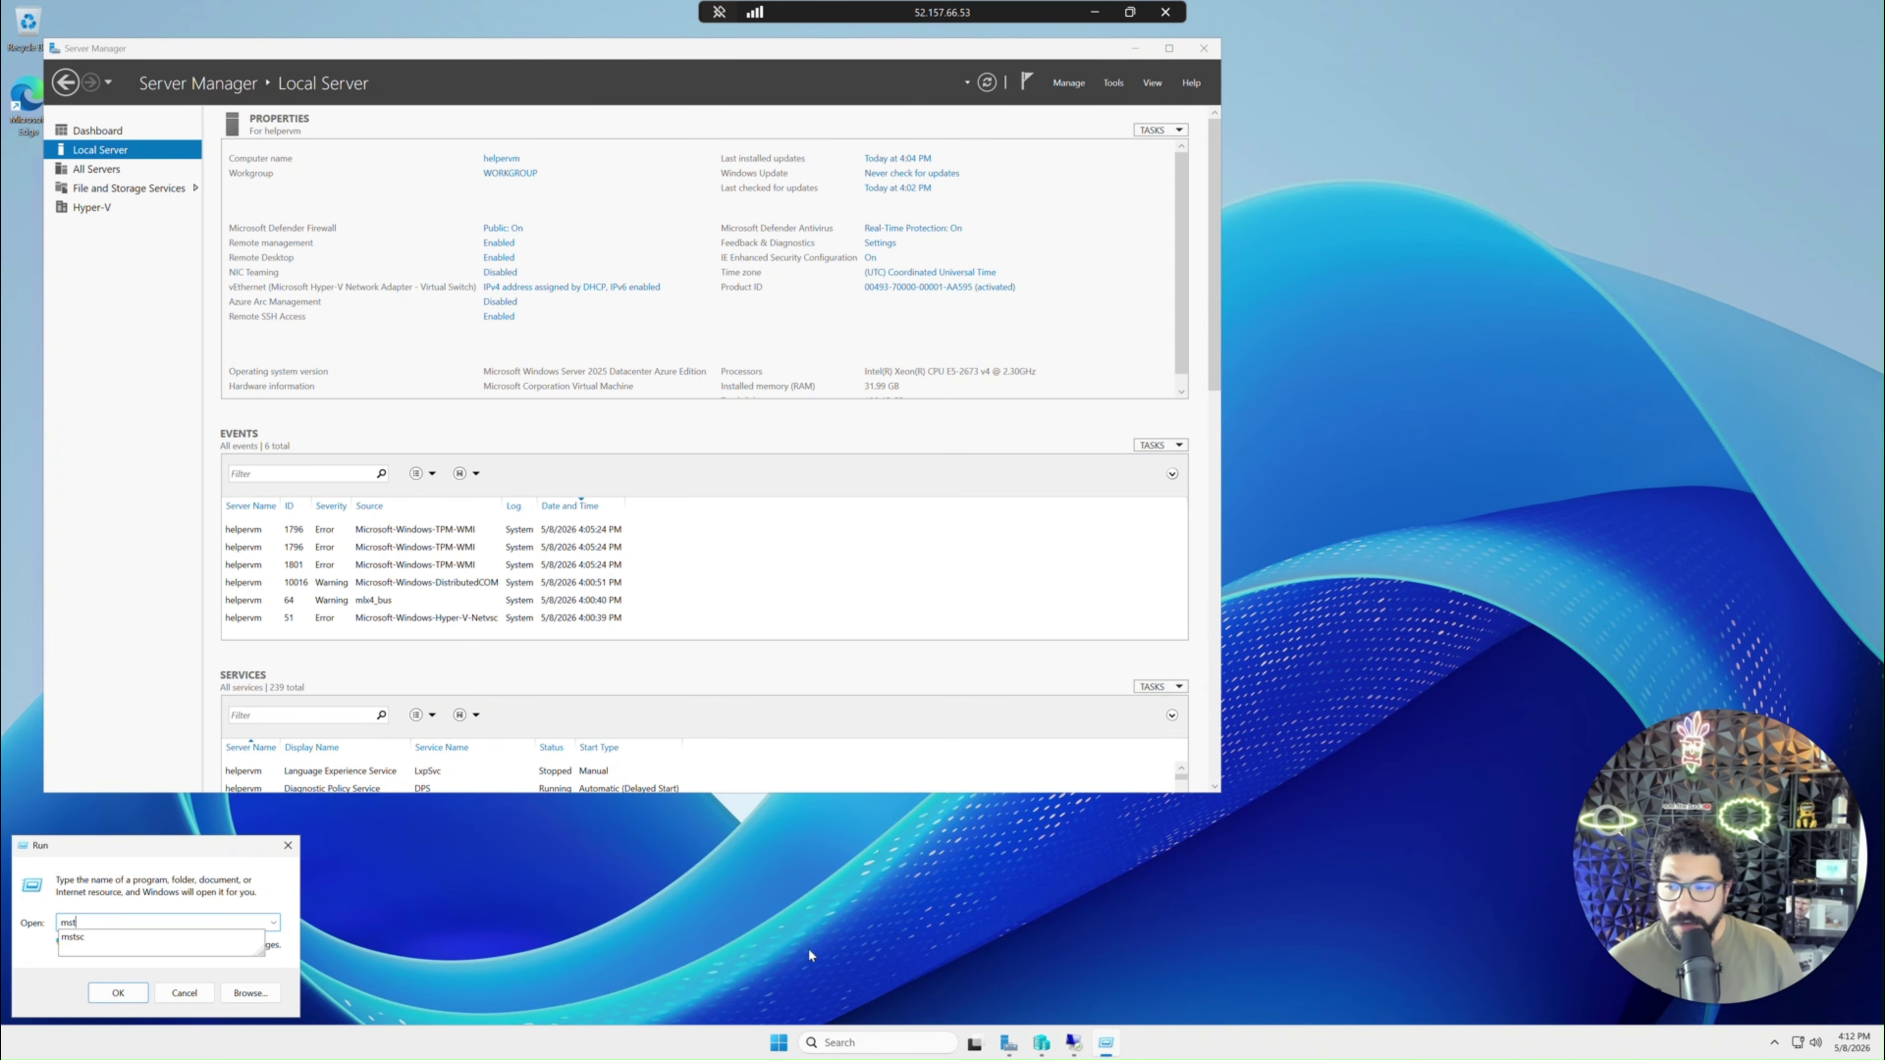
{"action": "left_click", "coordinate": [165, 938]}
{"action": "left_click", "coordinate": [121, 993]}
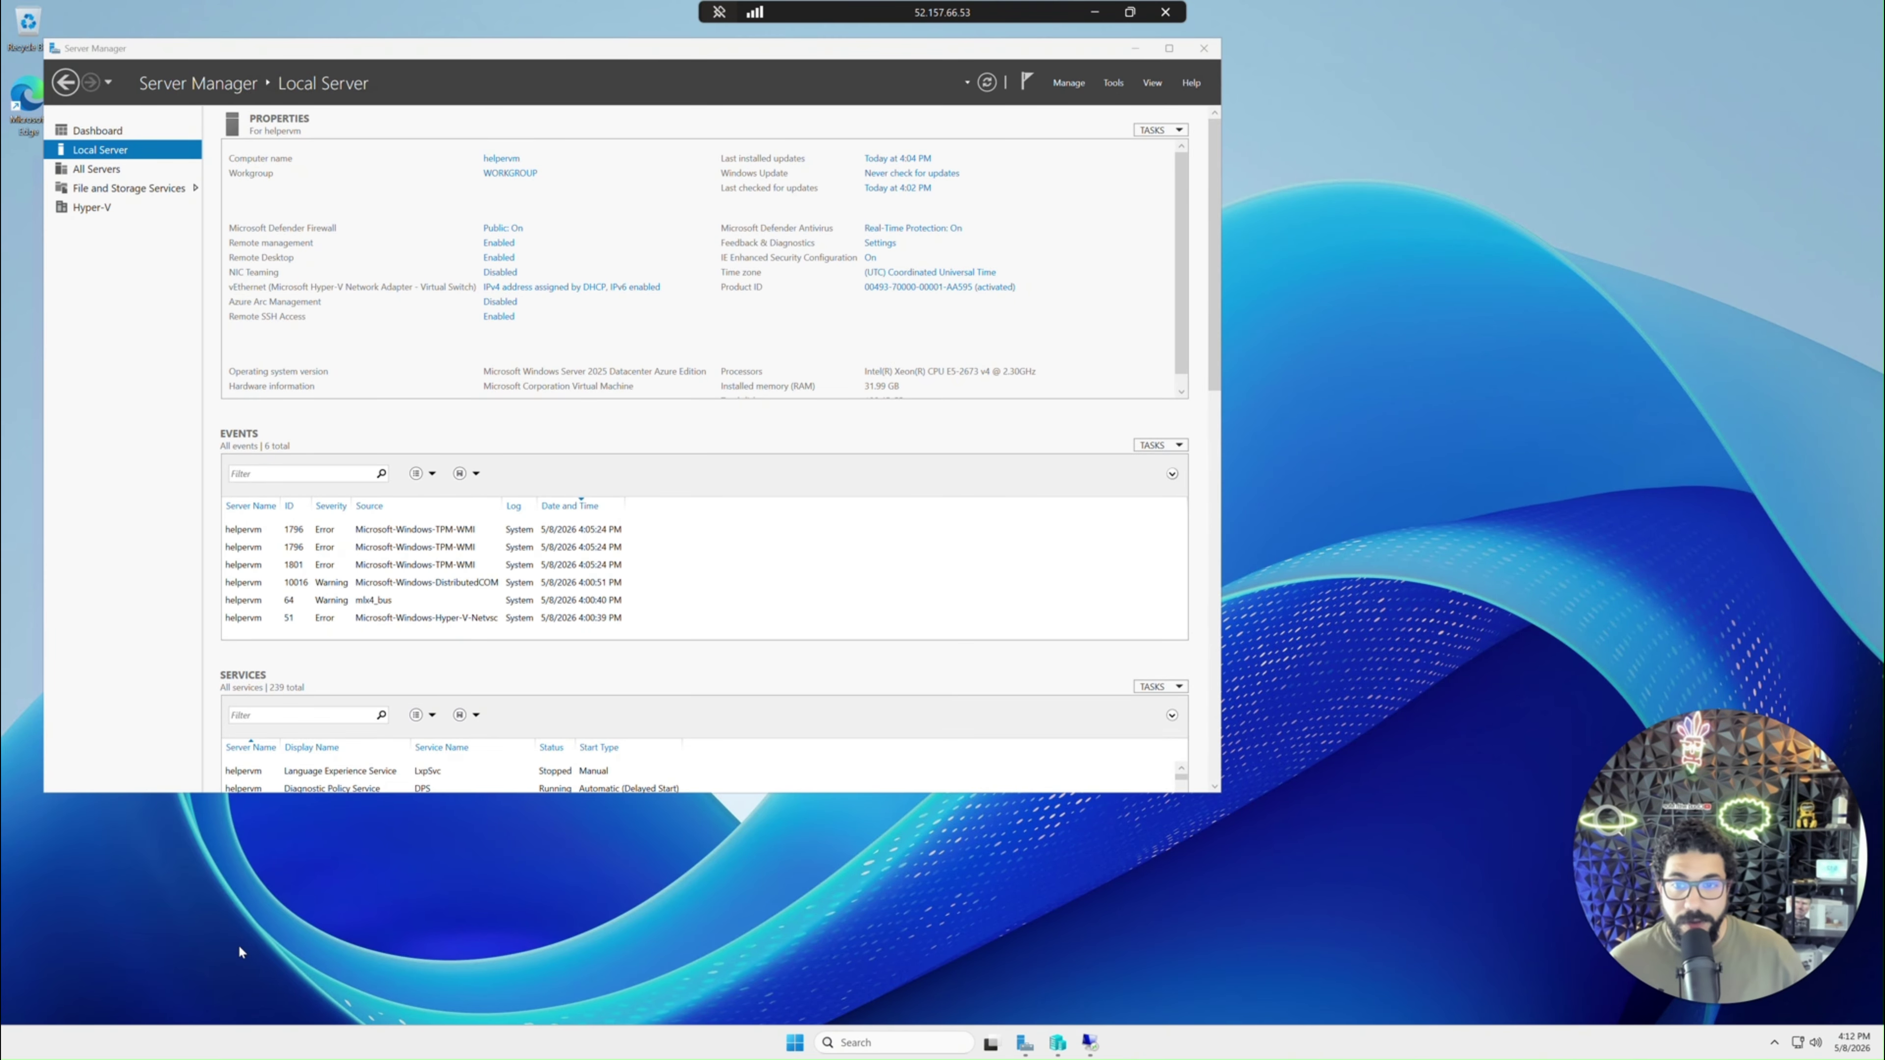
{"action": "type", "text": "10.1.0.5"}
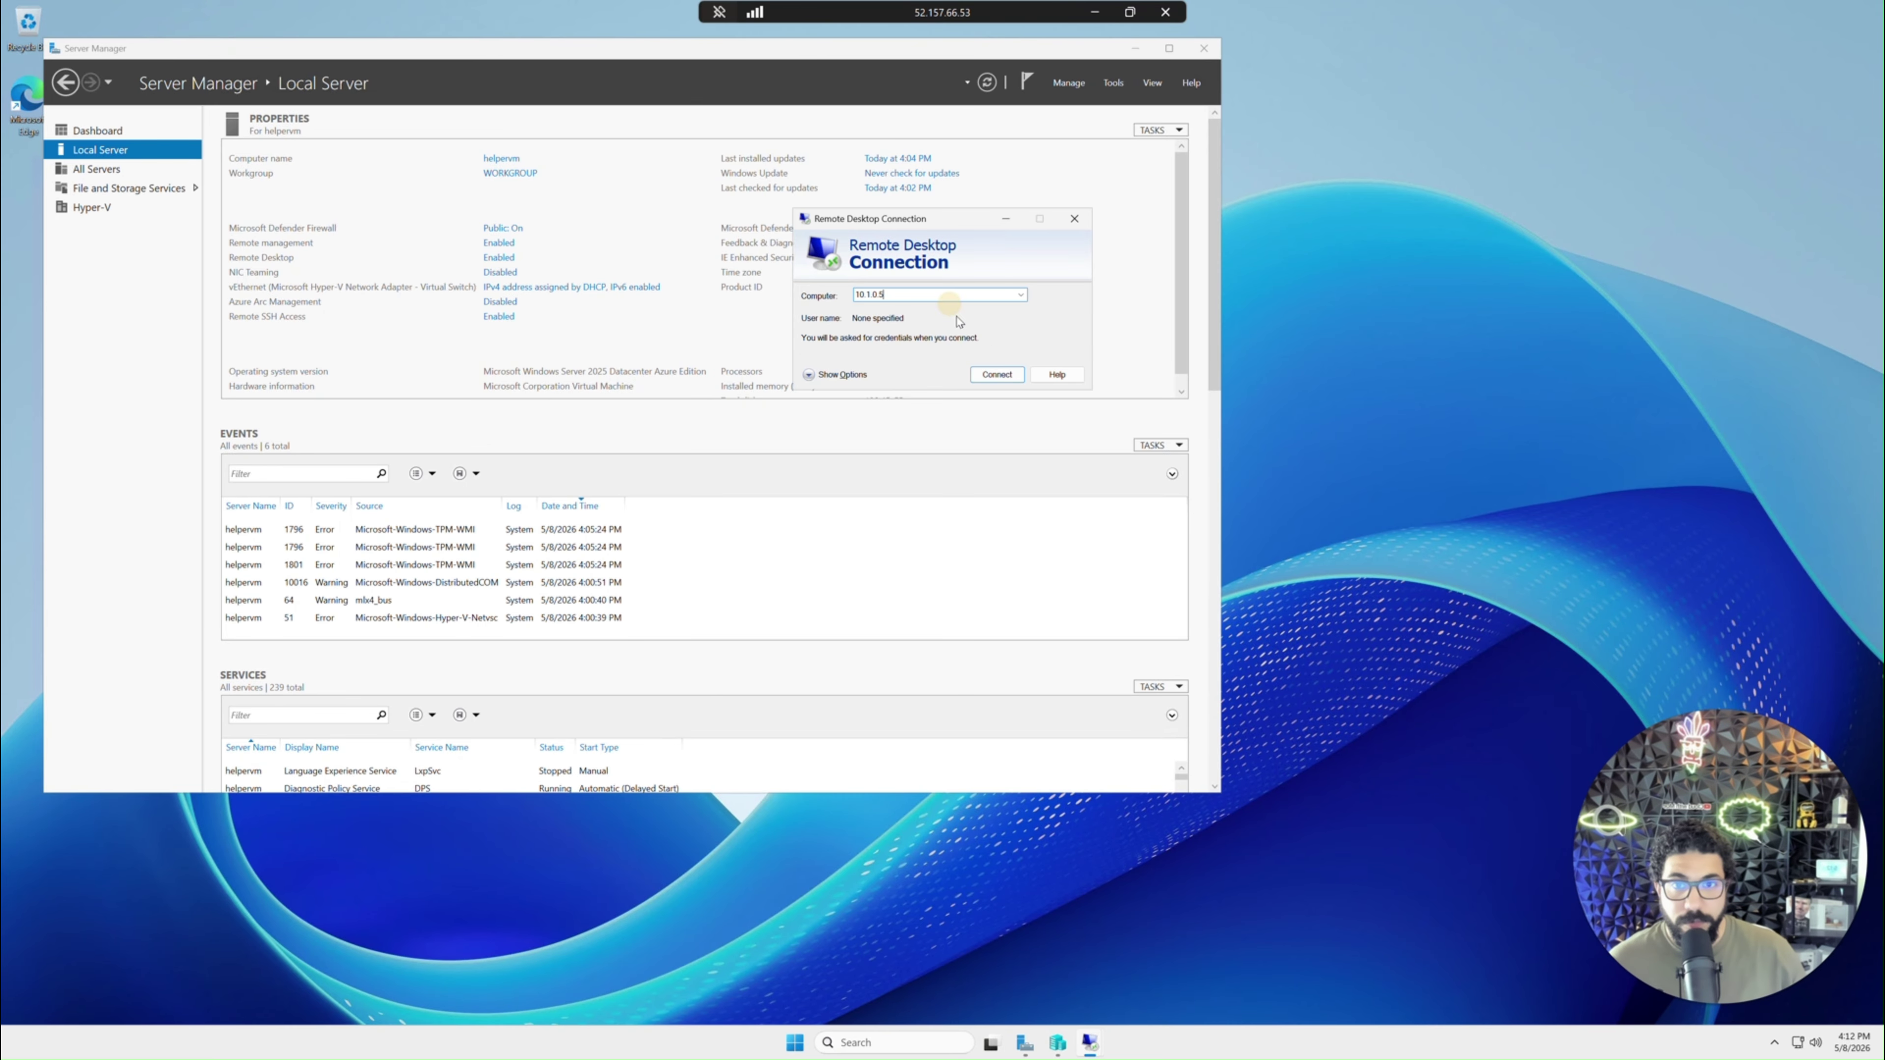
{"action": "left_click", "coordinate": [997, 374]}
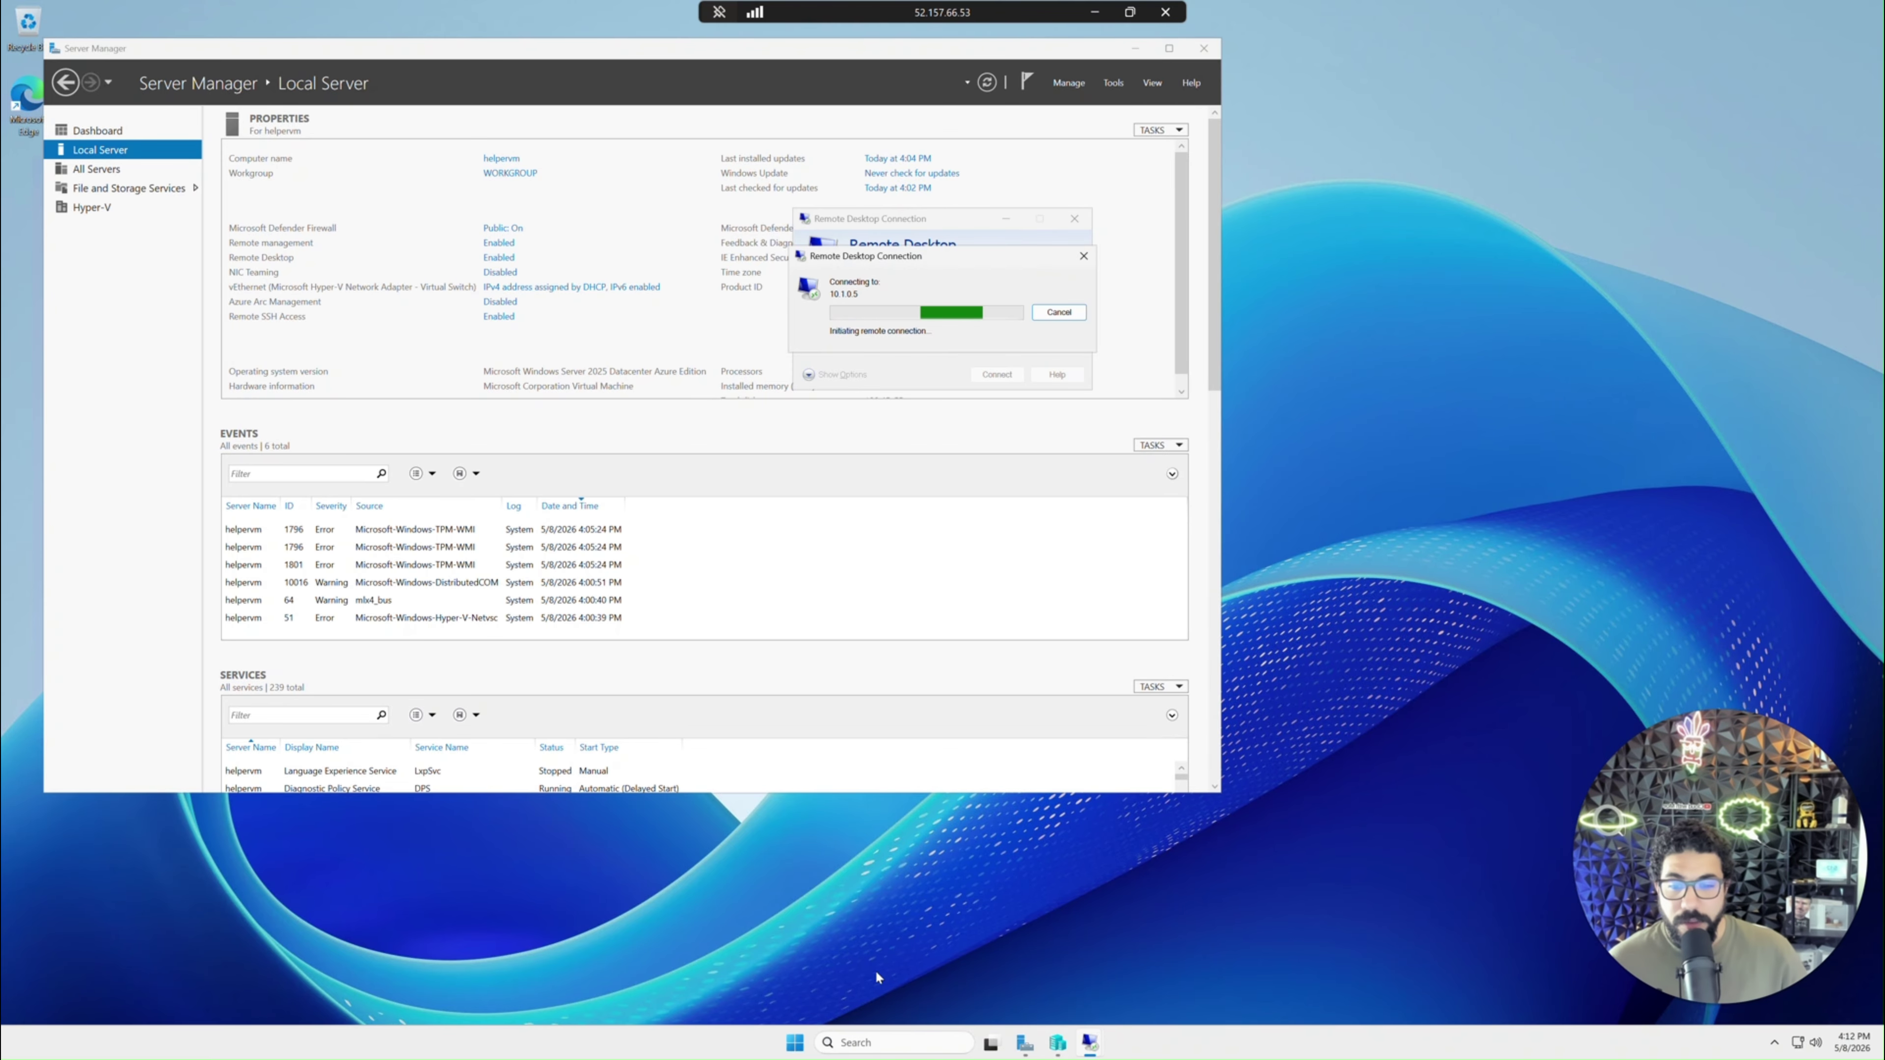
- Ping 10.1.0.5 from a command prompt on the helper VM, interrupt the ping after the first reply line, and examine the output
{"action": "left_click", "coordinate": [794, 1043]}
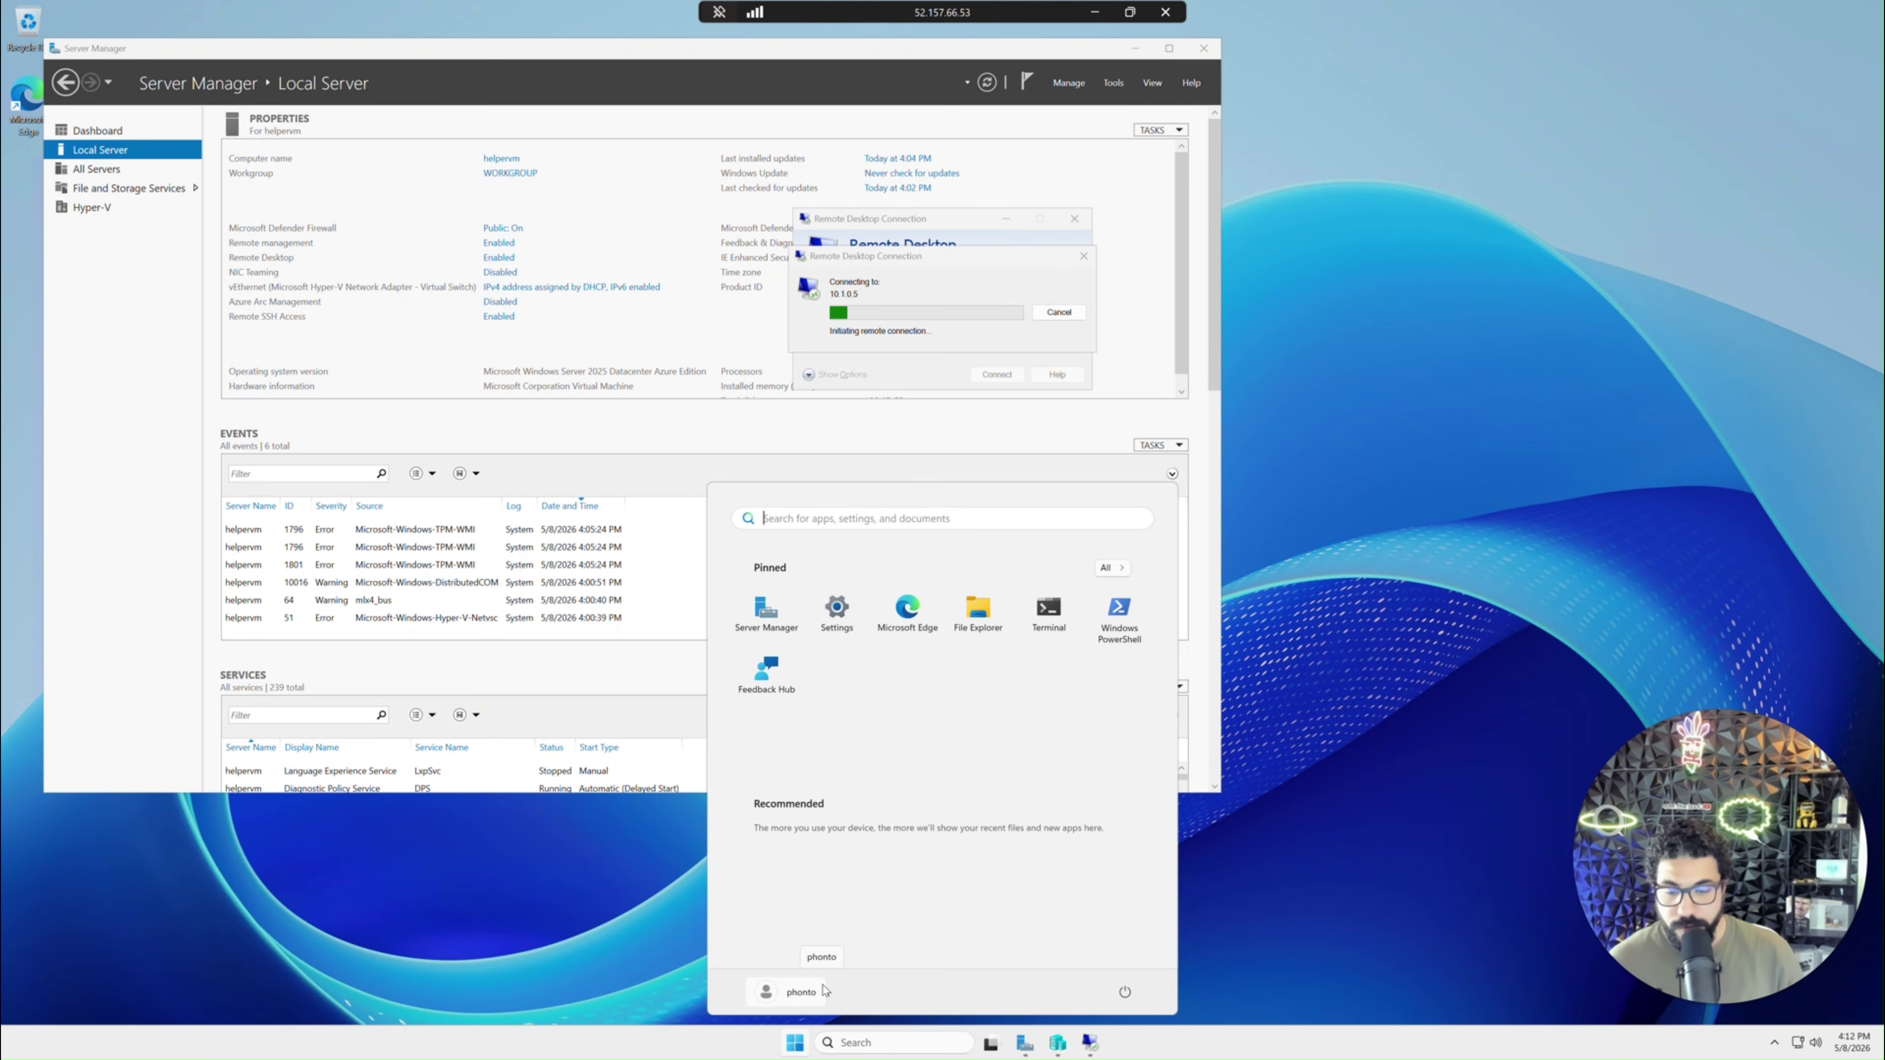
{"action": "key", "text": "super+r"}
{"action": "key", "text": "Return"}
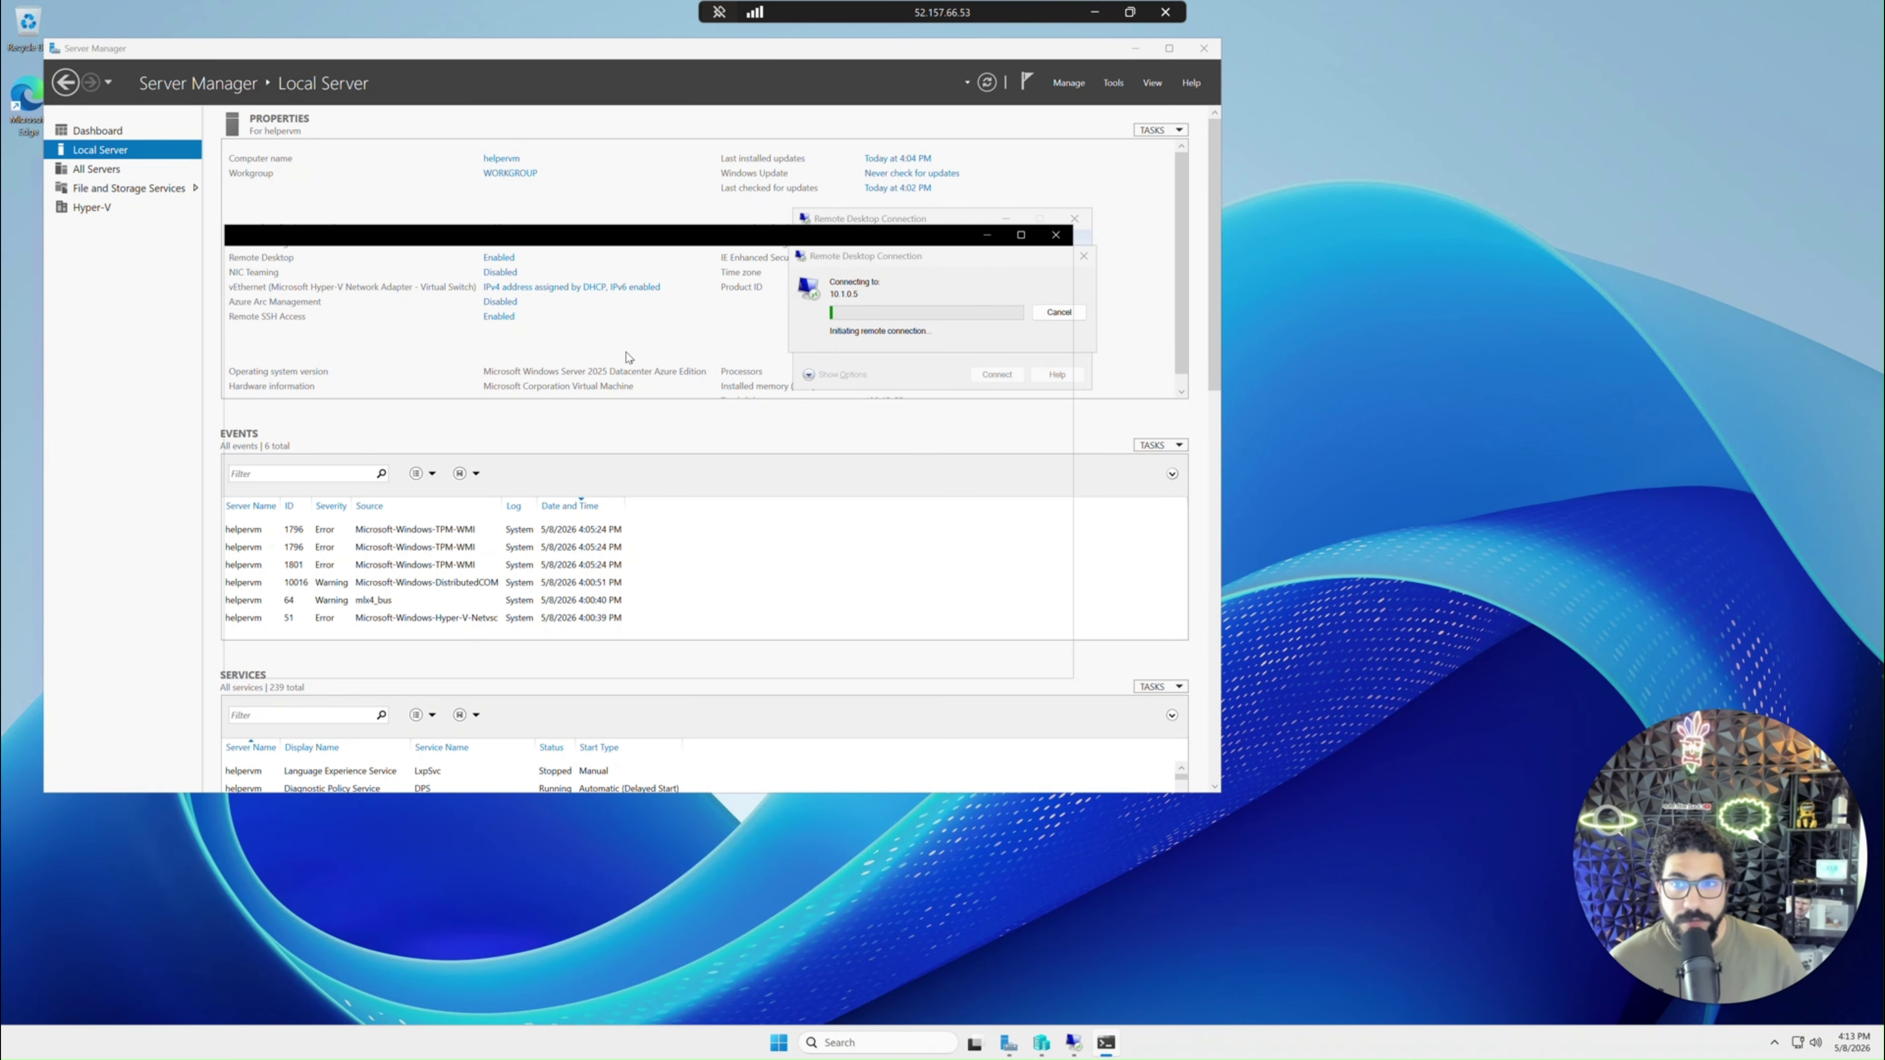
{"action": "type", "text": "pin"}
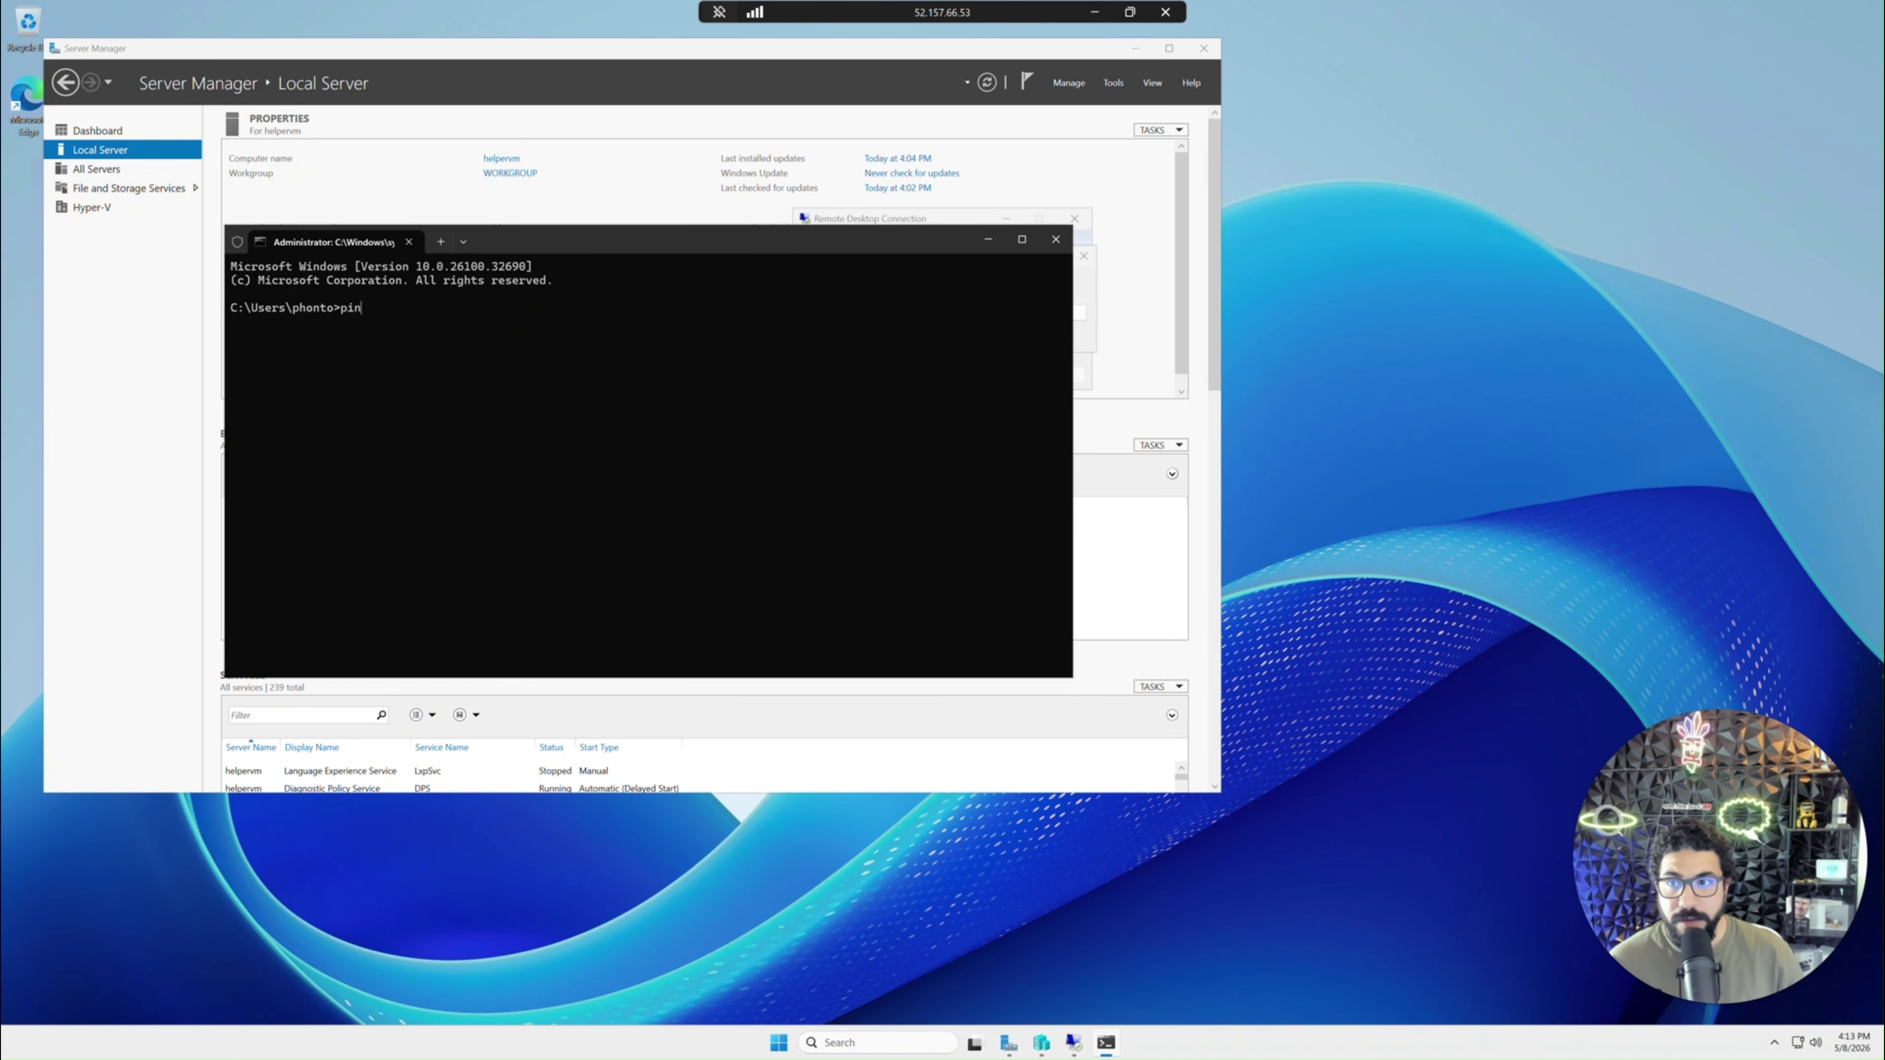
{"action": "type", "text": "g 10.1.0.5"}
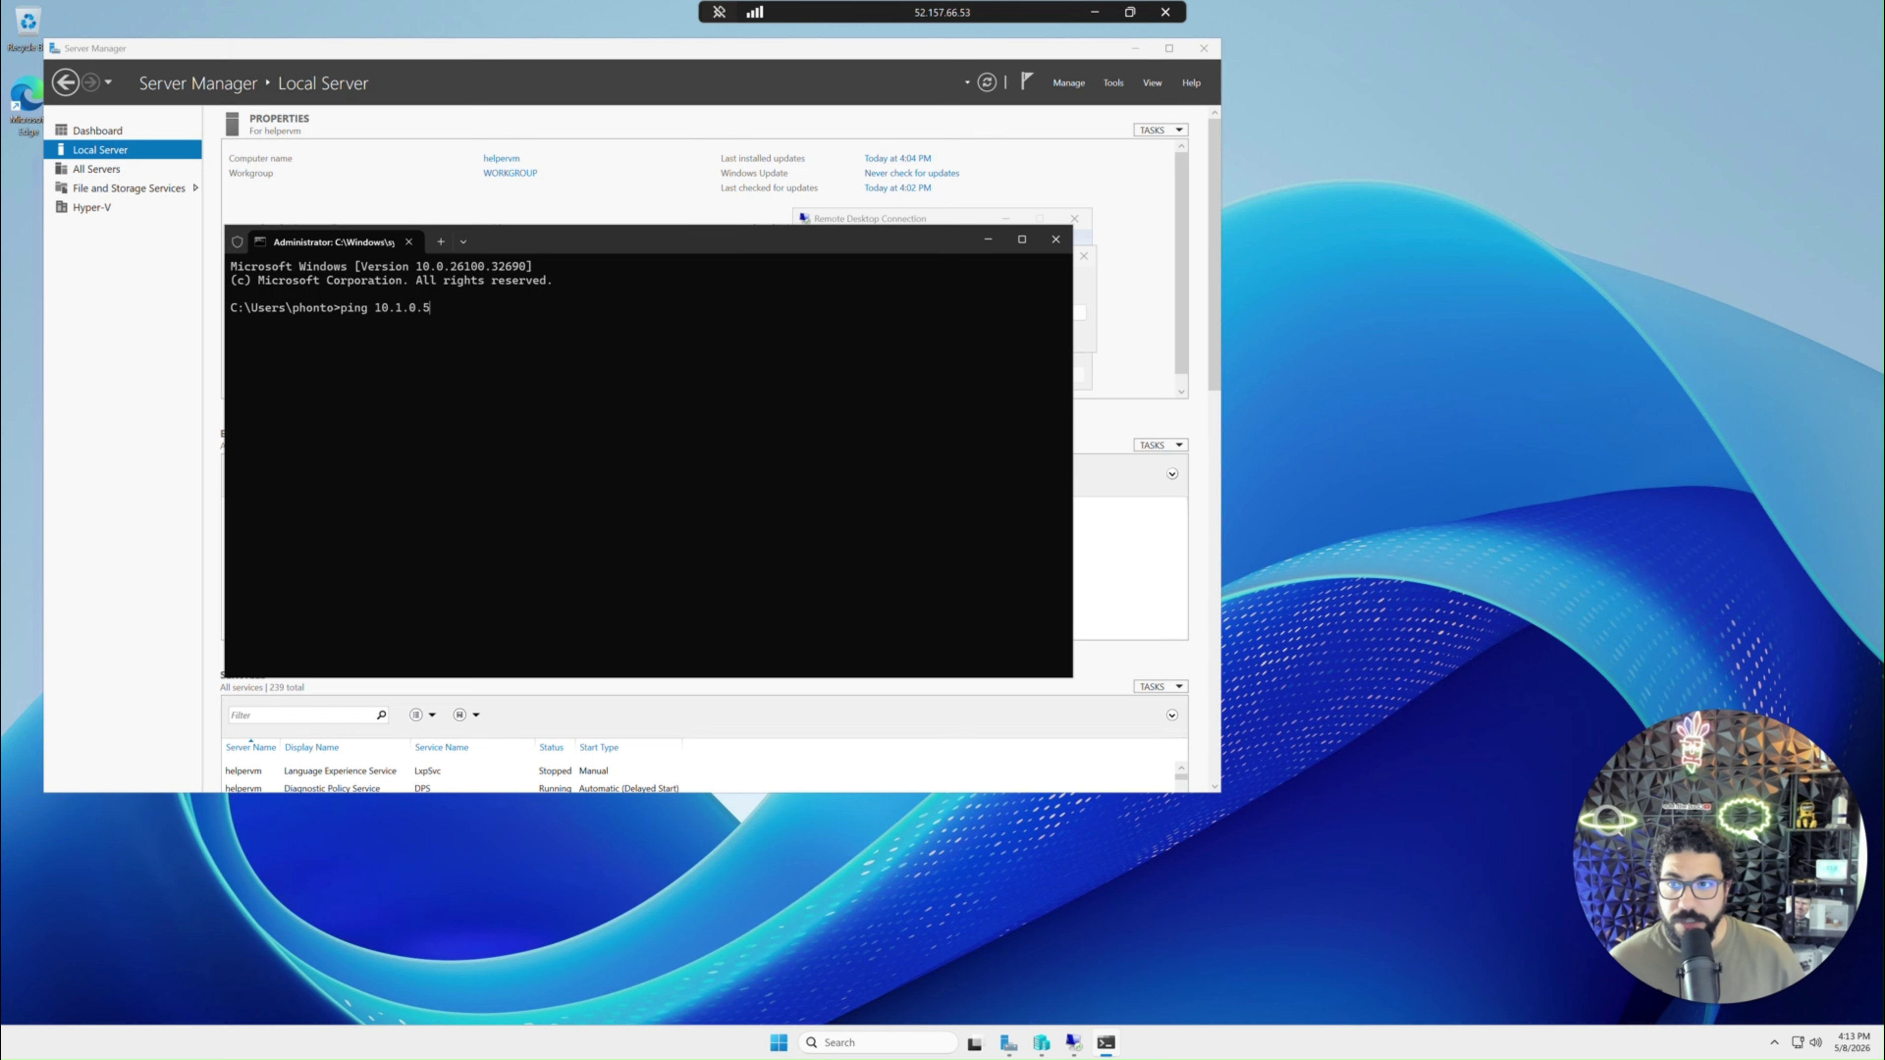
{"action": "key", "text": "Return"}
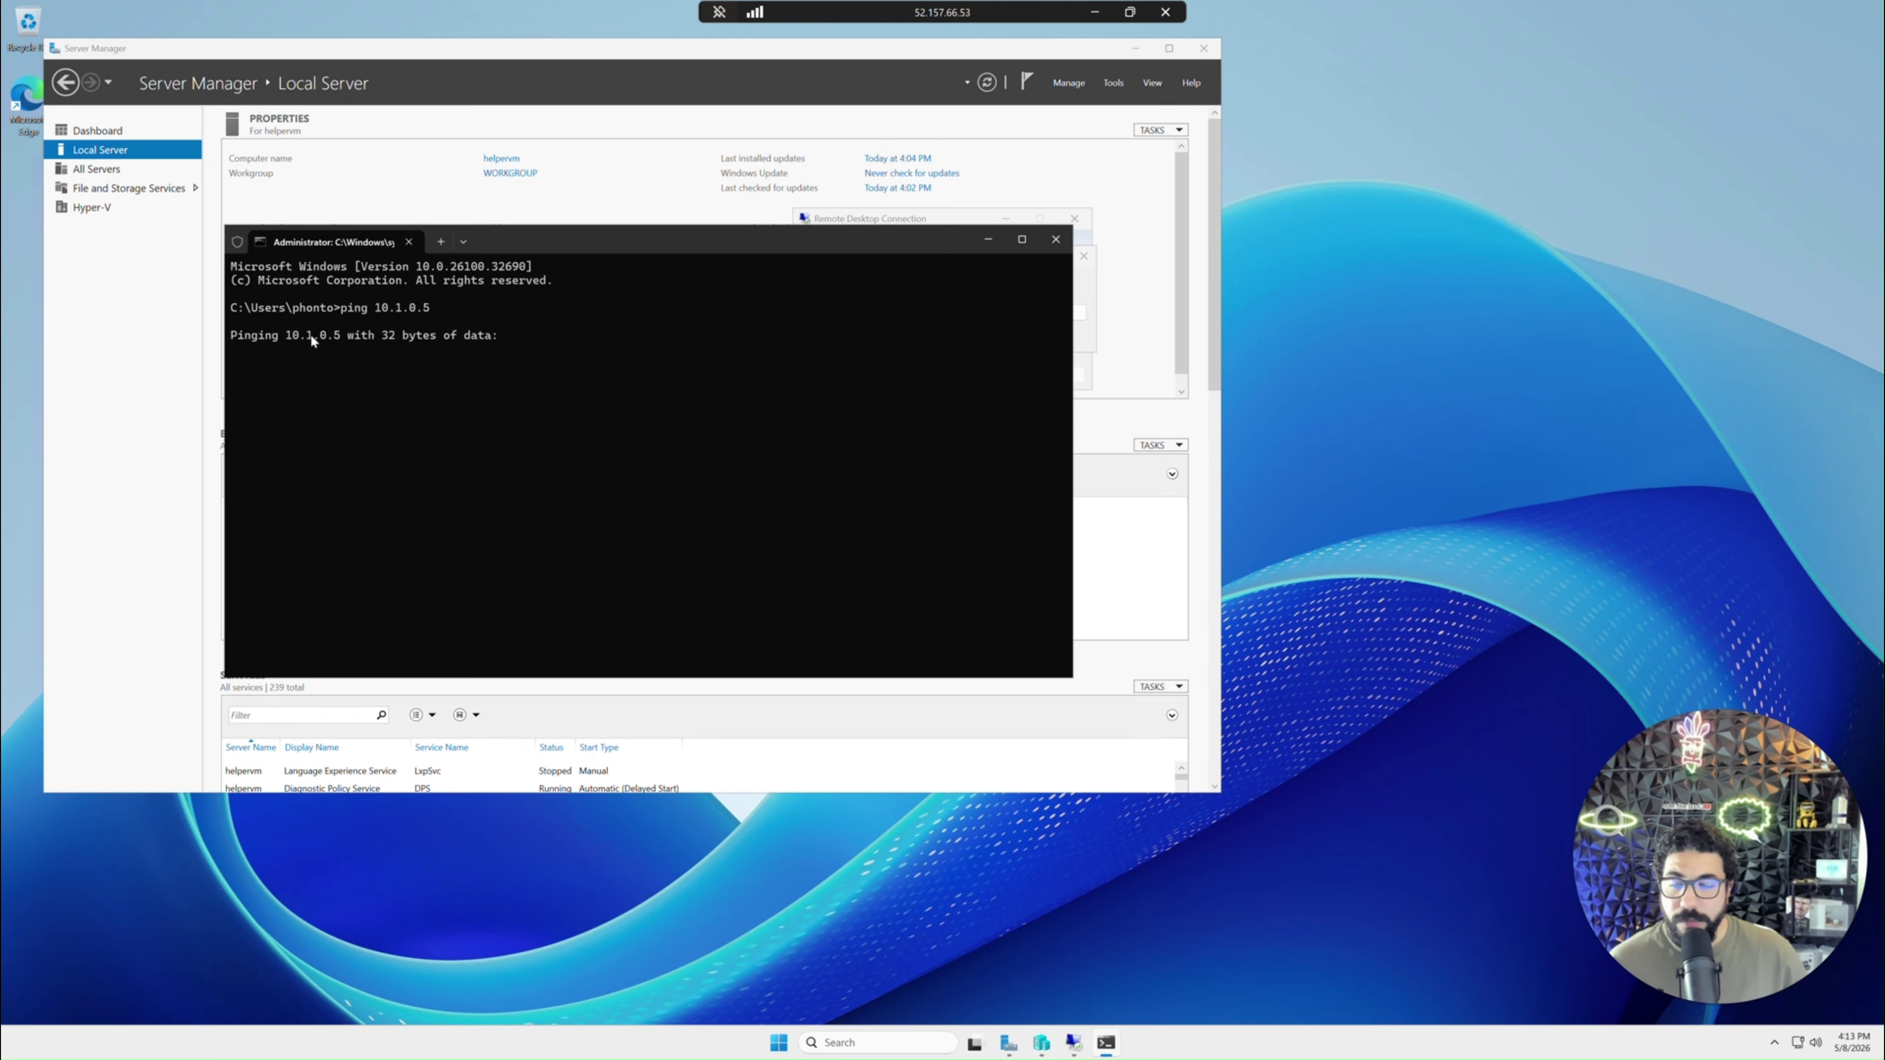
{"action": "left_click_drag", "start_coordinate": [258, 336], "coordinate": [468, 384]}
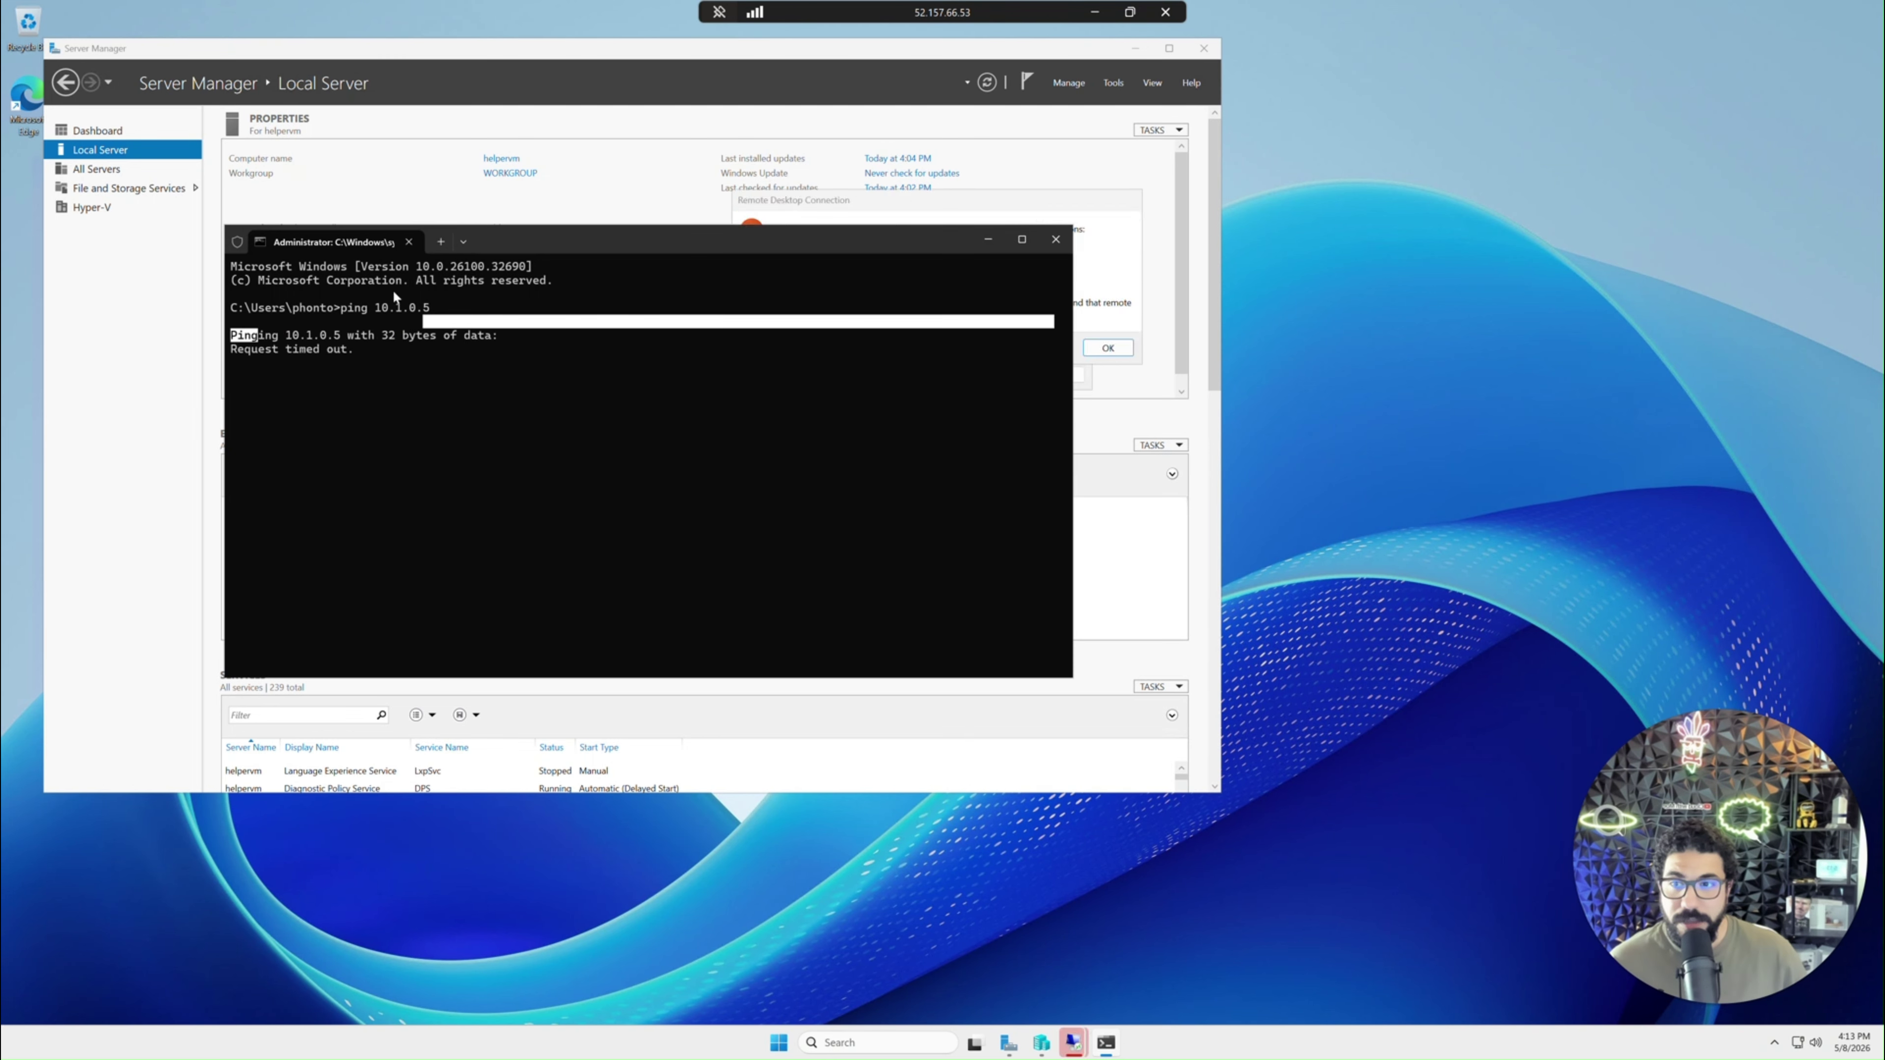
{"action": "key", "text": "ctrl+c"}
{"action": "key", "text": "ctrl+c"}
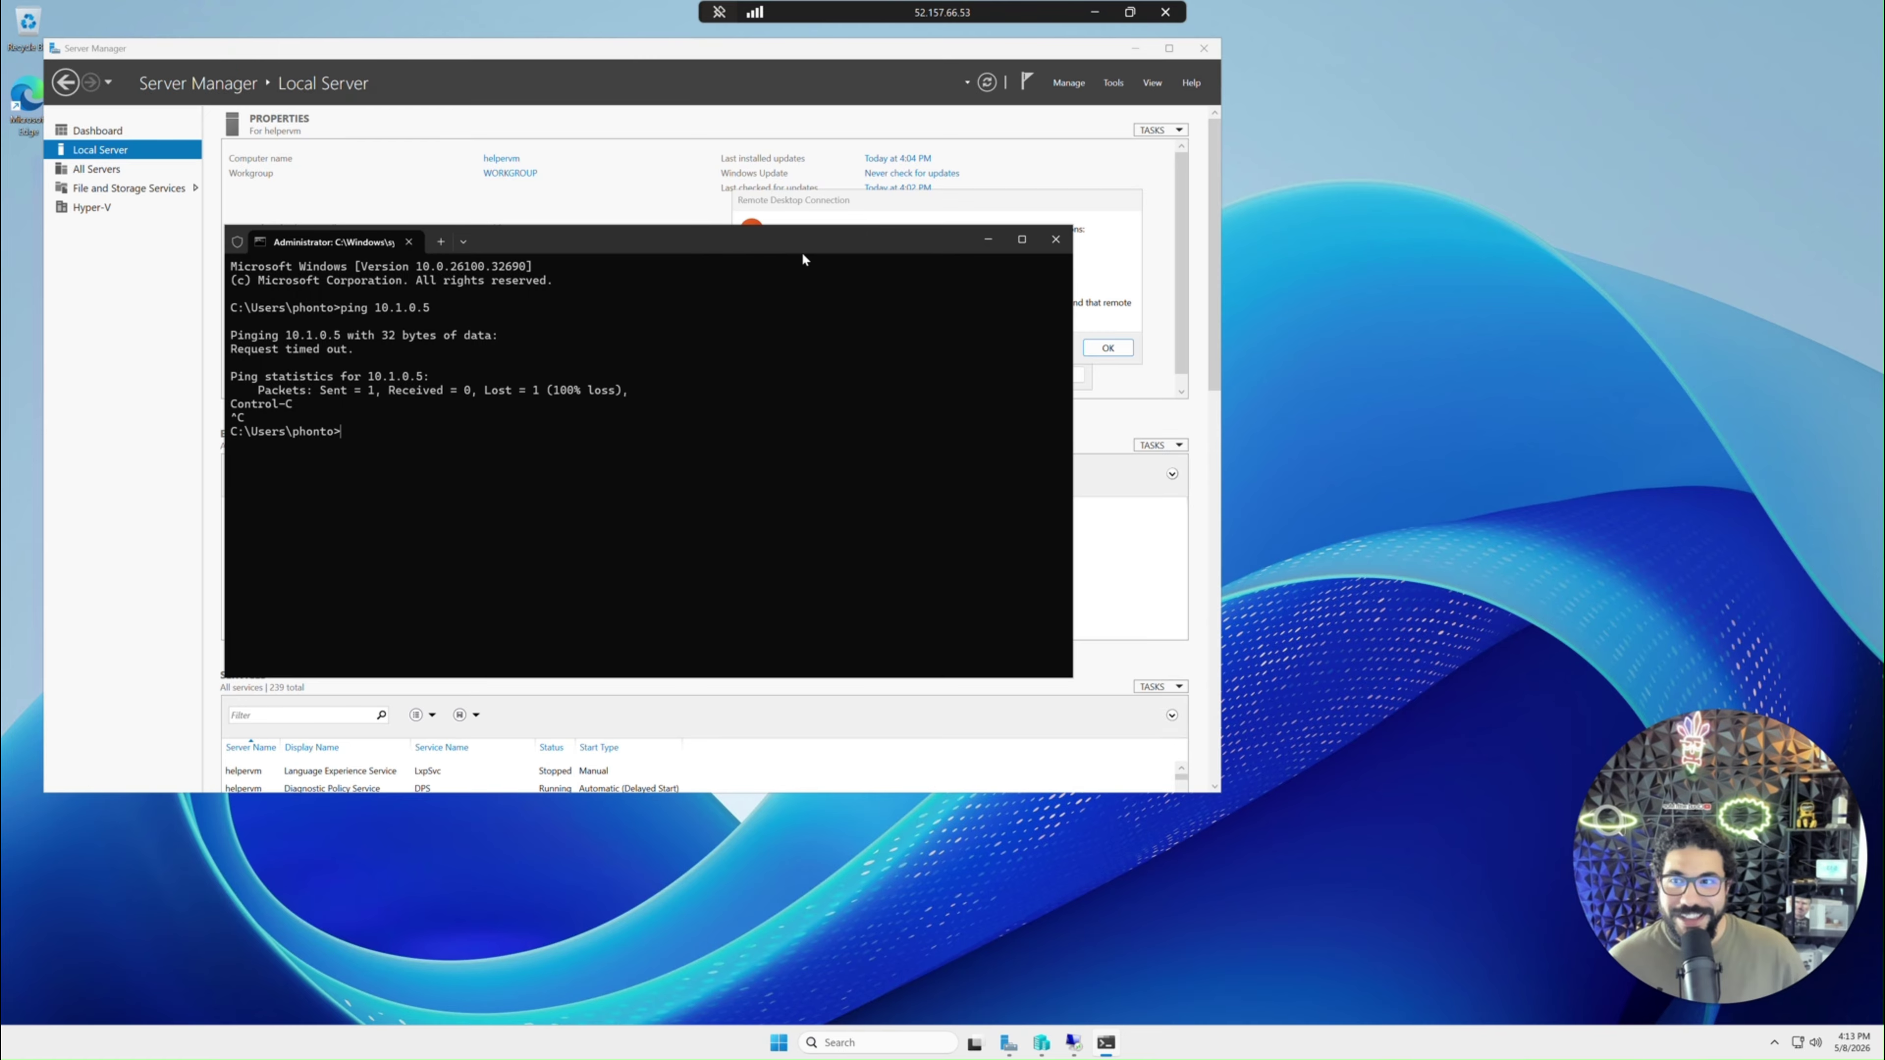
{"action": "left_click_drag", "start_coordinate": [246, 336], "coordinate": [382, 364]}
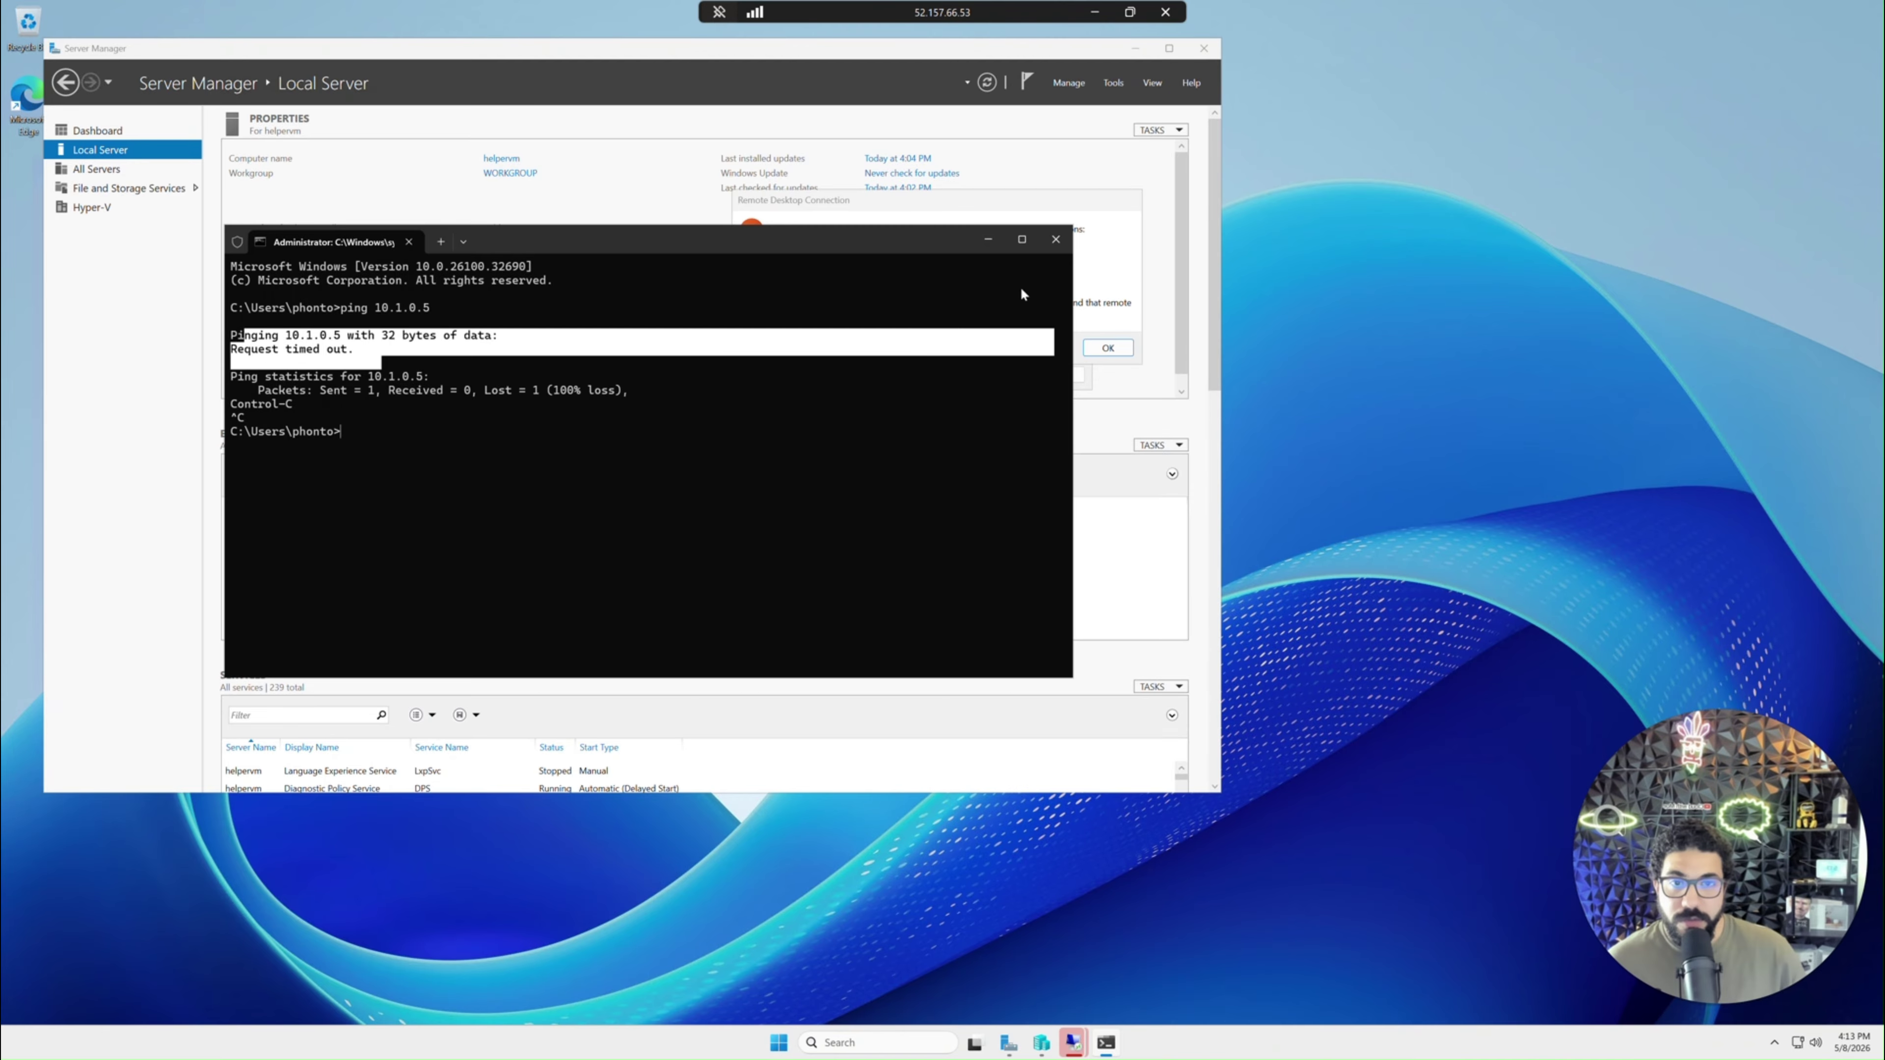
- Close the command prompt, dismiss the Remote Desktop error, and close Remote Desktop Connection on the helper VM
{"action": "left_click", "coordinate": [1055, 240]}
{"action": "left_click", "coordinate": [1107, 348]}
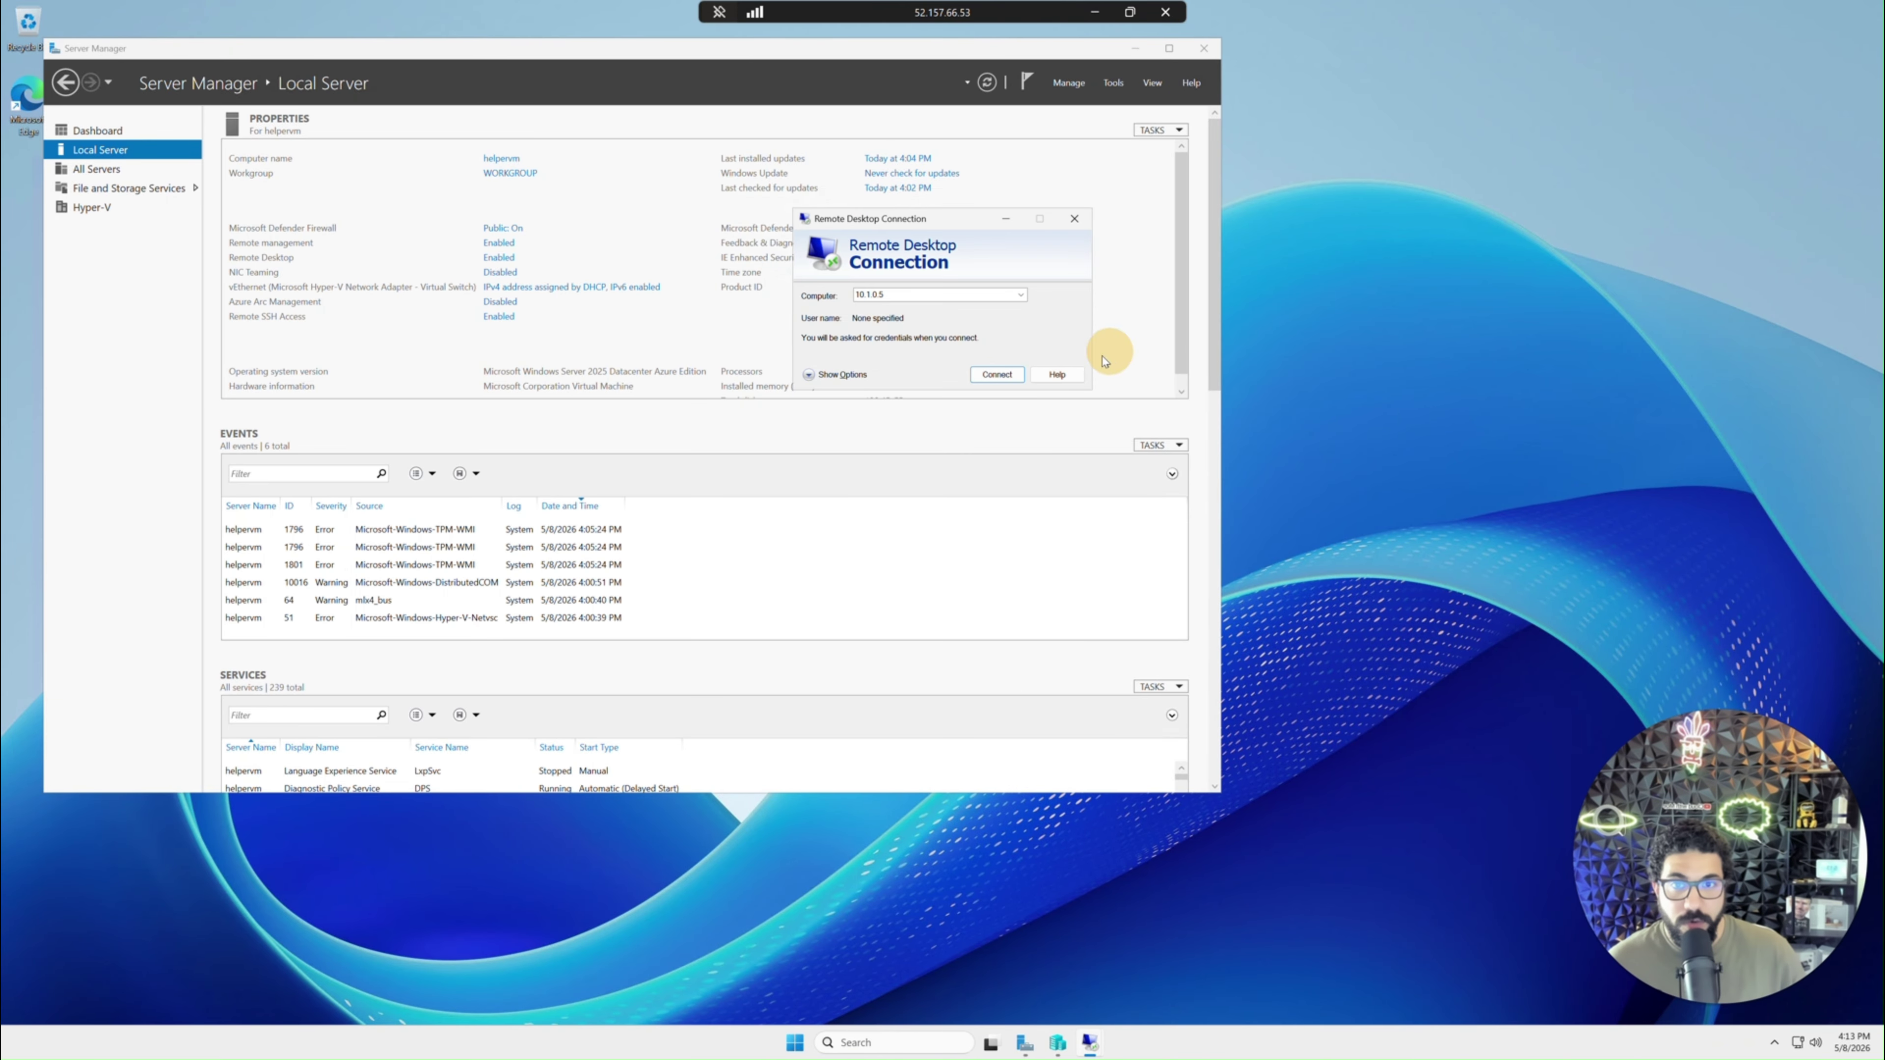
{"action": "left_click", "coordinate": [1074, 218]}
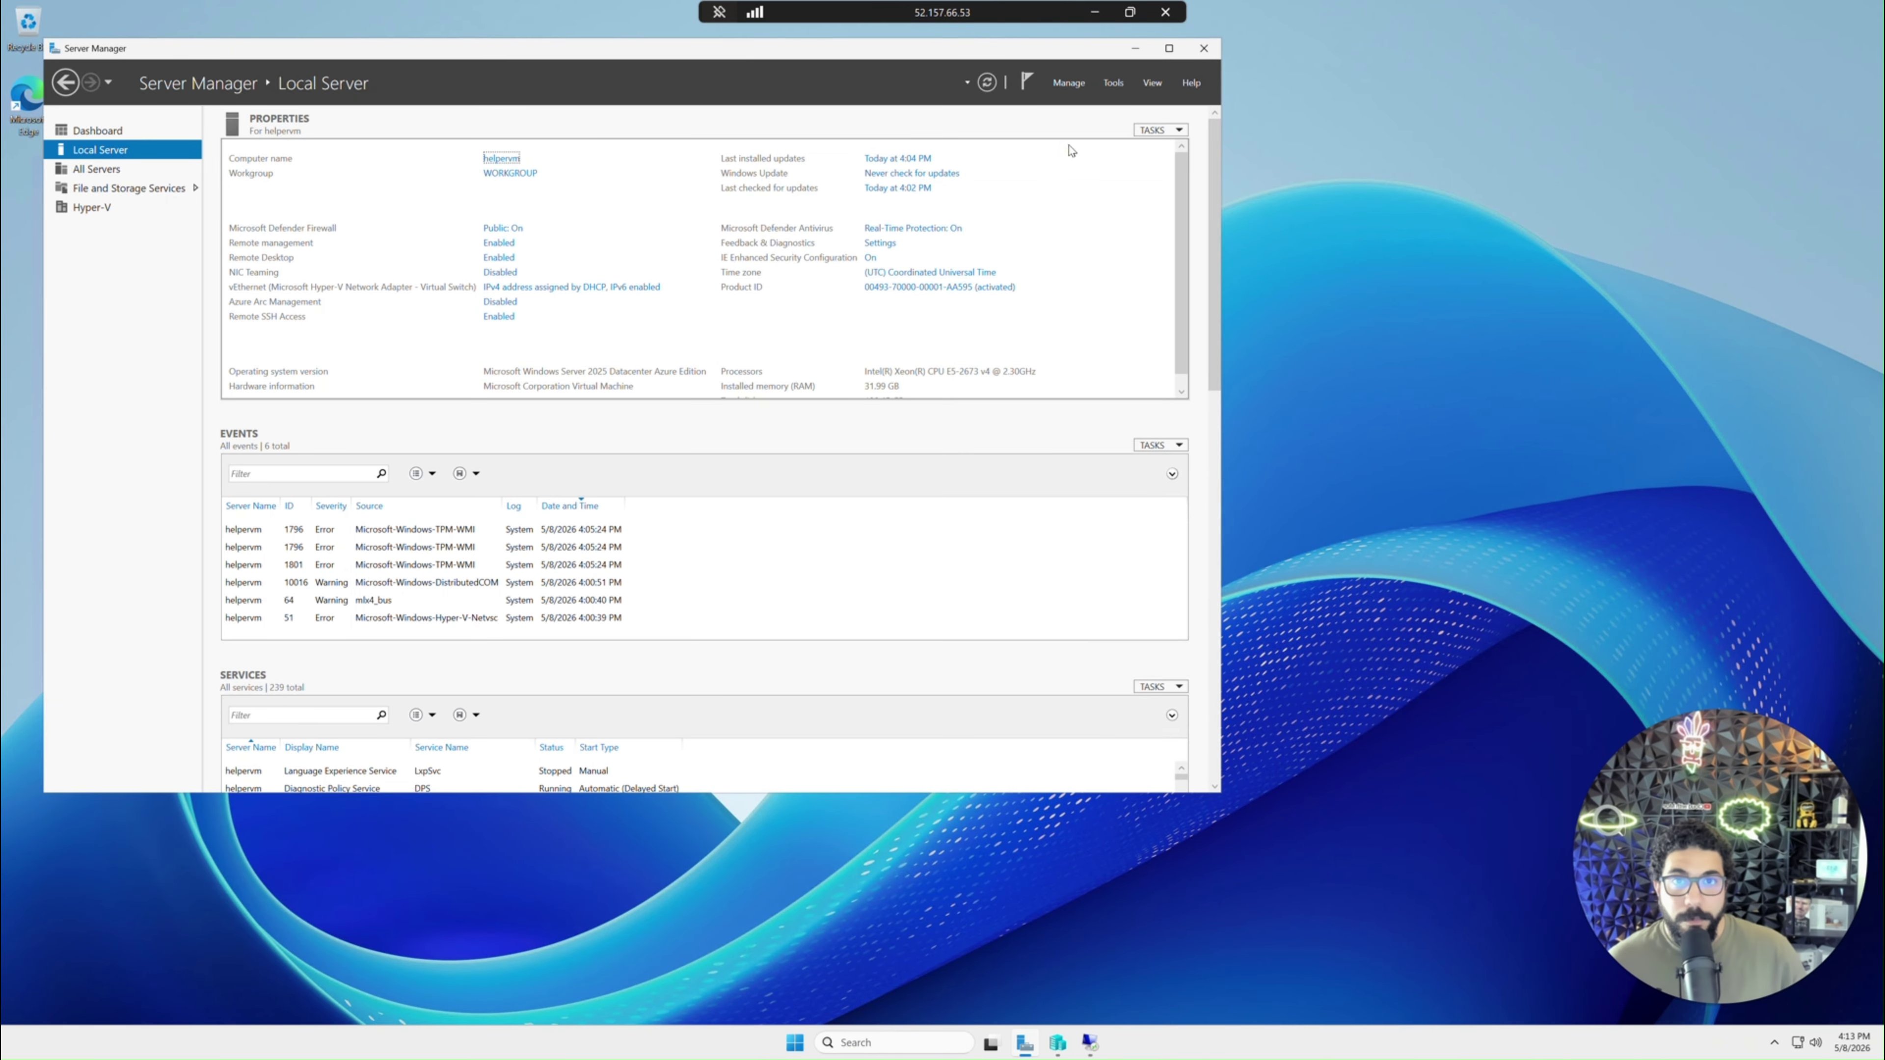
- Return to the broken VM in the Azure portal on the local computer and stop it, confirming the stop
{"action": "left_click", "coordinate": [1094, 11]}
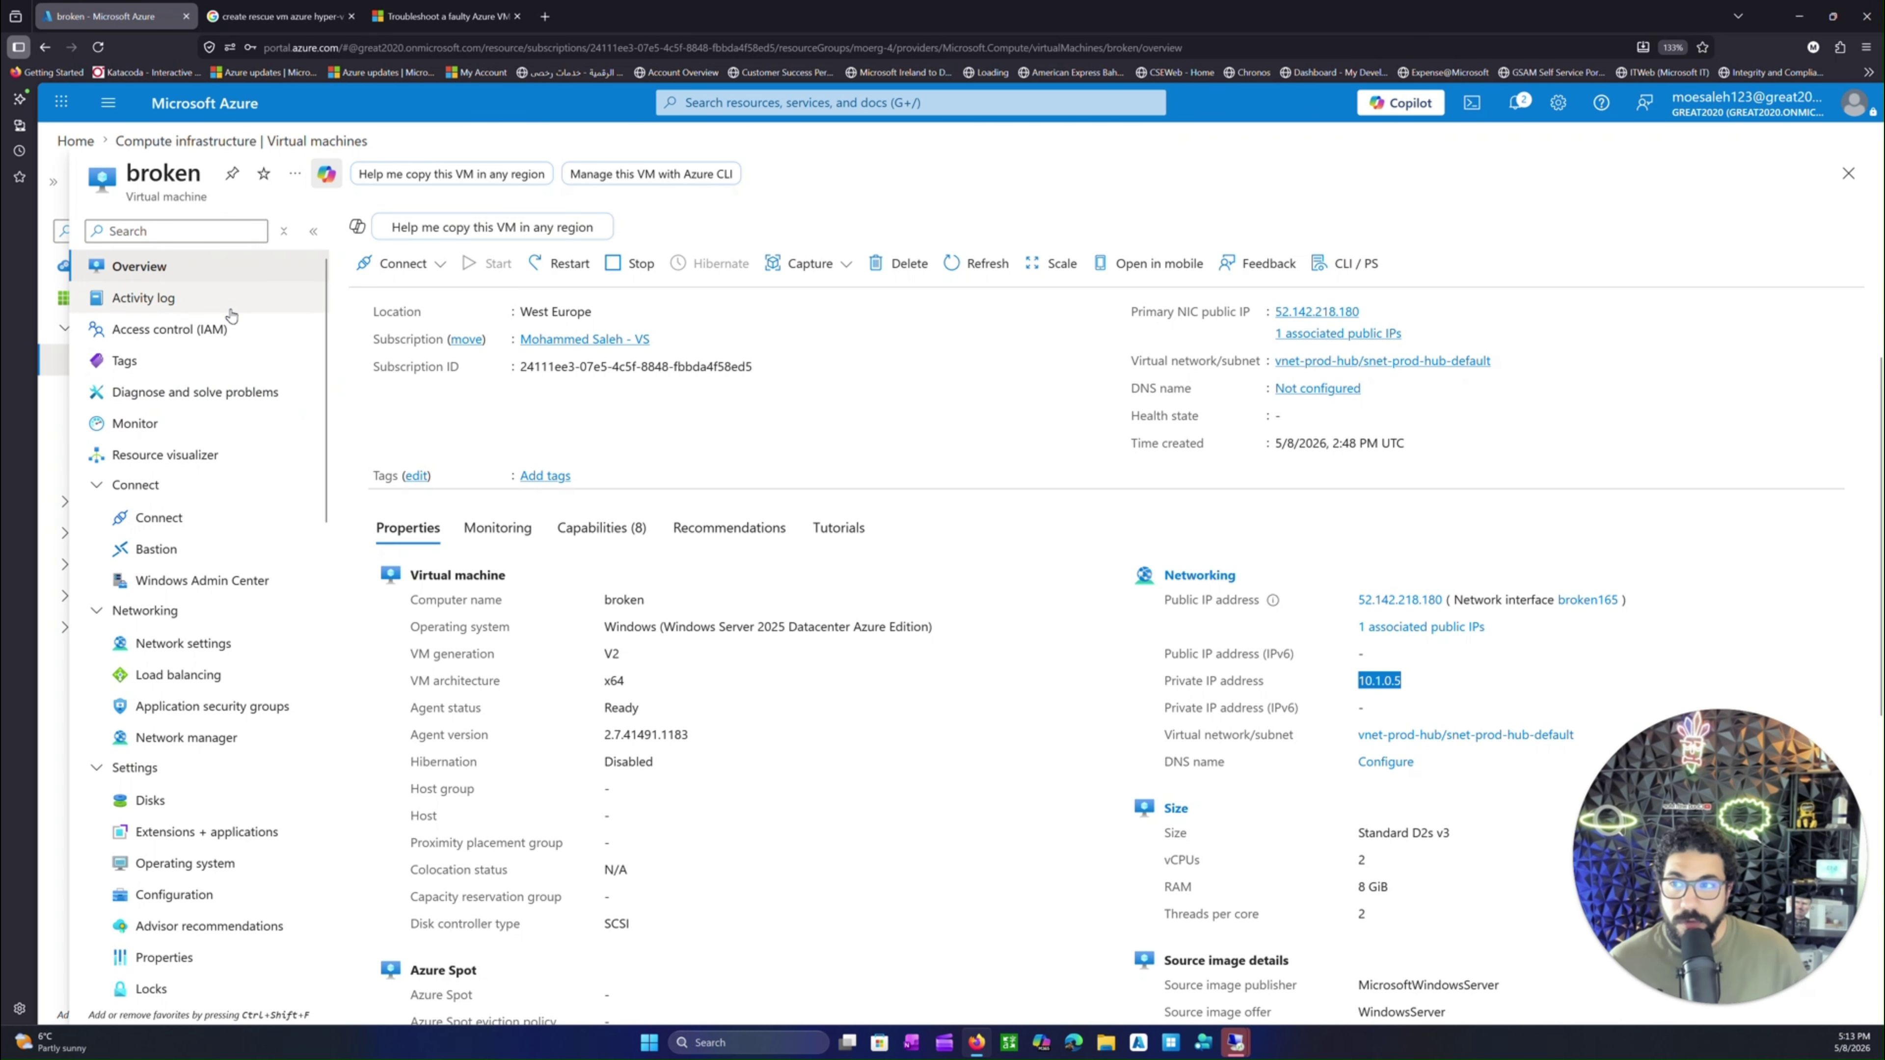
{"action": "left_click", "coordinate": [634, 269]}
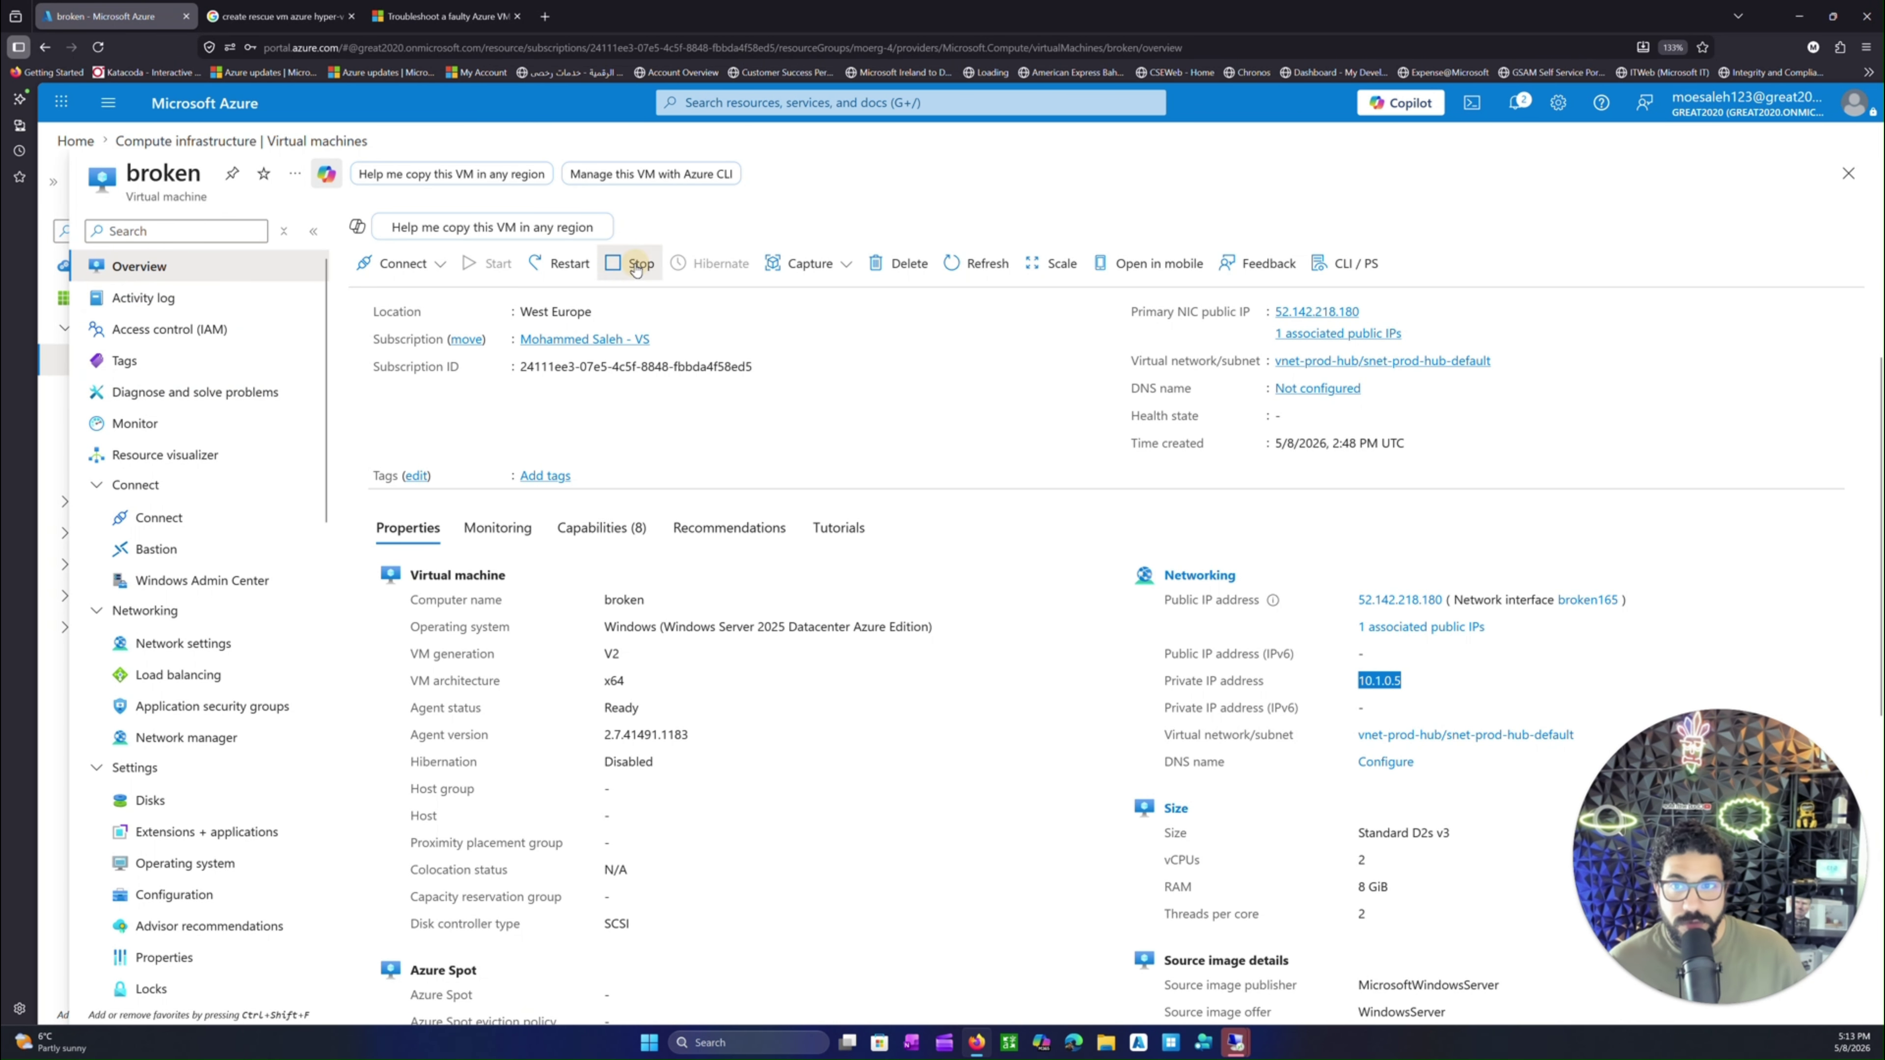
{"action": "left_click", "coordinate": [397, 429]}
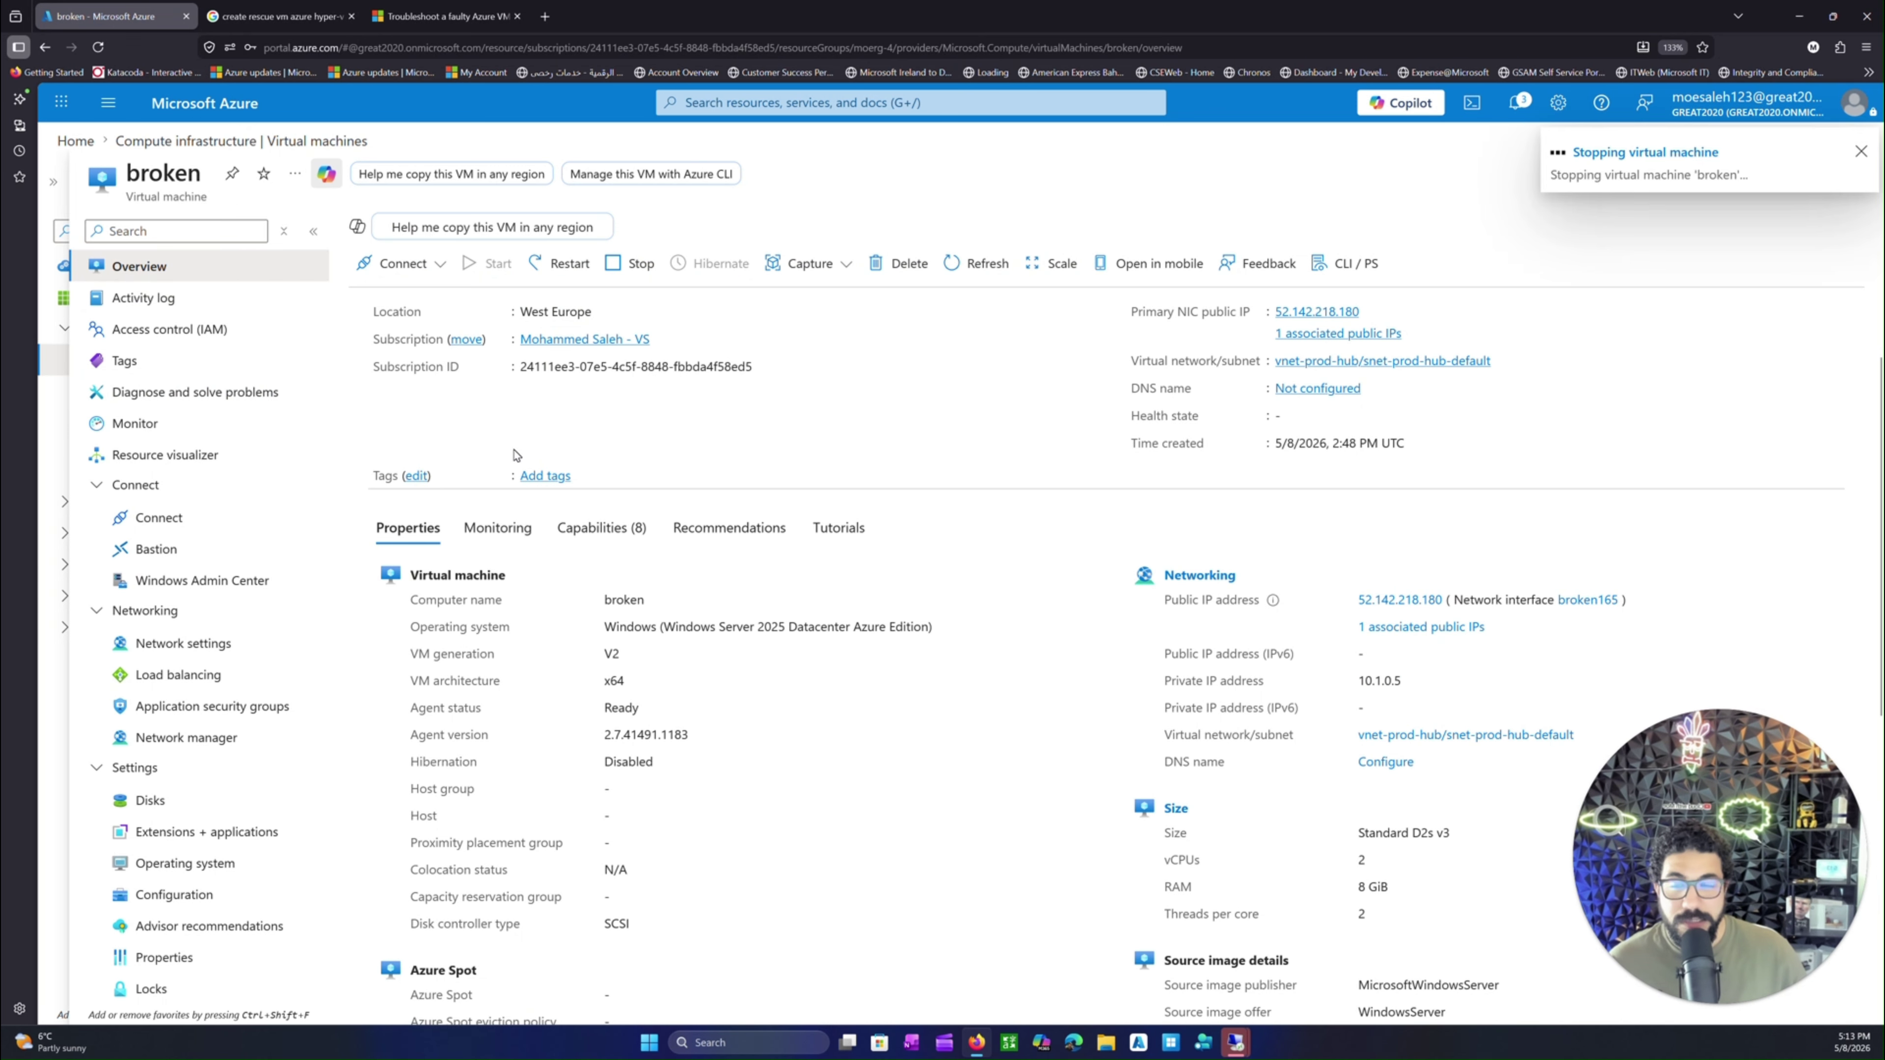
- Review the broken VM's overview properties, checking the source image plan and the OS disk details
{"action": "left_click_drag", "start_coordinate": [128, 172], "coordinate": [189, 178]}
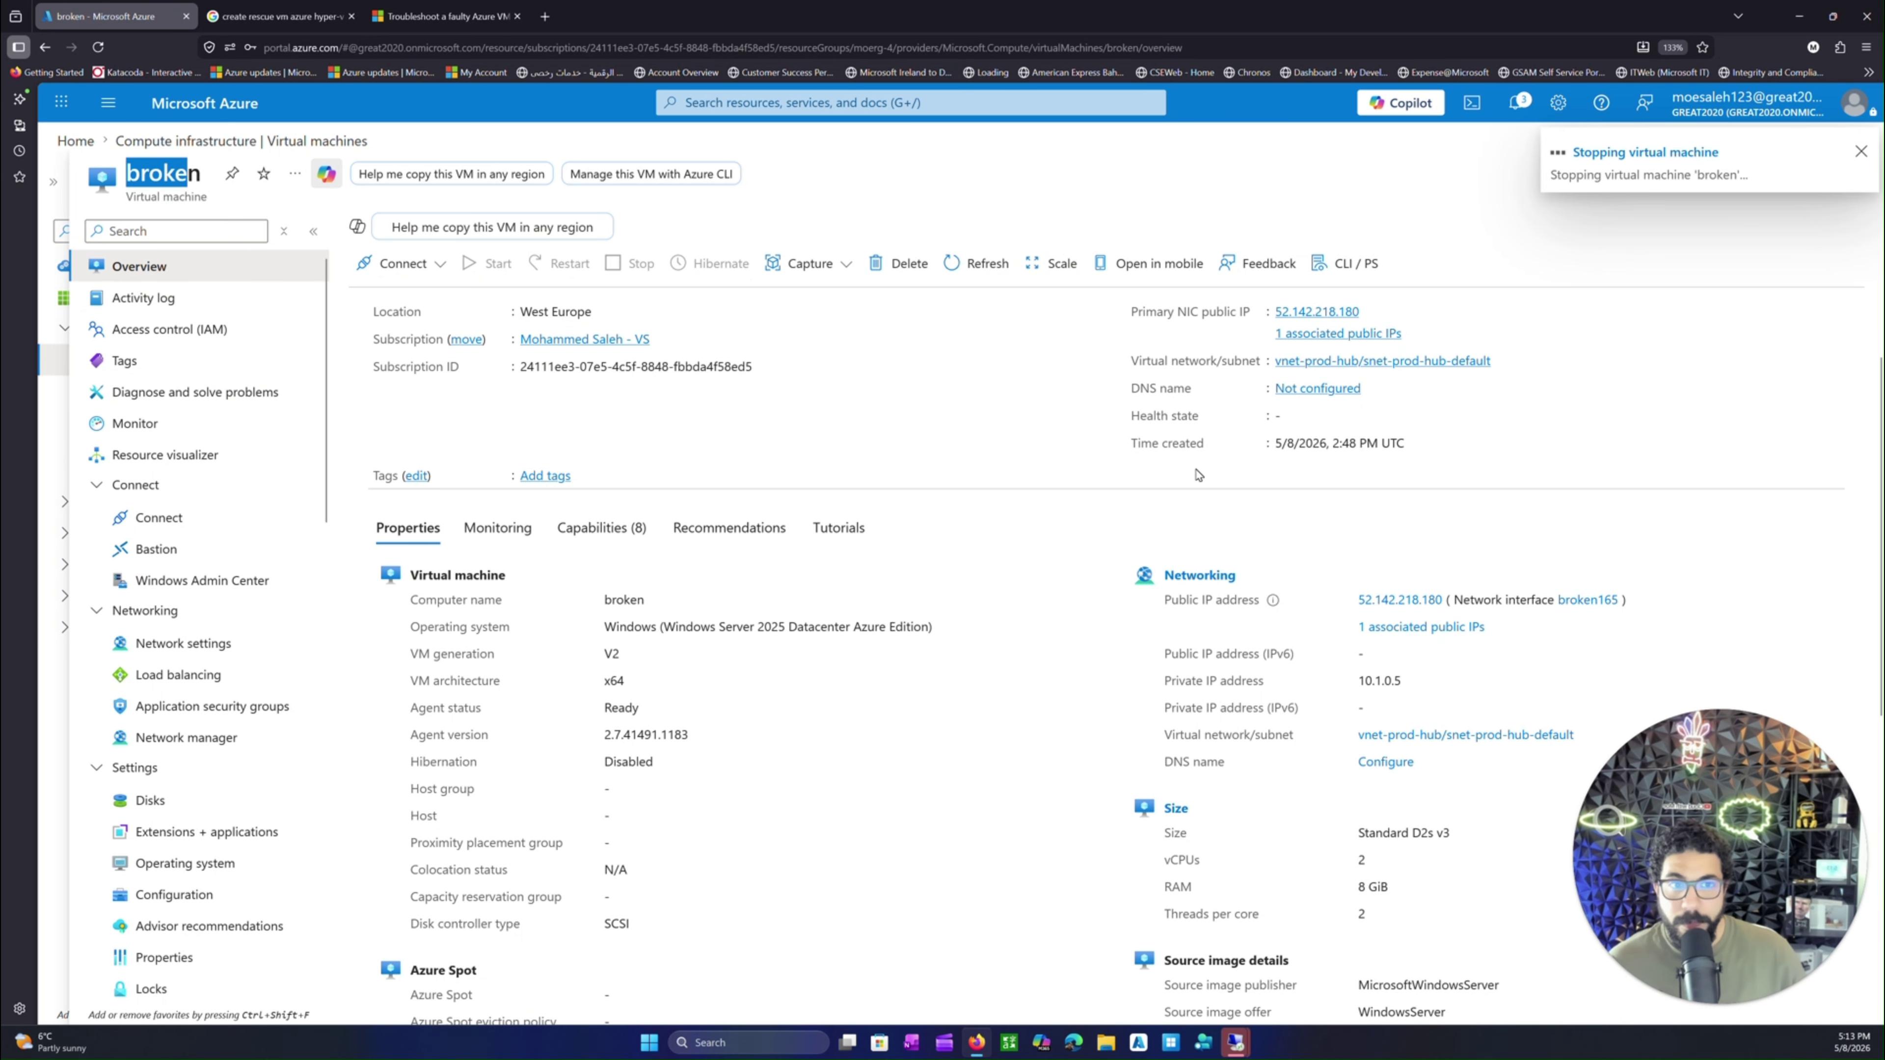
{"action": "scroll", "coordinate": [826, 586], "scroll_direction": "down", "scroll_amount": 1}
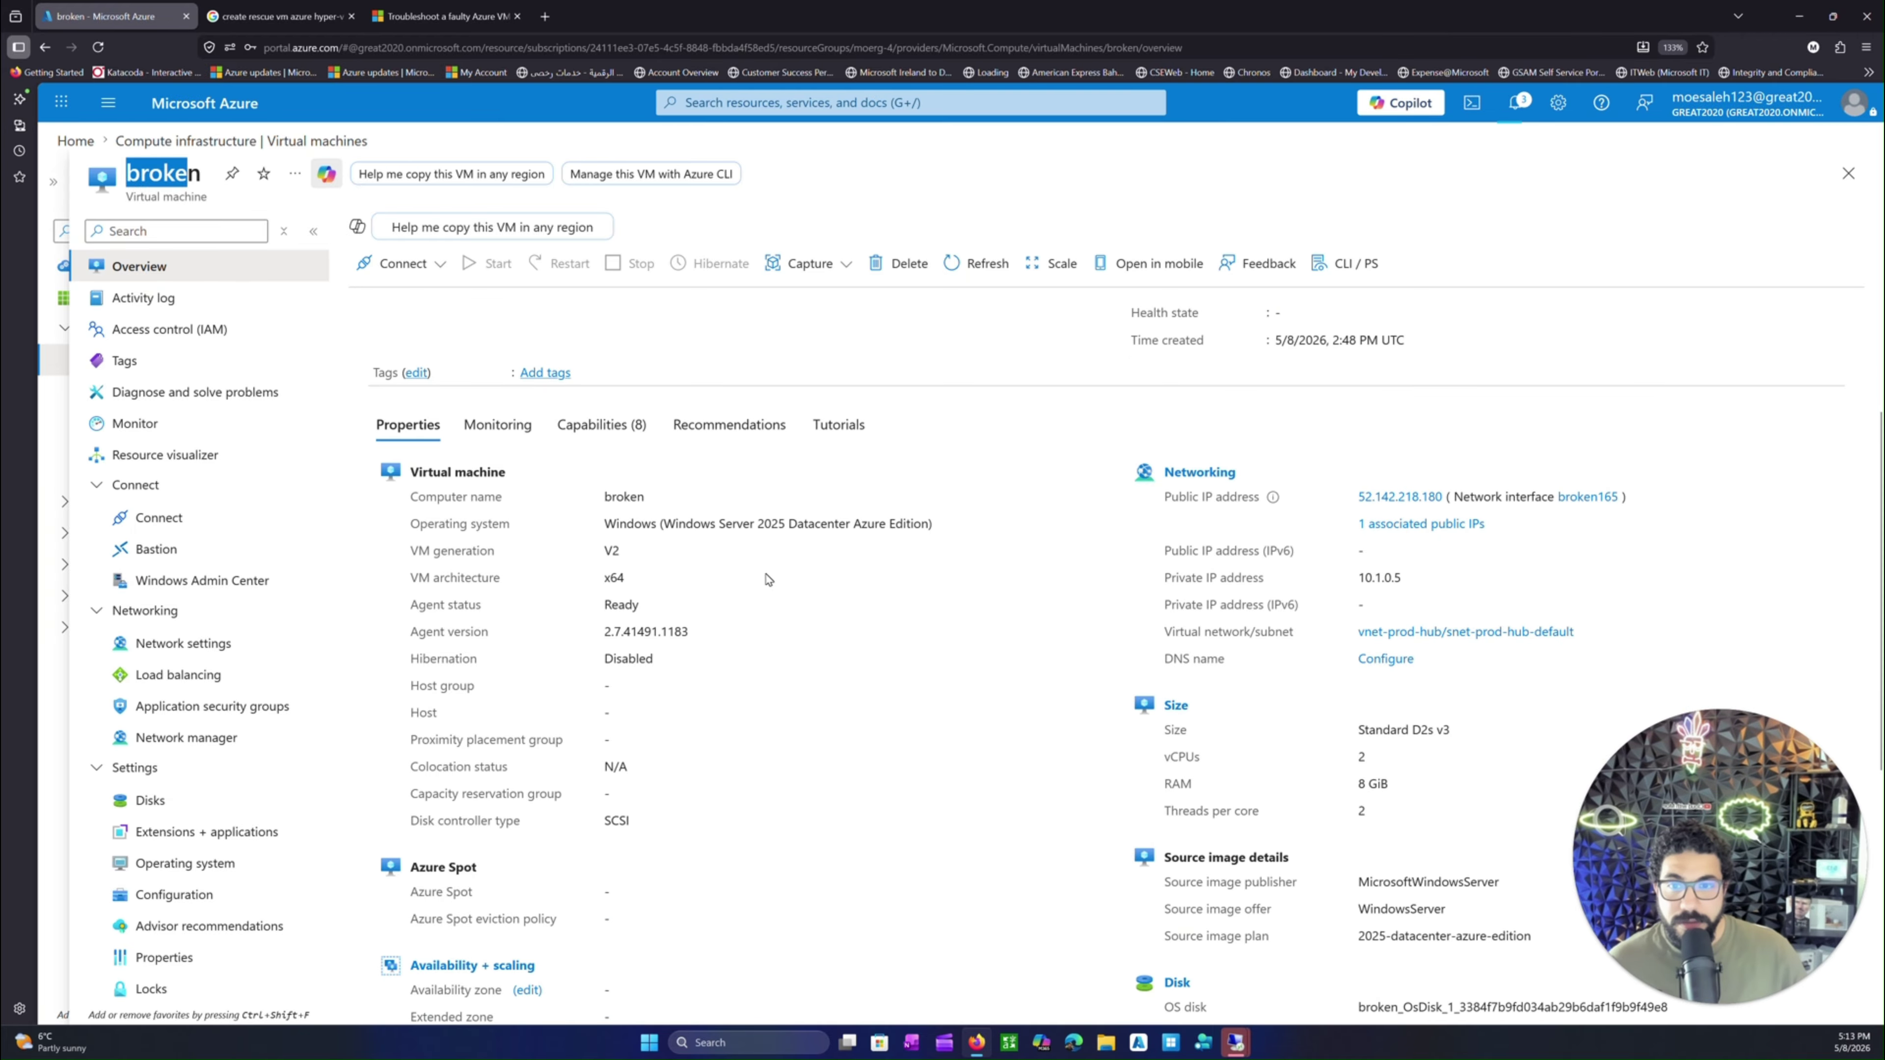
{"action": "scroll", "coordinate": [716, 595], "scroll_direction": "down", "scroll_amount": 1}
{"action": "scroll", "coordinate": [694, 628], "scroll_direction": "down", "scroll_amount": 1}
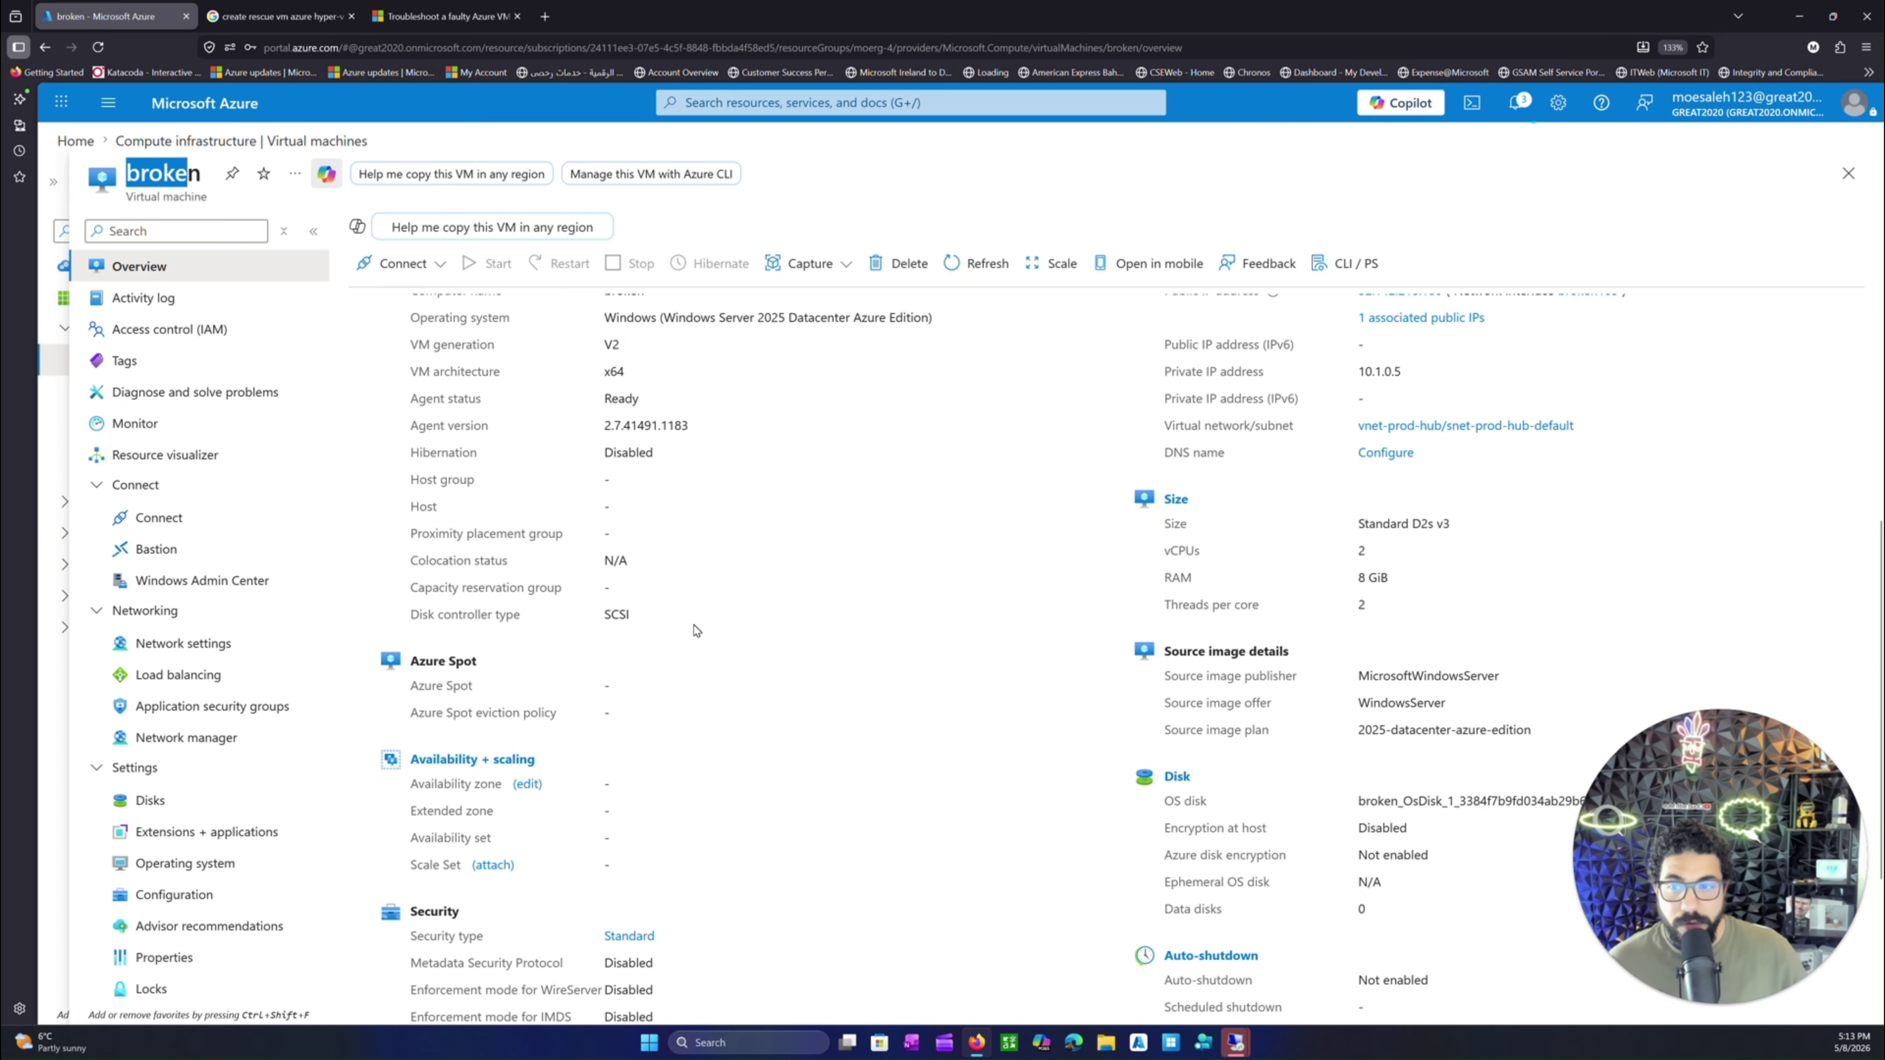
{"action": "scroll", "coordinate": [1467, 571], "scroll_direction": "down", "scroll_amount": 2}
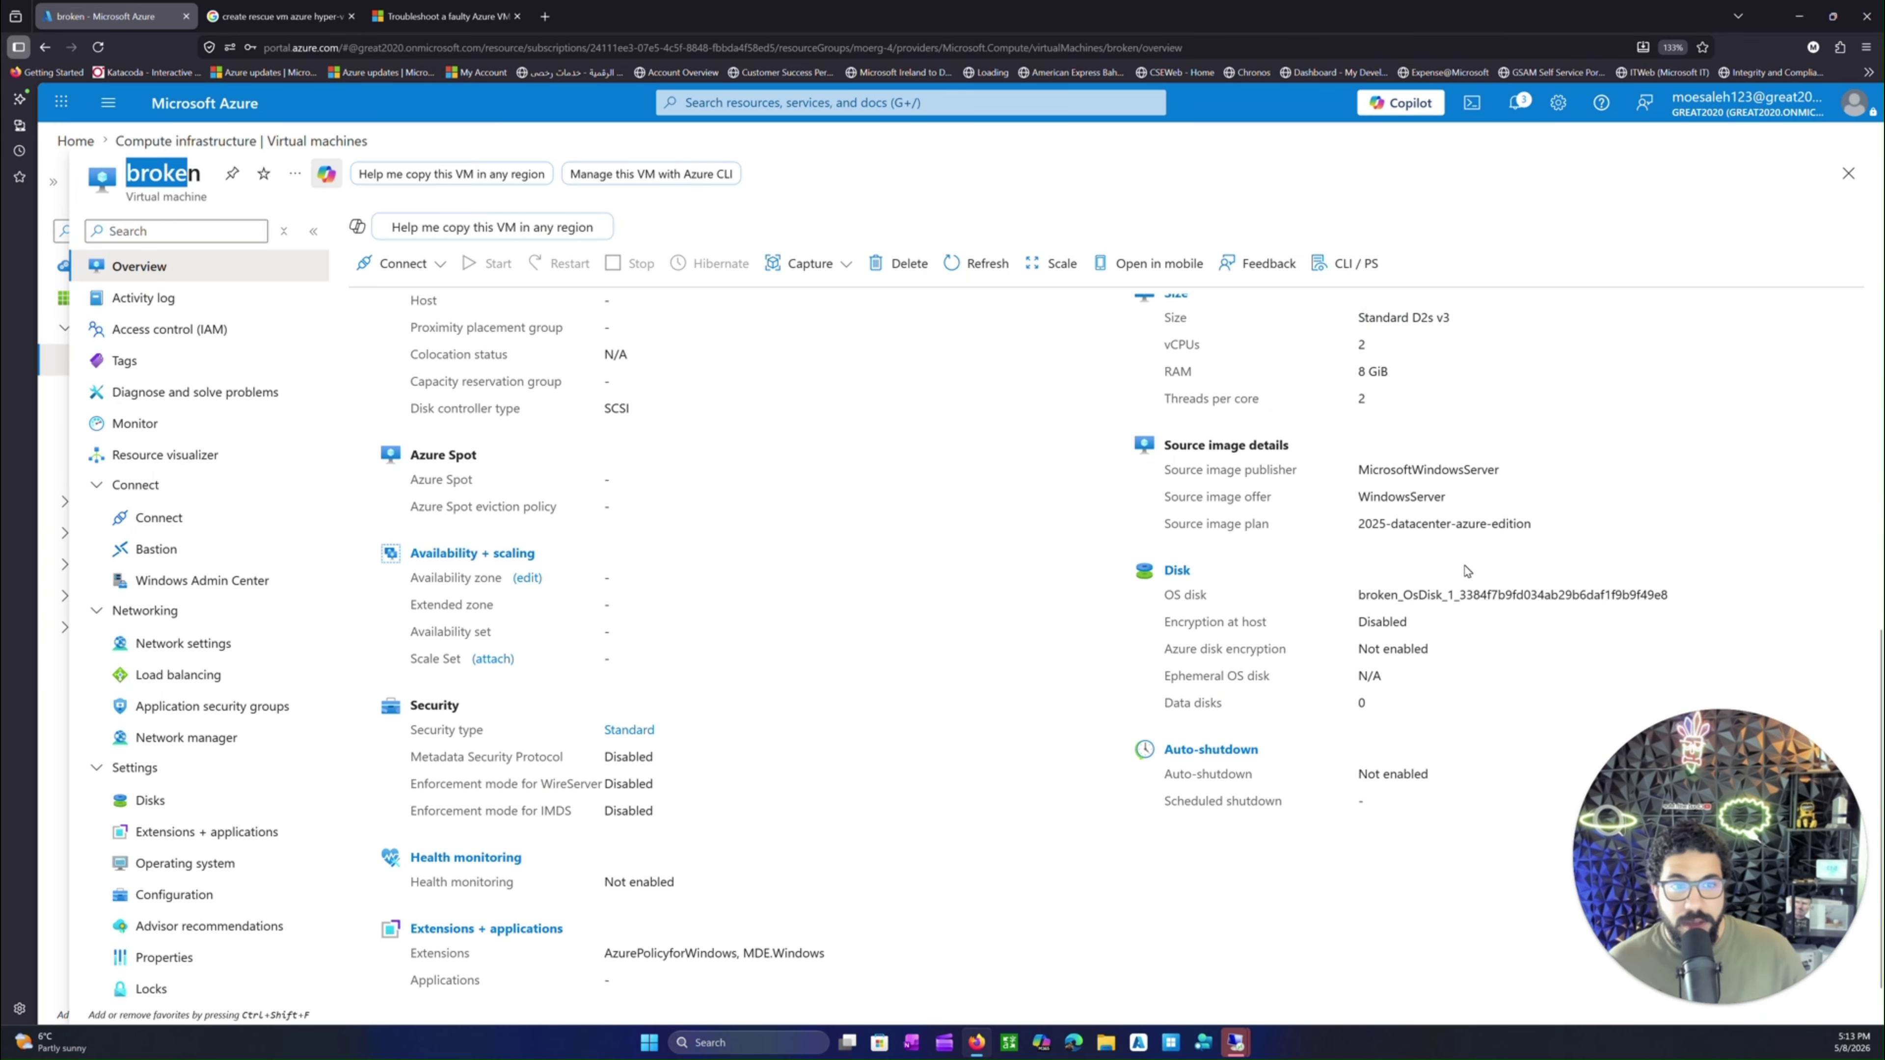
{"action": "left_click_drag", "start_coordinate": [1359, 525], "coordinate": [1487, 522]}
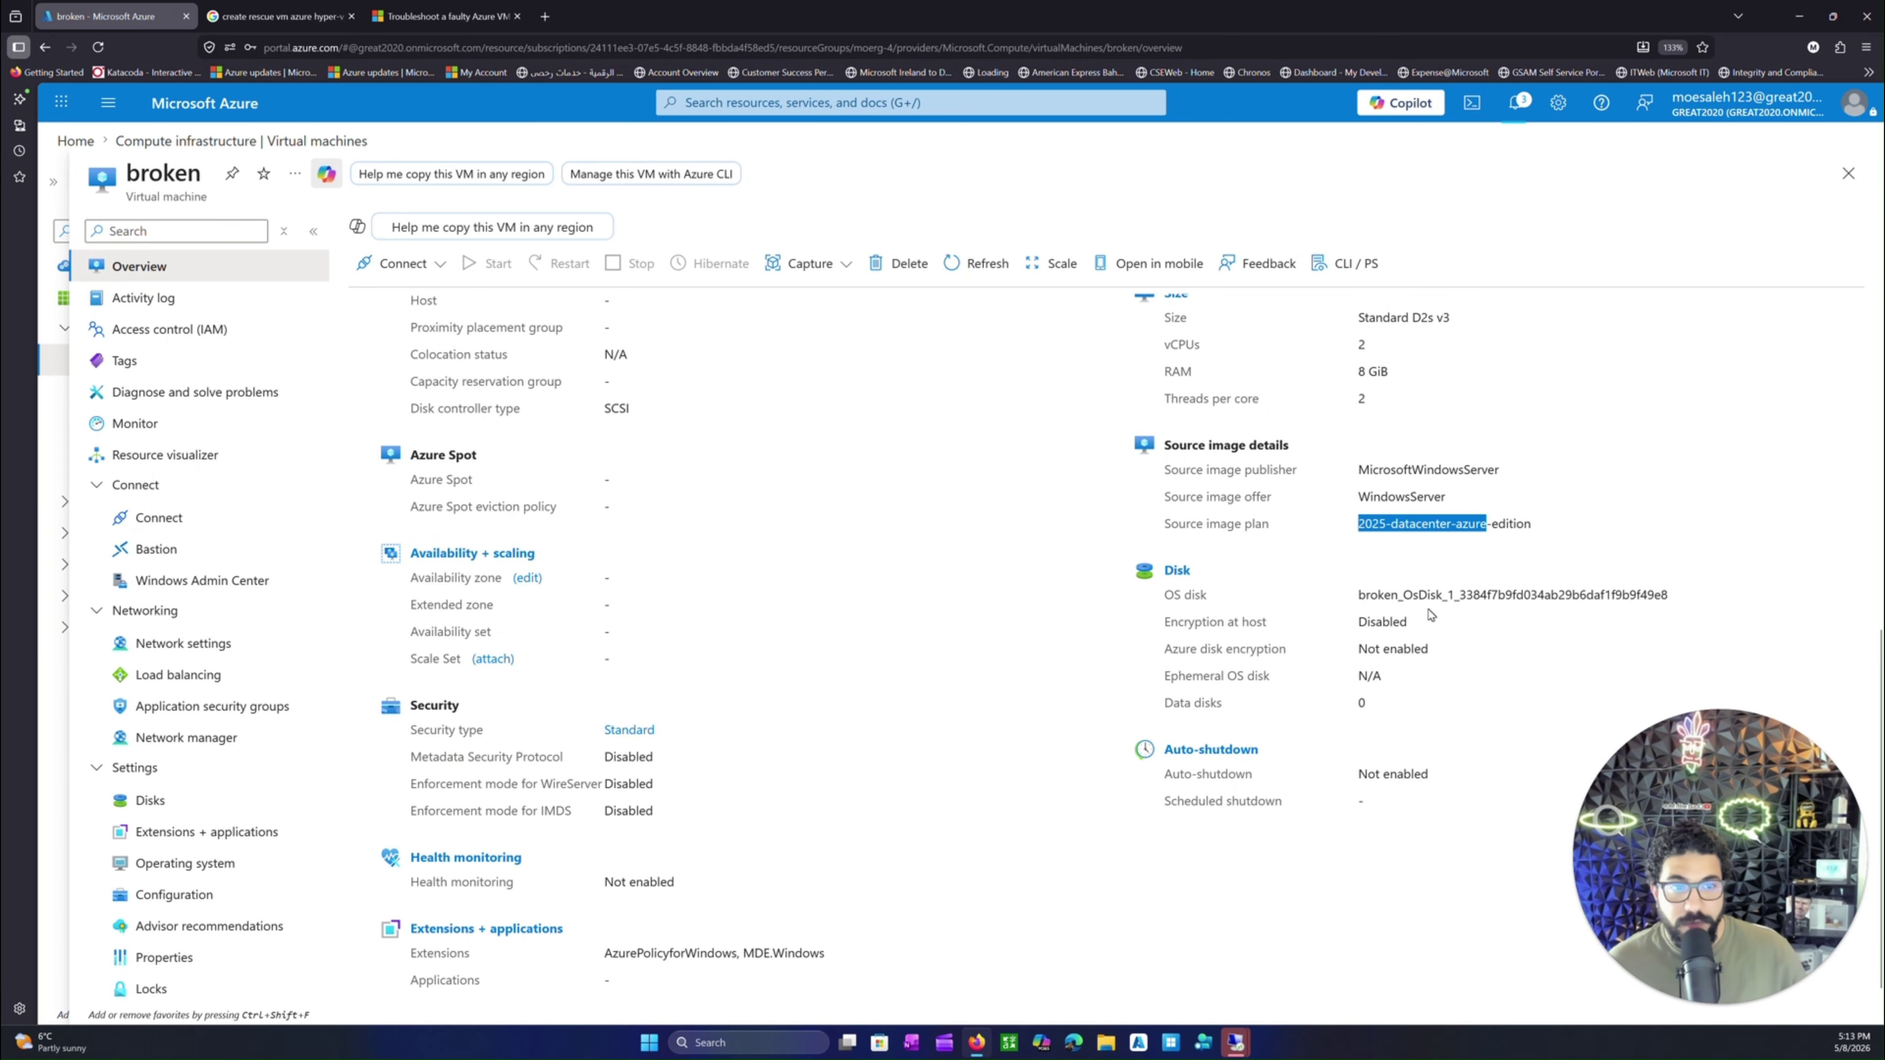
{"action": "scroll", "coordinate": [837, 586], "scroll_direction": "up", "scroll_amount": 6}
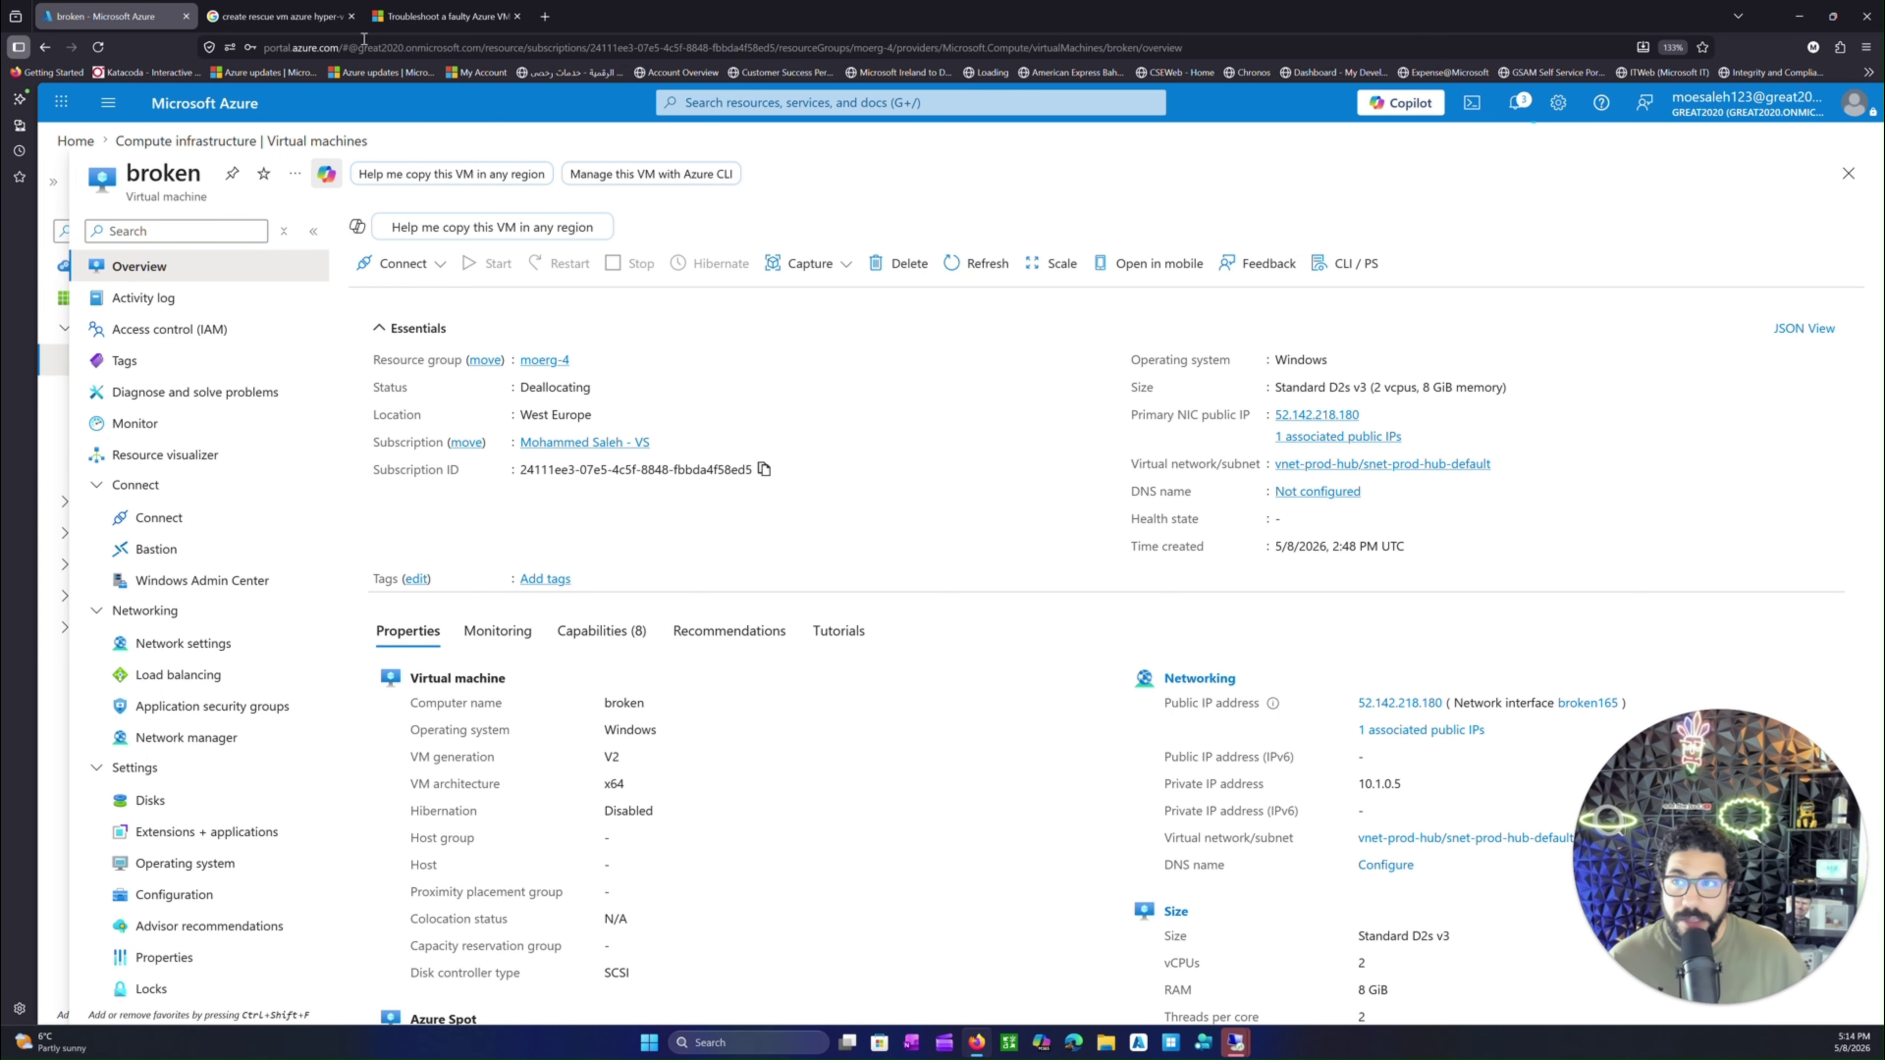
- Open helpervm's overview from the Azure virtual machines list and expand it to full width
{"action": "left_click", "coordinate": [244, 106]}
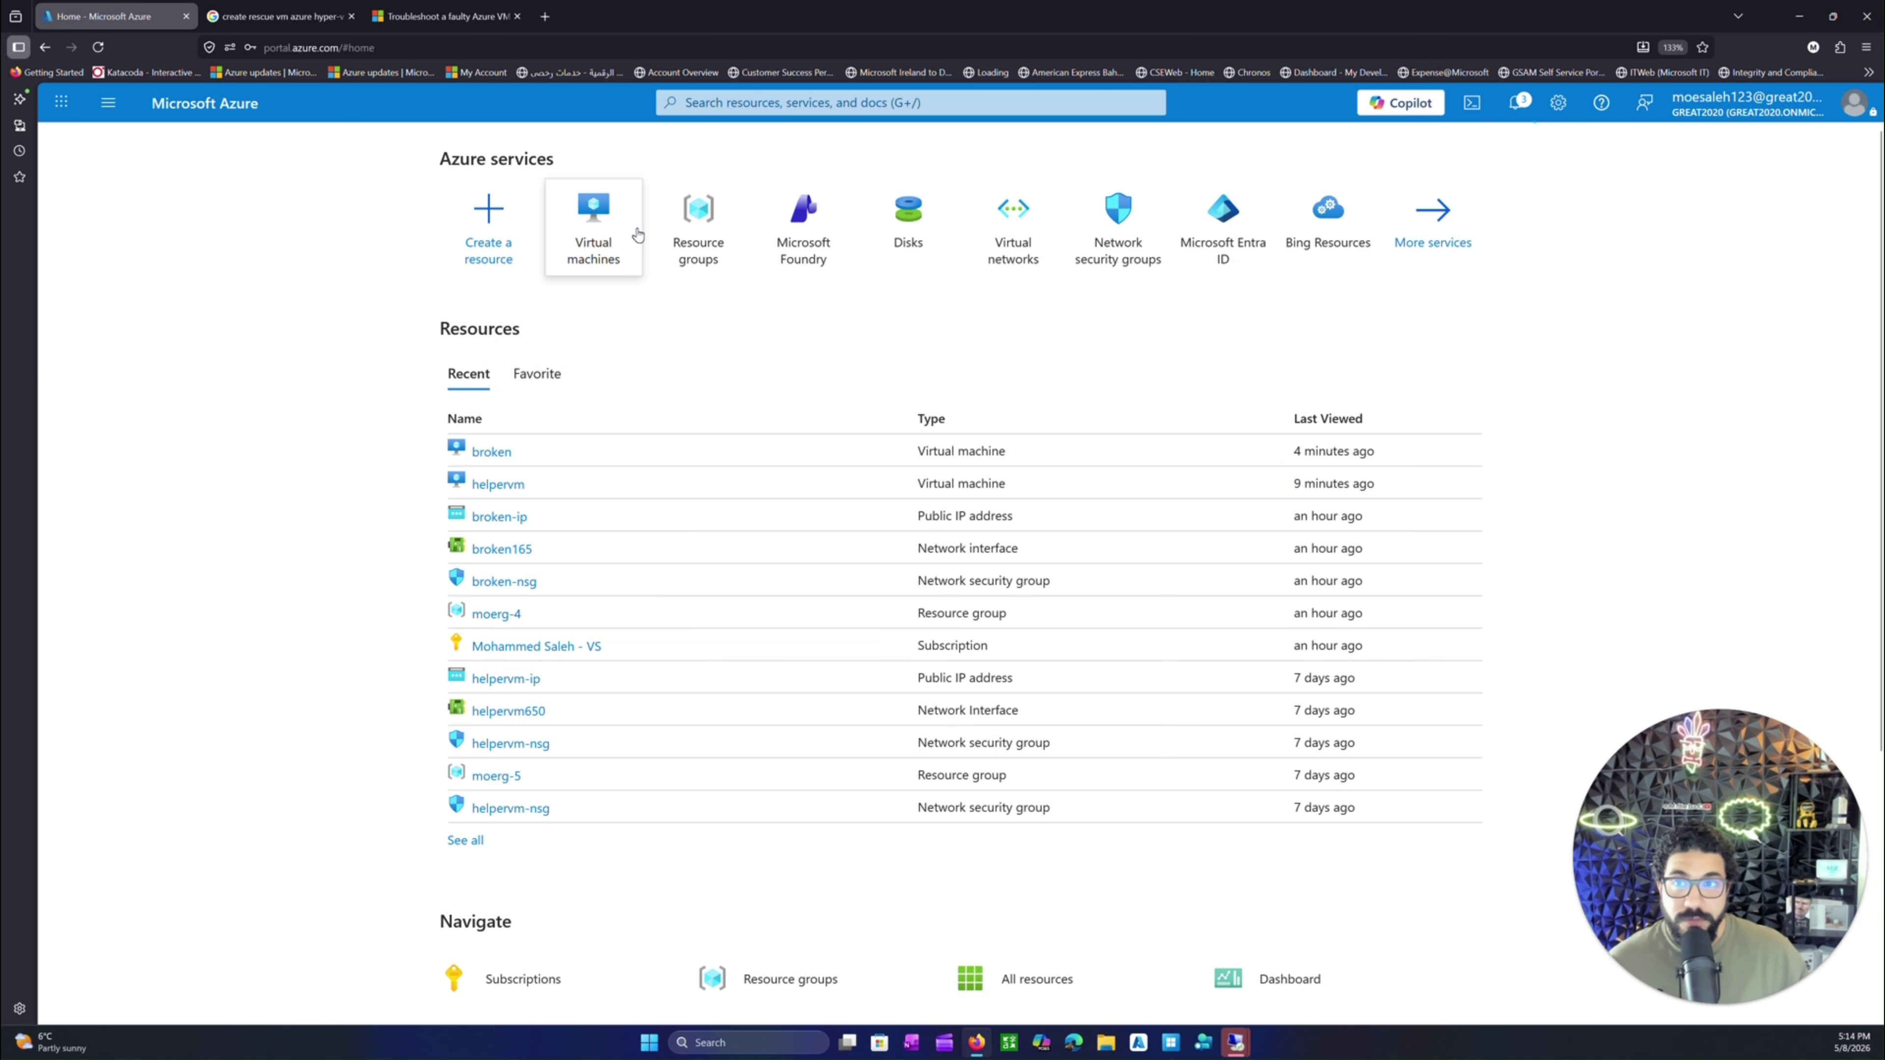
{"action": "left_click", "coordinate": [570, 251]}
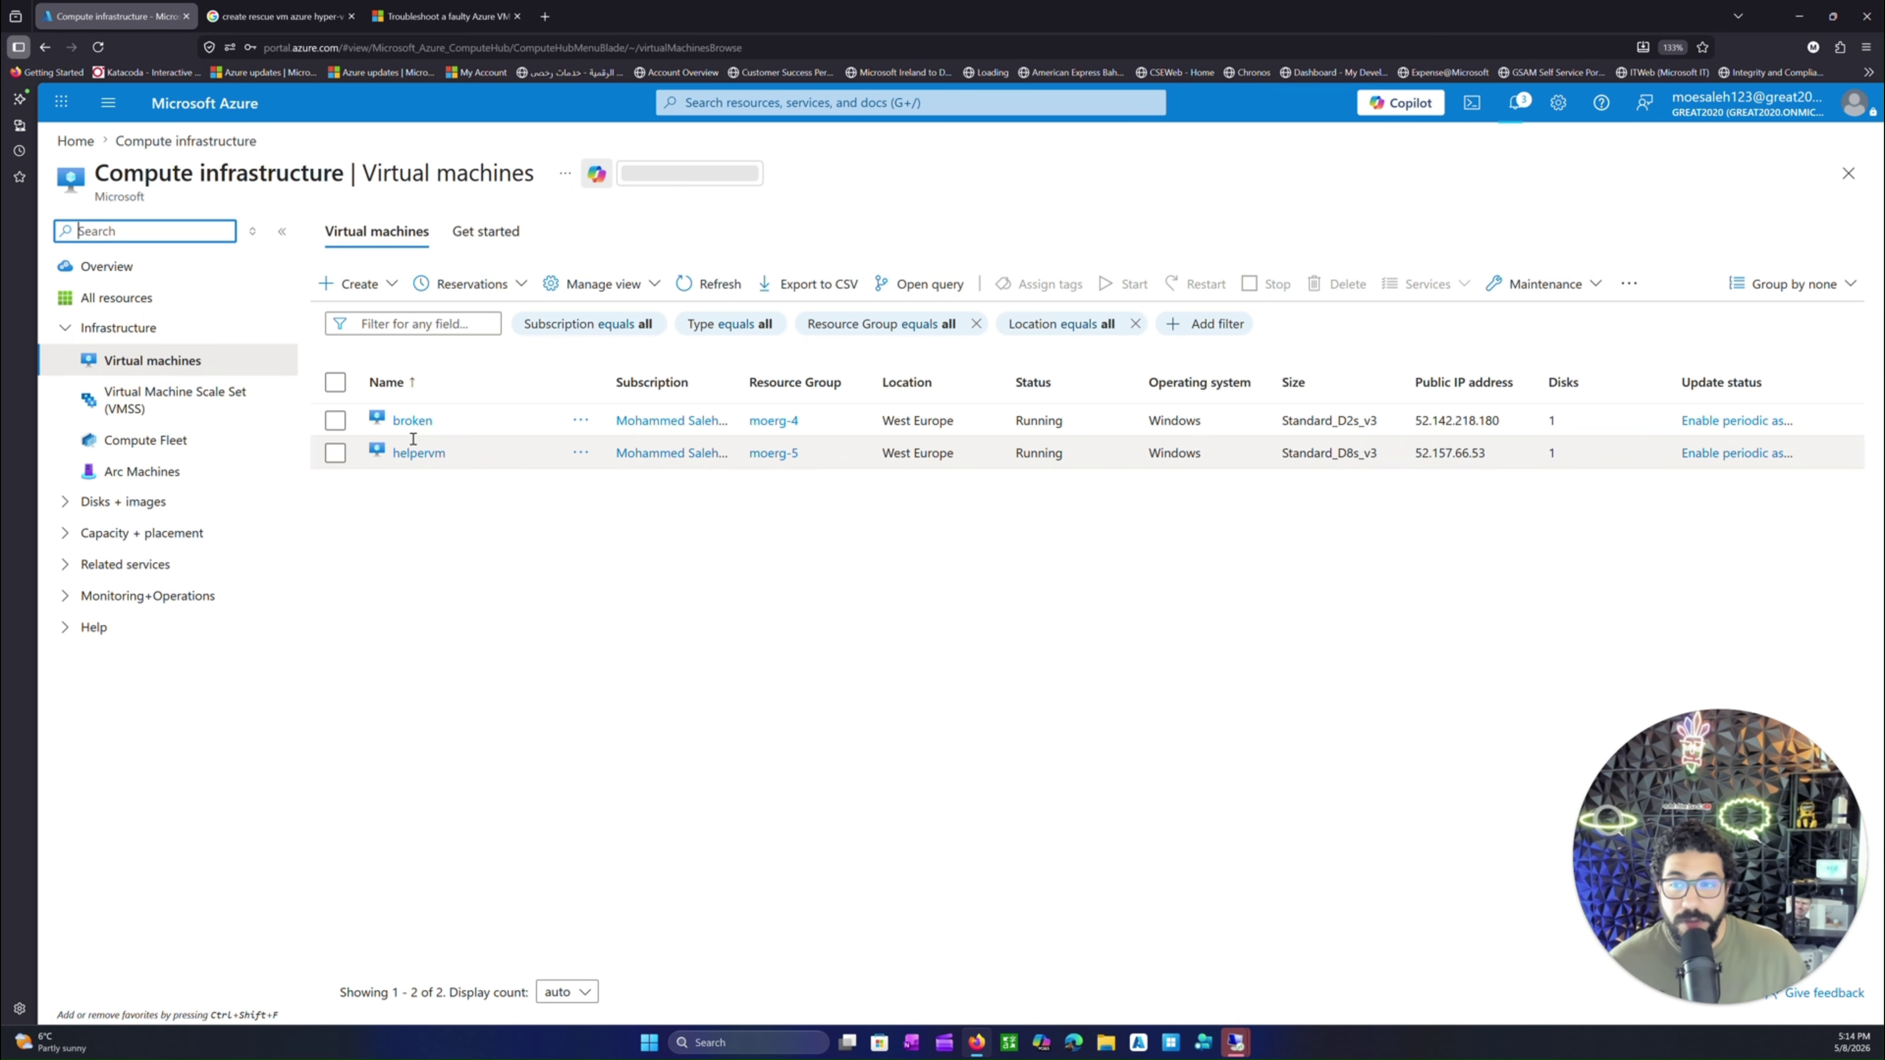
{"action": "left_click", "coordinate": [419, 453]}
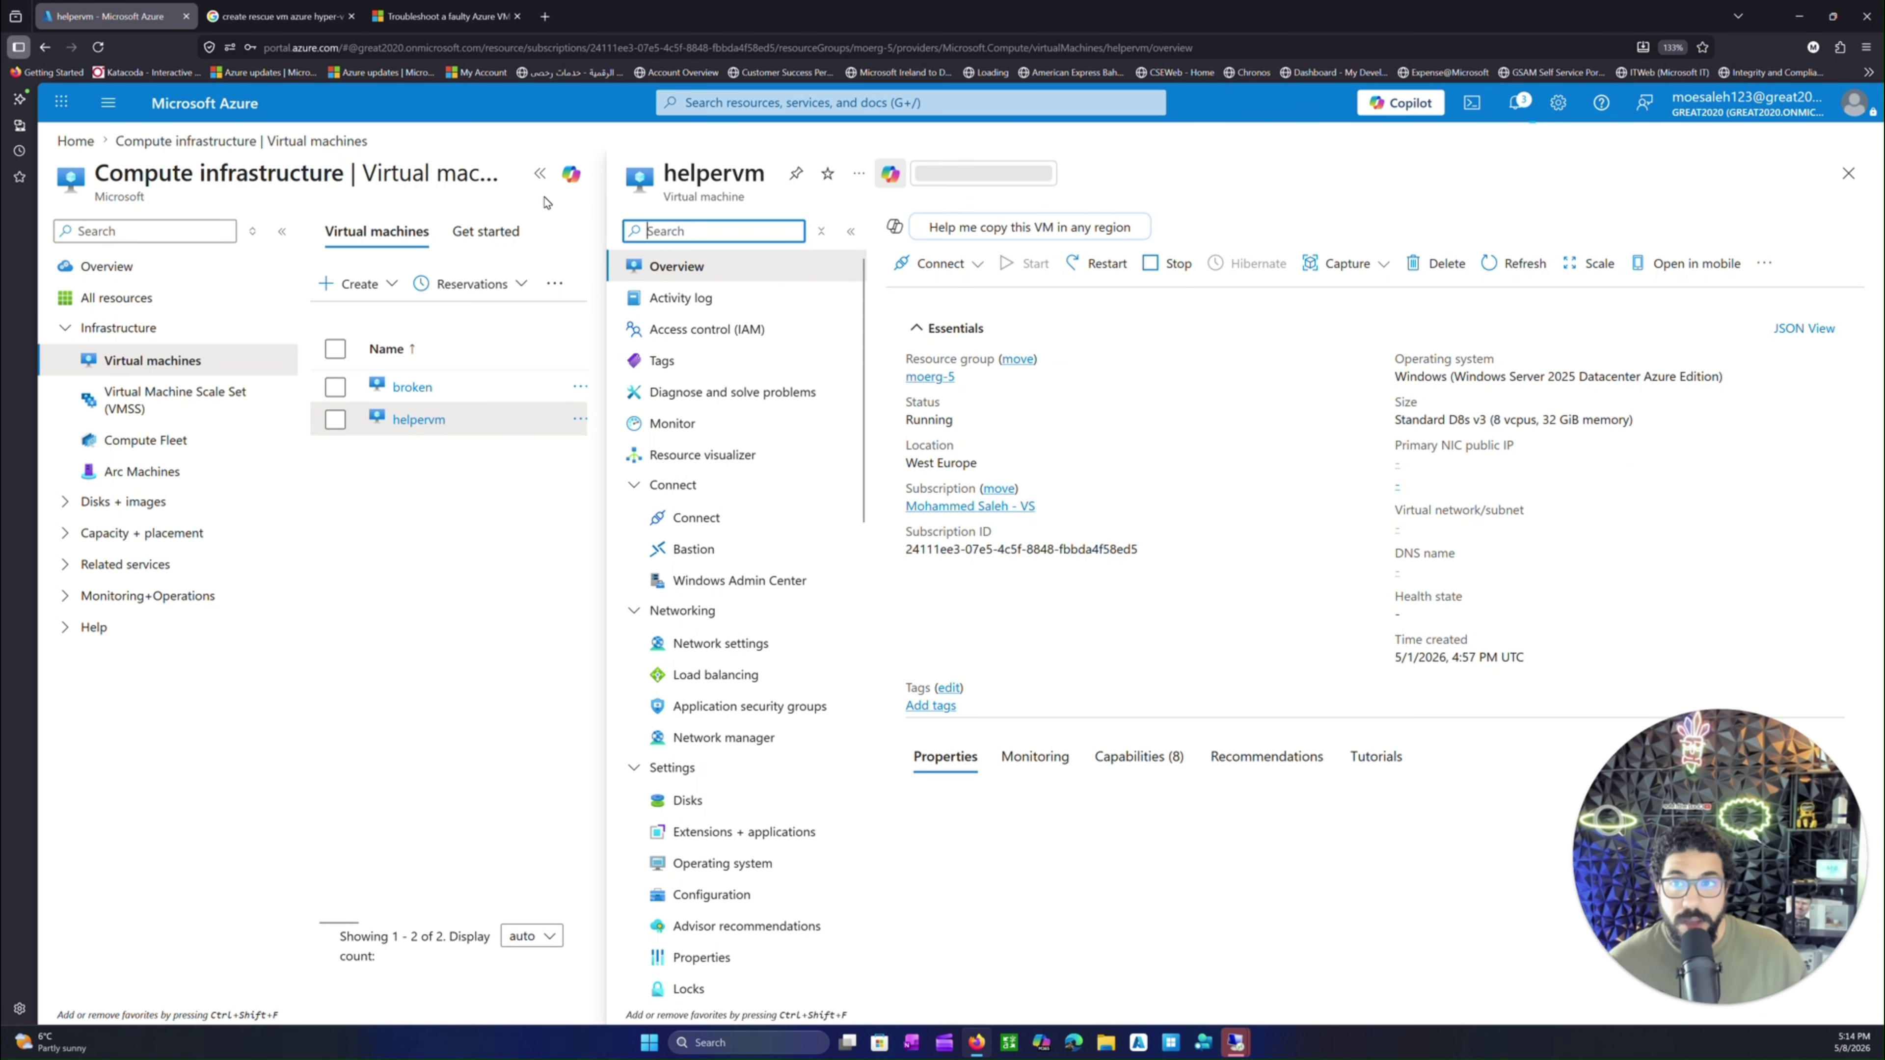
{"action": "left_click", "coordinate": [542, 175]}
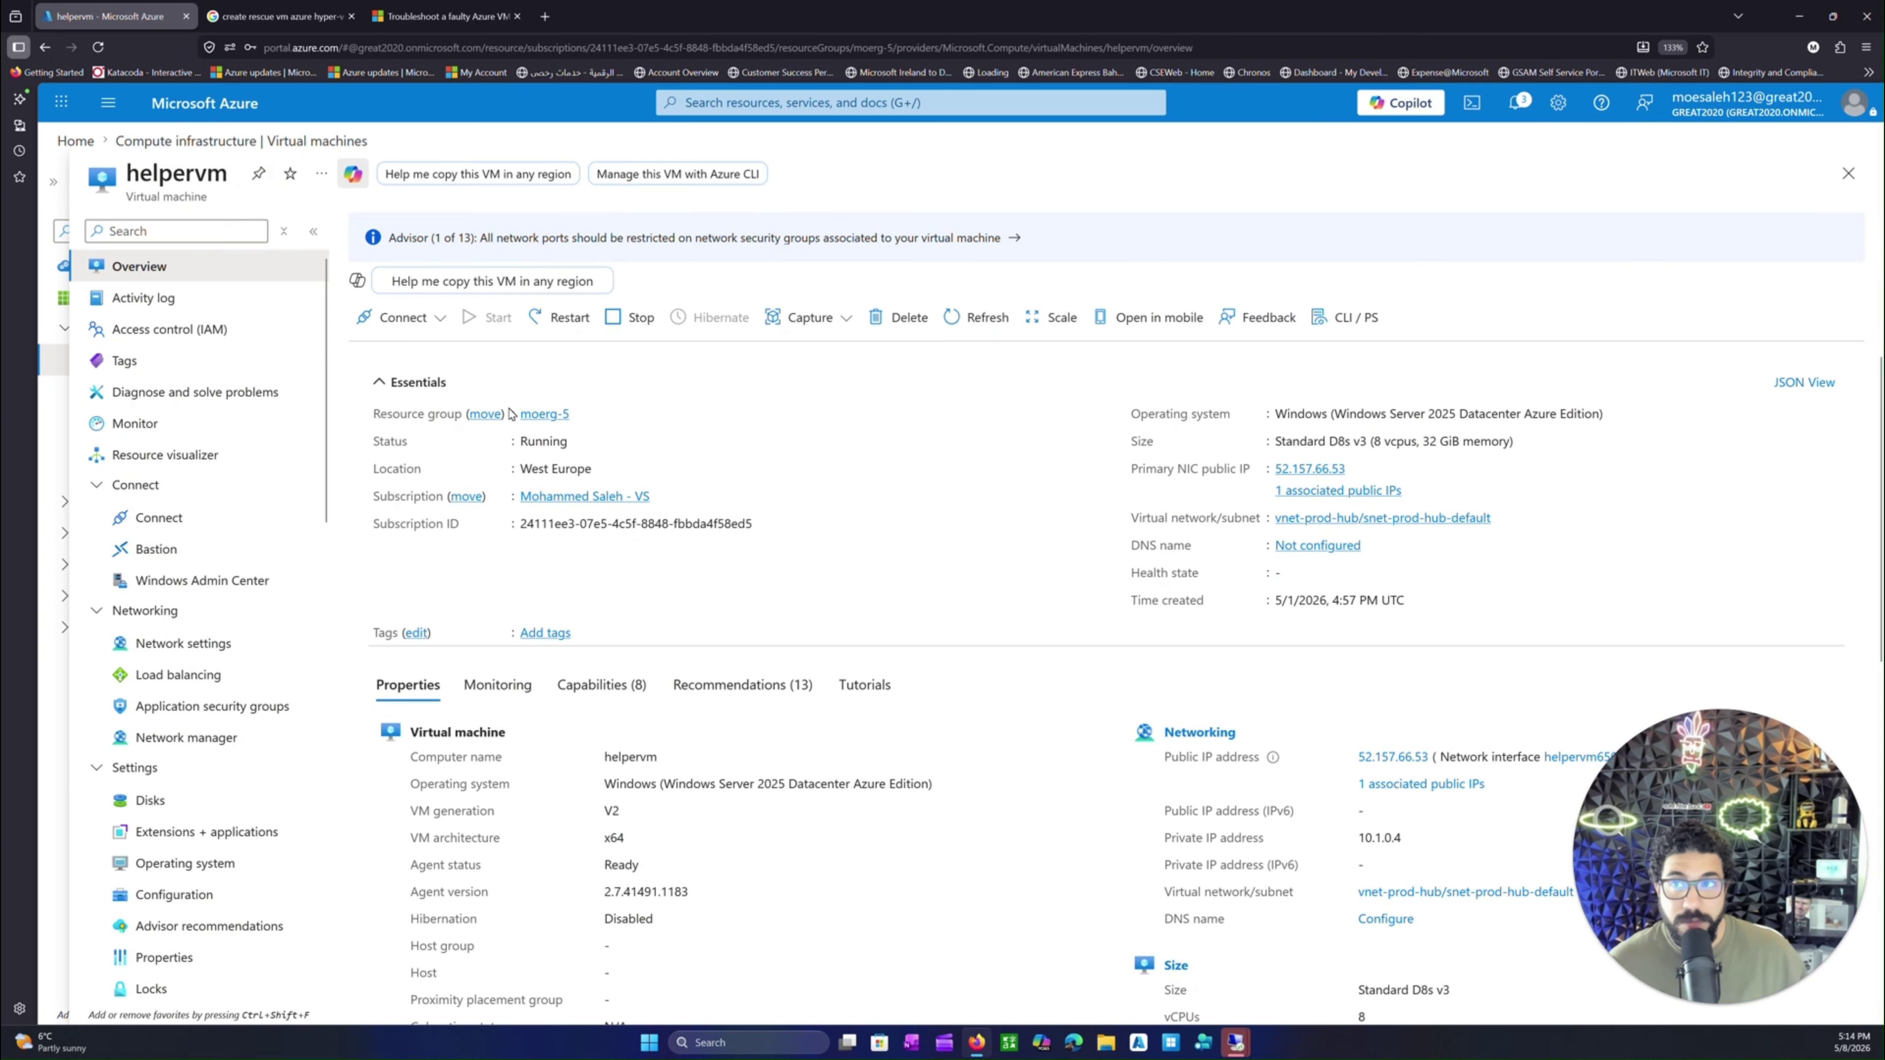
- Read Step 1 of the nested virtualization article, checking the rescue VM requirements, the bcdedit hypervisorlaunchtype commands and the Hyper-V role installation
{"action": "left_click", "coordinate": [446, 16]}
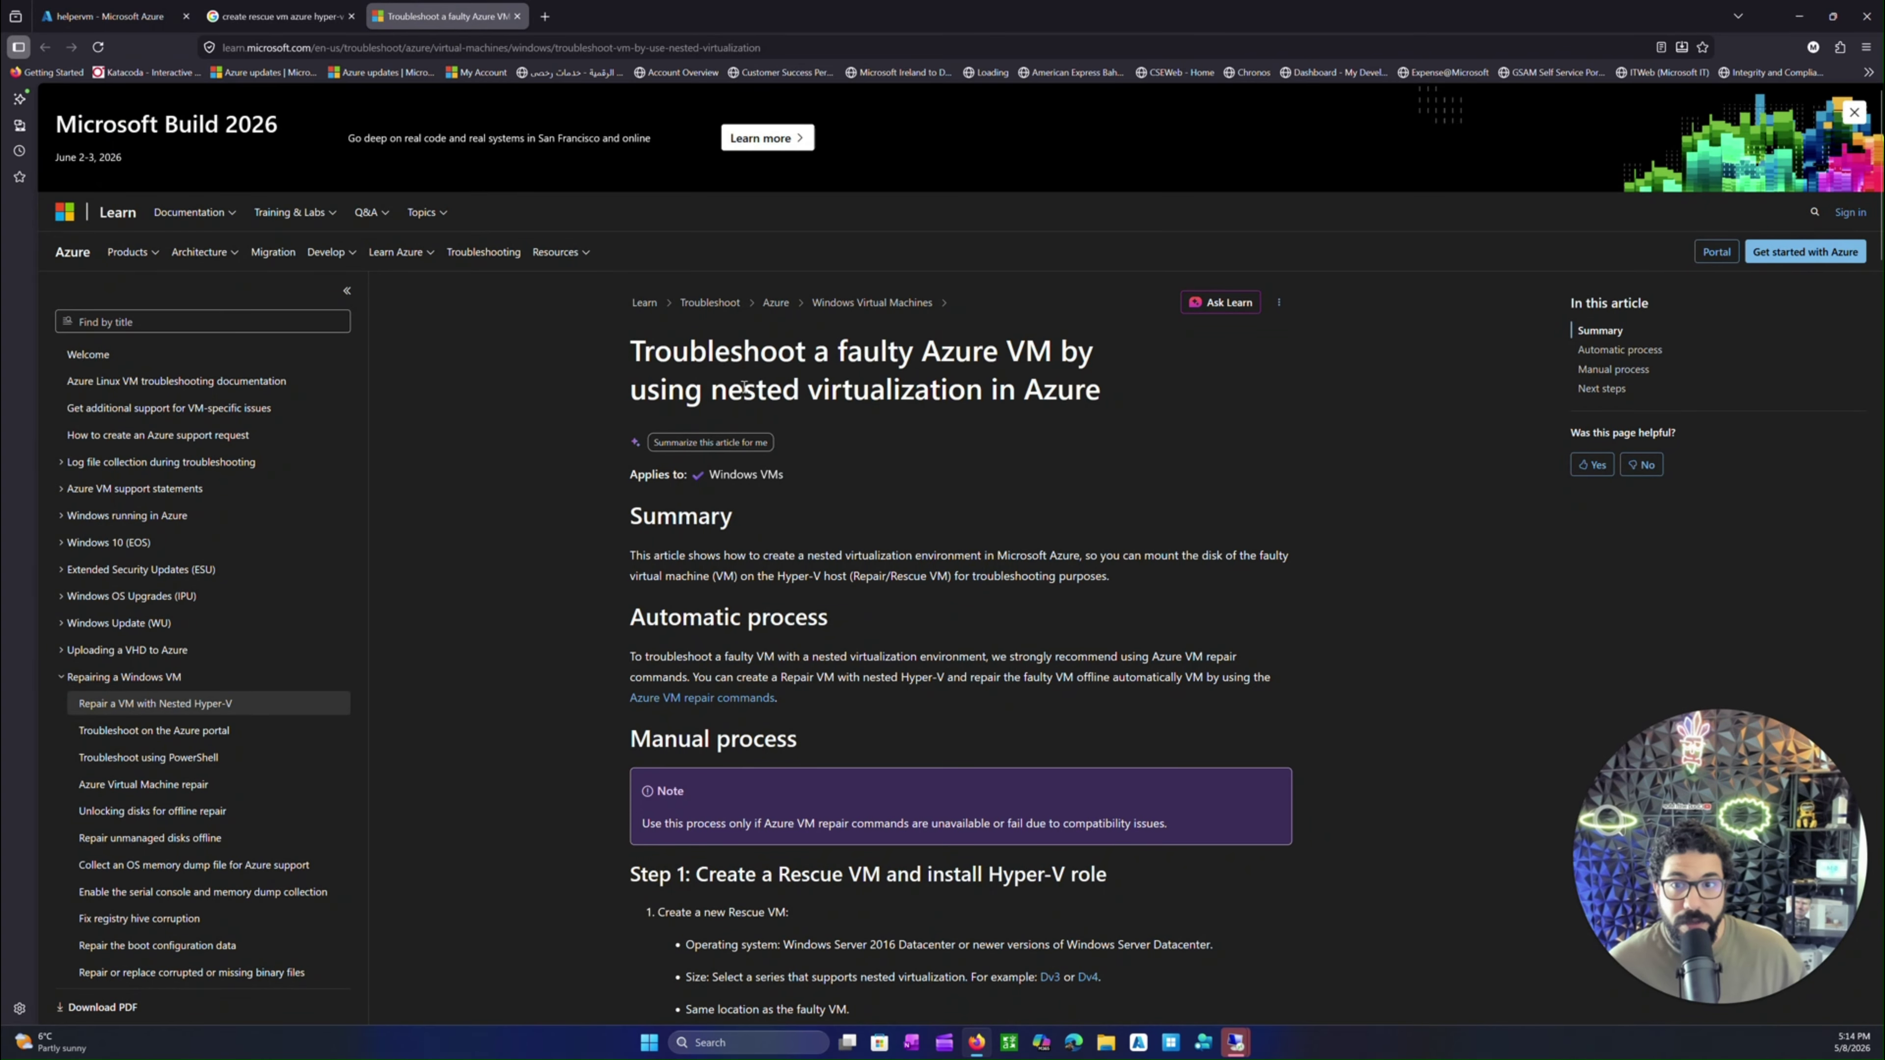
{"action": "scroll", "coordinate": [733, 382], "scroll_direction": "down", "scroll_amount": 8}
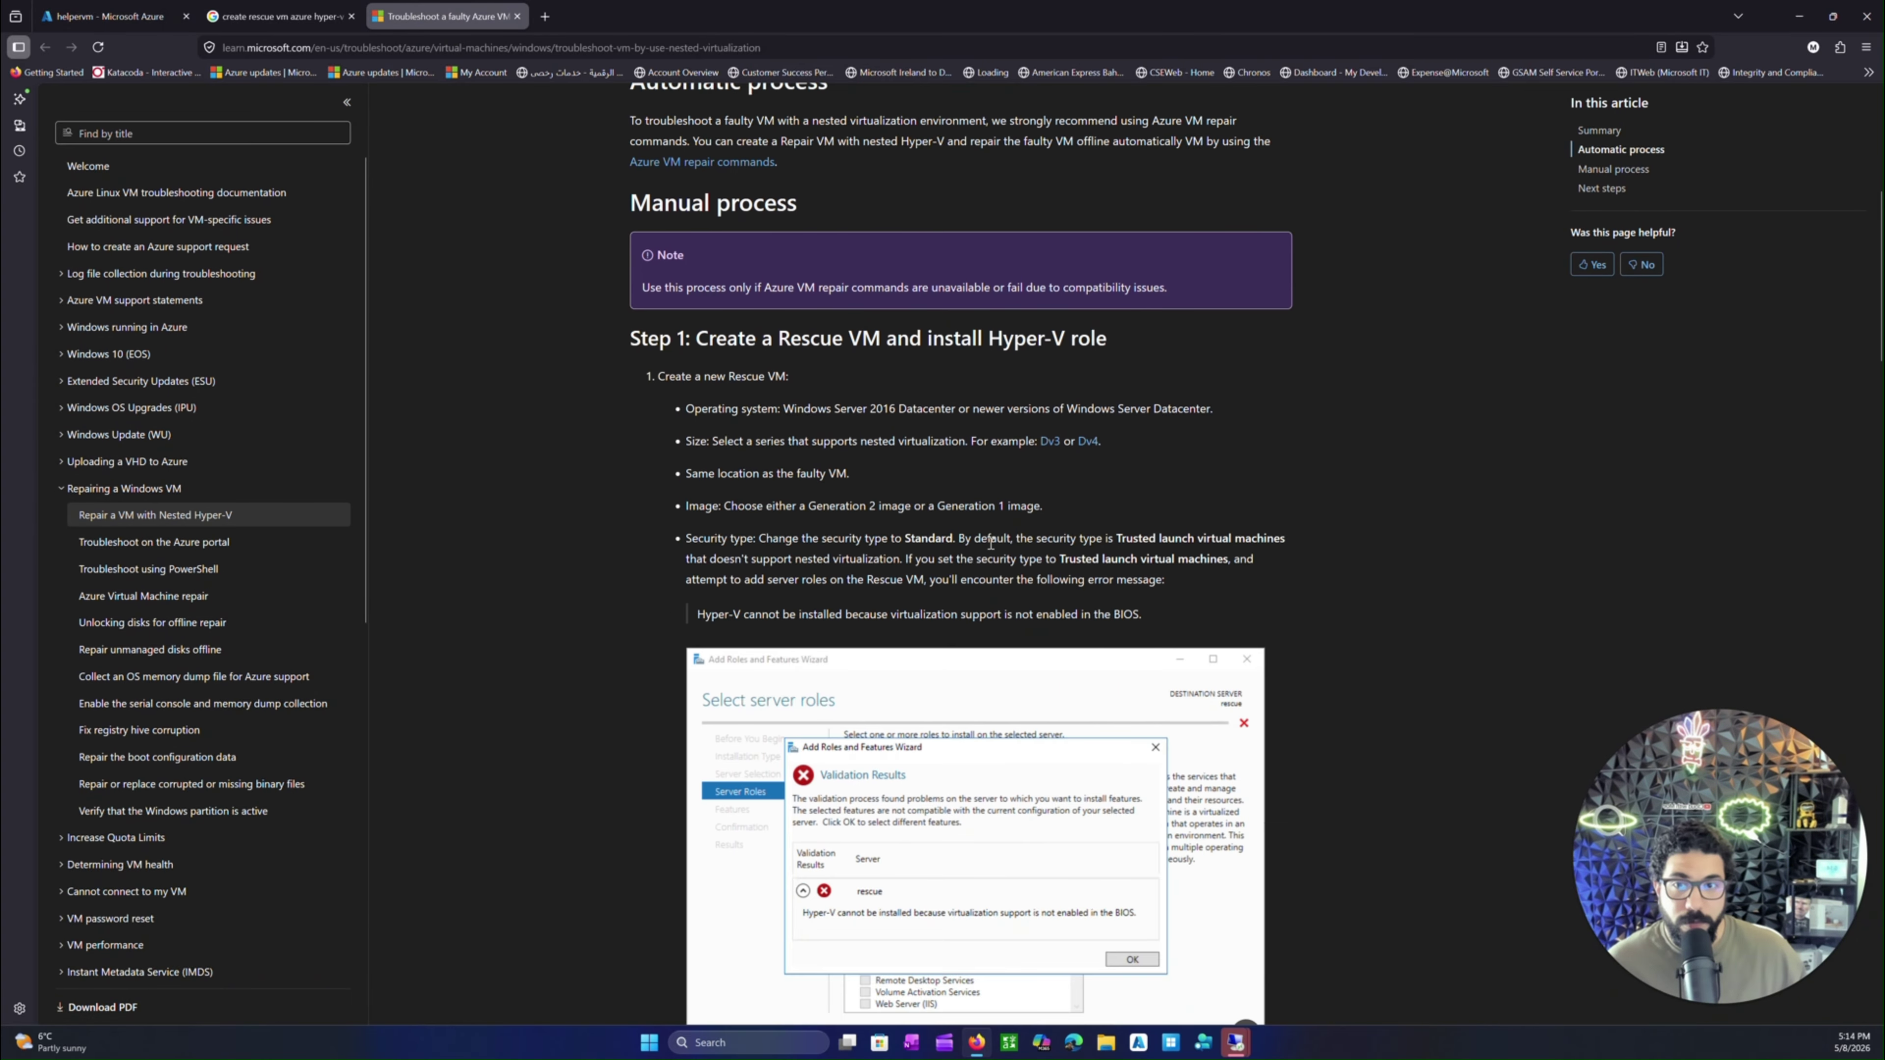
{"action": "key", "text": "ctrl+plus"}
{"action": "scroll", "coordinate": [881, 525], "scroll_direction": "down", "scroll_amount": 5}
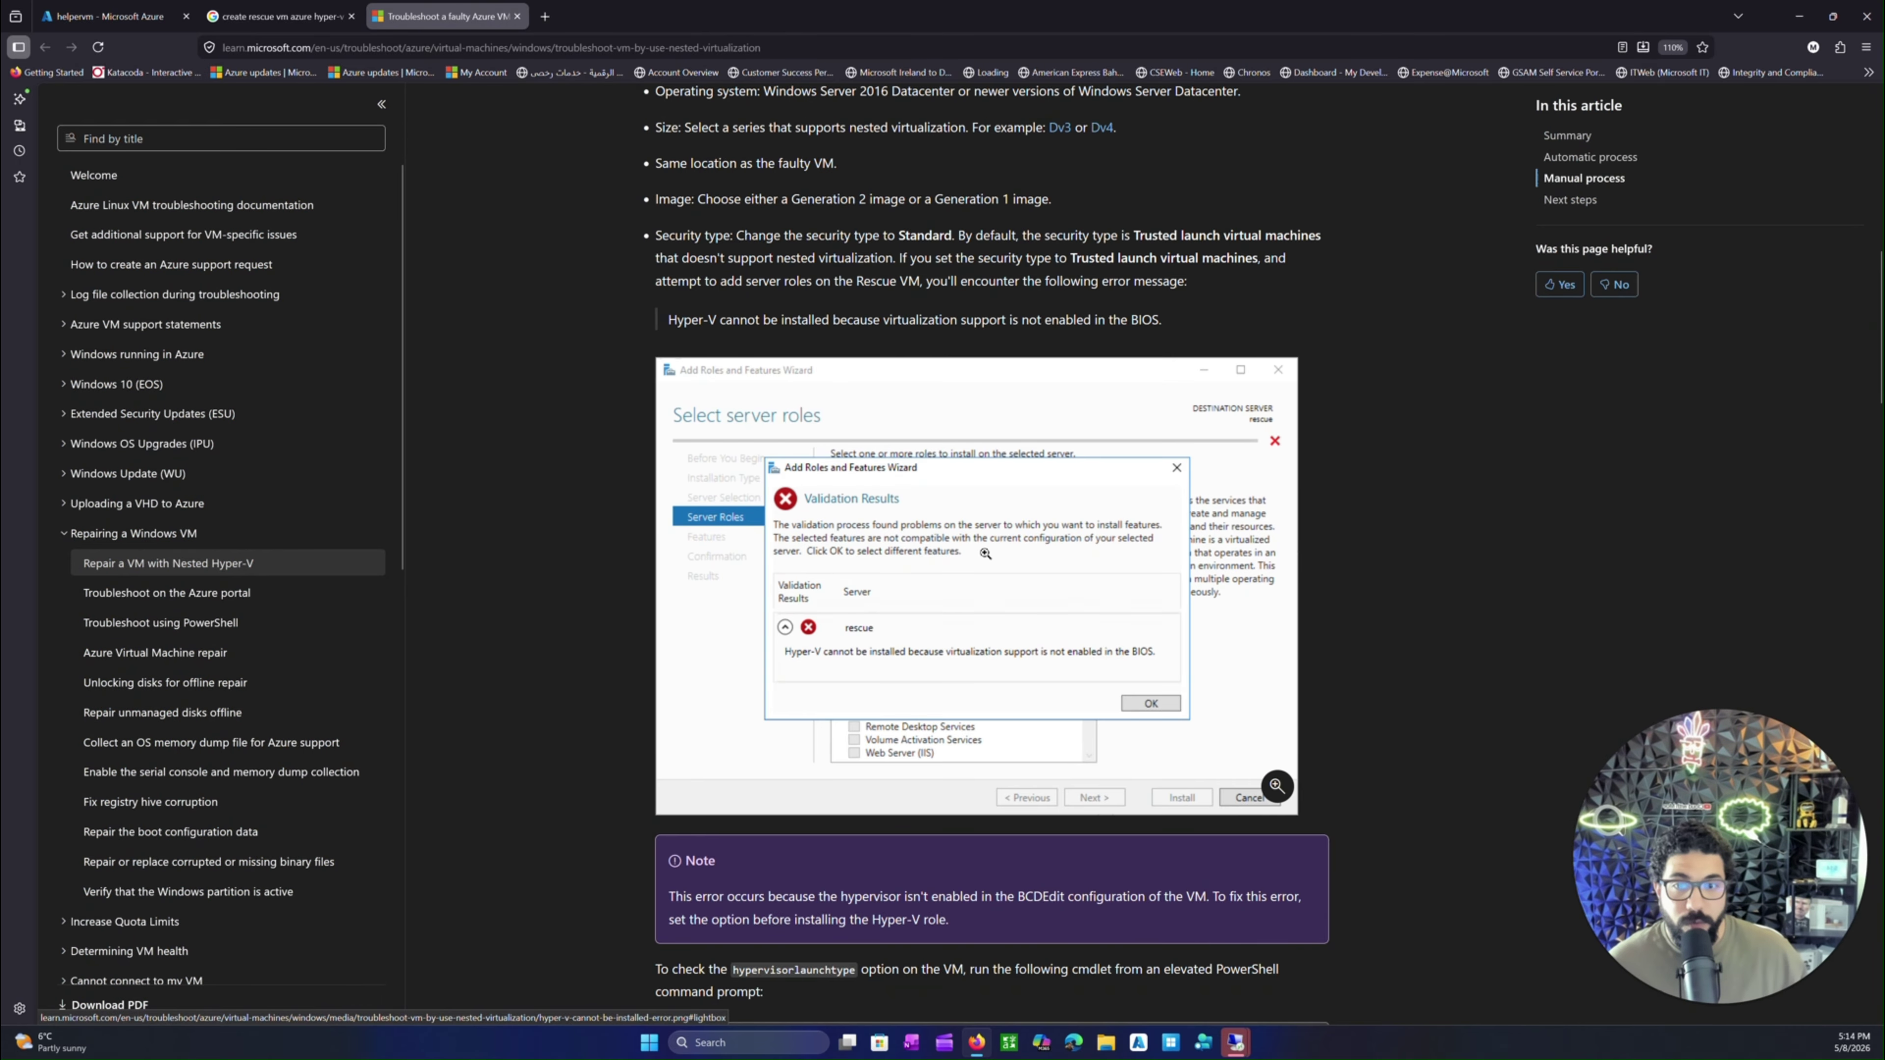
{"action": "scroll", "coordinate": [984, 554], "scroll_direction": "down", "scroll_amount": 6}
{"action": "left_click_drag", "start_coordinate": [667, 625], "coordinate": [757, 642]}
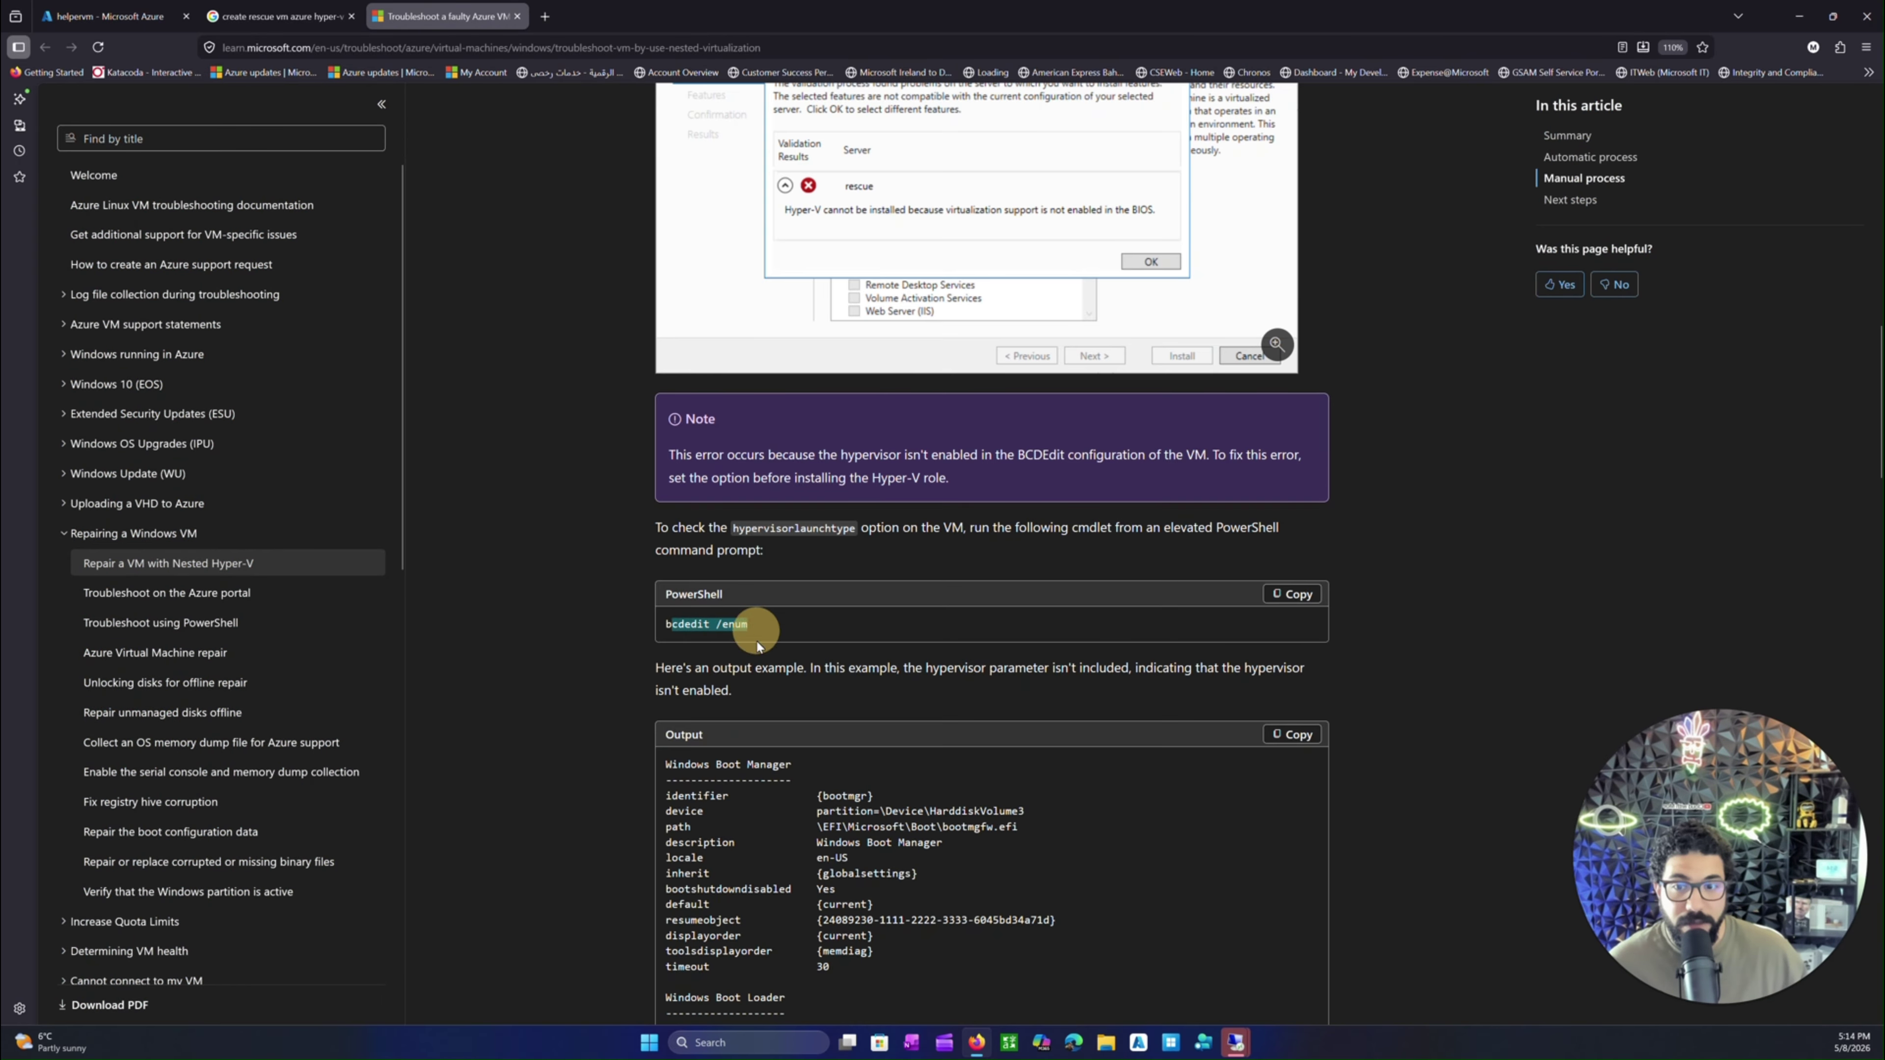
{"action": "scroll", "coordinate": [770, 672], "scroll_direction": "down", "scroll_amount": 9}
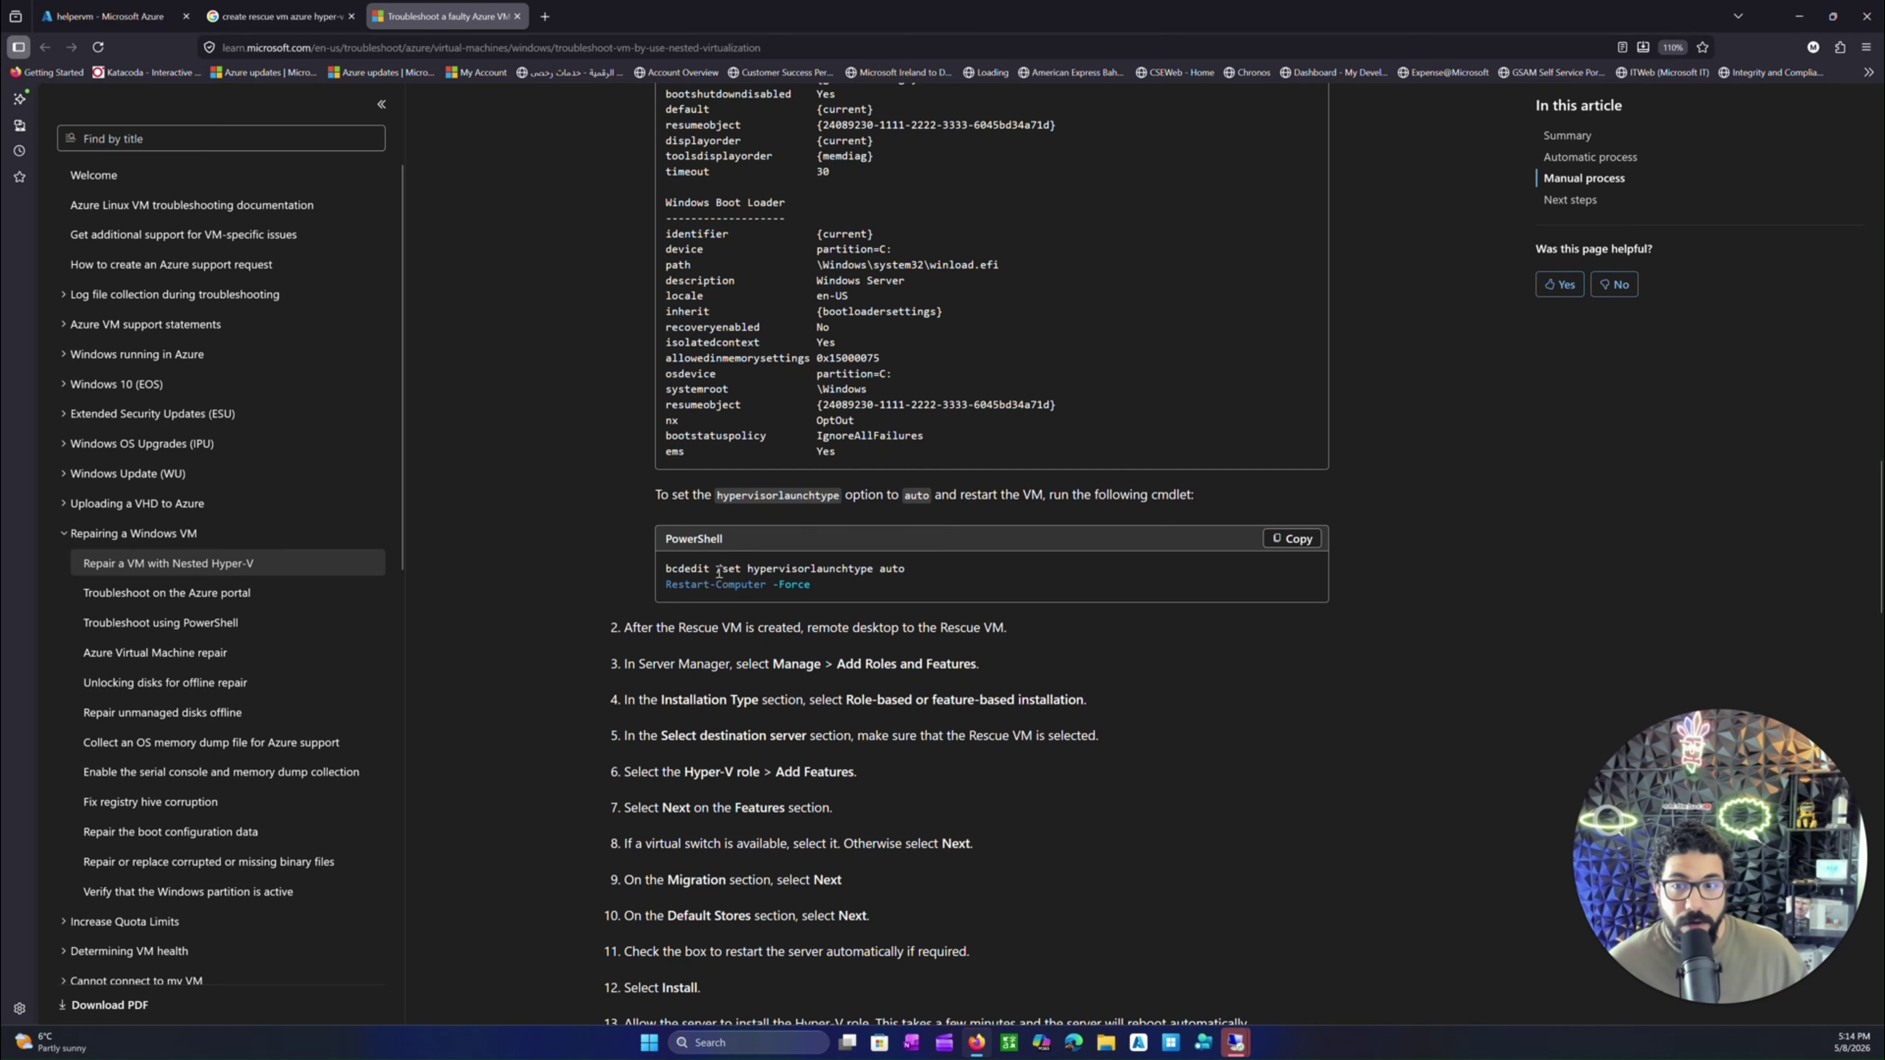
{"action": "left_click_drag", "start_coordinate": [671, 569], "coordinate": [899, 568]}
{"action": "scroll", "coordinate": [936, 688], "scroll_direction": "down", "scroll_amount": 1}
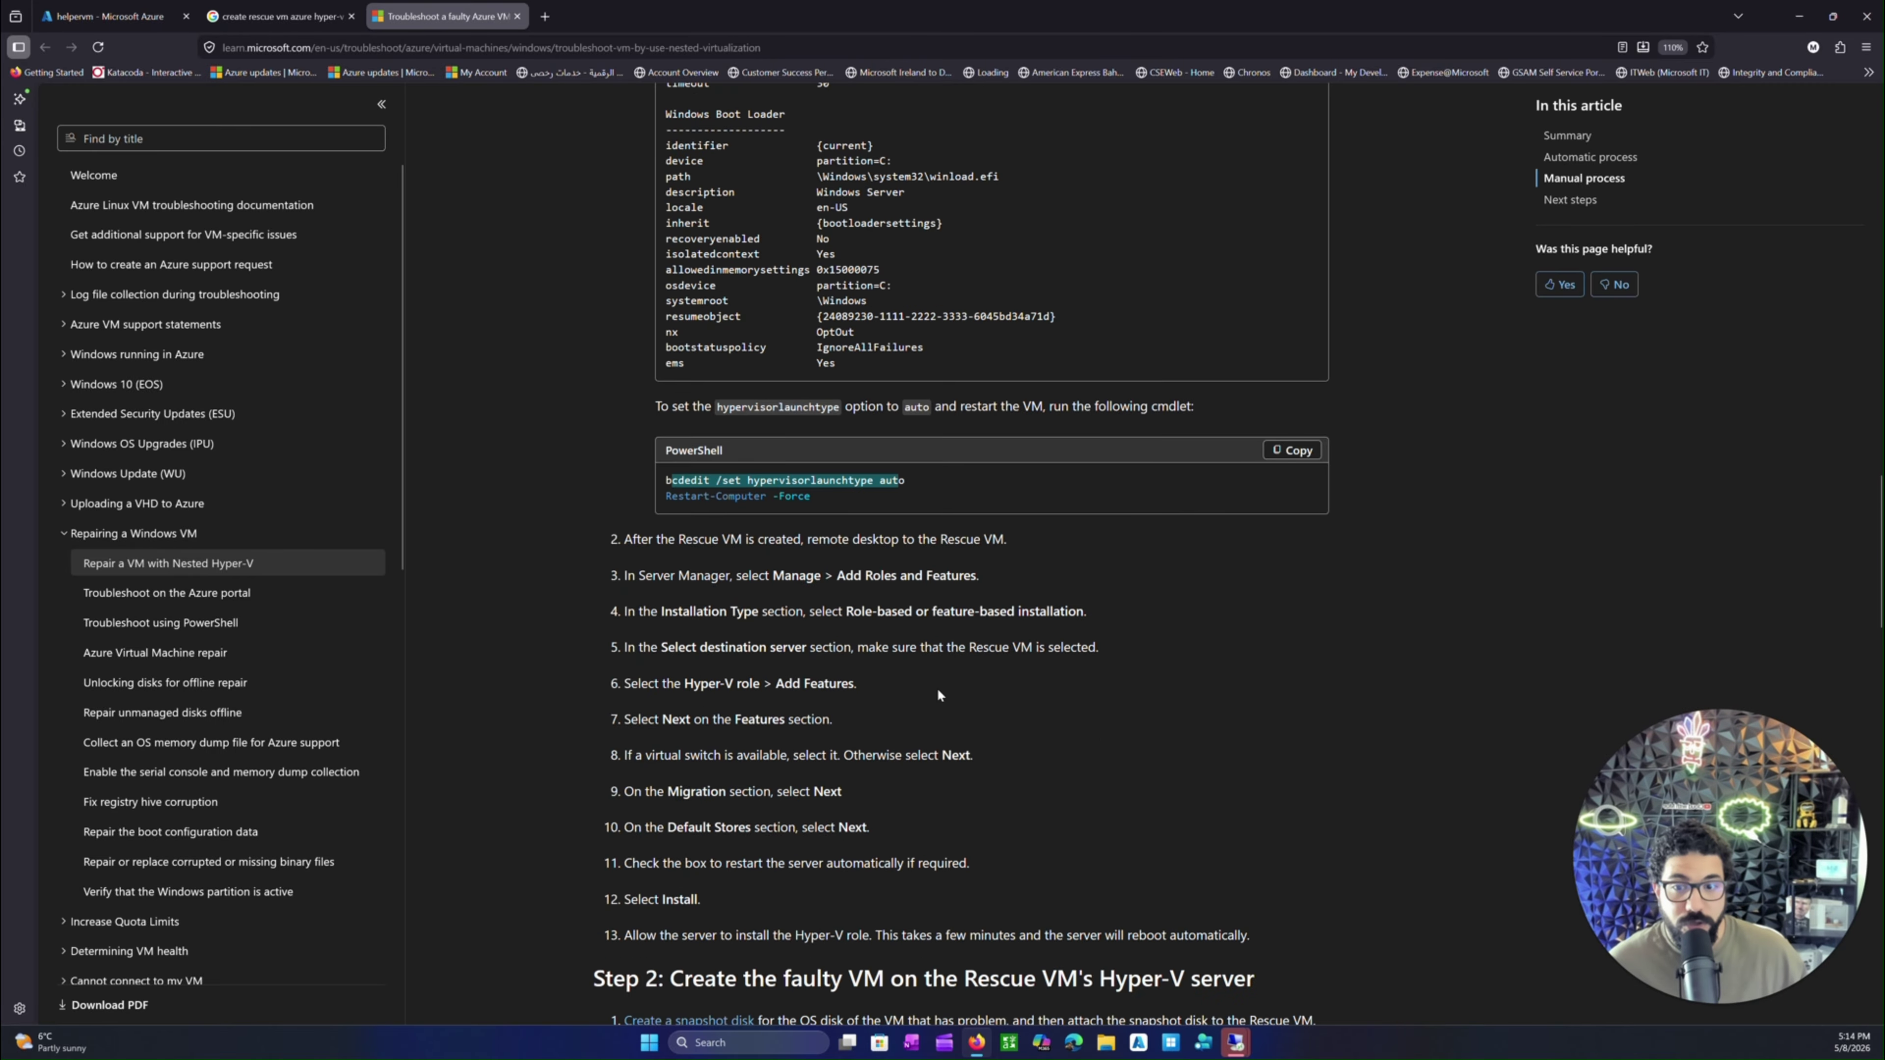
- Check the article's example sizes for nested virtualization, then compare them with helpervm's size in the Azure portal
{"action": "scroll", "coordinate": [932, 668], "scroll_direction": "up", "scroll_amount": 15}
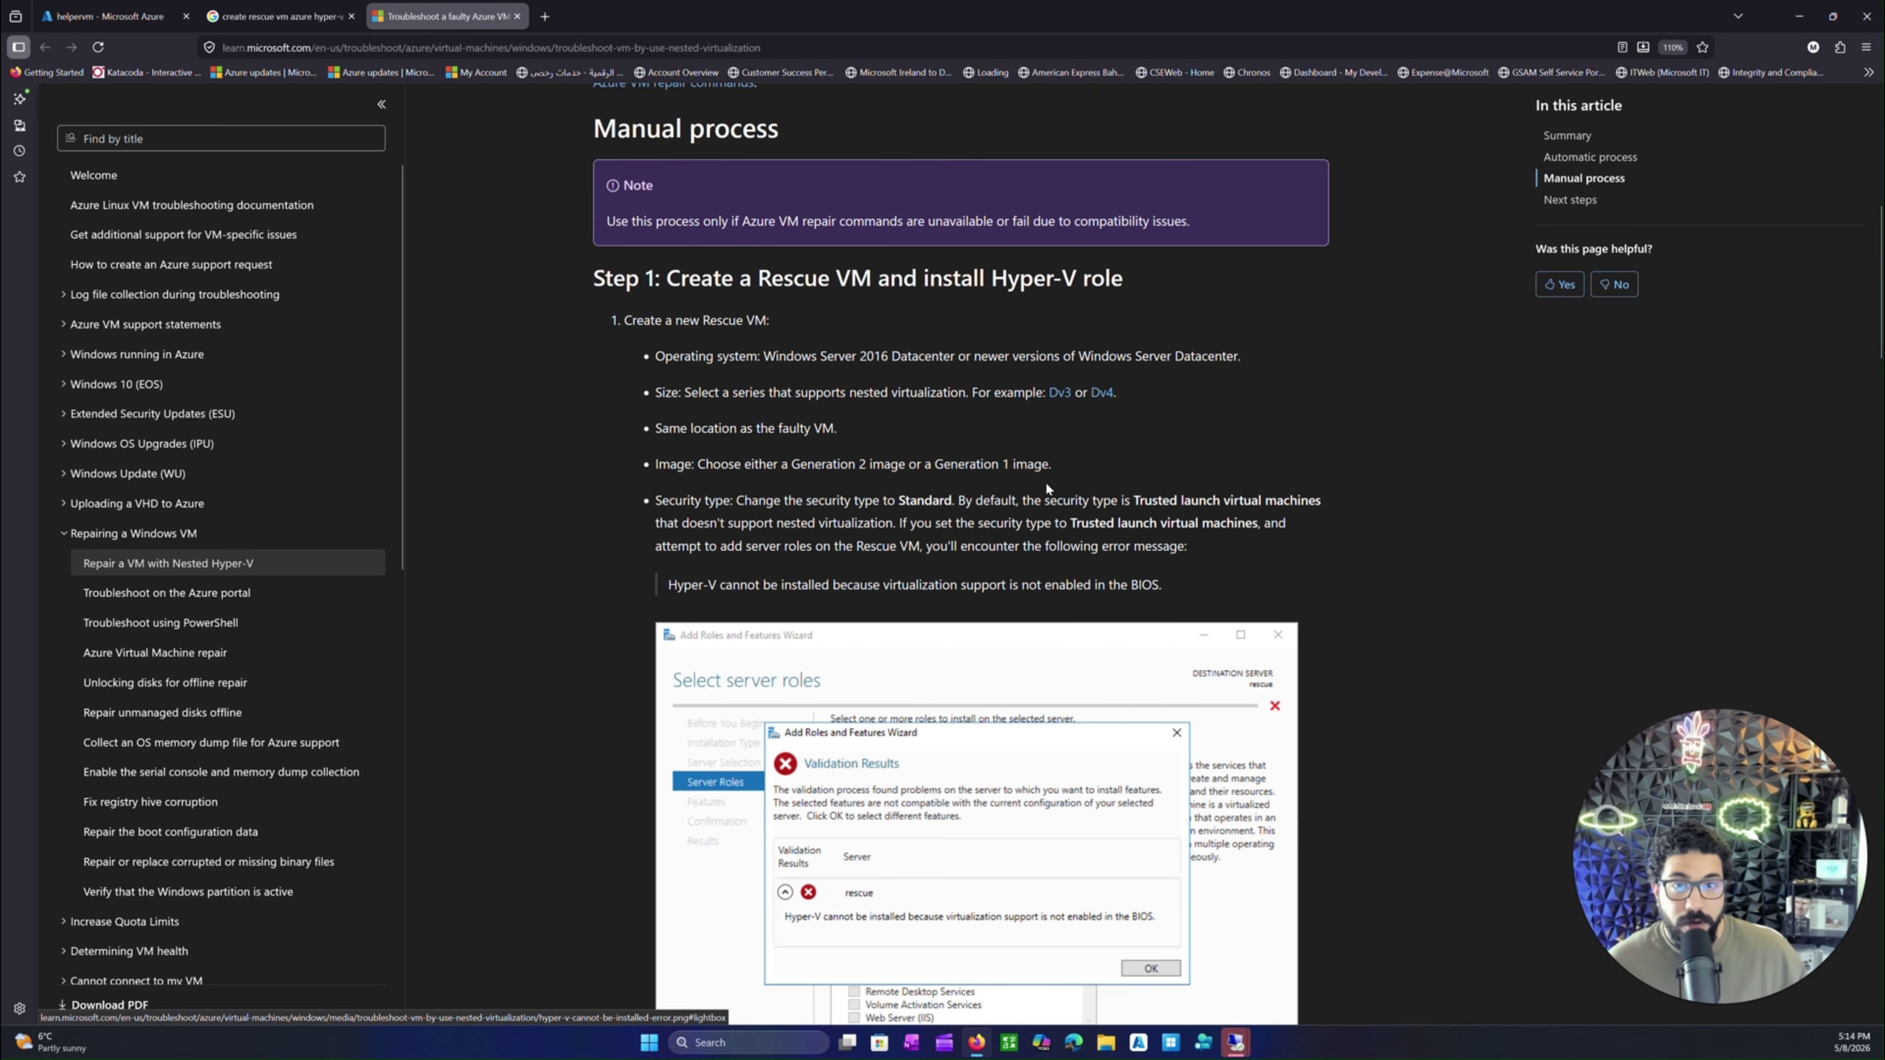
{"action": "left_click_drag", "start_coordinate": [1033, 392], "coordinate": [1150, 387]}
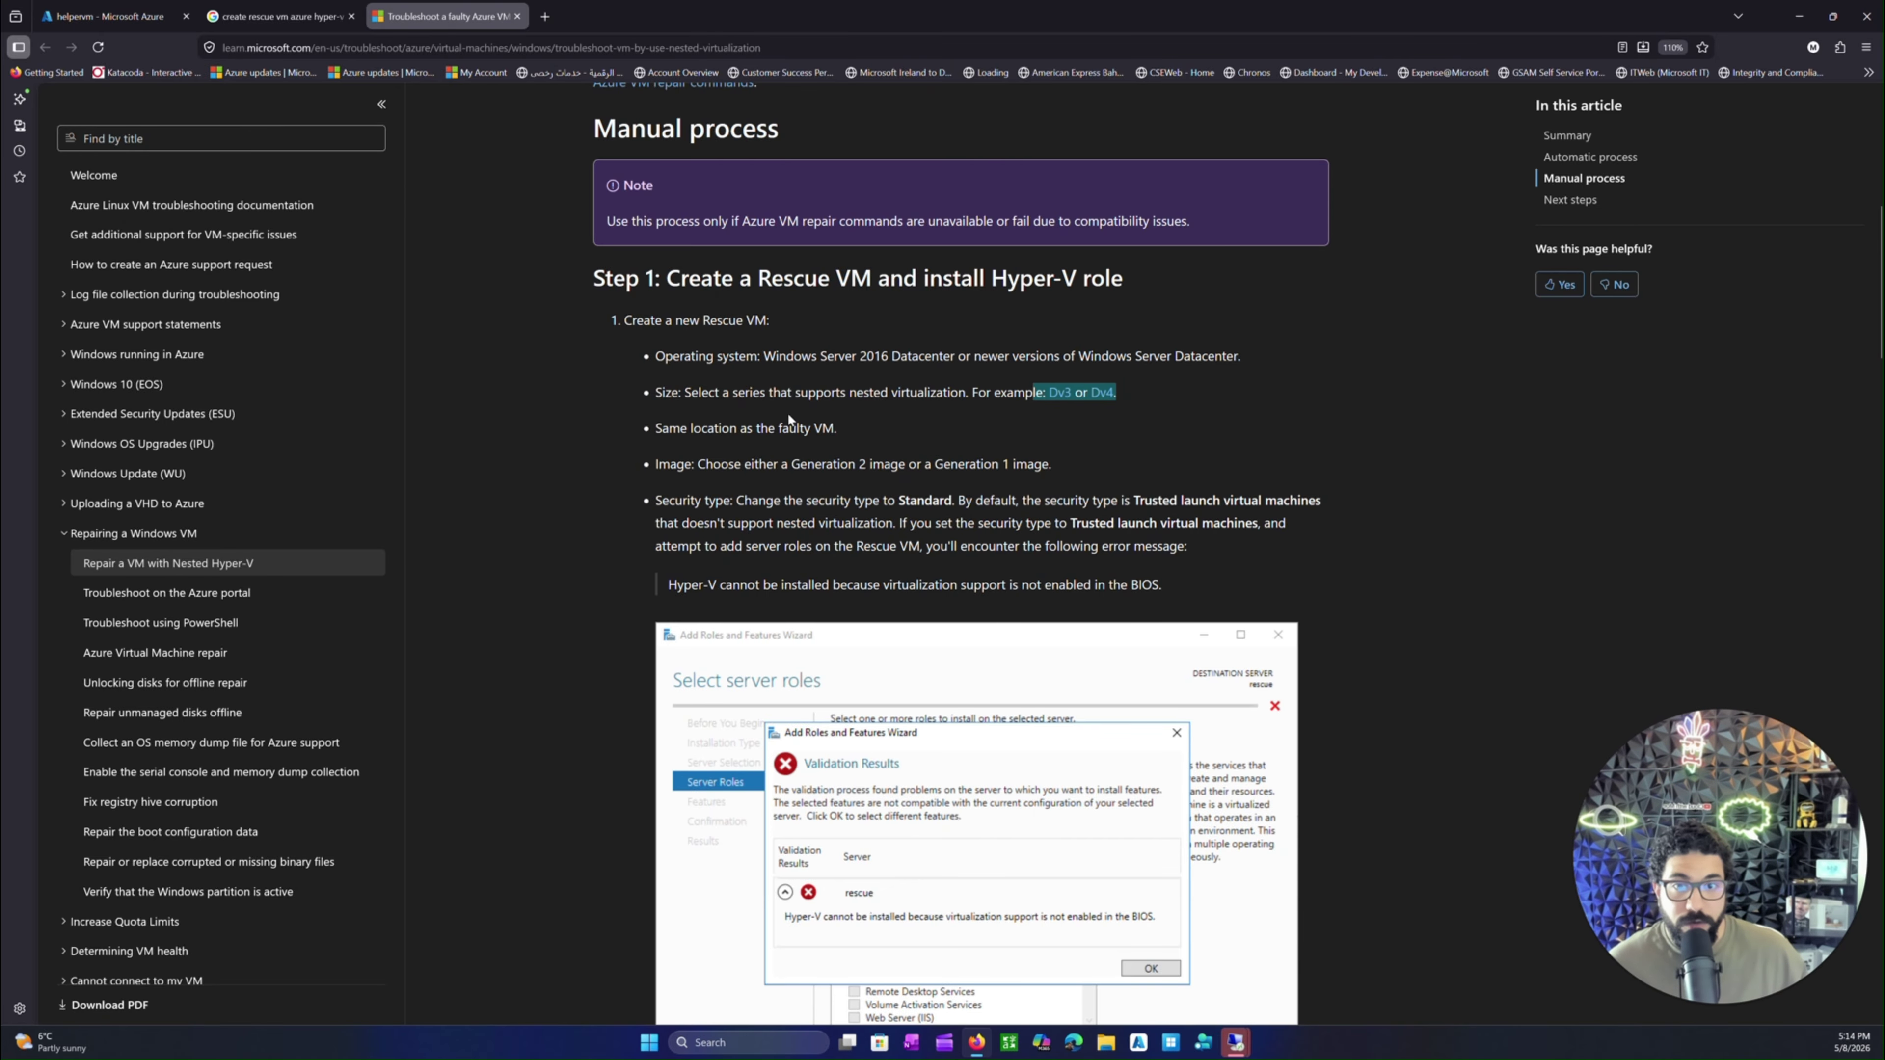
{"action": "left_click", "coordinate": [112, 15]}
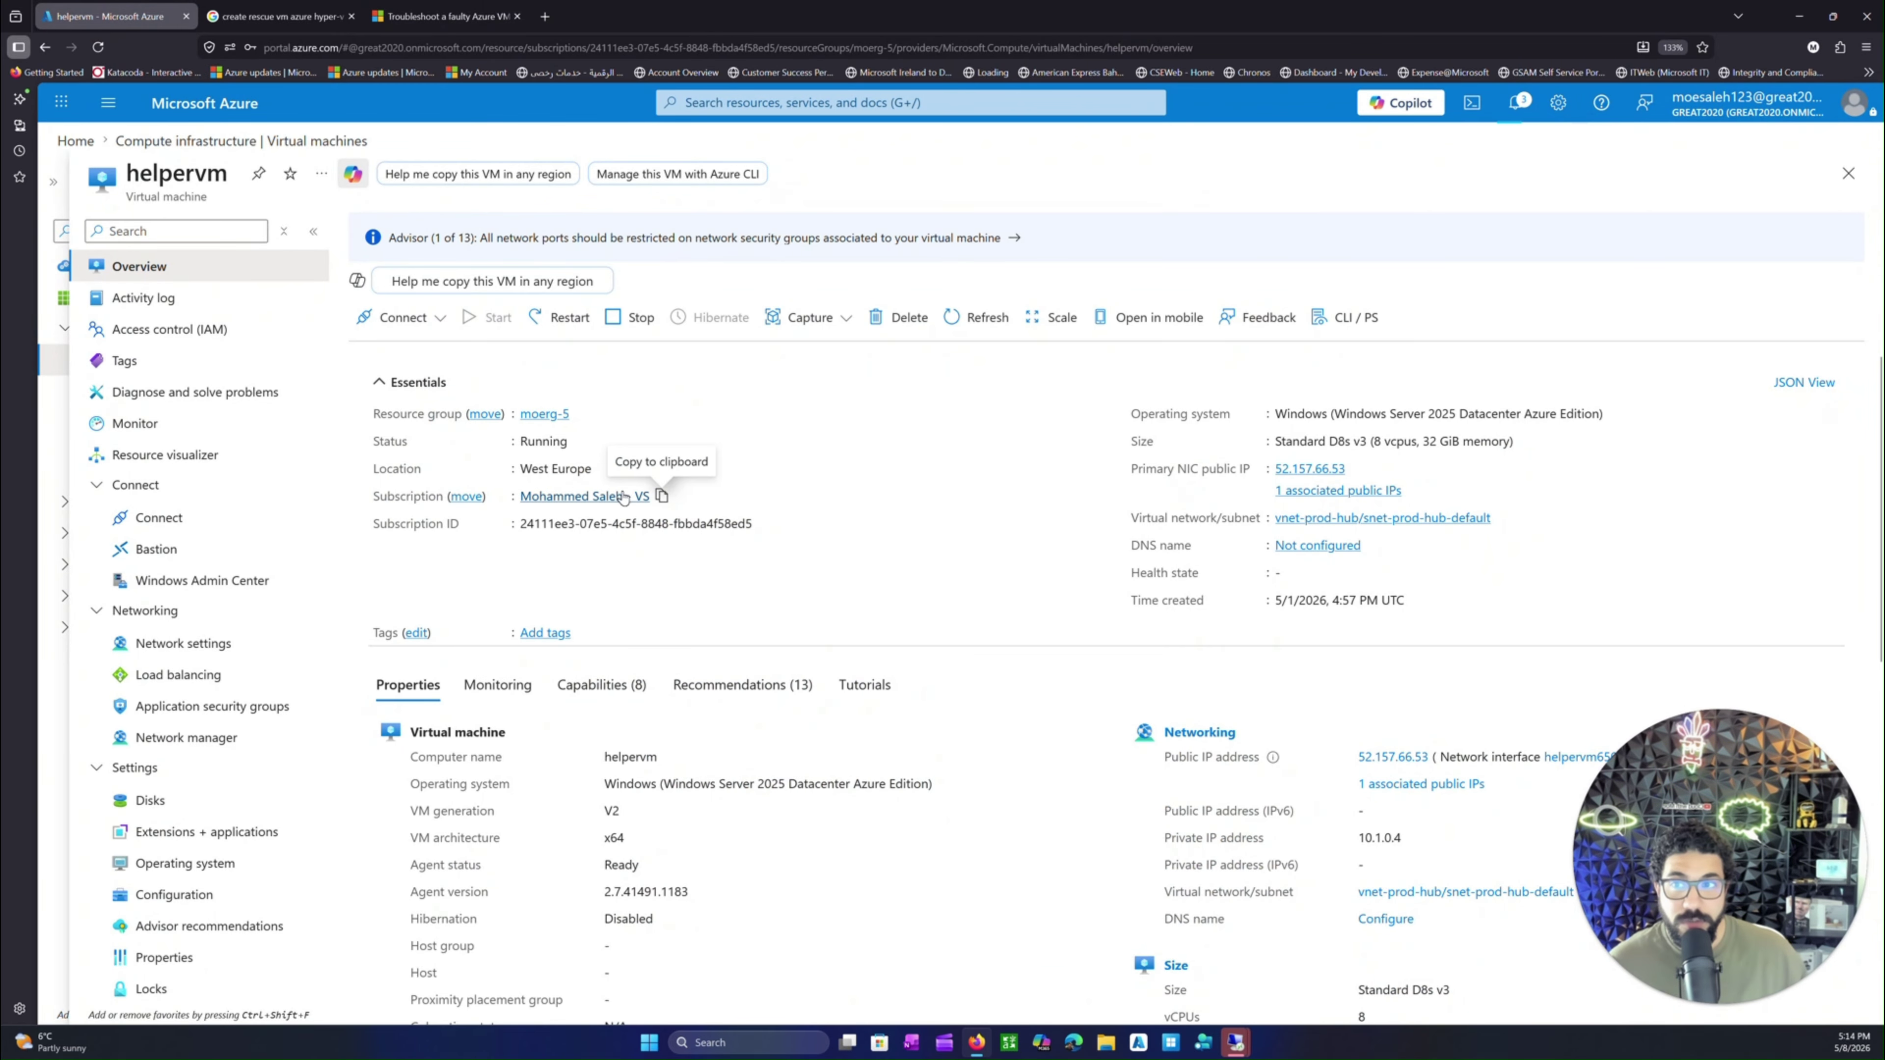
{"action": "left_click", "coordinate": [968, 327]}
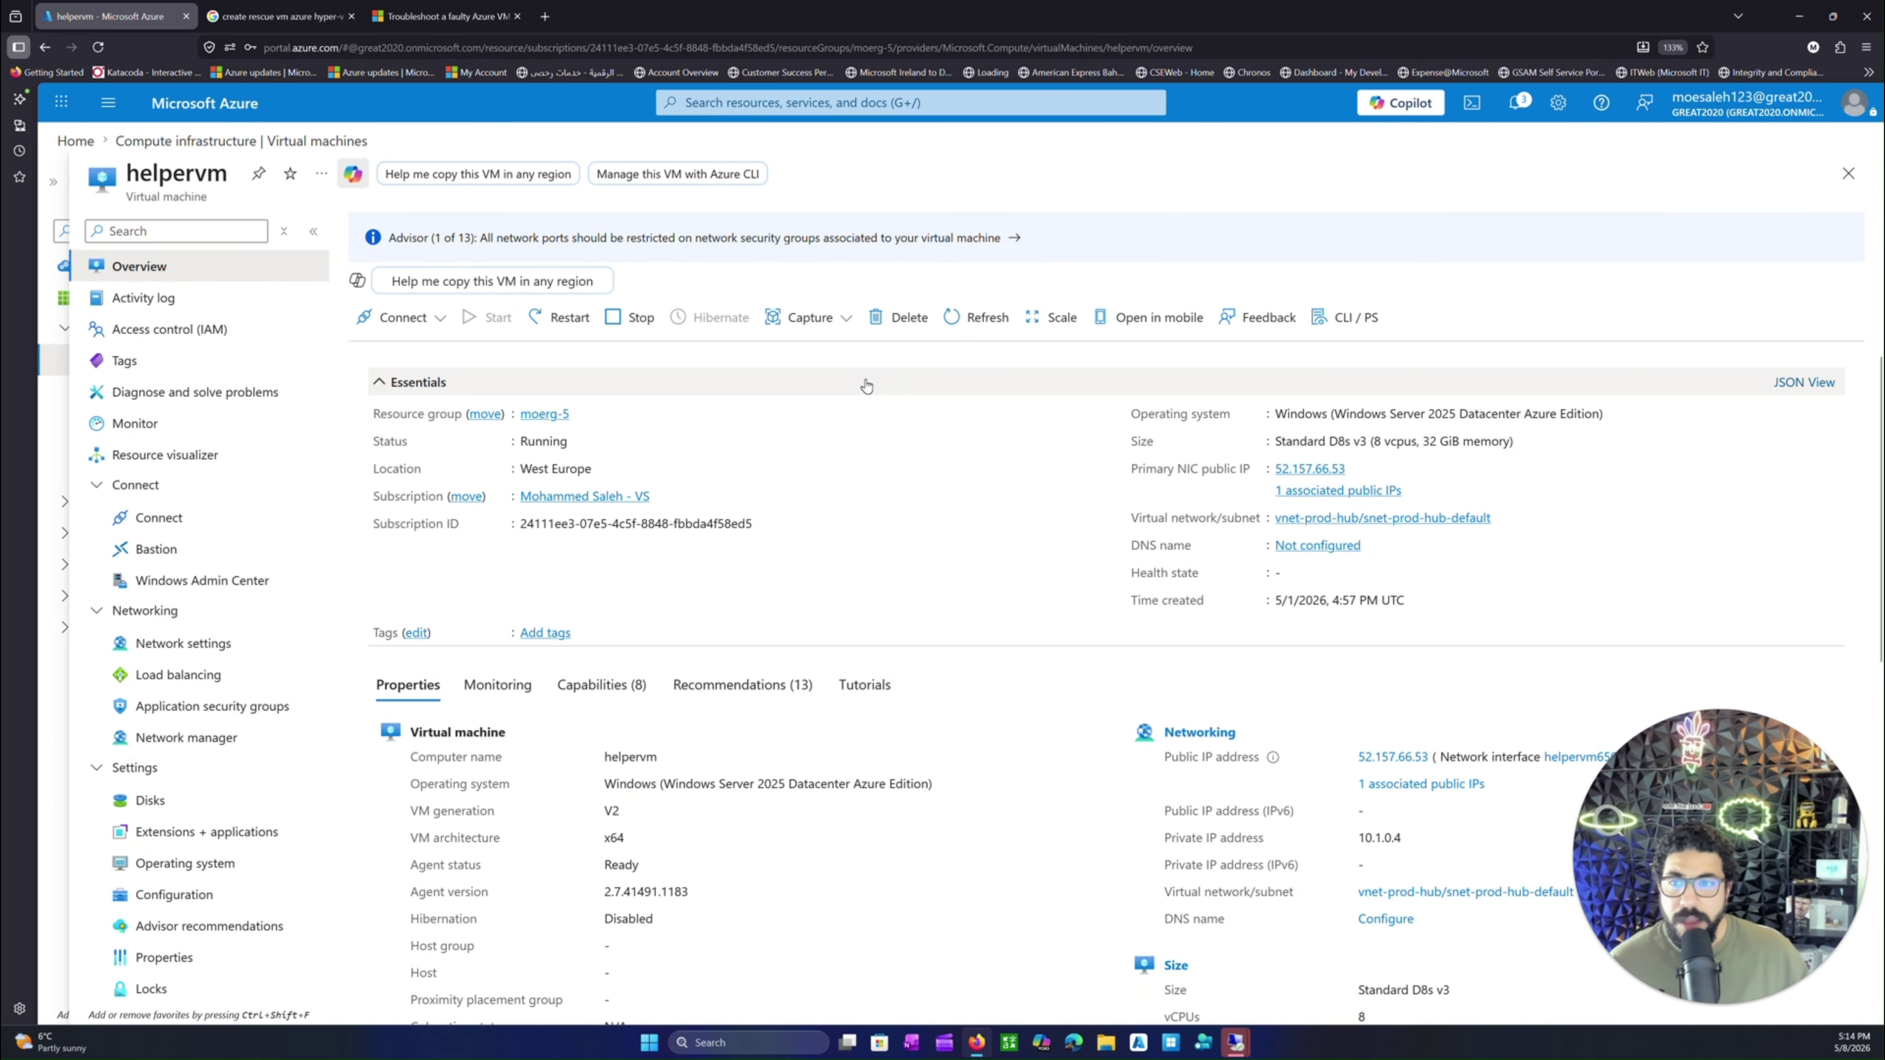
- Open the broken VM's overview from the virtual machines list at full width and check its status and the stop notification
{"action": "left_click", "coordinate": [243, 142]}
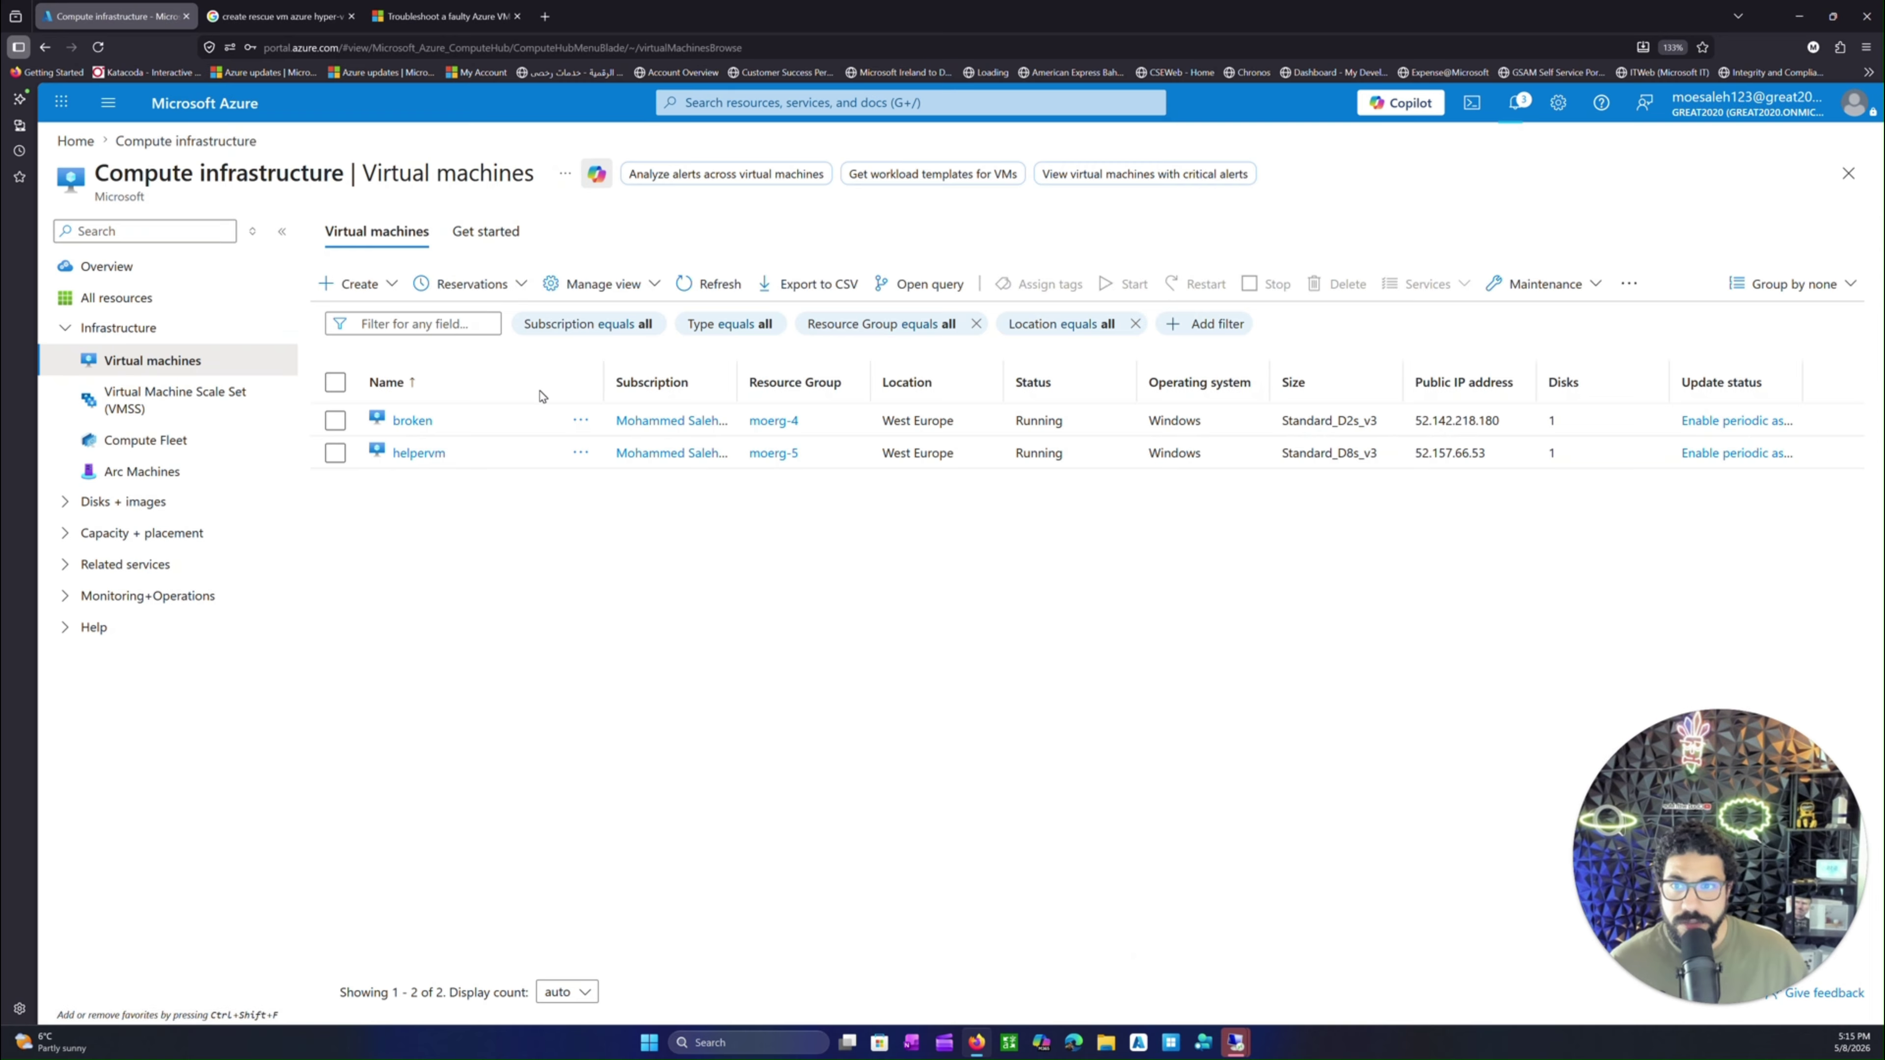
{"action": "left_click", "coordinate": [412, 420]}
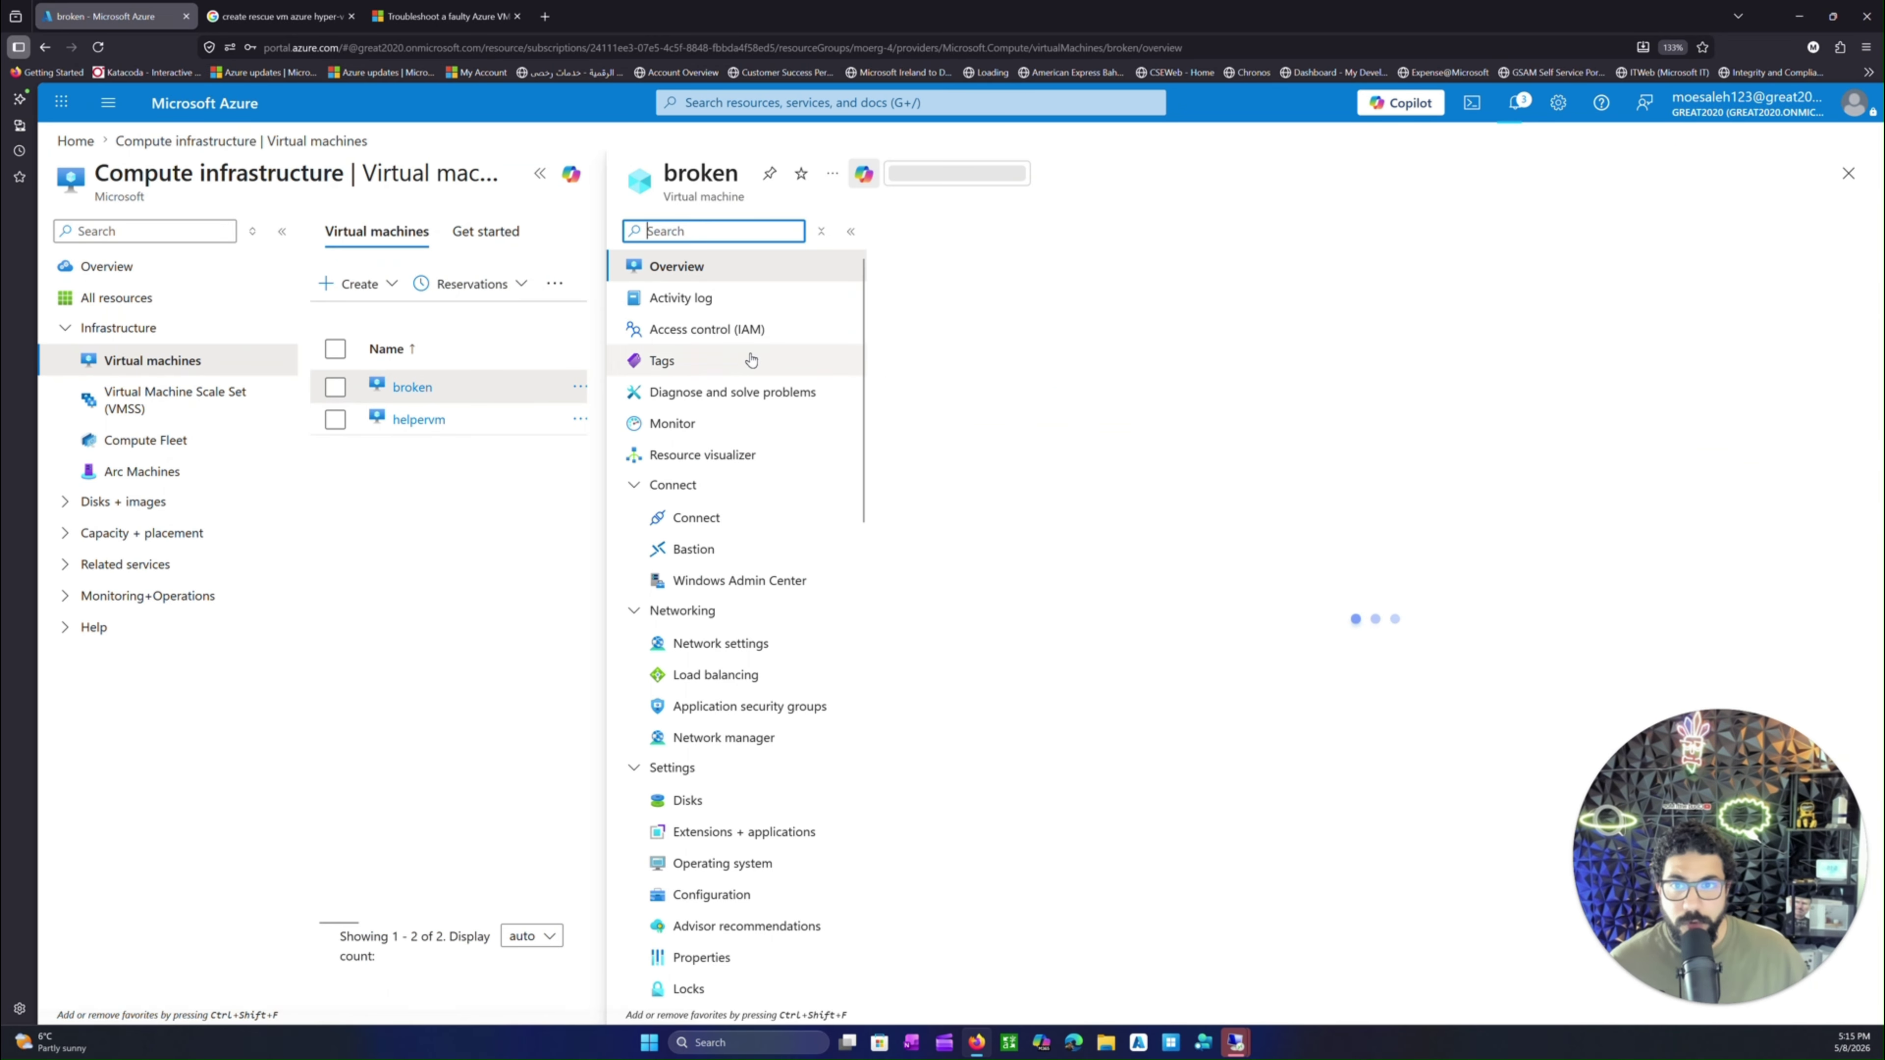
{"action": "left_click", "coordinate": [541, 175]}
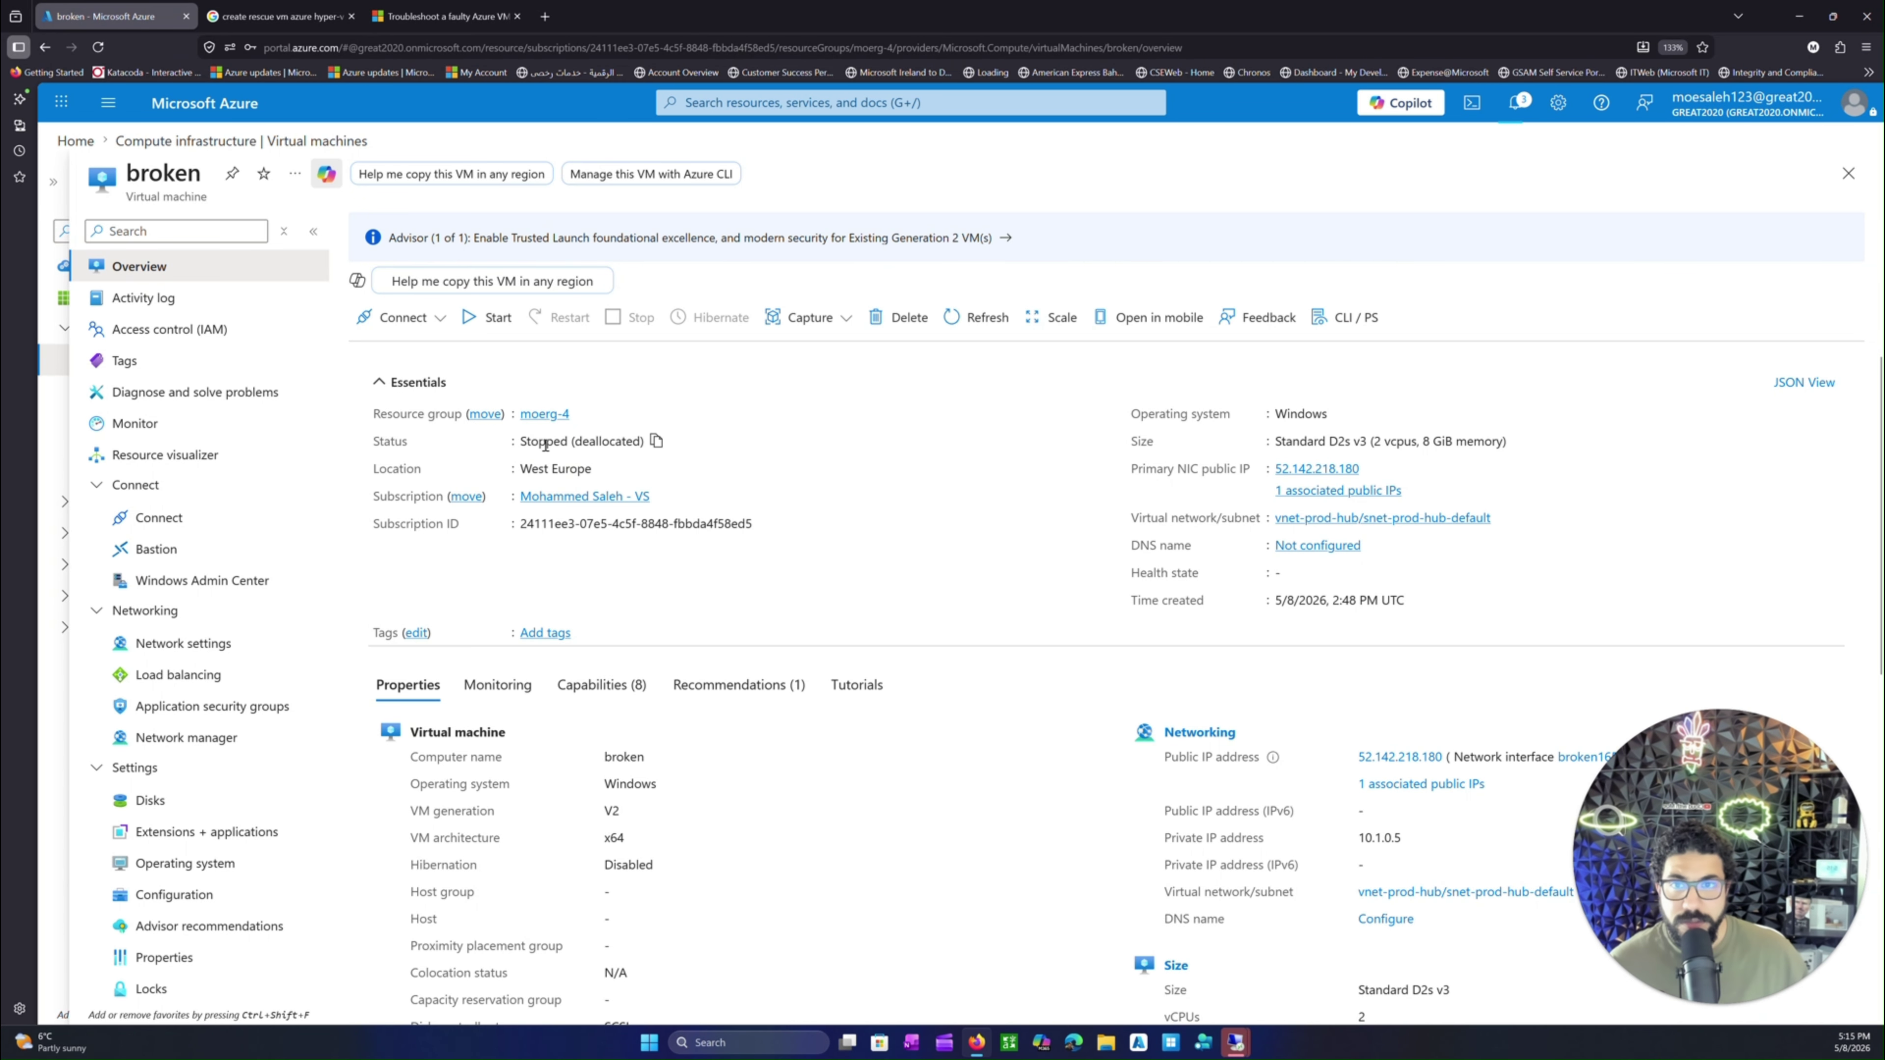
{"action": "left_click", "coordinate": [1514, 108]}
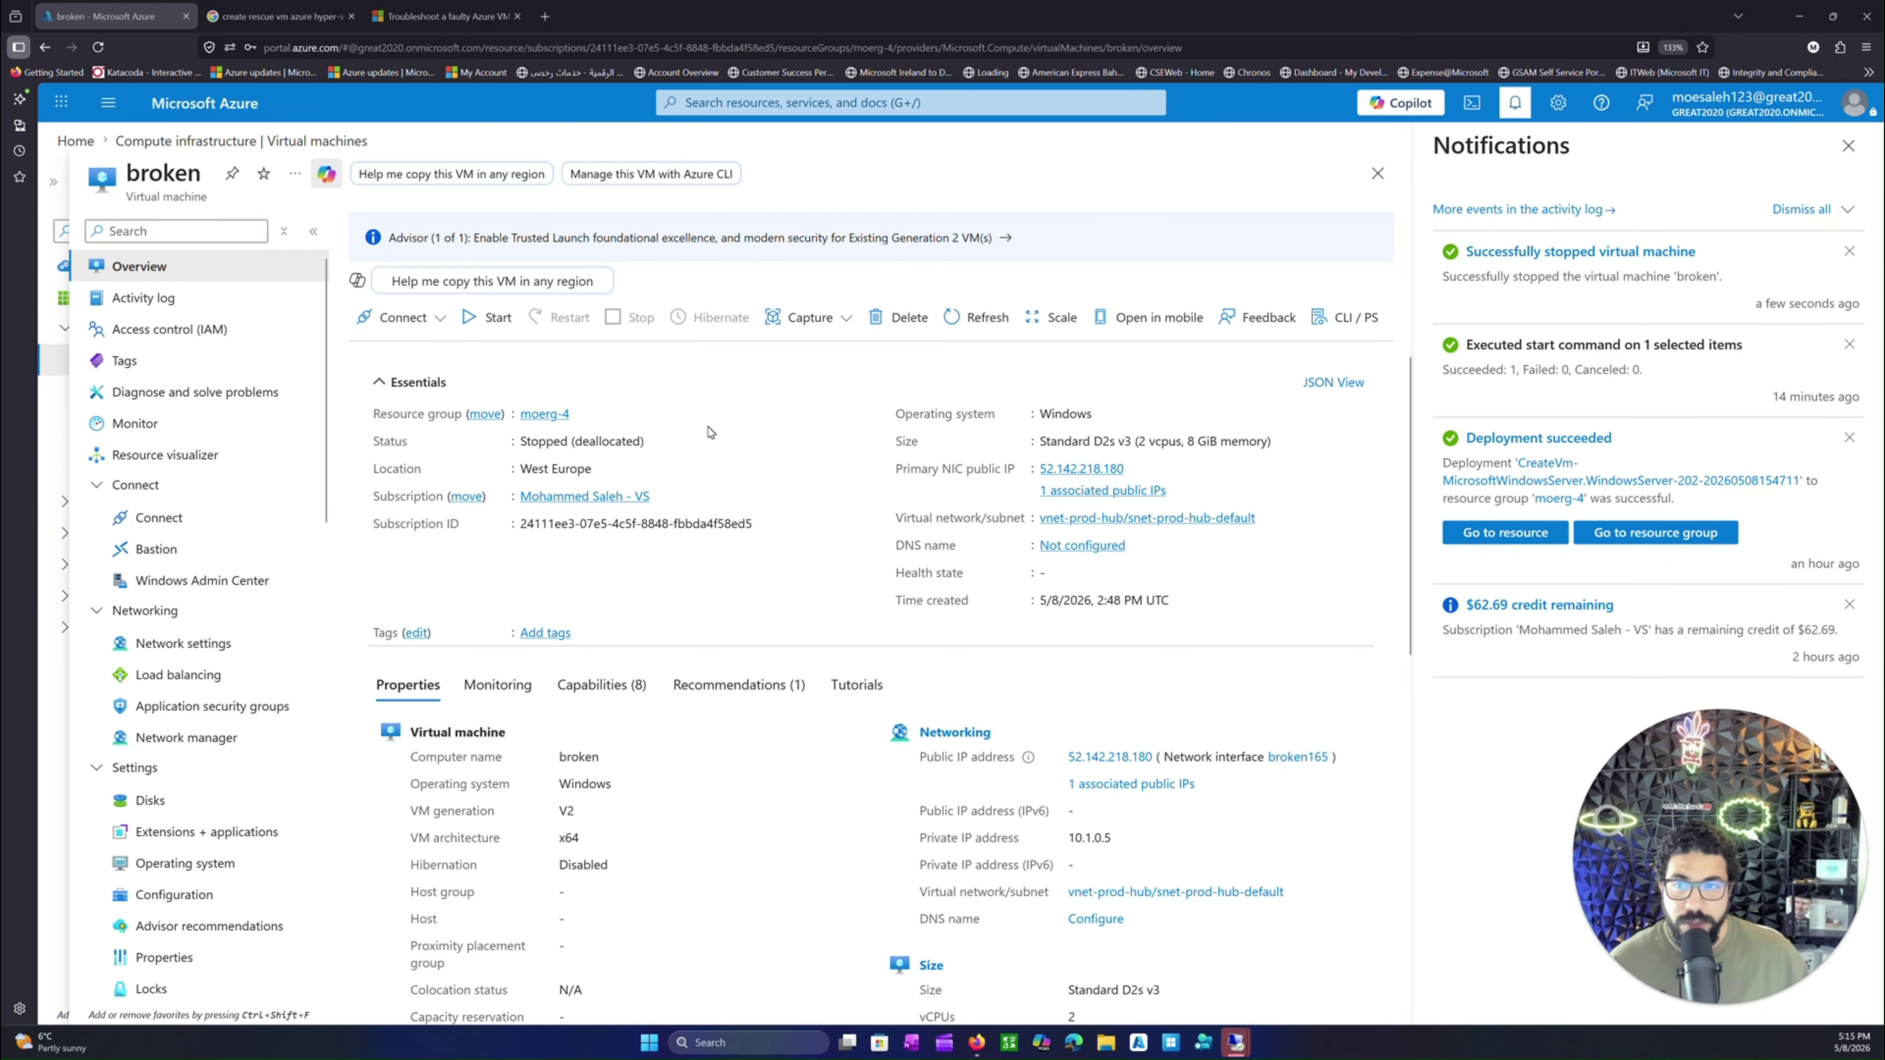
{"action": "left_click_drag", "start_coordinate": [520, 441], "coordinate": [602, 442]}
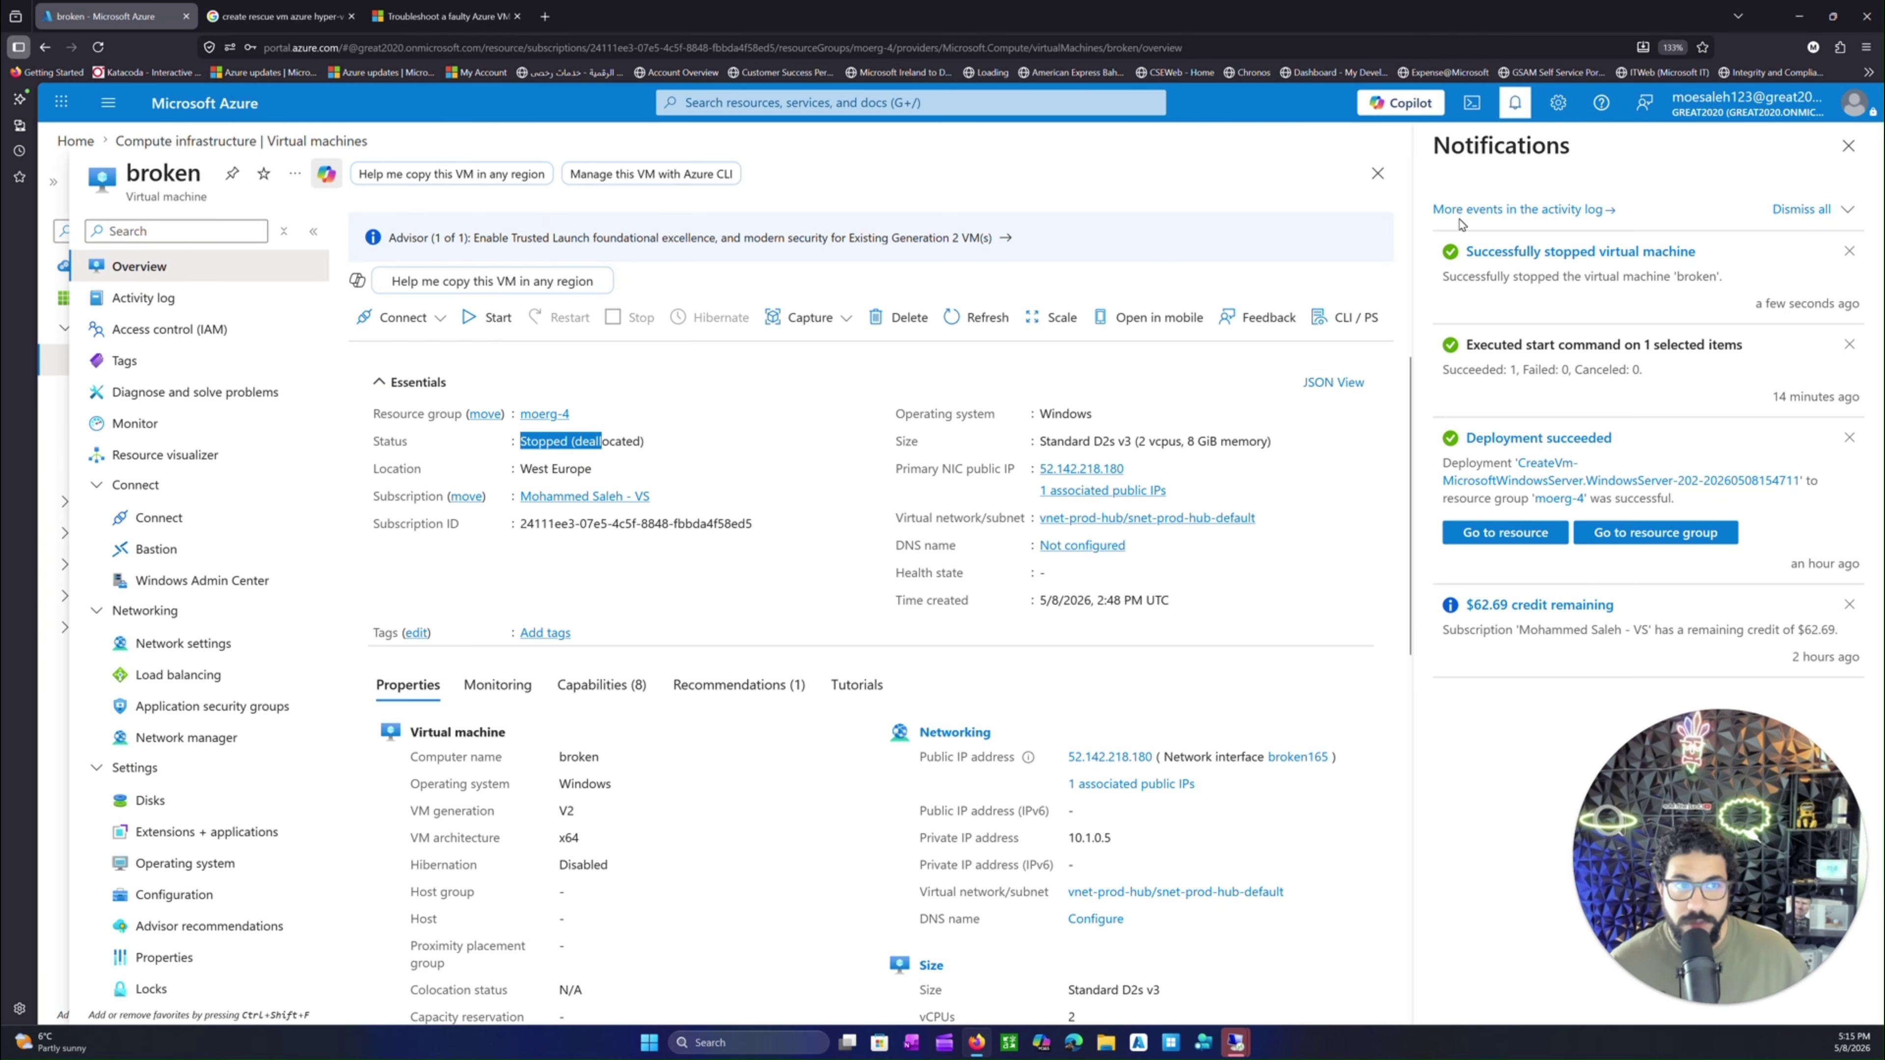
{"action": "left_click", "coordinate": [1841, 149]}
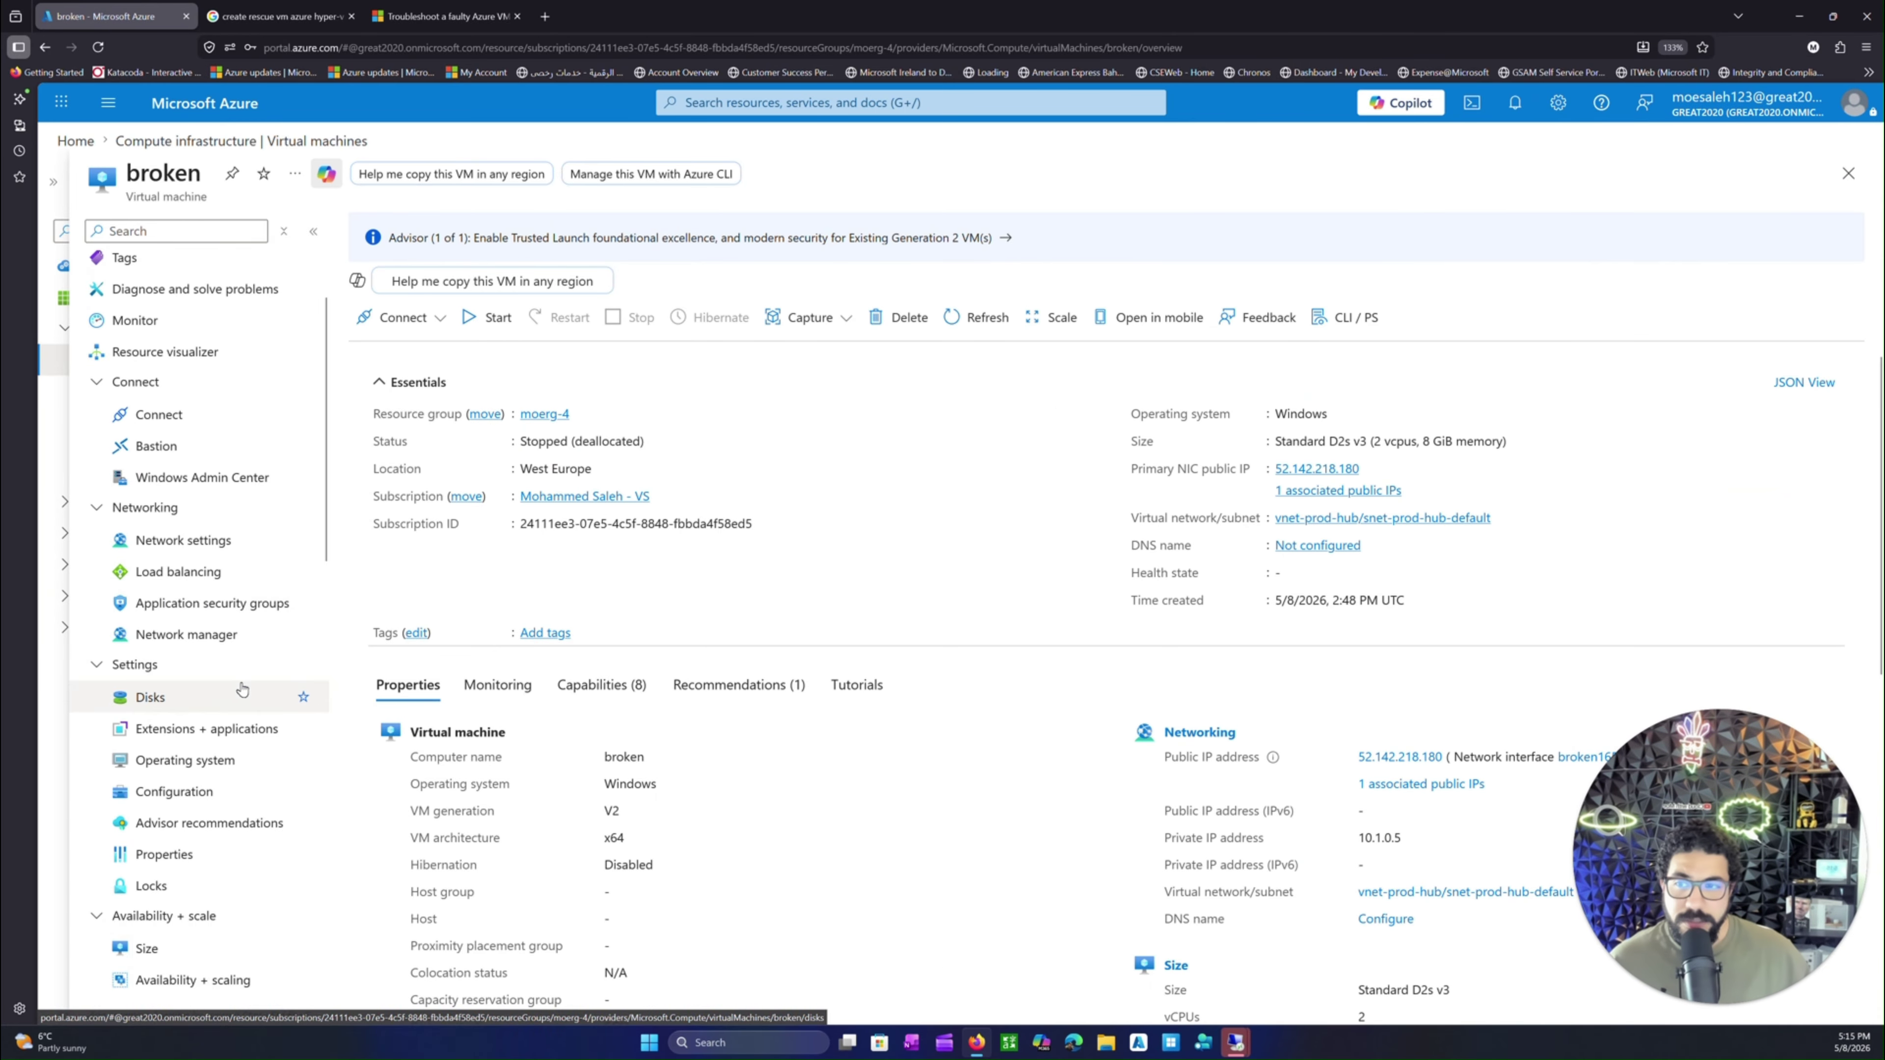
- Open the Disks settings of the broken VM
{"action": "scroll", "coordinate": [171, 683], "scroll_direction": "down", "scroll_amount": 1}
{"action": "left_click", "coordinate": [167, 696]}
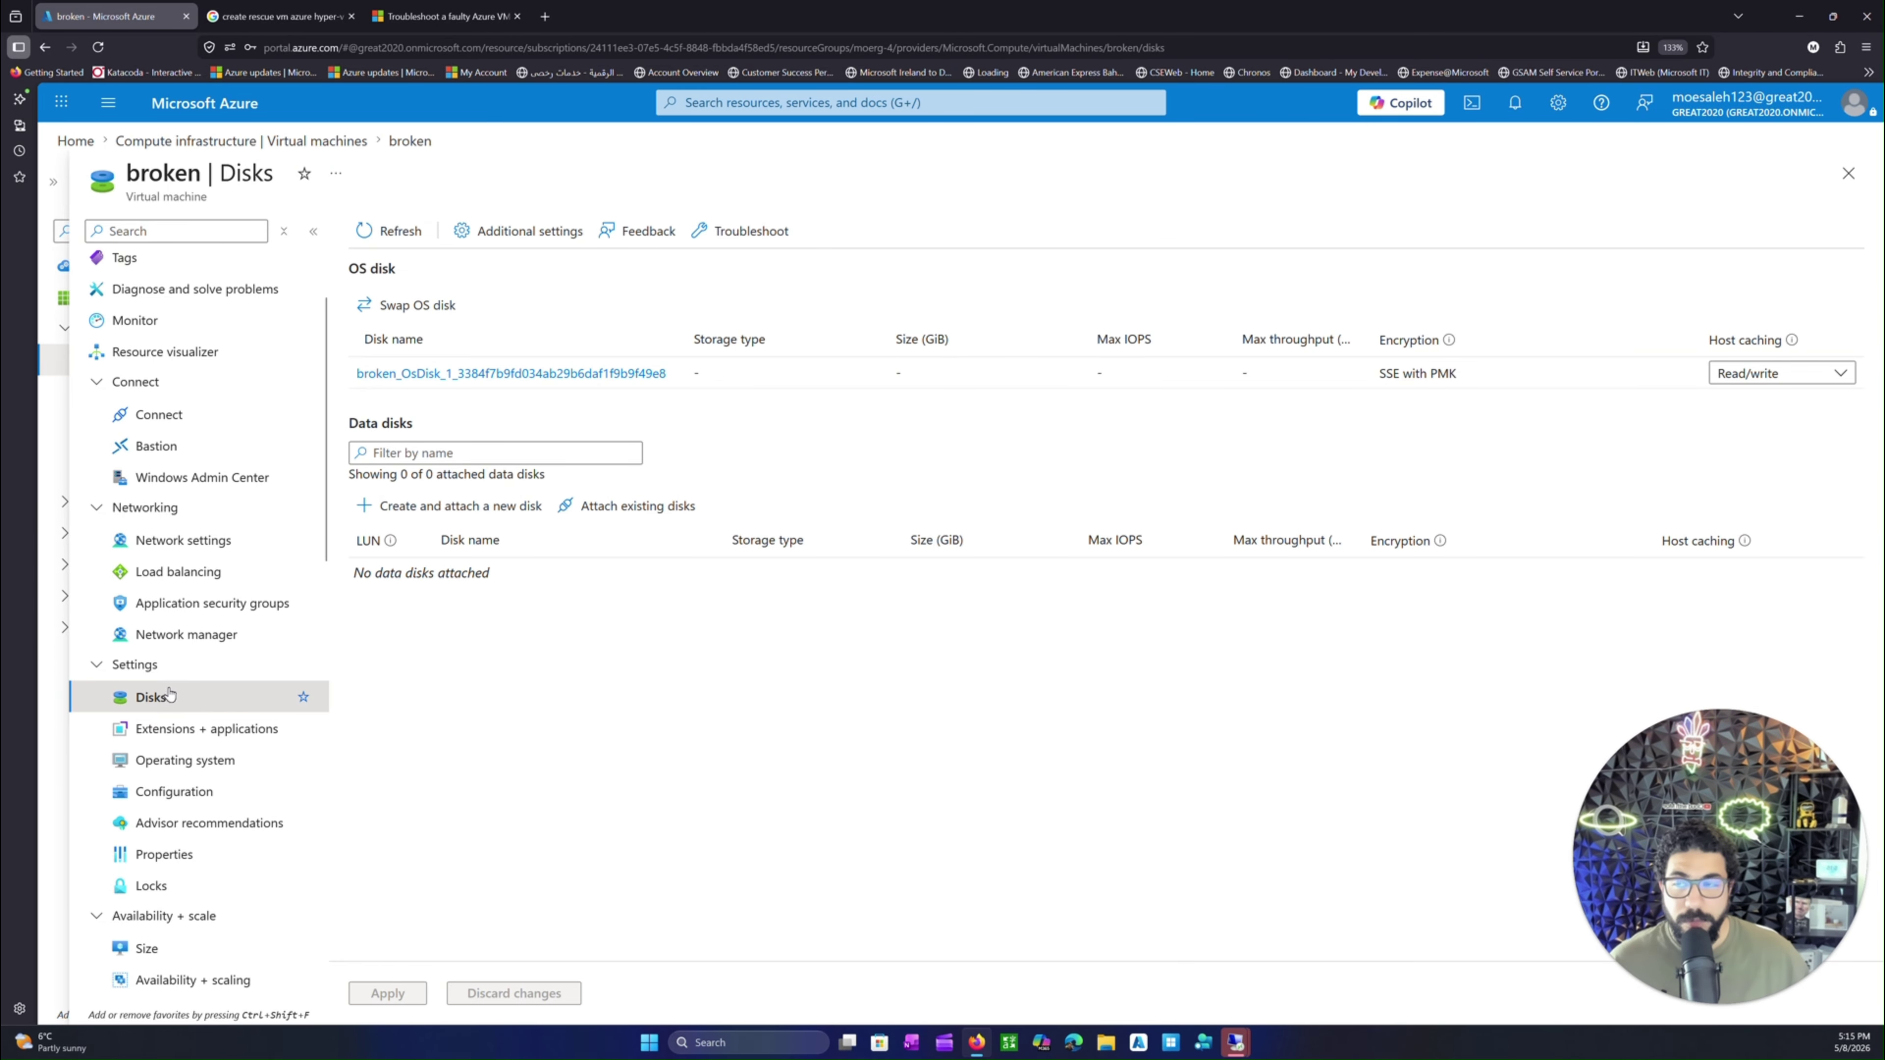
{"action": "scroll", "coordinate": [201, 631], "scroll_direction": "up", "scroll_amount": 2}
- Read Step 2 of the nested virtualization article, checking the instructions for snapshotting the faulty OS disk and creating the Hyper-V VM
{"action": "left_click", "coordinate": [445, 16]}
{"action": "scroll", "coordinate": [814, 569], "scroll_direction": "down", "scroll_amount": 5}
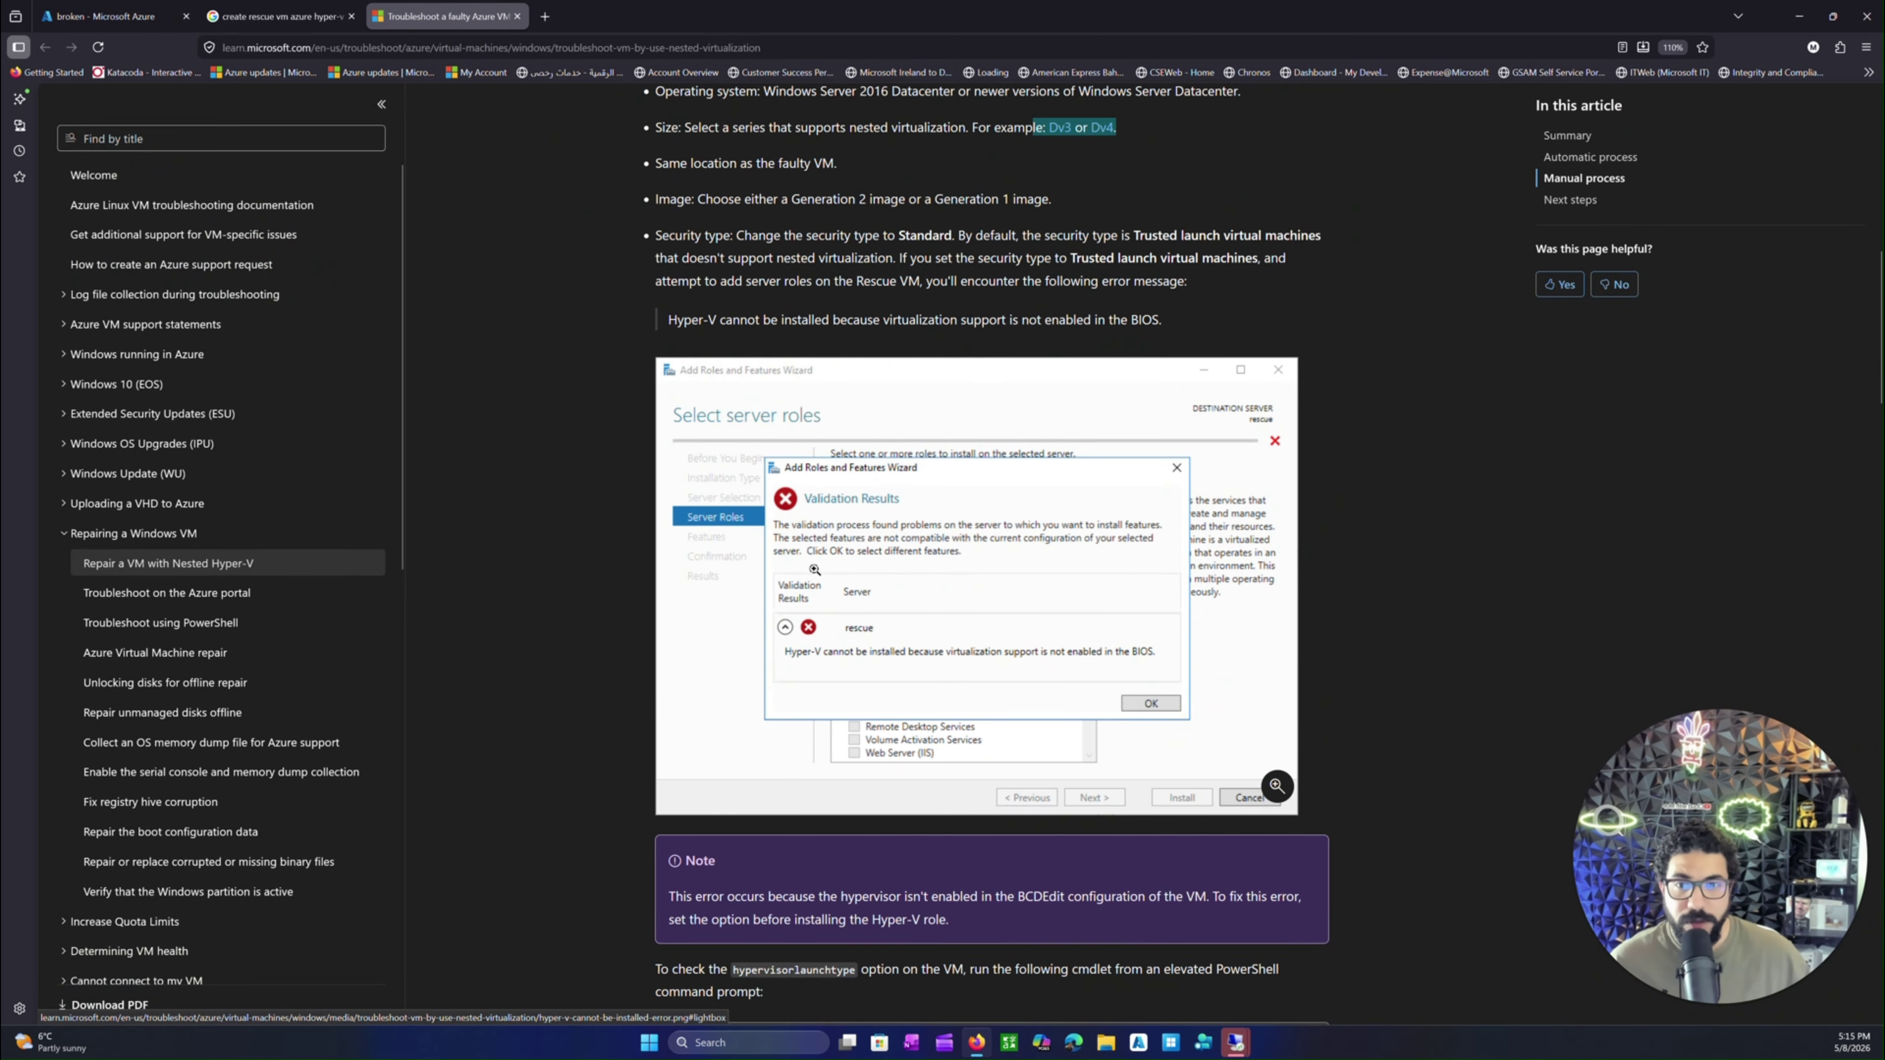
{"action": "scroll", "coordinate": [814, 569], "scroll_direction": "down", "scroll_amount": 15}
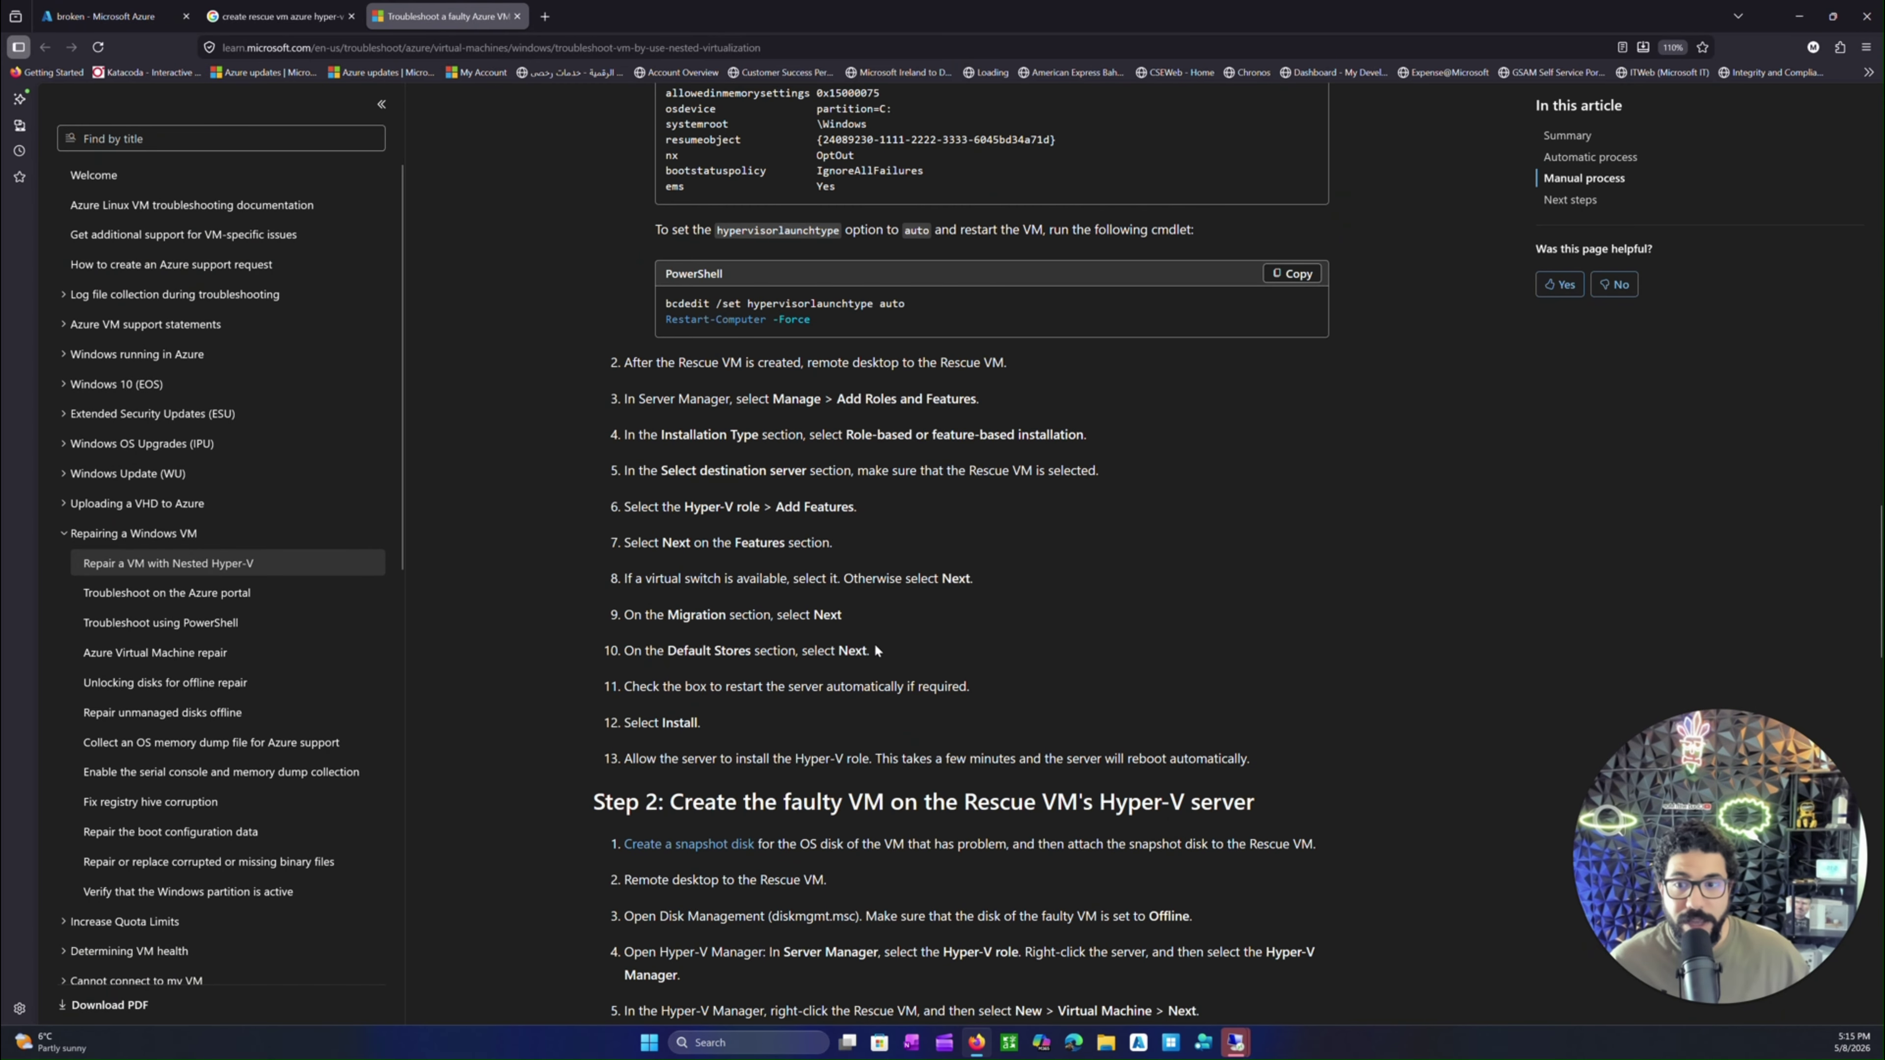
{"action": "scroll", "coordinate": [864, 650], "scroll_direction": "down", "scroll_amount": 3}
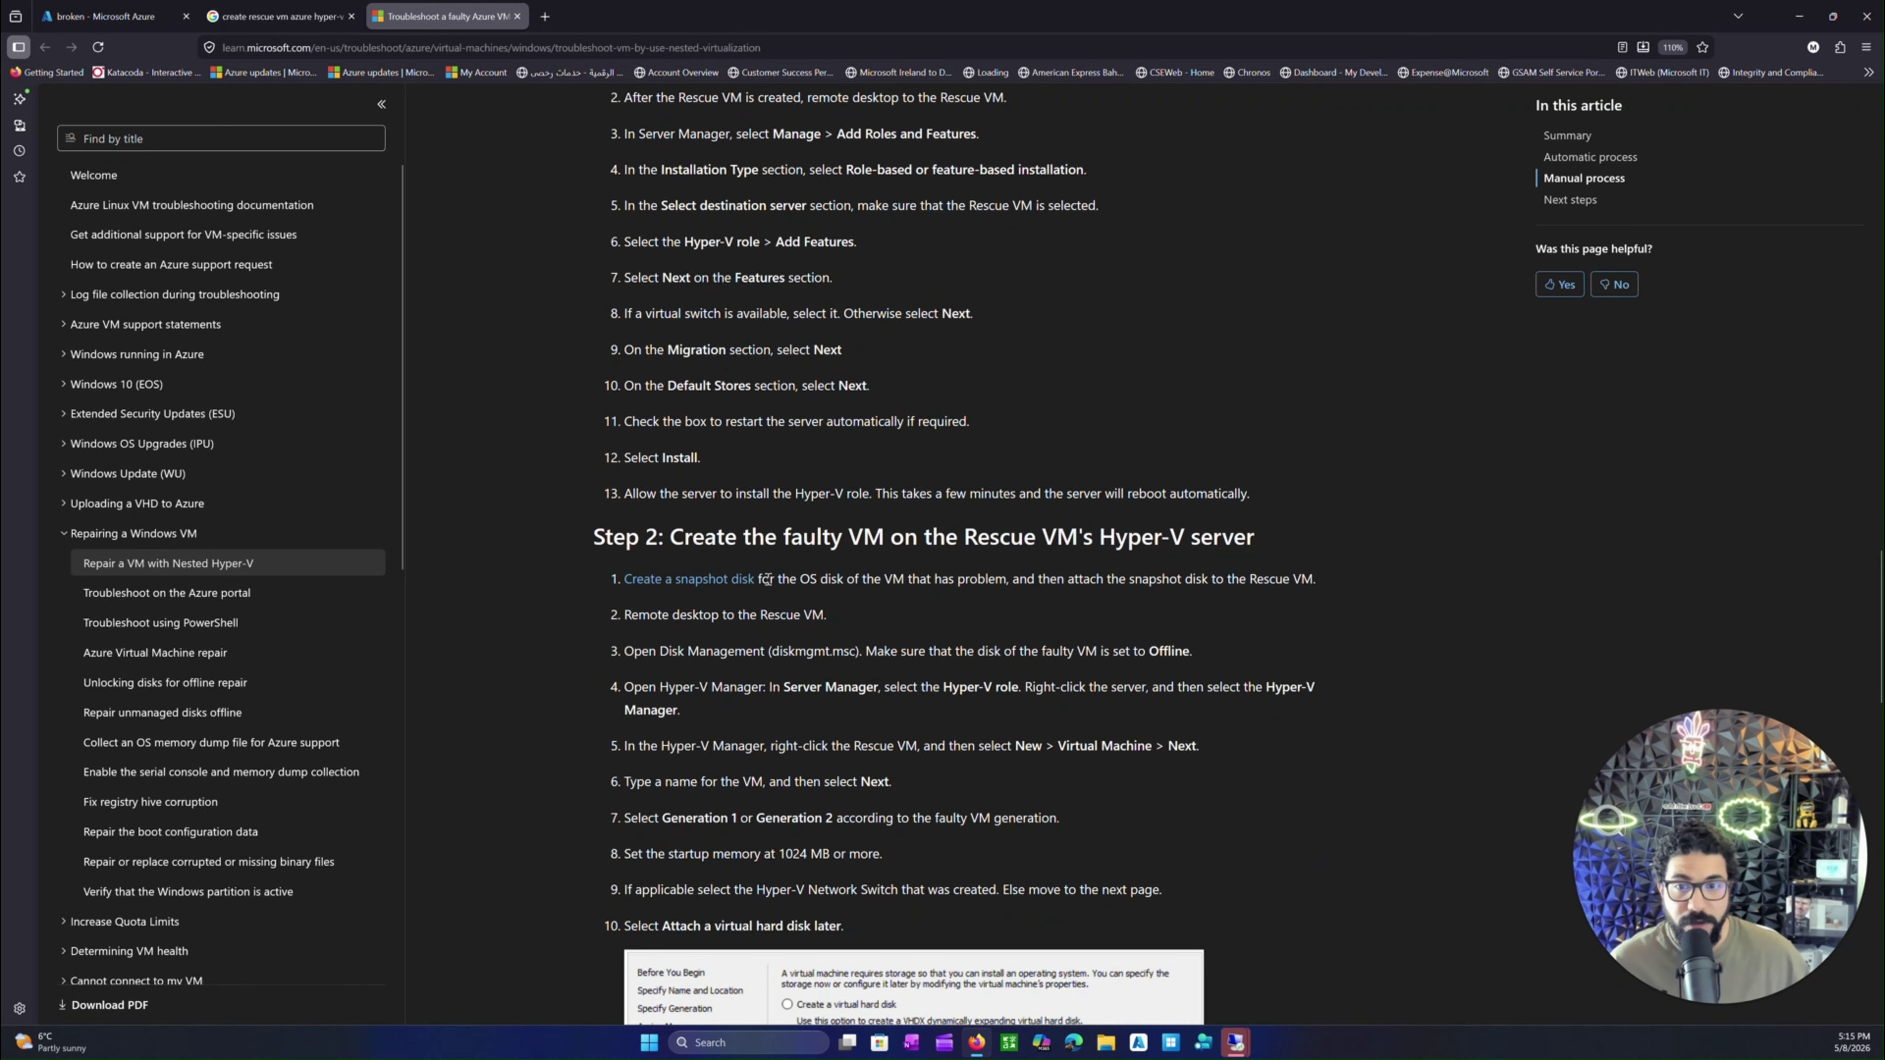
{"action": "left_click_drag", "start_coordinate": [780, 578], "coordinate": [1025, 569]}
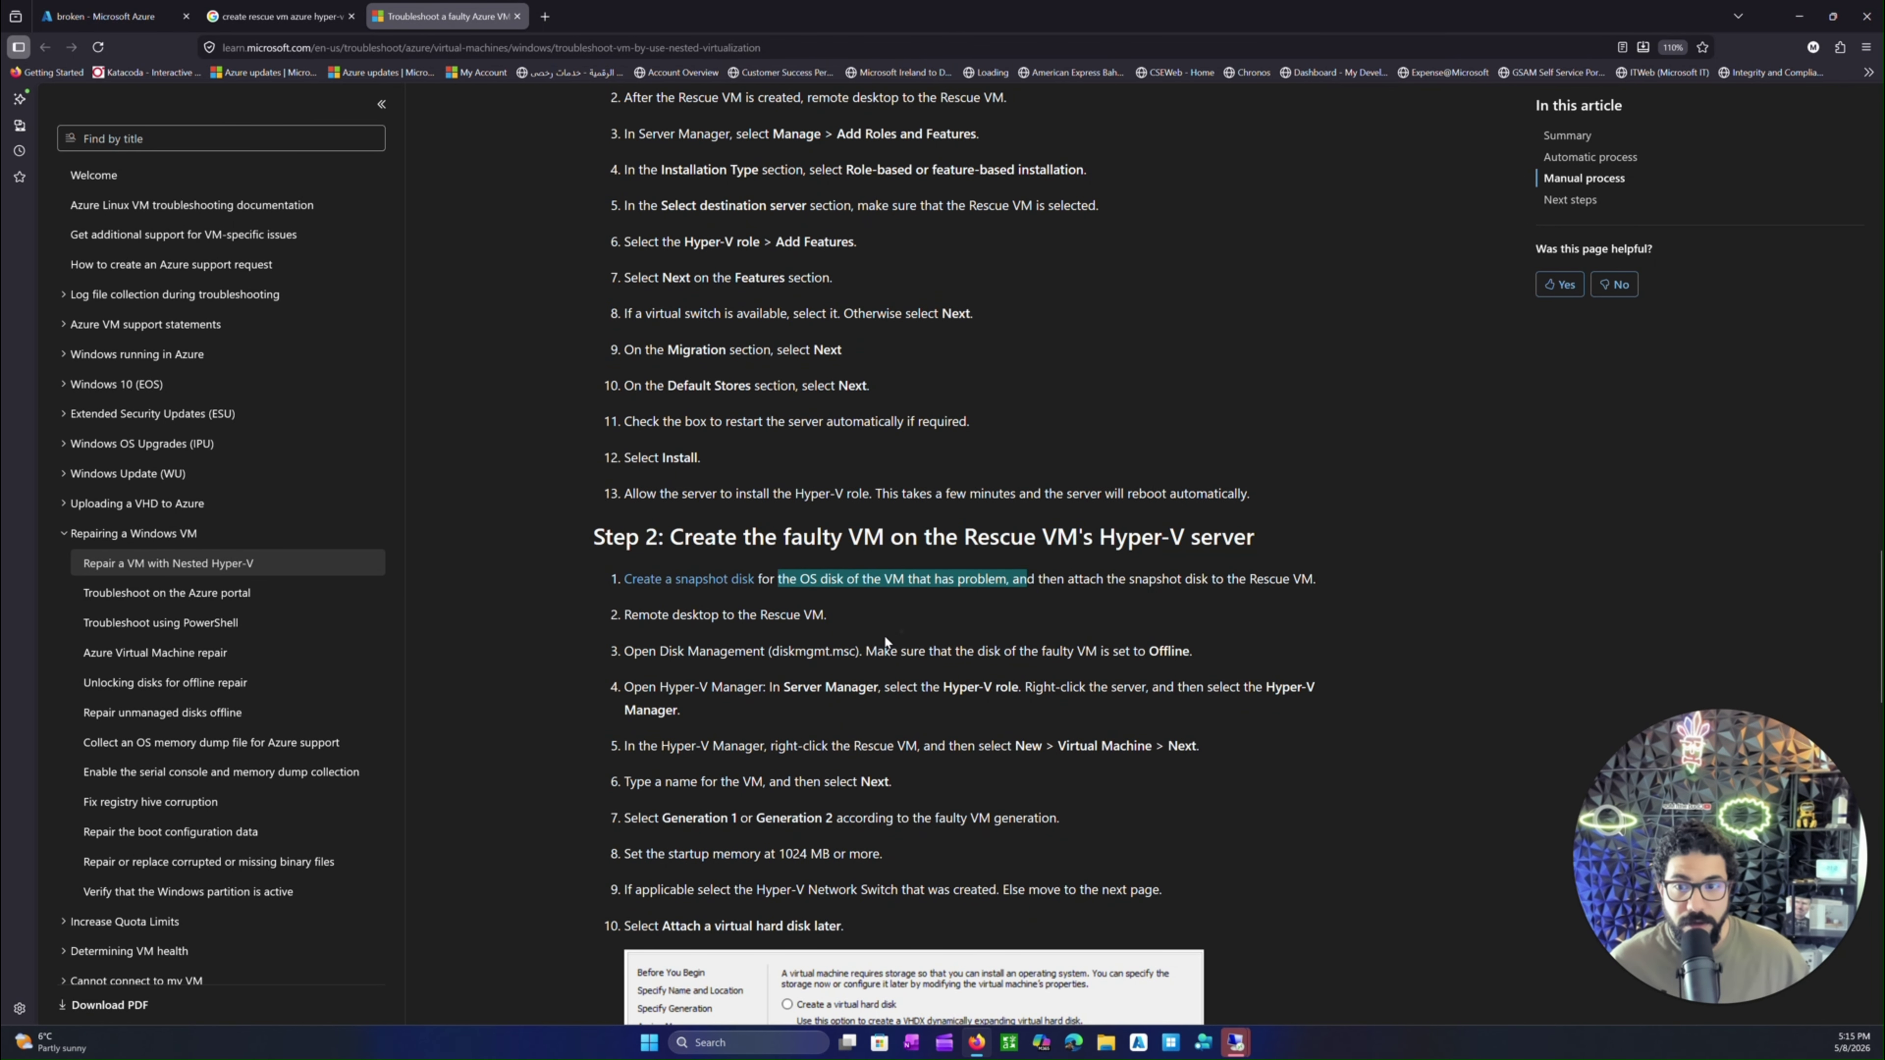
{"action": "scroll", "coordinate": [884, 634], "scroll_direction": "down", "scroll_amount": 1}
{"action": "scroll", "coordinate": [884, 634], "scroll_direction": "down", "scroll_amount": 1}
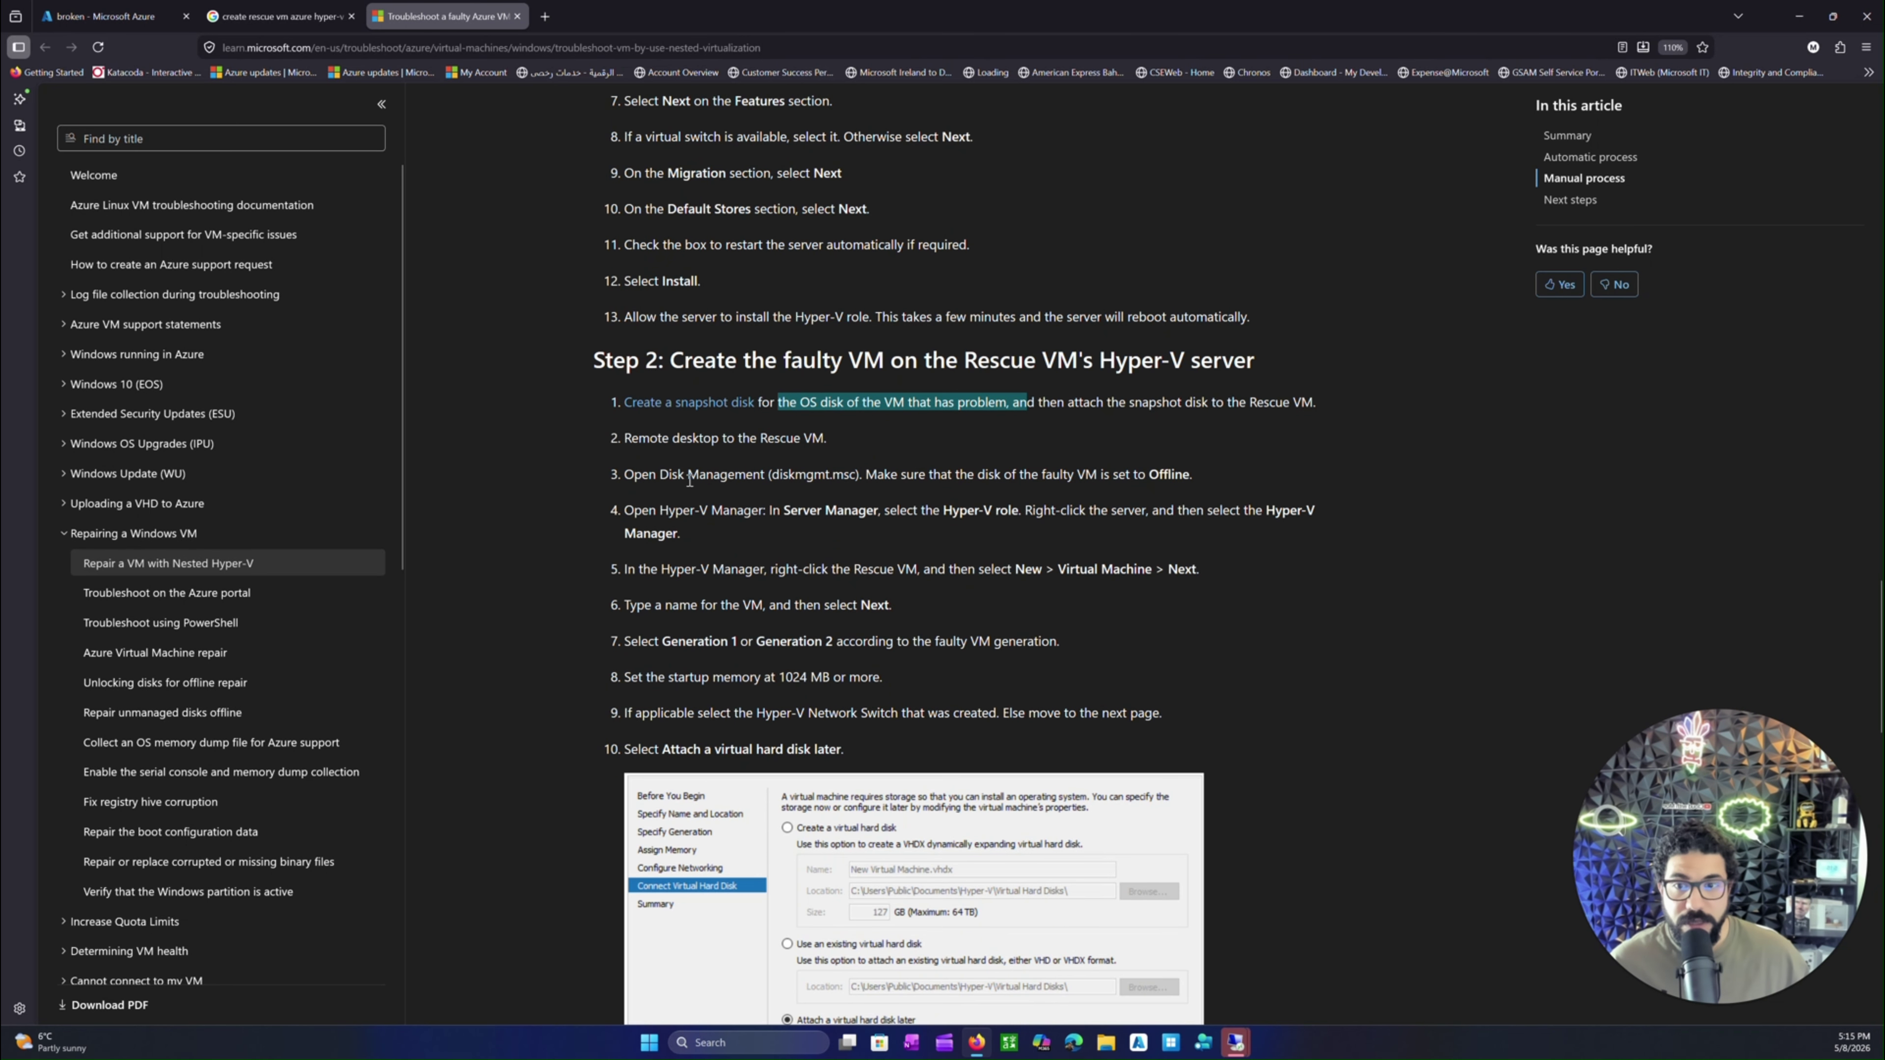
- Return to the broken VM's Disks settings in the Azure portal and open its OS disk
{"action": "left_click", "coordinate": [104, 16]}
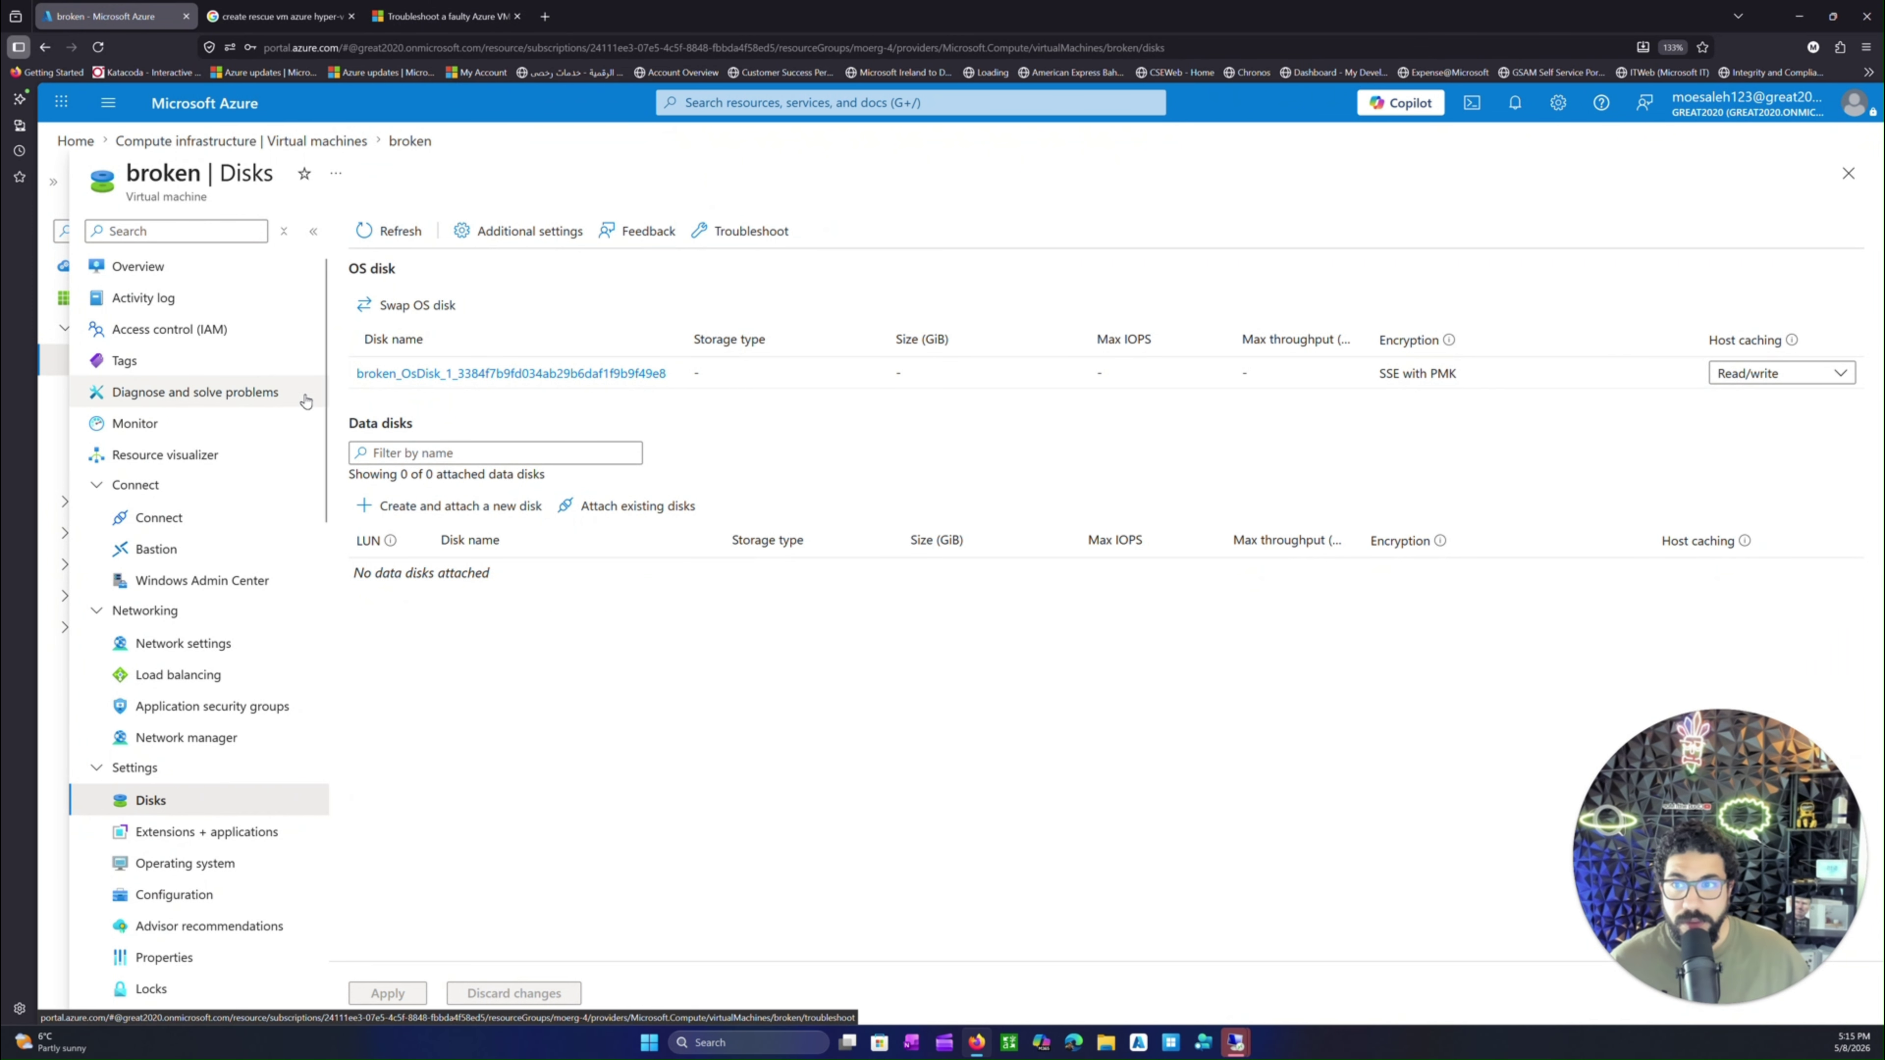
{"action": "left_click", "coordinate": [450, 373]}
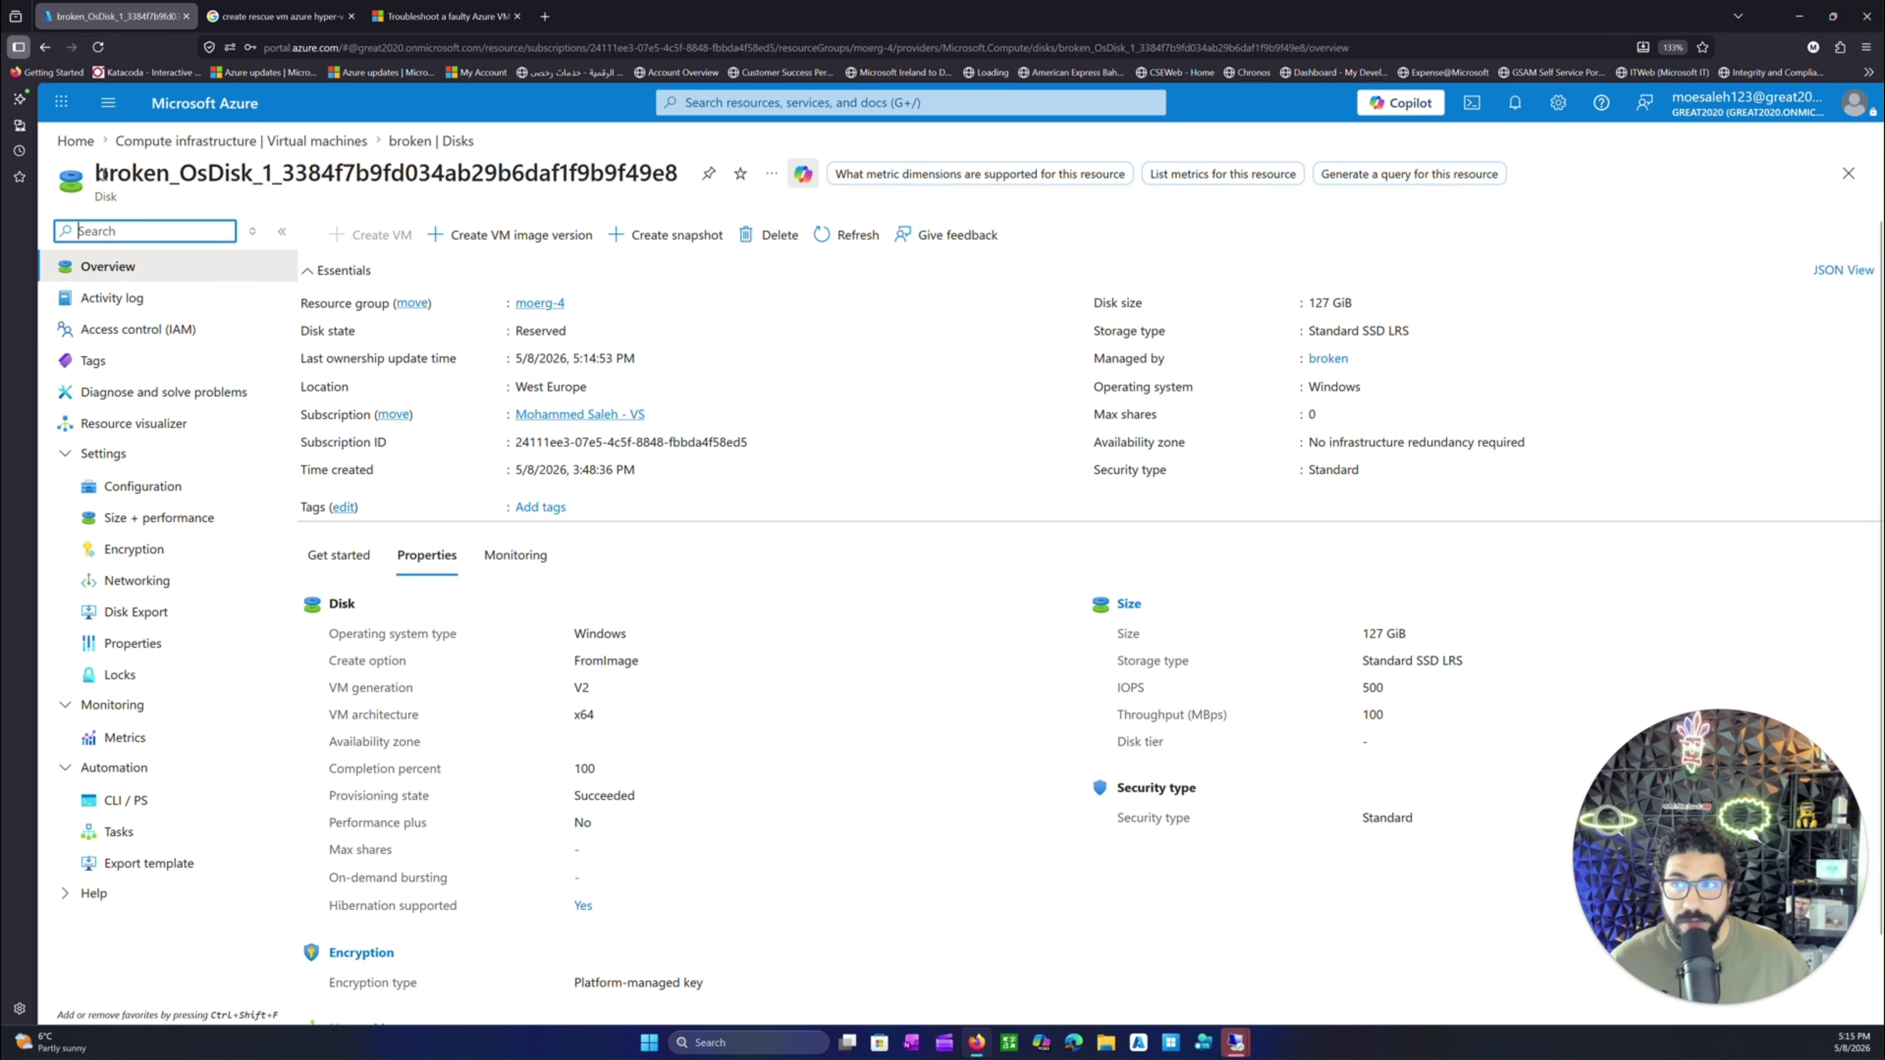
{"action": "left_click_drag", "start_coordinate": [103, 172], "coordinate": [262, 174]}
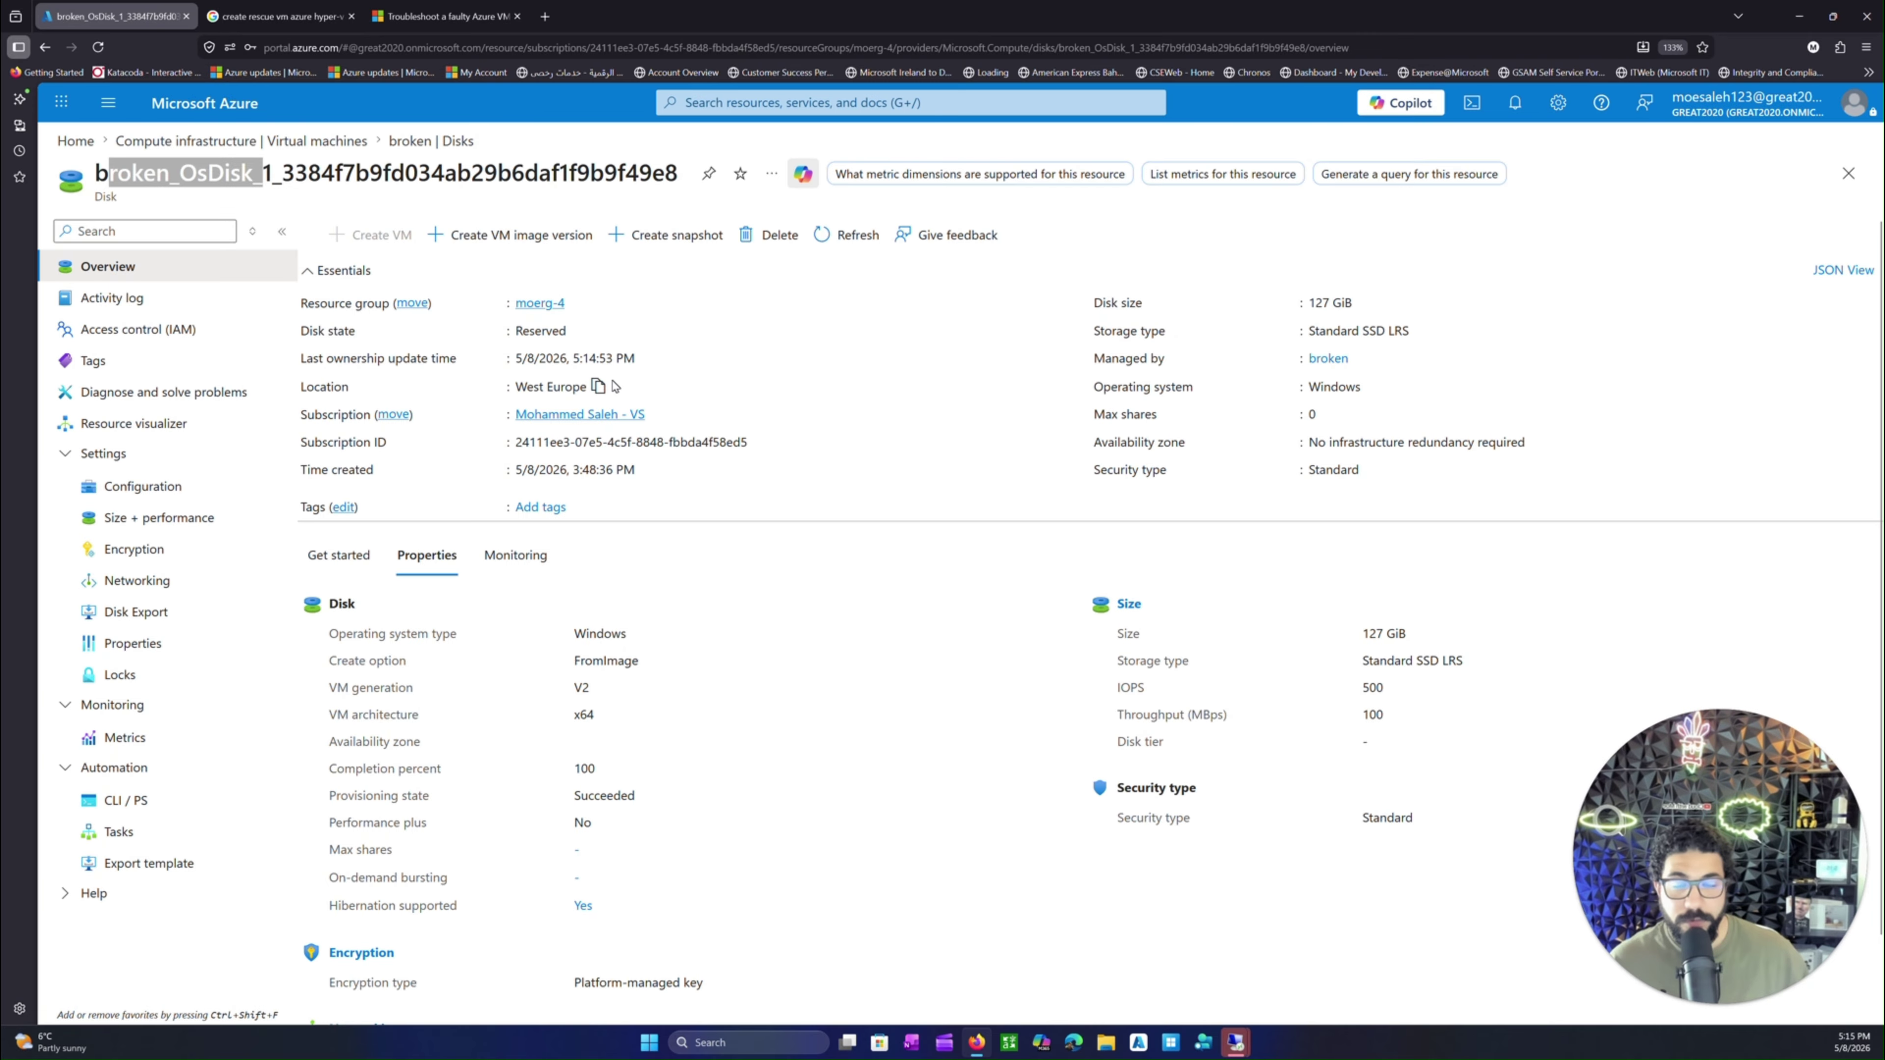
- Start a snapshot of the OS disk in resource group moerg-4, name it healingdisk and choose the Full snapshot type
{"action": "left_click", "coordinate": [668, 234]}
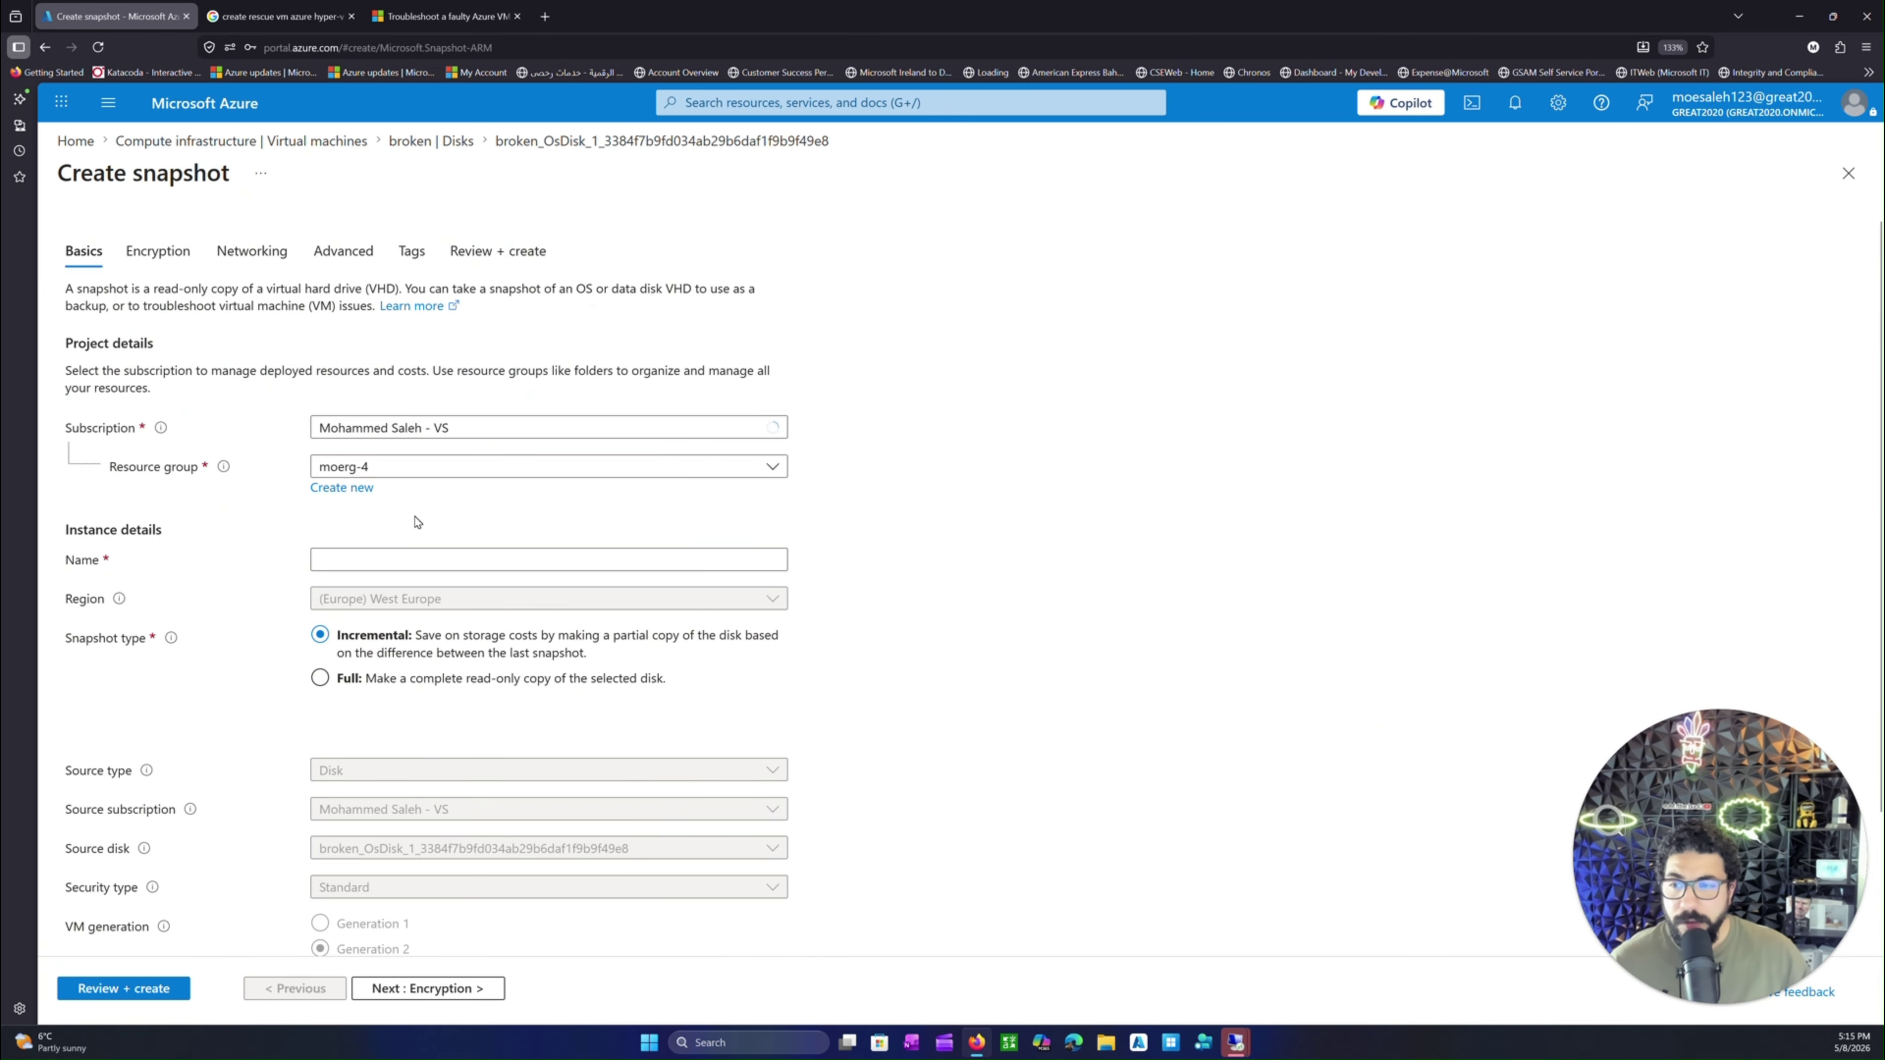
{"action": "left_click", "coordinate": [477, 472]}
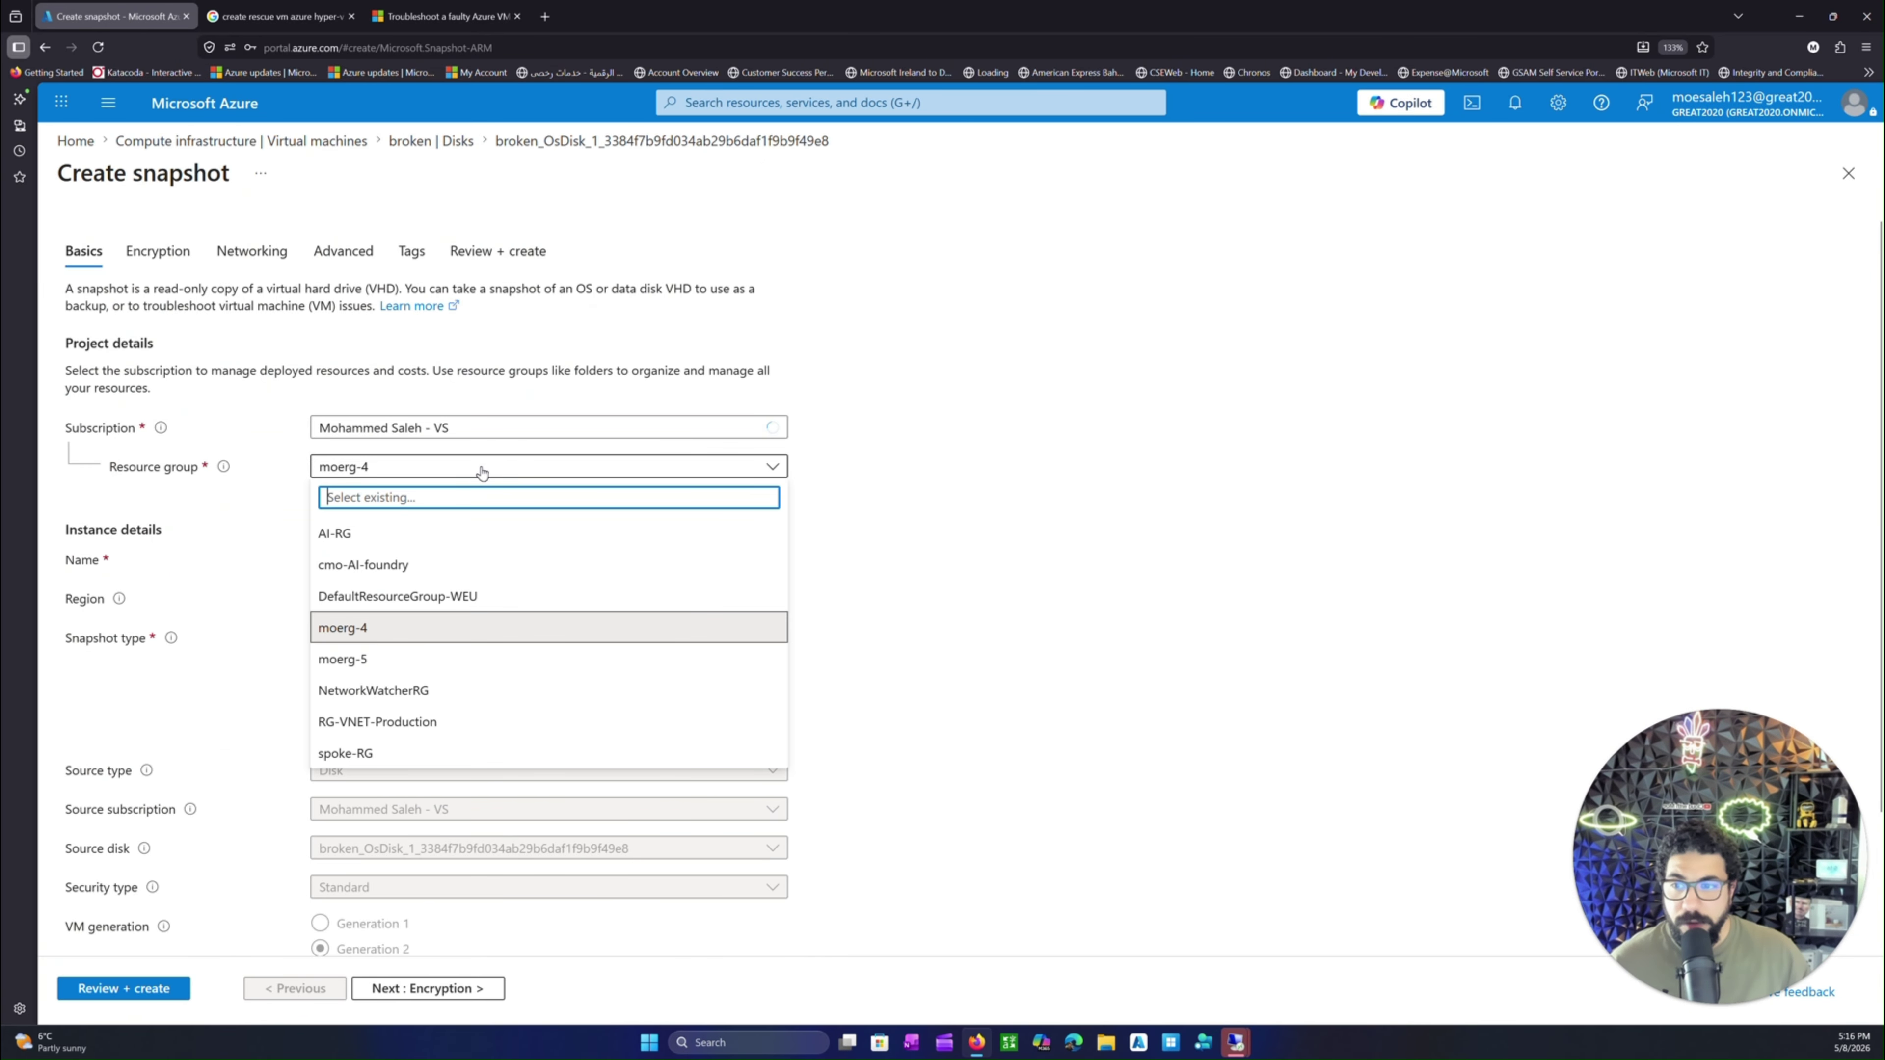
{"action": "left_click", "coordinate": [483, 472]}
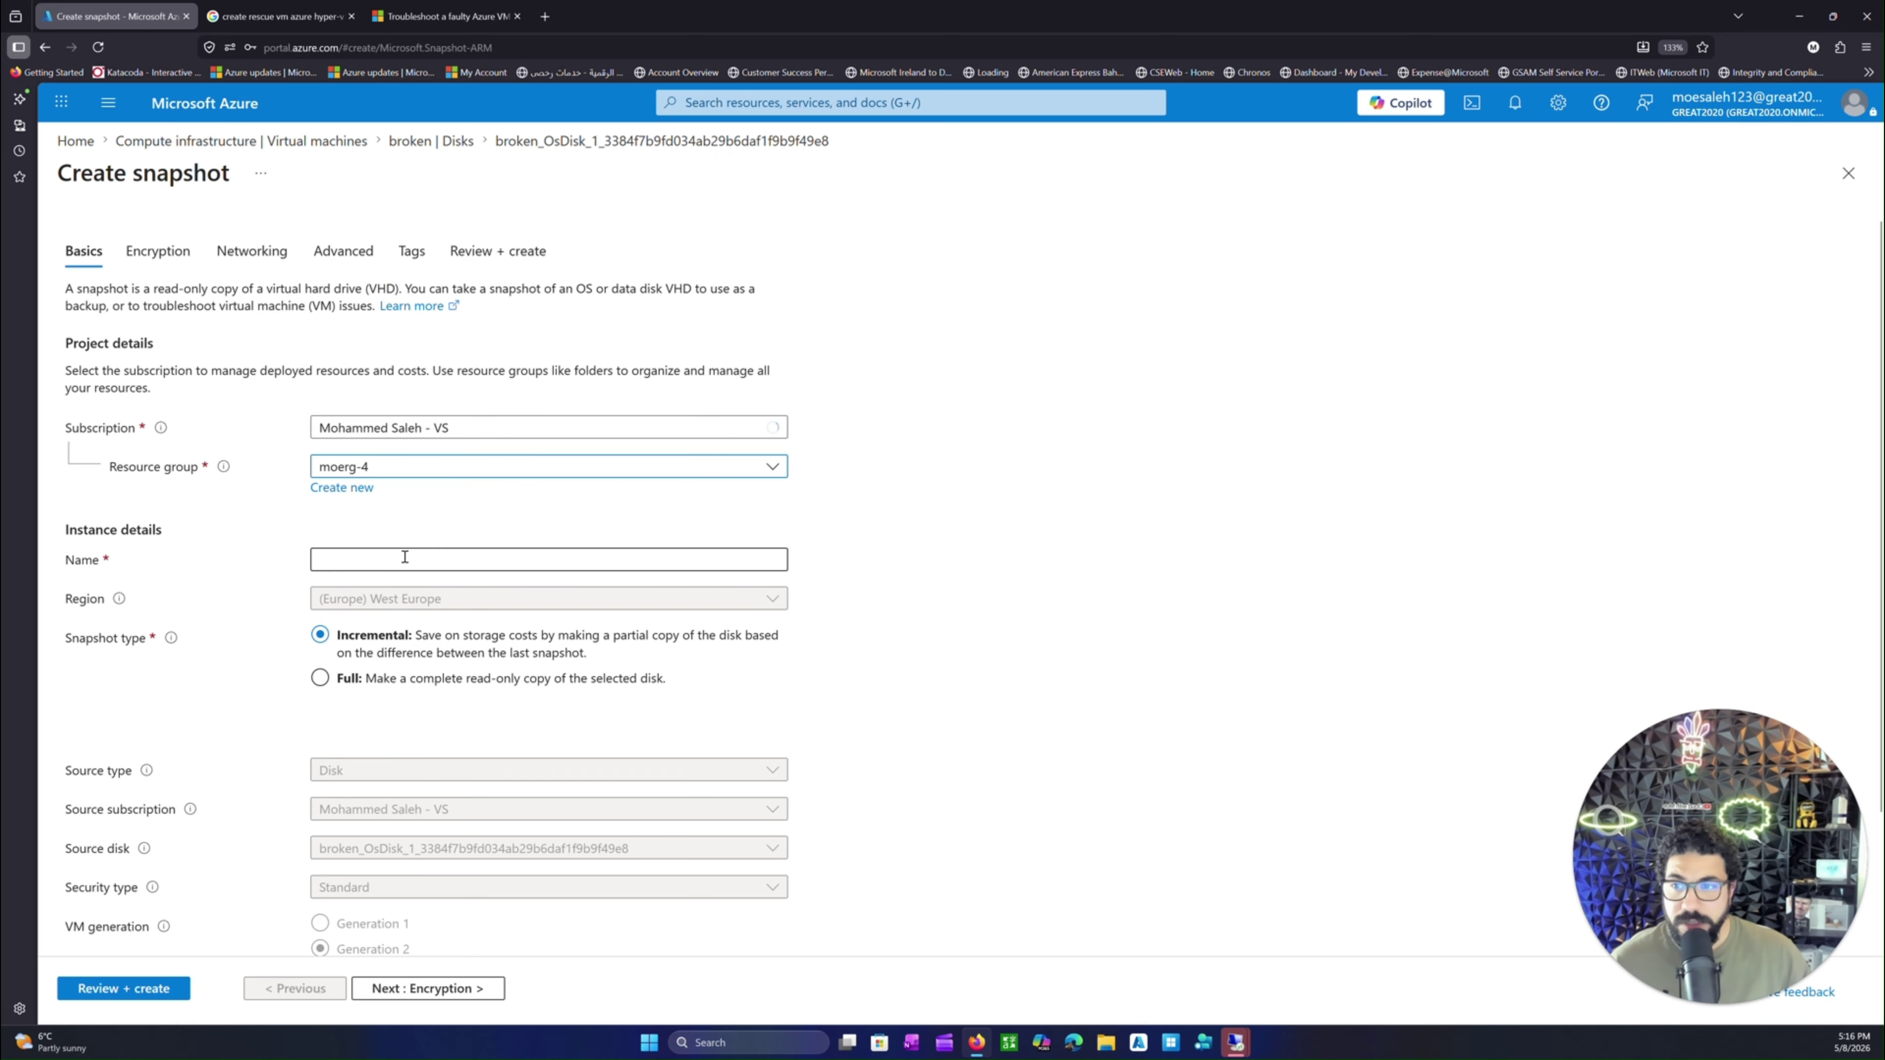
{"action": "left_click_drag", "start_coordinate": [335, 607], "coordinate": [441, 598]}
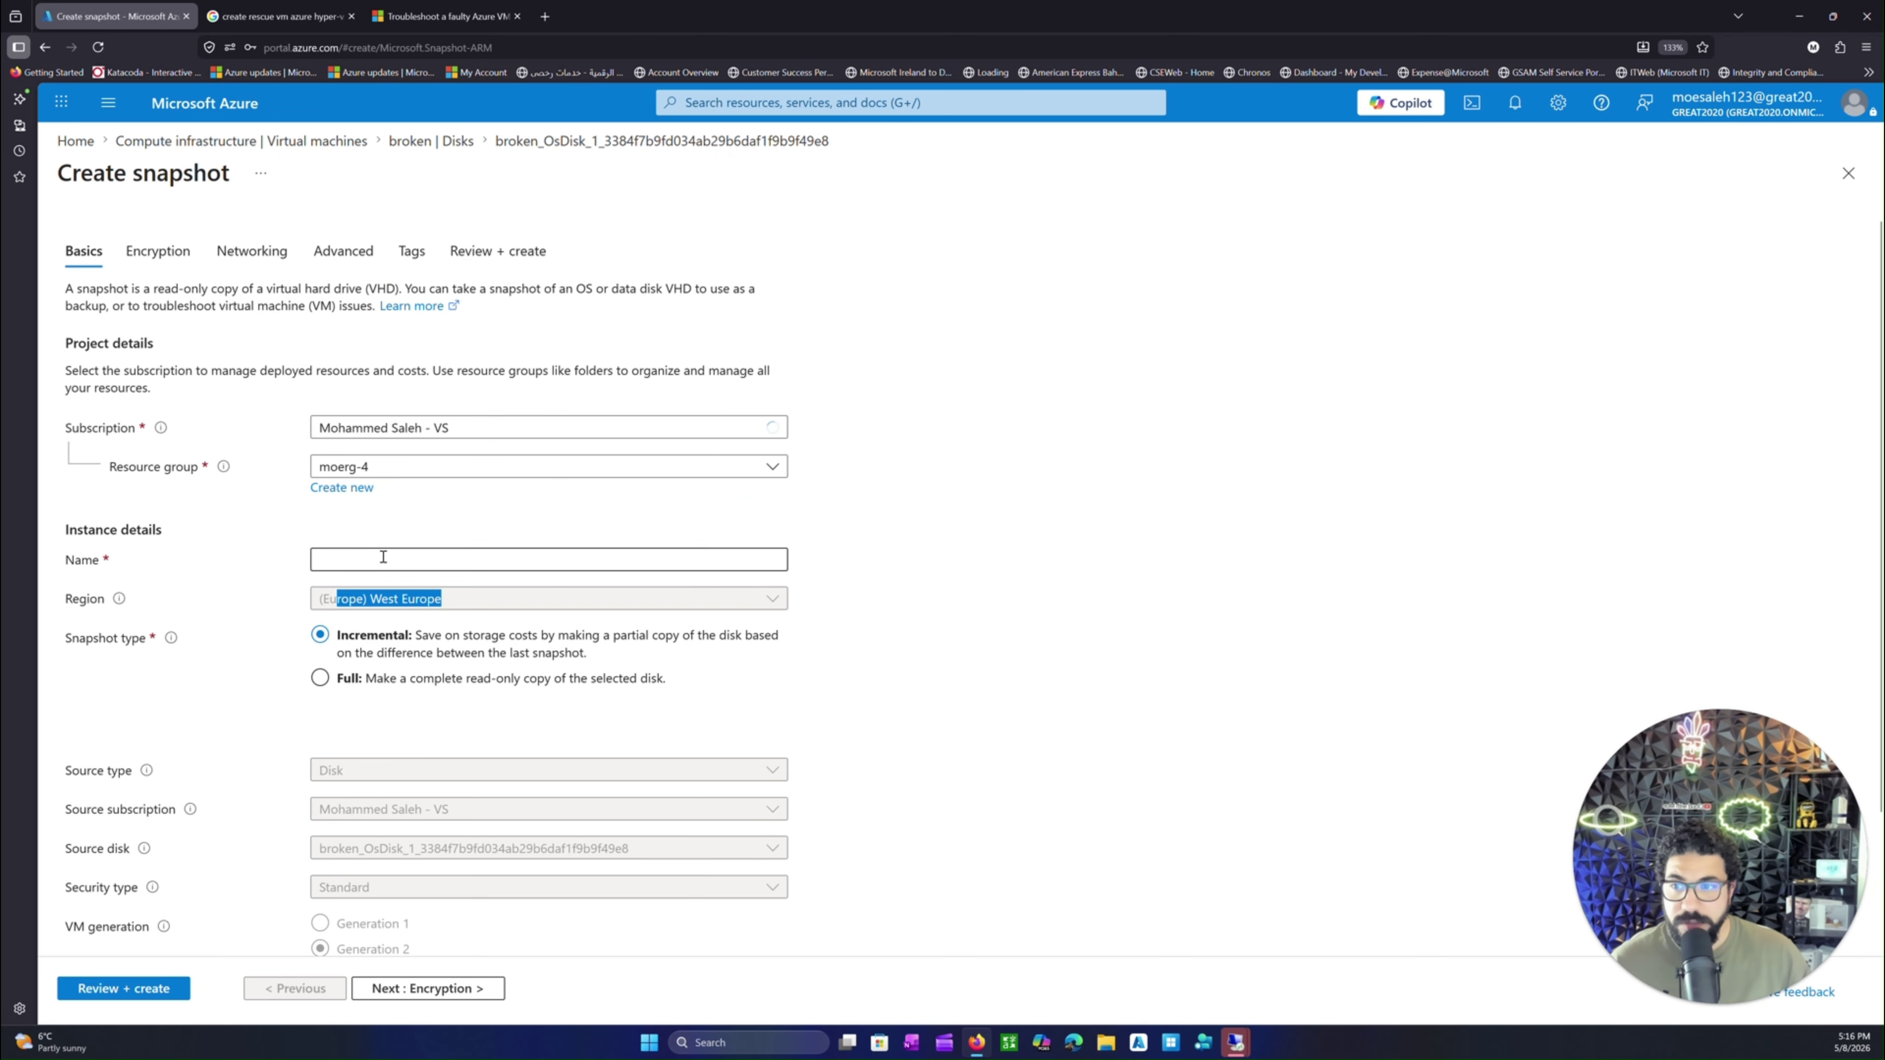
{"action": "scroll", "coordinate": [349, 527], "scroll_direction": "down", "scroll_amount": 2}
{"action": "left_click", "coordinate": [364, 455]}
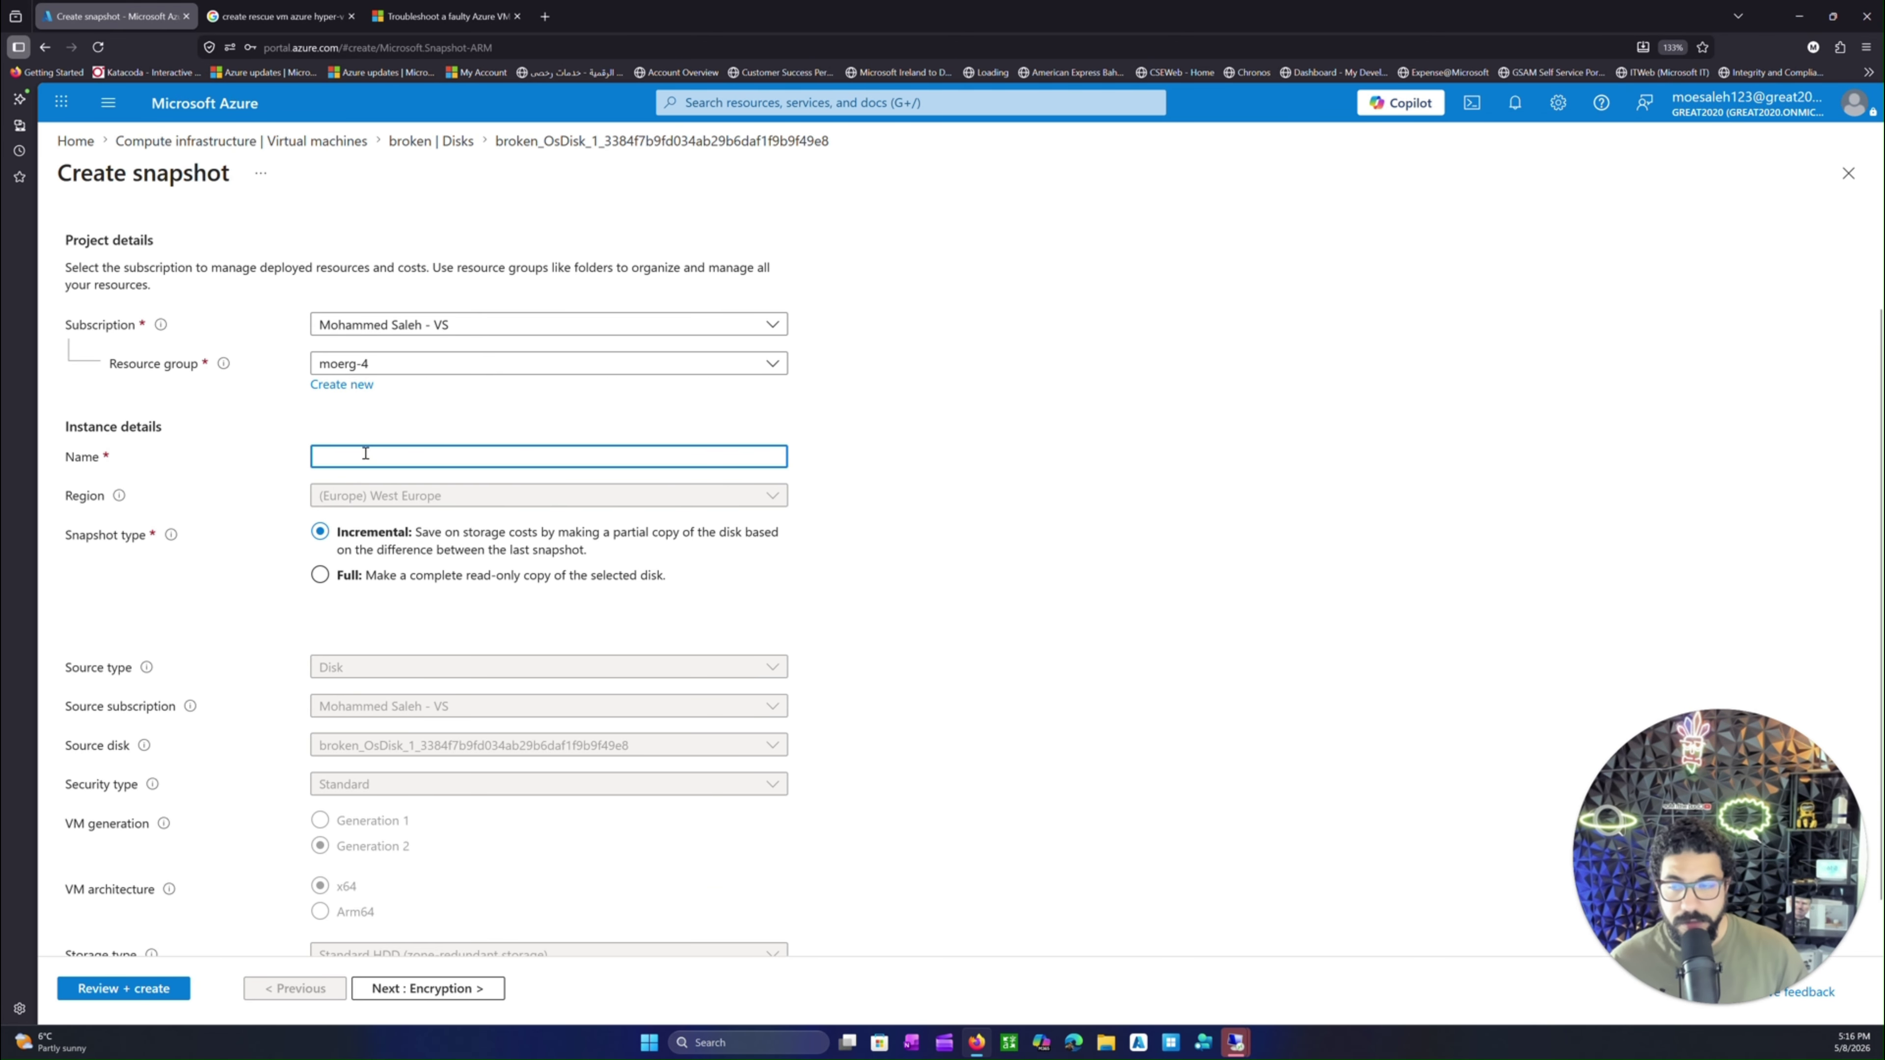
{"action": "type", "text": "healingdisk"}
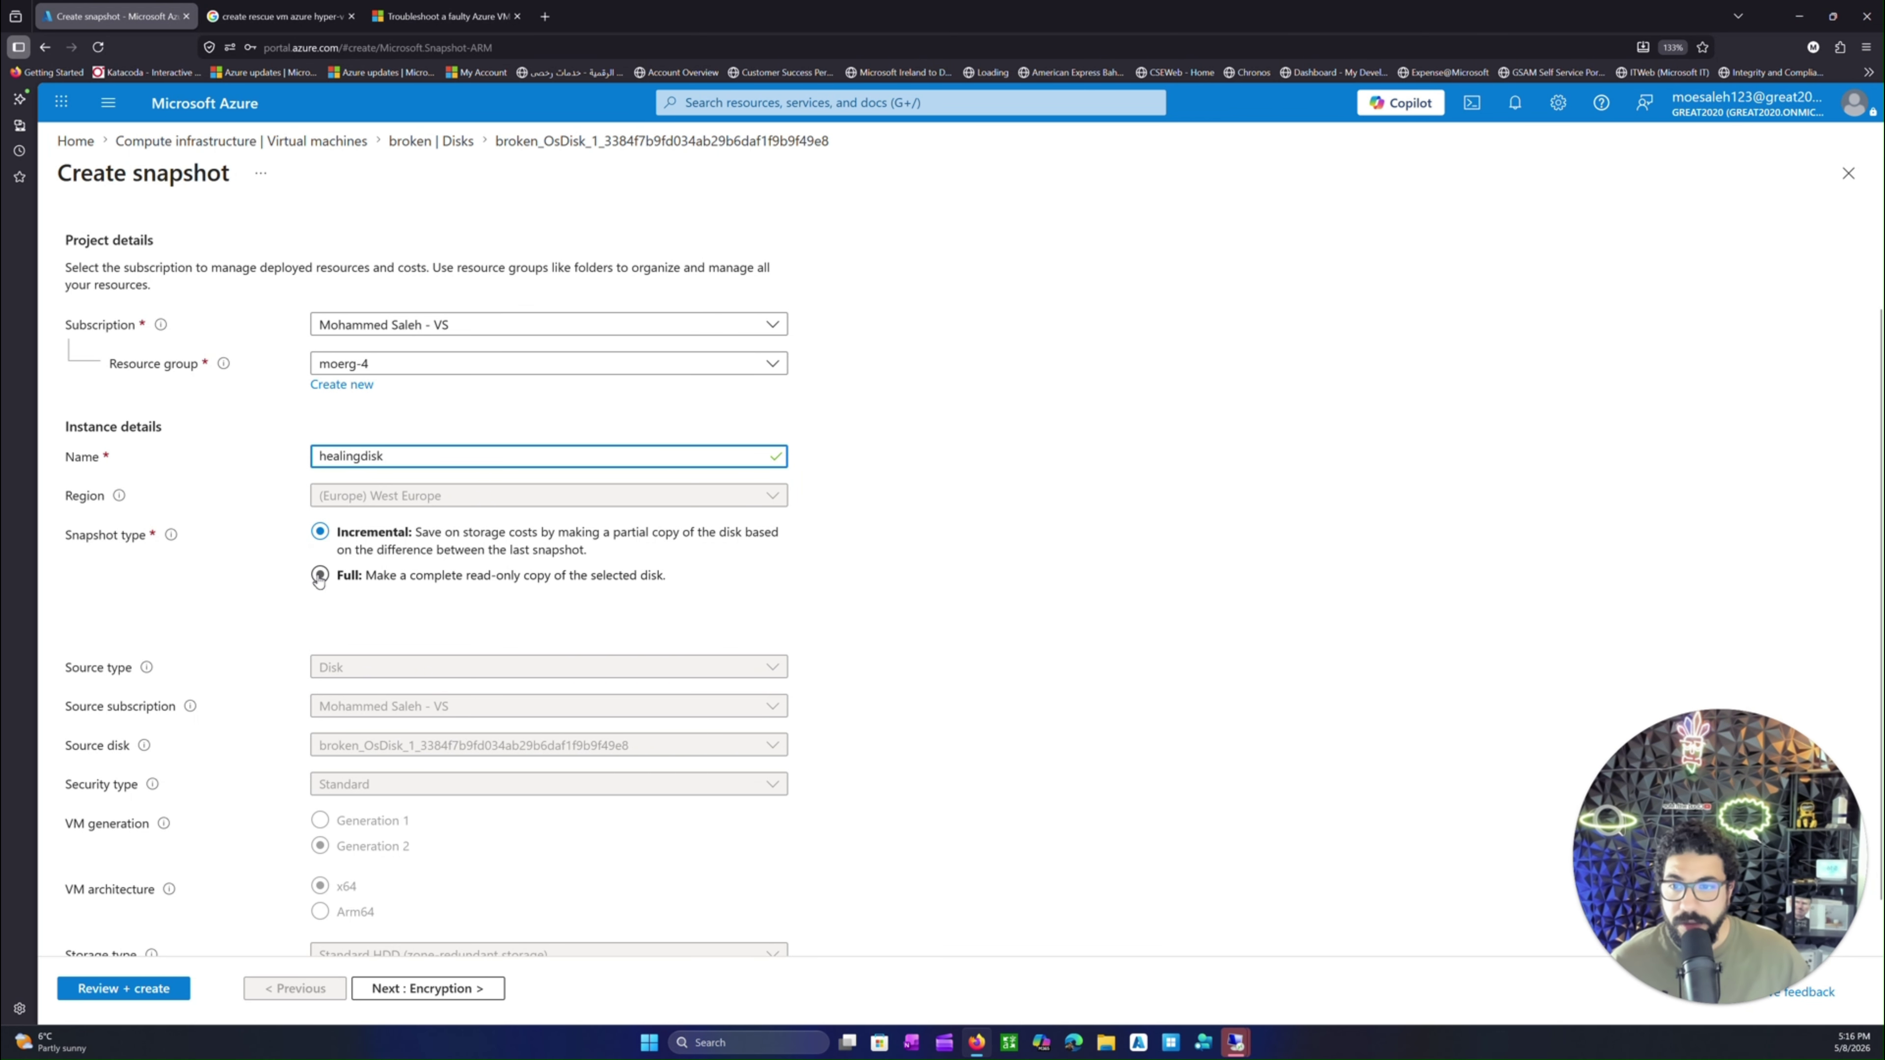
{"action": "left_click", "coordinate": [320, 576]}
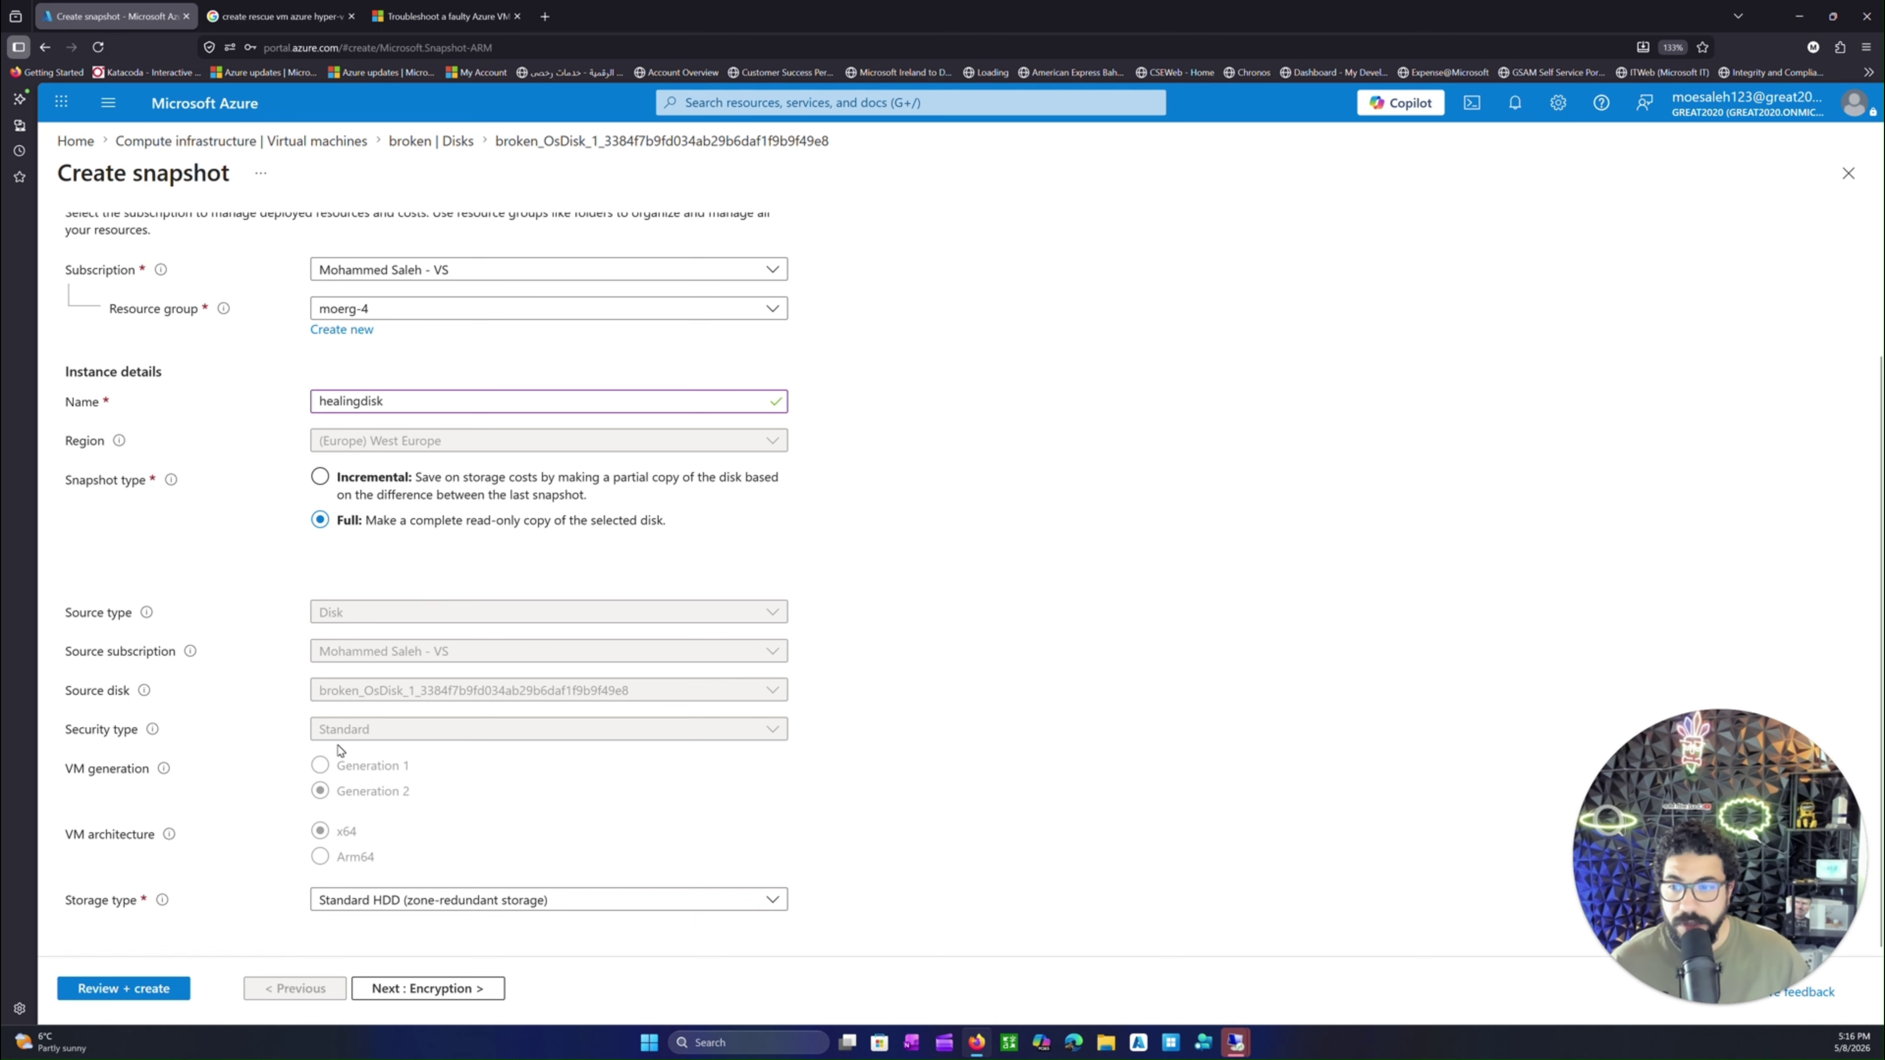
- Try locally-redundant Standard HDD as the snapshot's storage type, then switch back to zone-redundant Standard HDD
{"action": "left_click", "coordinate": [422, 900]}
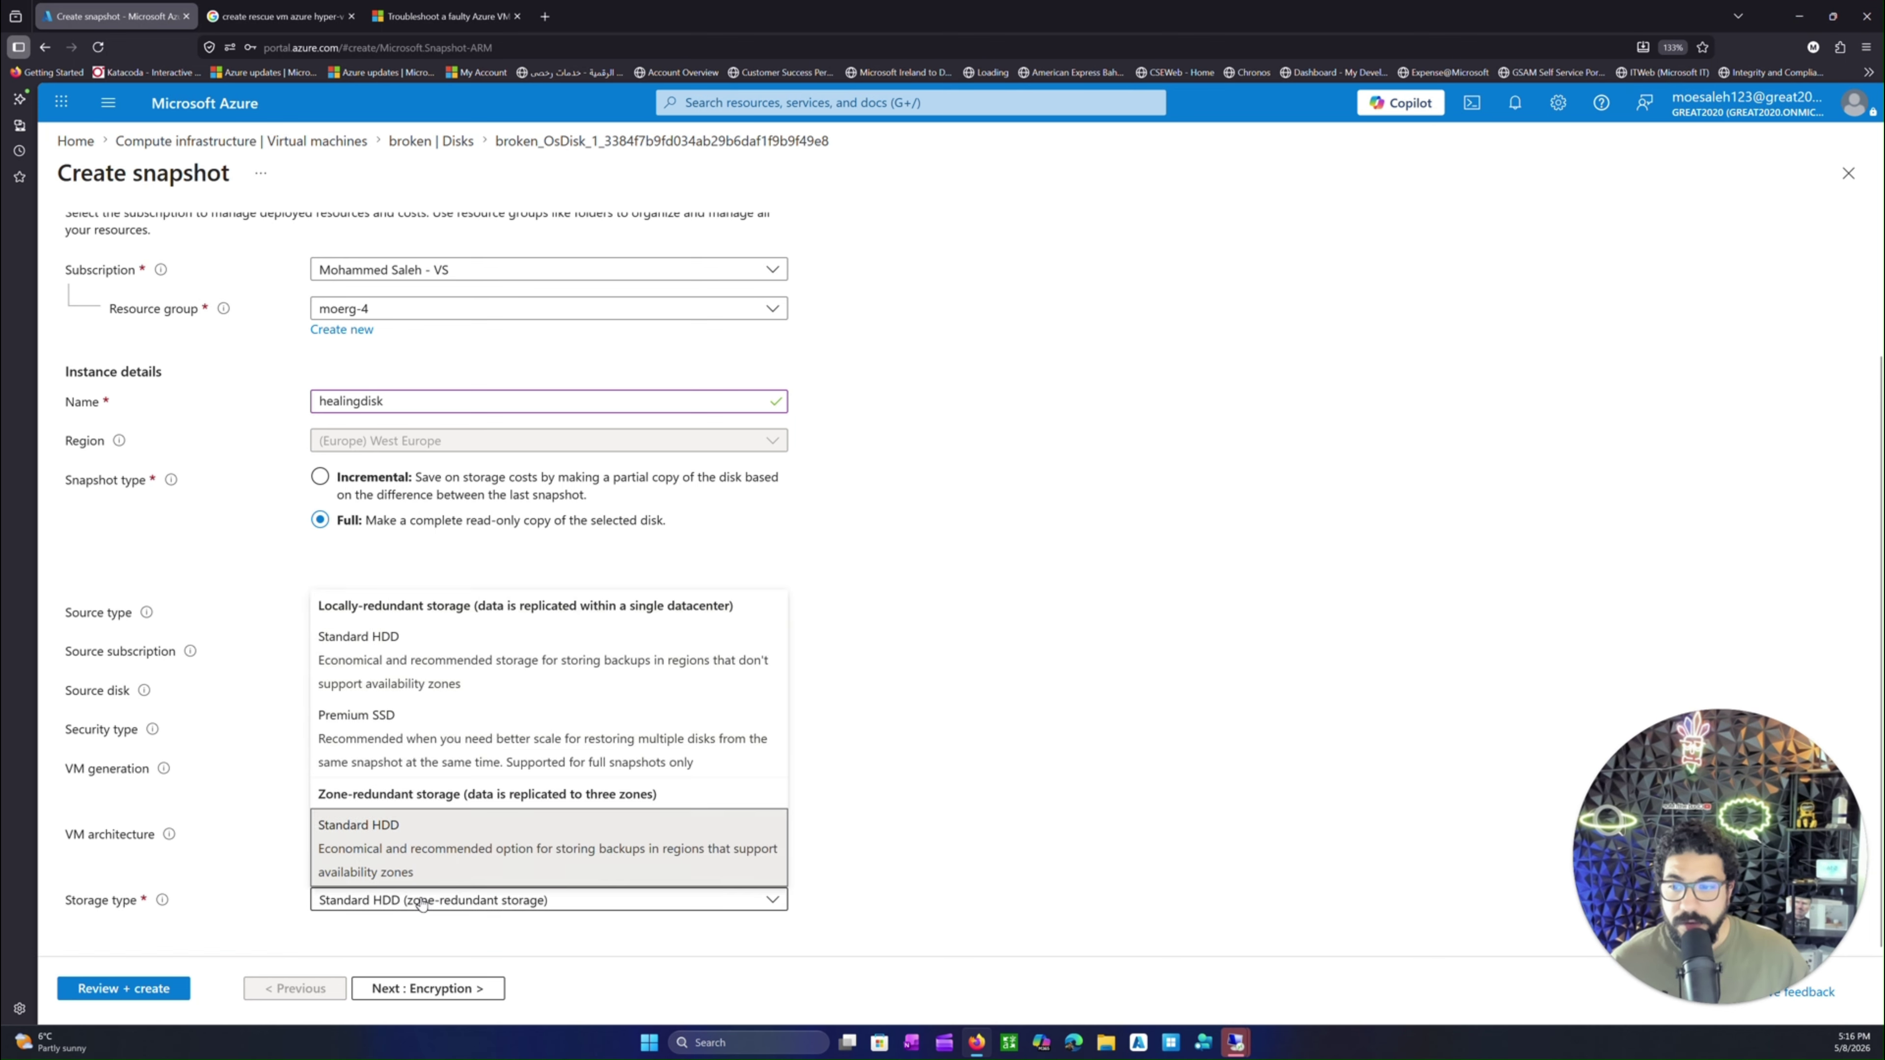
{"action": "left_click", "coordinate": [420, 657]}
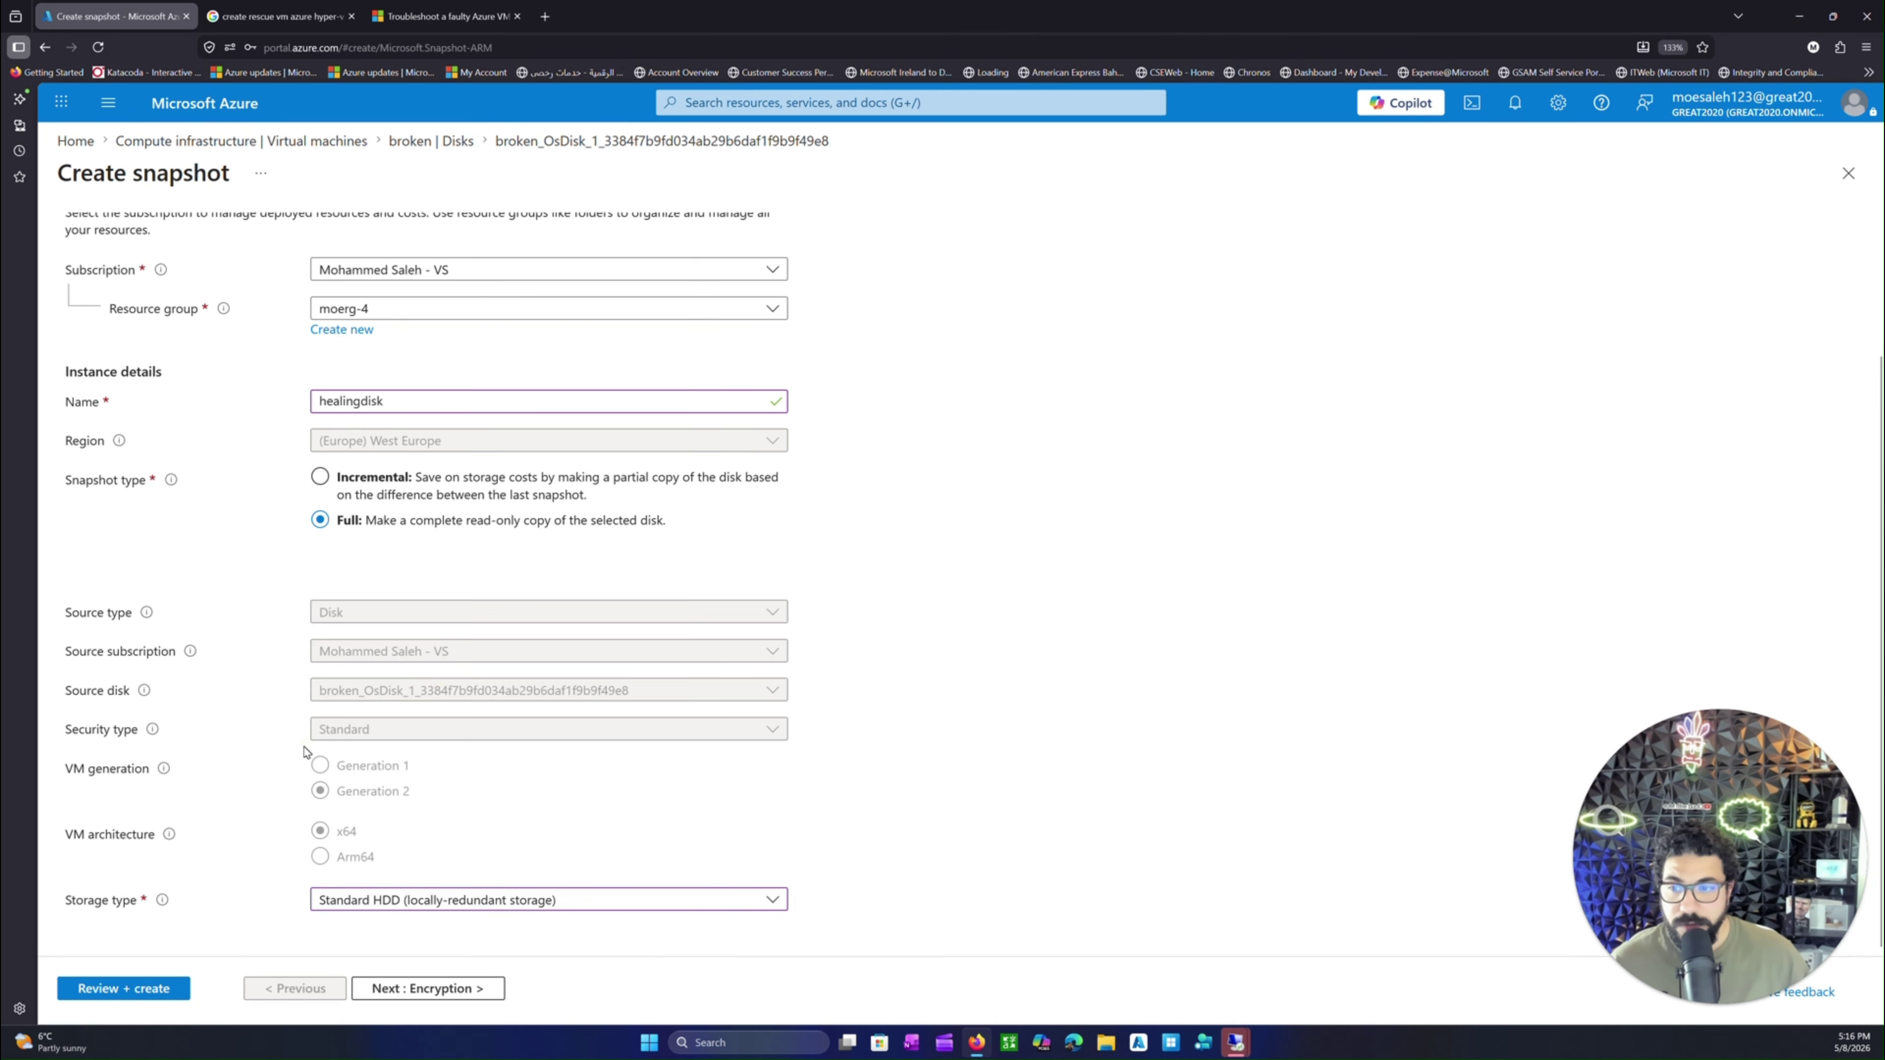
{"action": "left_click", "coordinate": [415, 901]}
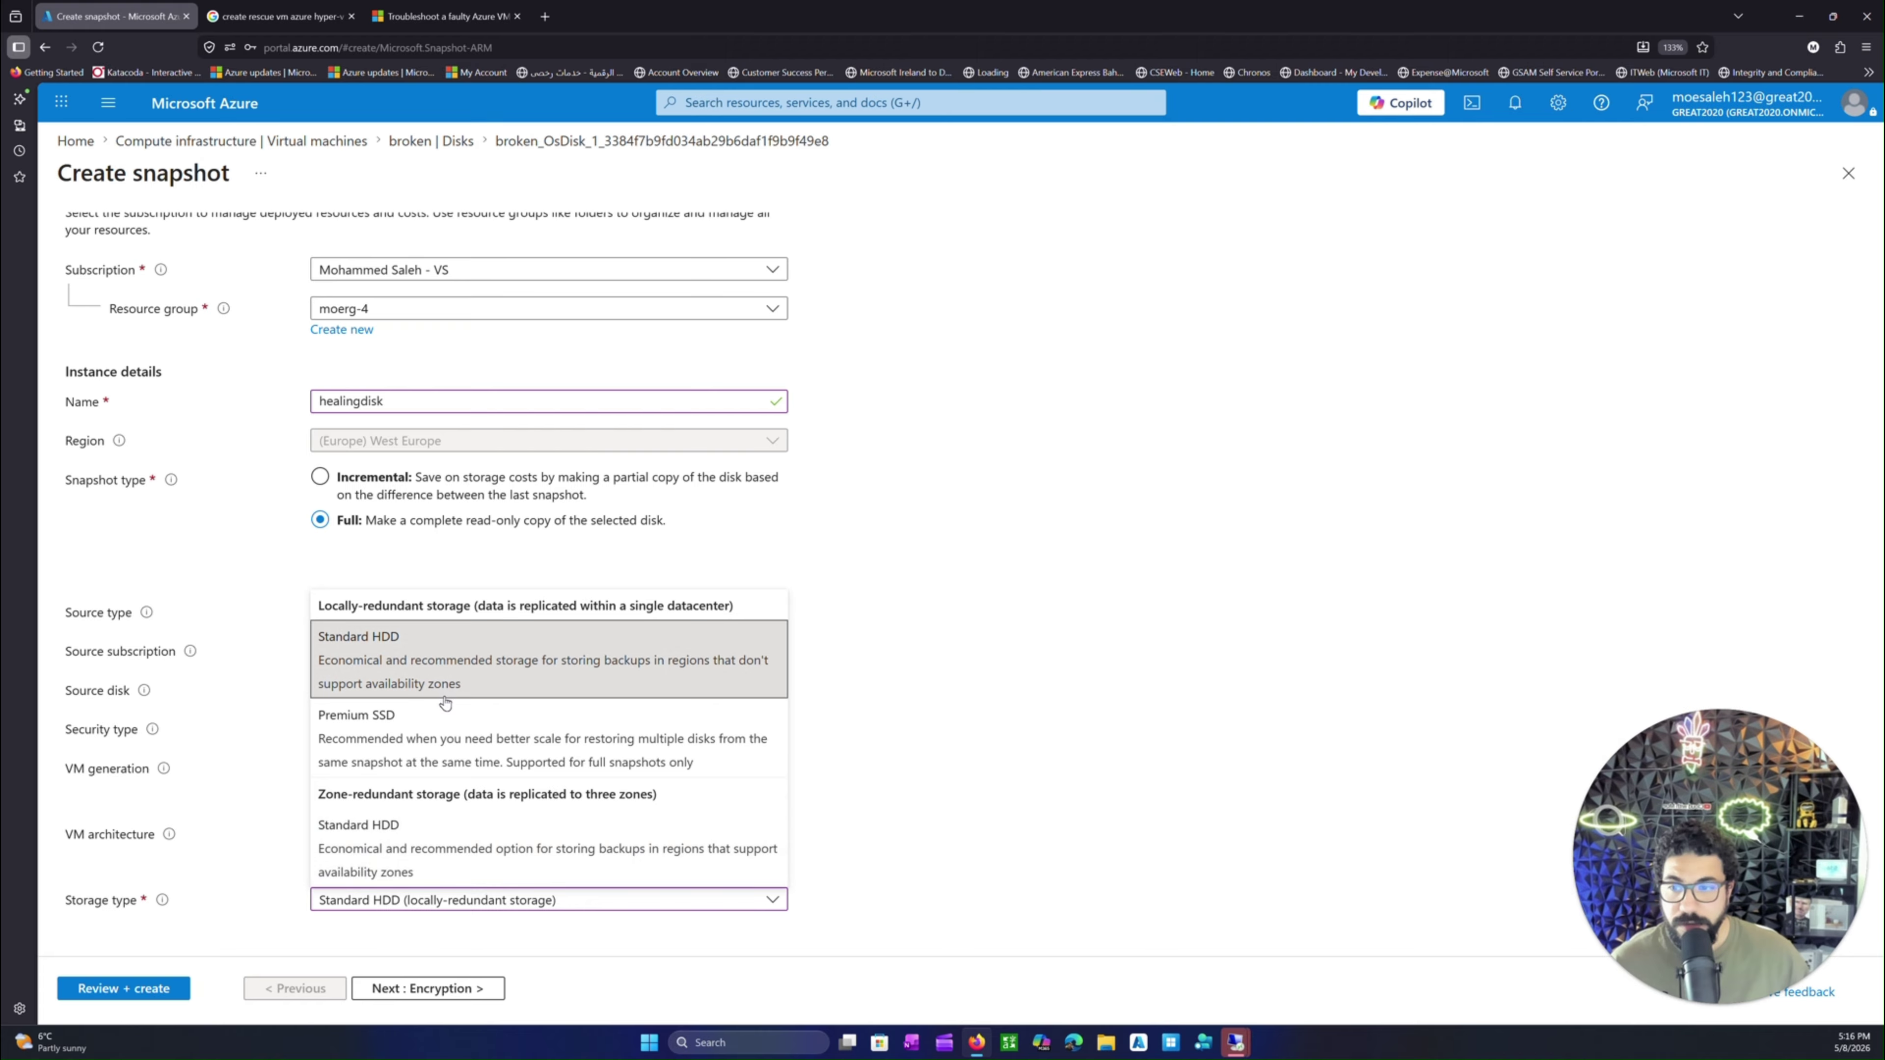
{"action": "left_click", "coordinate": [941, 697]}
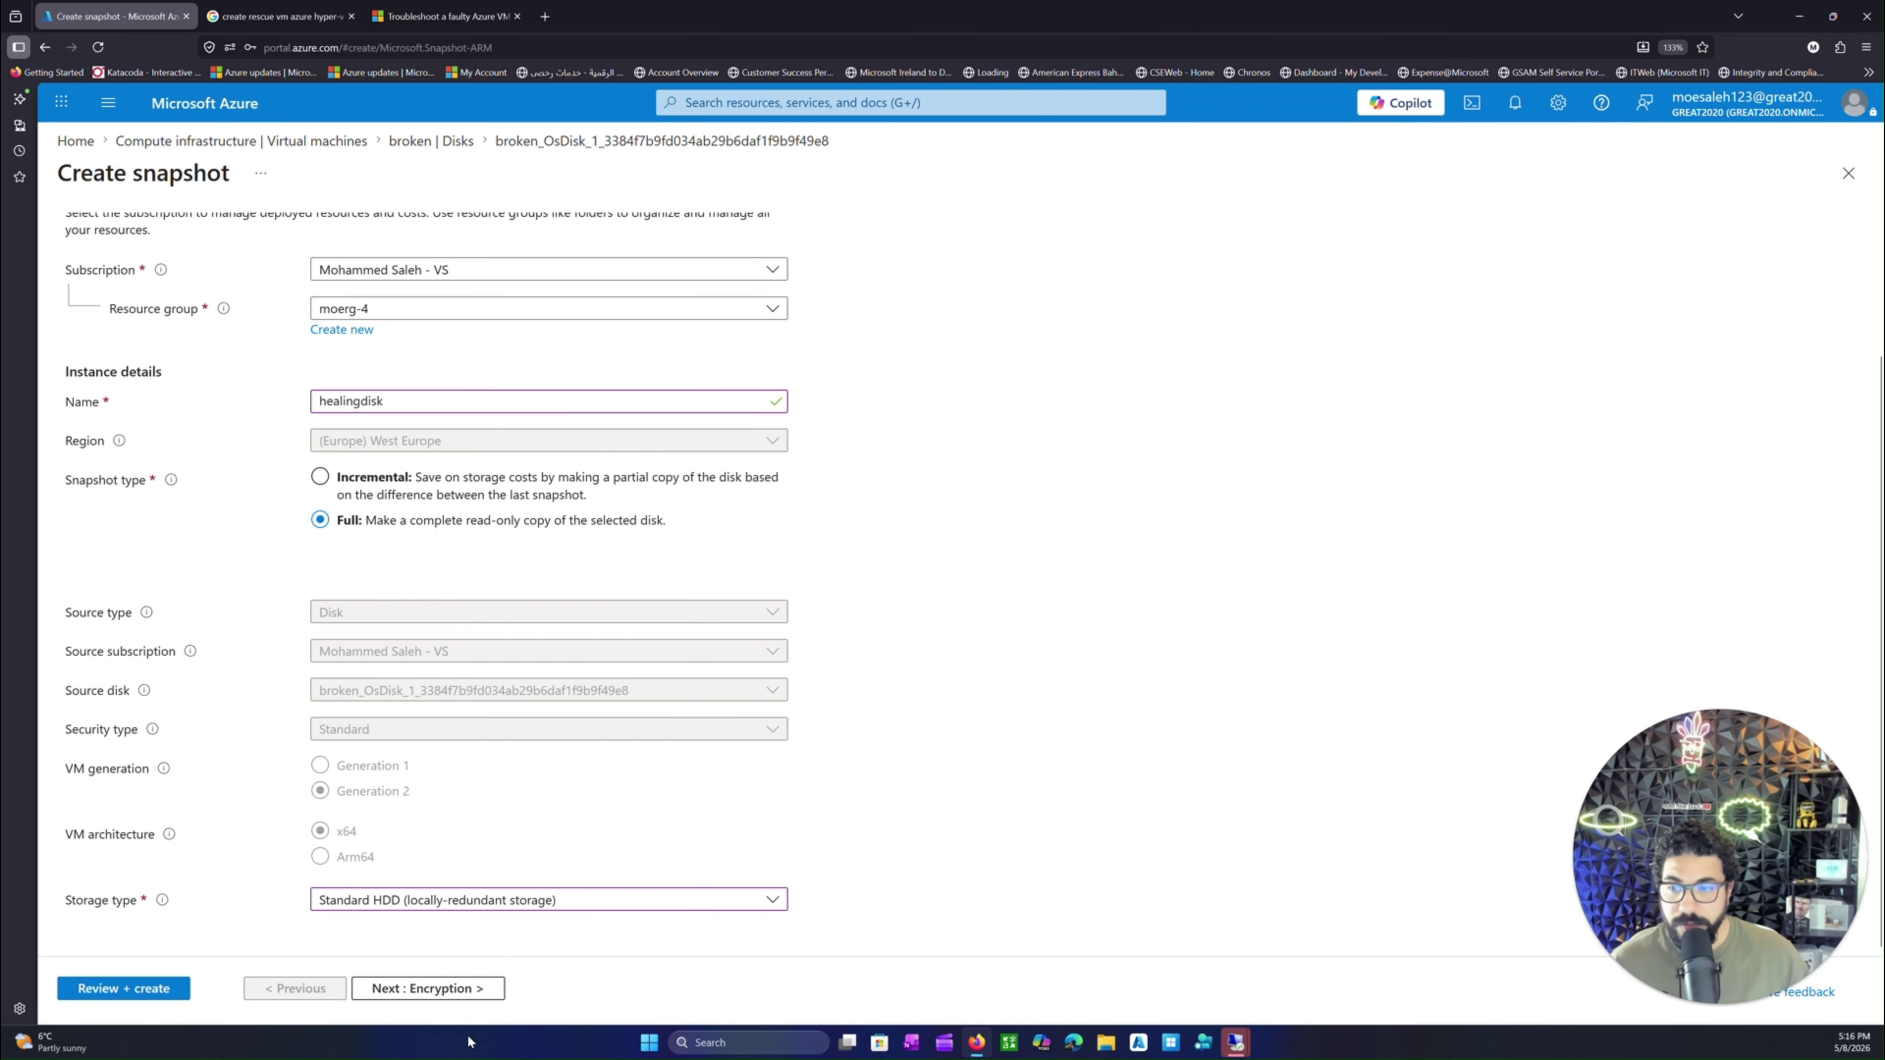
{"action": "left_click", "coordinate": [445, 899]}
{"action": "left_click", "coordinate": [438, 865]}
- Keep the default encryption, networking and advanced options, then review and create the healingdisk snapshot
{"action": "left_click", "coordinate": [408, 996]}
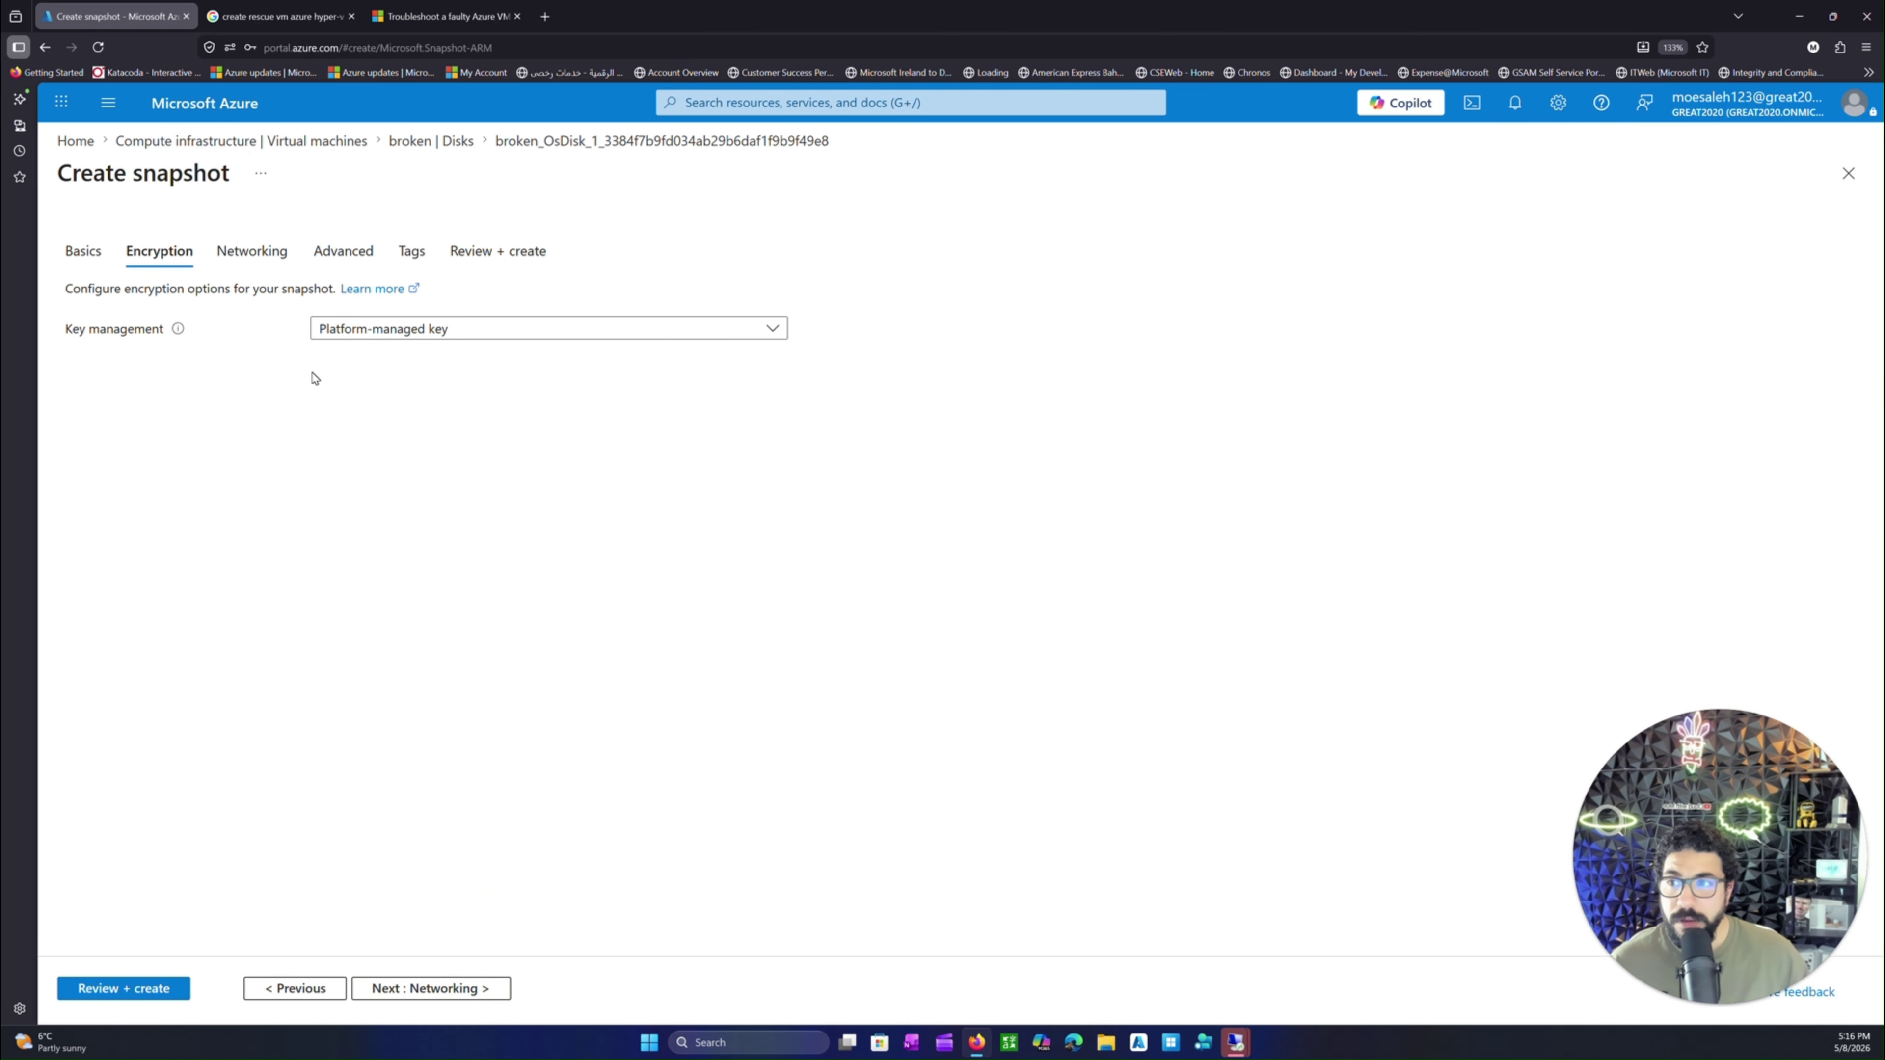
{"action": "left_click", "coordinate": [445, 989]}
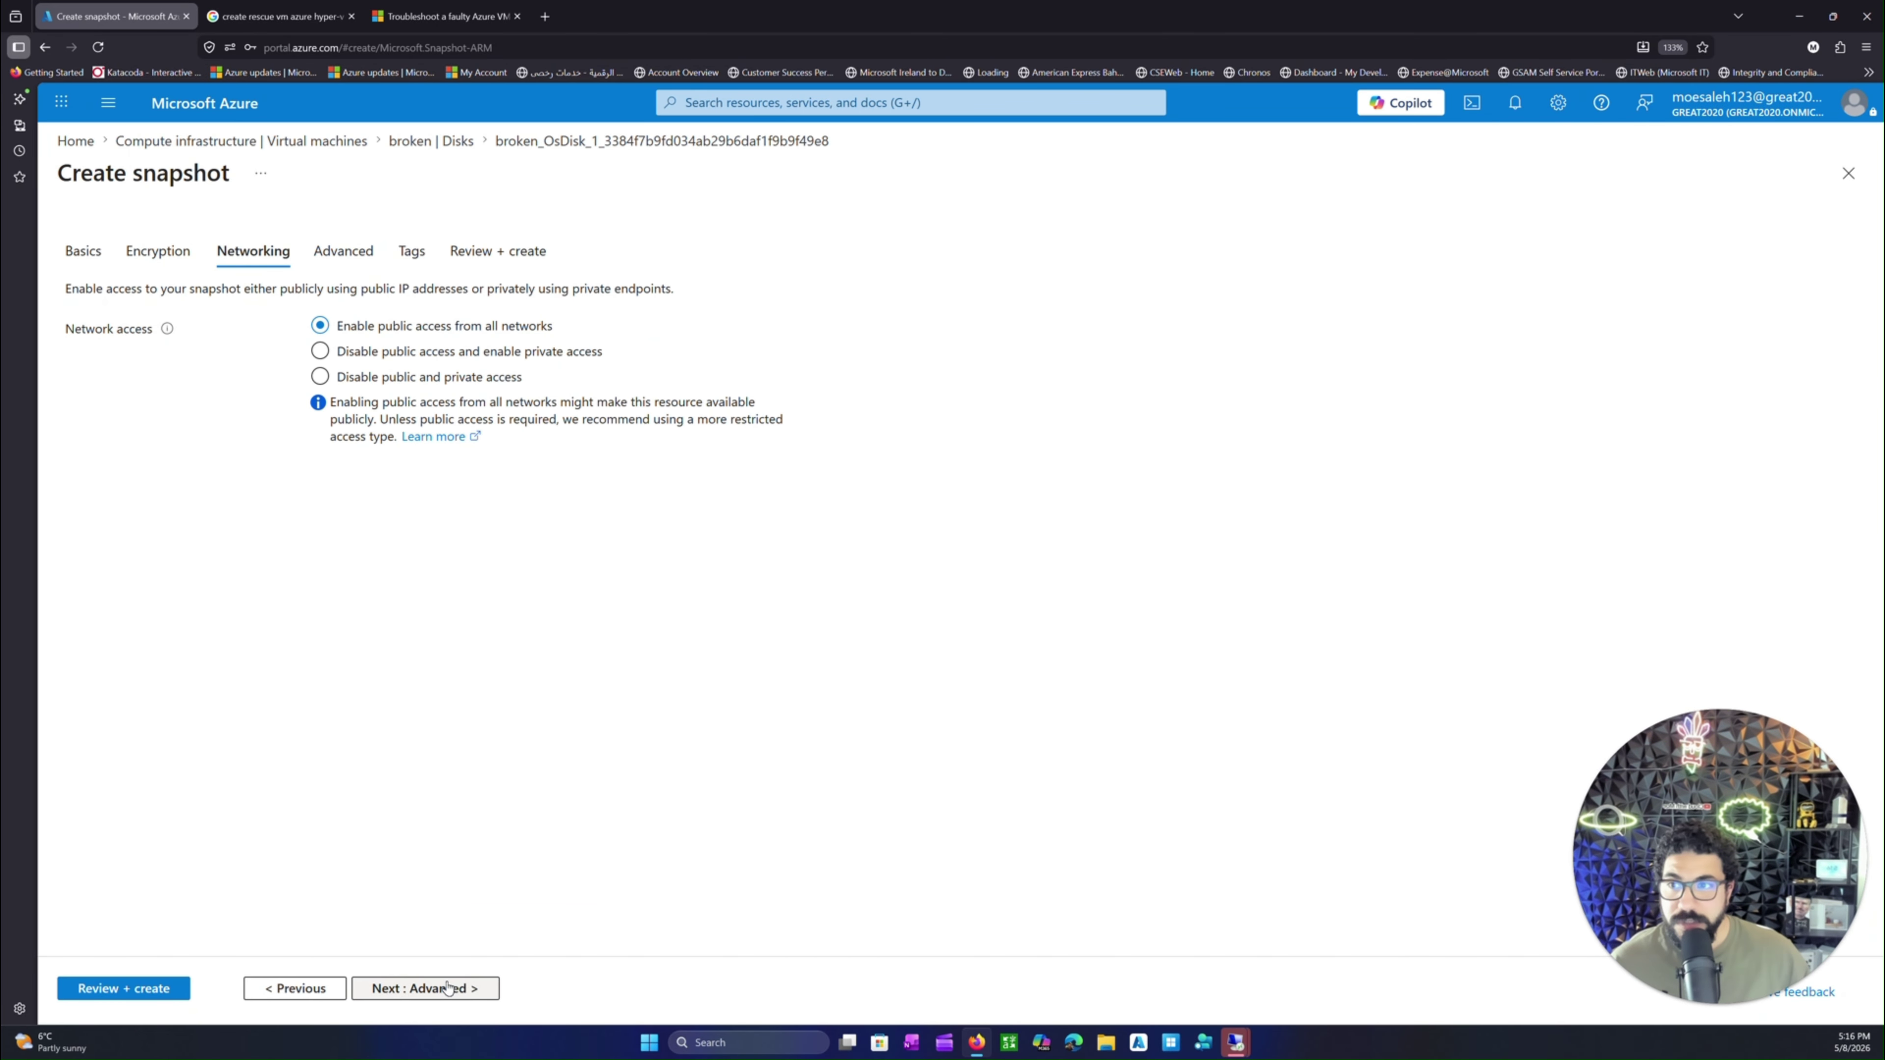
{"action": "left_click", "coordinate": [448, 988]}
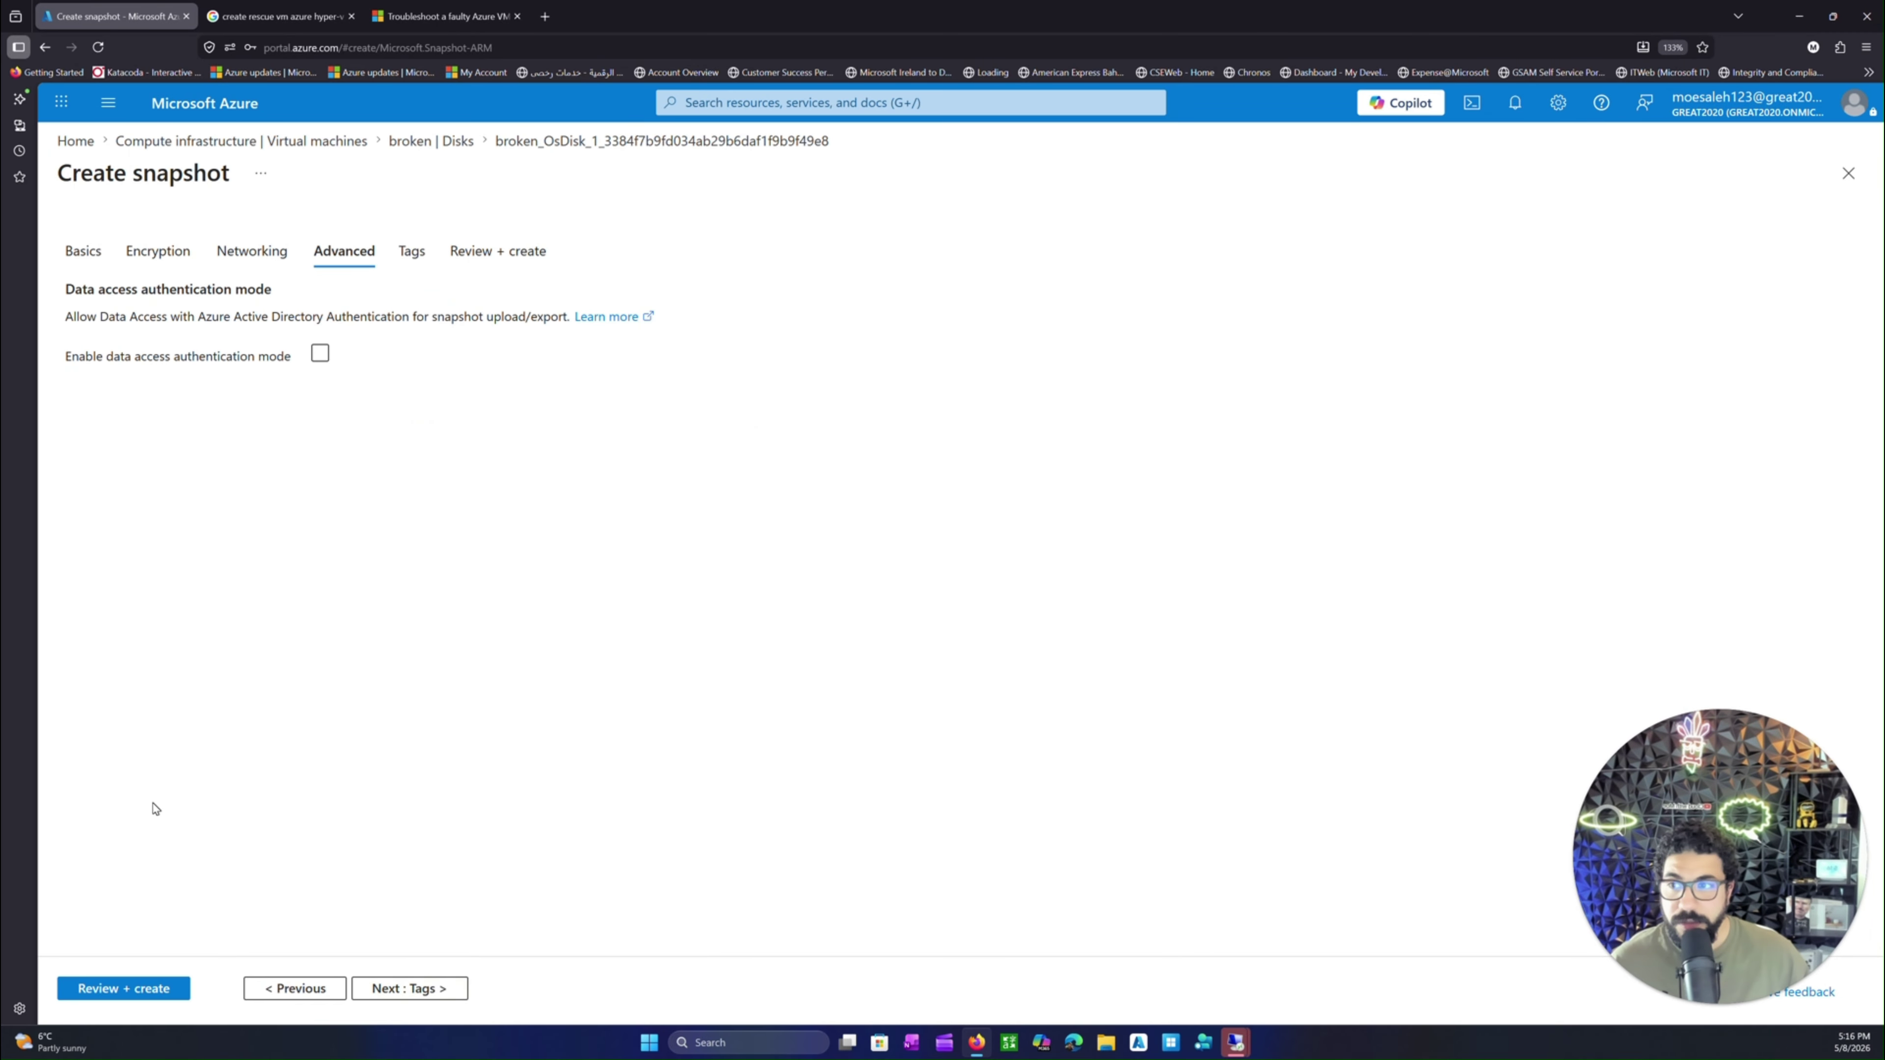
{"action": "left_click", "coordinate": [167, 995]}
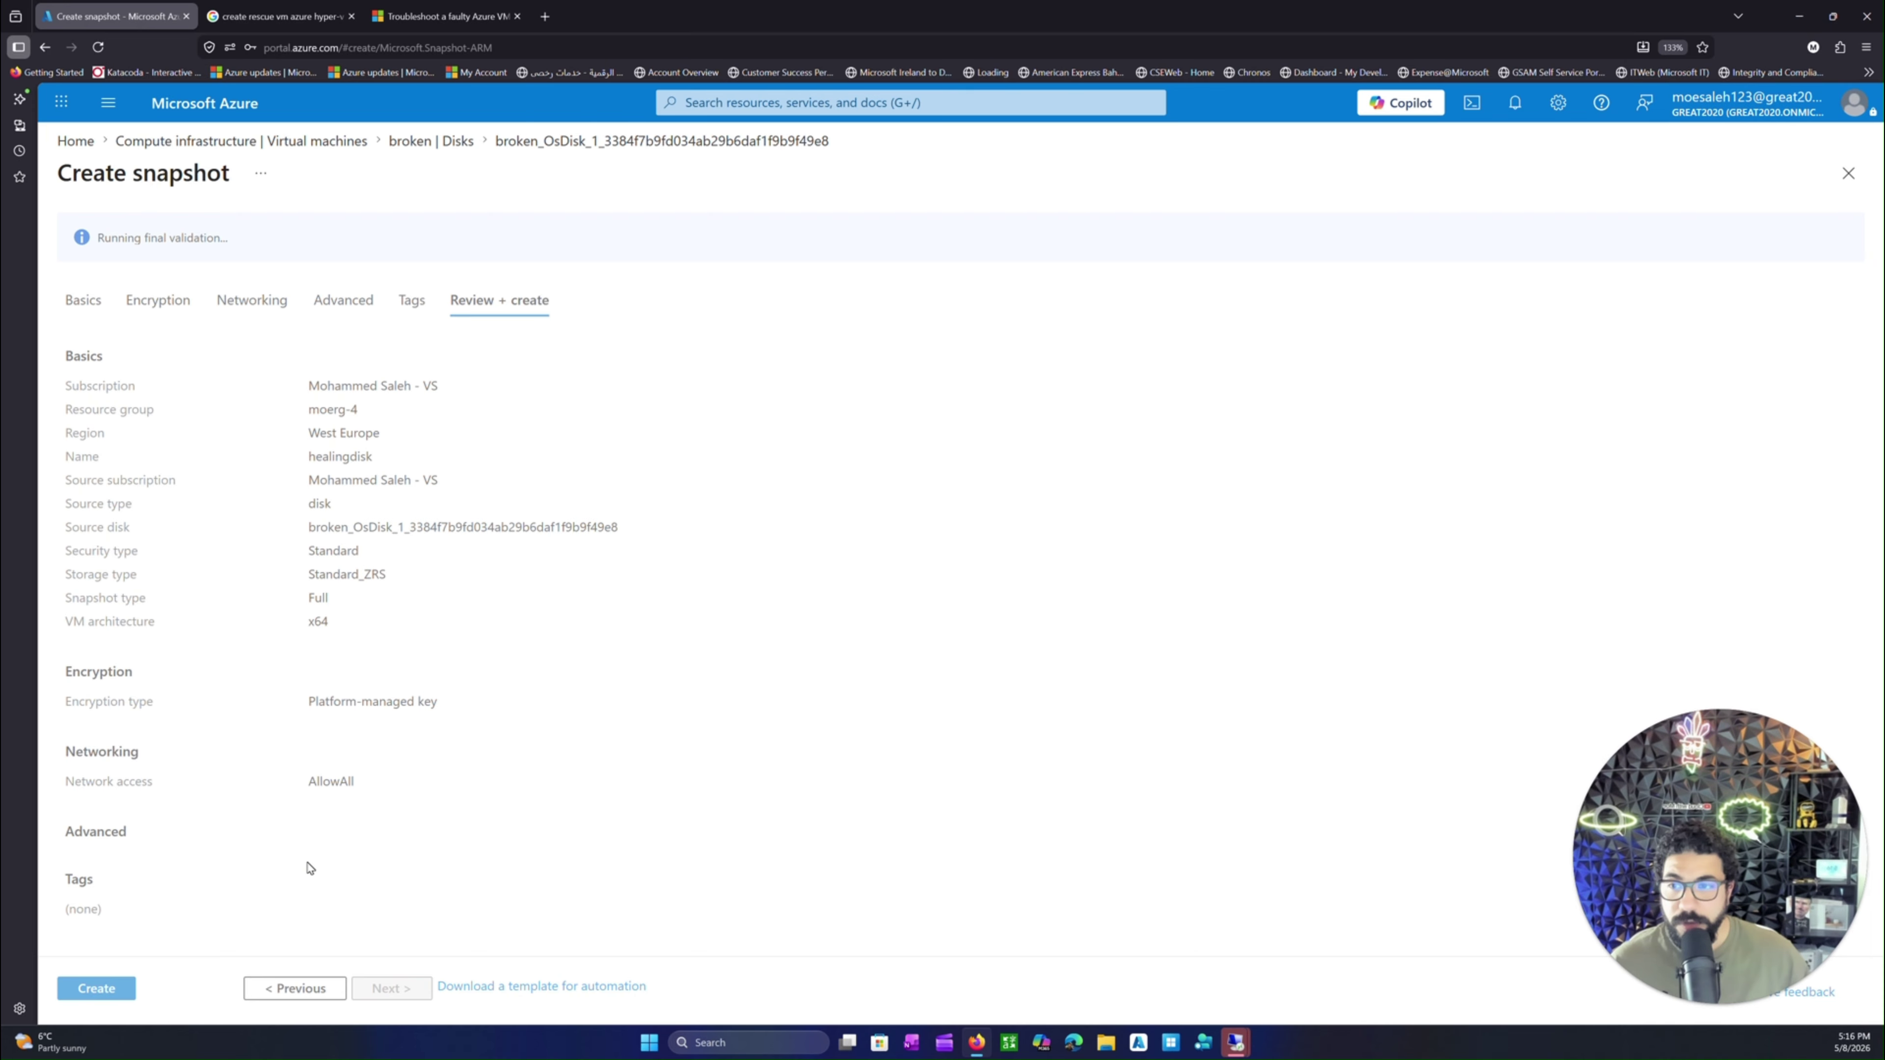
{"action": "left_click", "coordinate": [129, 996]}
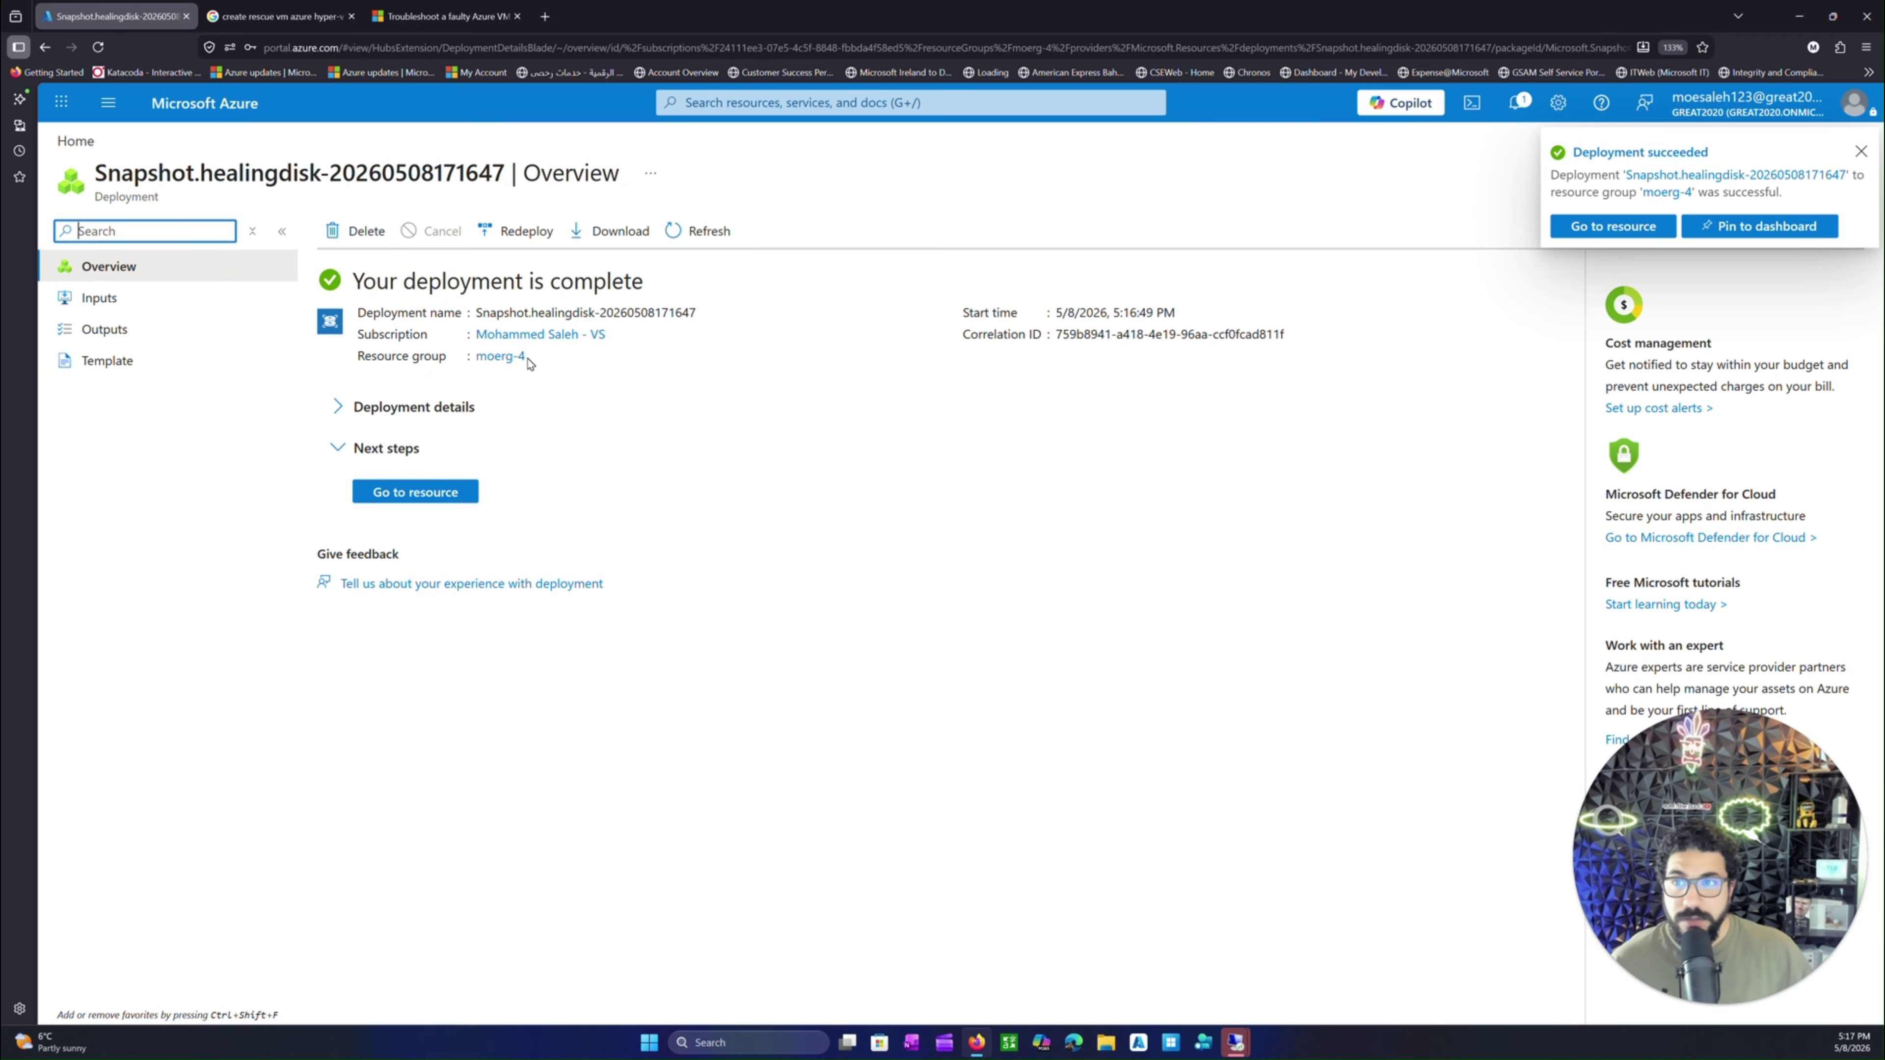
- Look up the Snapshots service from the portal home page and open the healingdisk snapshot
{"action": "left_click", "coordinate": [252, 107]}
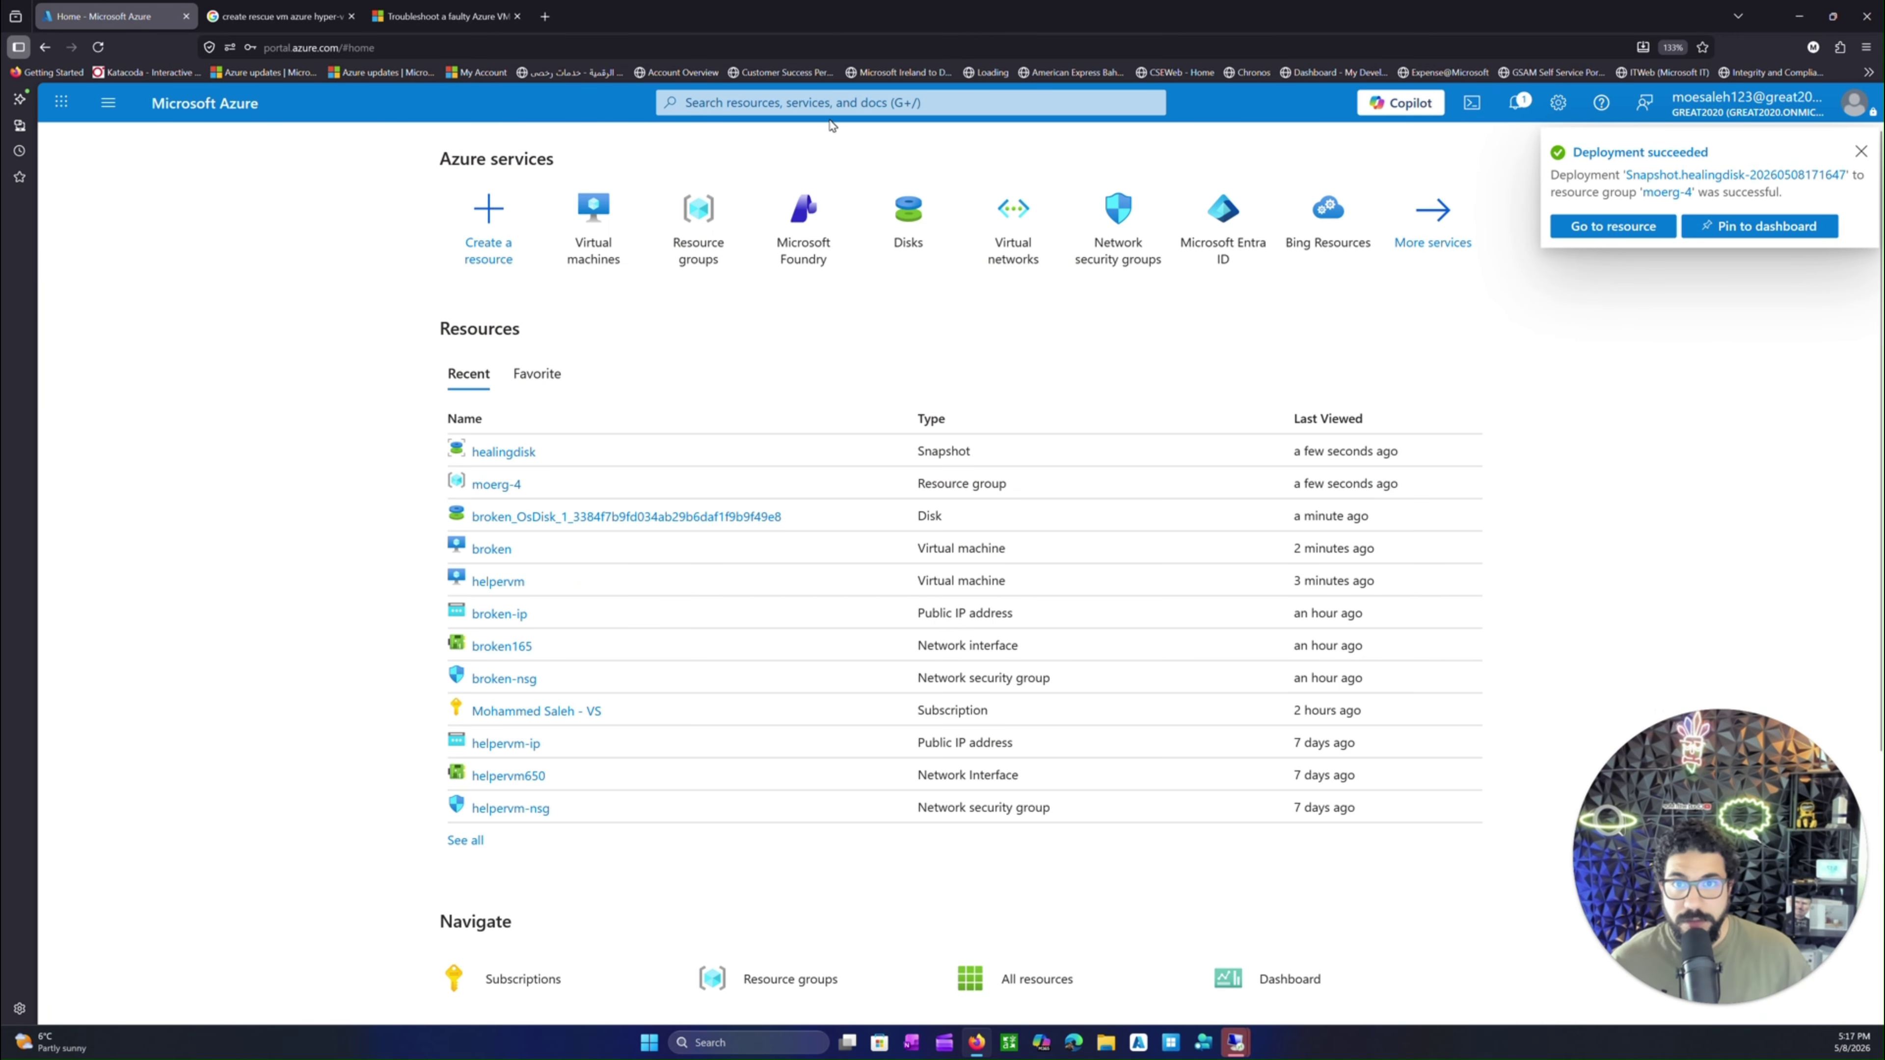
{"action": "left_click", "coordinate": [789, 102]}
{"action": "type", "text": "sn"}
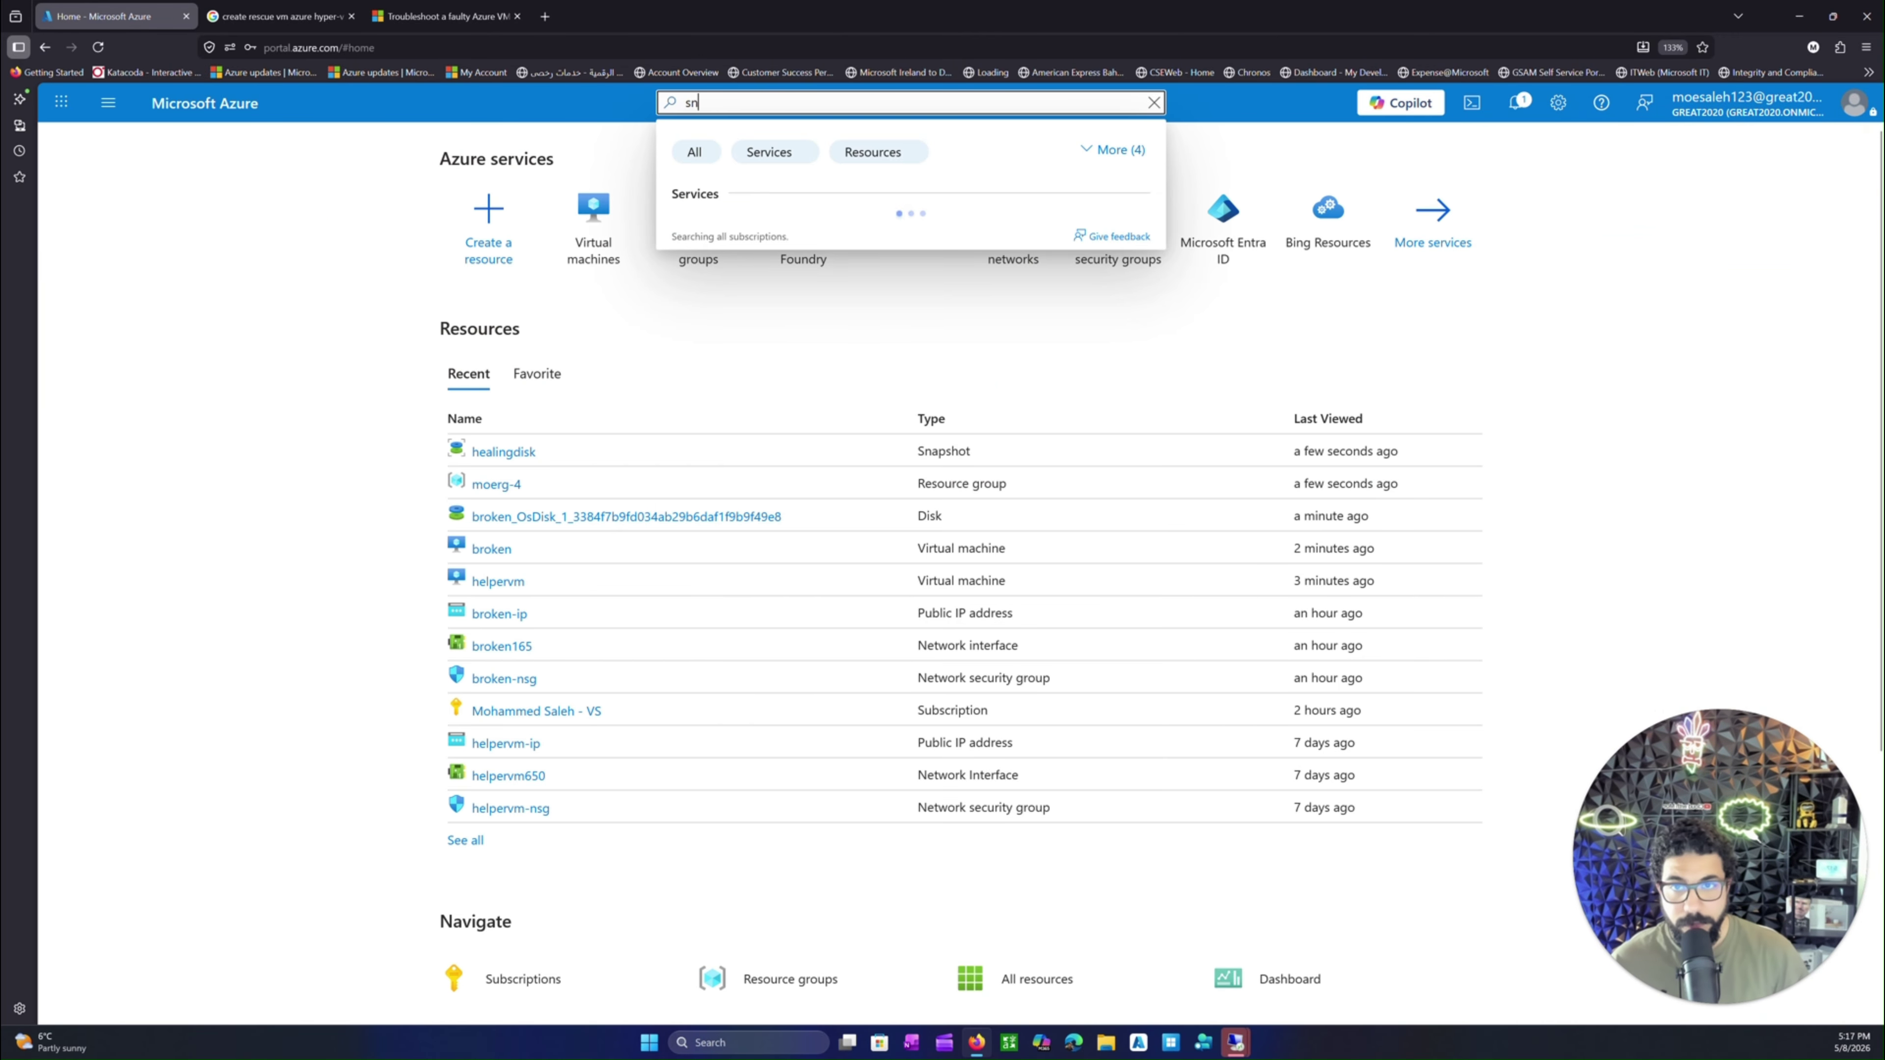
{"action": "type", "text": "ap"}
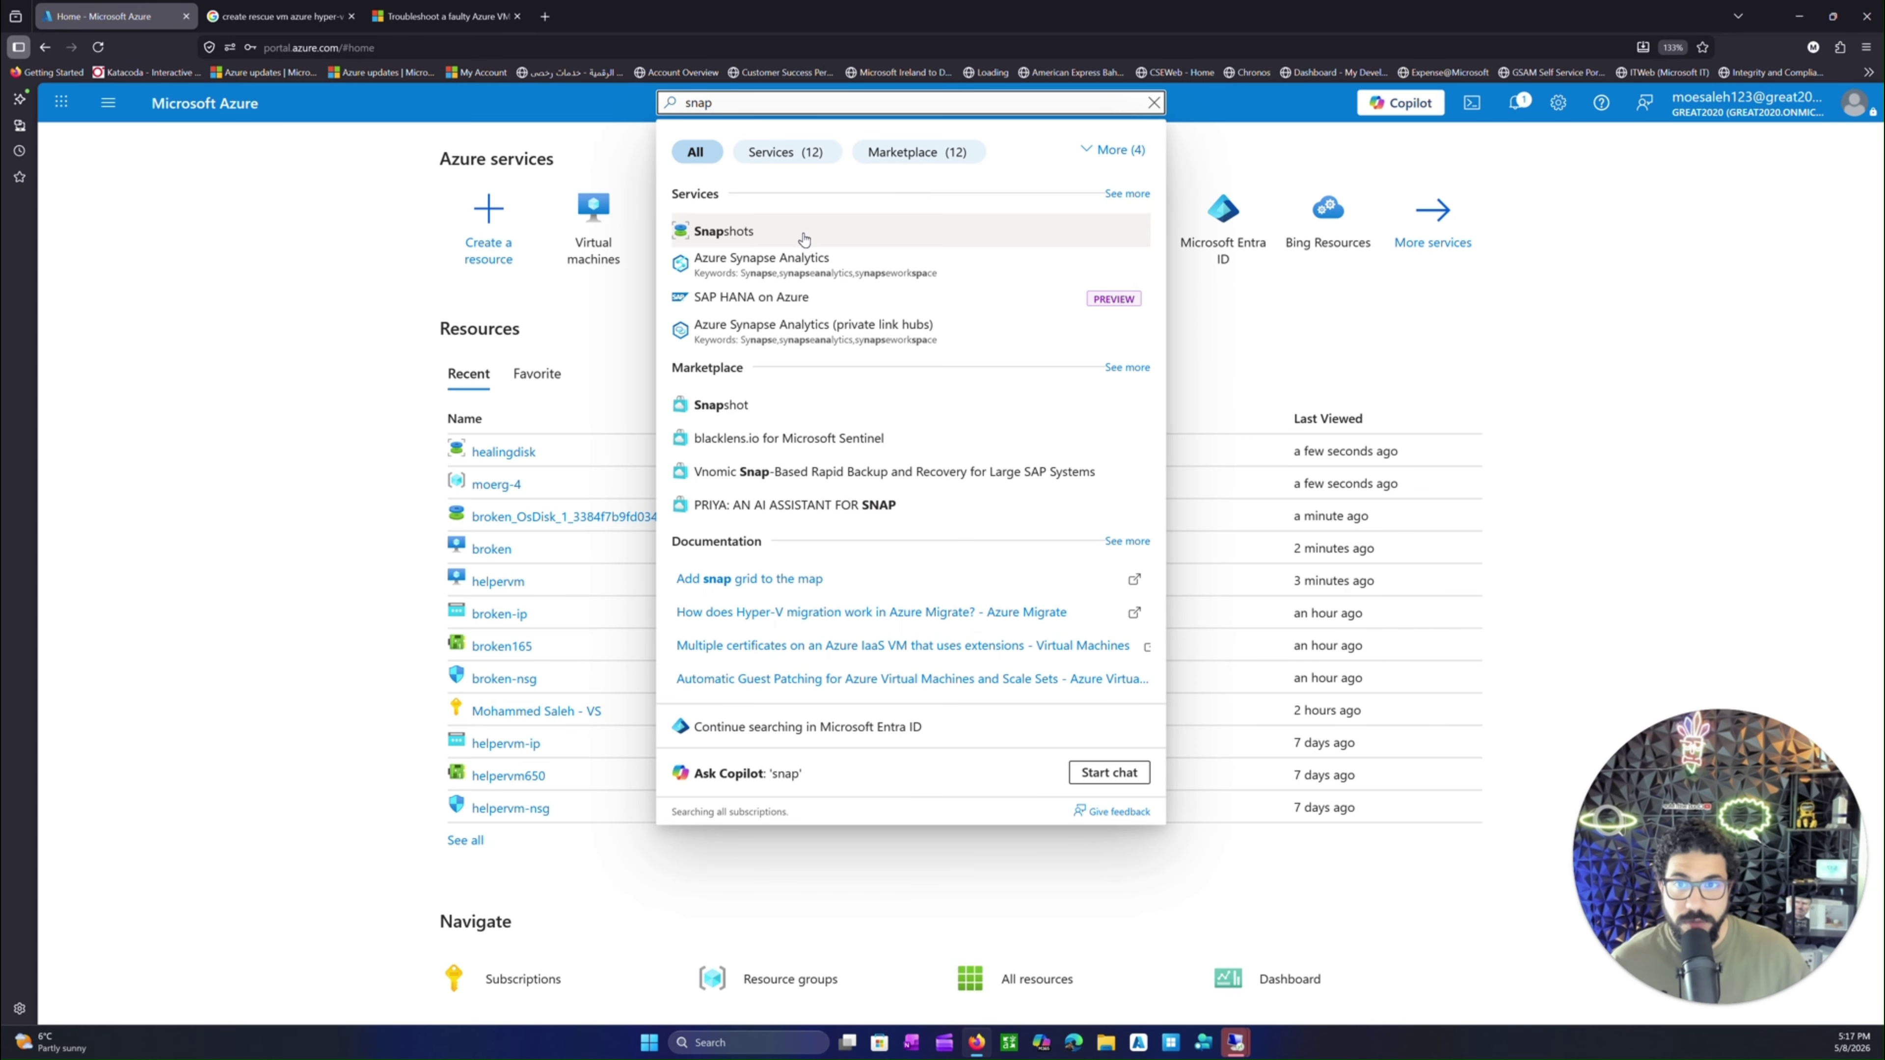
{"action": "left_click", "coordinate": [803, 239]}
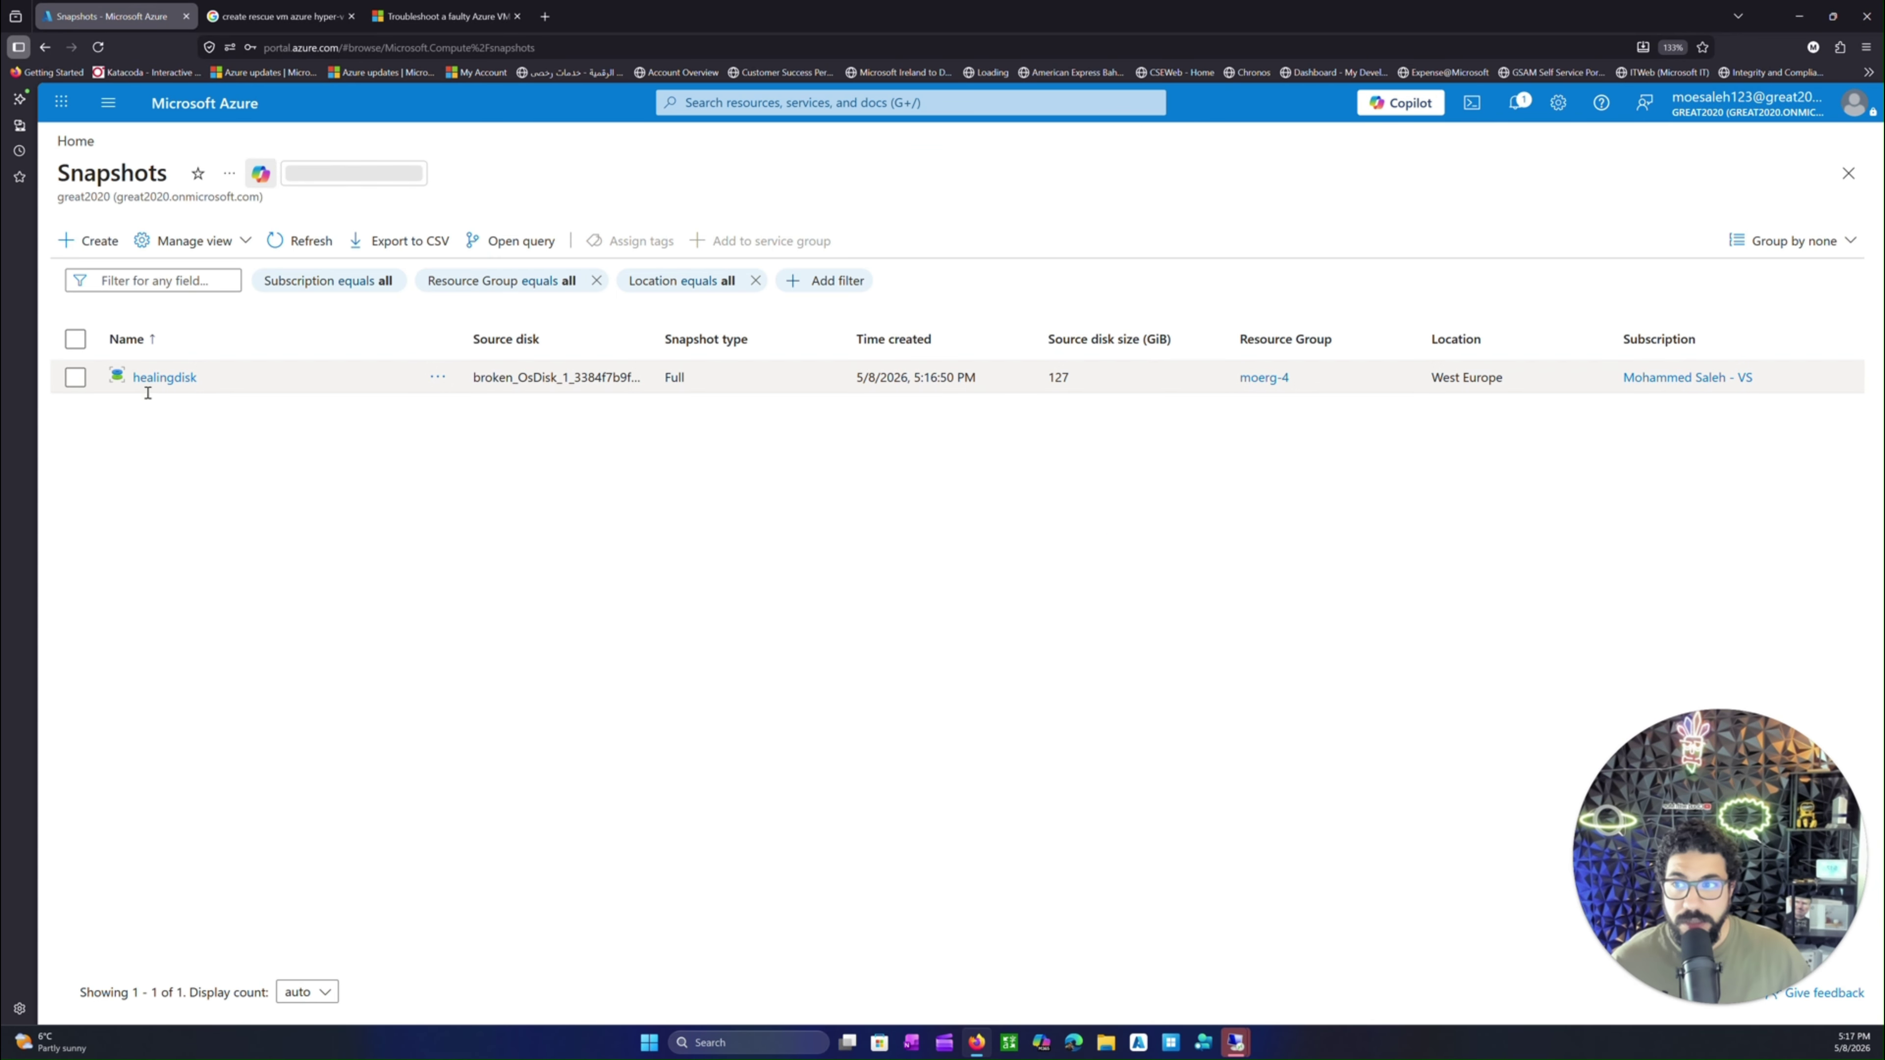
{"action": "left_click", "coordinate": [121, 375]}
{"action": "left_click_drag", "start_coordinate": [148, 172], "coordinate": [87, 174]}
{"action": "left_click", "coordinate": [160, 377]}
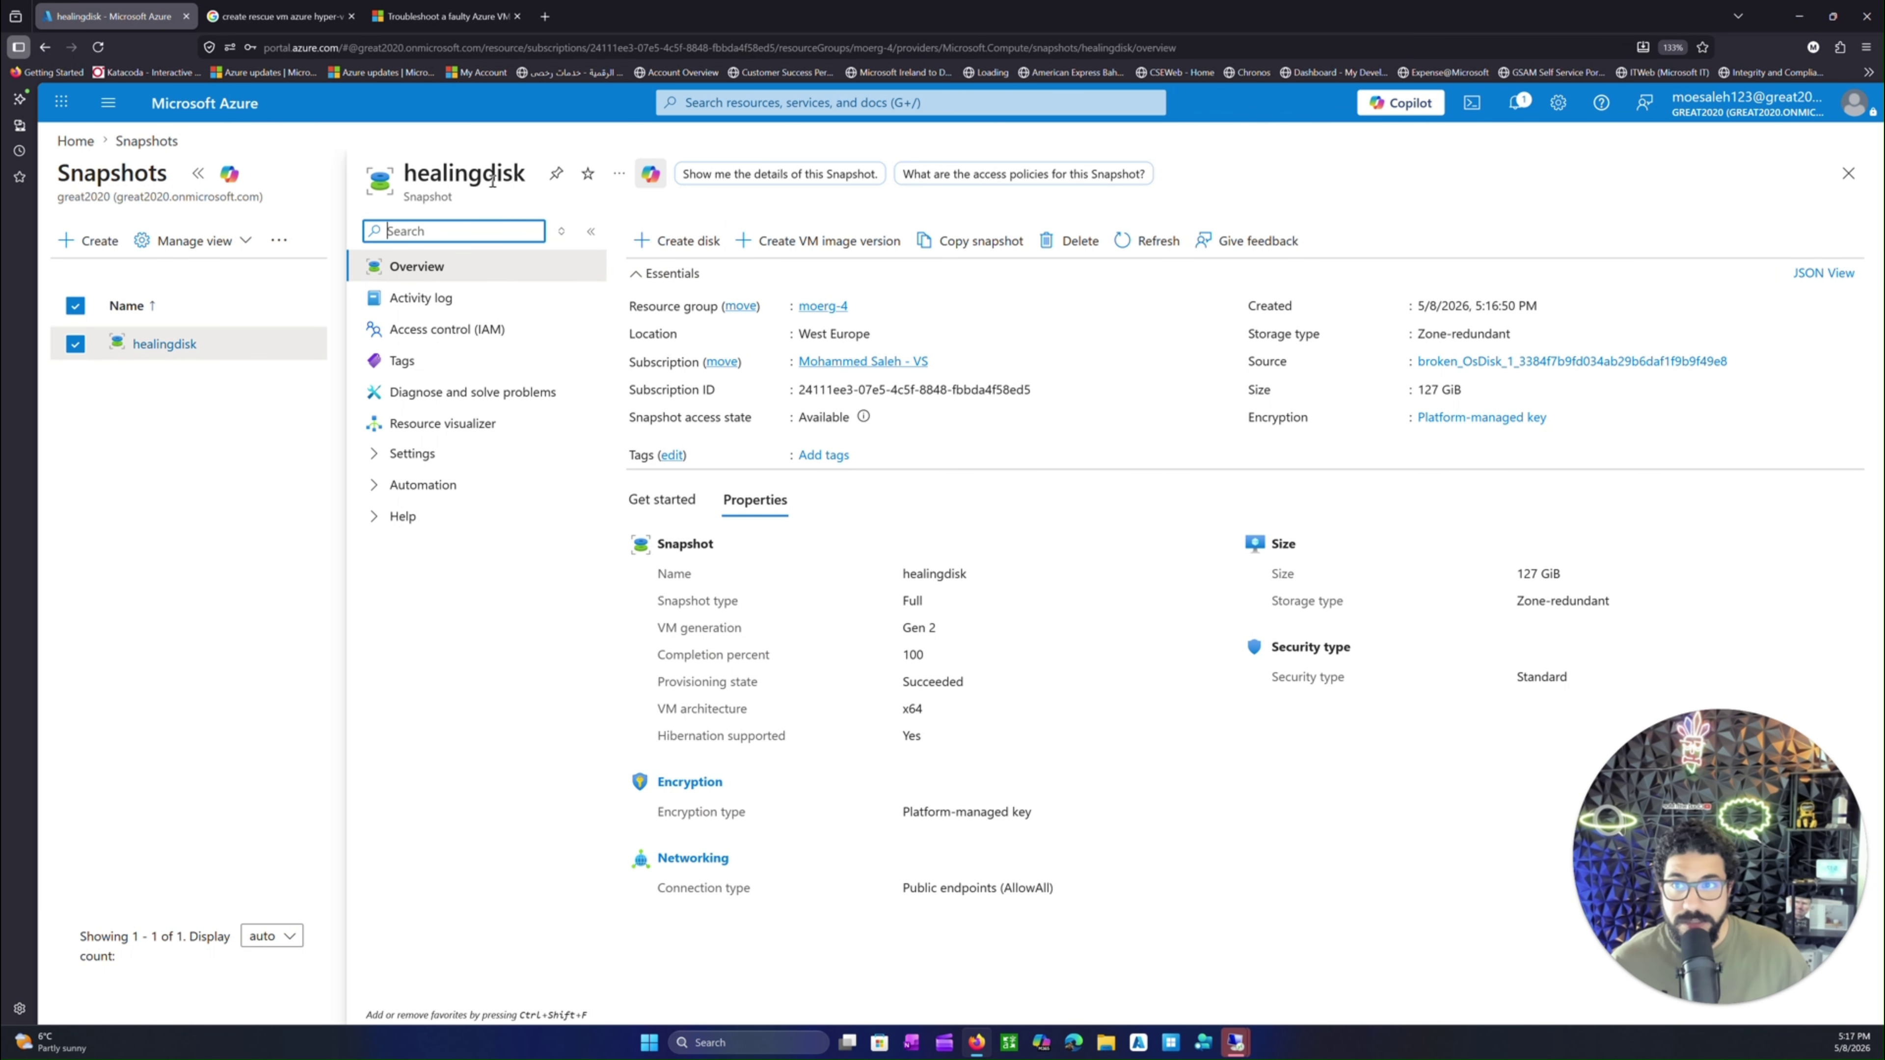
{"action": "left_click_drag", "start_coordinate": [496, 174], "coordinate": [404, 174]}
- Start a managed disk from the healingdisk snapshot in resource group moerg-4 and name it healingos
{"action": "left_click", "coordinate": [670, 247]}
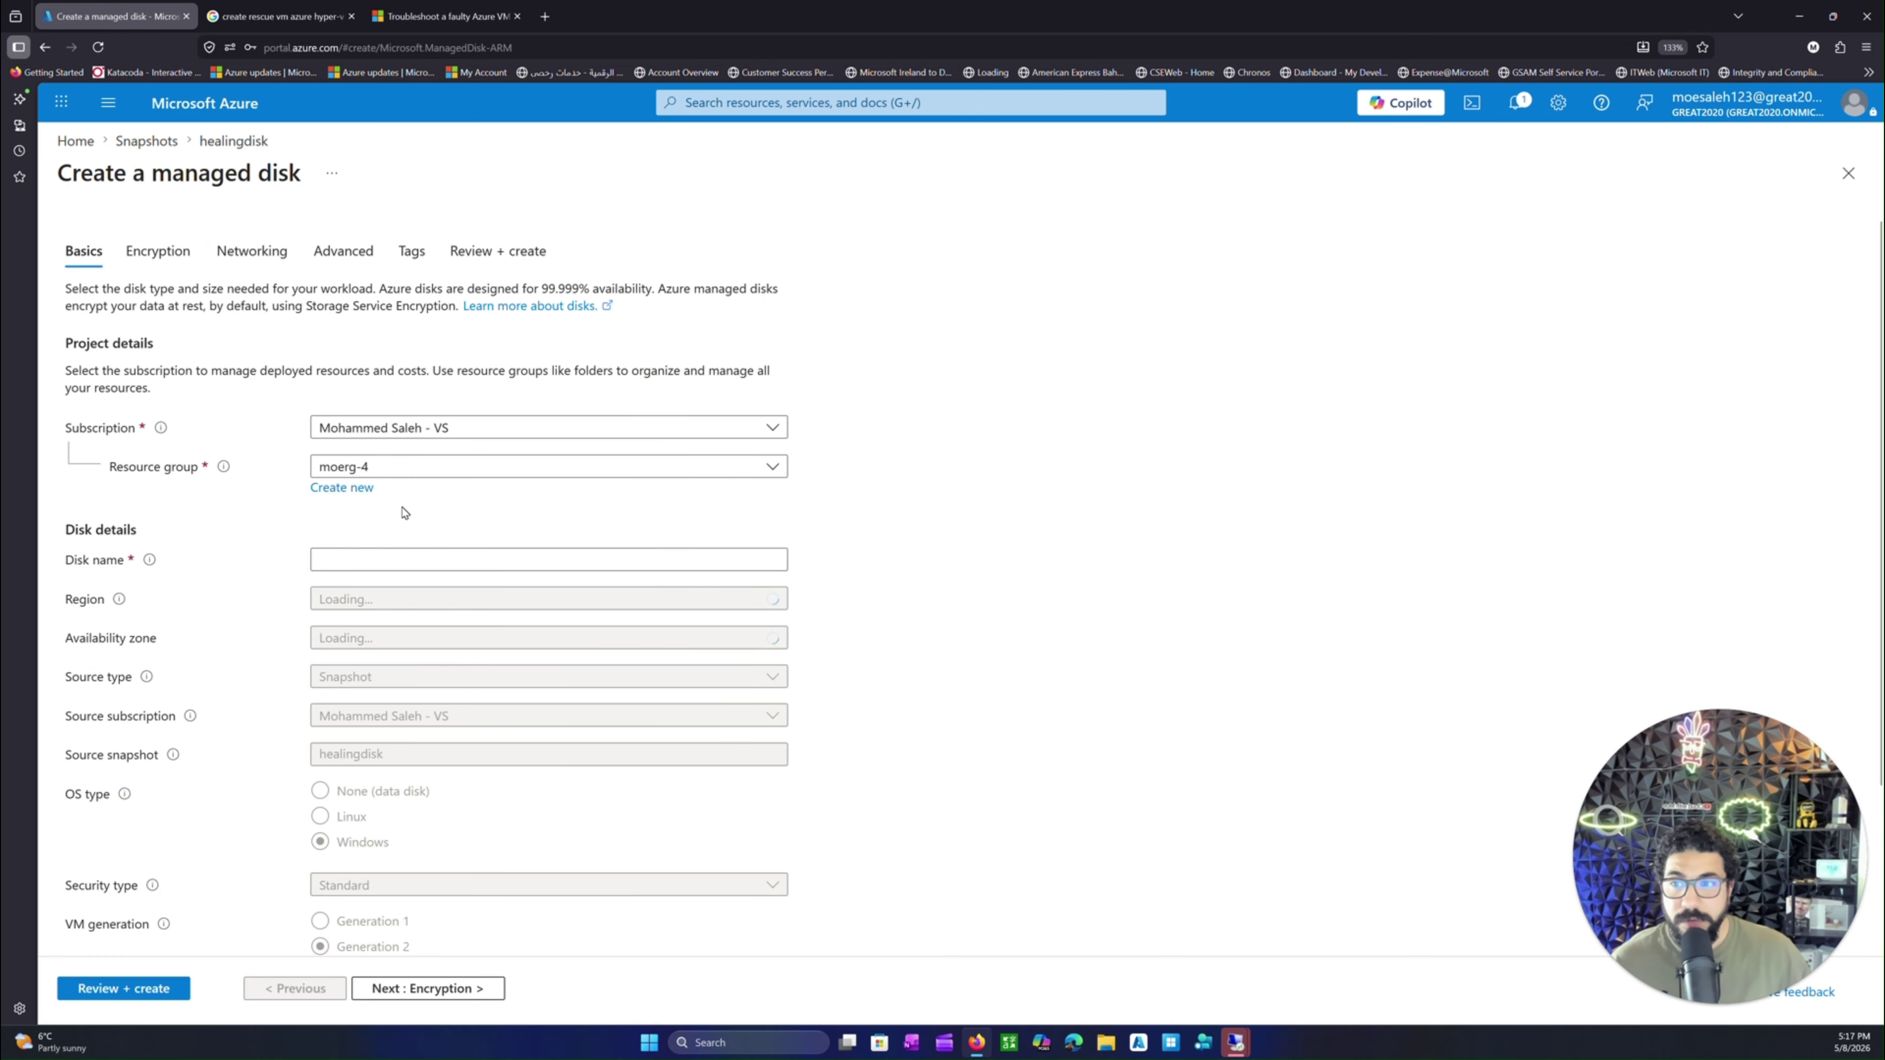
{"action": "left_click", "coordinate": [364, 560]}
{"action": "double_click", "coordinate": [121, 561]}
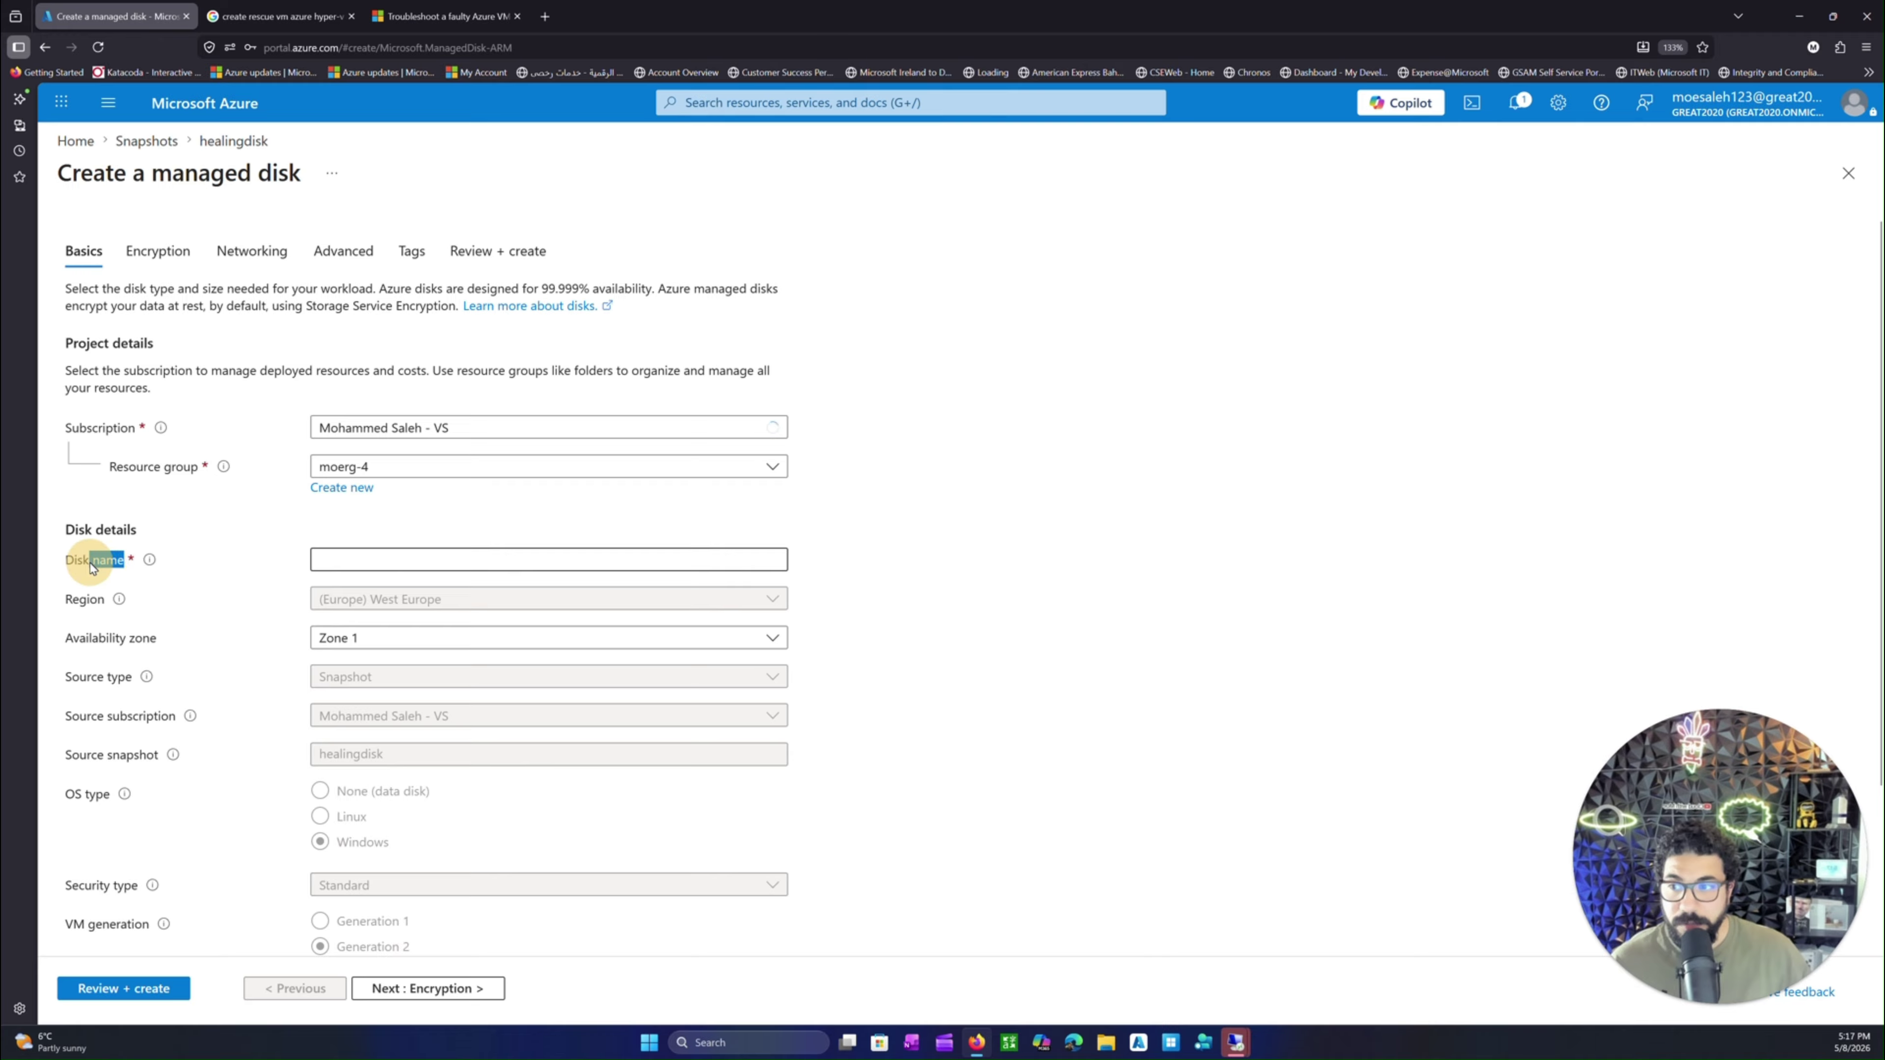
{"action": "key", "text": "ctrl+plus"}
{"action": "scroll", "coordinate": [274, 602], "scroll_direction": "down", "scroll_amount": 3}
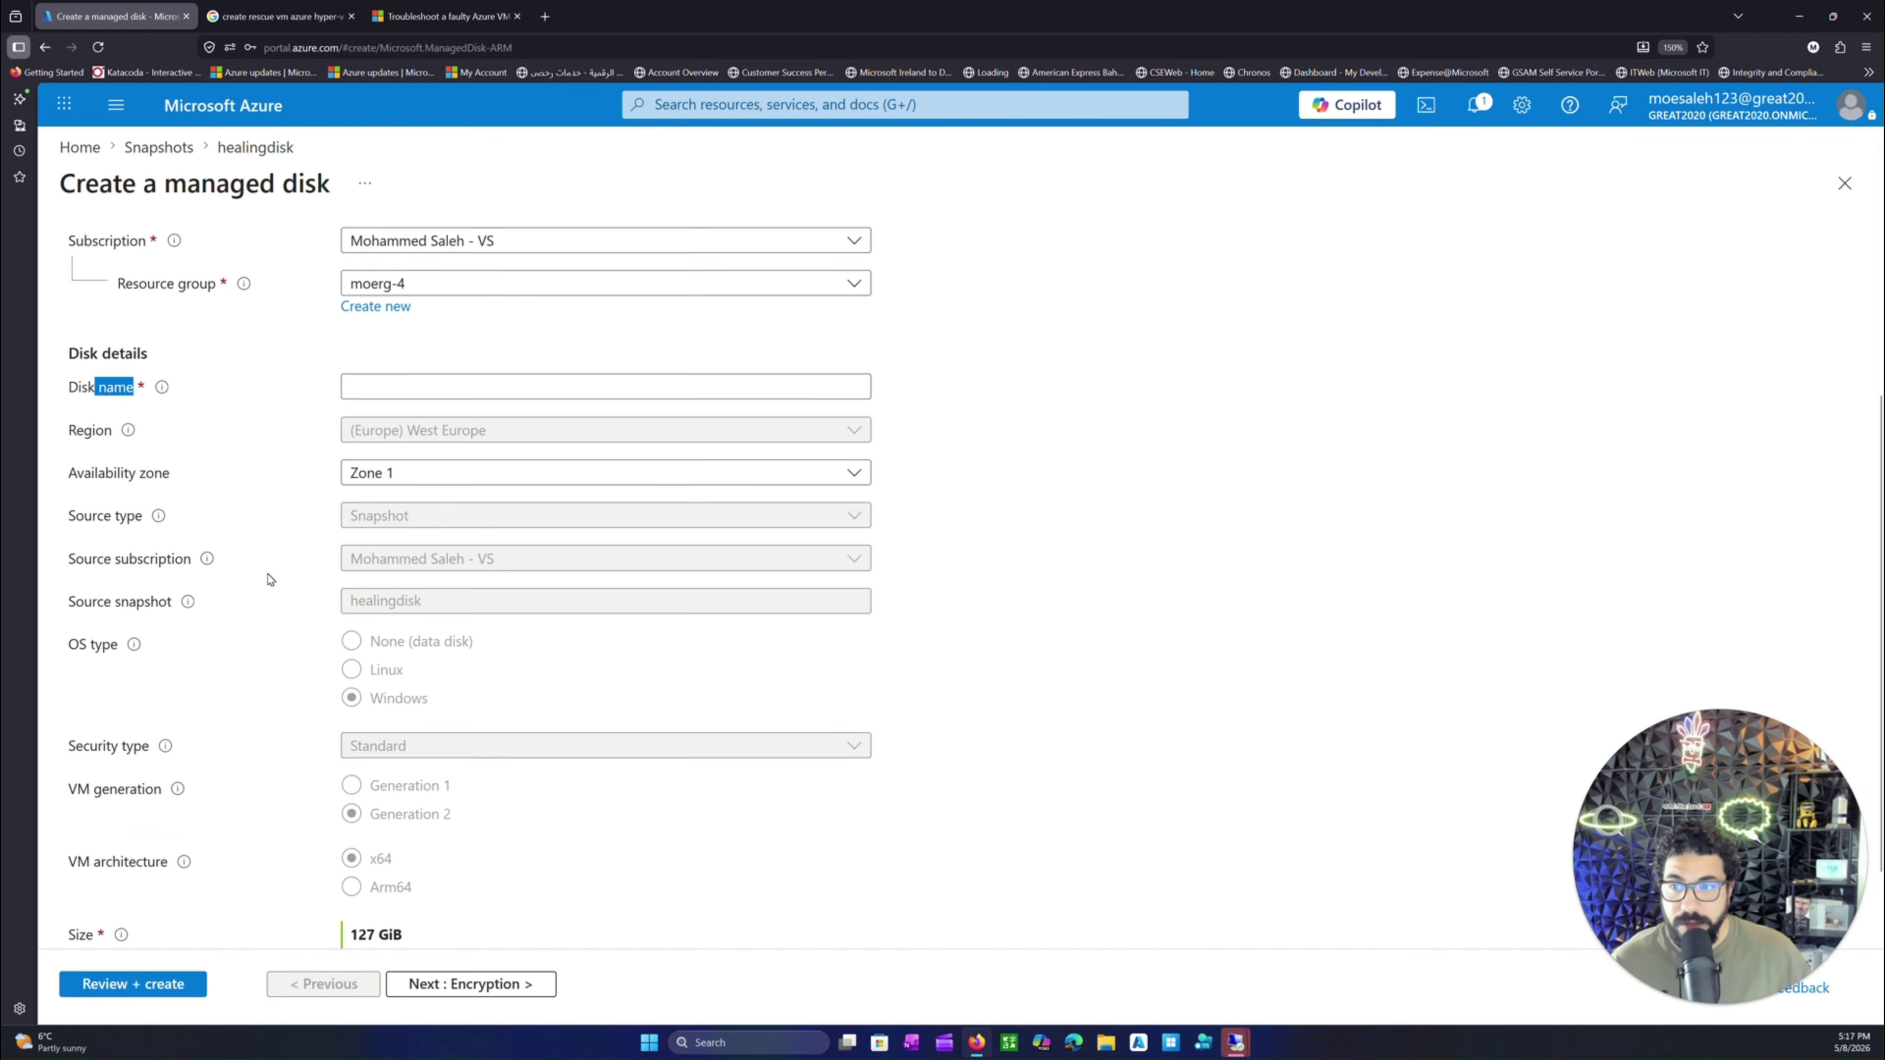
{"action": "left_click", "coordinate": [371, 386]}
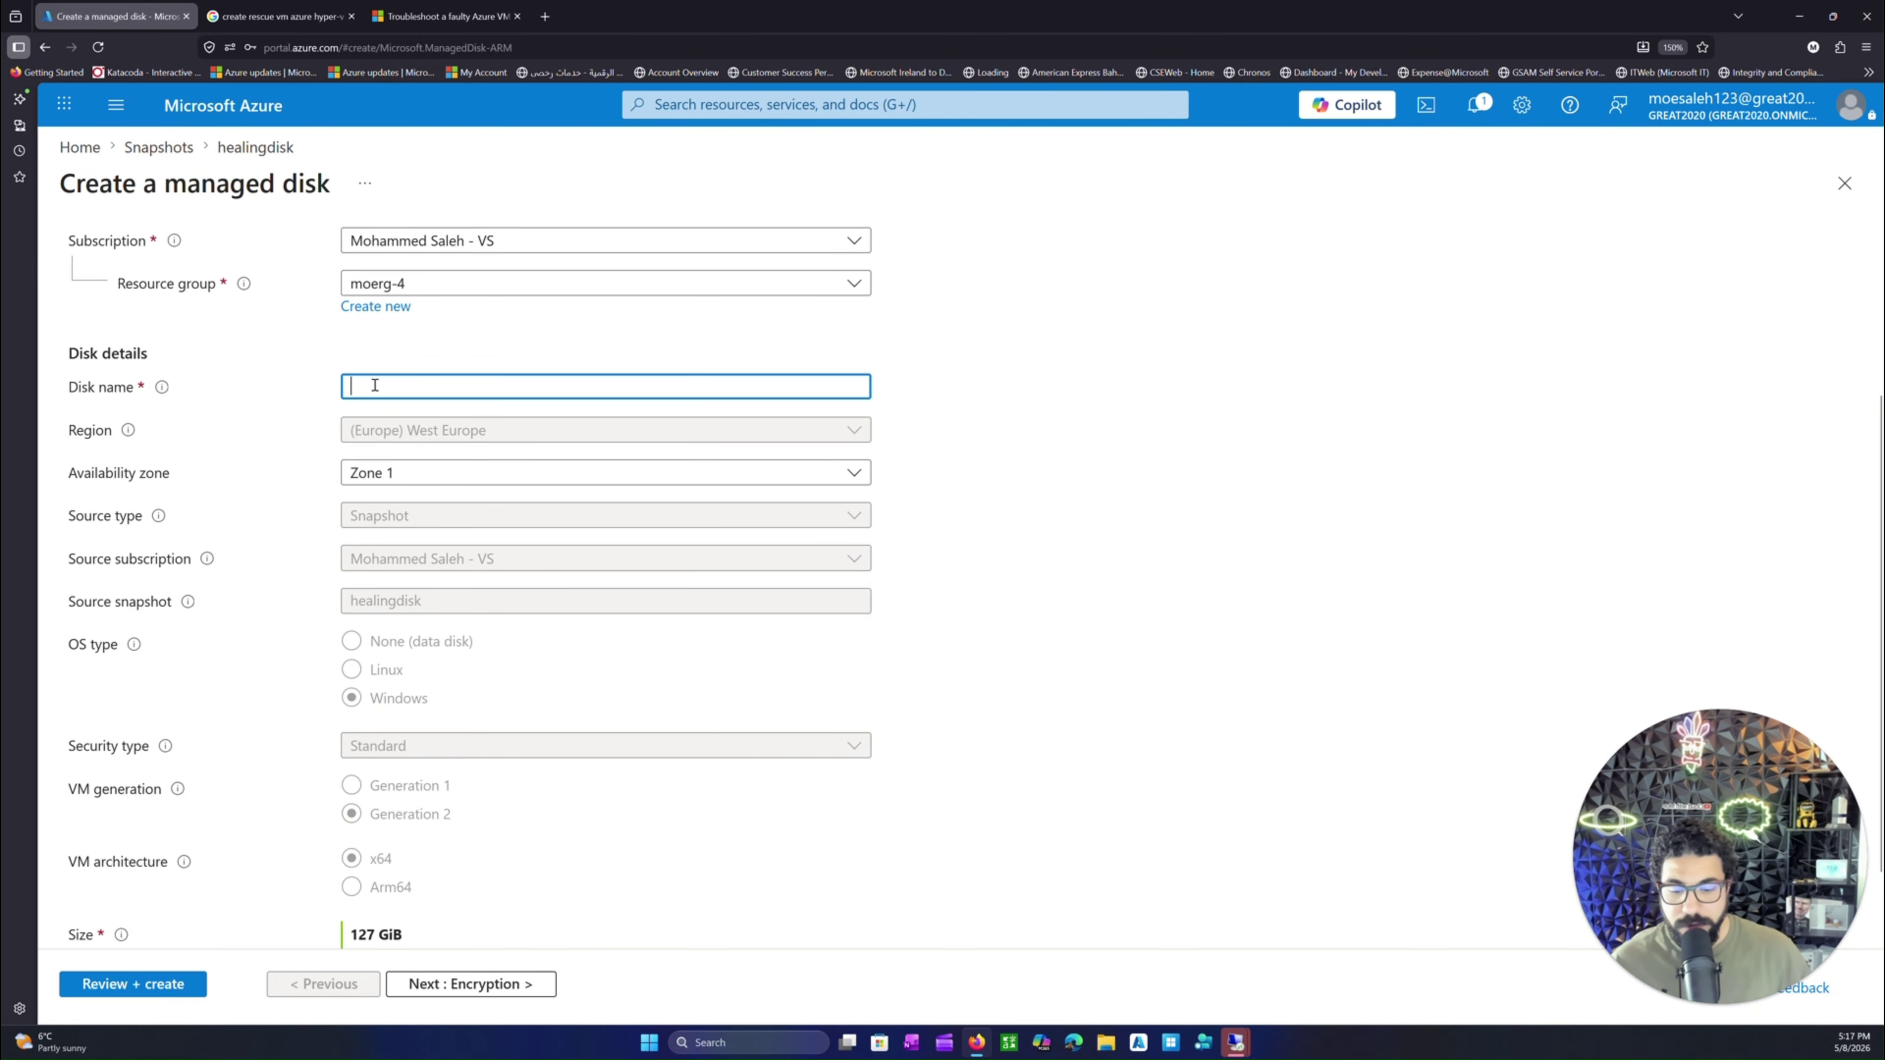
{"action": "type", "text": "heali"}
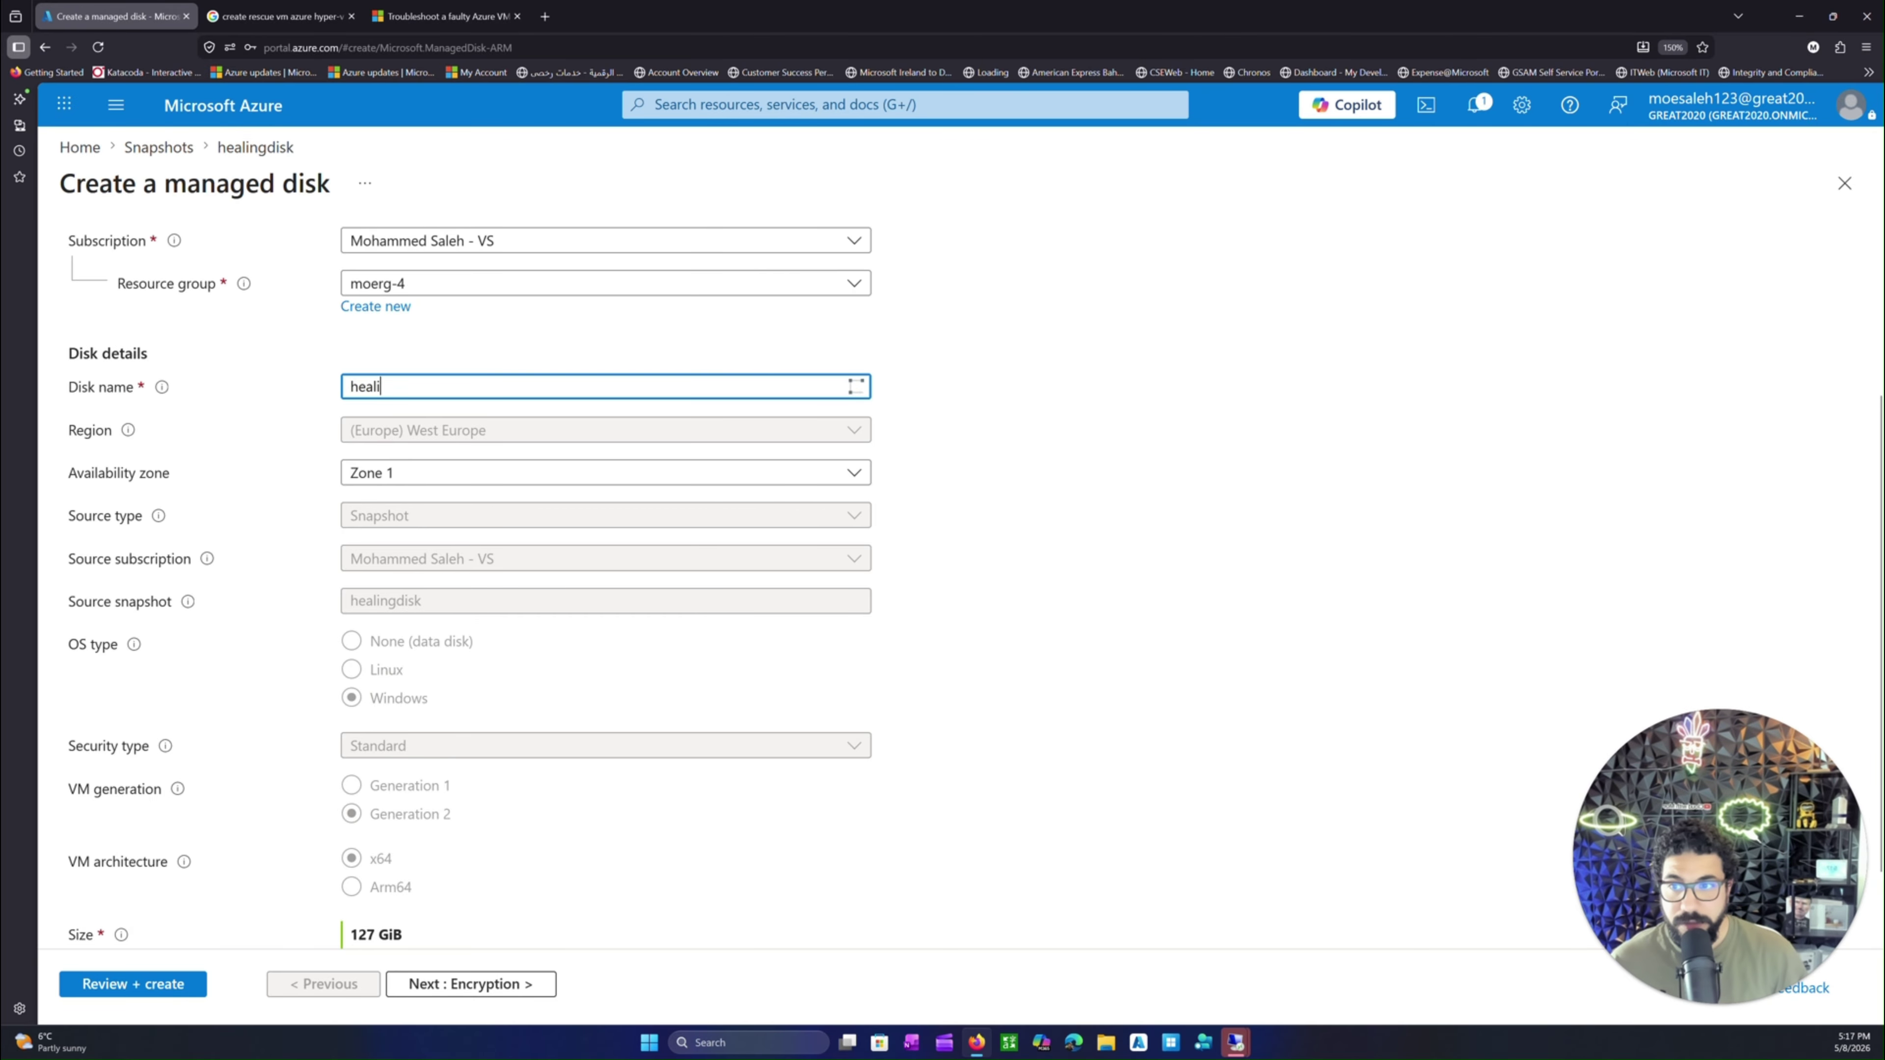
{"action": "type", "text": "ngos"}
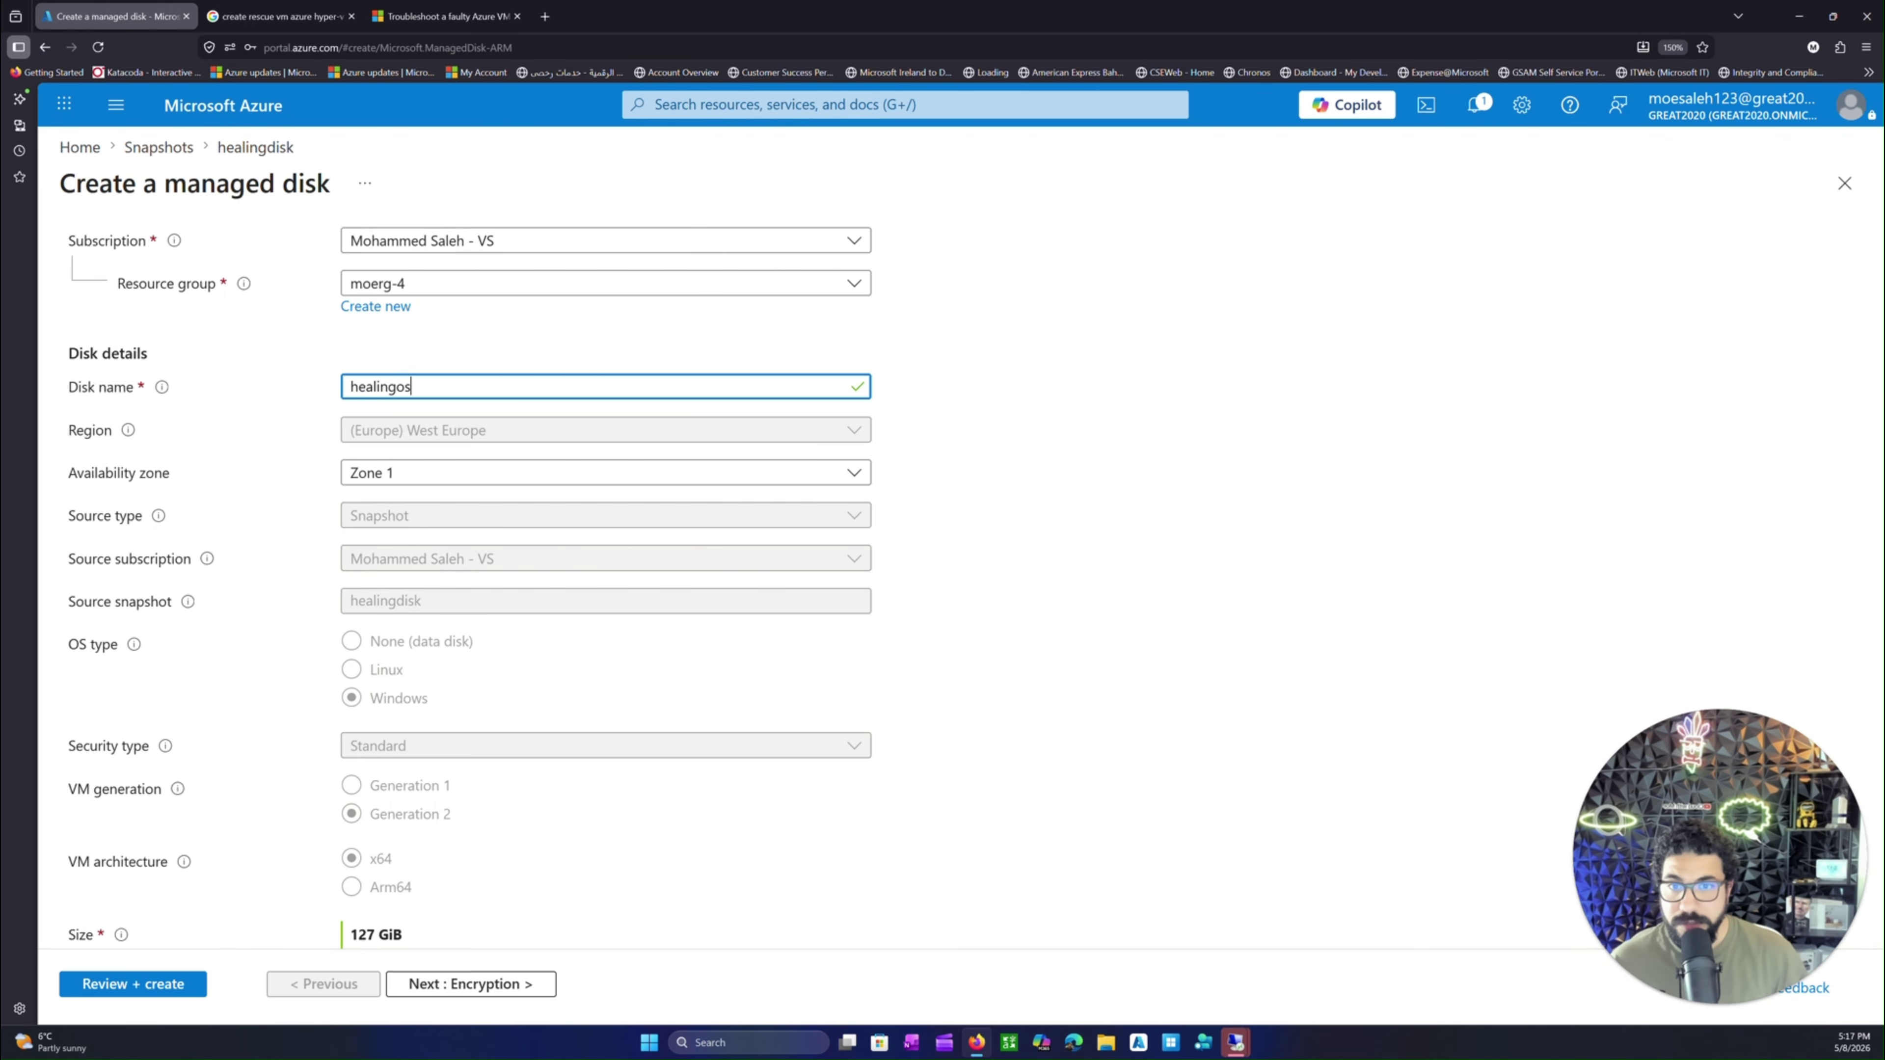
{"action": "scroll", "coordinate": [260, 639], "scroll_direction": "down", "scroll_amount": 2}
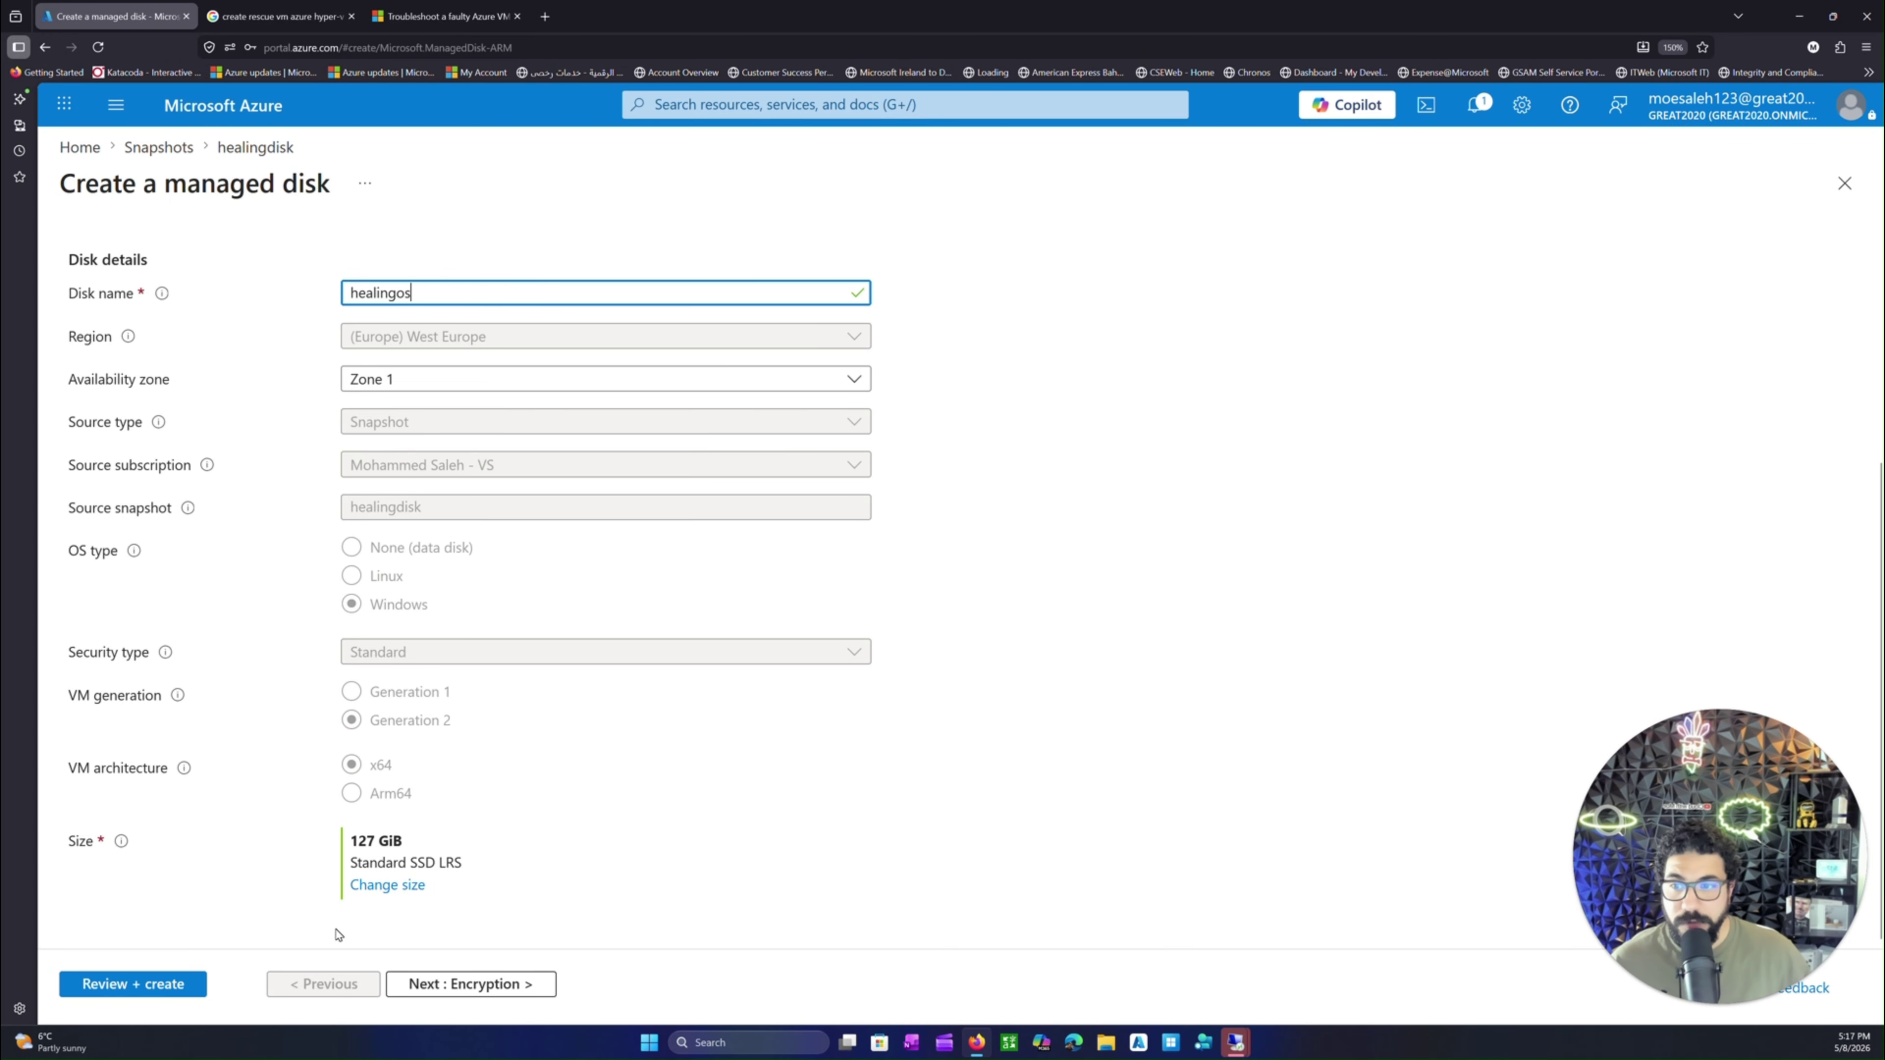
- Keep the default encryption, networking, advanced and tag options, then review and create the healingos disk
{"action": "left_click", "coordinate": [426, 986]}
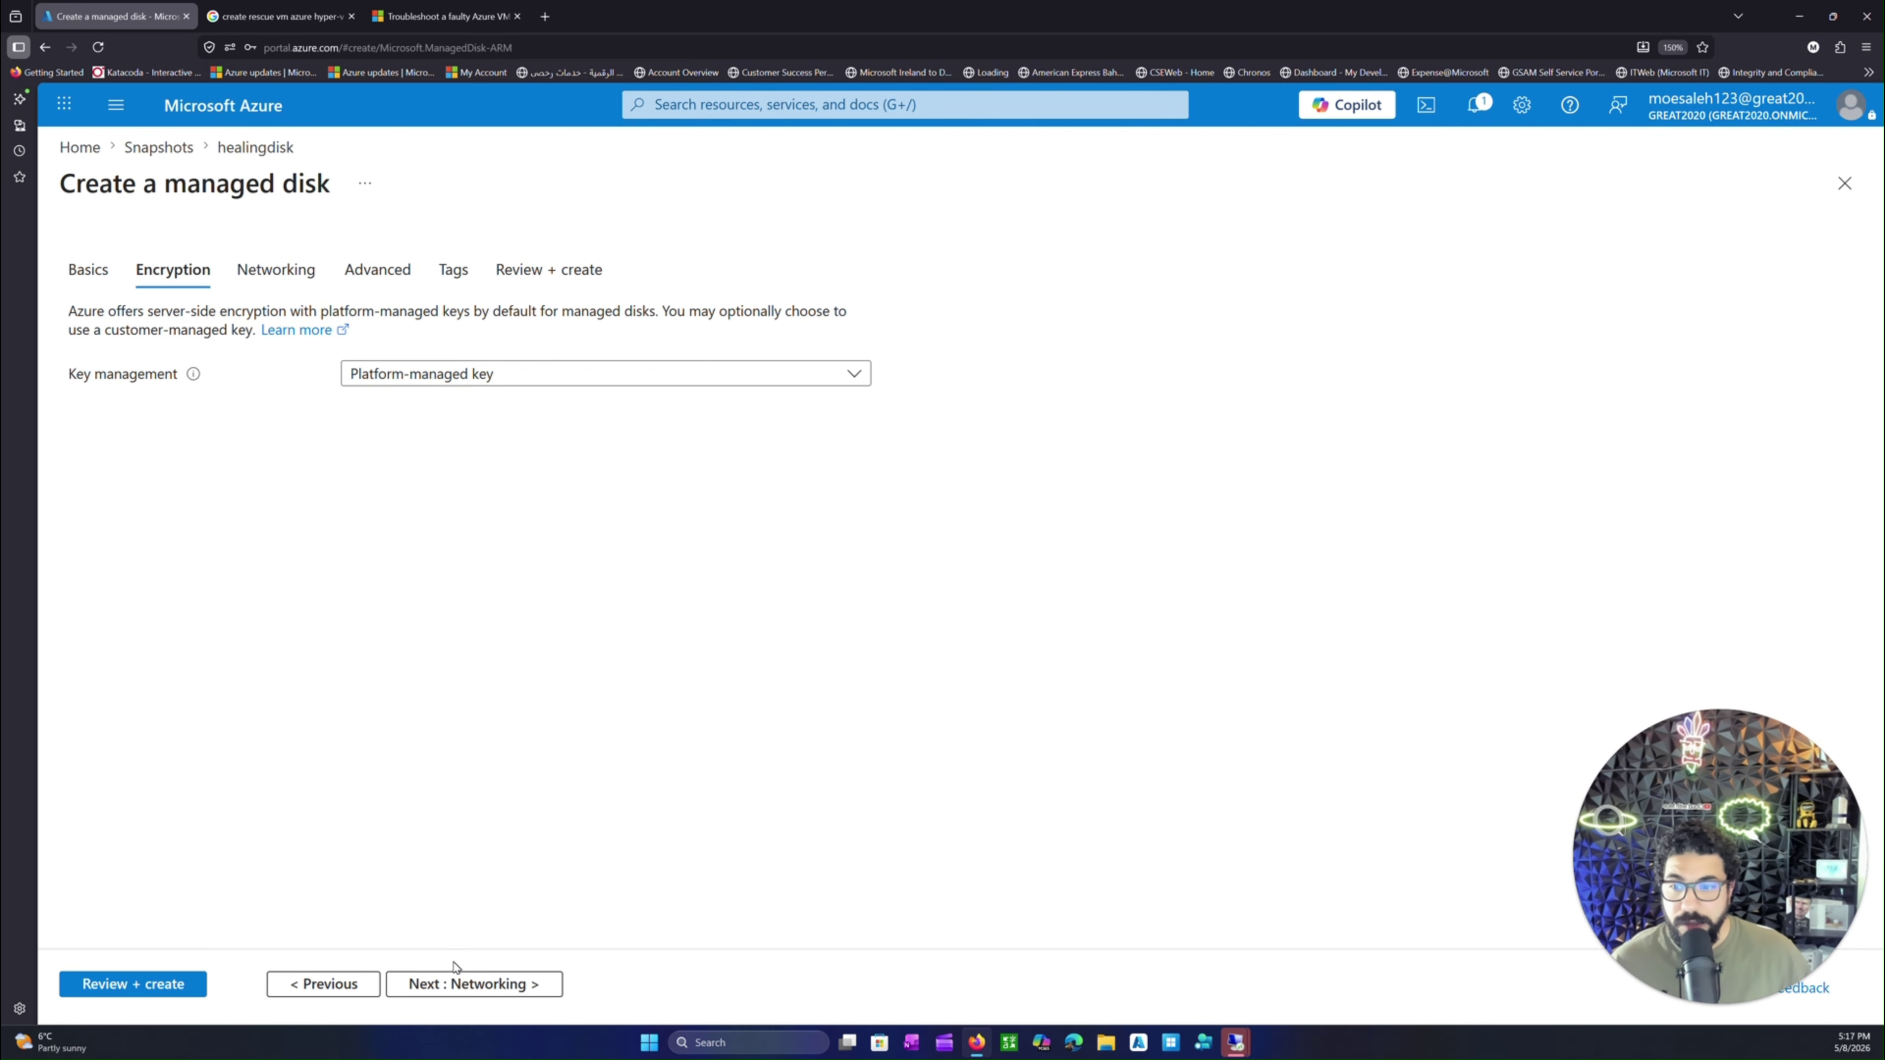
{"action": "left_click", "coordinate": [454, 984]}
{"action": "left_click", "coordinate": [450, 985]}
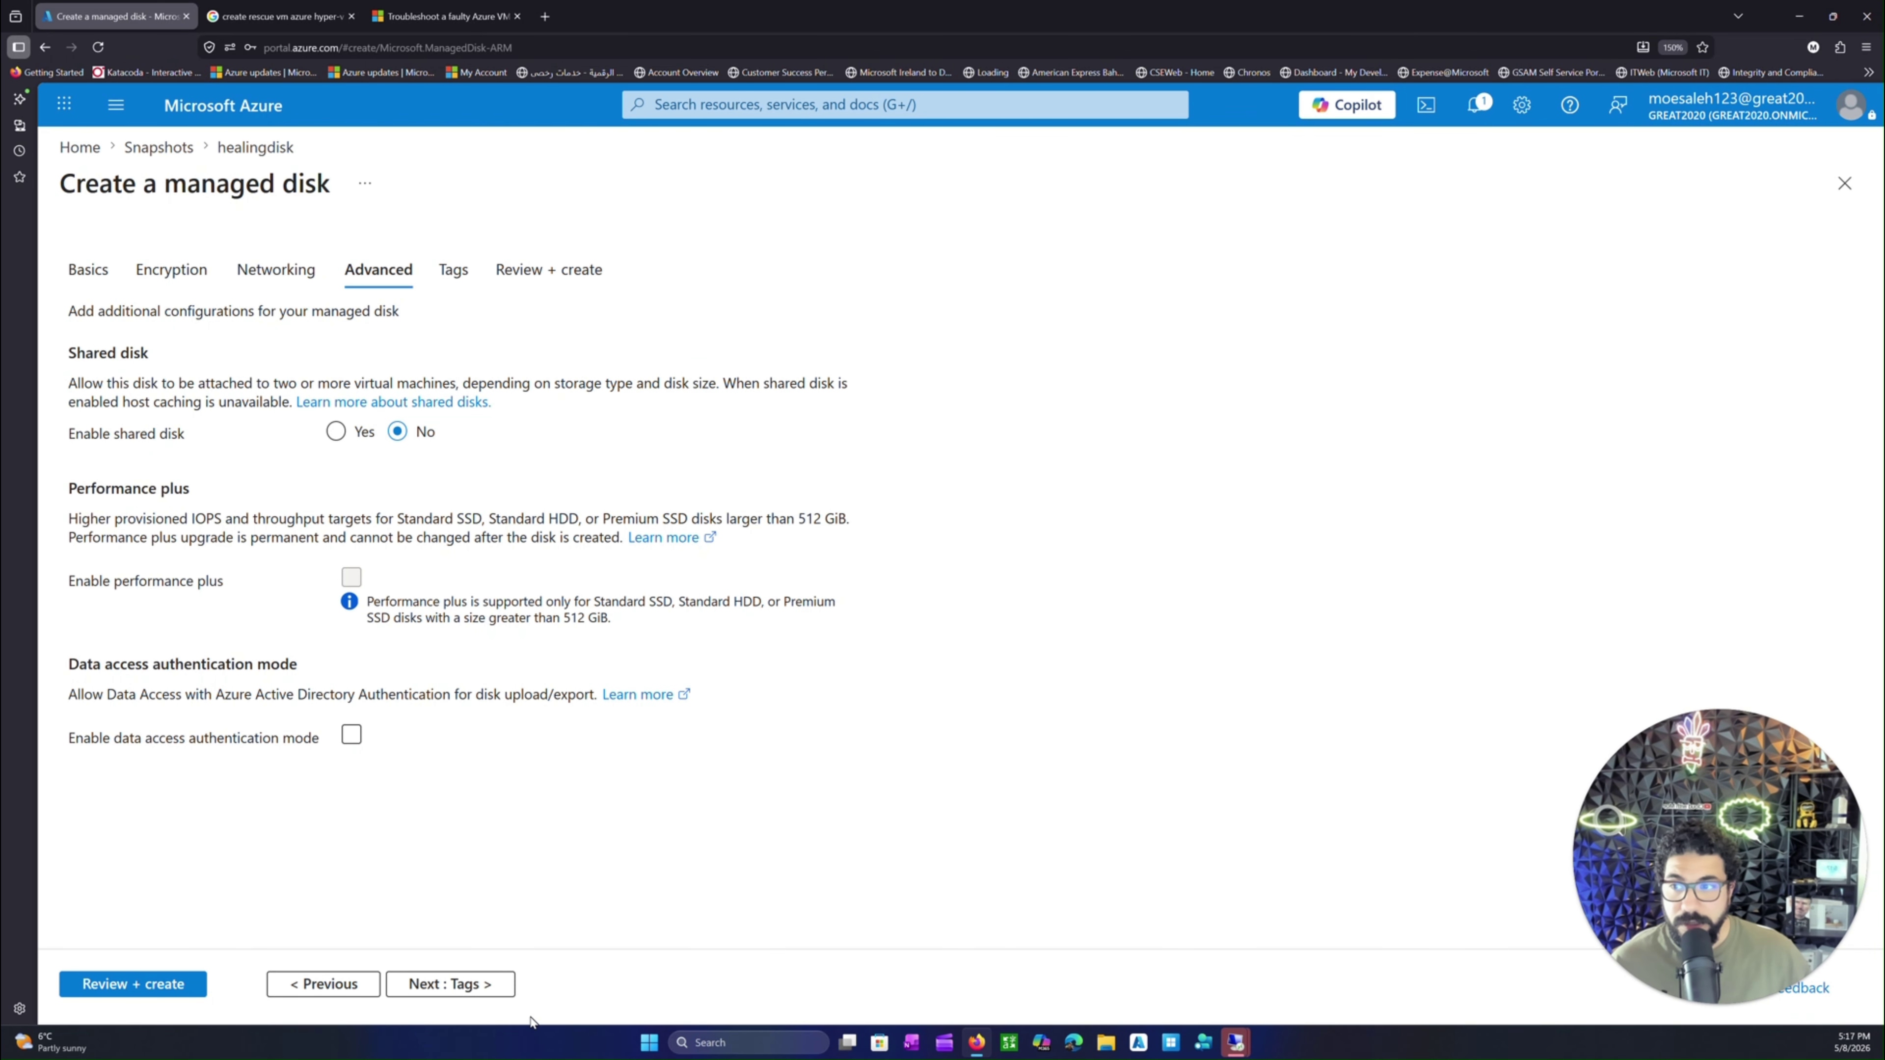
{"action": "left_click", "coordinate": [481, 990]}
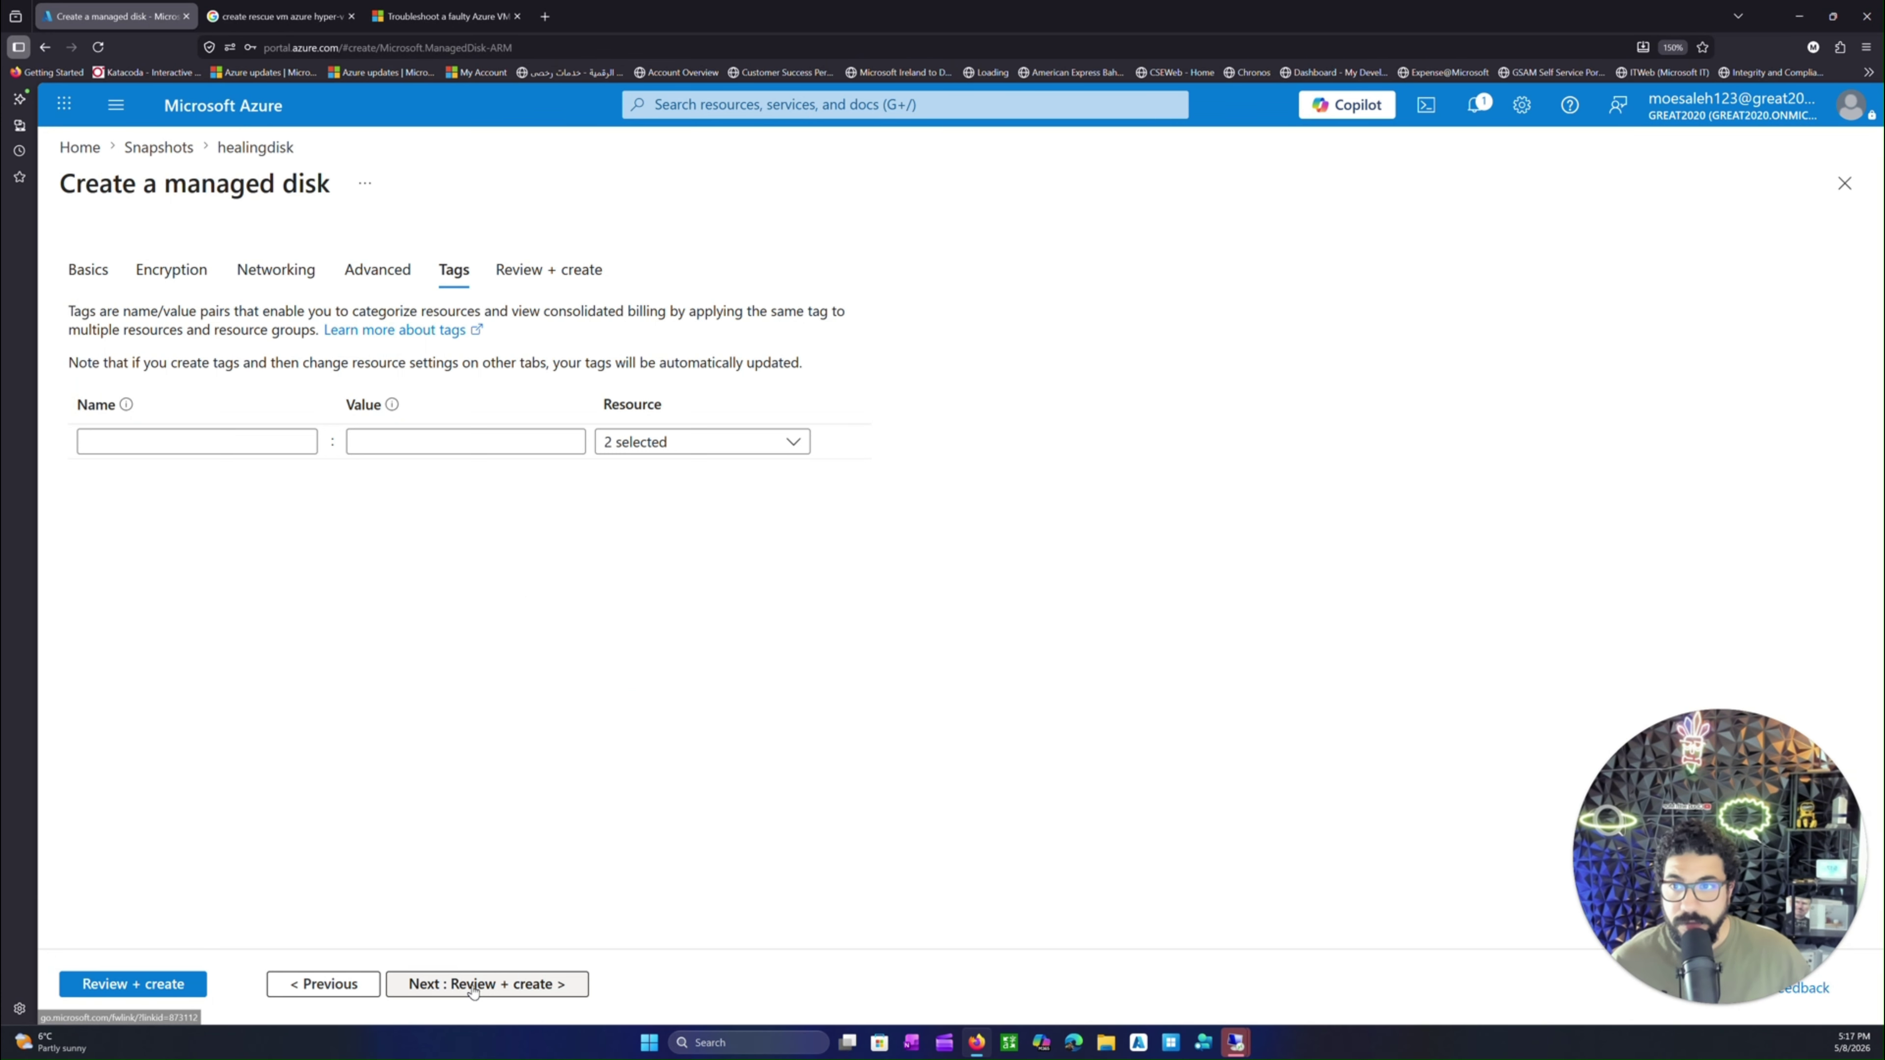
{"action": "left_click", "coordinate": [165, 988]}
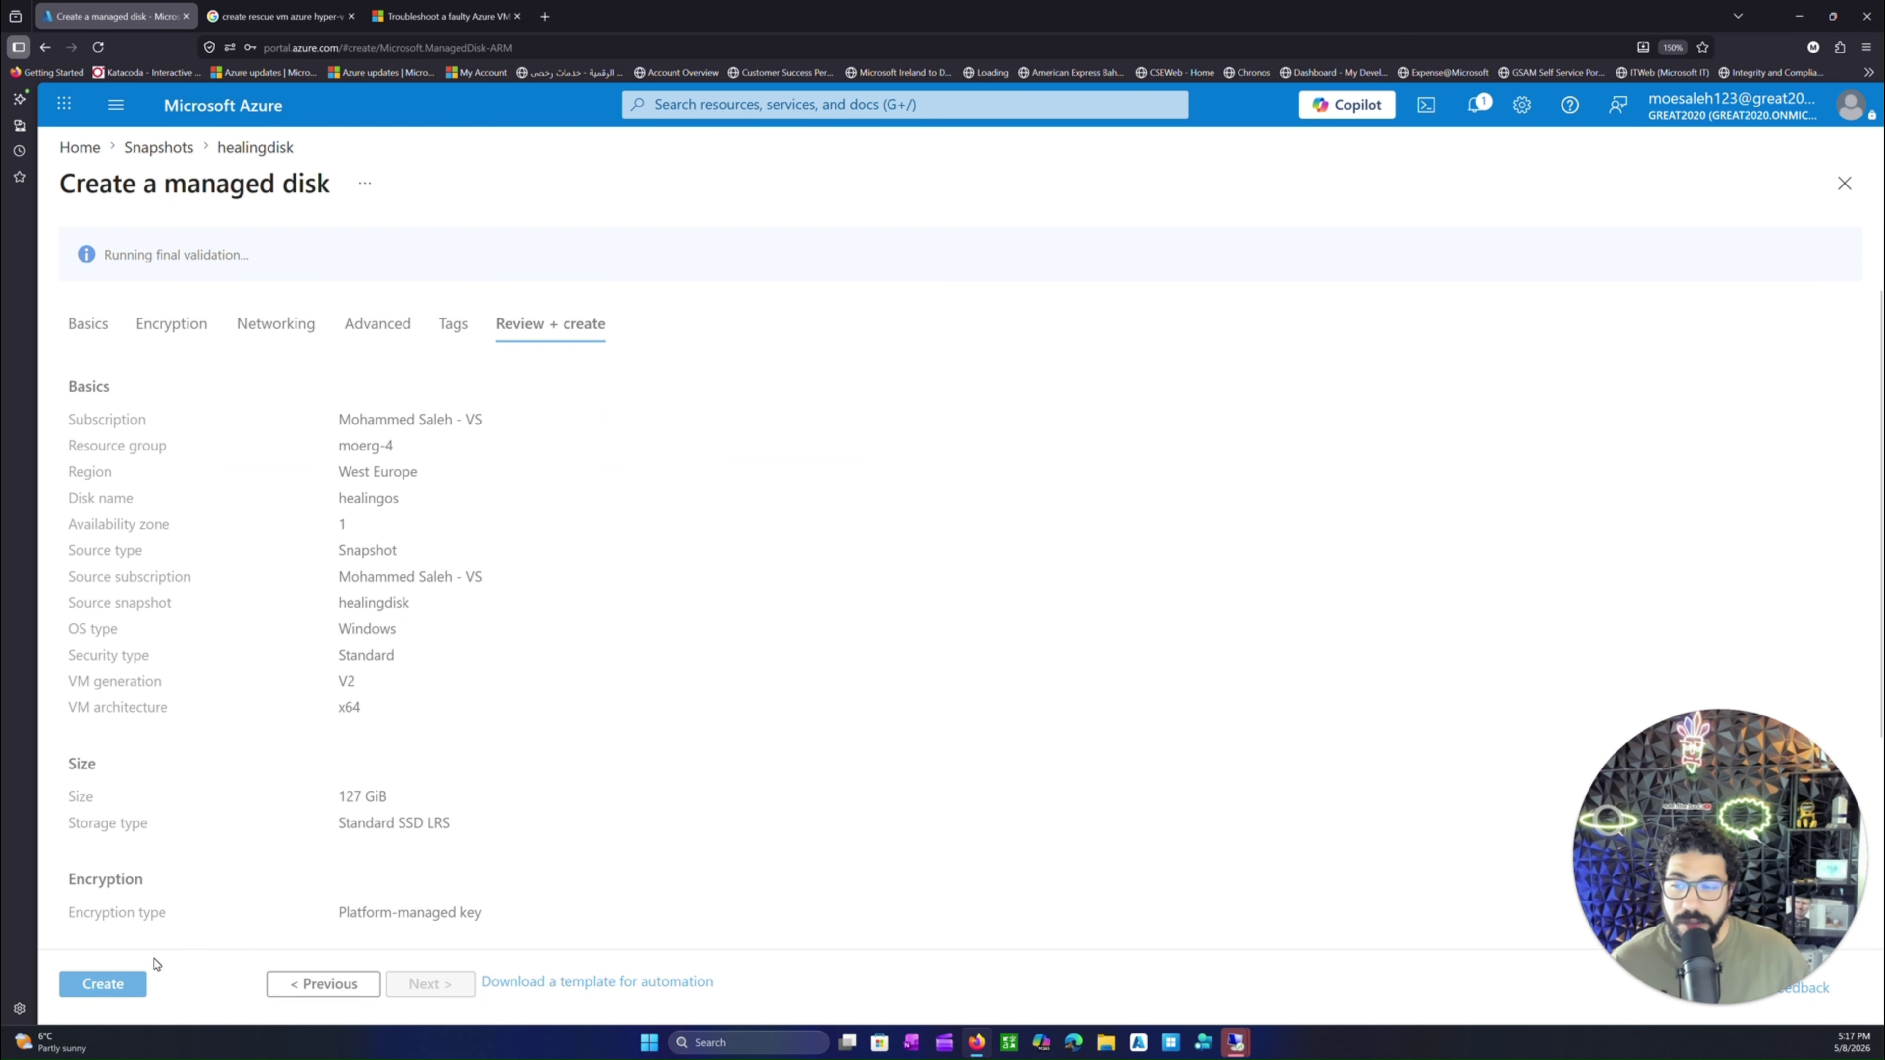
{"action": "left_click", "coordinate": [135, 983]}
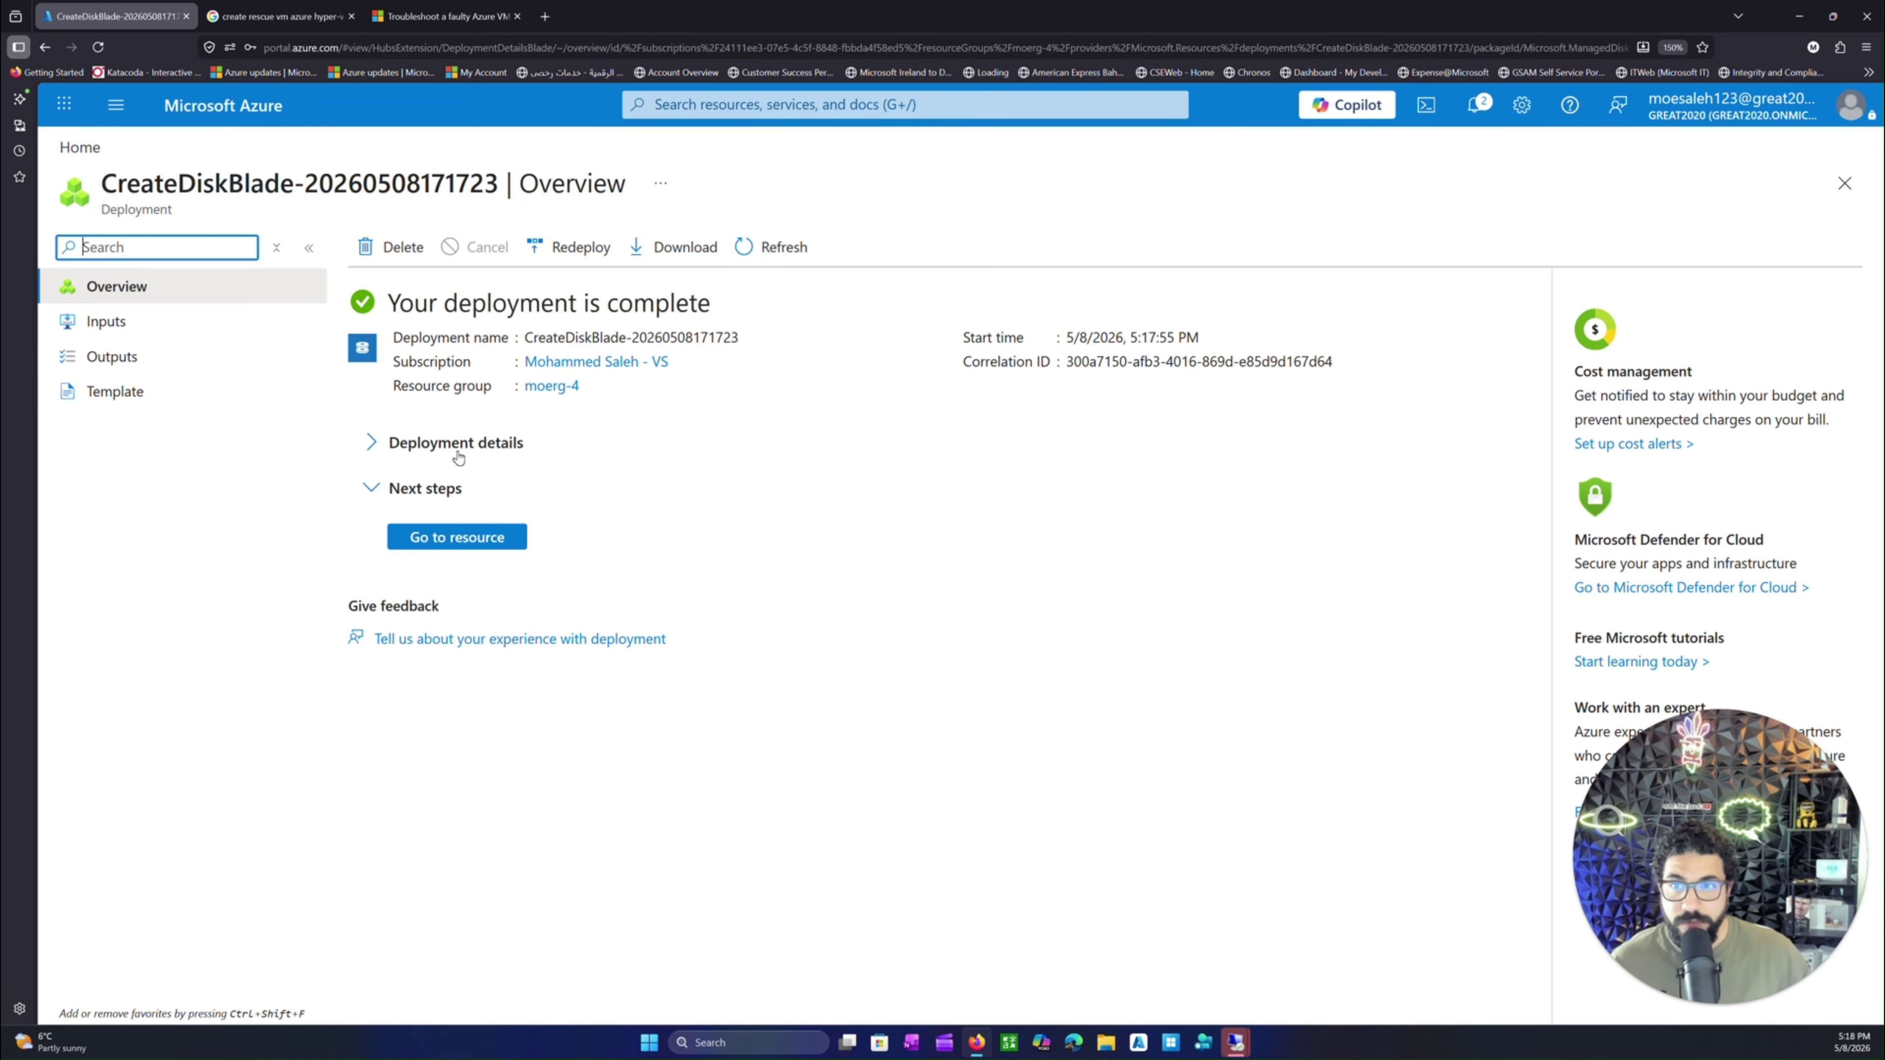
- Find the Azure Disks list from the portal home page and check the entry for the broken VM's OS disk
{"action": "left_click", "coordinate": [242, 116]}
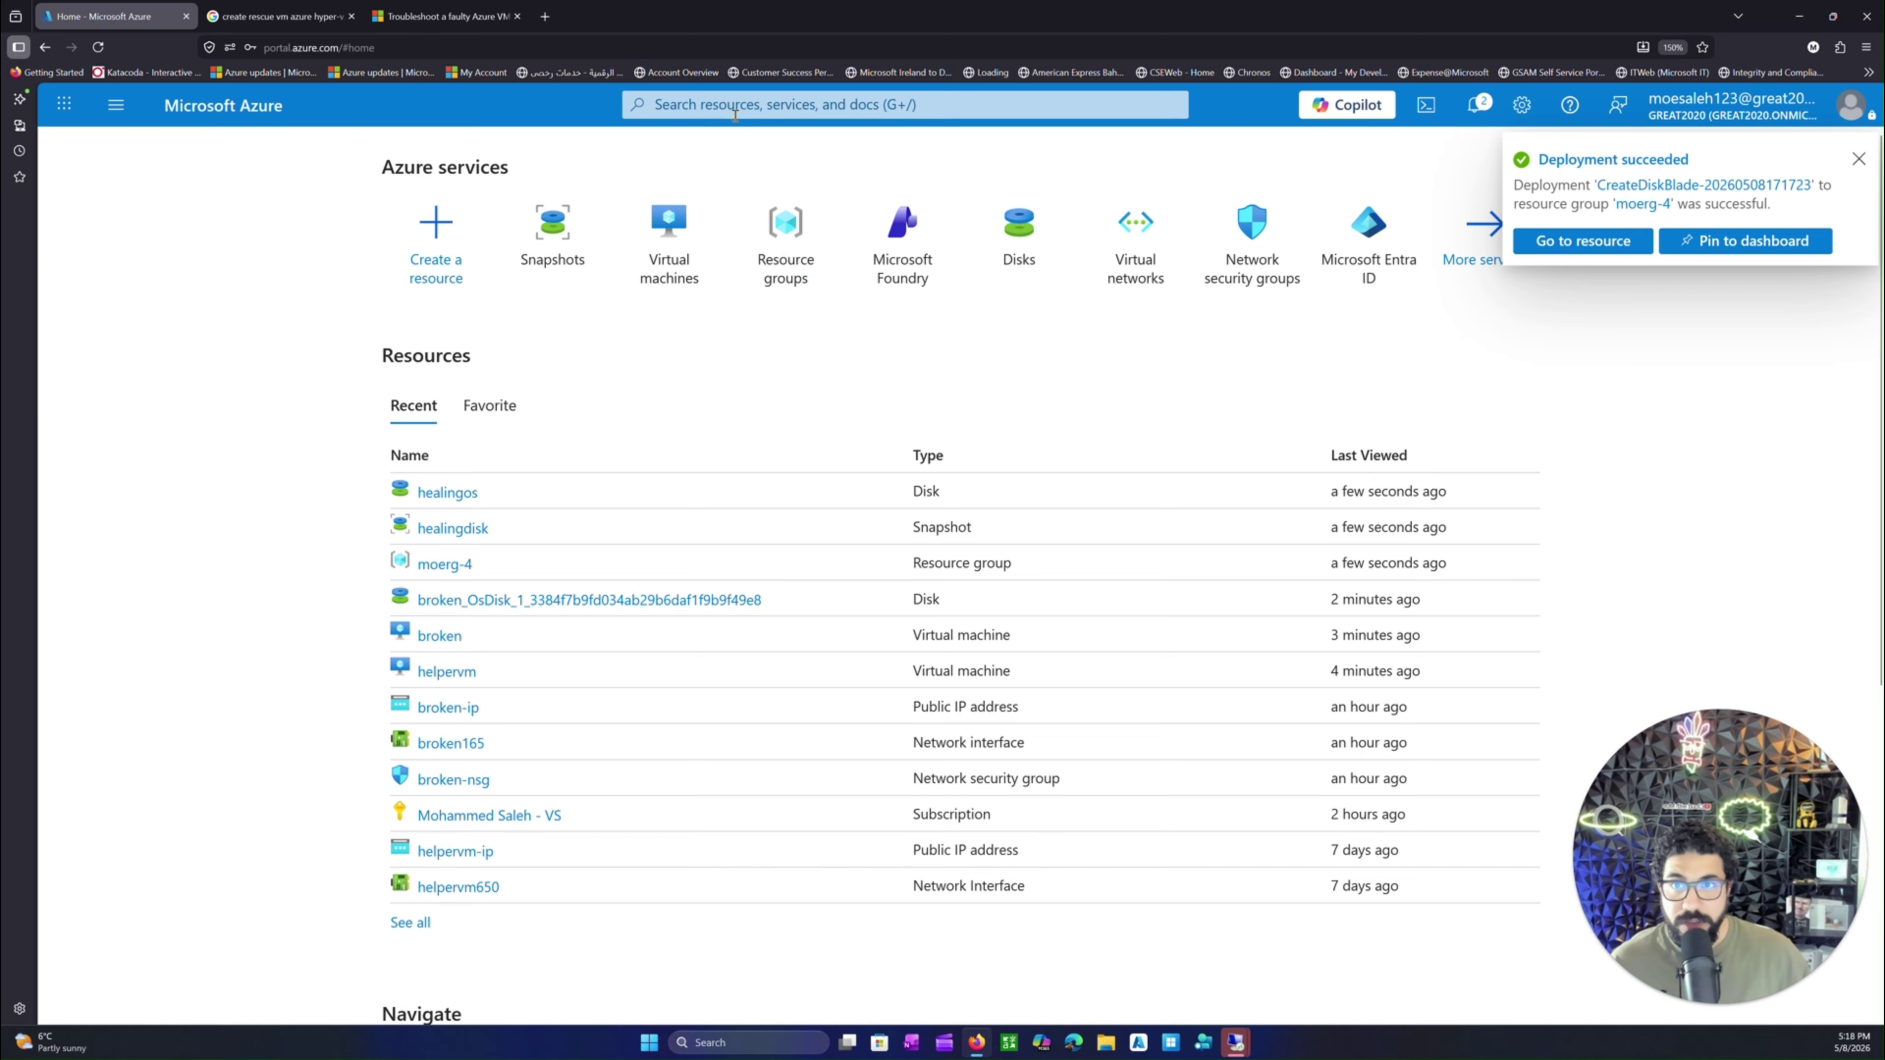
{"action": "left_click", "coordinate": [745, 104]}
{"action": "type", "text": "disks"}
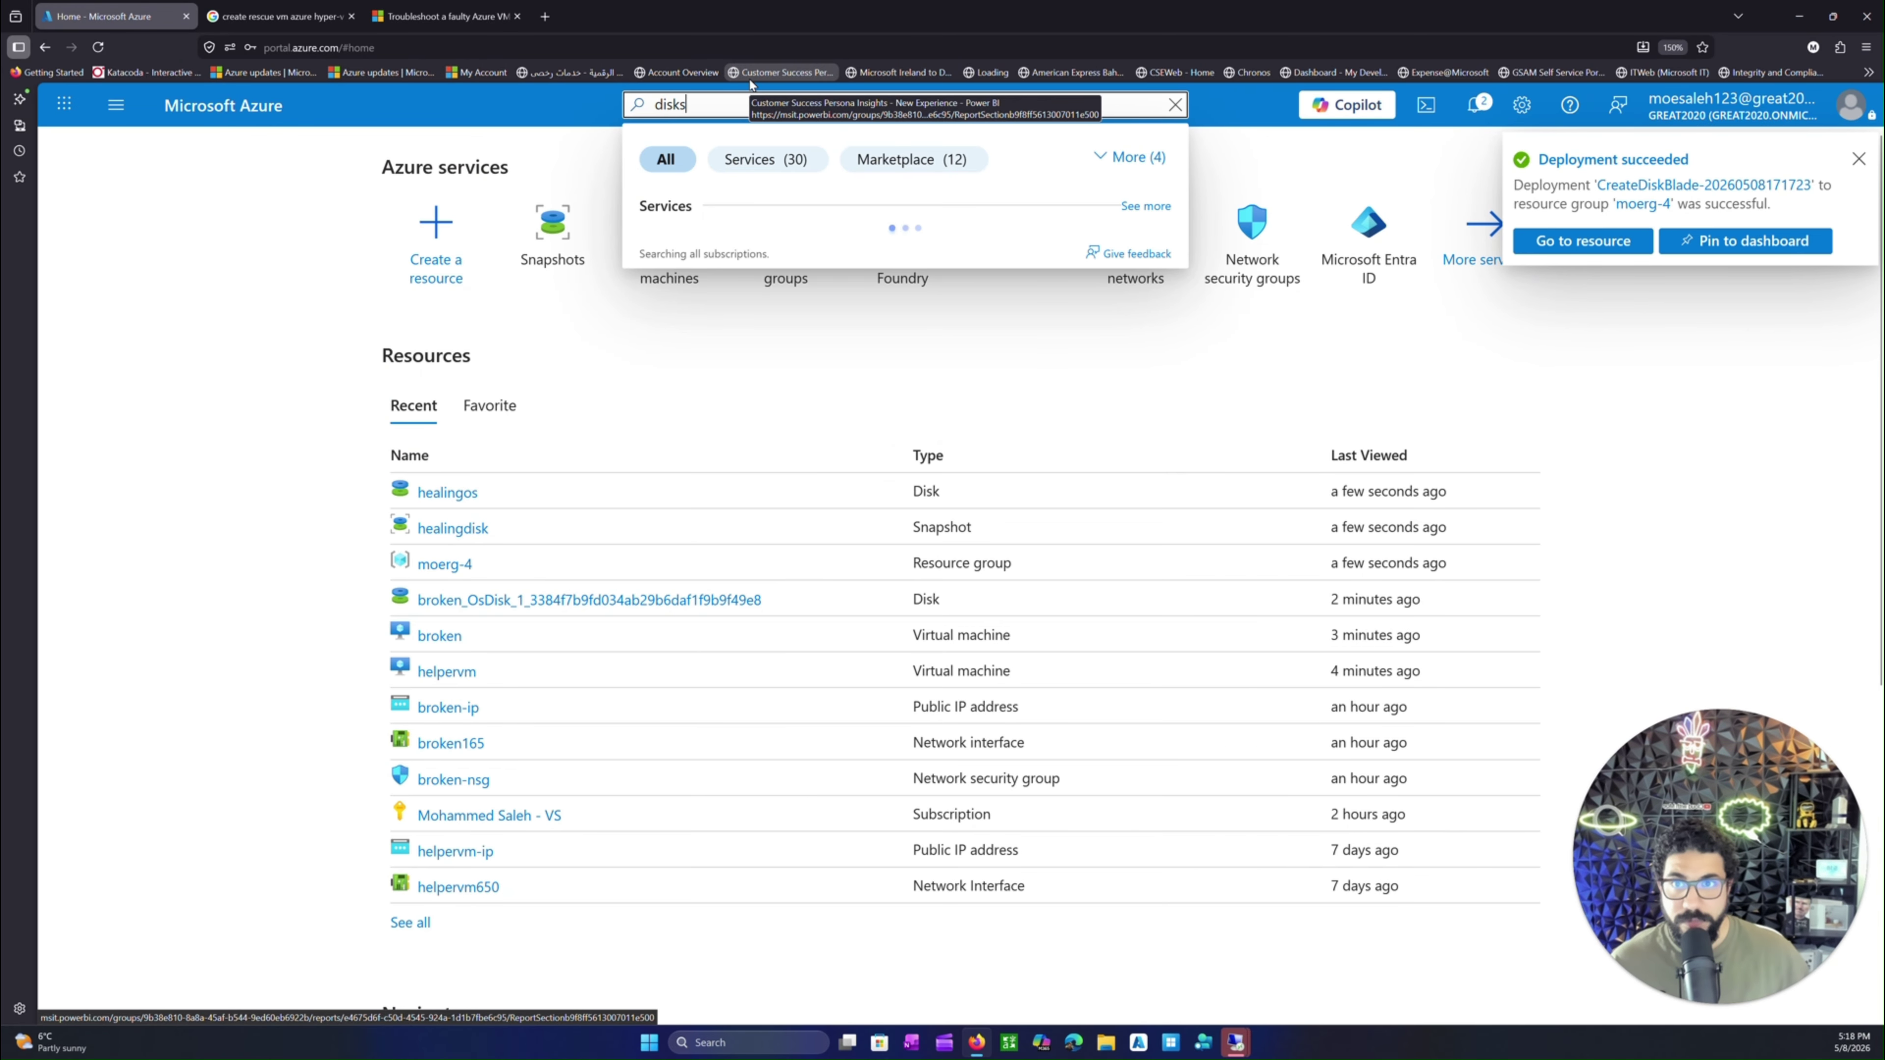
{"action": "left_click", "coordinate": [709, 249]}
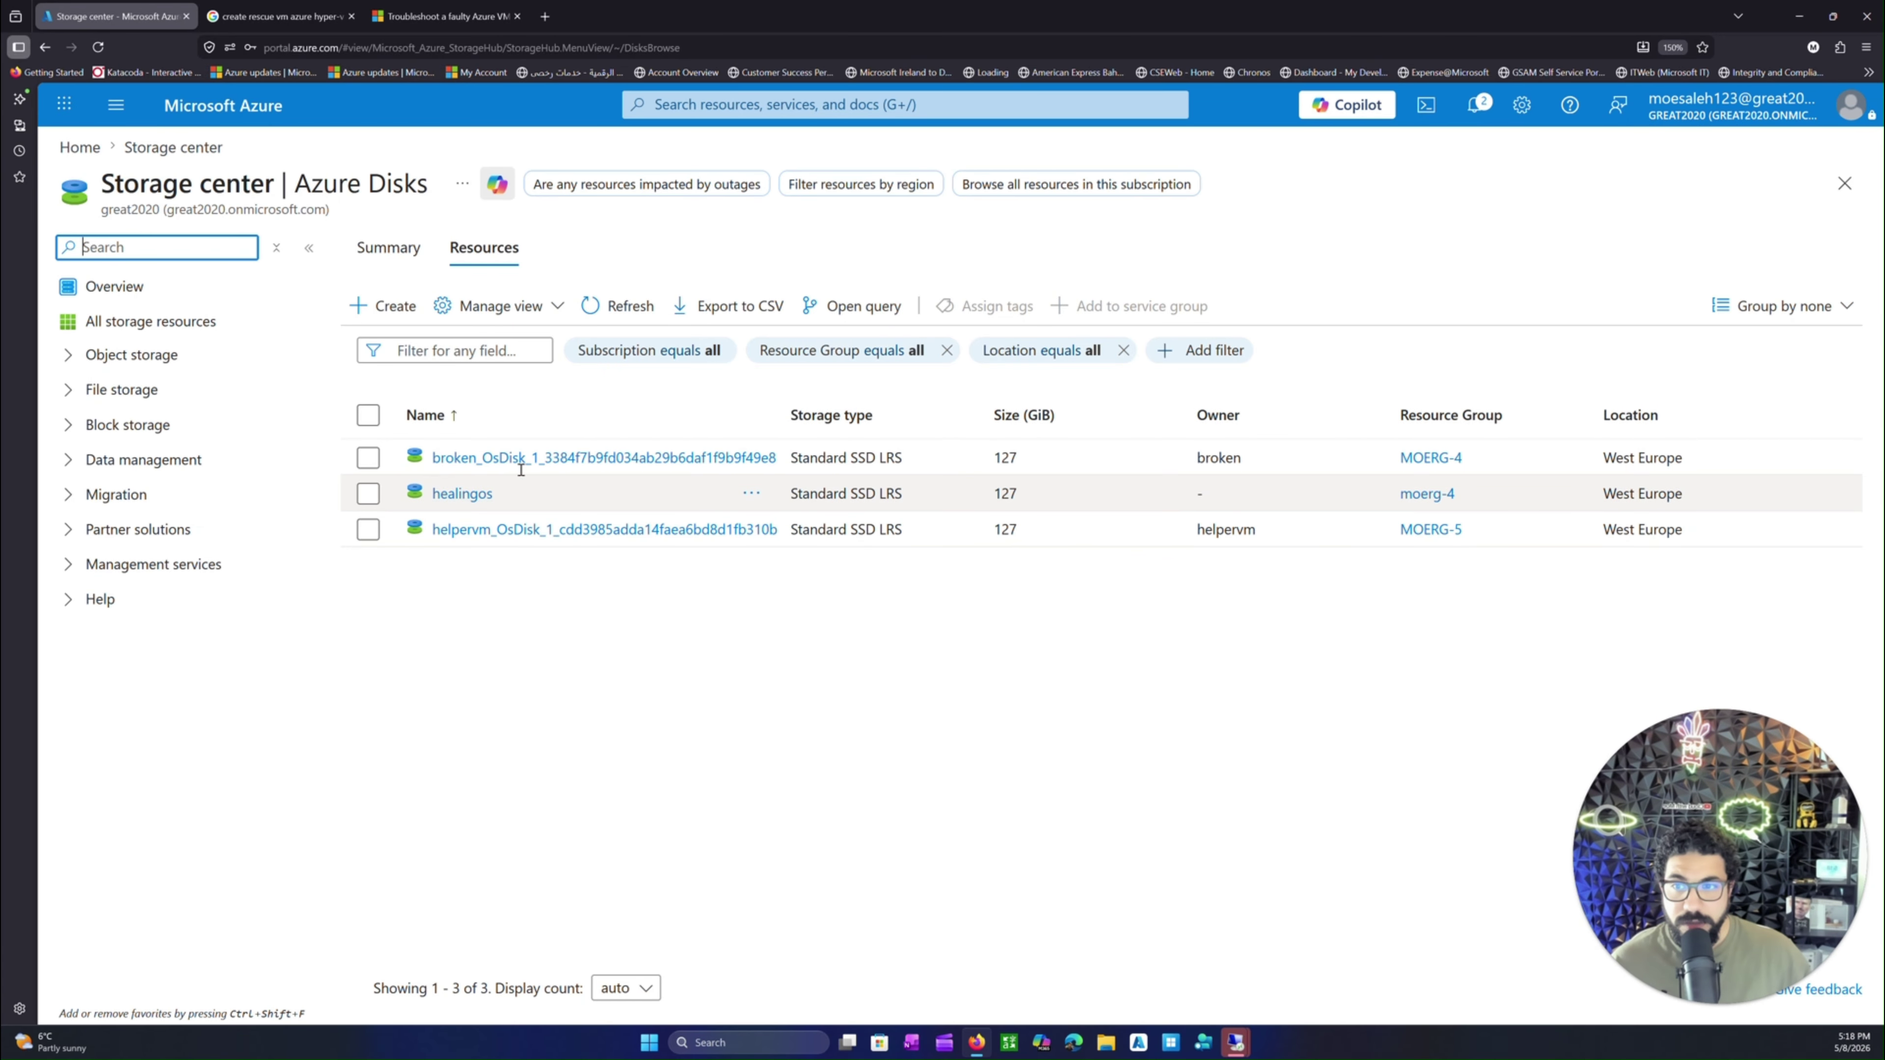
{"action": "left_click_drag", "start_coordinate": [779, 417], "coordinate": [989, 416]}
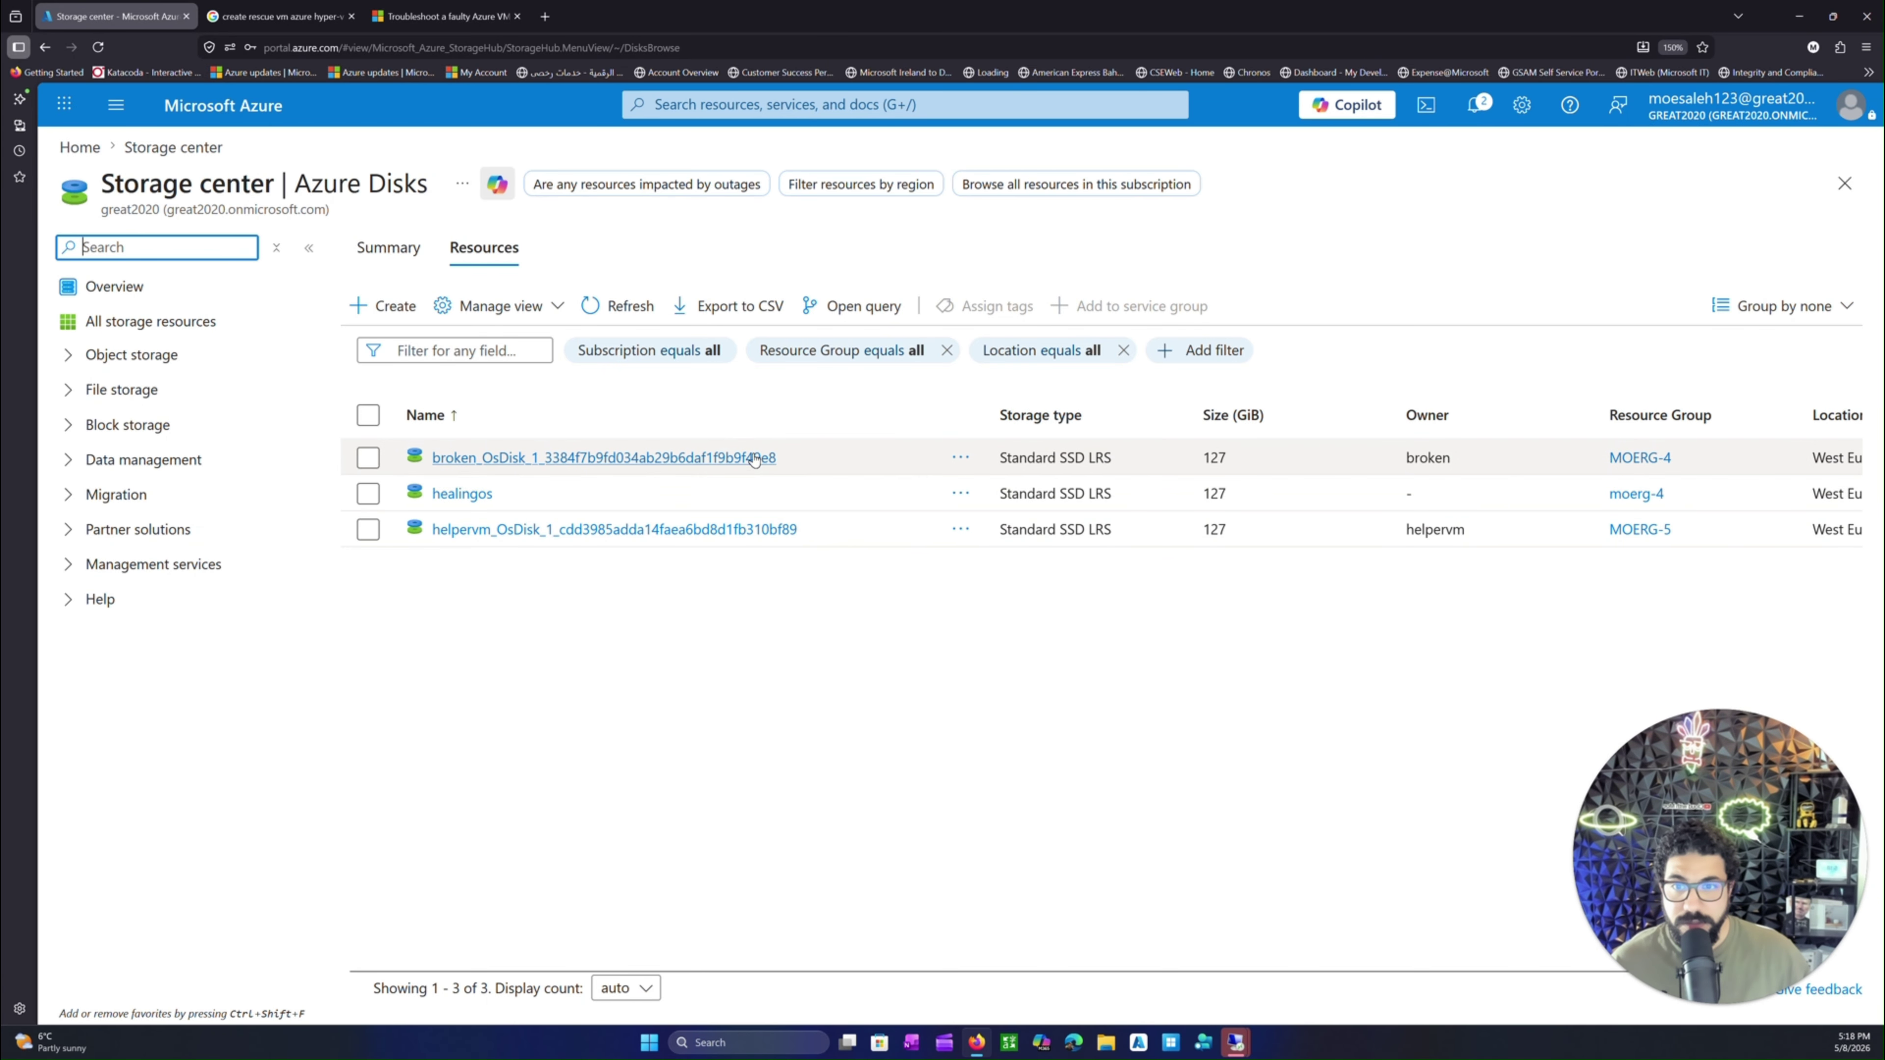
{"action": "left_click_drag", "start_coordinate": [775, 457], "coordinate": [431, 441]}
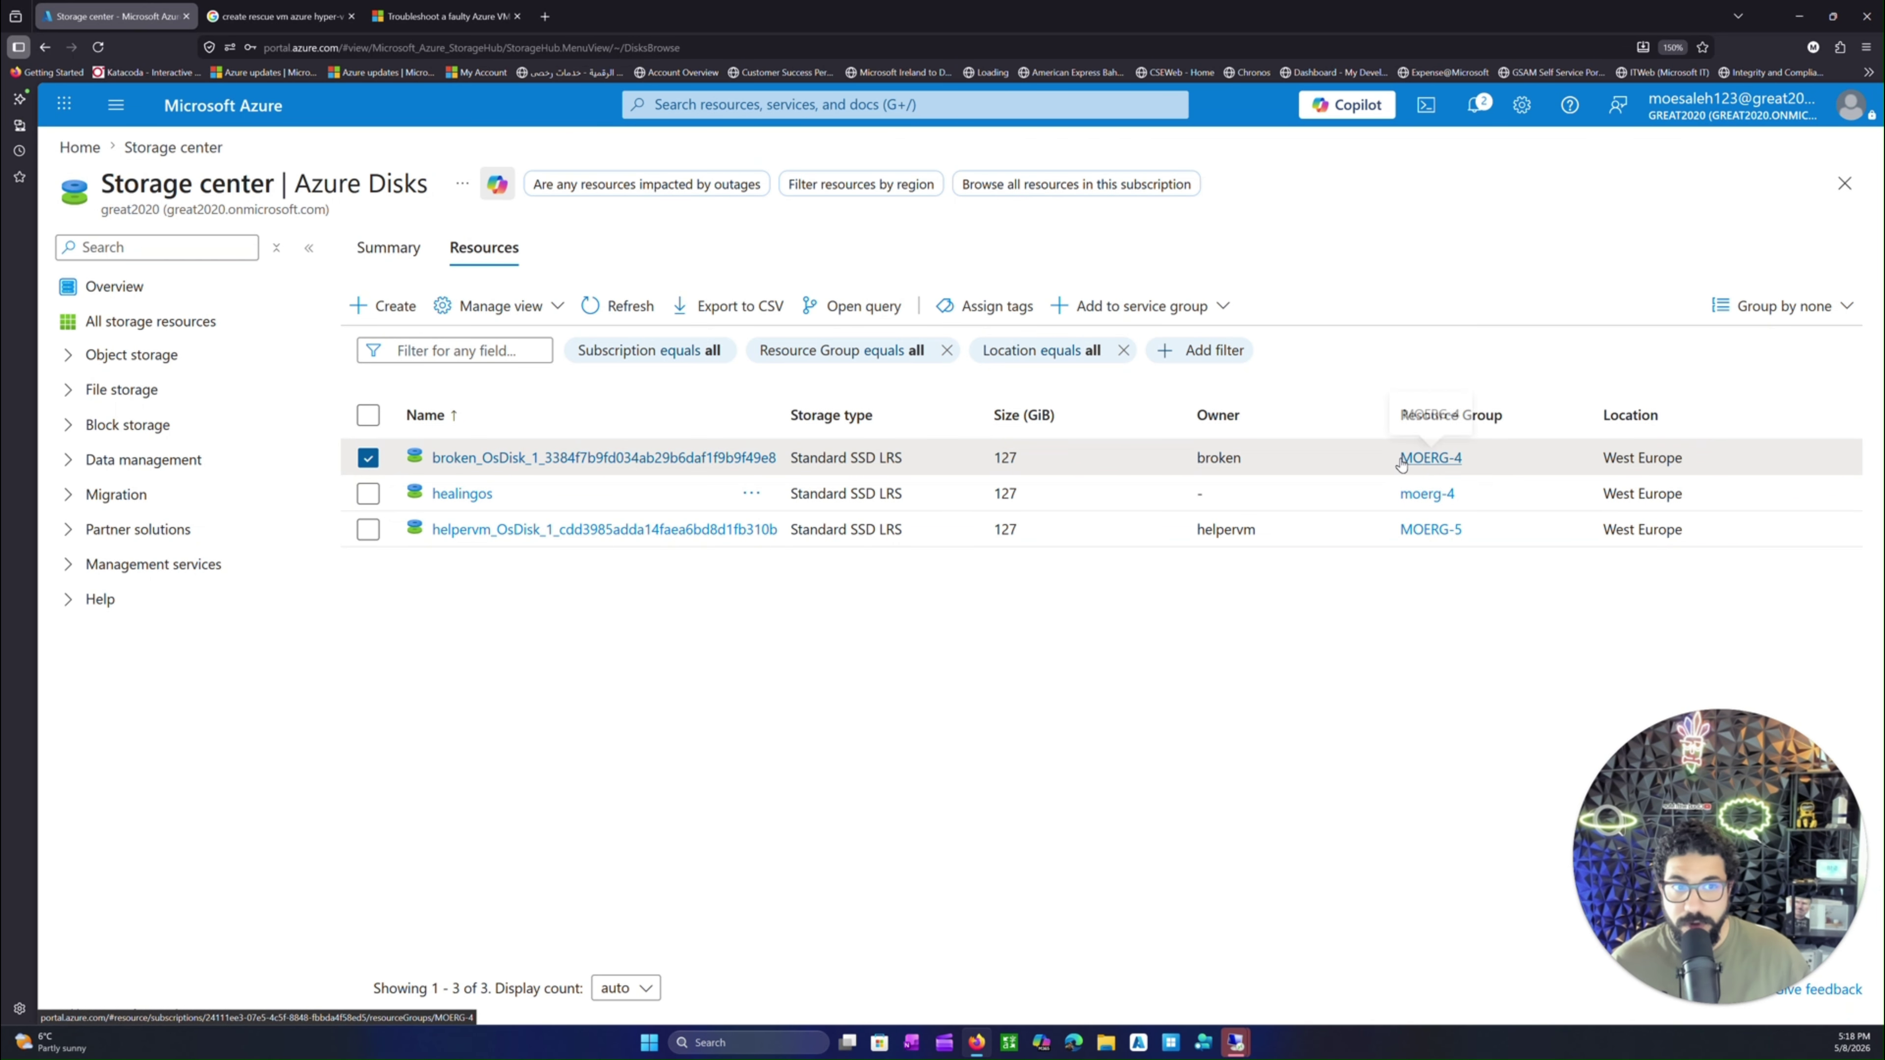
- Open the broken VM's OS disk and examine its properties and which VM manages it
{"action": "left_click", "coordinate": [685, 457]}
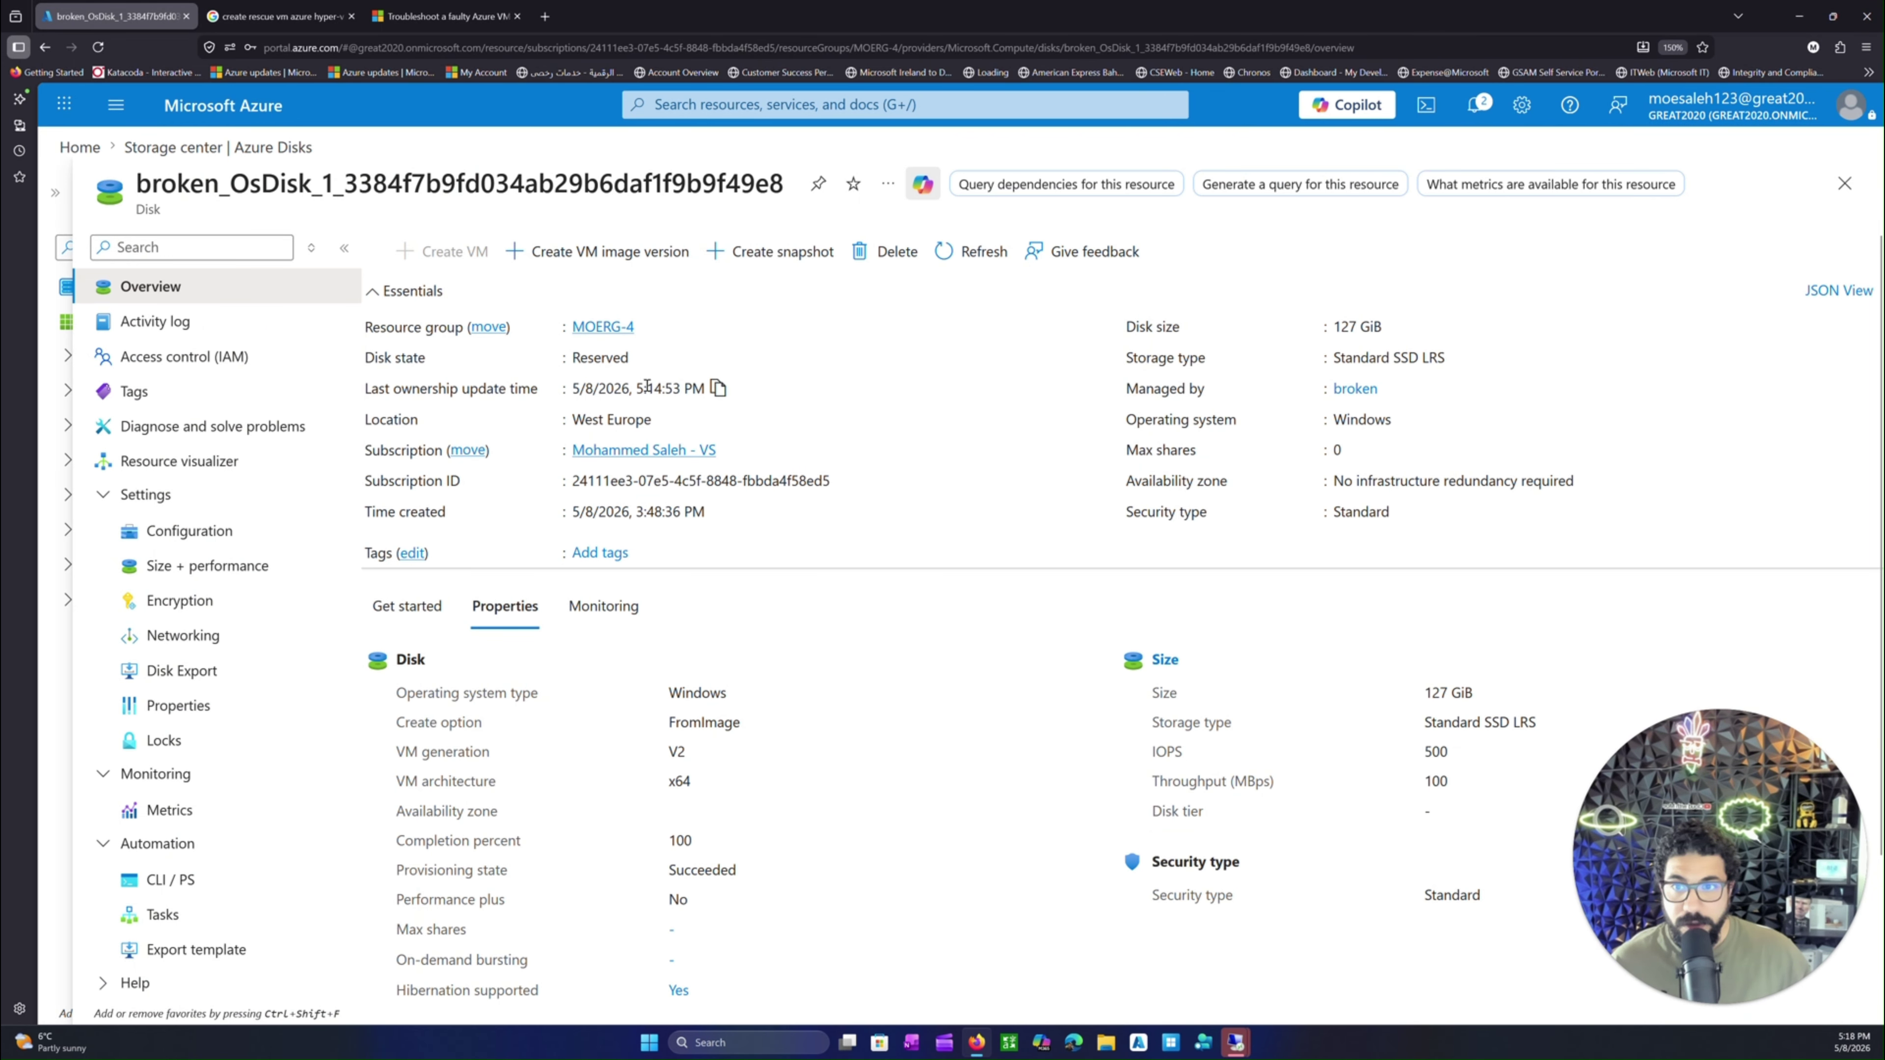
{"action": "scroll", "coordinate": [653, 394], "scroll_direction": "down", "scroll_amount": 1}
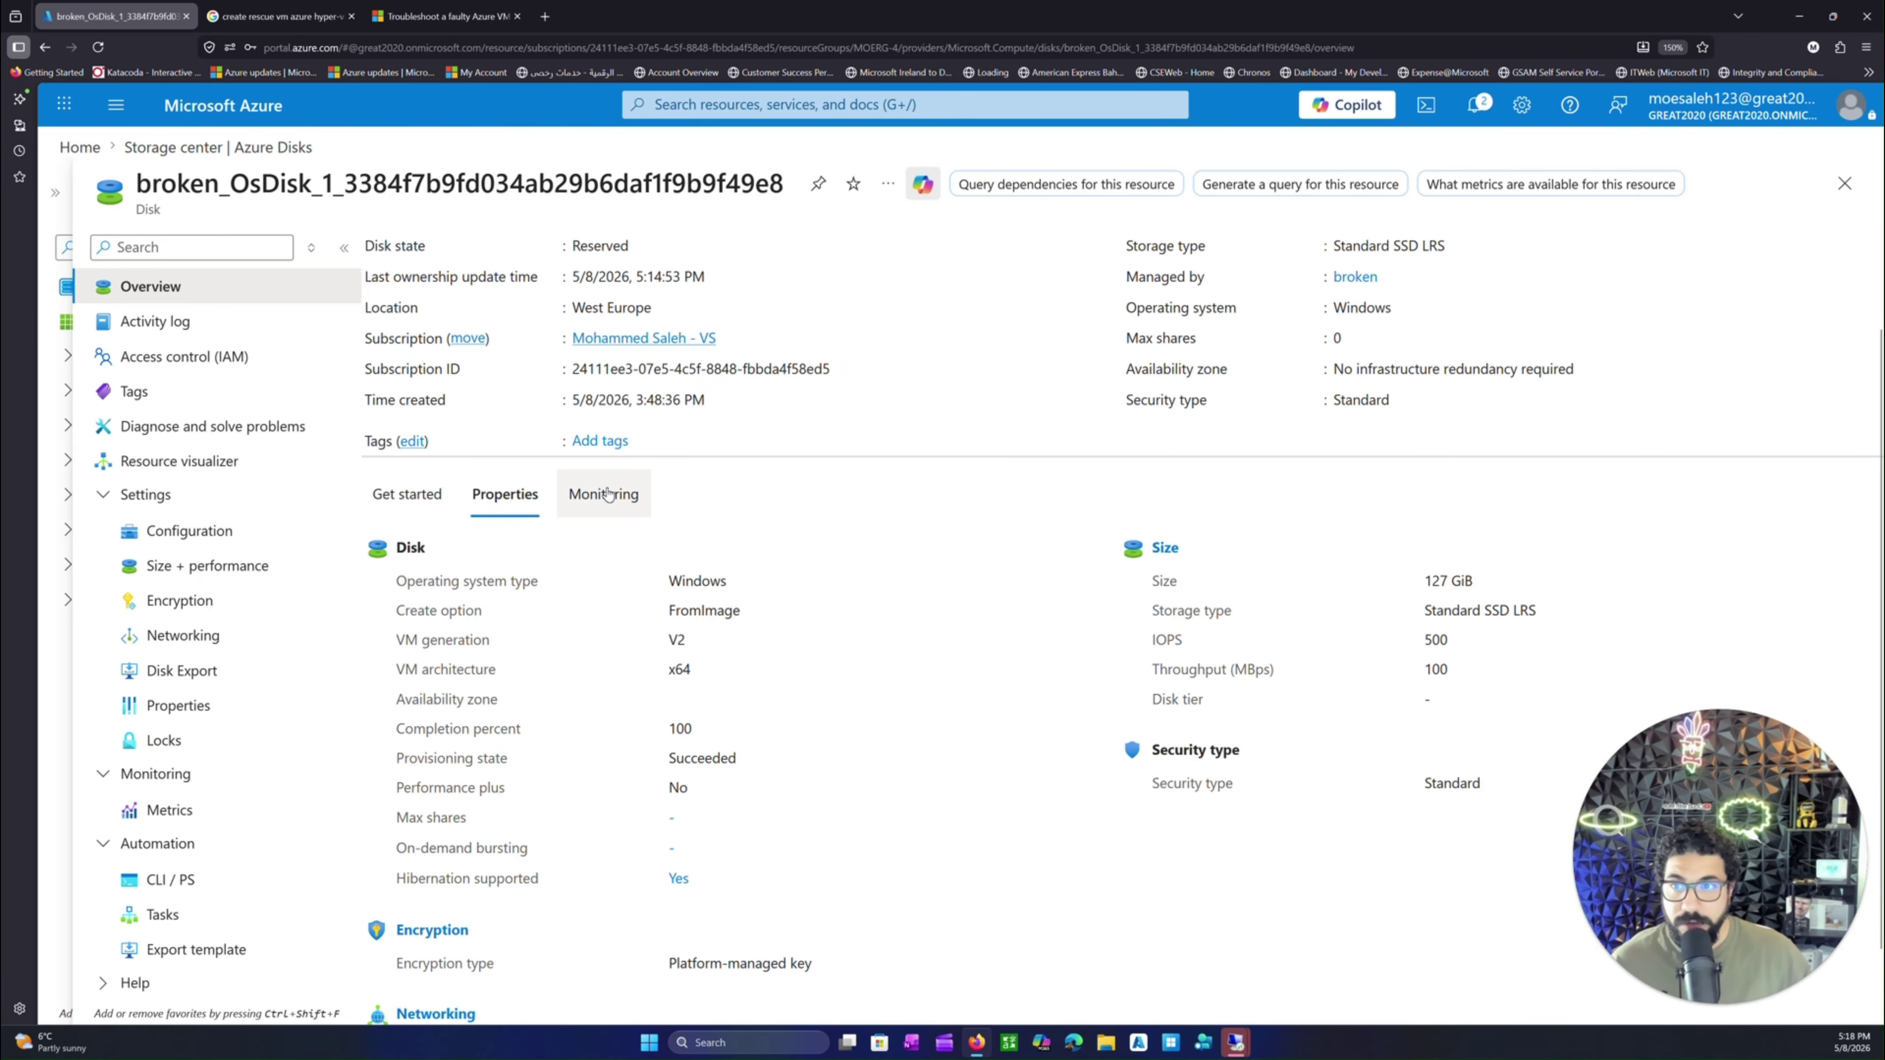
{"action": "scroll", "coordinate": [533, 424], "scroll_direction": "up", "scroll_amount": 1}
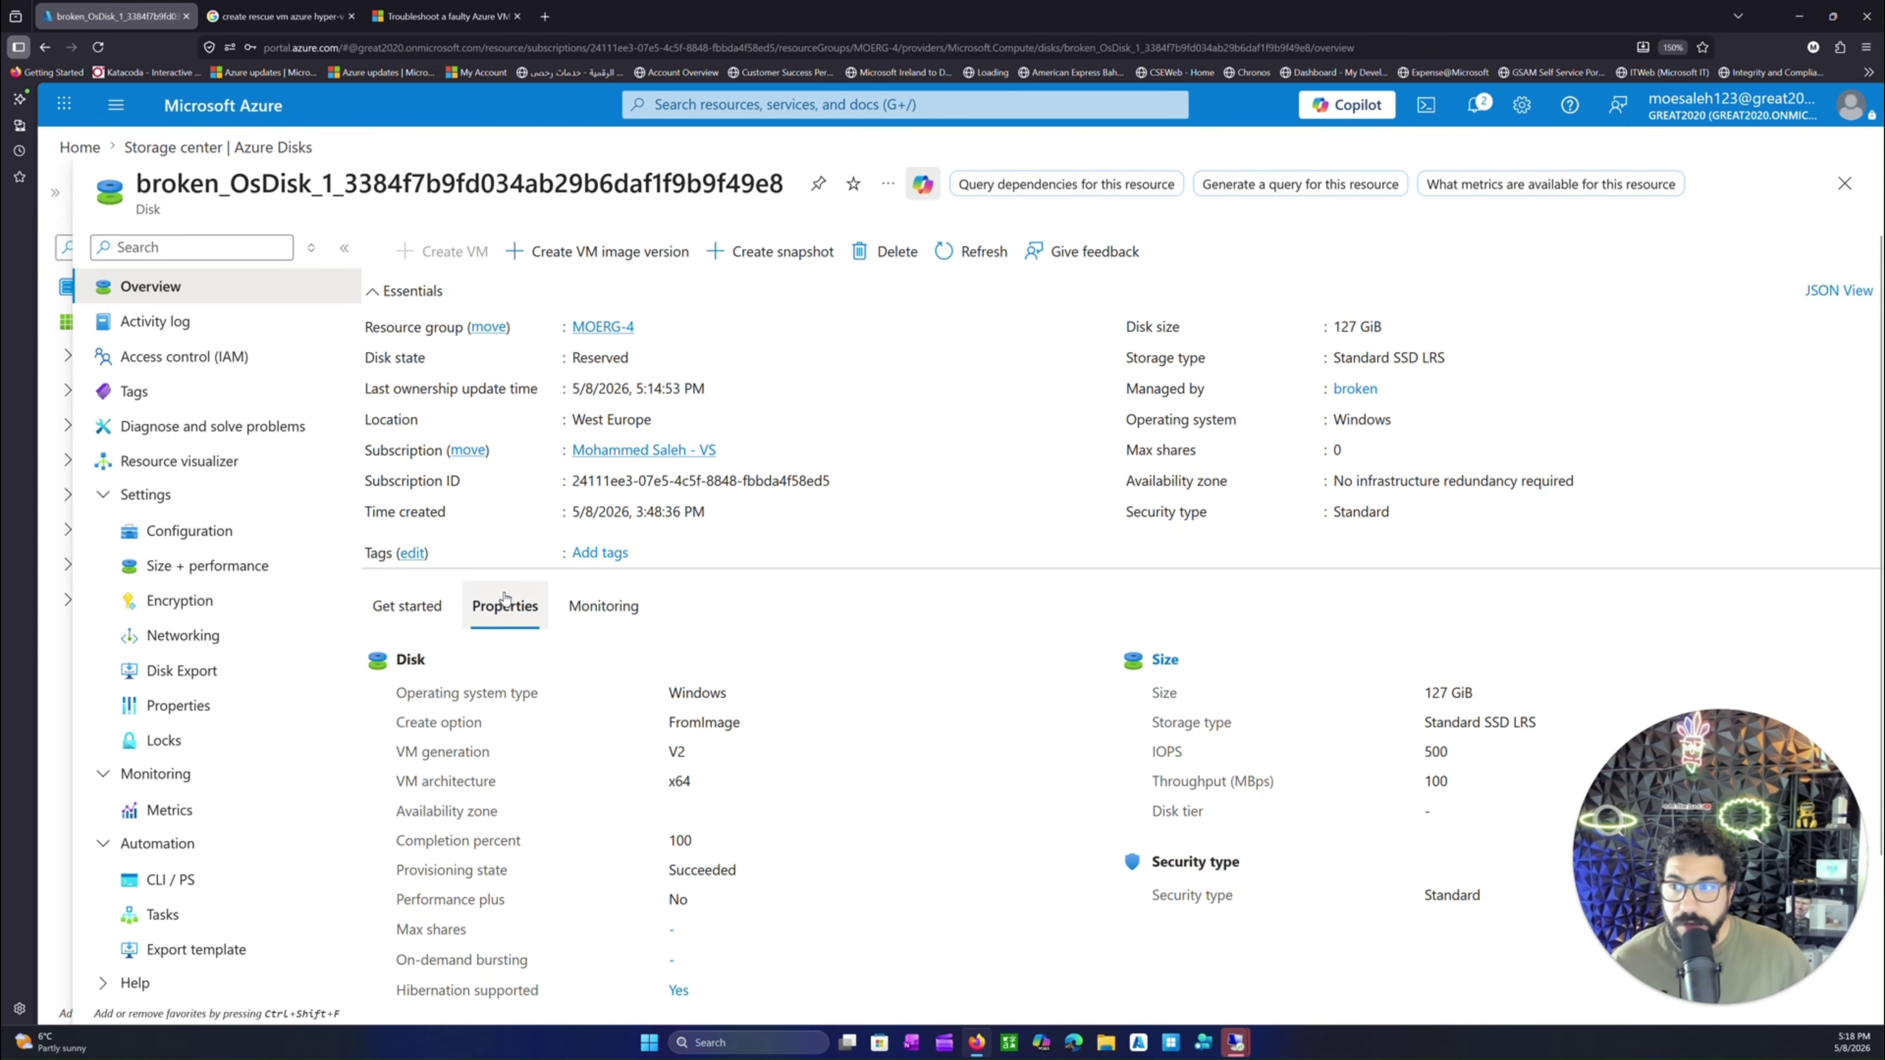
{"action": "scroll", "coordinate": [531, 661], "scroll_direction": "down", "scroll_amount": 2}
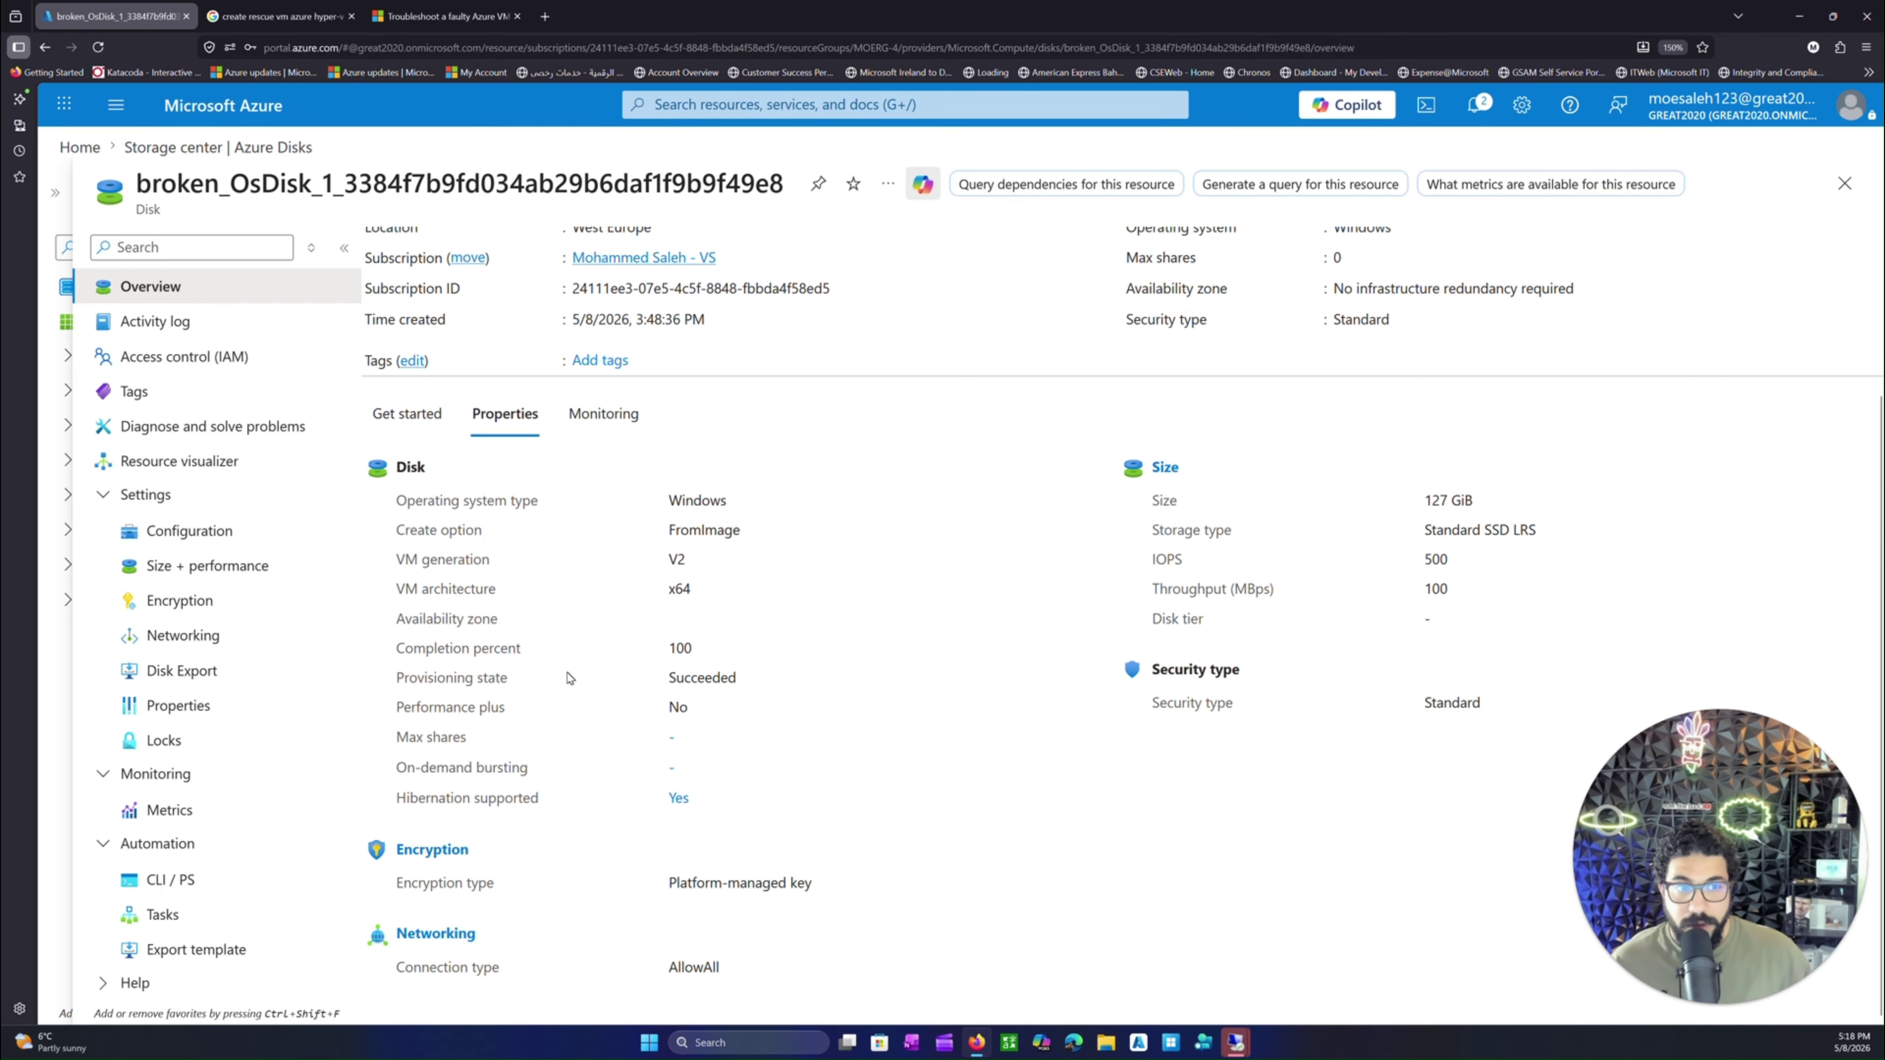
{"action": "scroll", "coordinate": [568, 677], "scroll_direction": "up", "scroll_amount": 2}
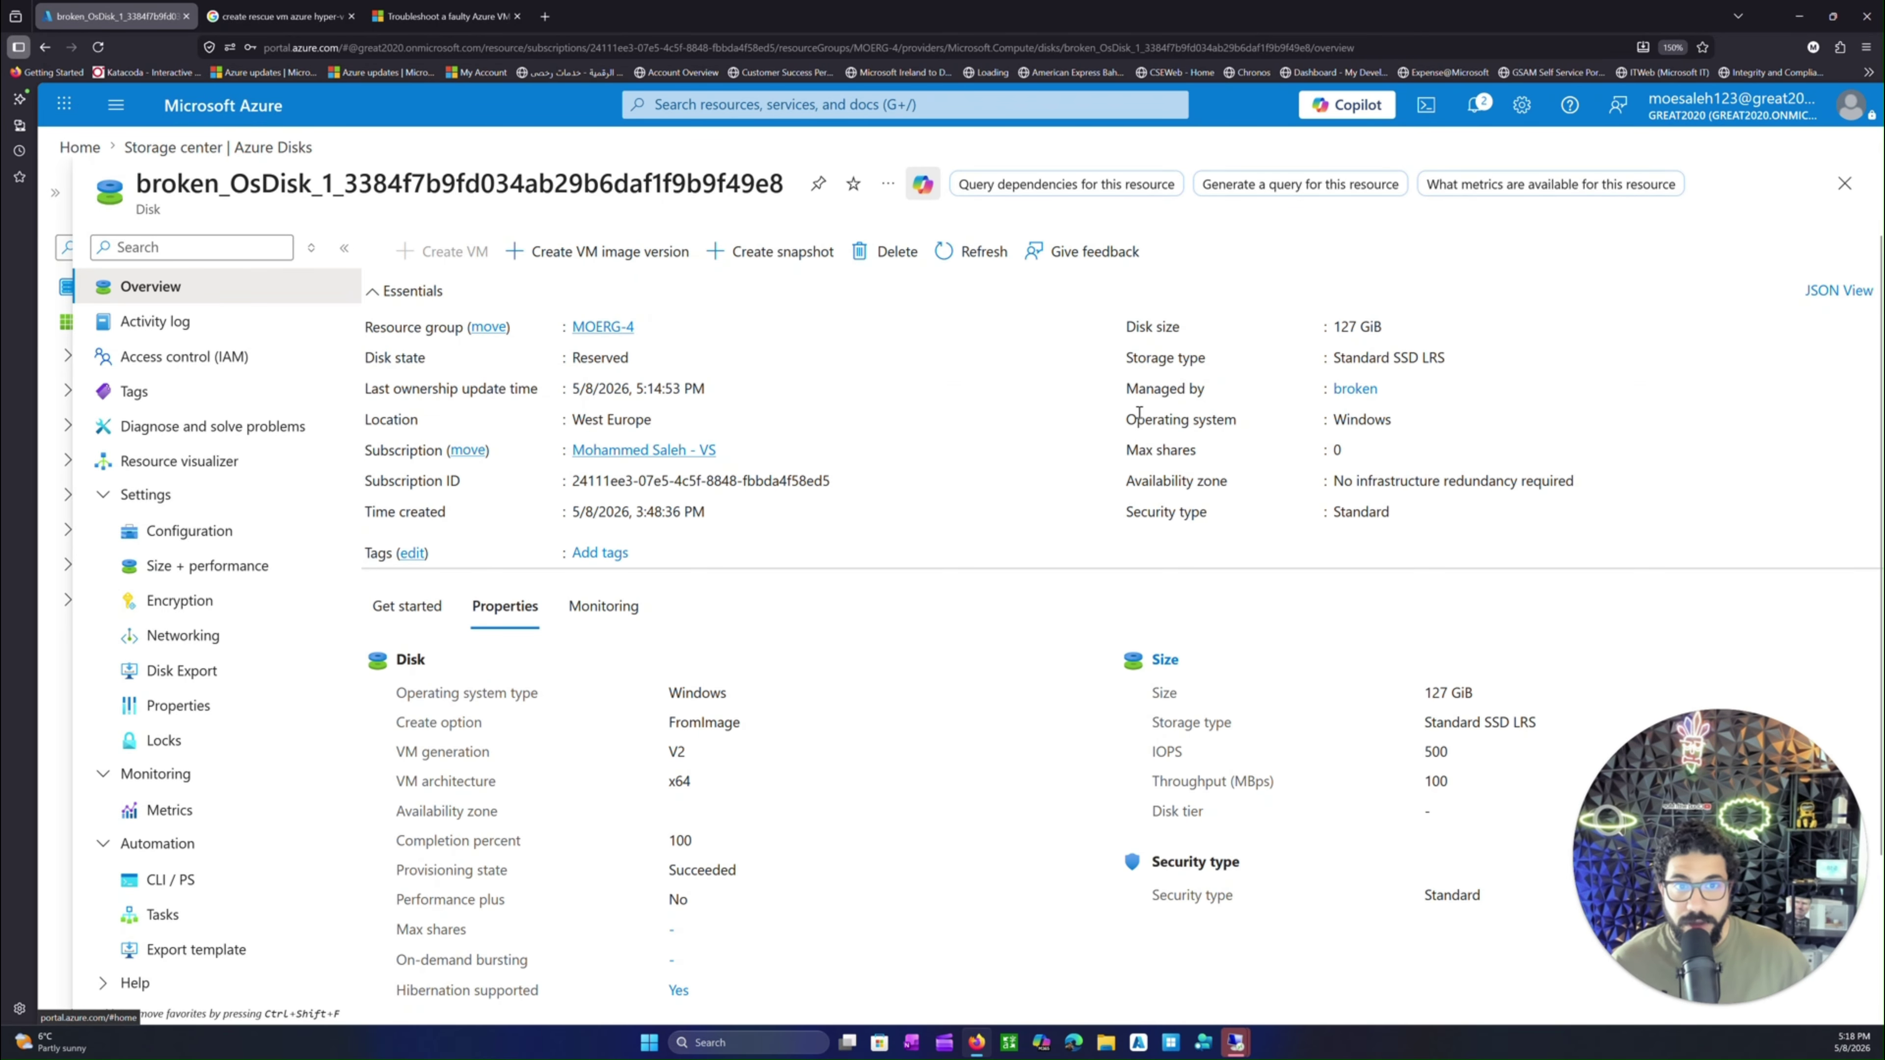
{"action": "left_click_drag", "start_coordinate": [1143, 393], "coordinate": [1204, 394]}
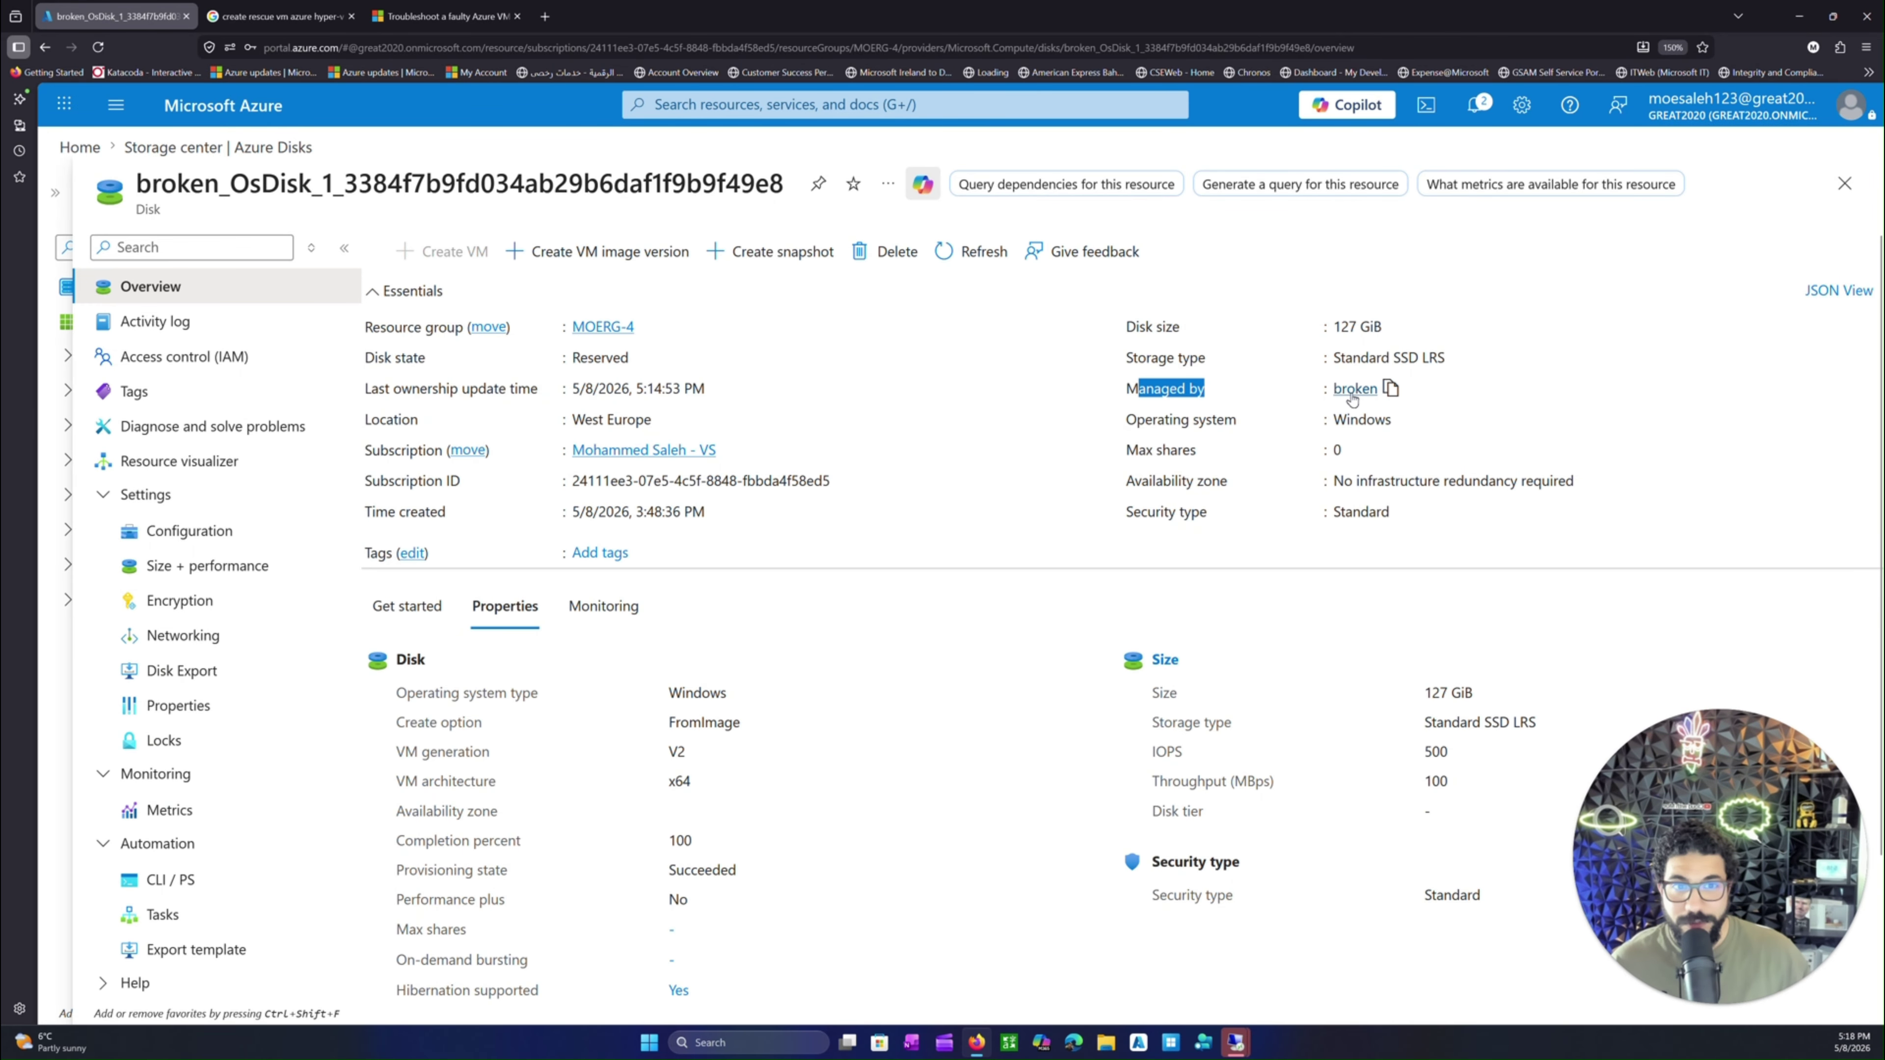
- Return to the Azure Disks list and check the owner of the healingos disk
{"action": "left_click", "coordinate": [256, 147]}
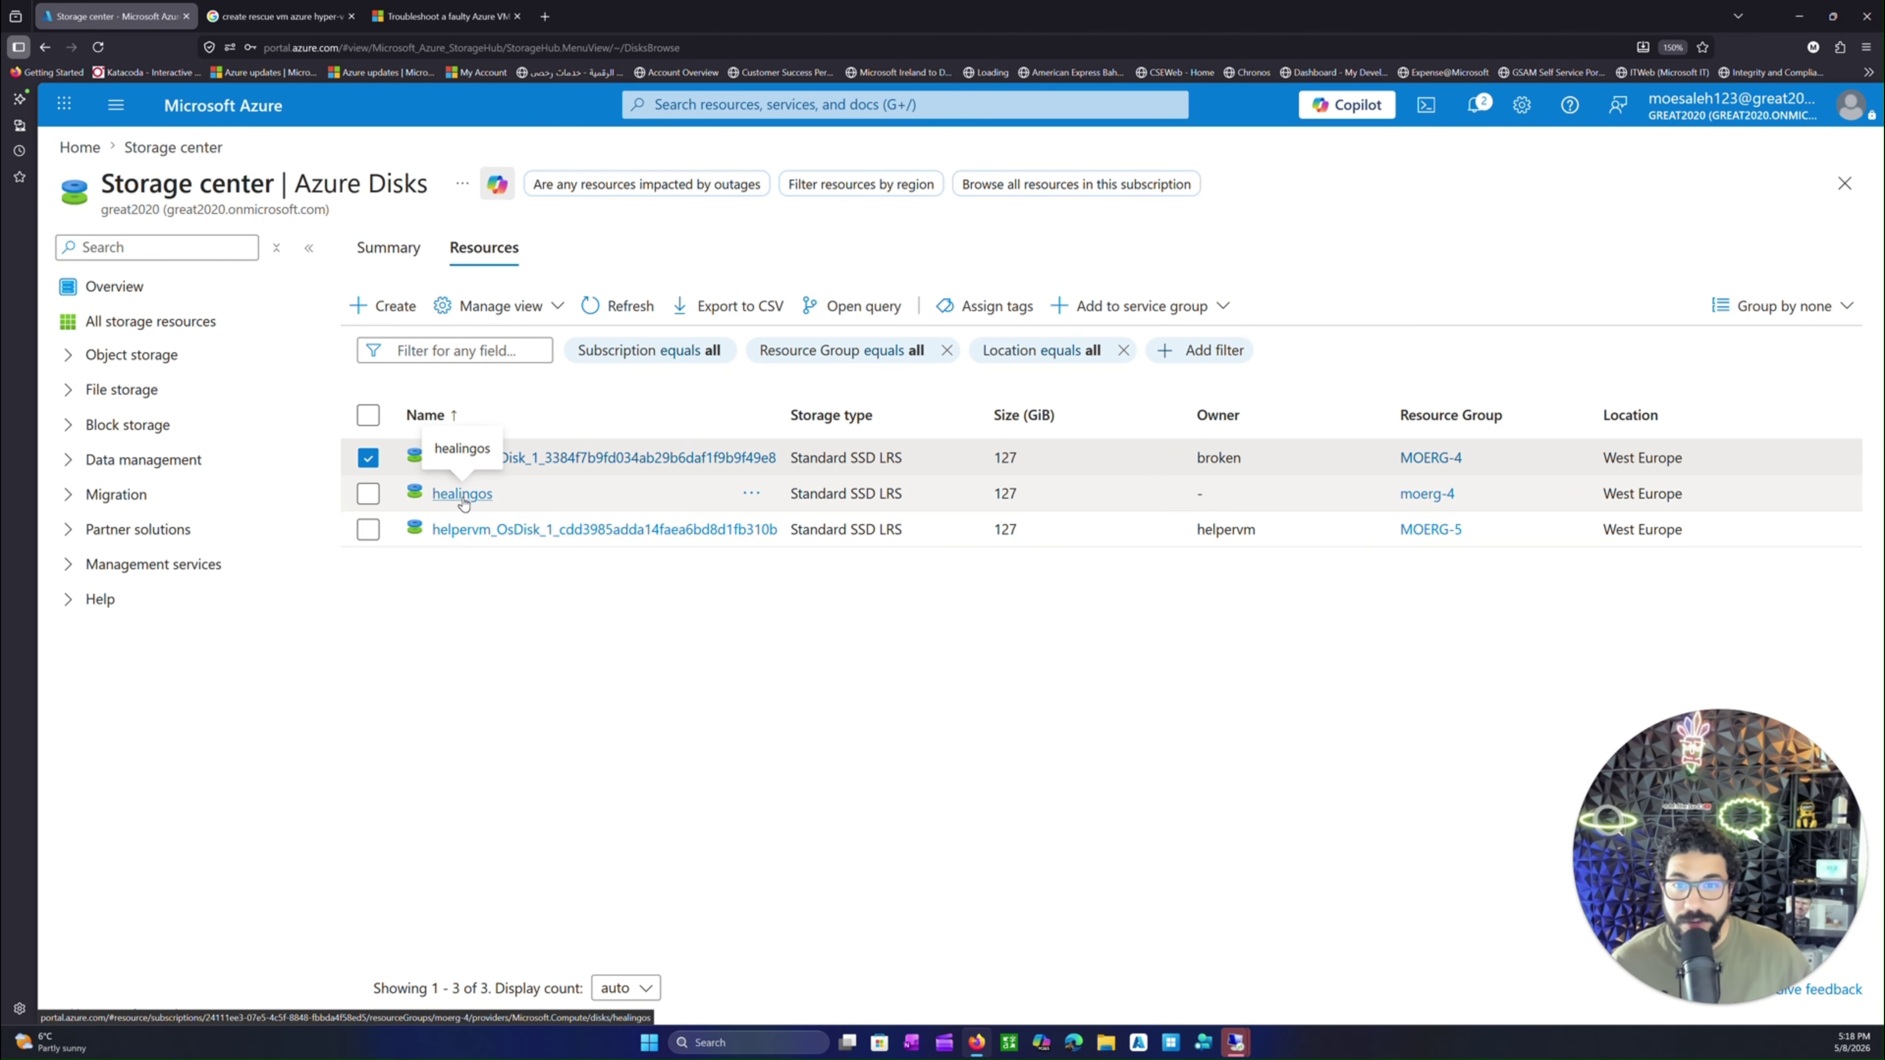
{"action": "left_click", "coordinate": [1187, 491]}
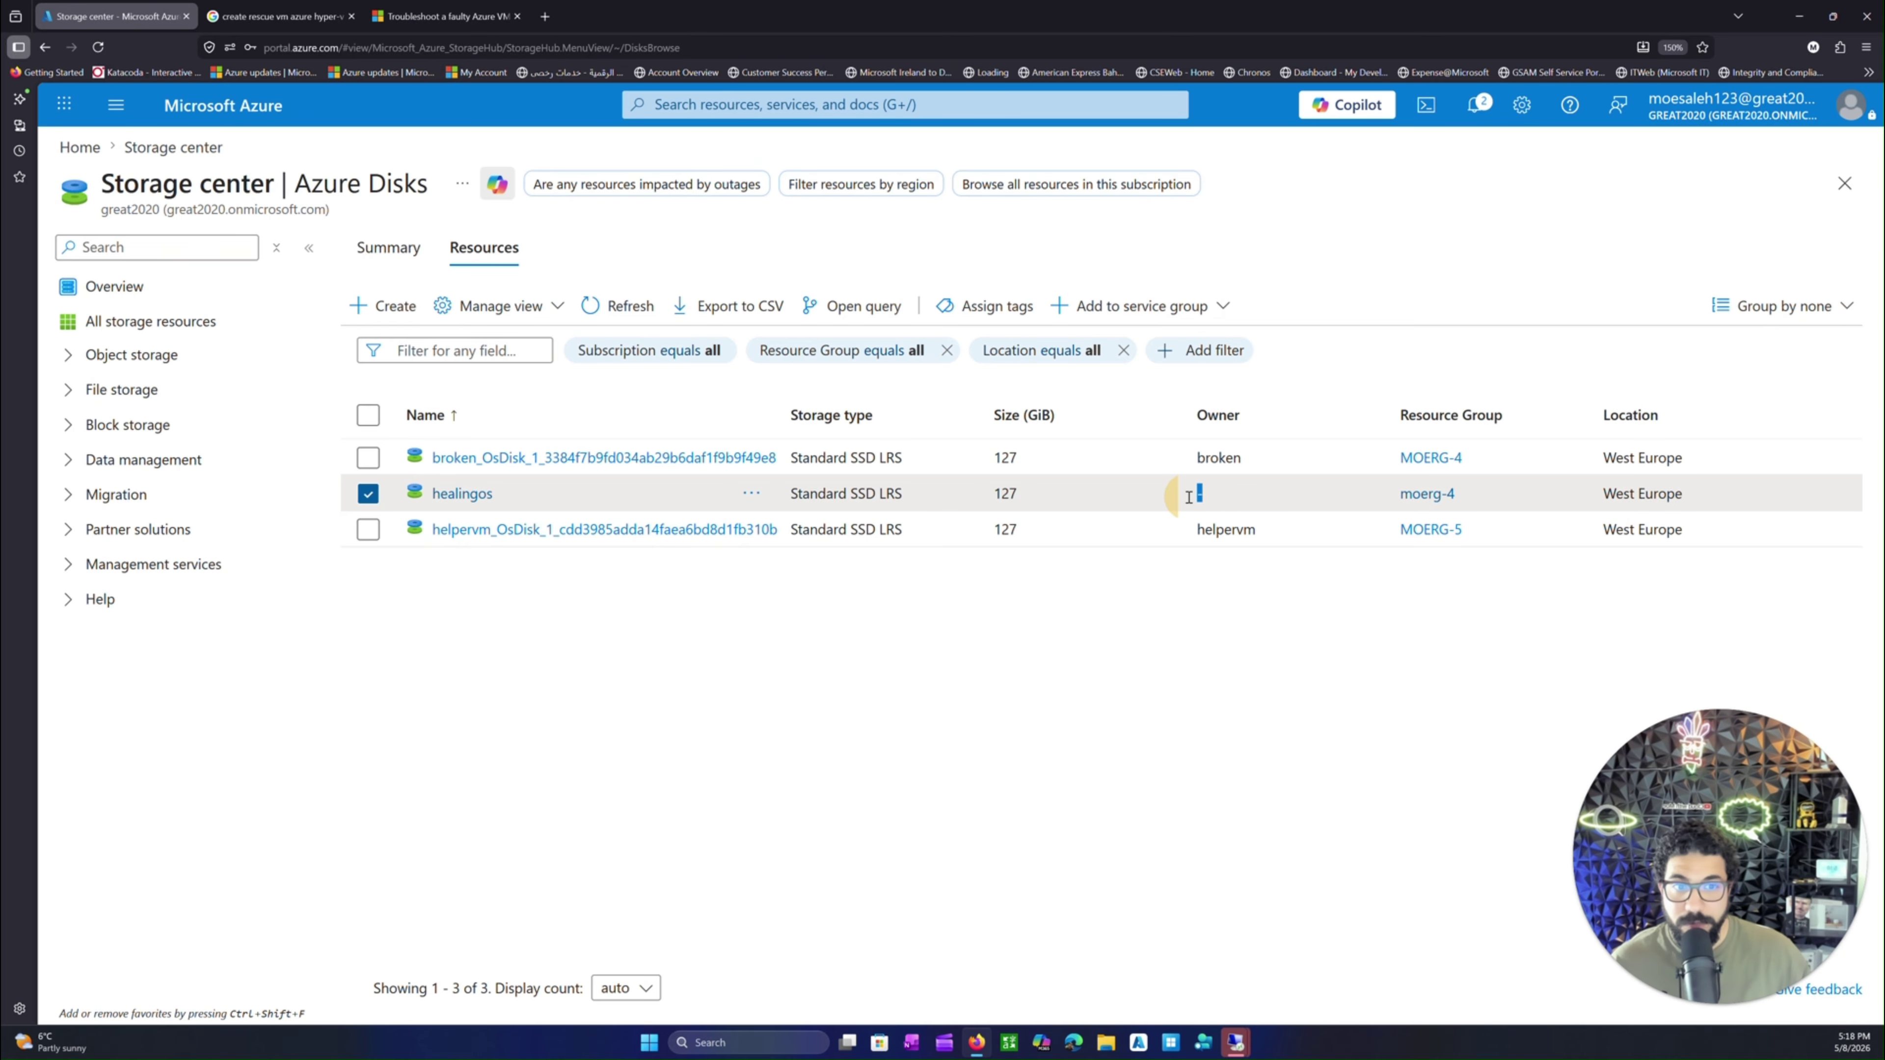
{"action": "key", "text": "ctrl+plus"}
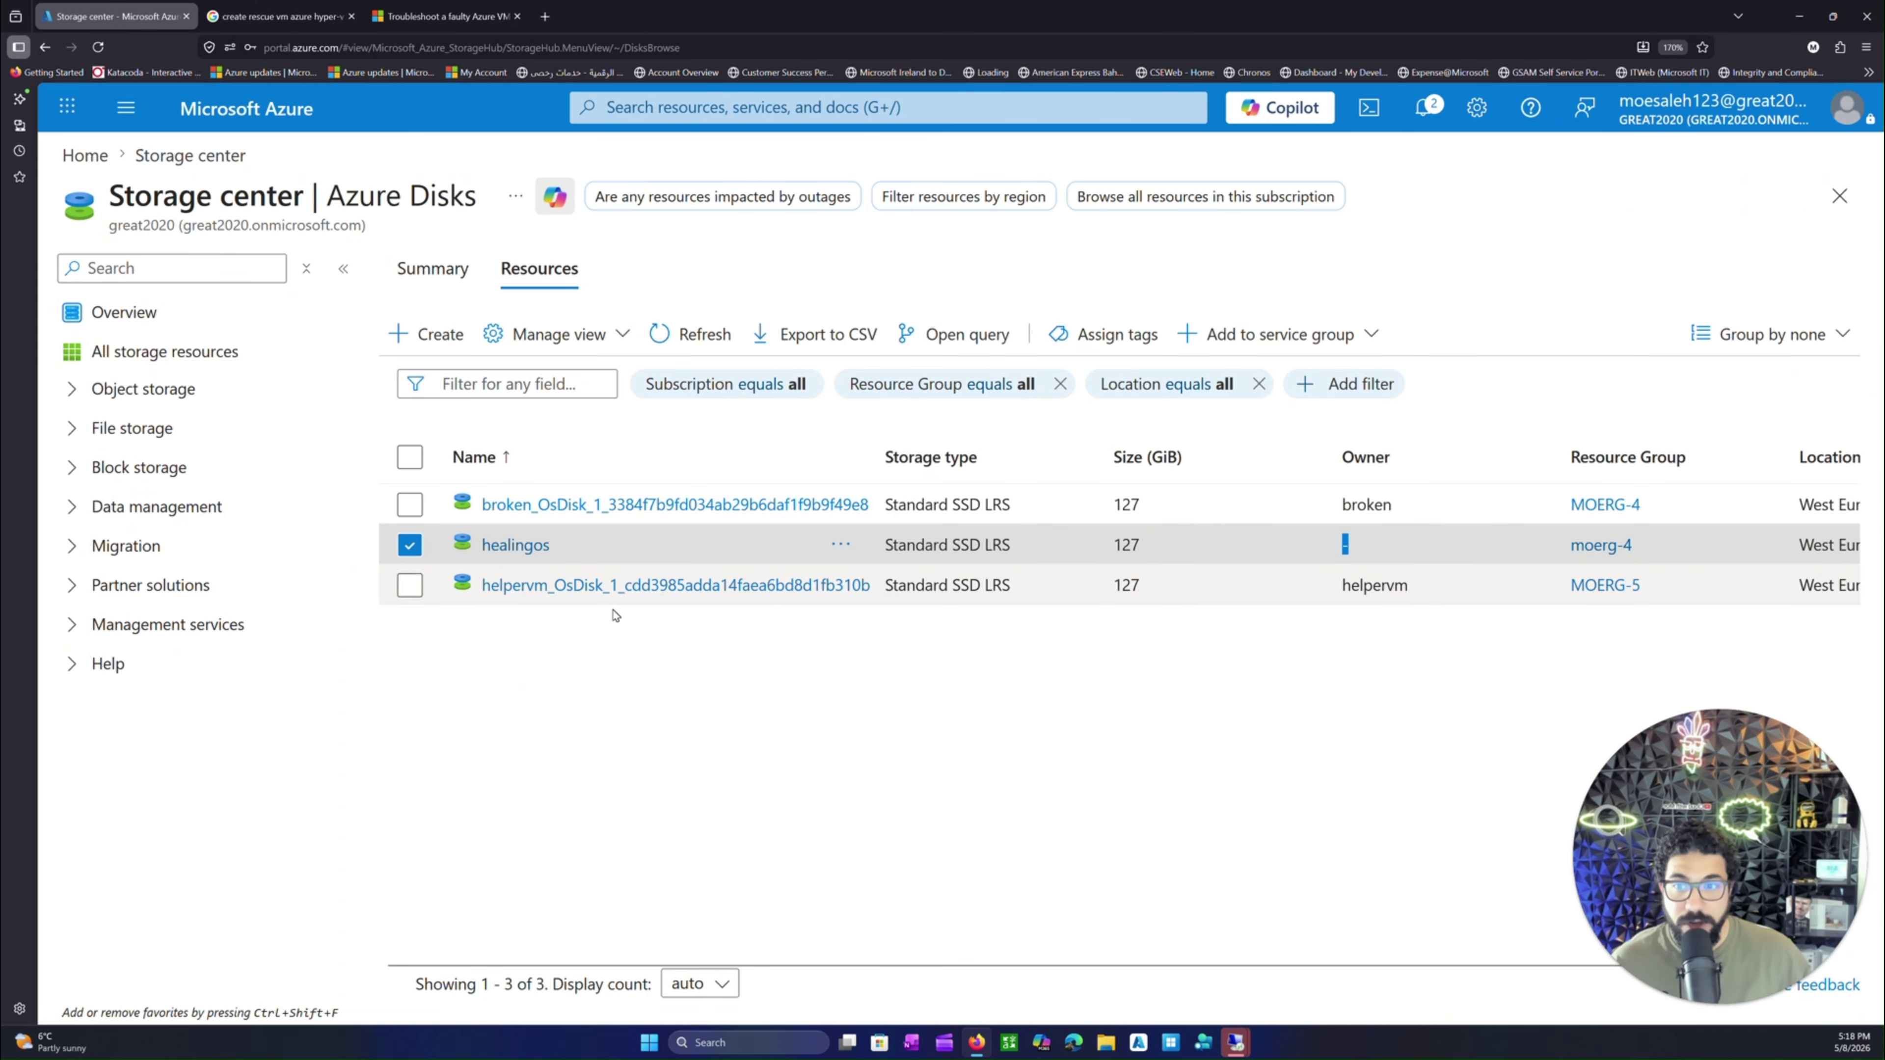
- Switch to the helpervm remote desktop session and check which drives File Explorer lists under This PC
{"action": "mouse_move", "coordinate": [1237, 1041]}
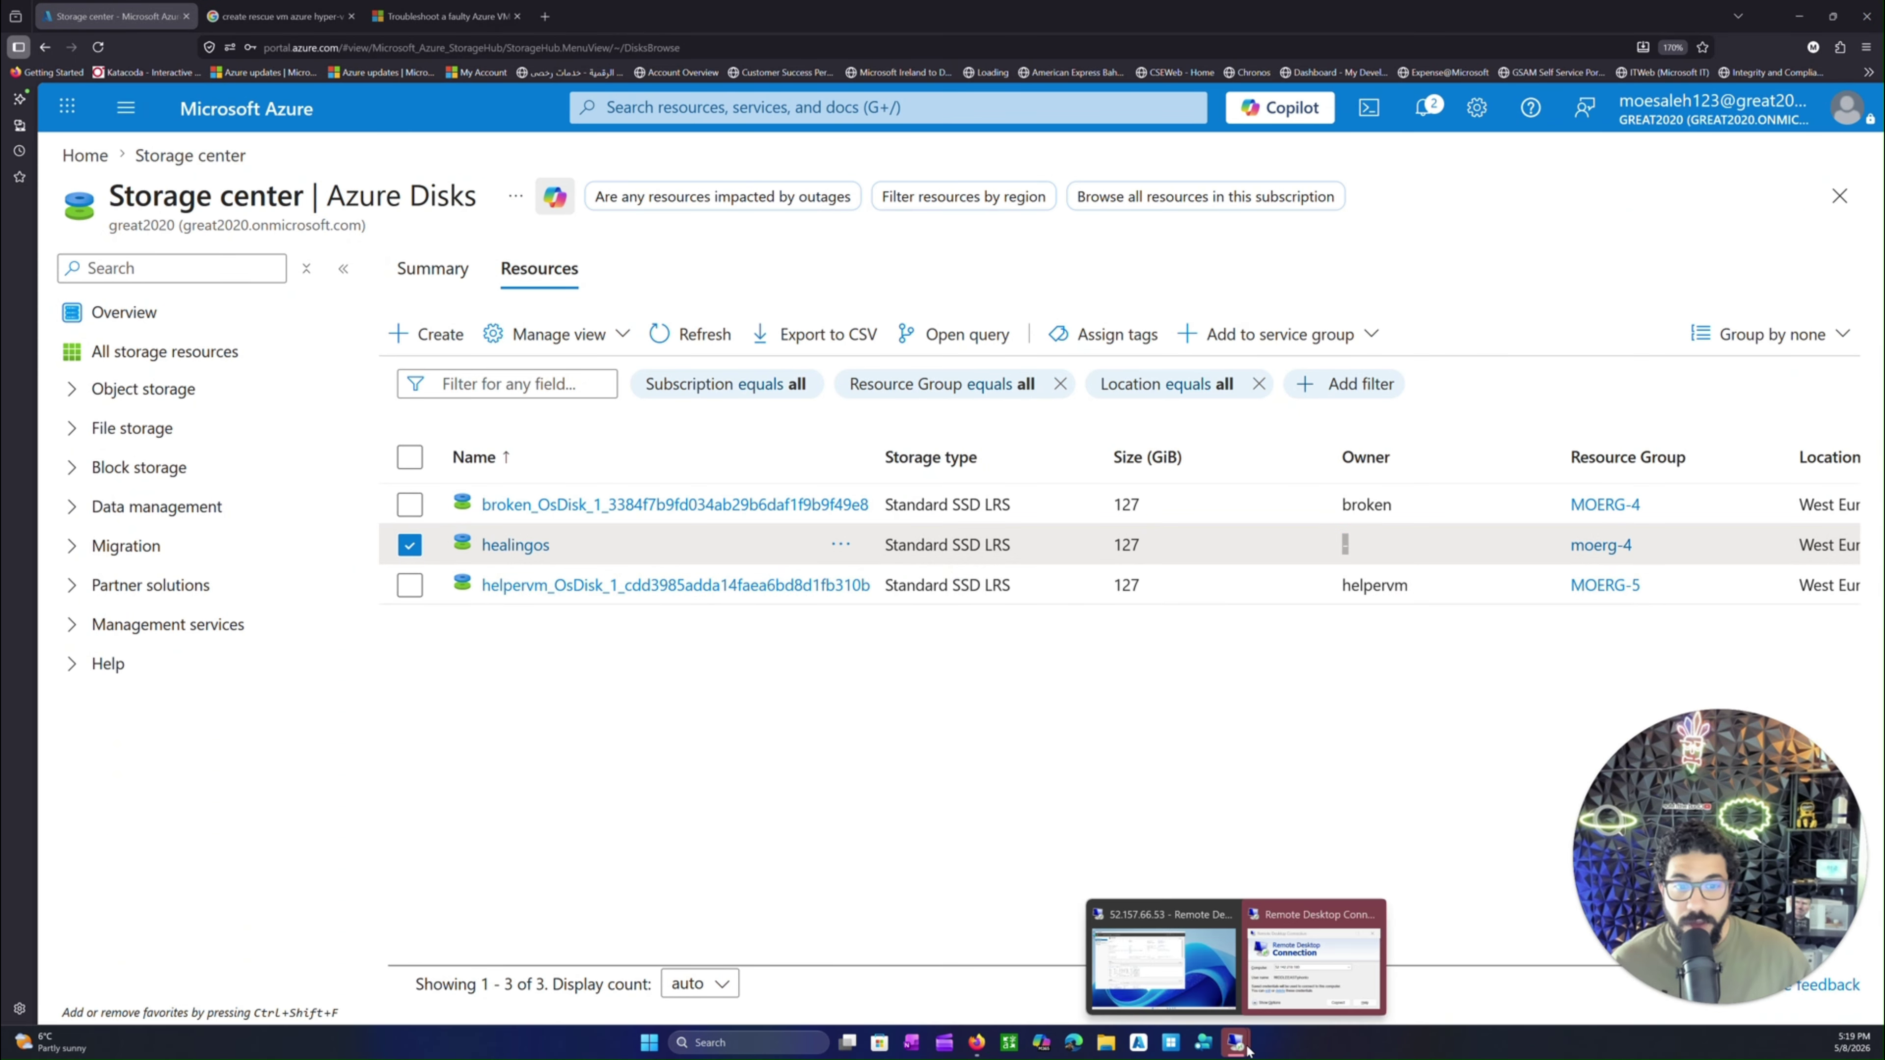
{"action": "left_click", "coordinate": [1204, 985]}
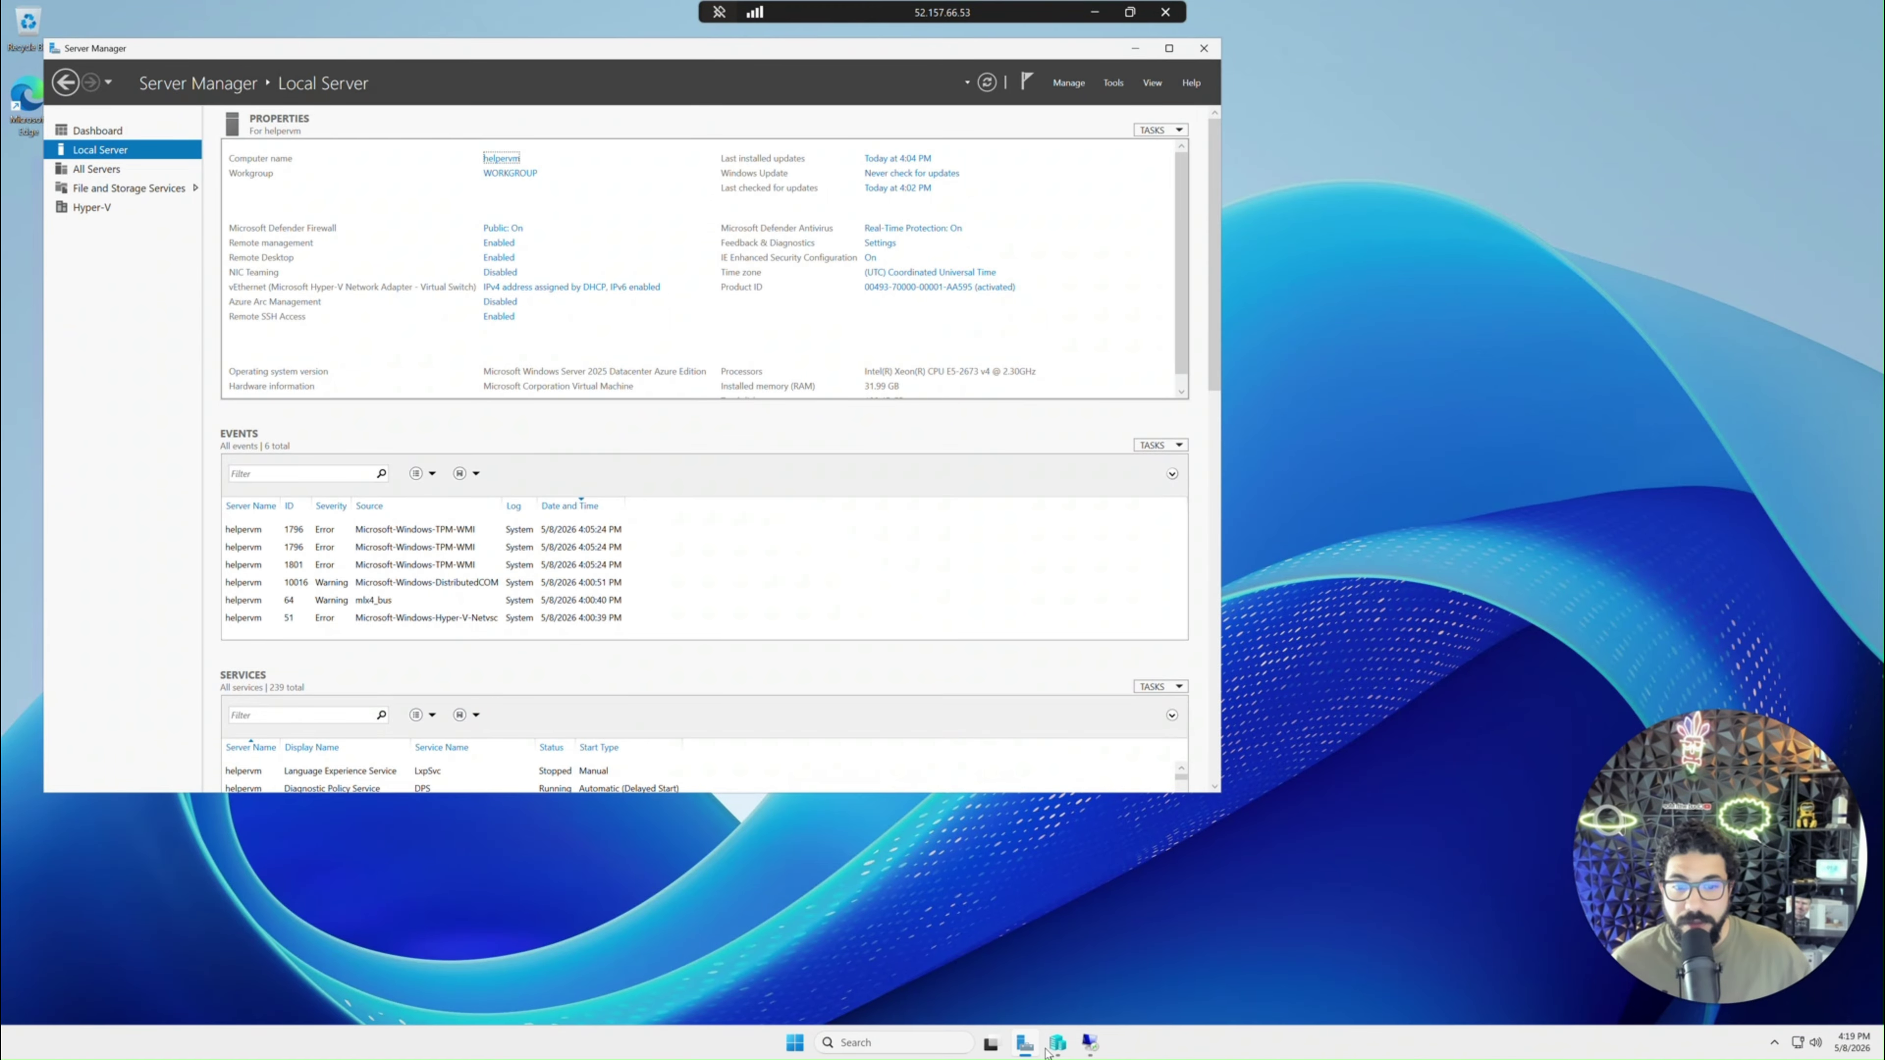
{"action": "left_click", "coordinate": [795, 1043]}
{"action": "type", "text": "this"}
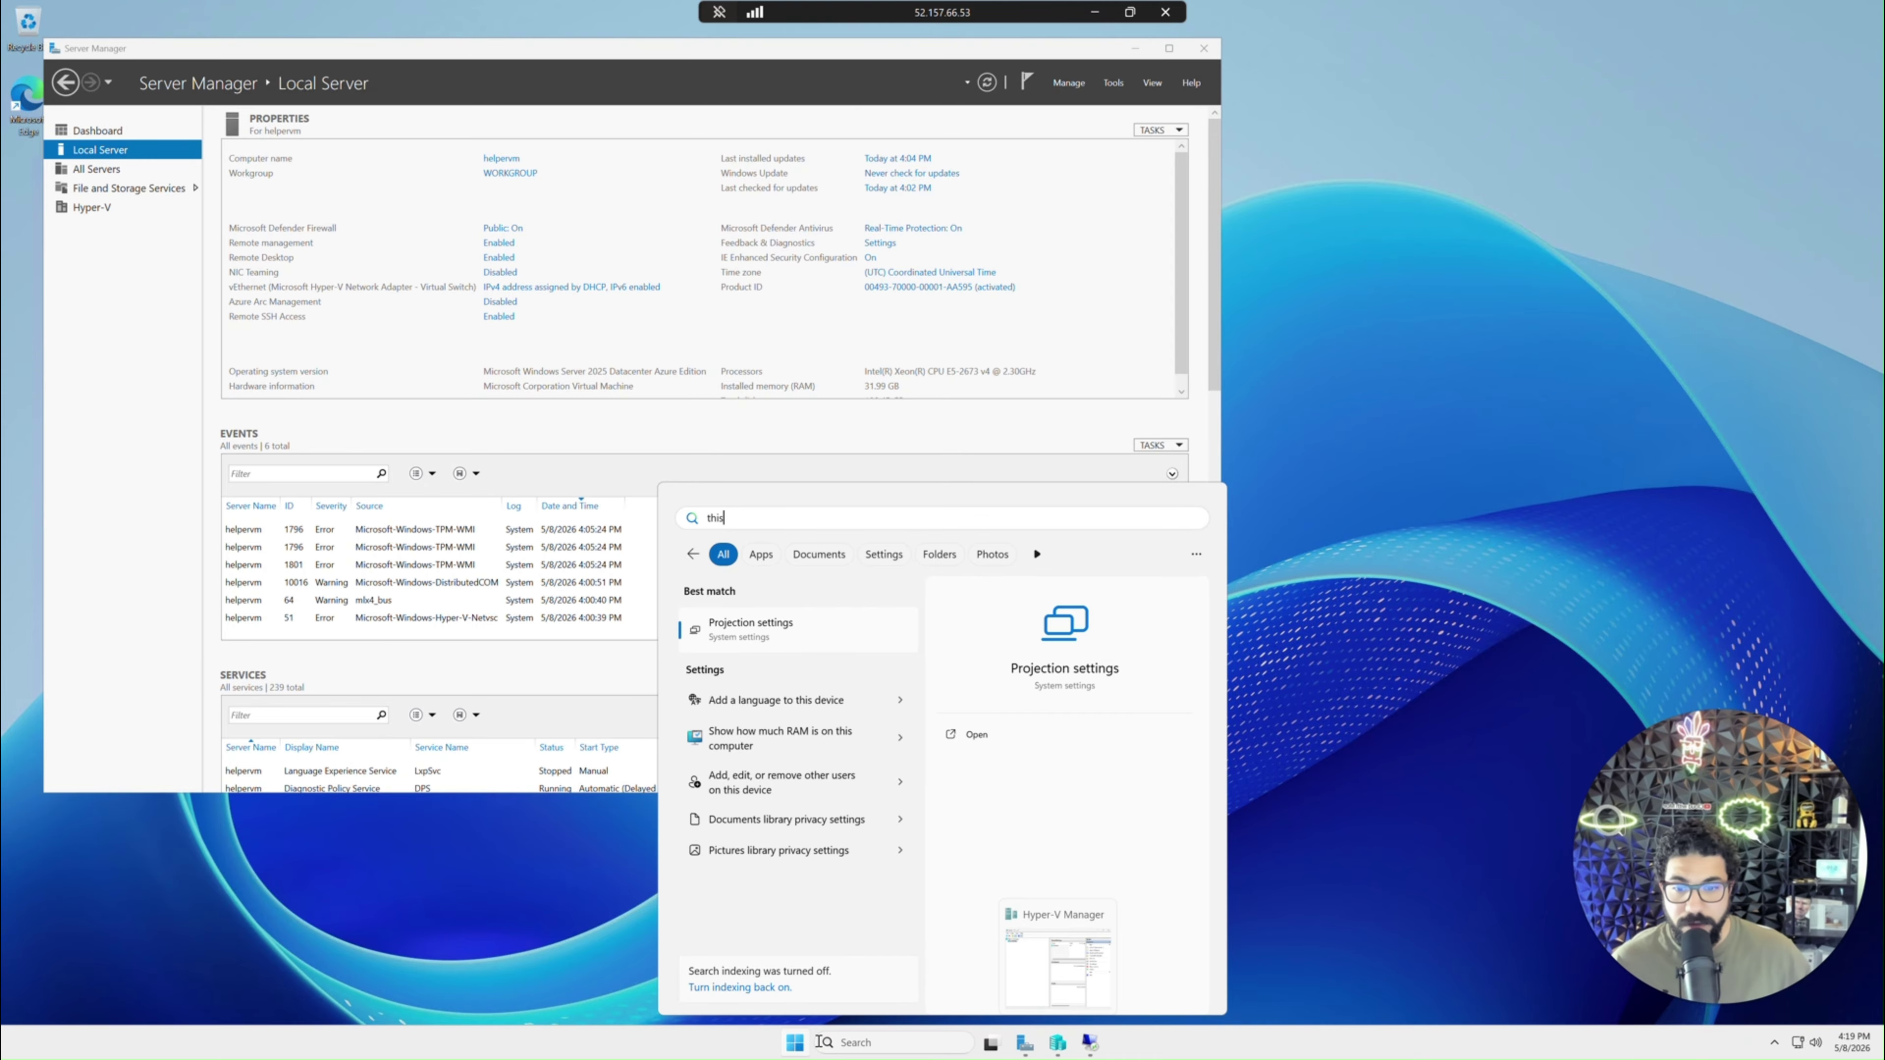
{"action": "left_click", "coordinate": [785, 1048]}
{"action": "left_click", "coordinate": [784, 1048]}
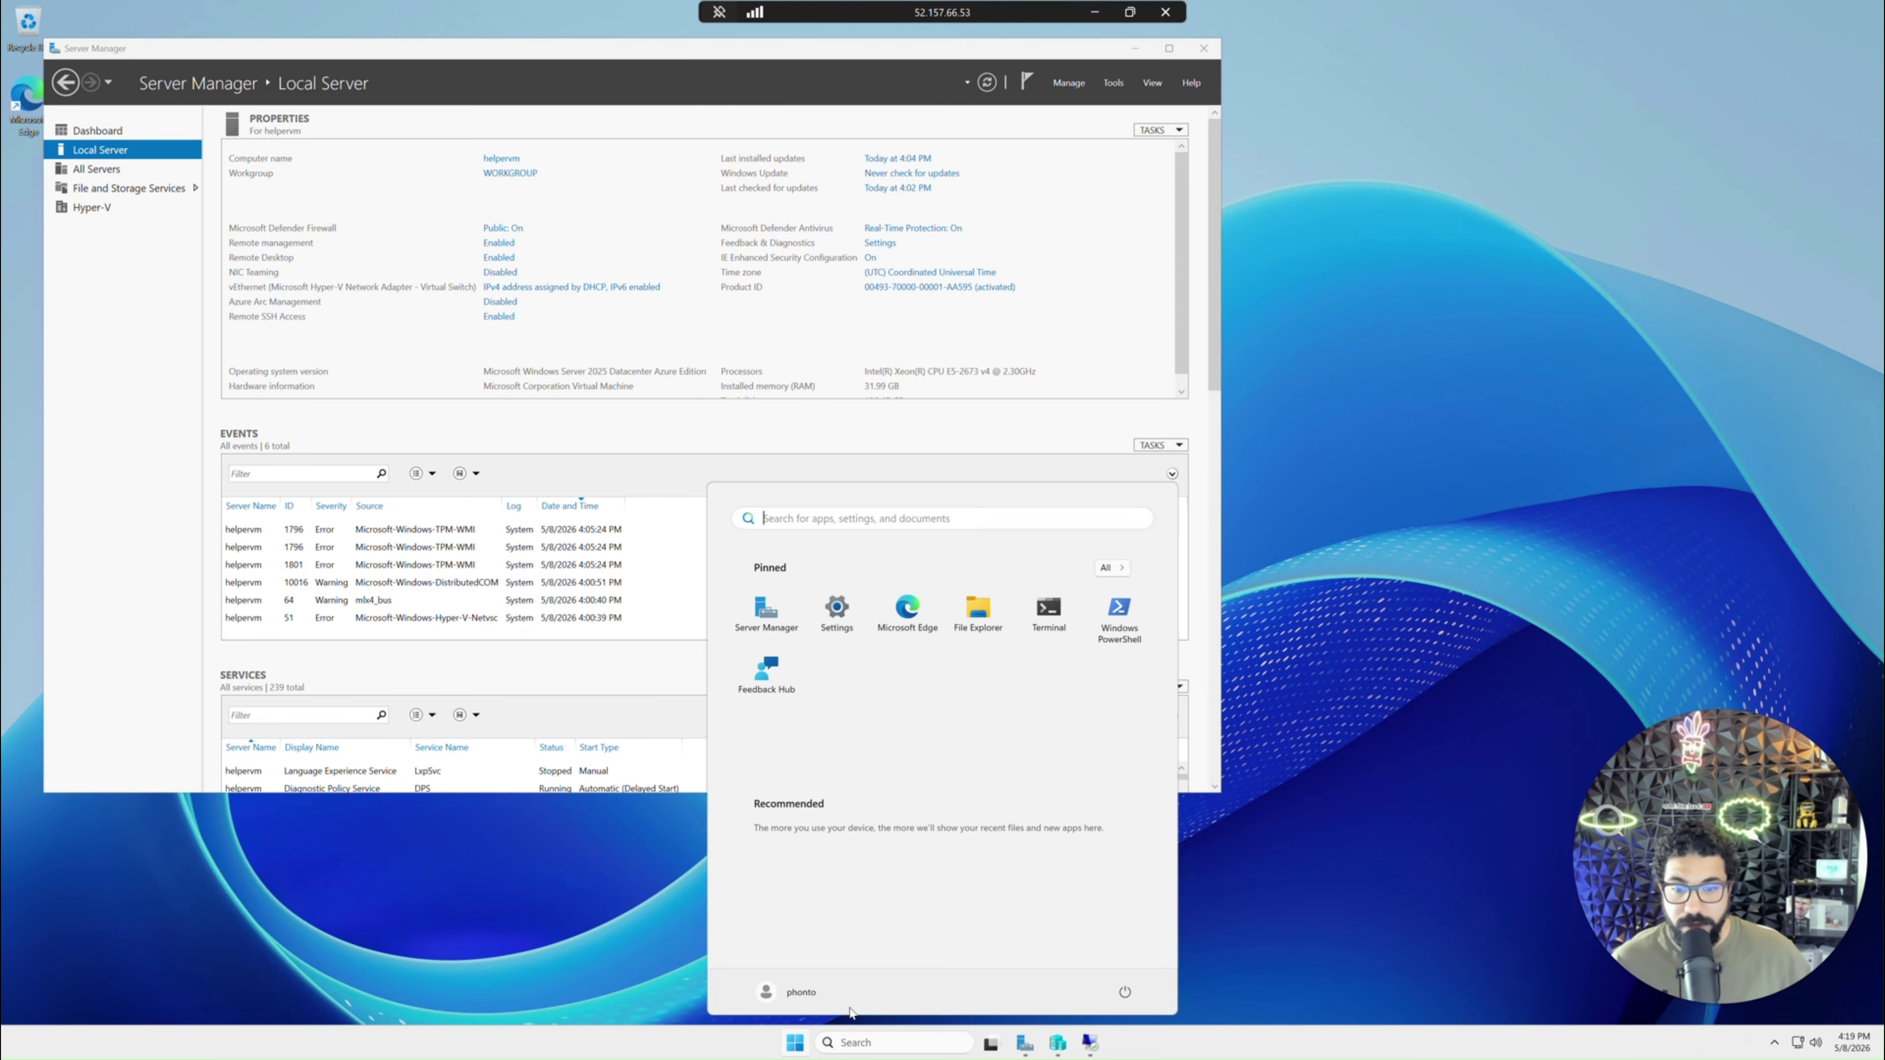
{"action": "type", "text": "file"}
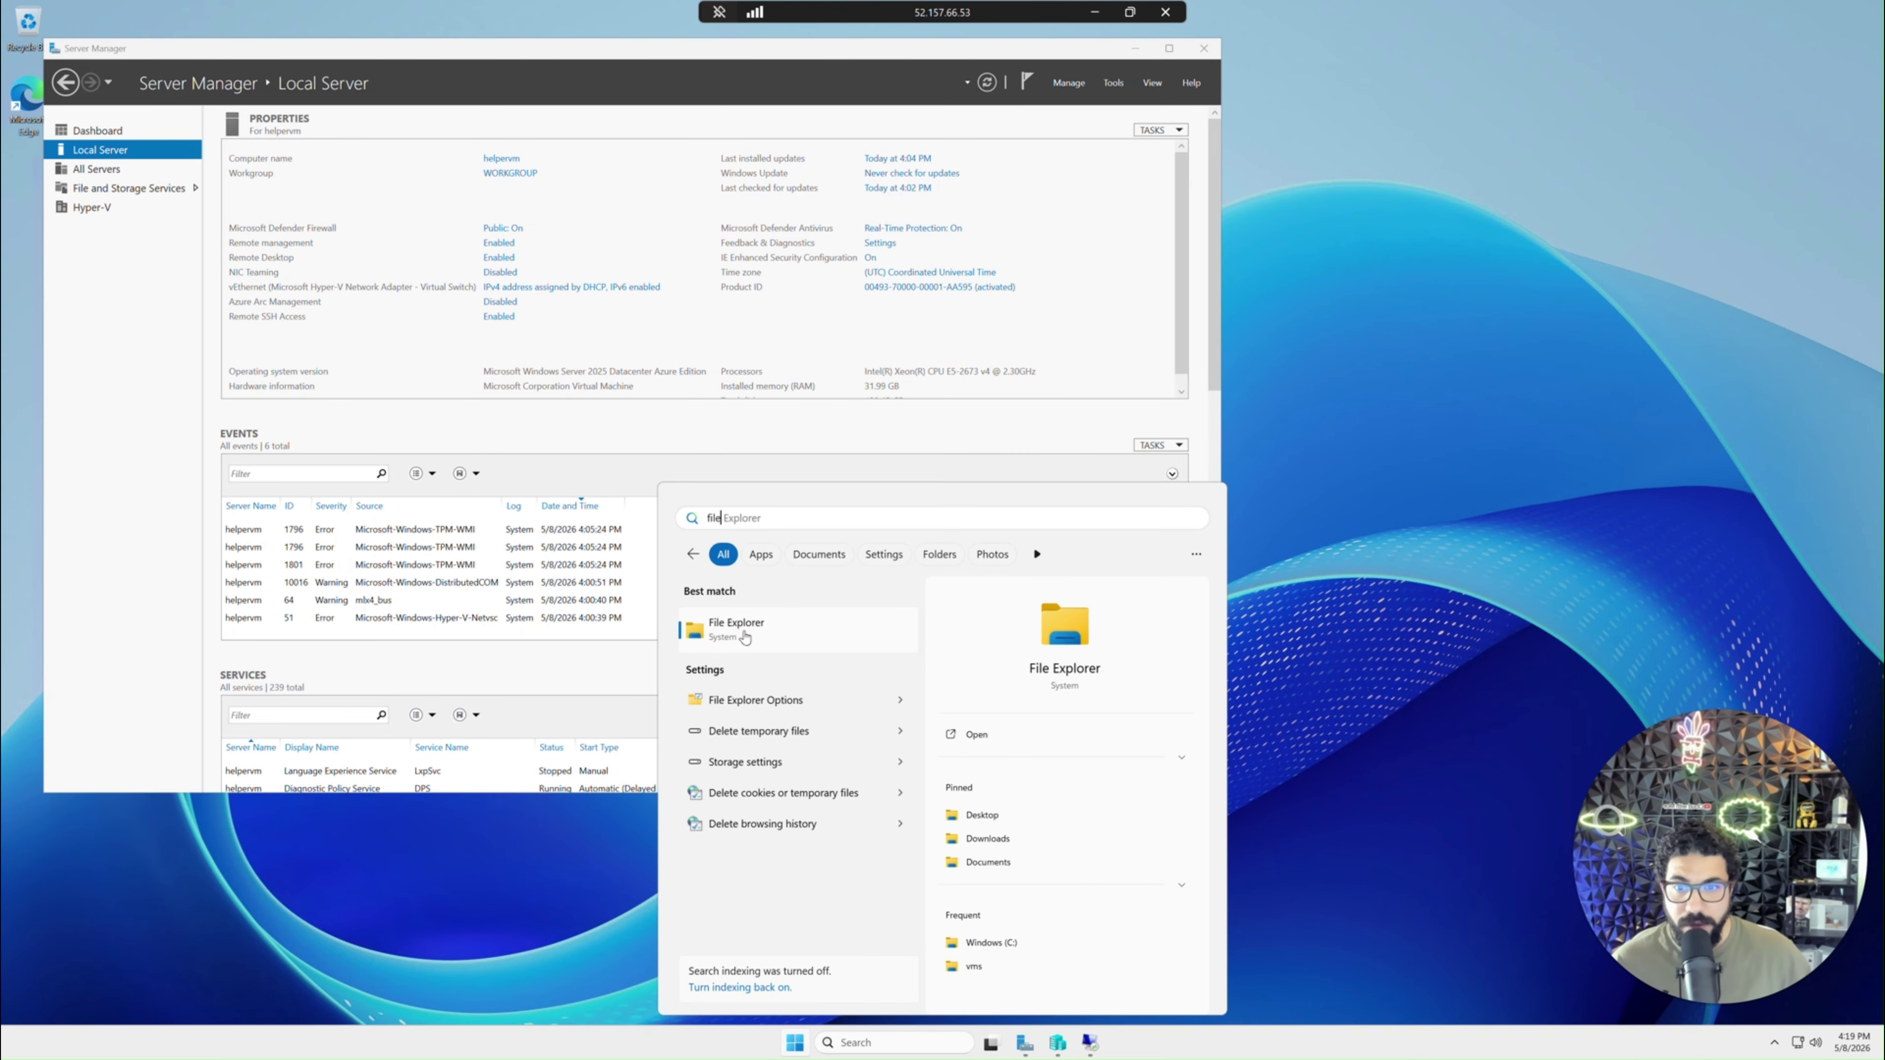
{"action": "left_click", "coordinate": [744, 638]}
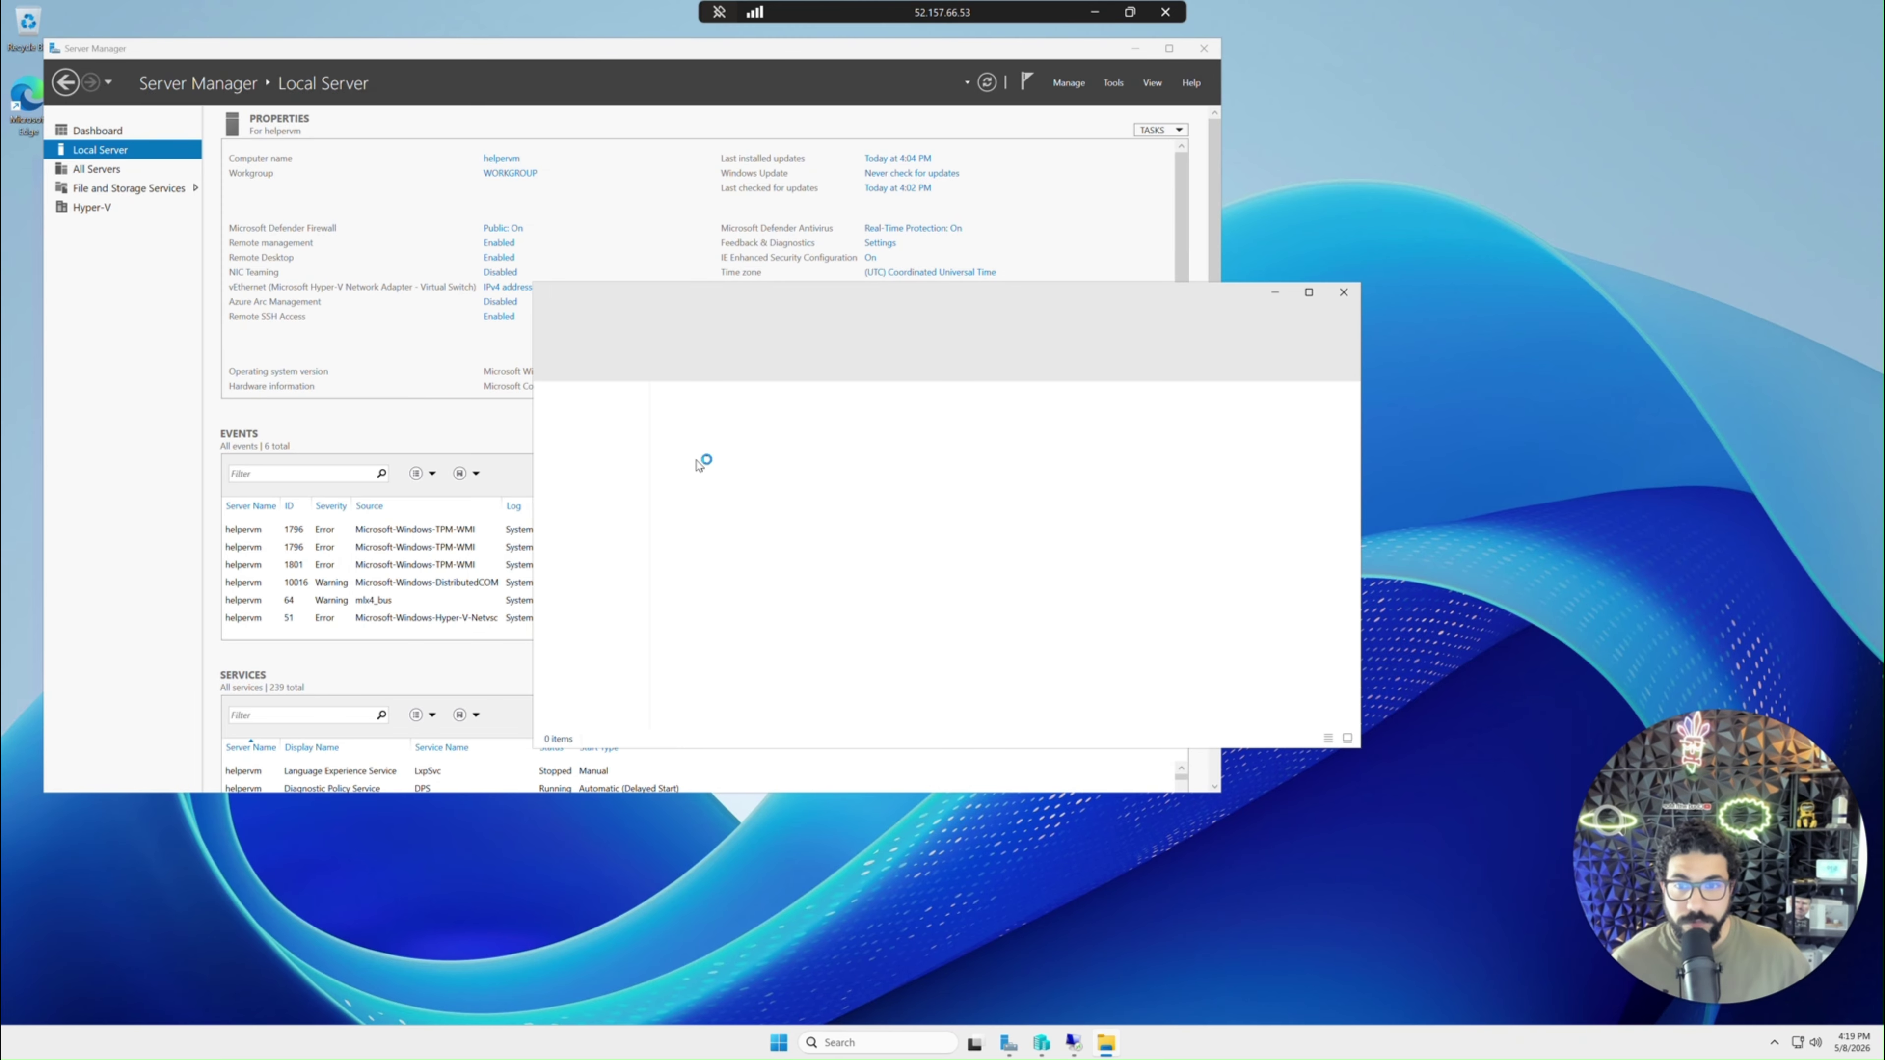
{"action": "left_click", "coordinate": [598, 637]}
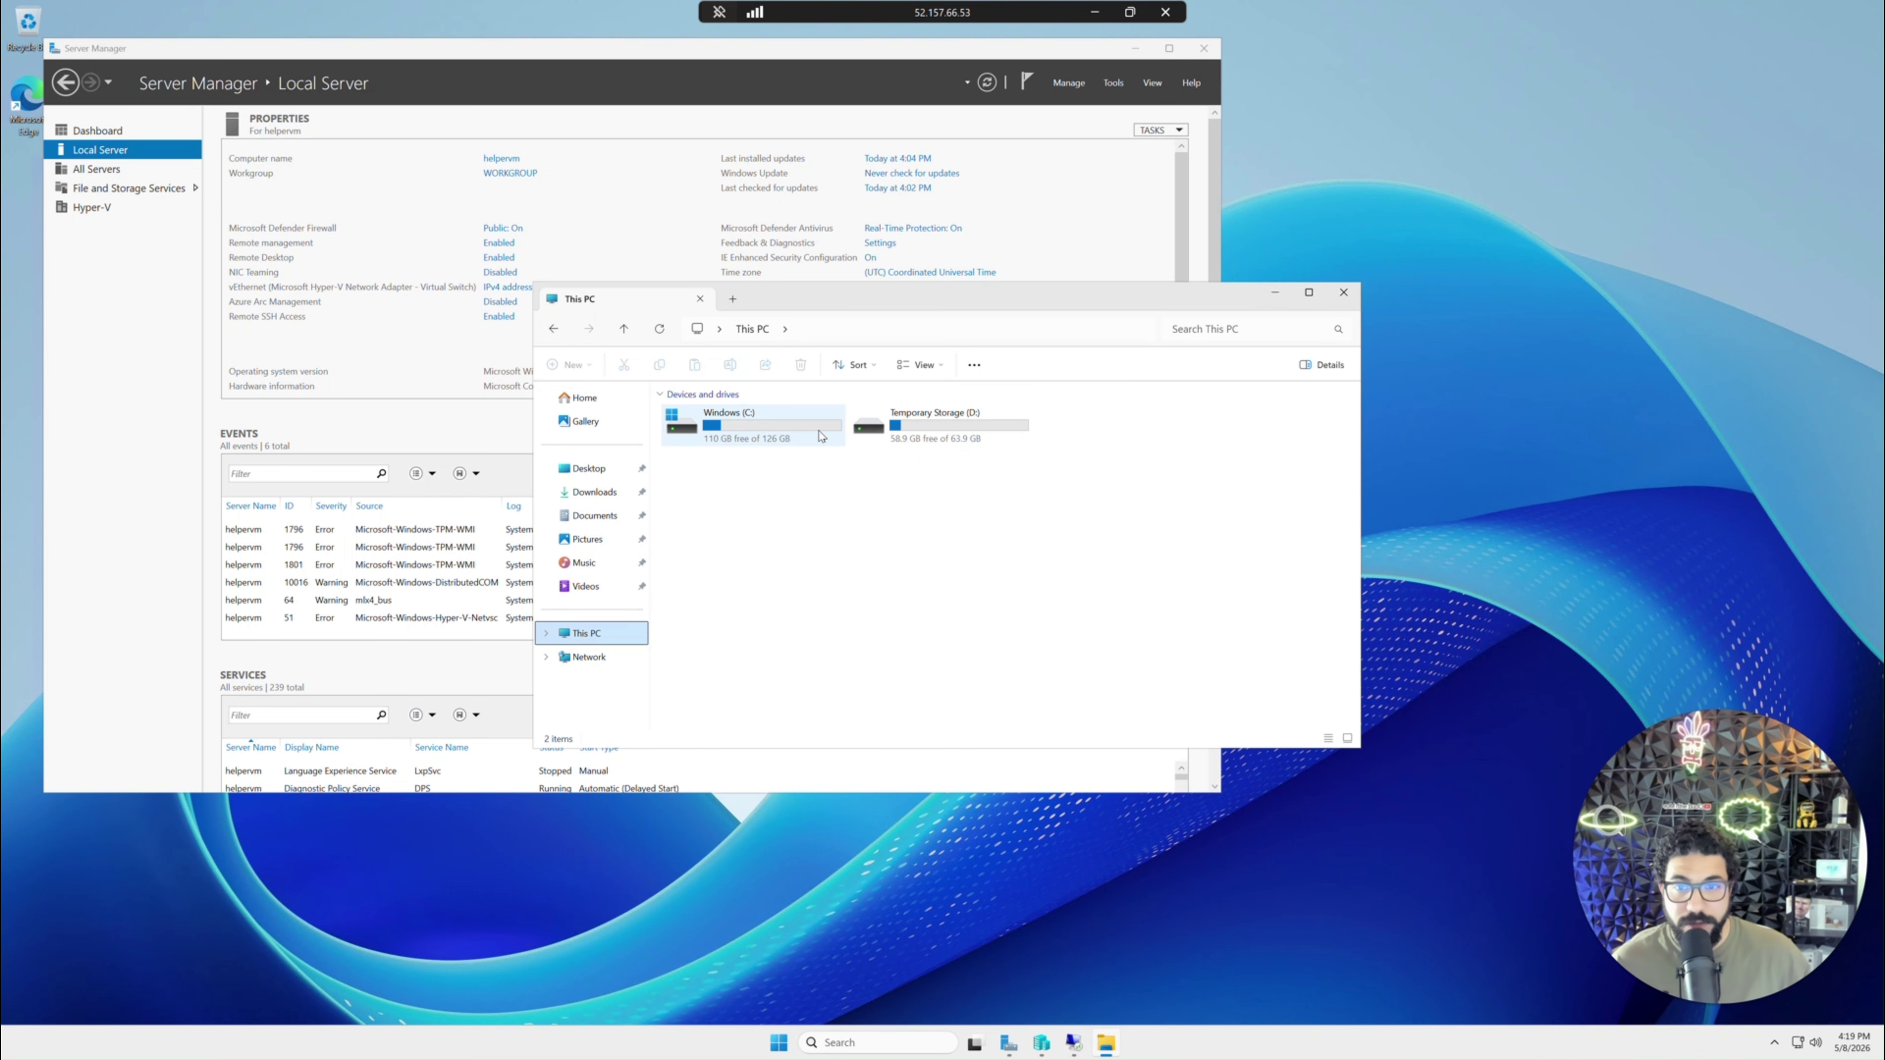
- Return to the Azure portal in the browser and open the disk settings of the helpervm virtual machine
{"action": "left_click", "coordinate": [1094, 12]}
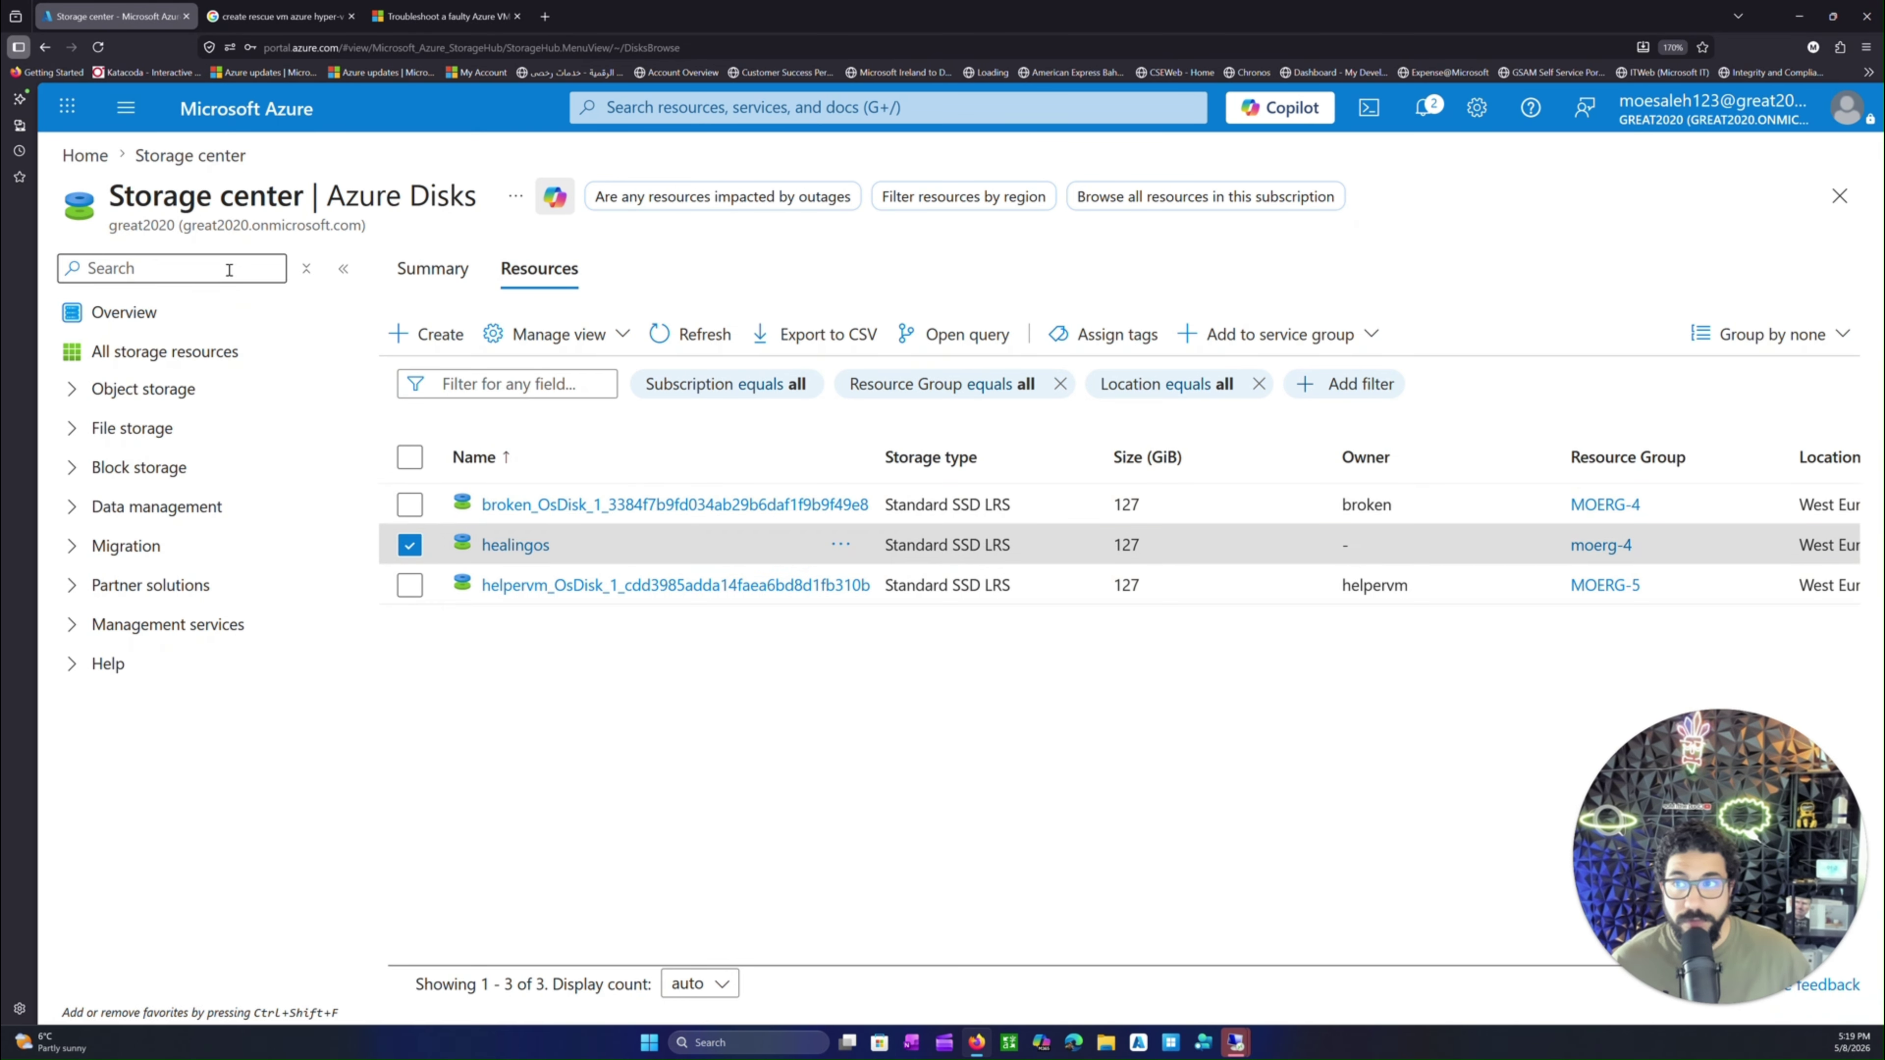
{"action": "left_click", "coordinate": [299, 128]}
{"action": "left_click", "coordinate": [735, 279]}
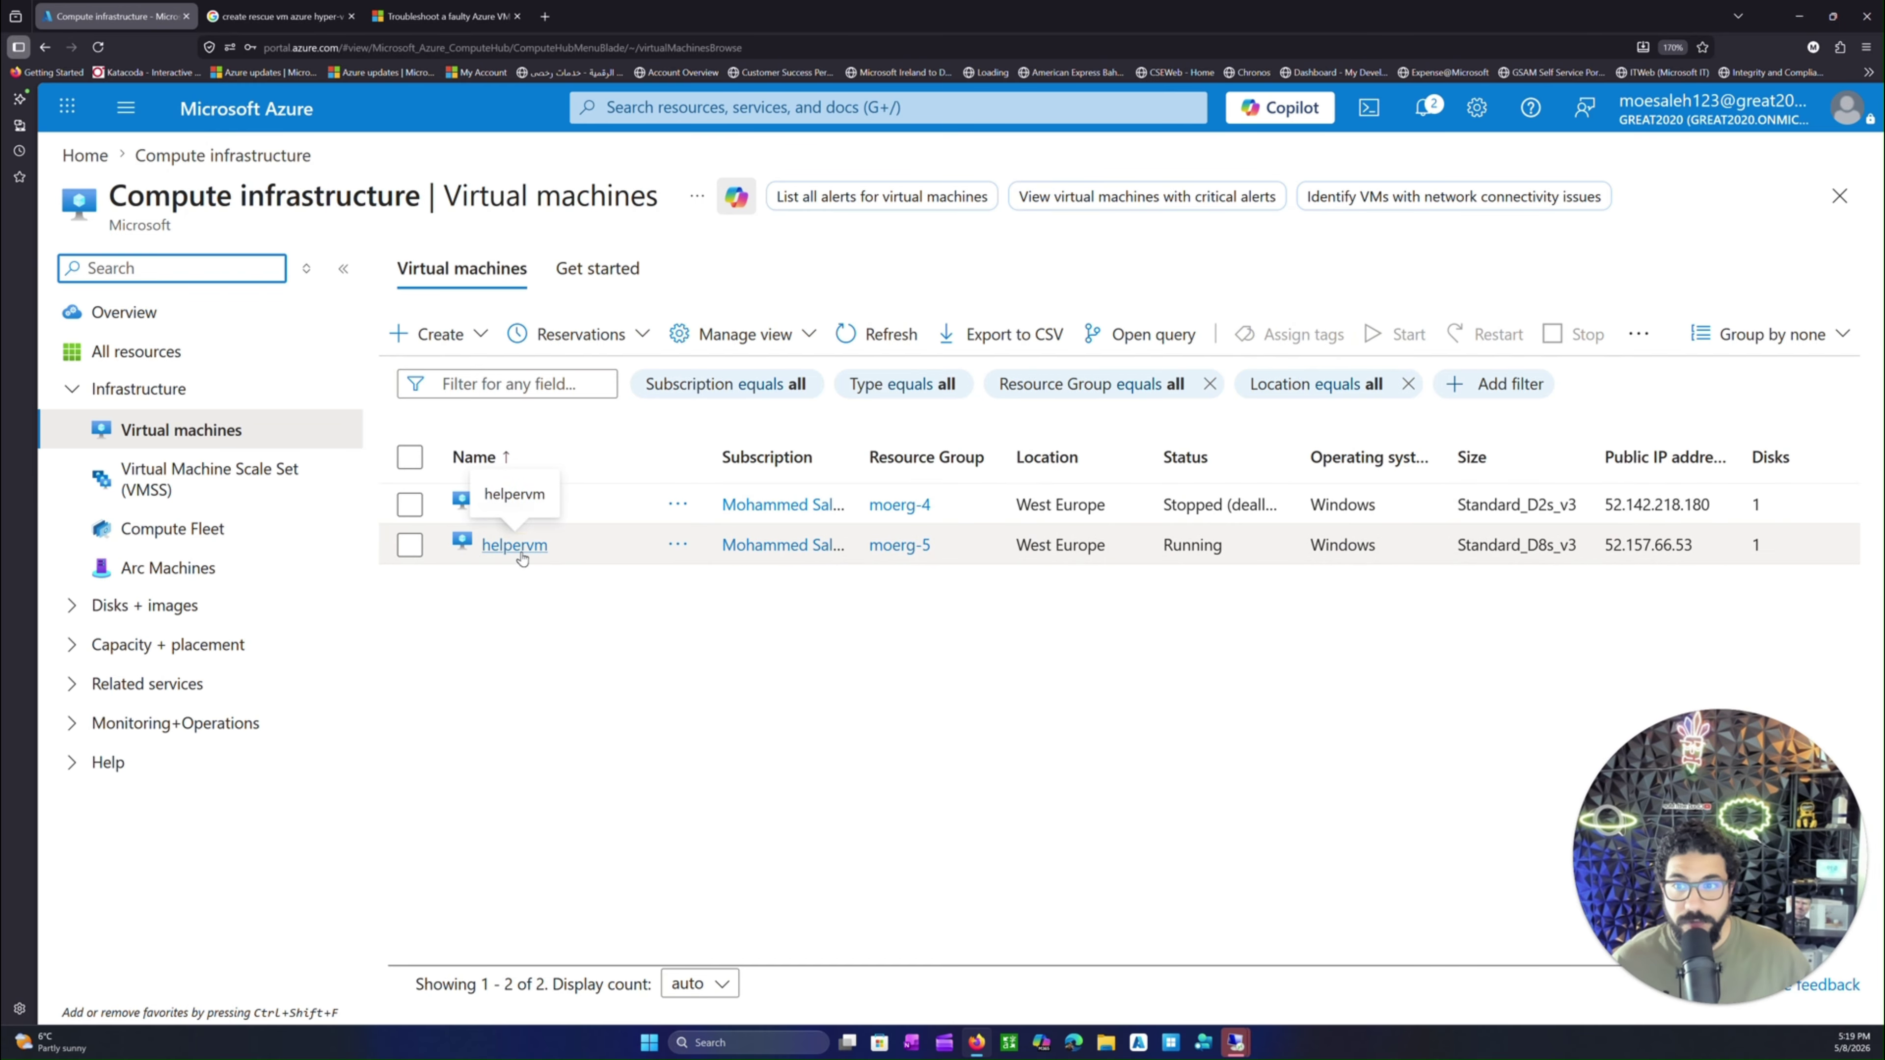
{"action": "left_click", "coordinate": [521, 546]}
{"action": "left_click", "coordinate": [660, 202]}
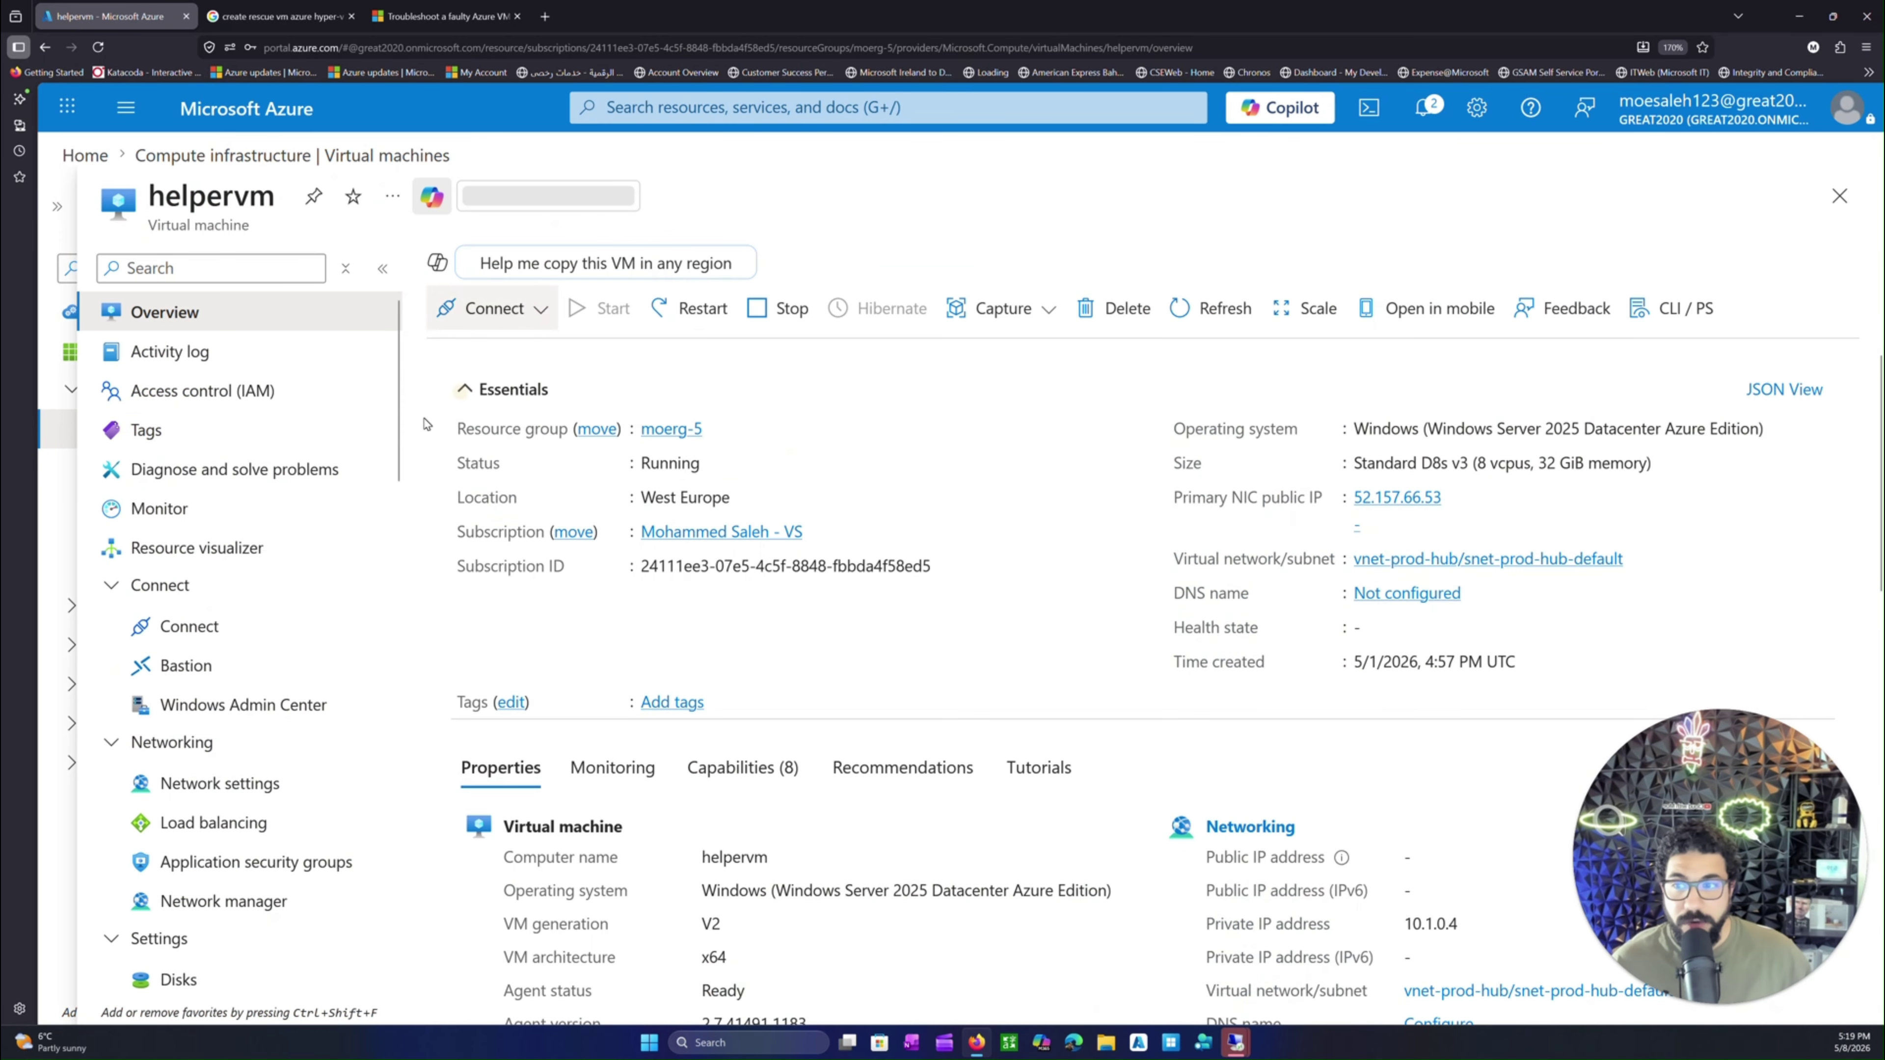
{"action": "scroll", "coordinate": [186, 623], "scroll_direction": "down", "scroll_amount": 3}
{"action": "left_click", "coordinate": [178, 600]}
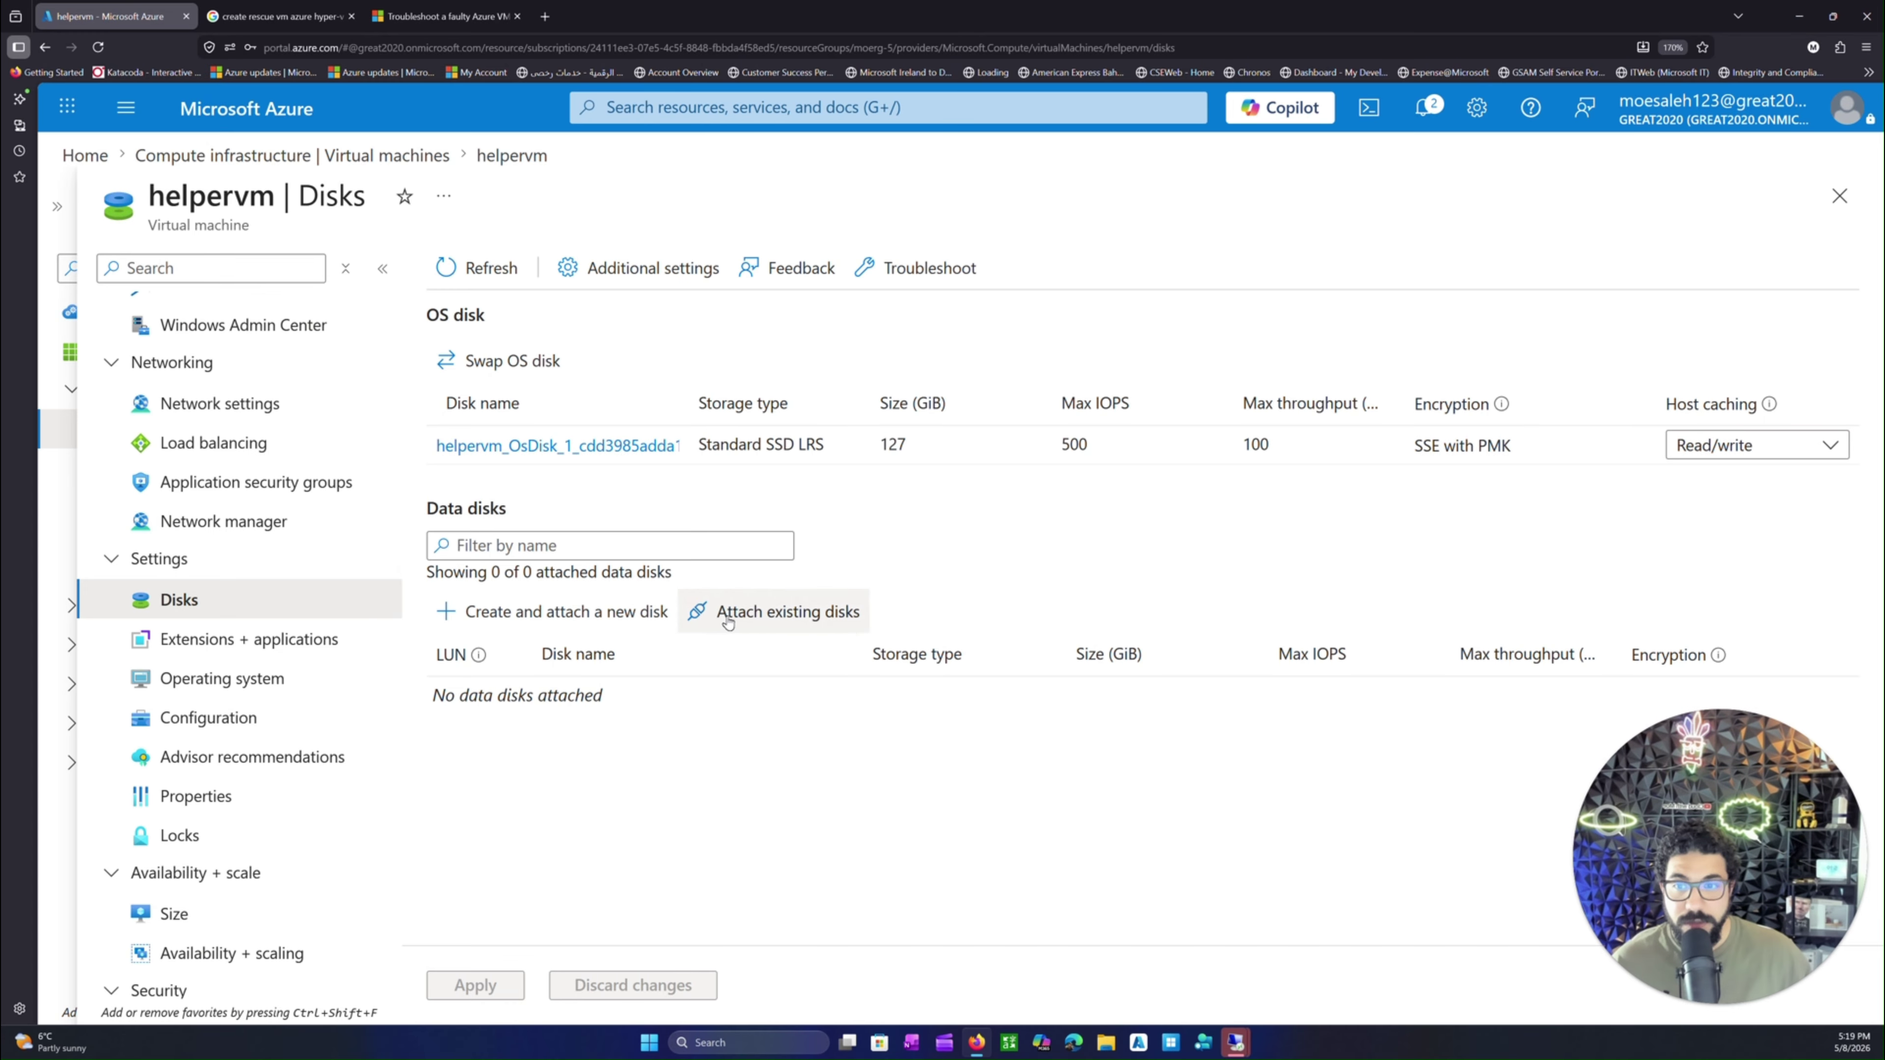
- Attach the existing healingos disk to helpervm as a data disk on LUN 0 and apply the change
{"action": "left_click", "coordinate": [750, 626]}
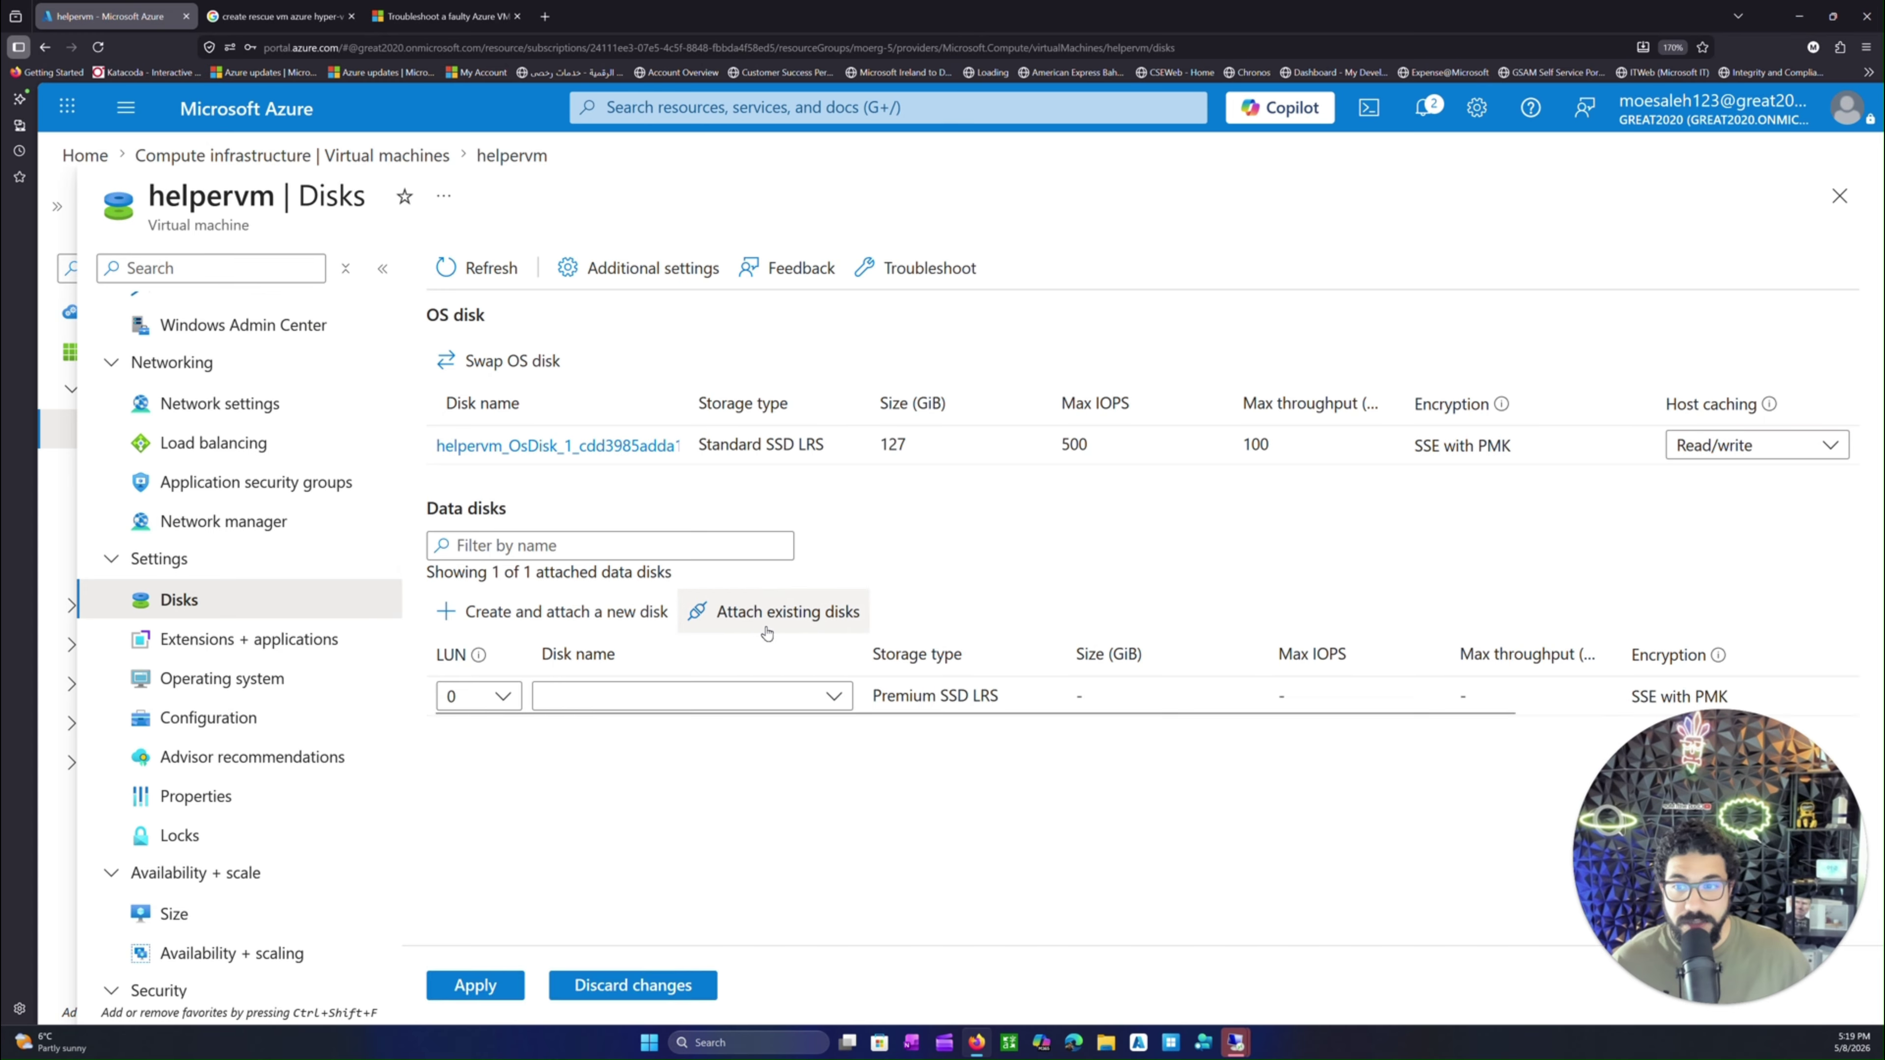
{"action": "left_click", "coordinate": [821, 698]}
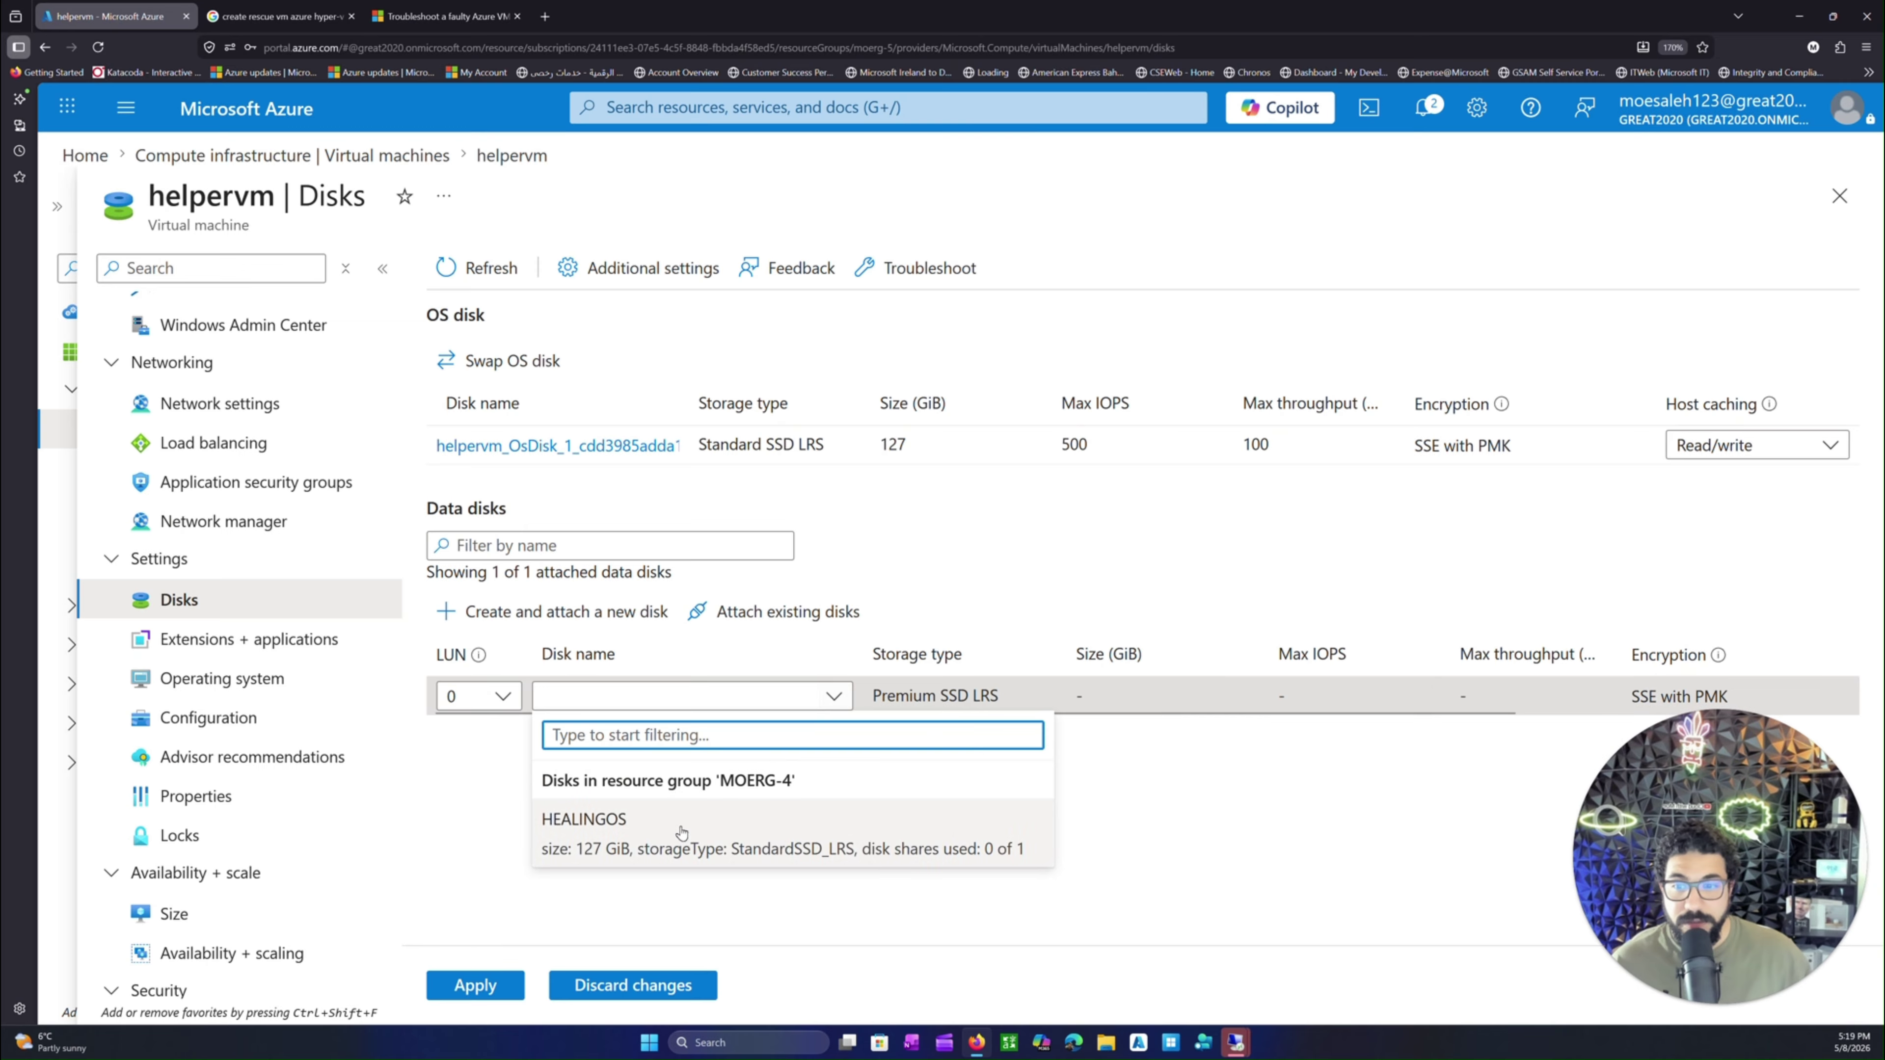
{"action": "left_click", "coordinate": [664, 839]}
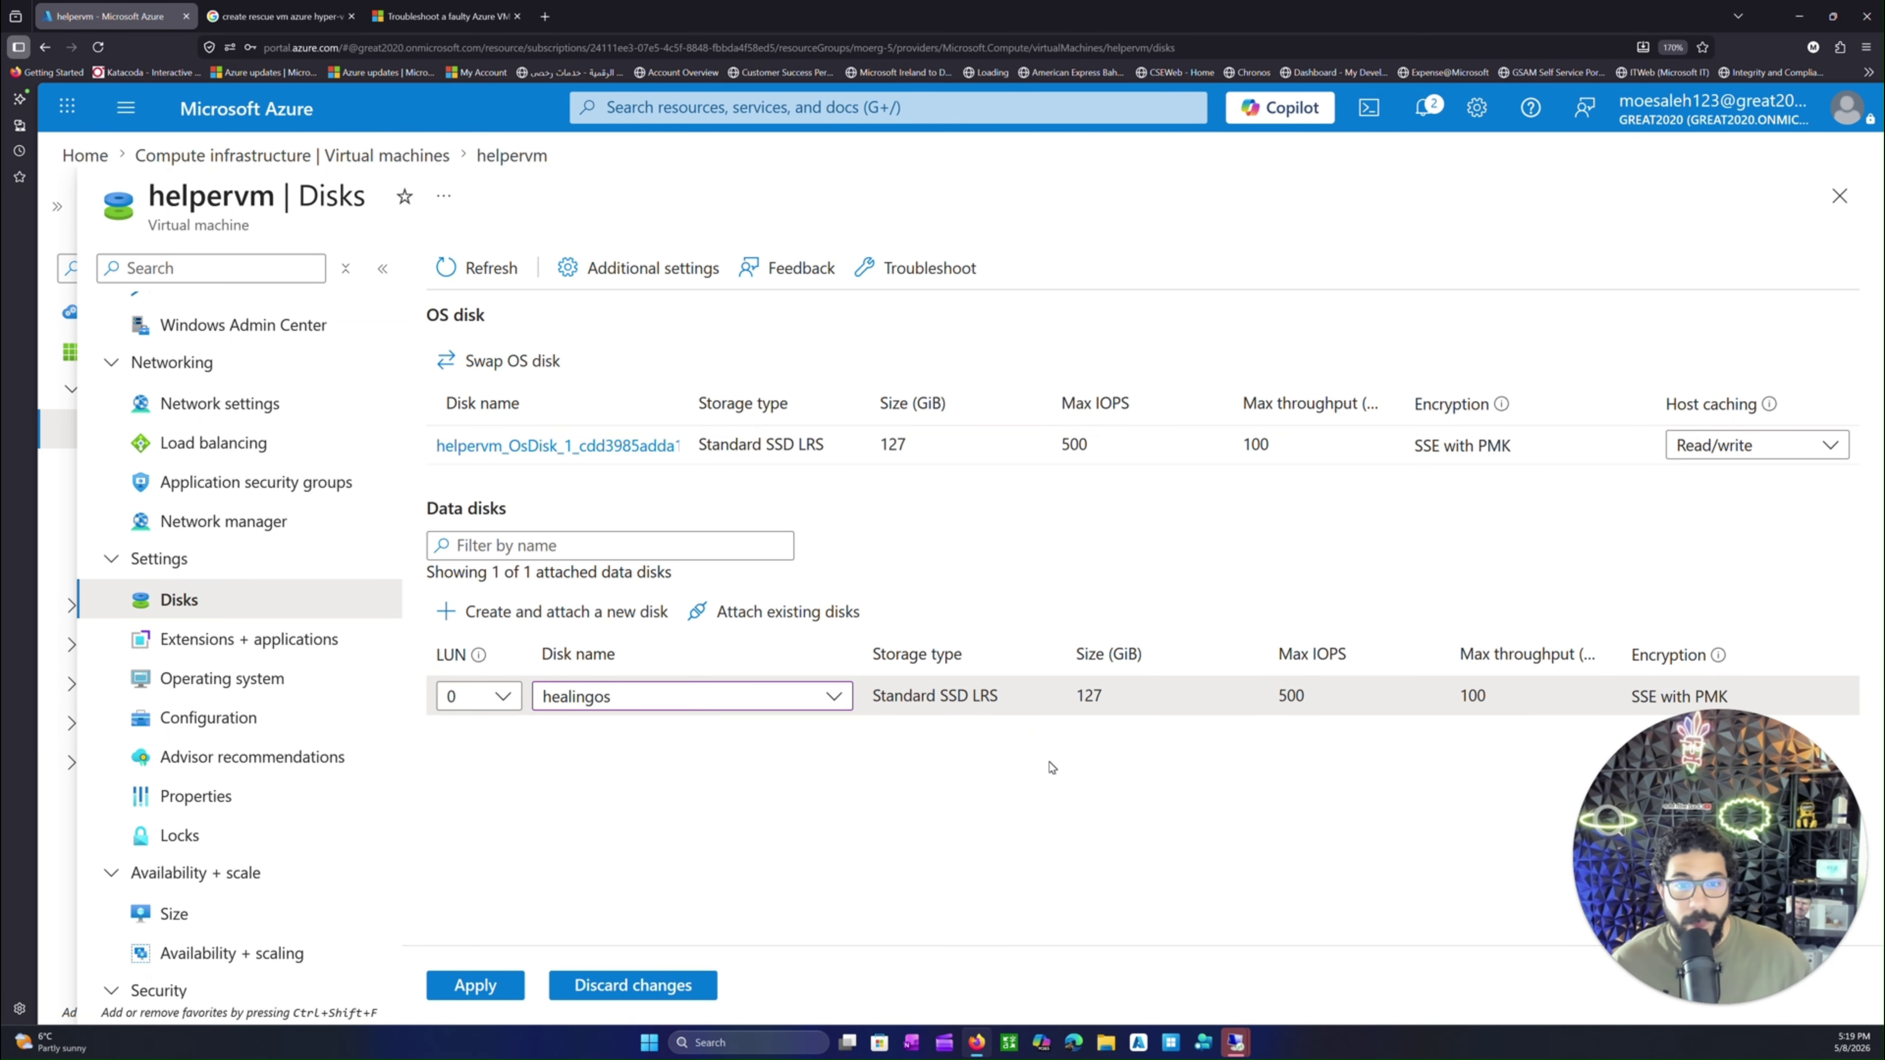
{"action": "left_click_drag", "start_coordinate": [1712, 794], "coordinate": [1689, 268]}
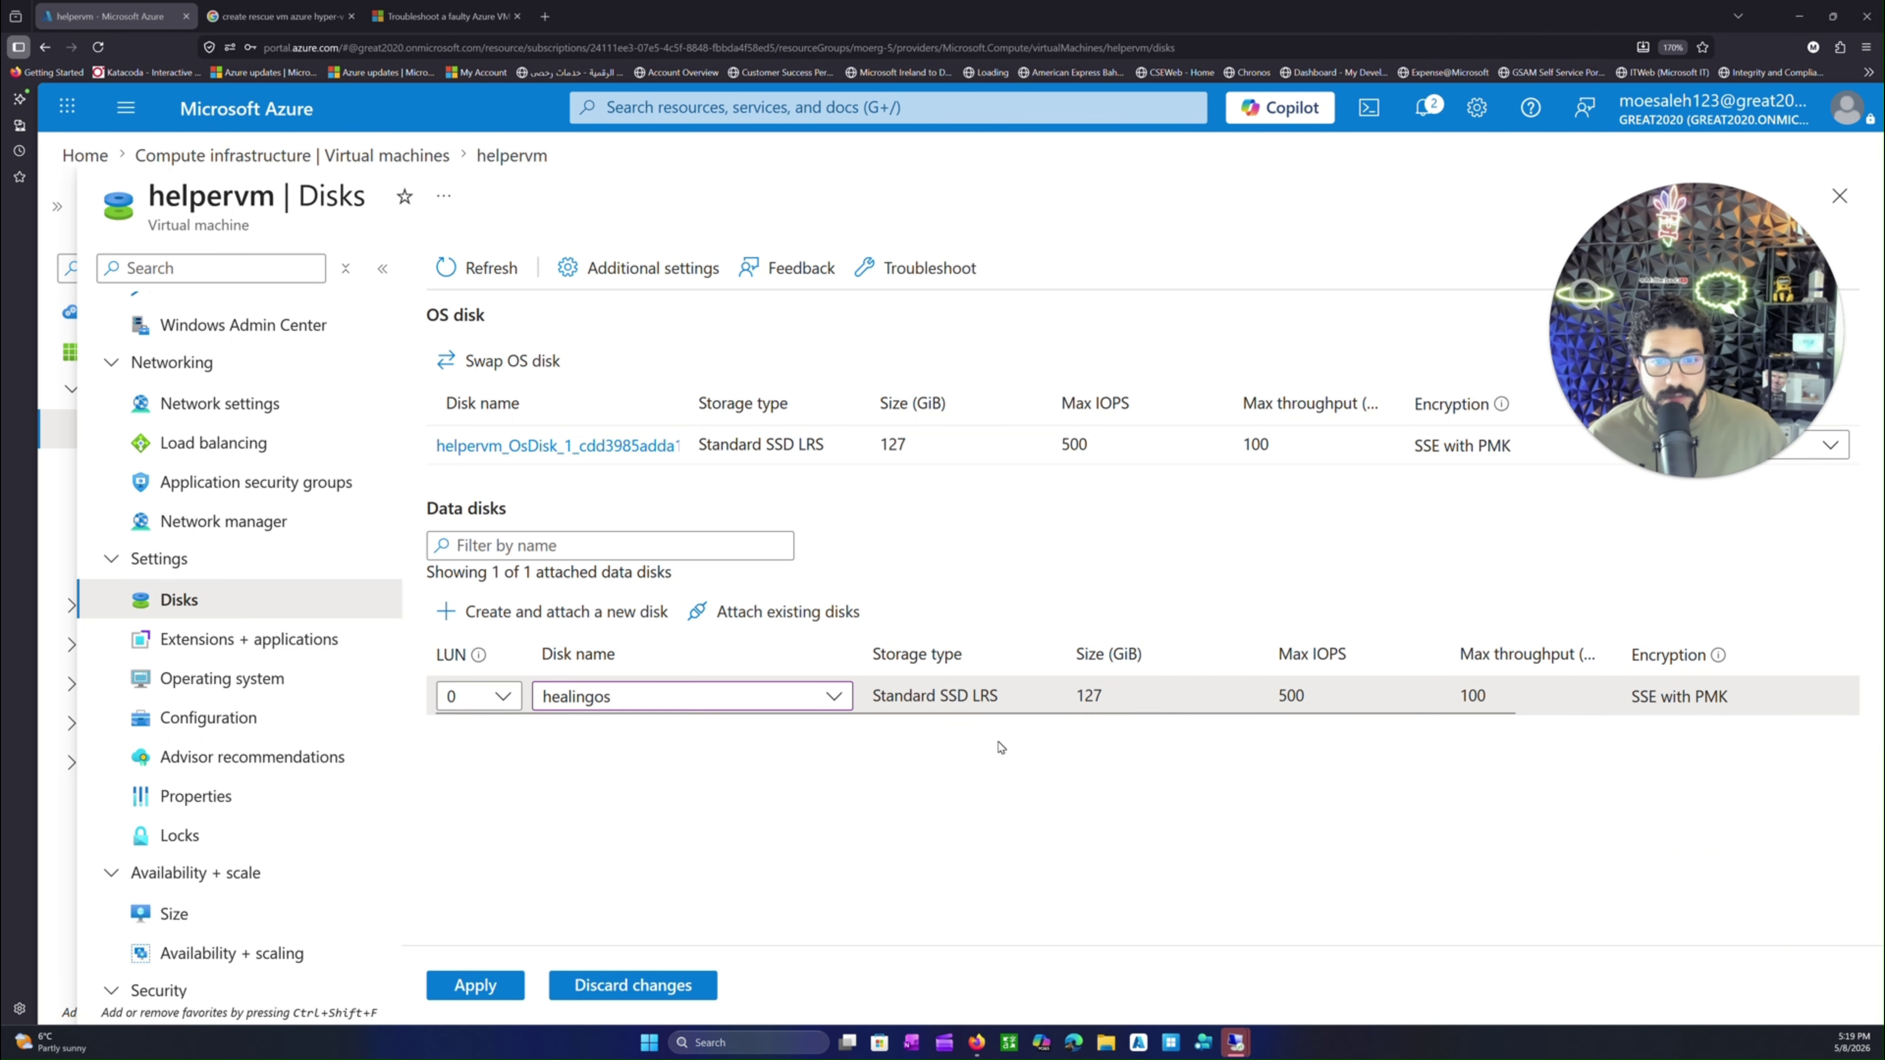
{"action": "left_click_drag", "start_coordinate": [1216, 720], "coordinate": [1031, 728]}
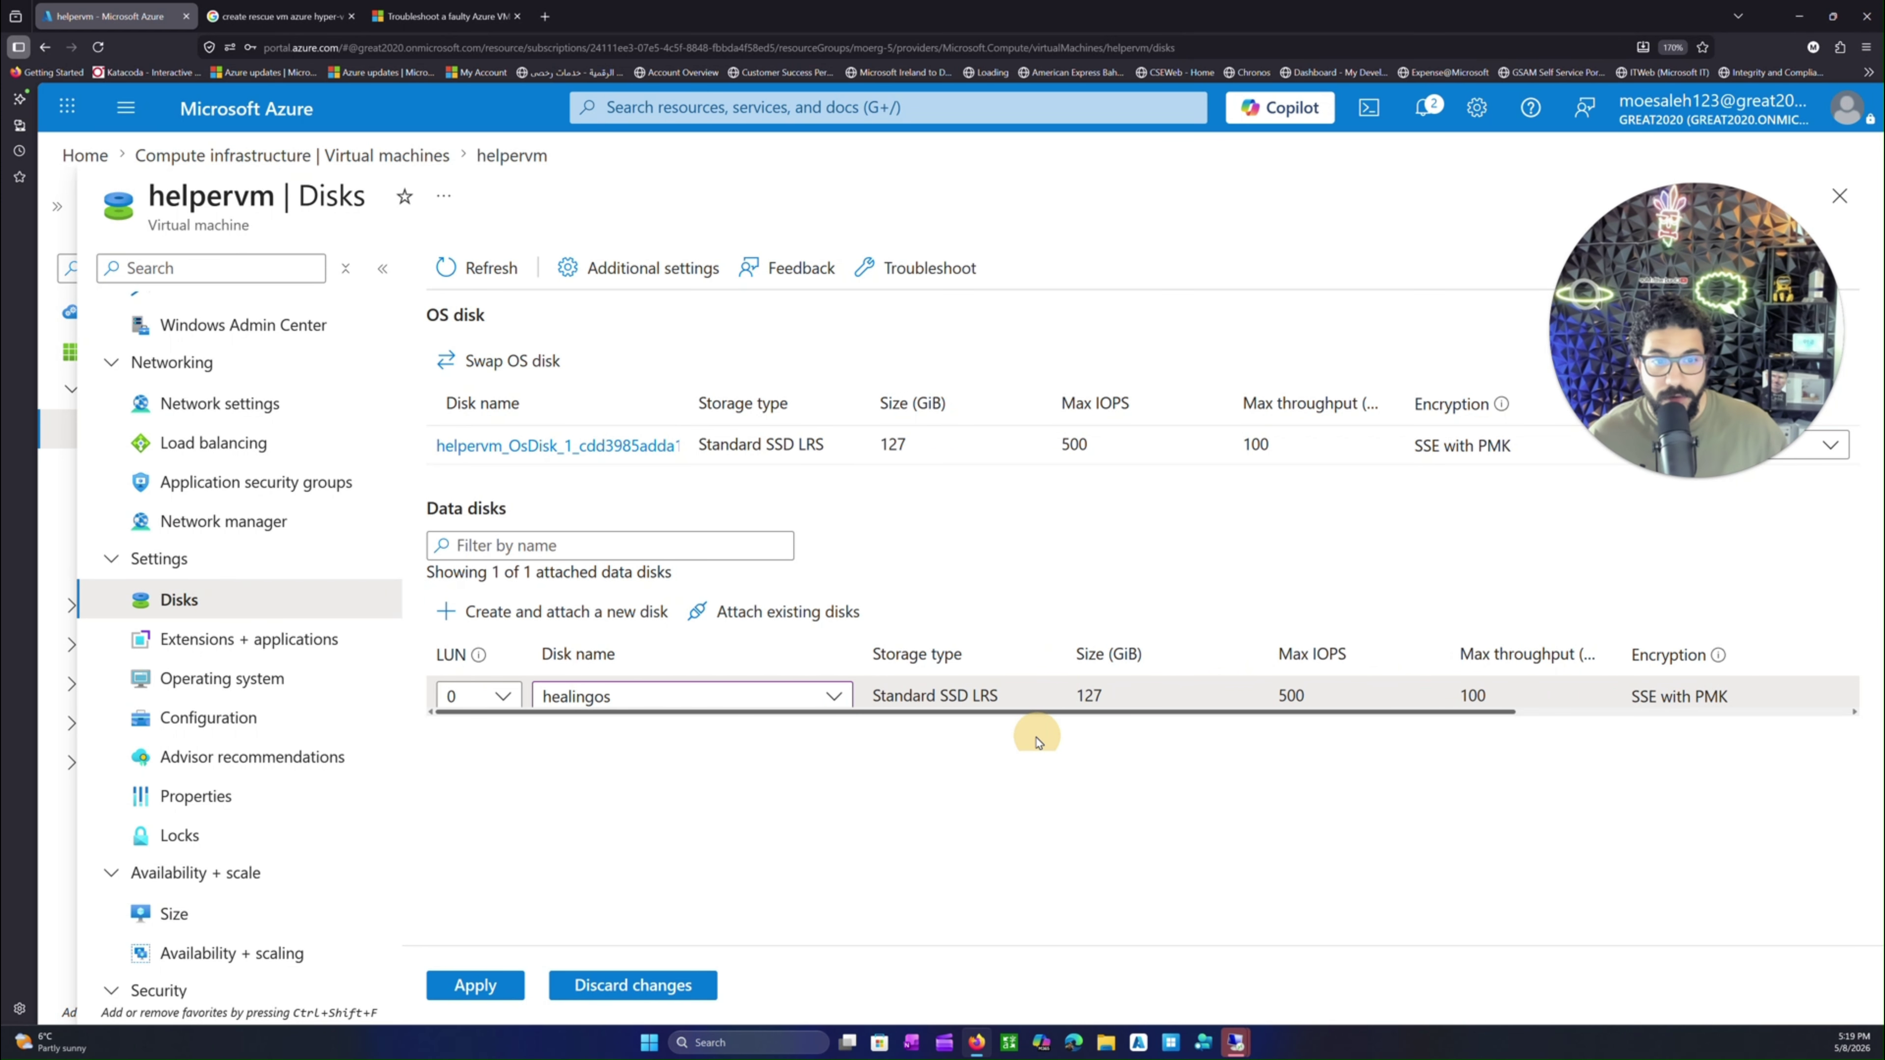
{"action": "left_click", "coordinate": [481, 991]}
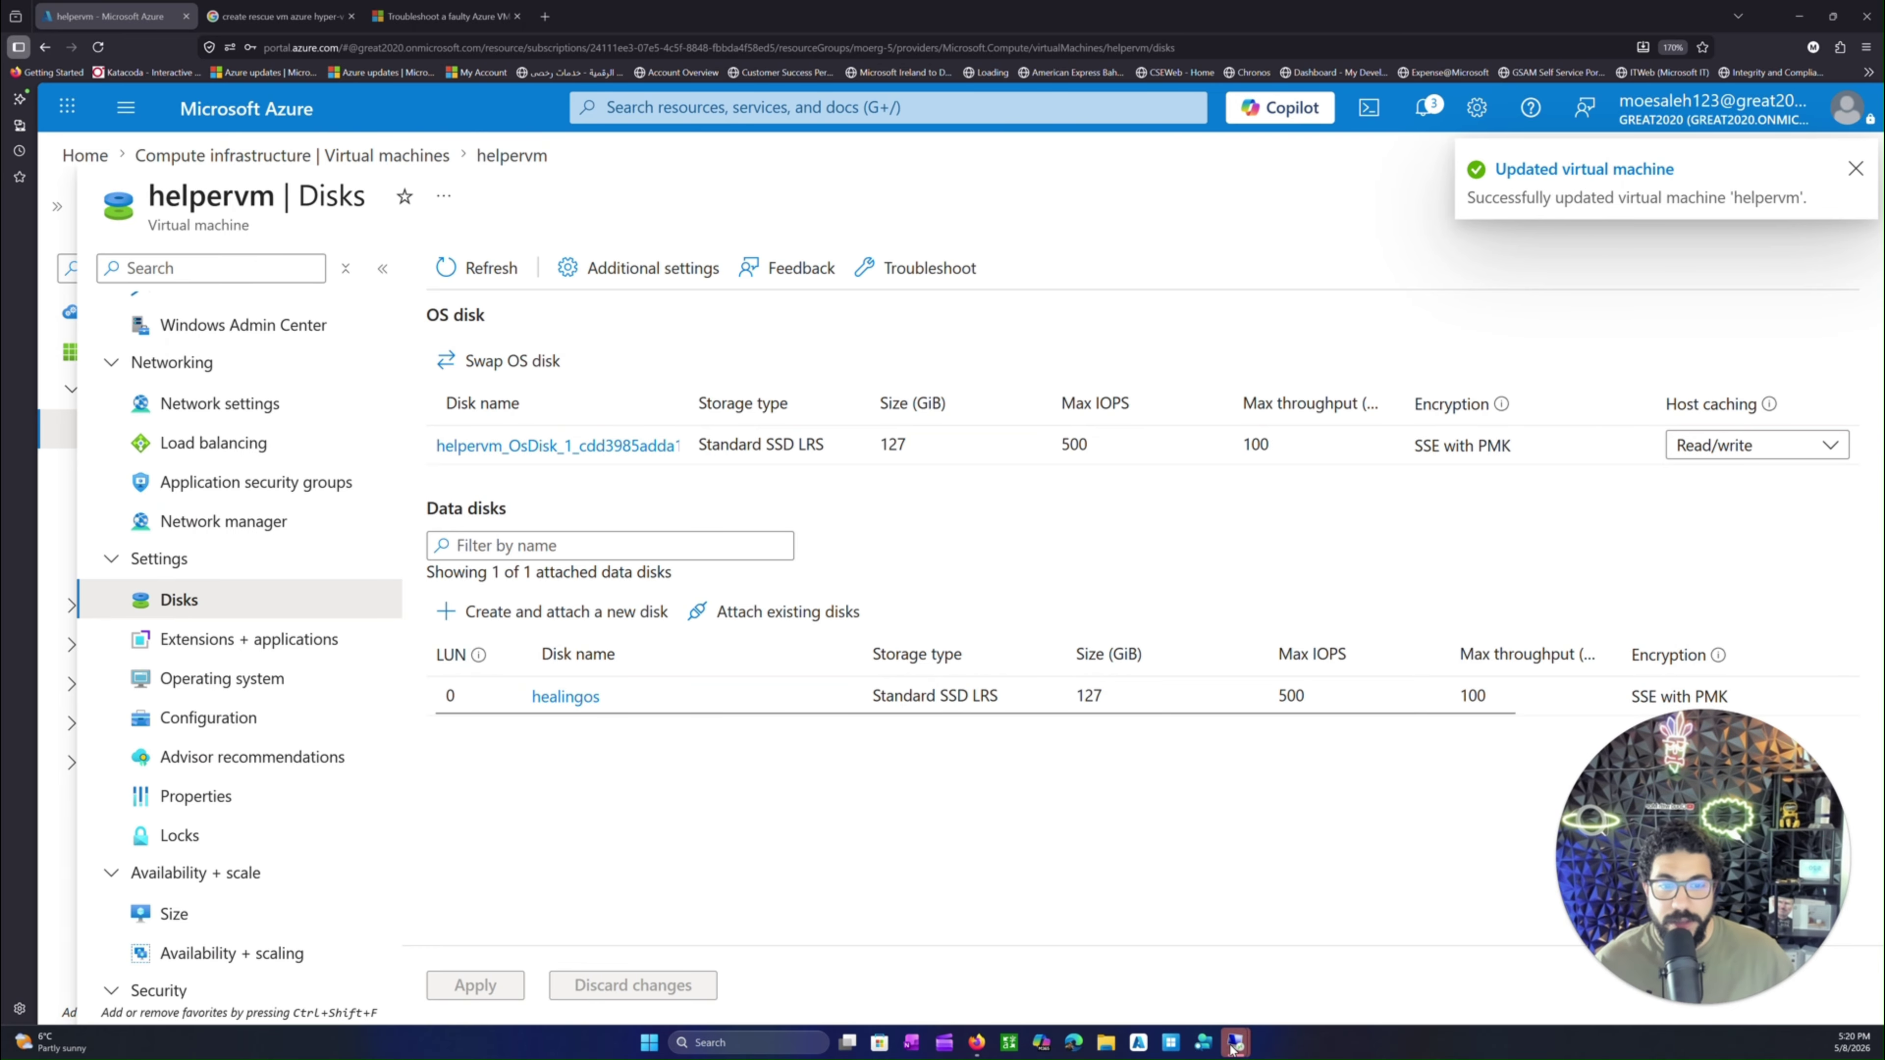
- Switch back to the helpervm remote desktop session and recheck the drives under This PC
{"action": "mouse_move", "coordinate": [1218, 1043]}
{"action": "left_click", "coordinate": [1178, 981]}
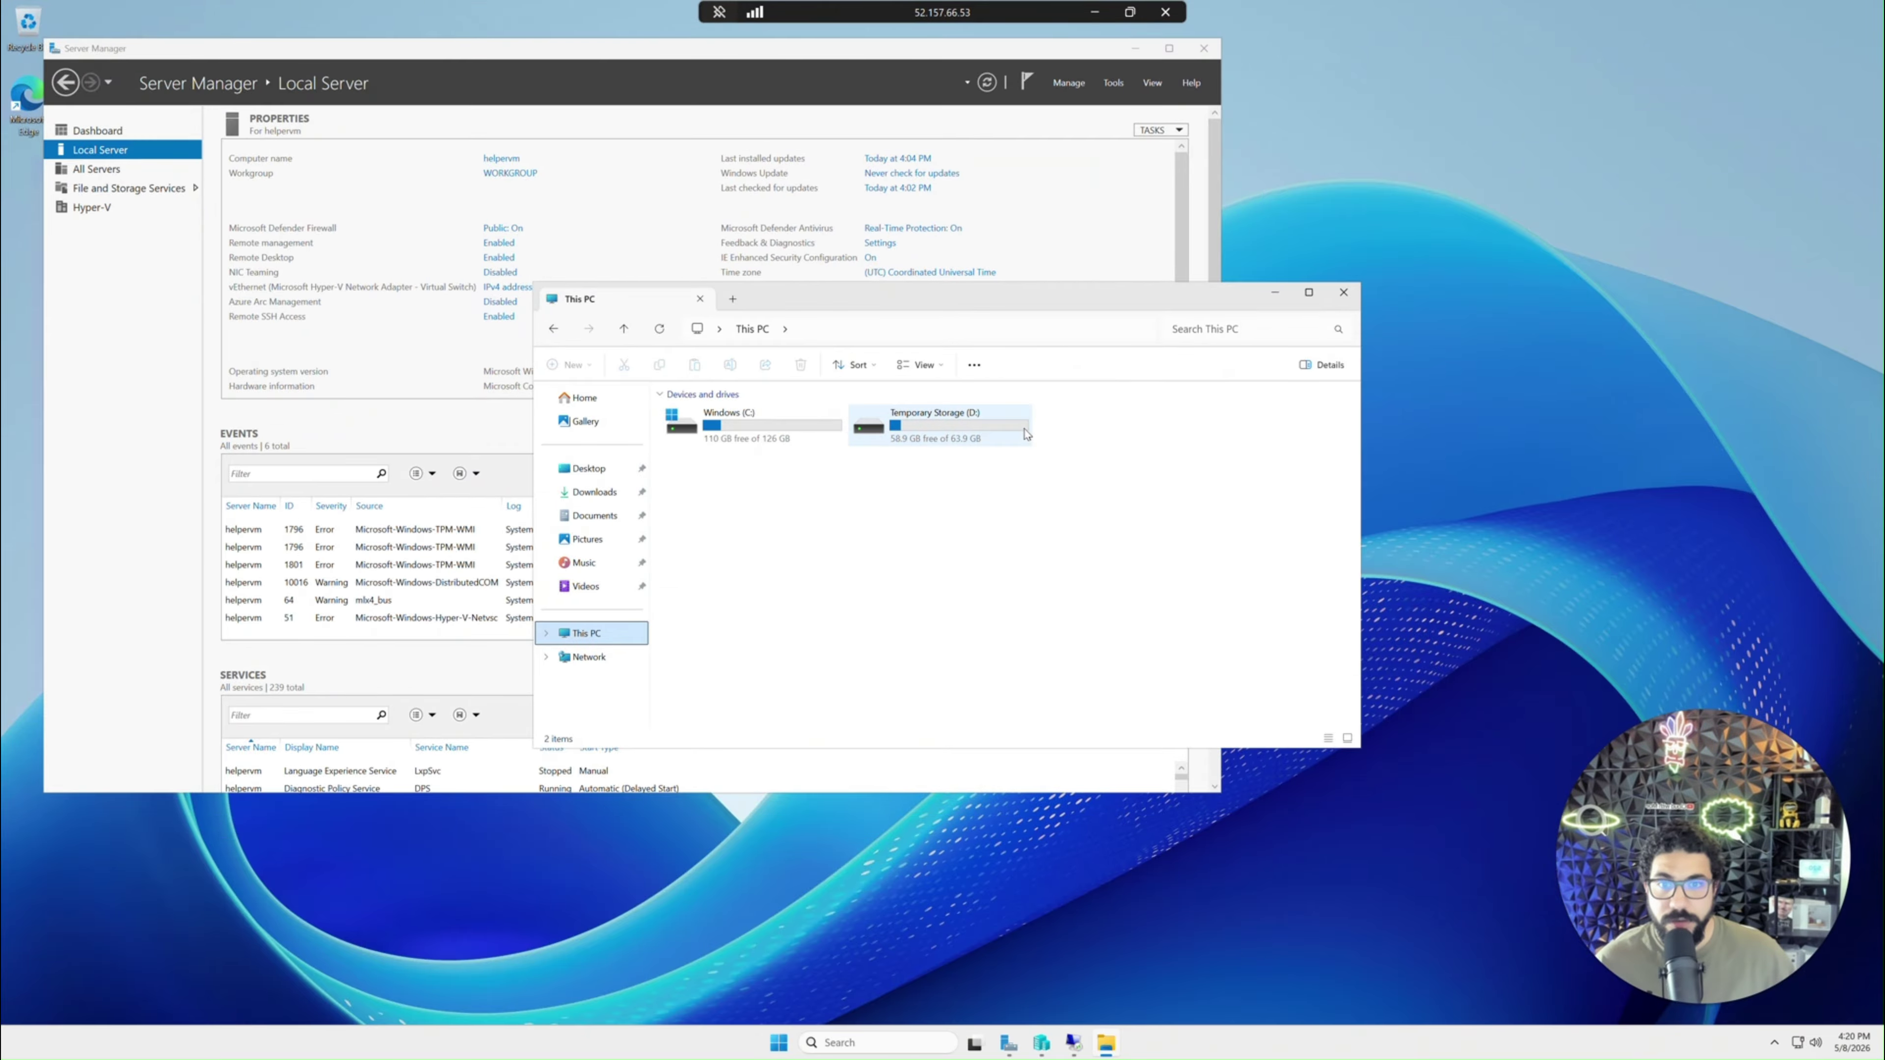
{"action": "right_click", "coordinate": [876, 534]}
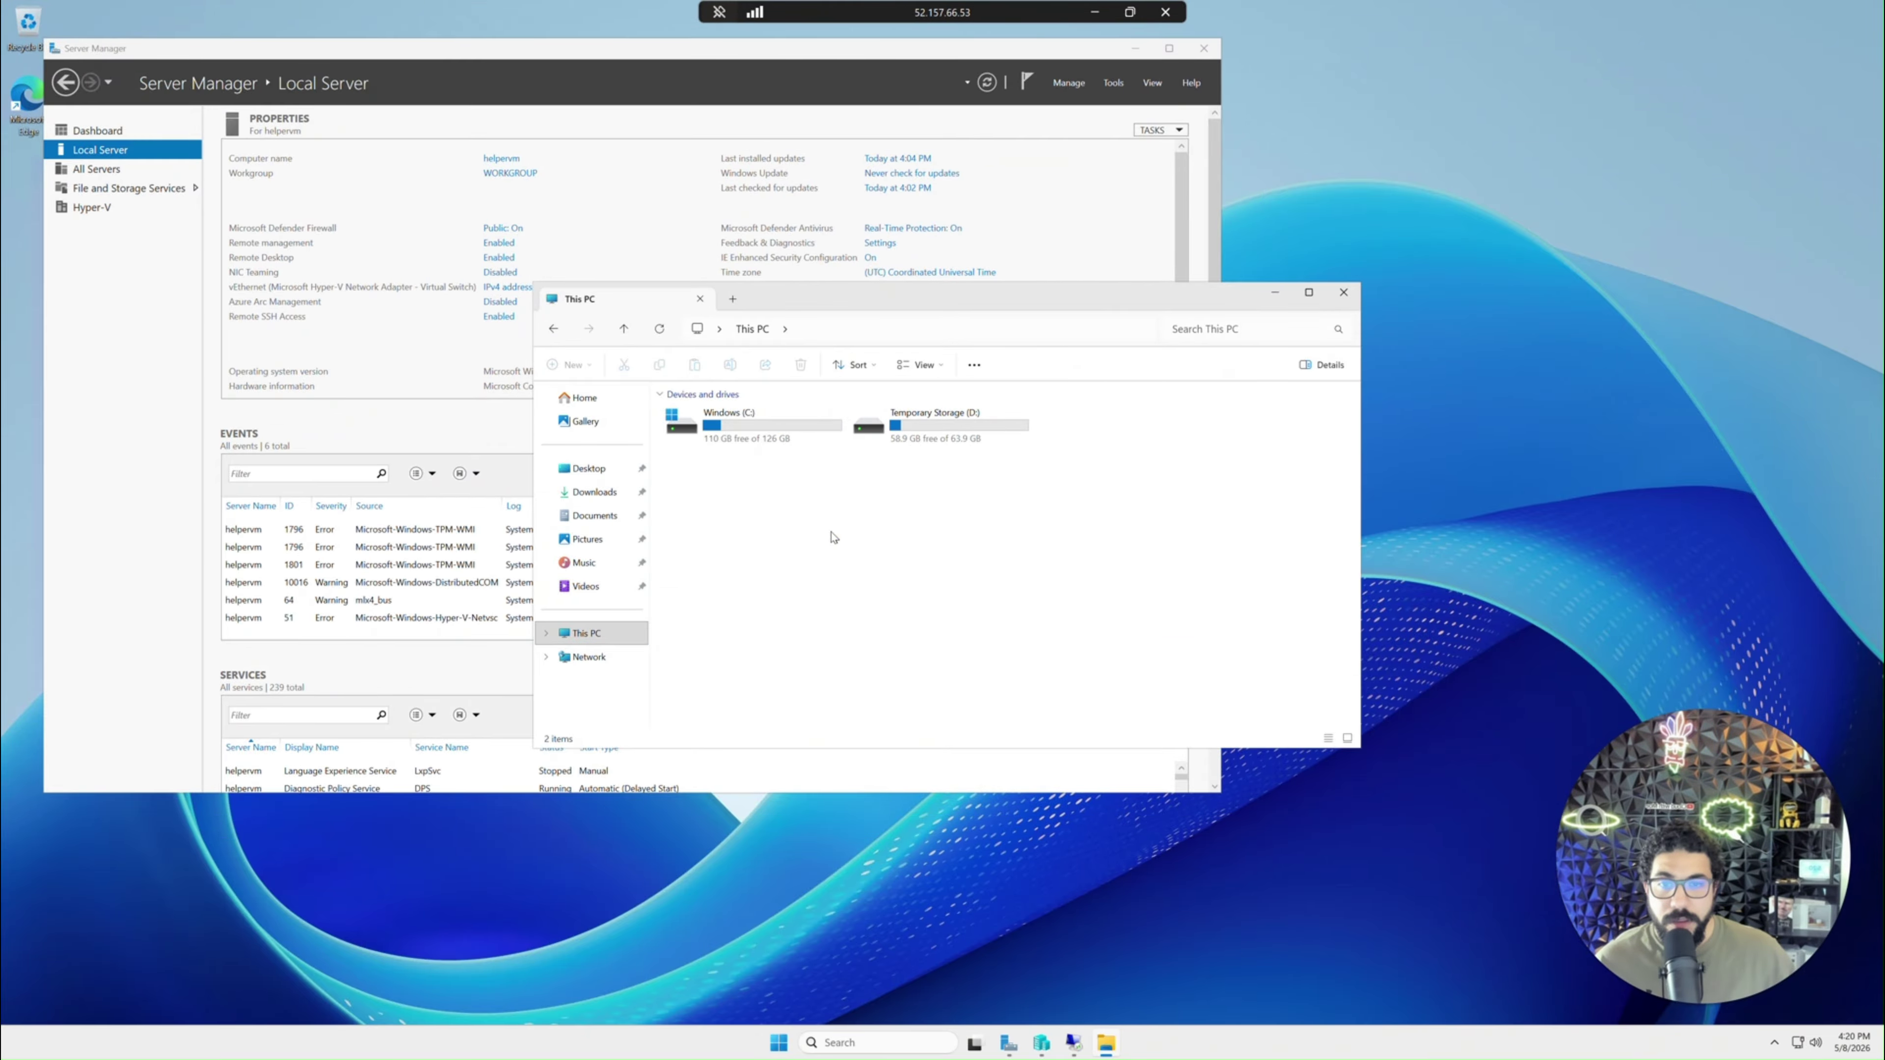
- Bring Hyper-V Manager to the front on helpervm and maximize its window
{"action": "right_click", "coordinate": [780, 1043]}
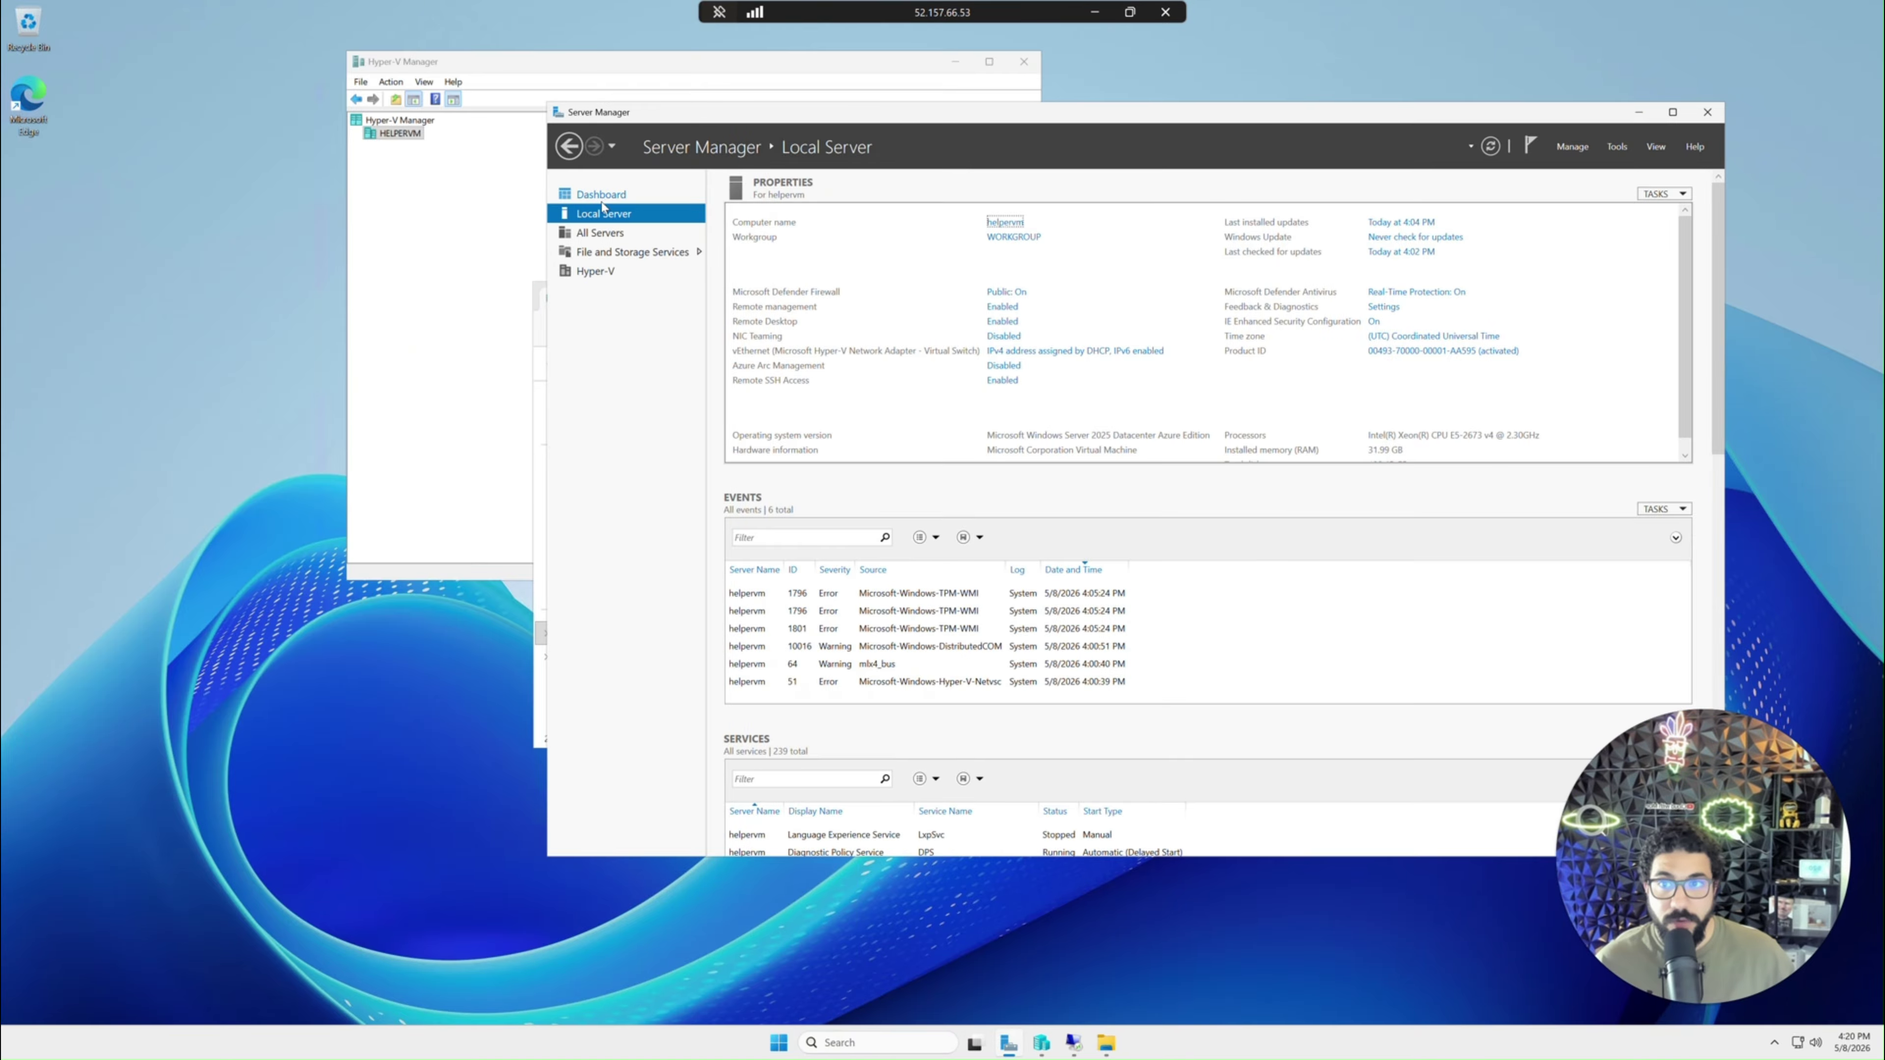
{"action": "left_click", "coordinate": [603, 196]}
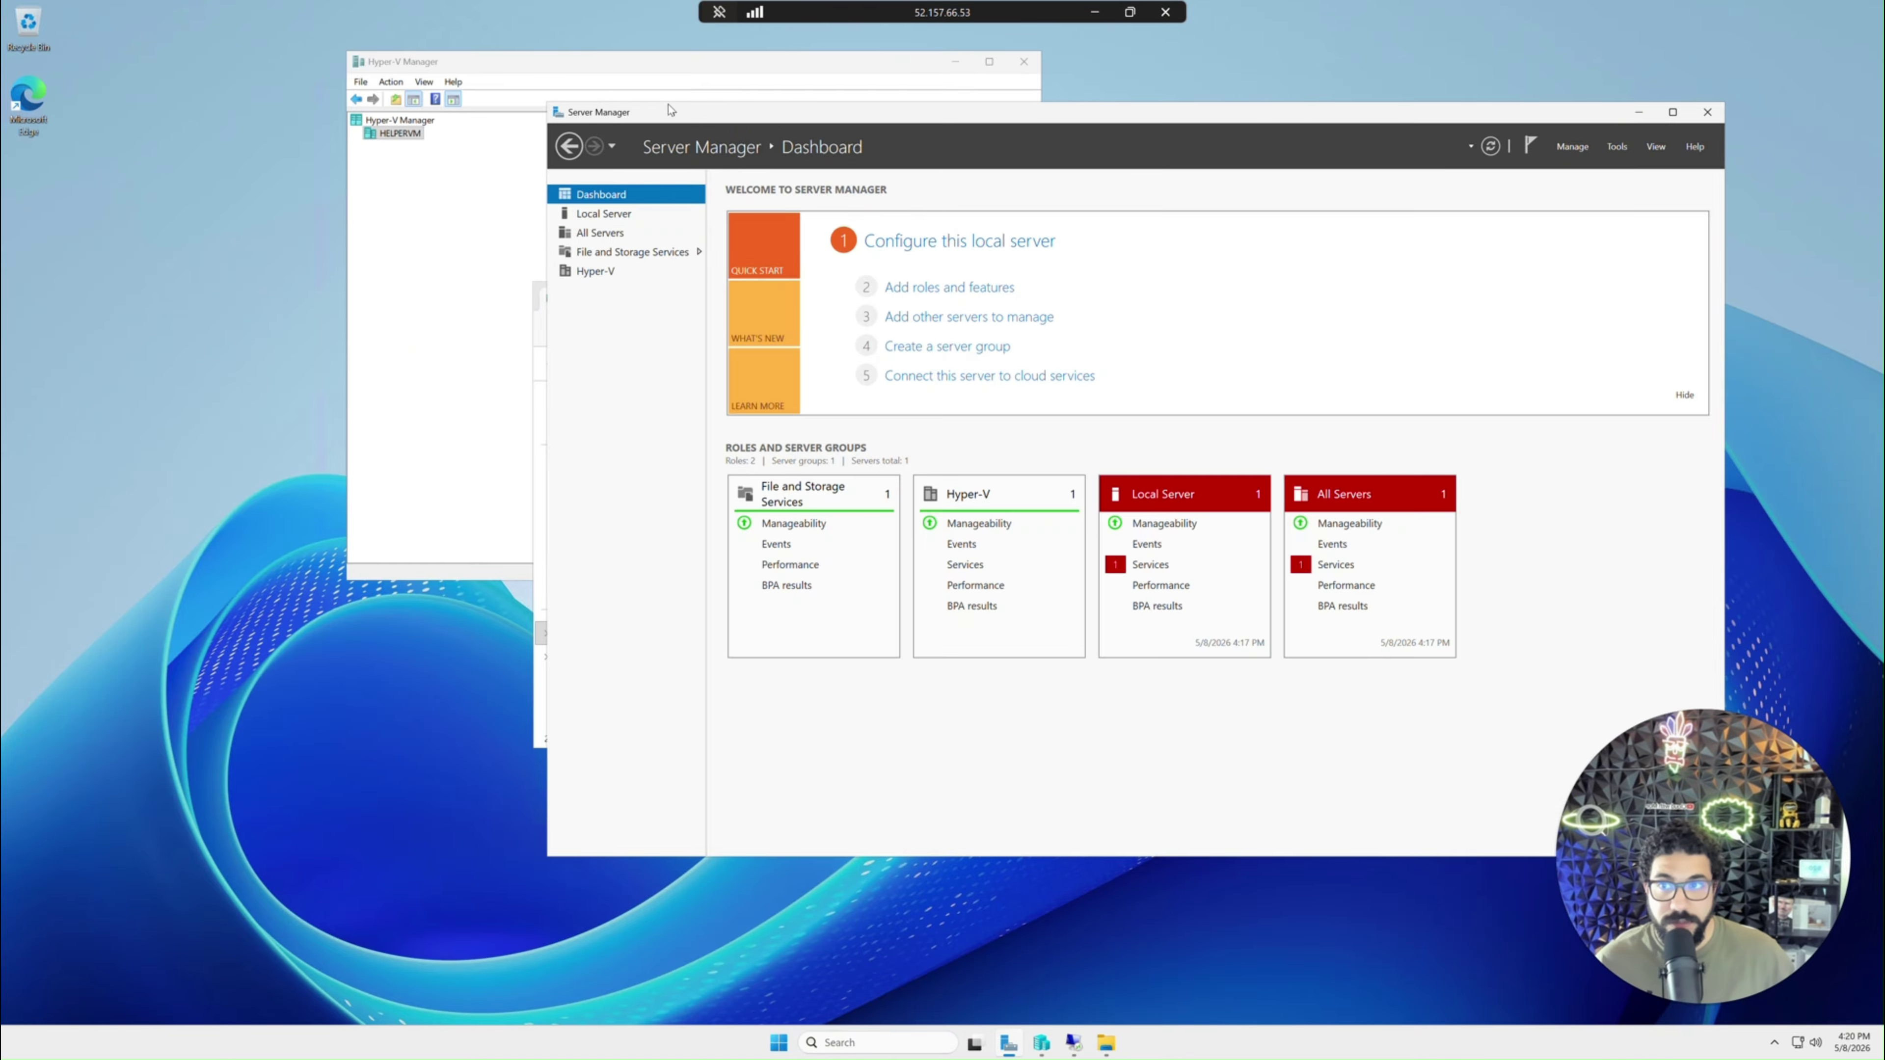
{"action": "left_click_drag", "start_coordinate": [619, 60], "coordinate": [678, 148]}
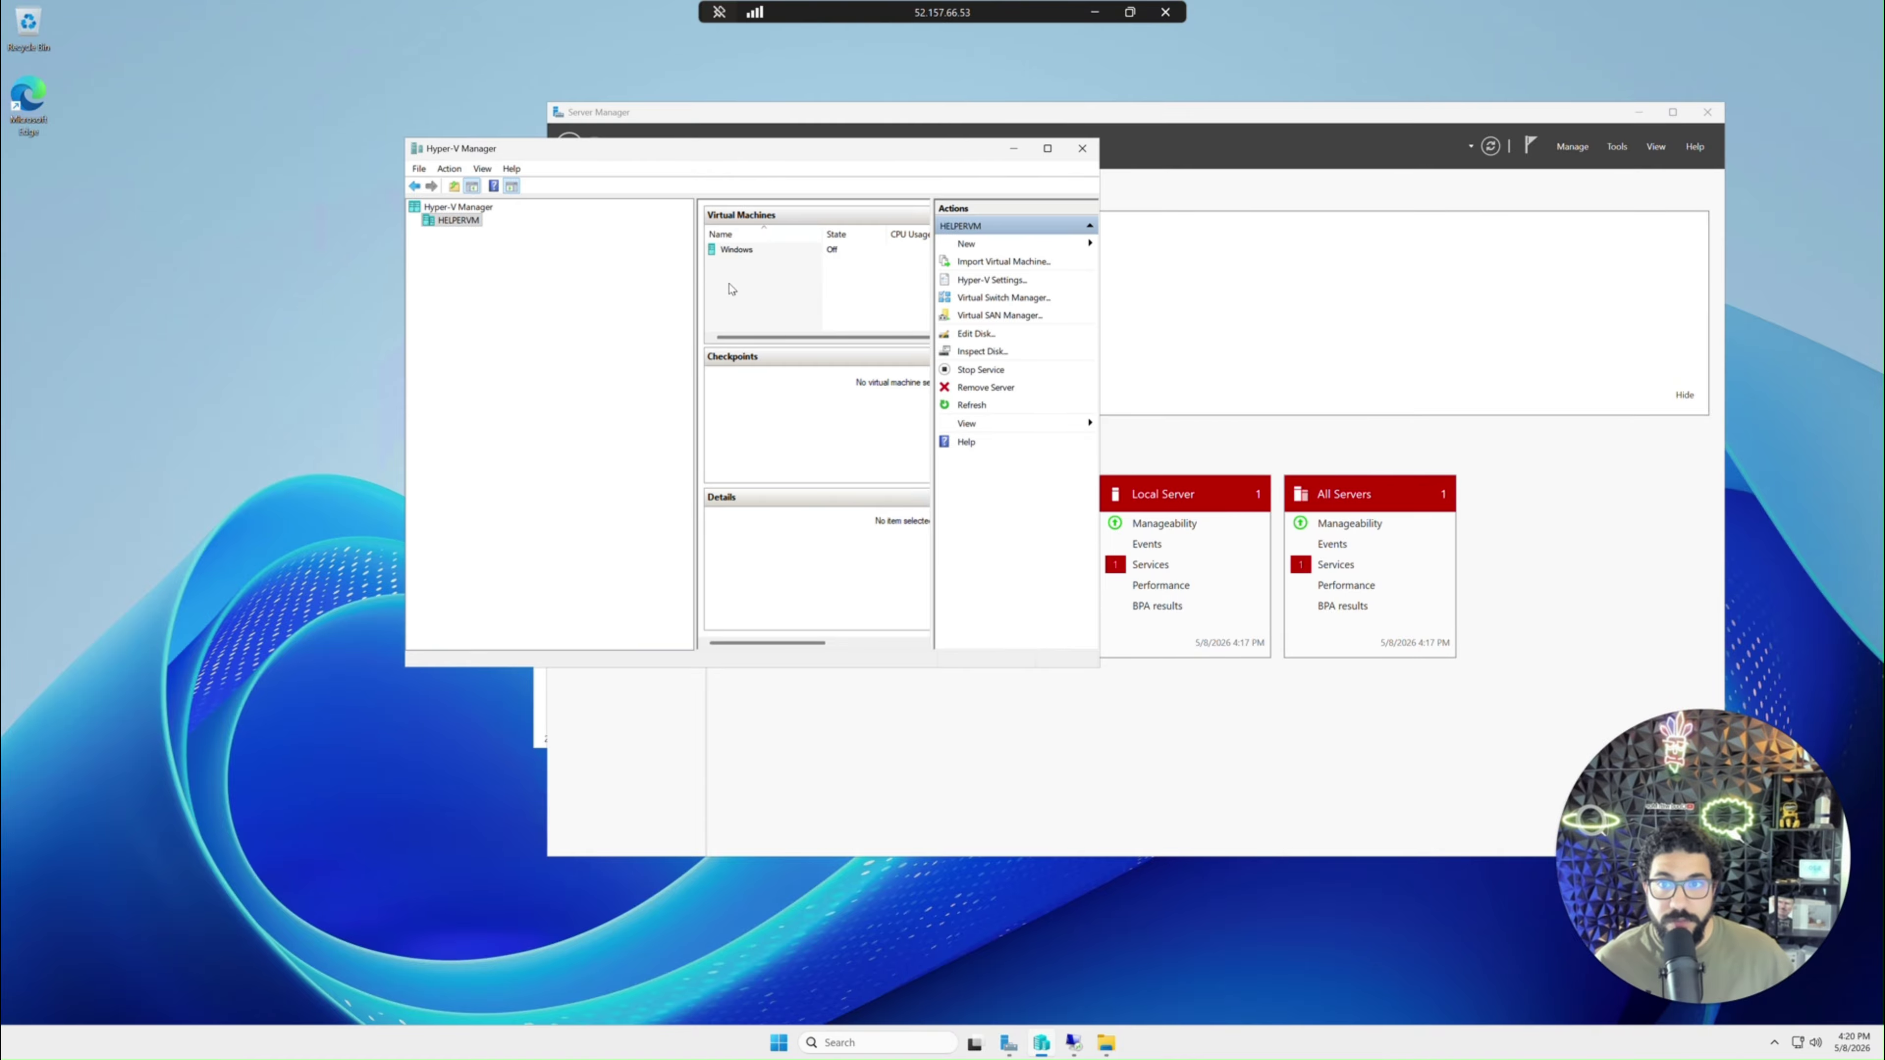
{"action": "left_click", "coordinate": [1047, 148]}
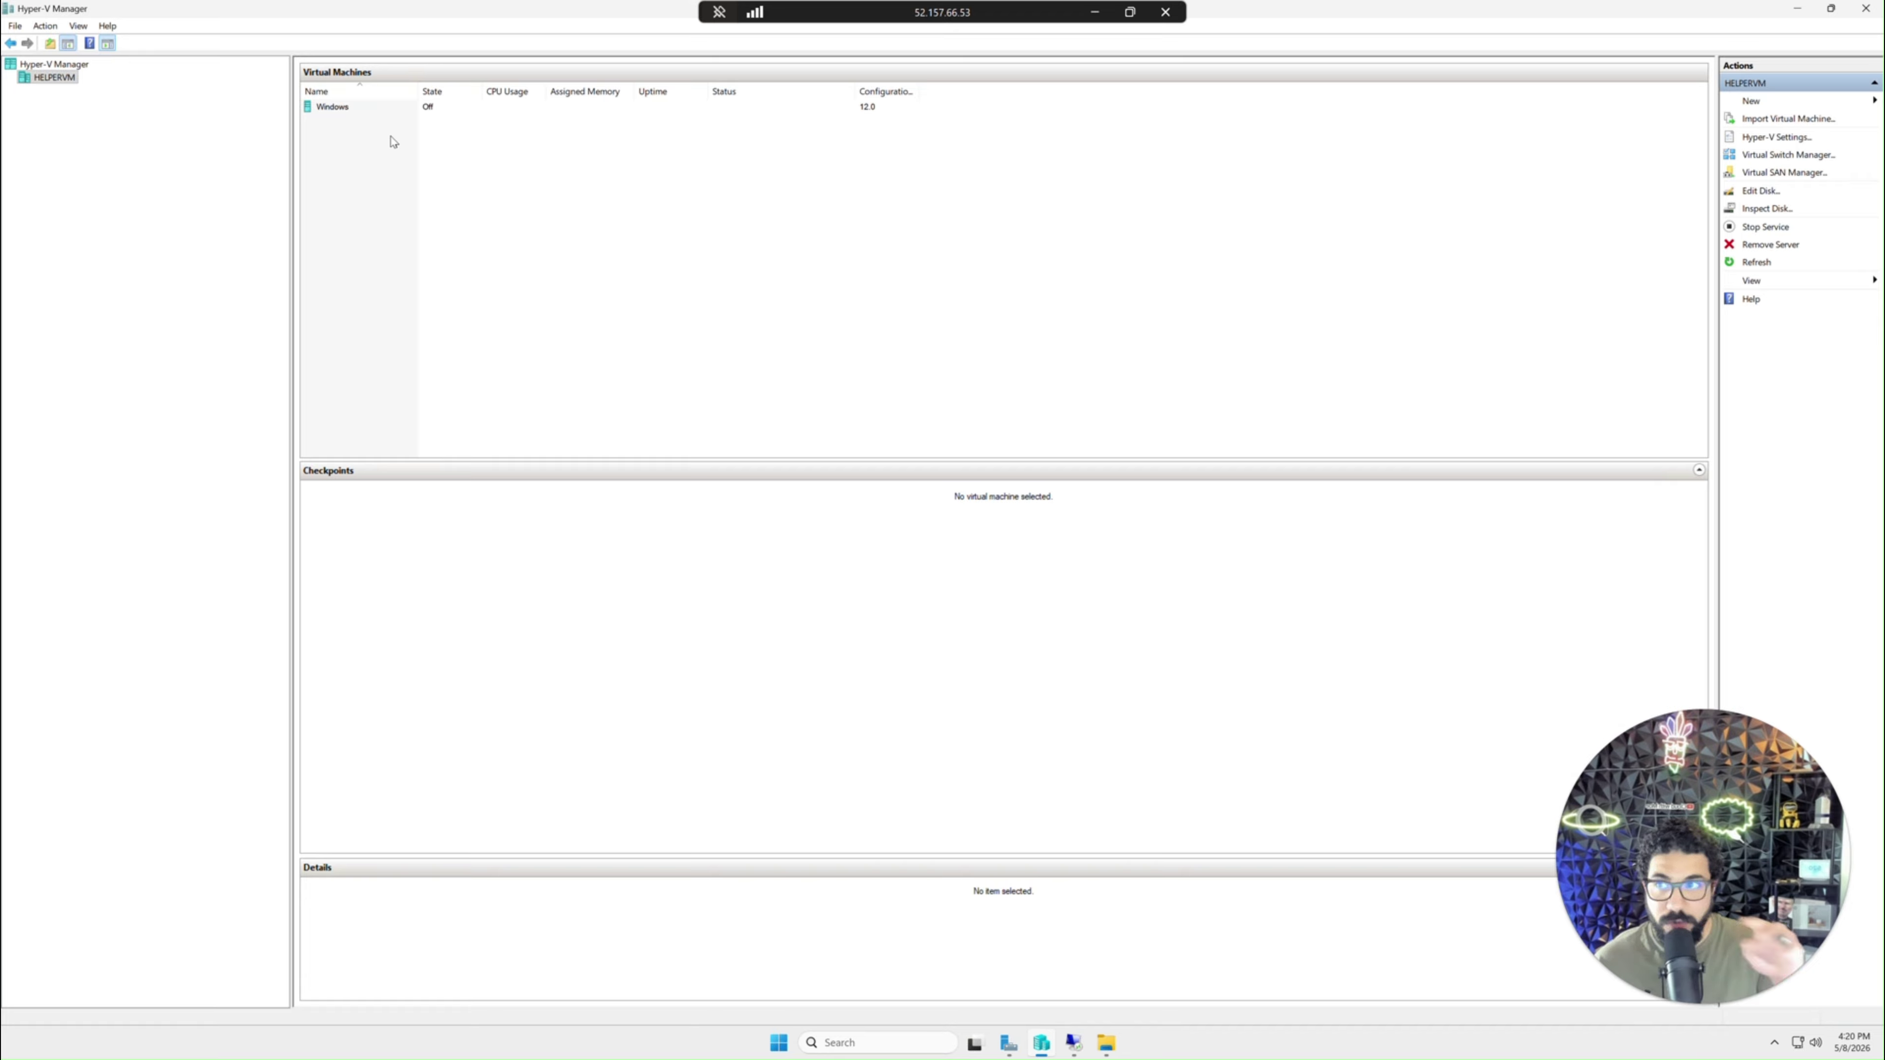
- Examine the newly attached disk's status and partitions in Disk Management on helpervm, then minimize the window
{"action": "right_click", "coordinate": [779, 1032]}
{"action": "left_click", "coordinate": [767, 775]}
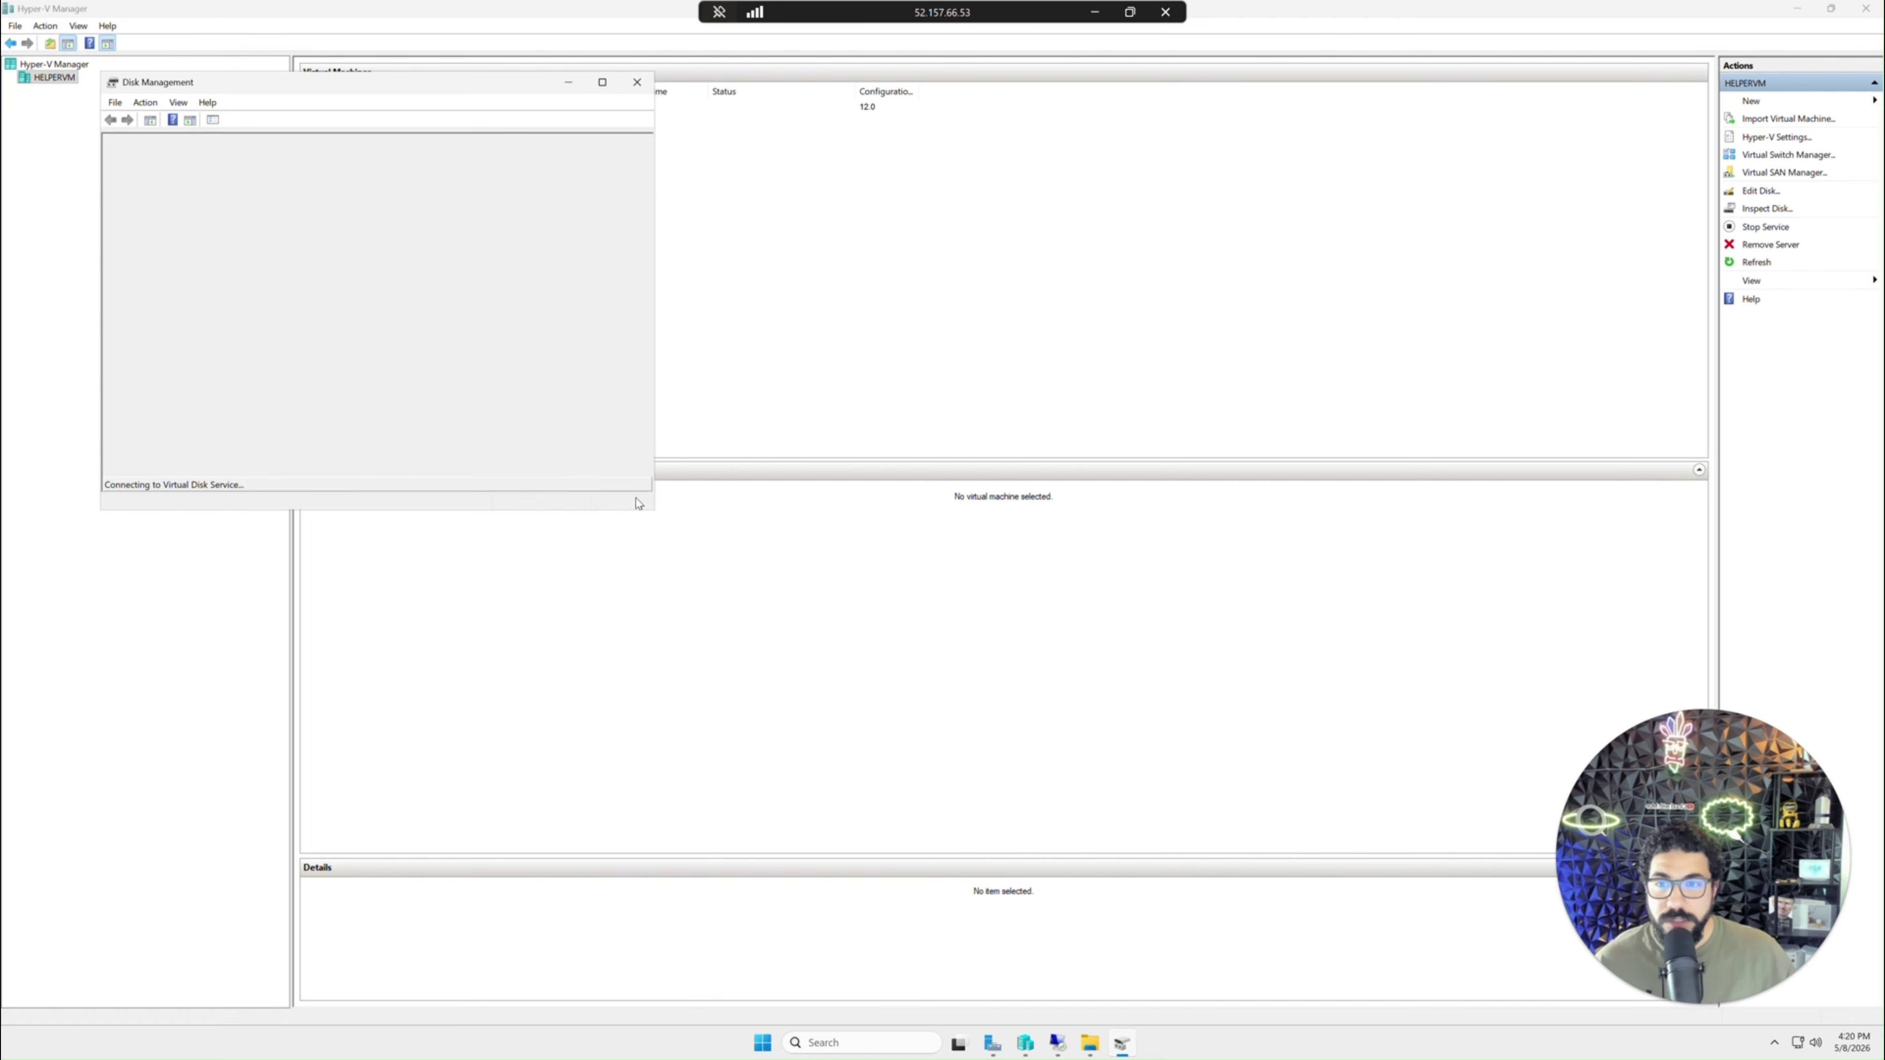
{"action": "left_click_drag", "start_coordinate": [638, 506], "coordinate": [978, 737]}
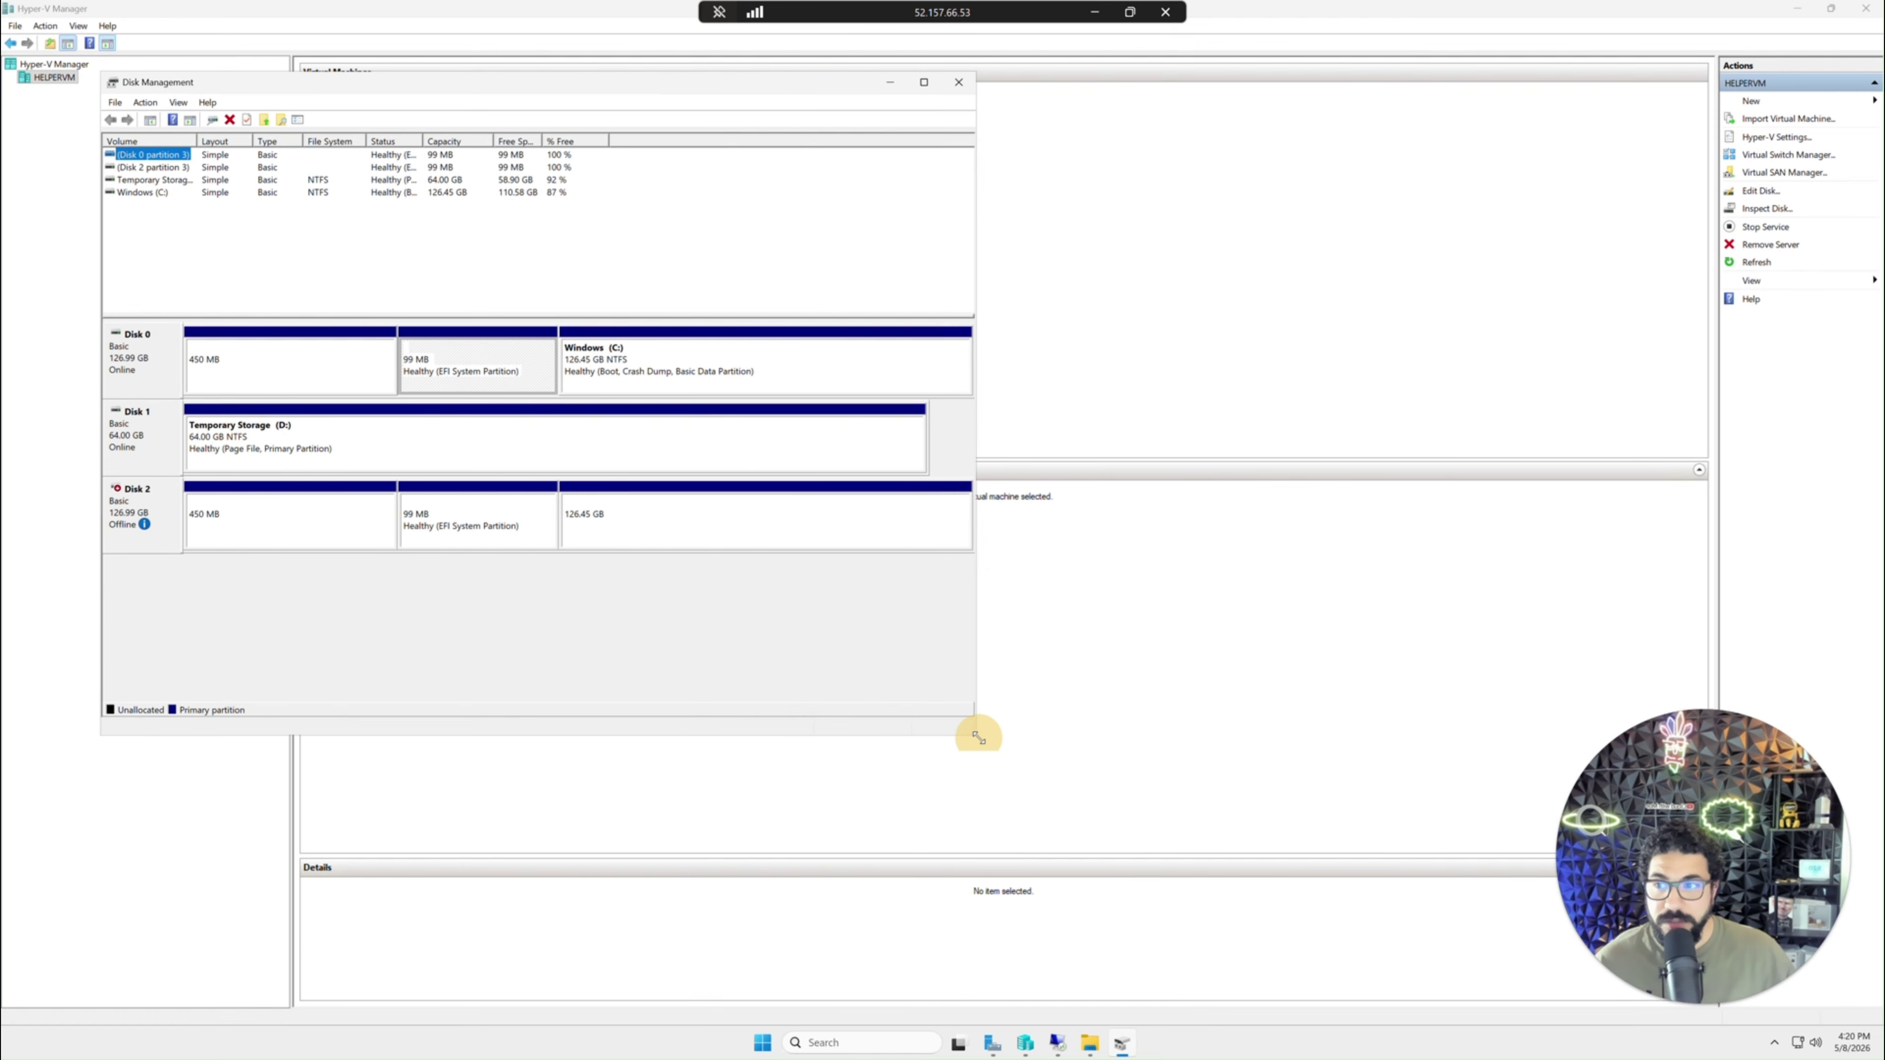
{"action": "mouse_move", "coordinate": [128, 529]}
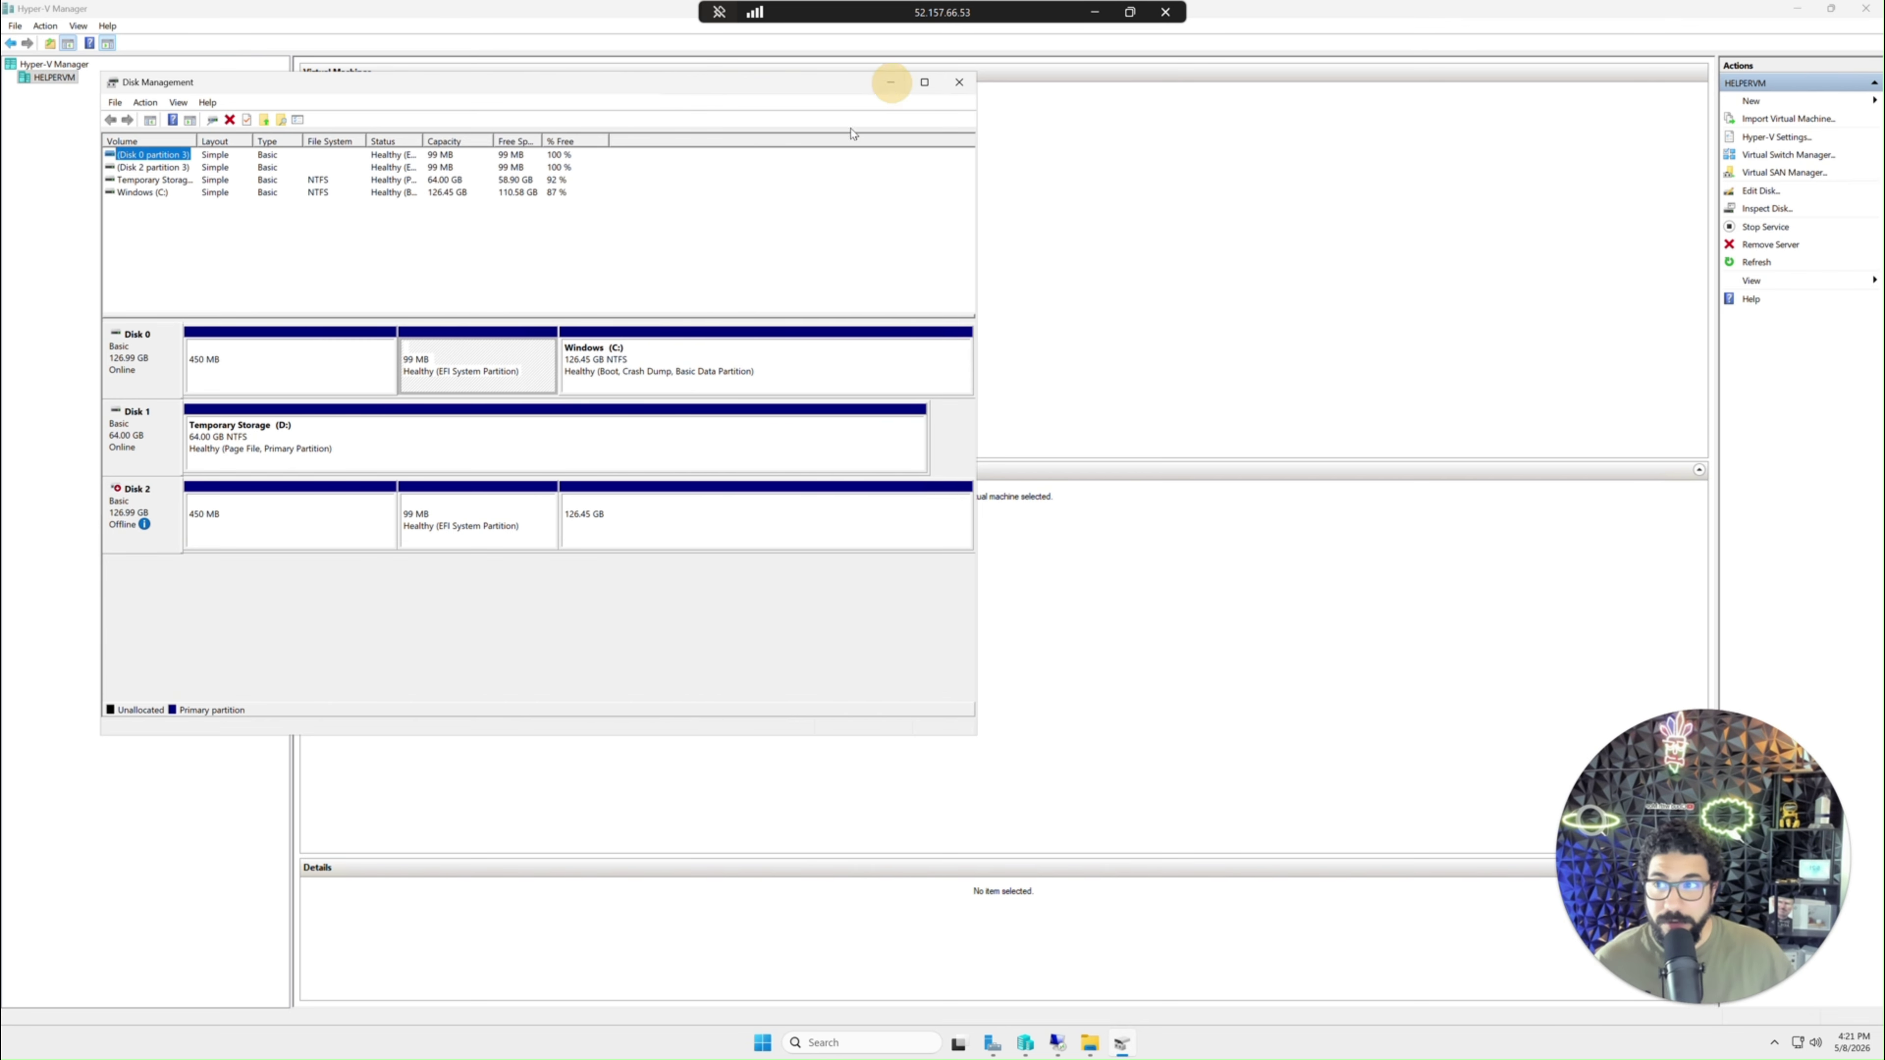
{"action": "left_click", "coordinate": [891, 81]}
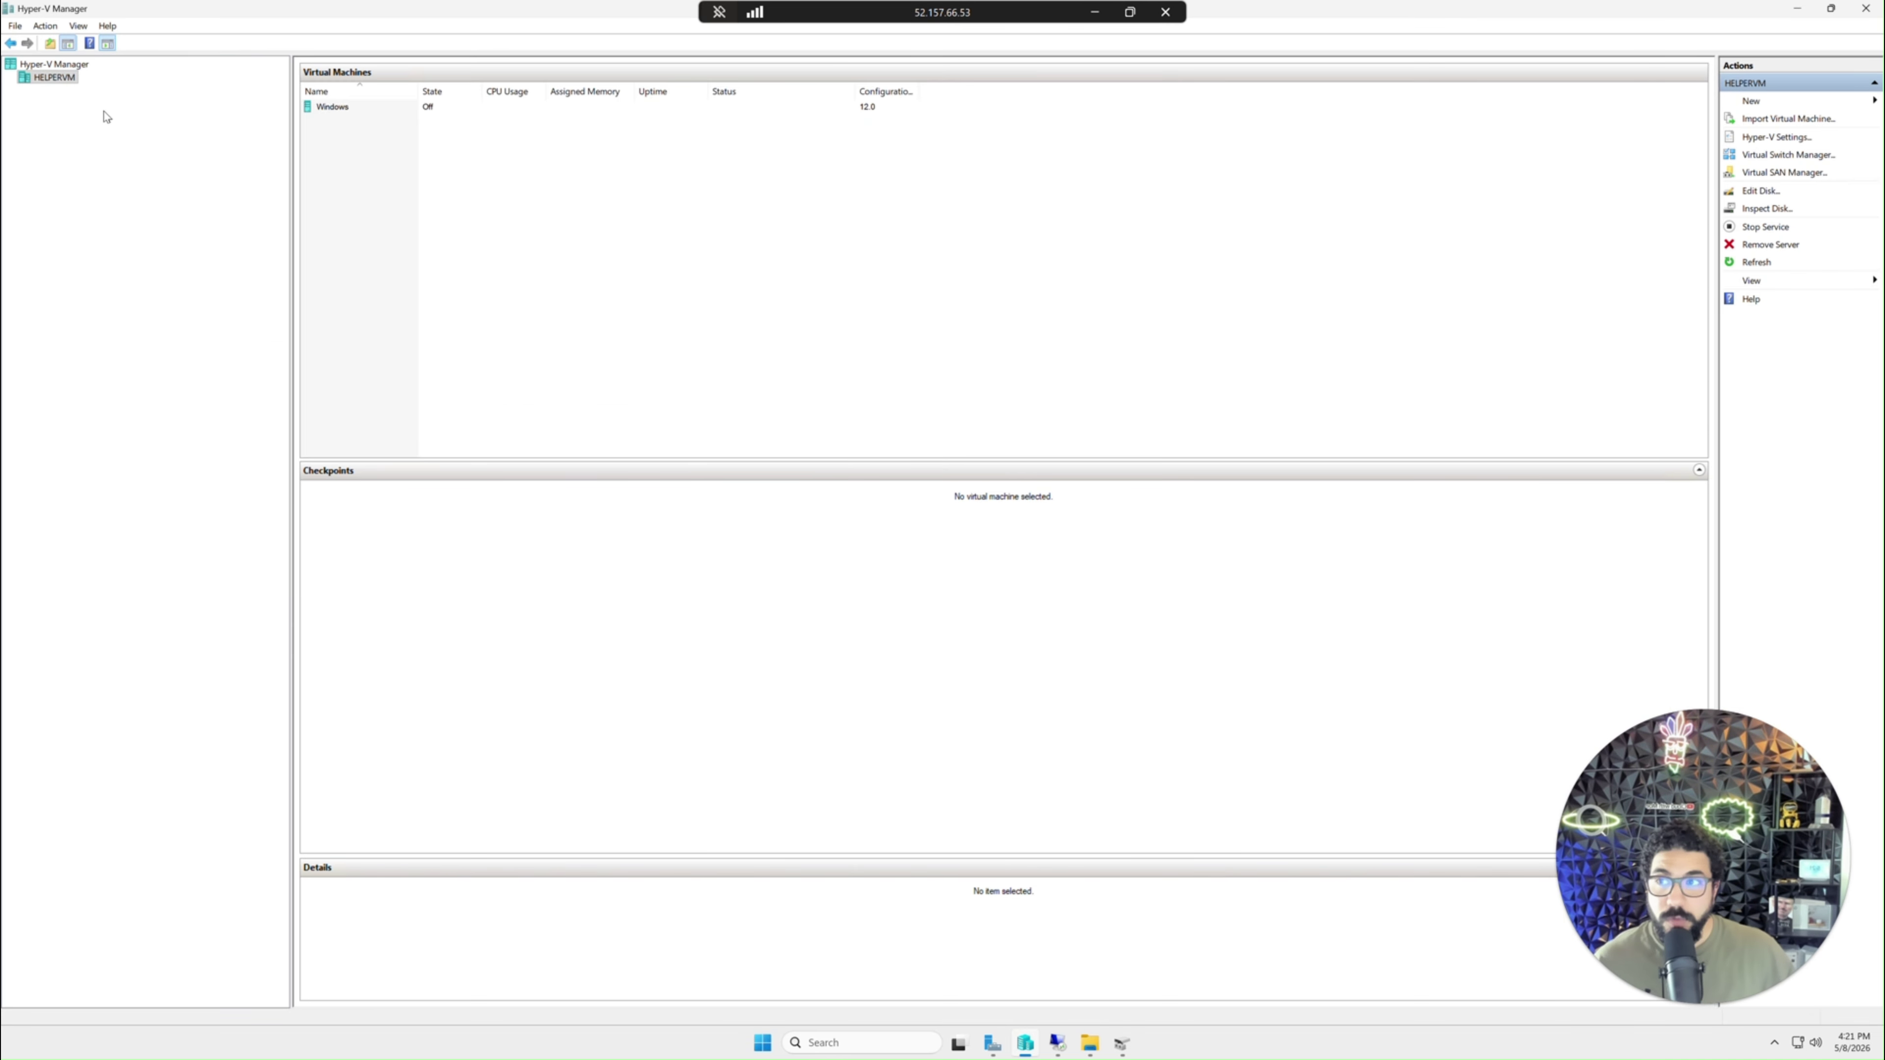
- Start a new virtual machine on the HELPERVM Hyper-V host and name it Broken02
{"action": "right_click", "coordinate": [63, 83]}
{"action": "mouse_move", "coordinate": [141, 87]}
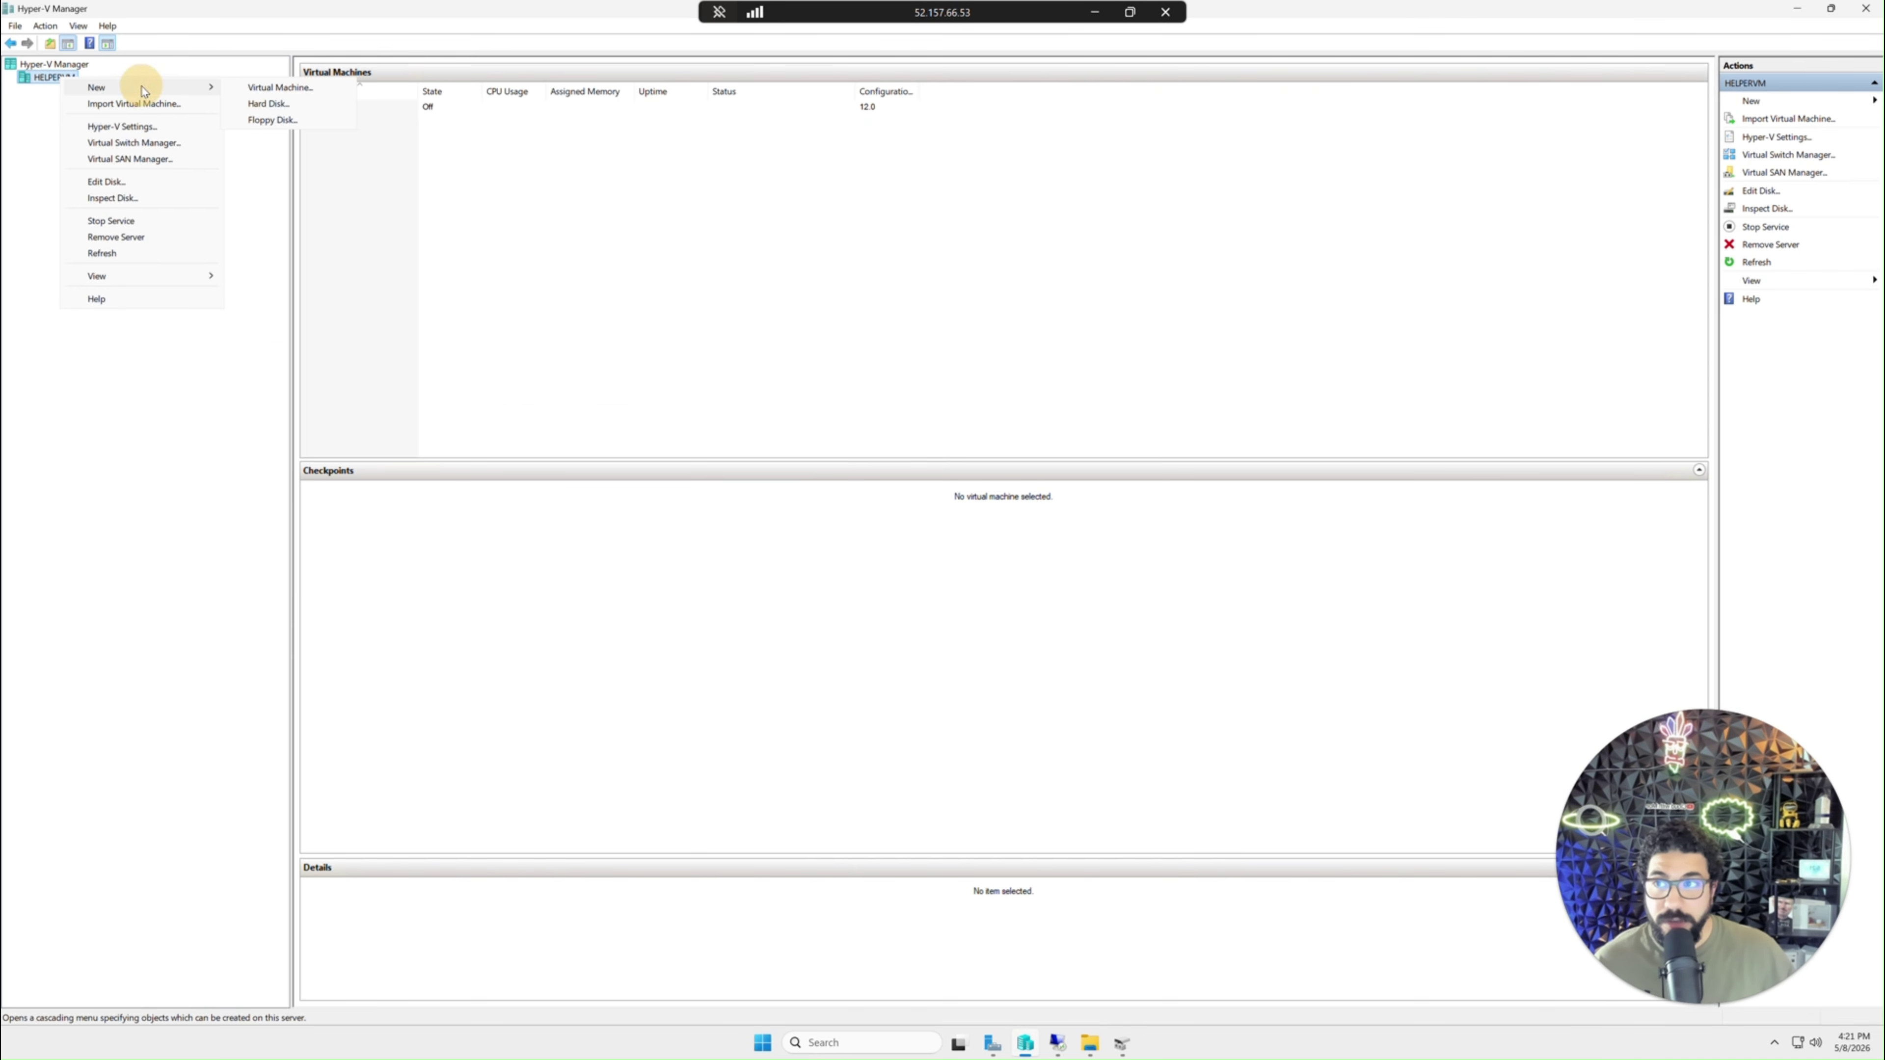
{"action": "left_click", "coordinate": [275, 87]}
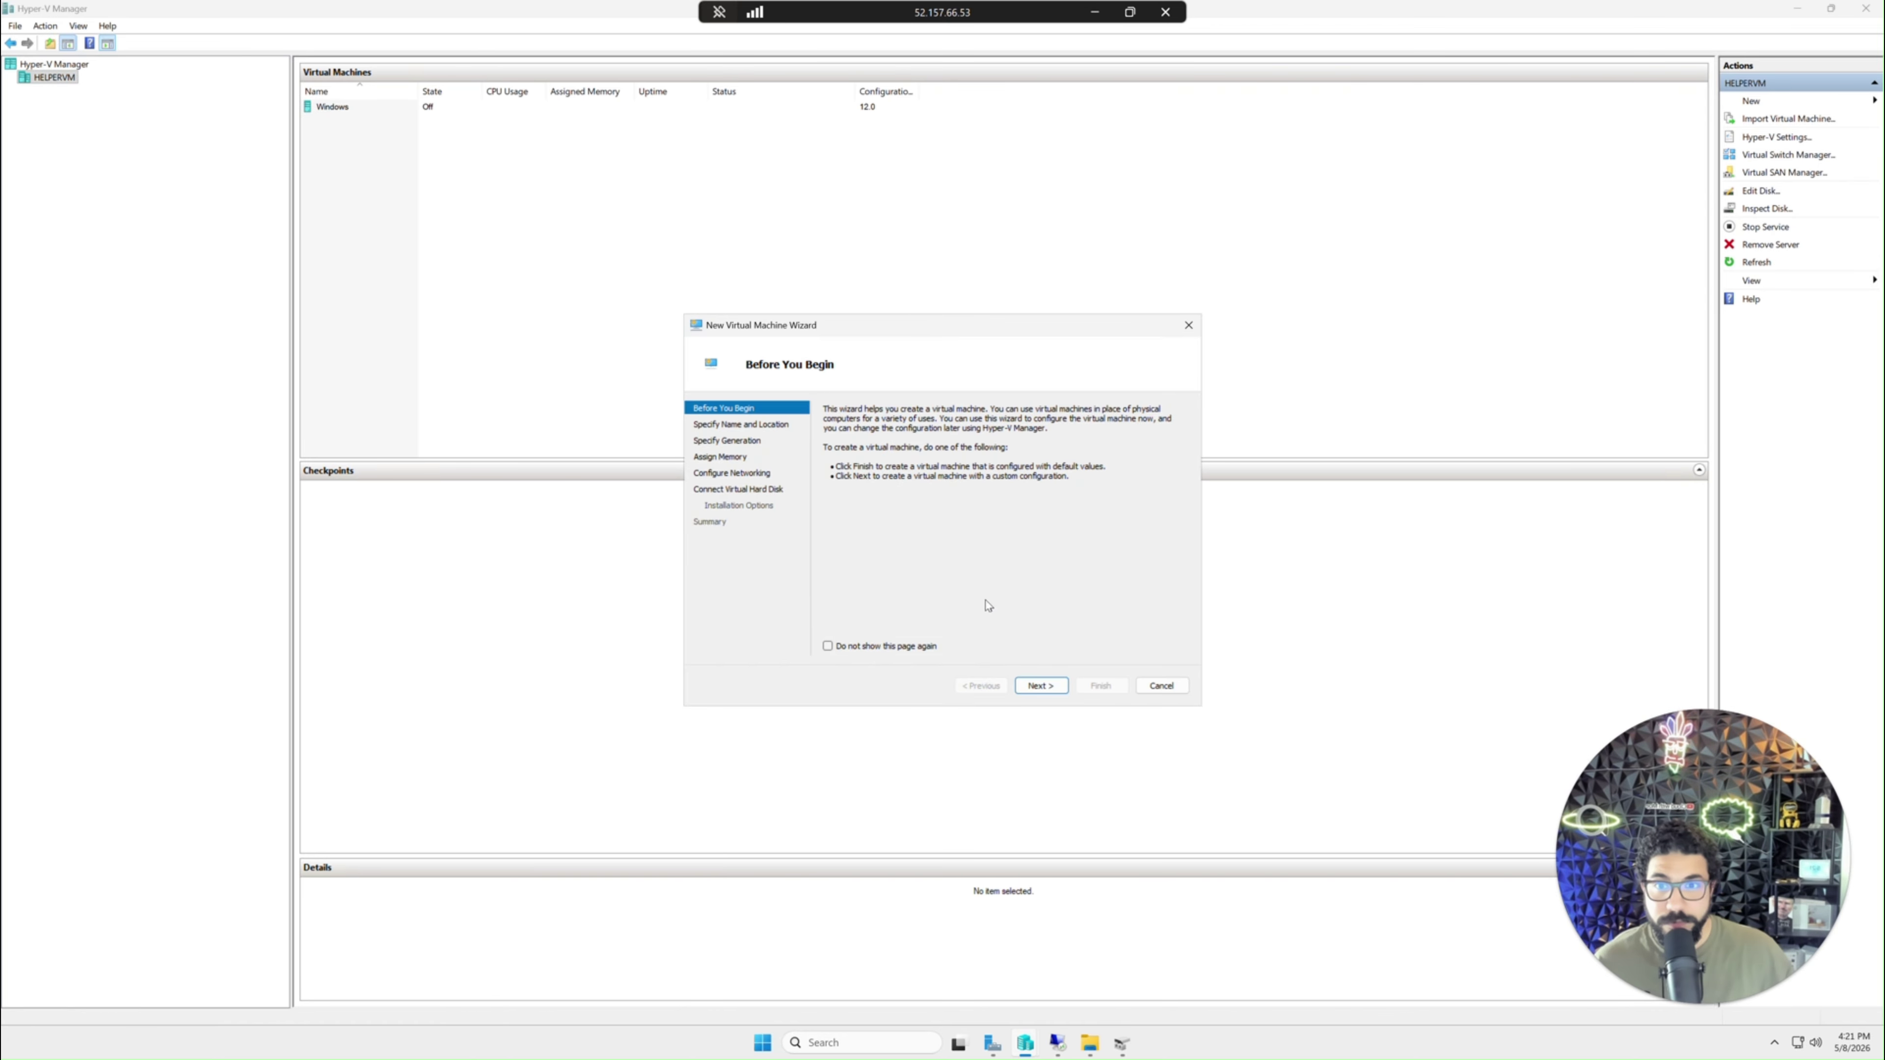
{"action": "left_click", "coordinate": [1037, 686]}
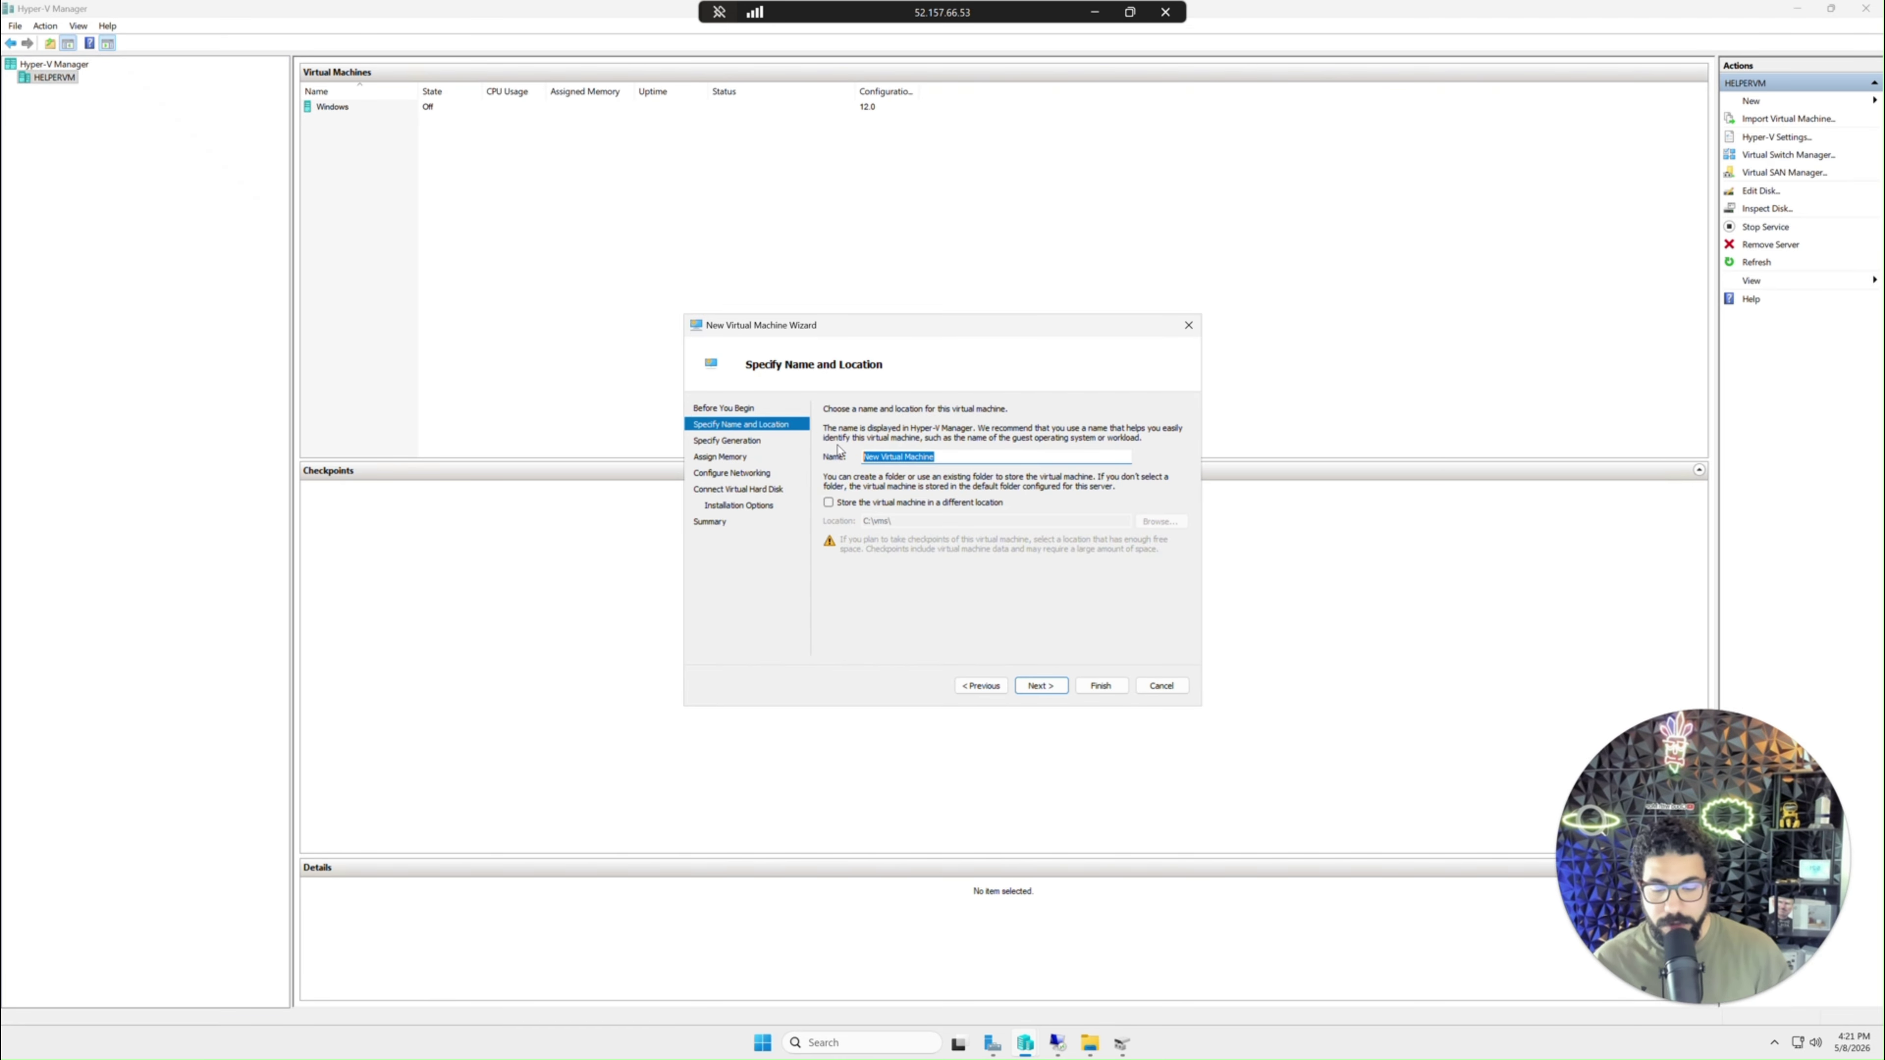
{"action": "type", "text": "Broken02"}
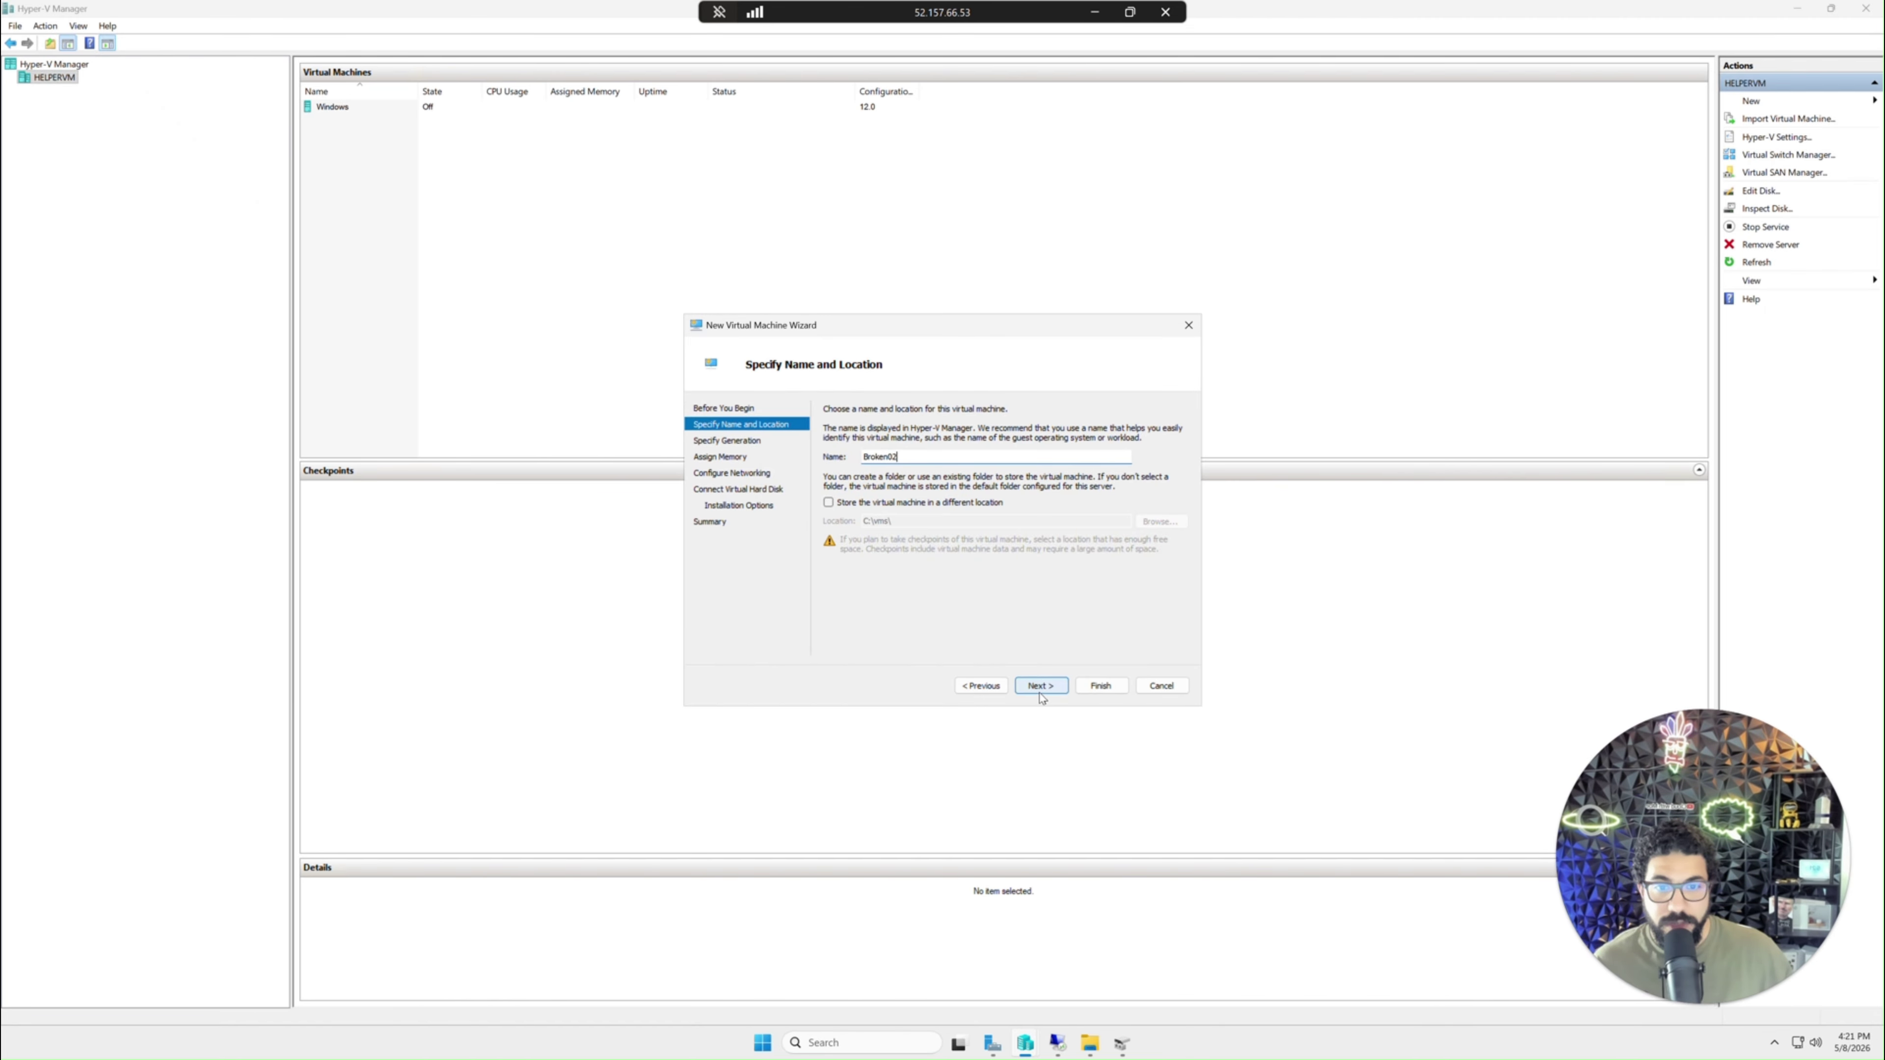
{"action": "double_click", "coordinate": [903, 460]}
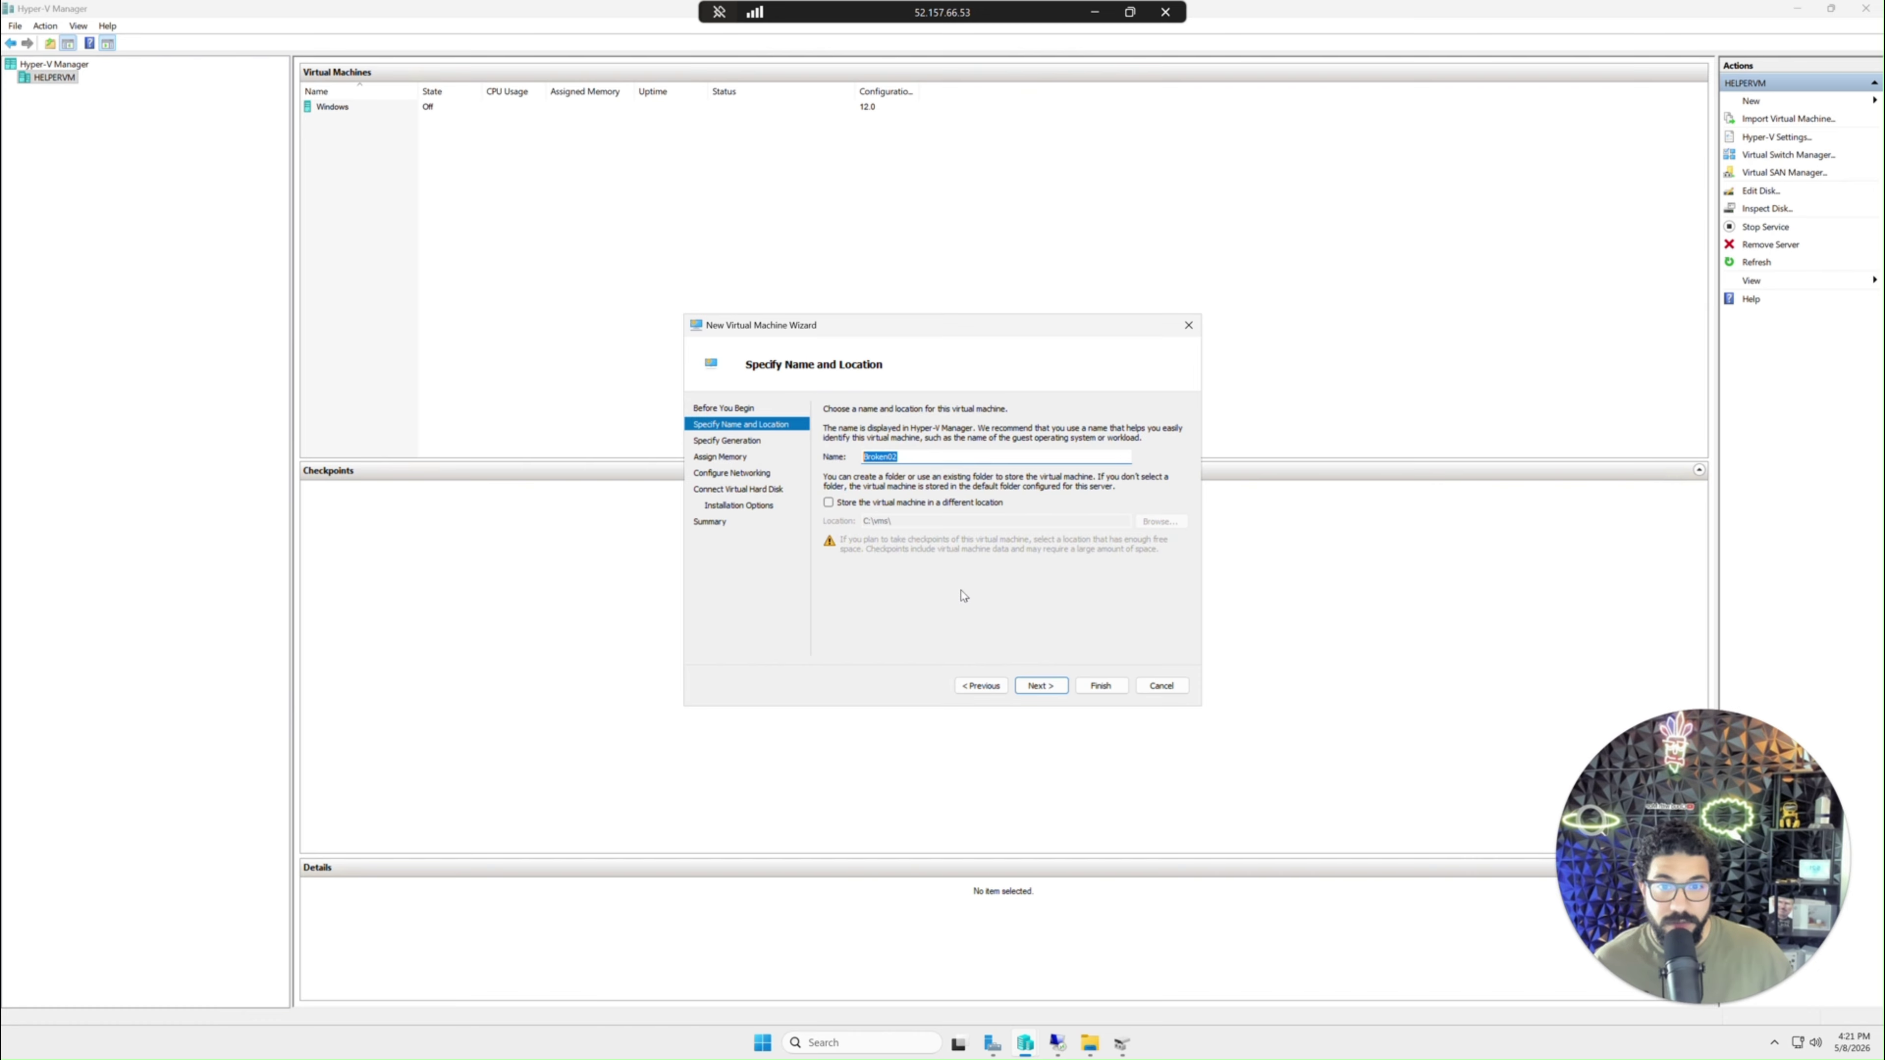
- Accept the name and location, Generation 2 and the default startup memory without Dynamic Memory for the new virtual machine
{"action": "left_click", "coordinate": [1042, 685]}
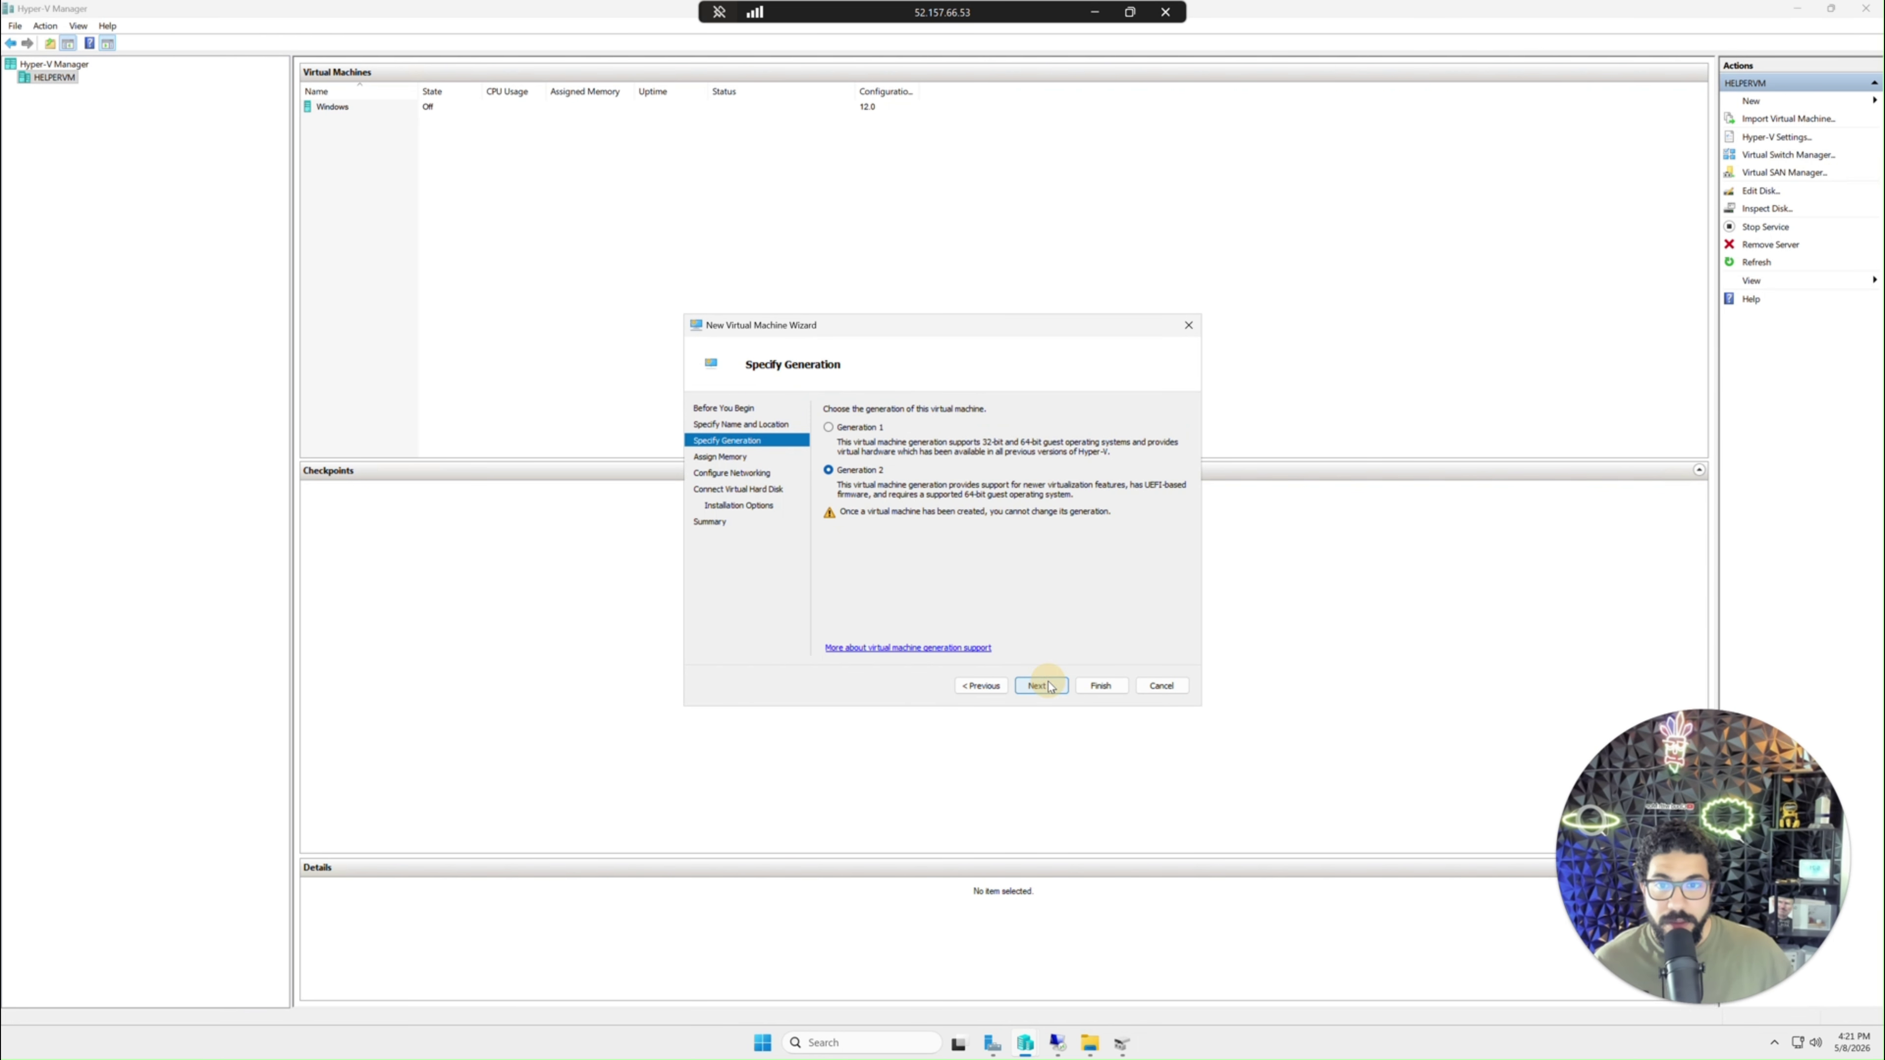
{"action": "left_click", "coordinate": [1039, 685]}
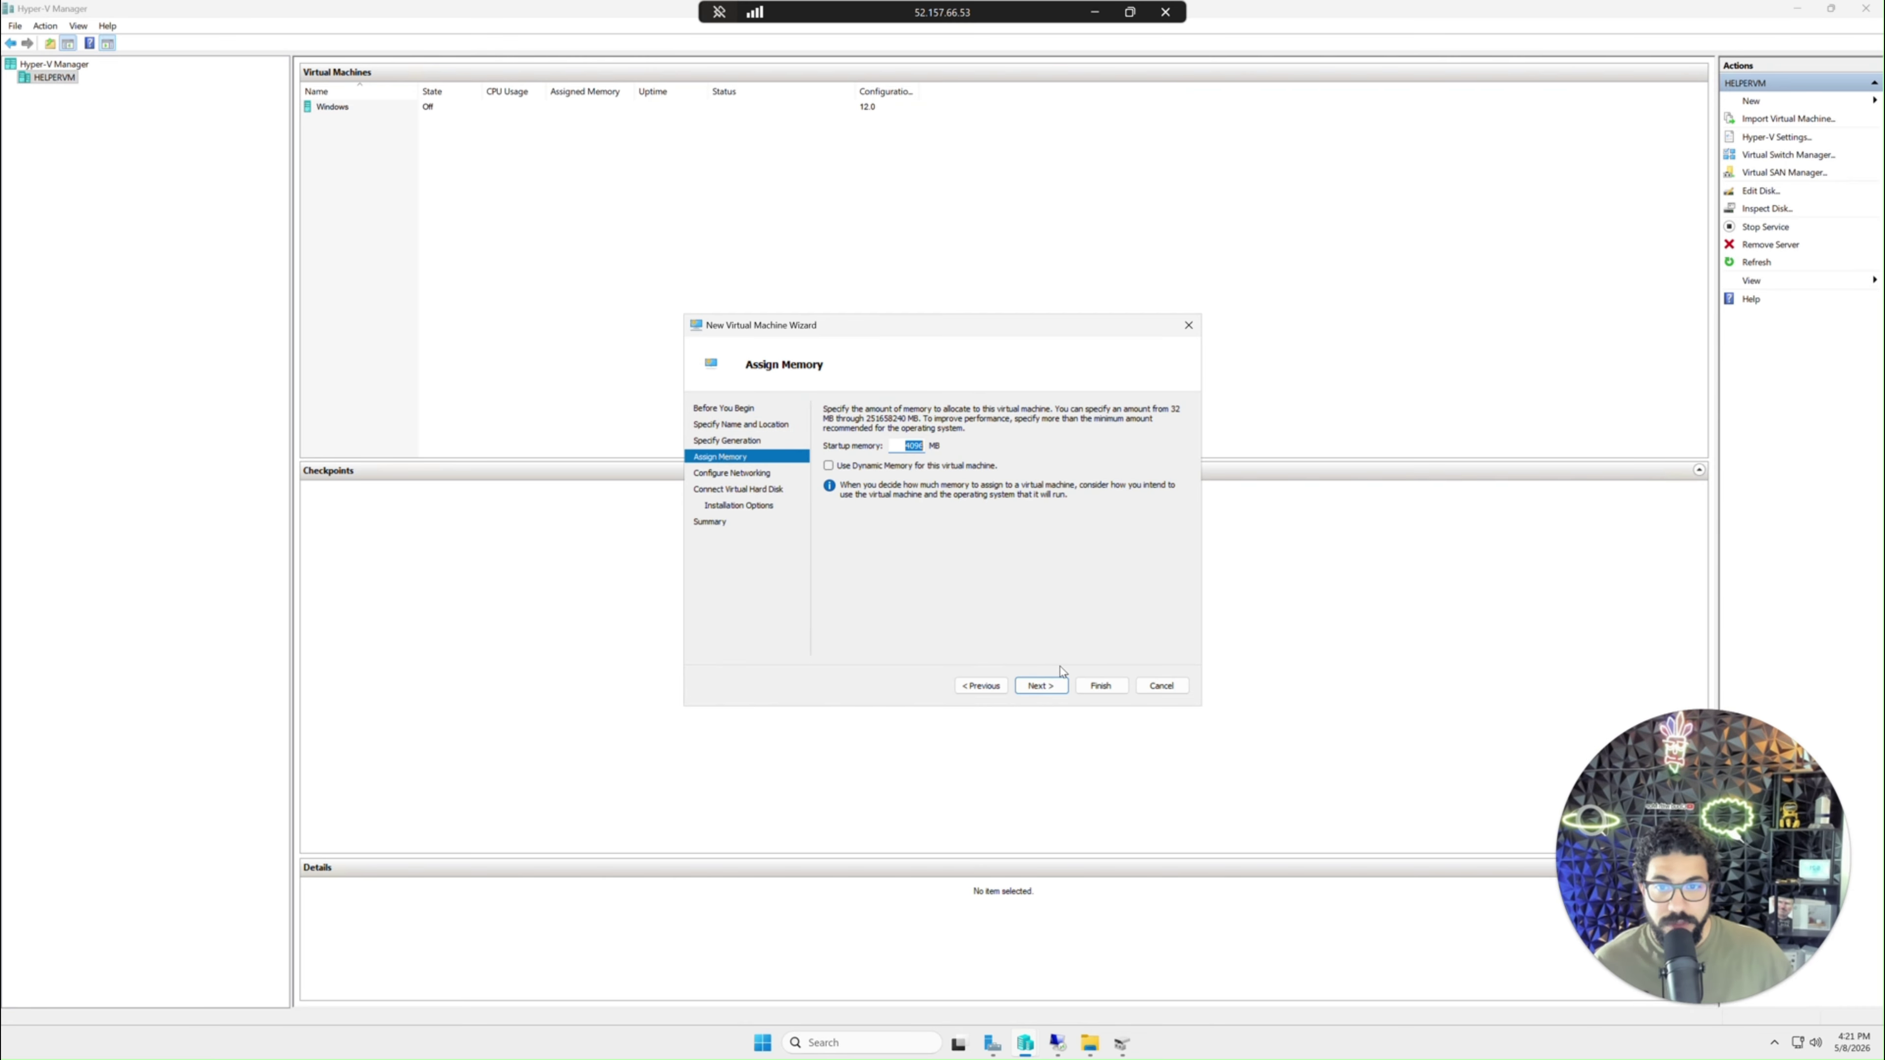
{"action": "left_click", "coordinate": [1041, 685]}
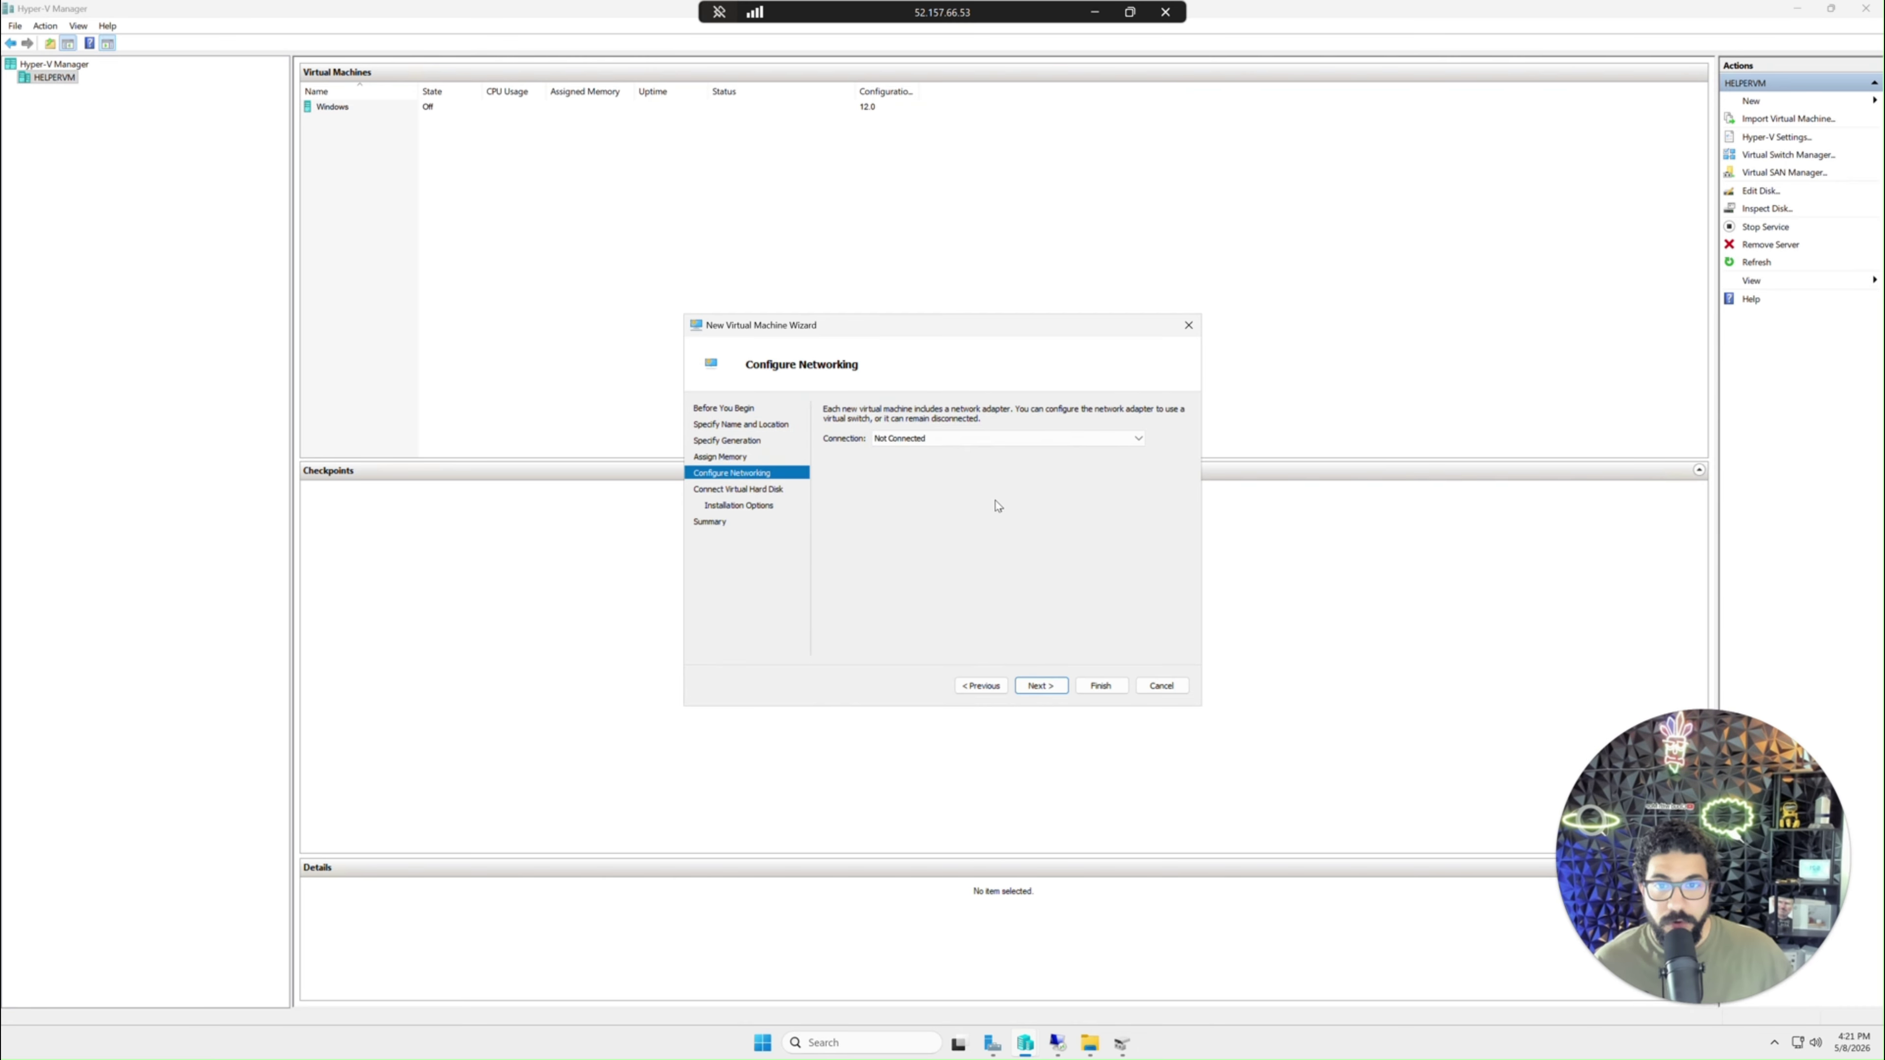
- Finish creating Broken02 with its network adapter on Virtual Switch and the option to attach a virtual hard disk later
{"action": "left_click", "coordinate": [962, 441]}
{"action": "left_click", "coordinate": [946, 465]}
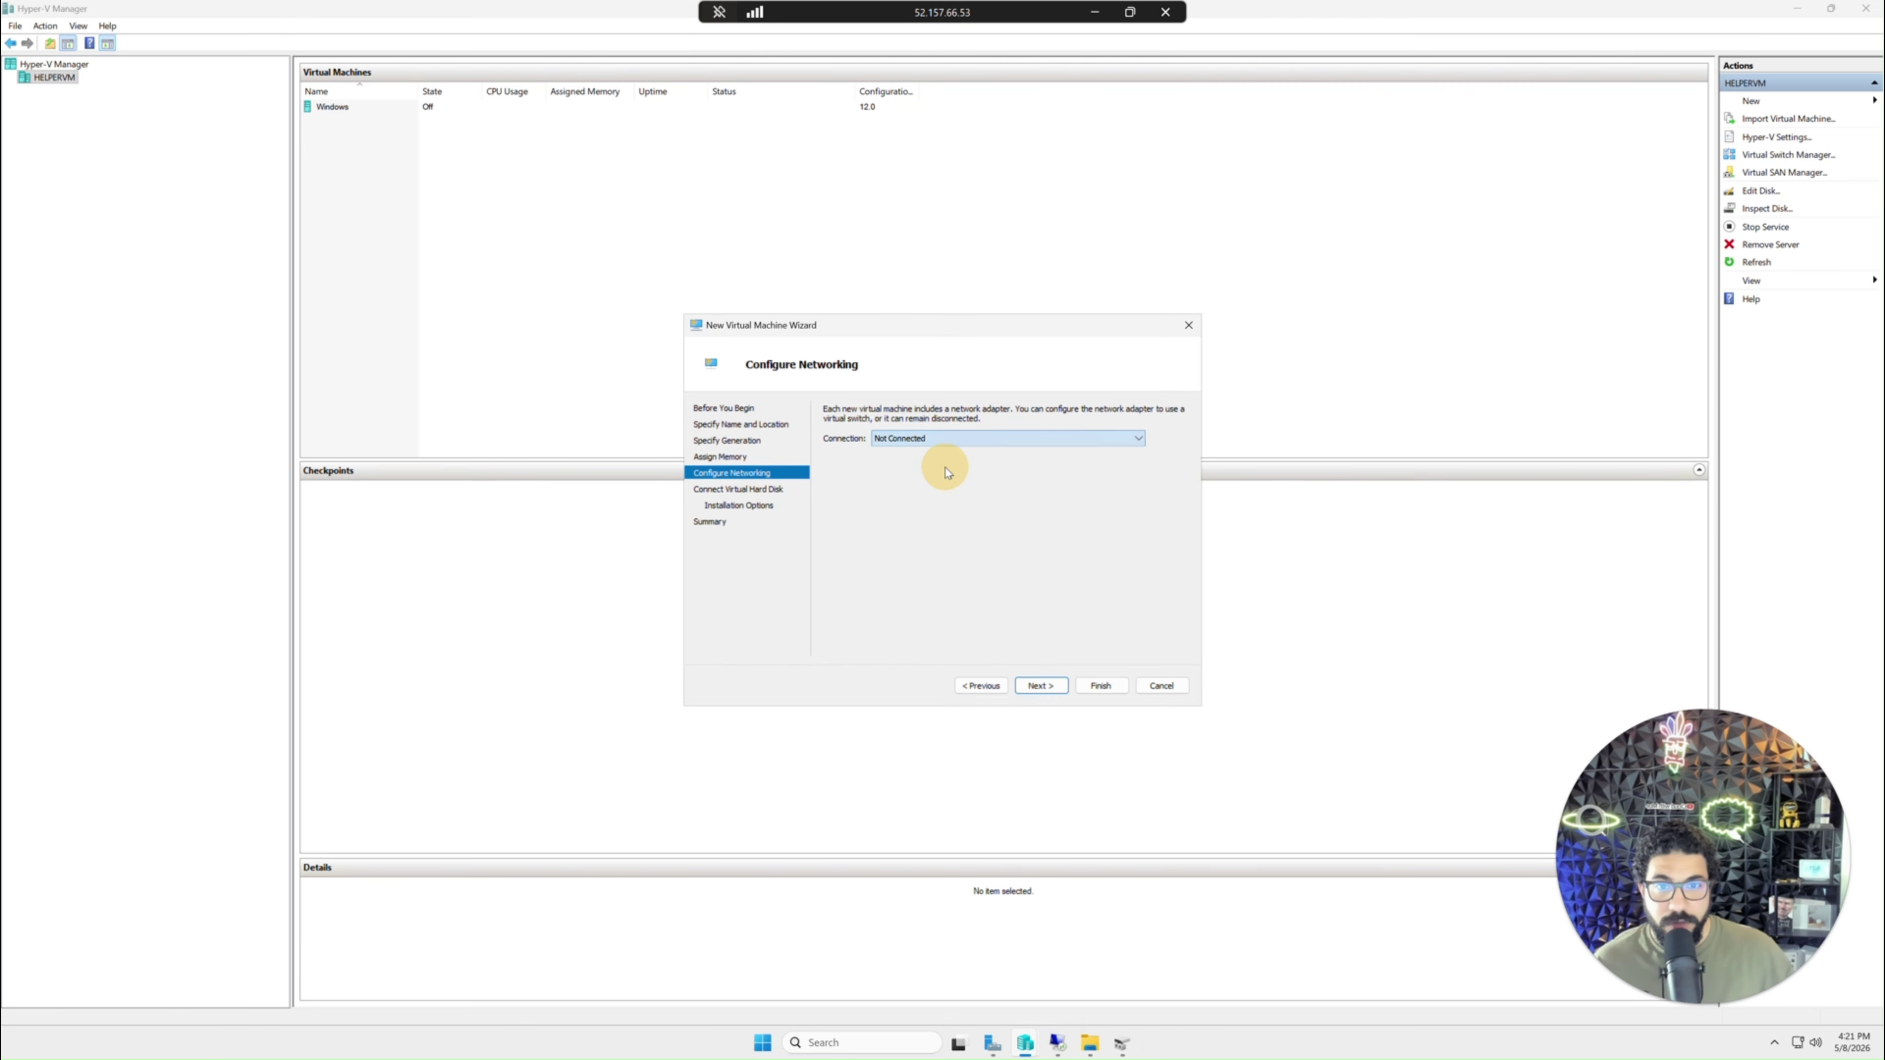
{"action": "left_click", "coordinate": [1038, 684]}
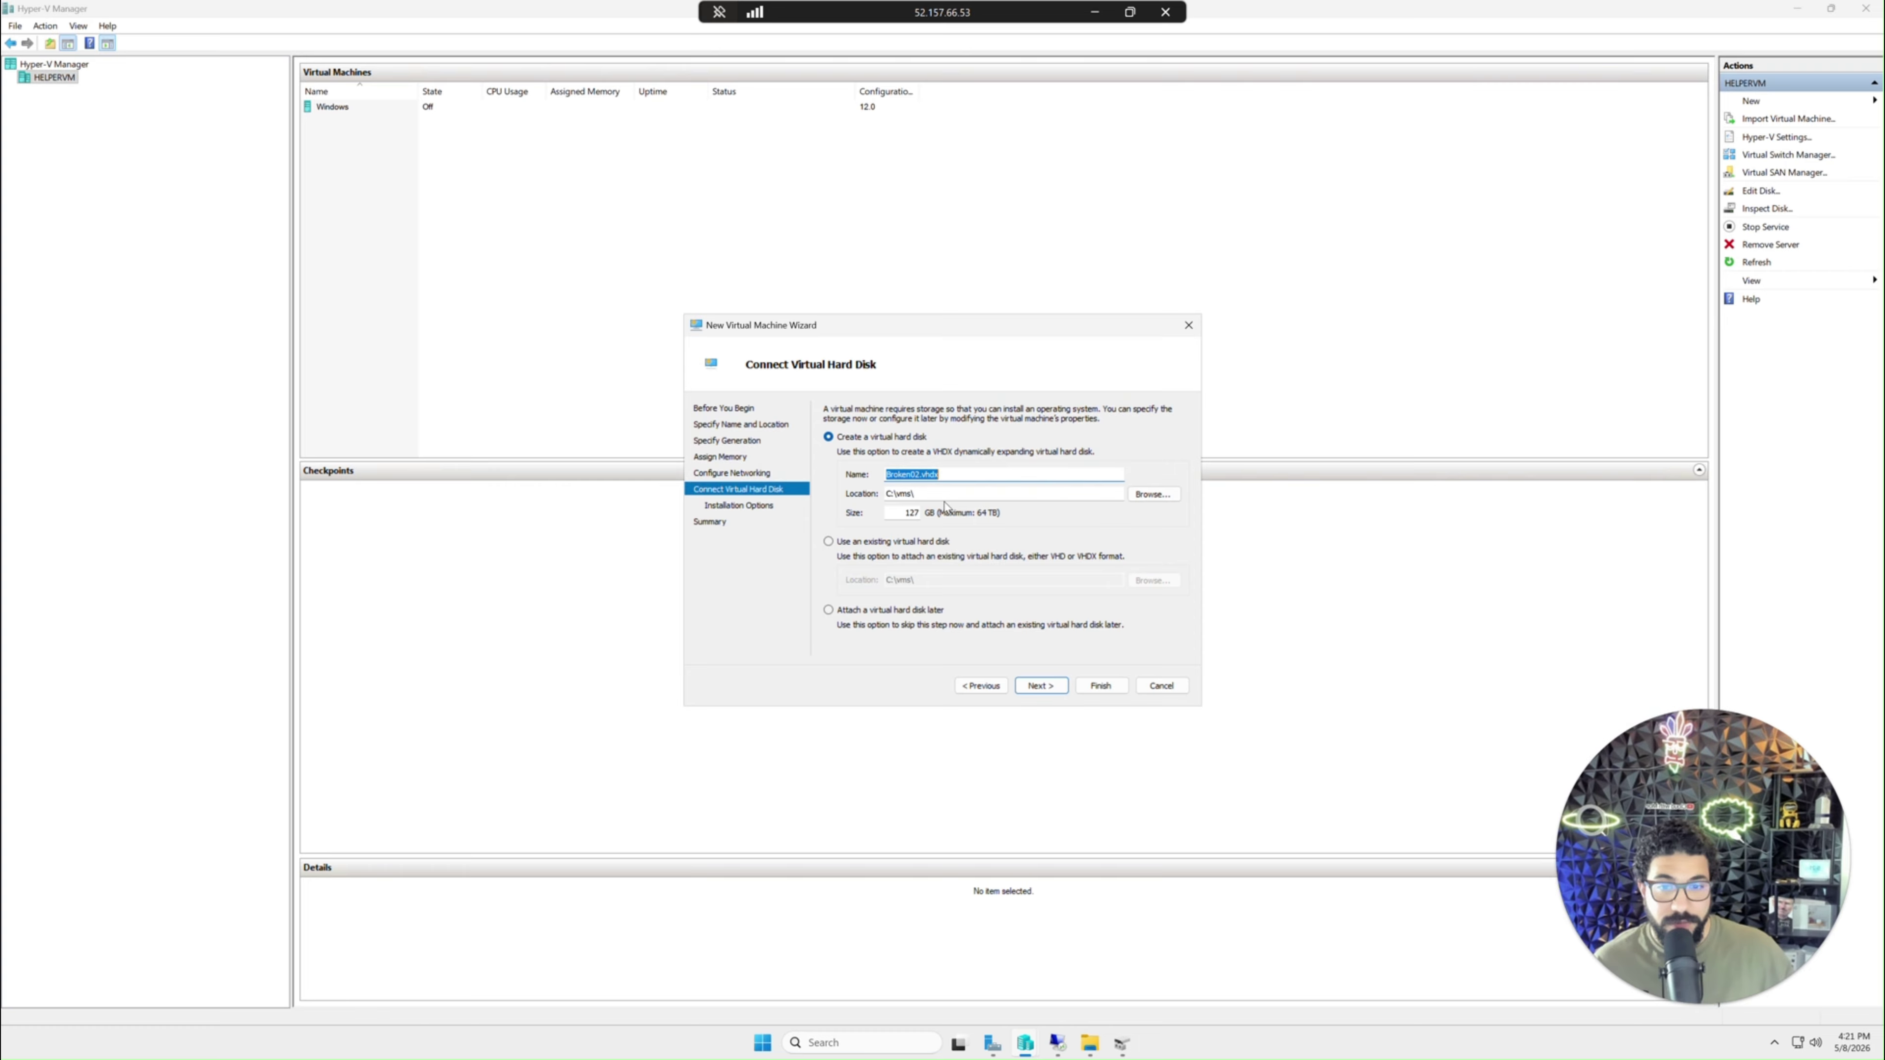
{"action": "left_click", "coordinate": [828, 610]}
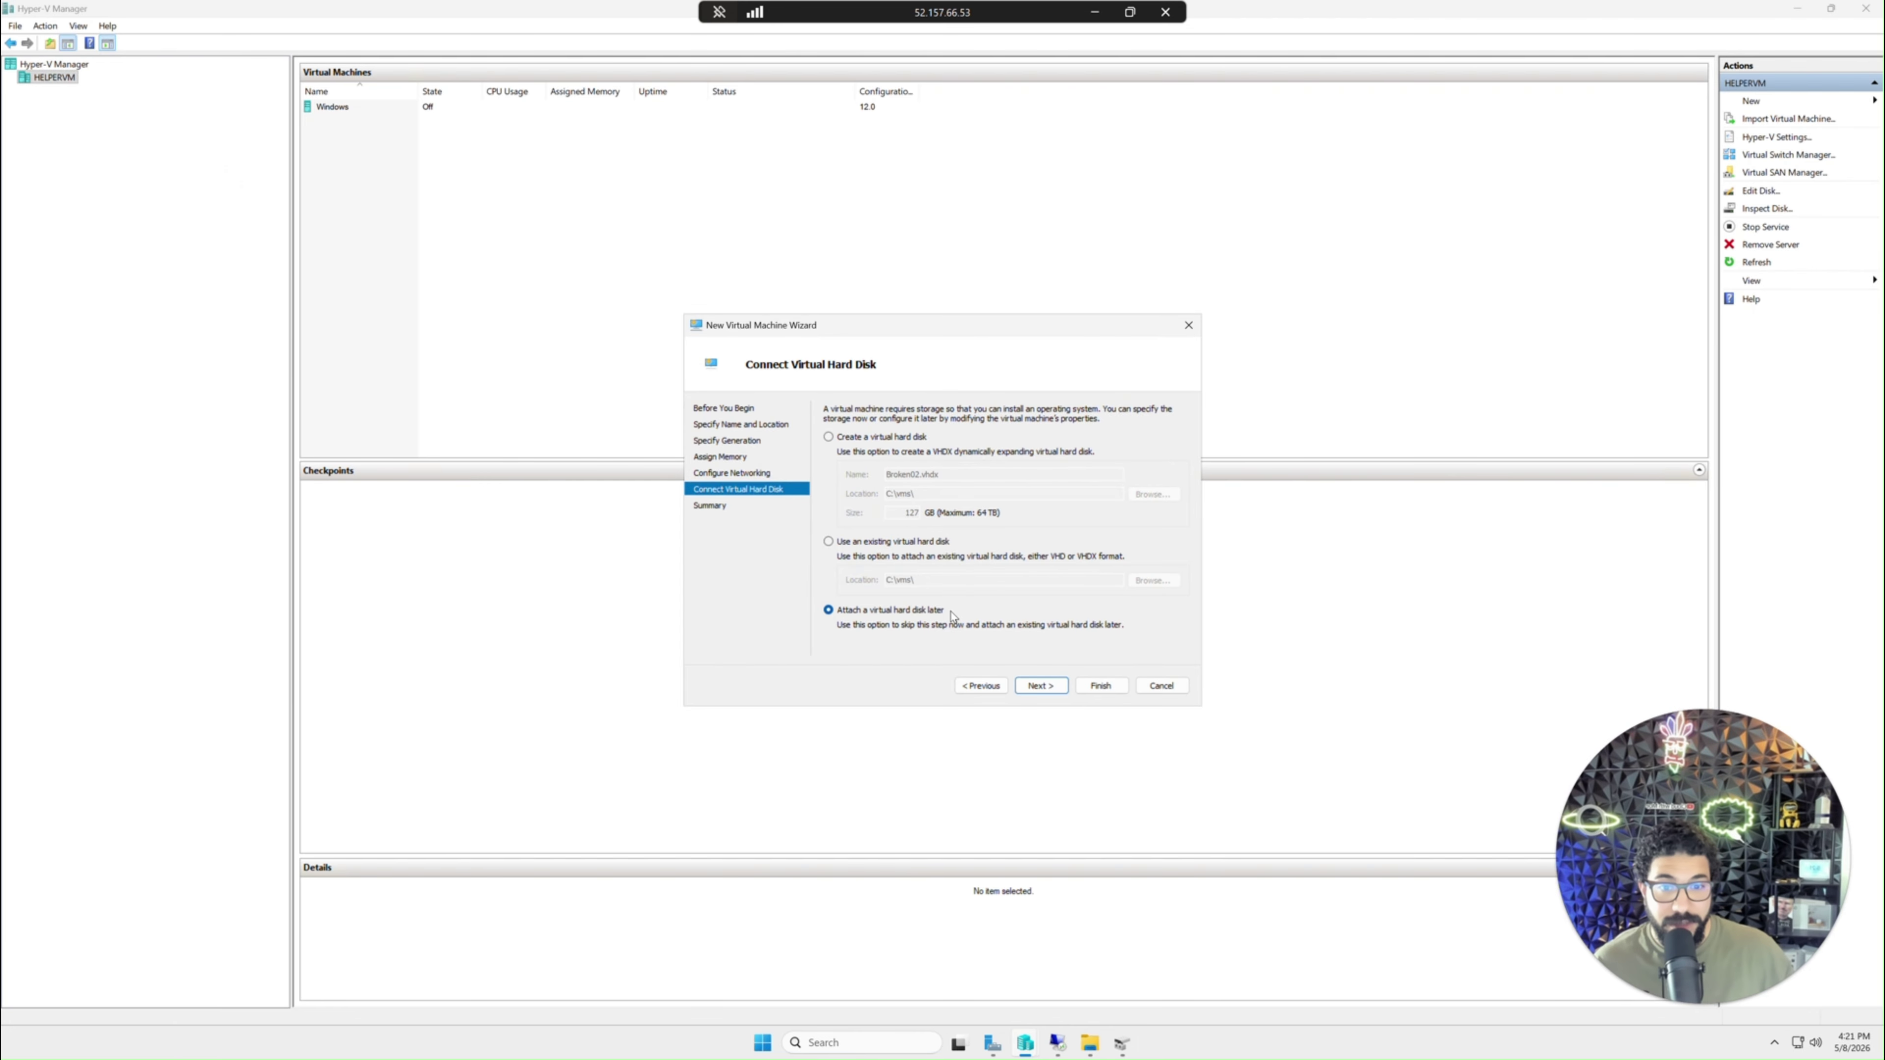
{"action": "left_click", "coordinate": [1040, 686]}
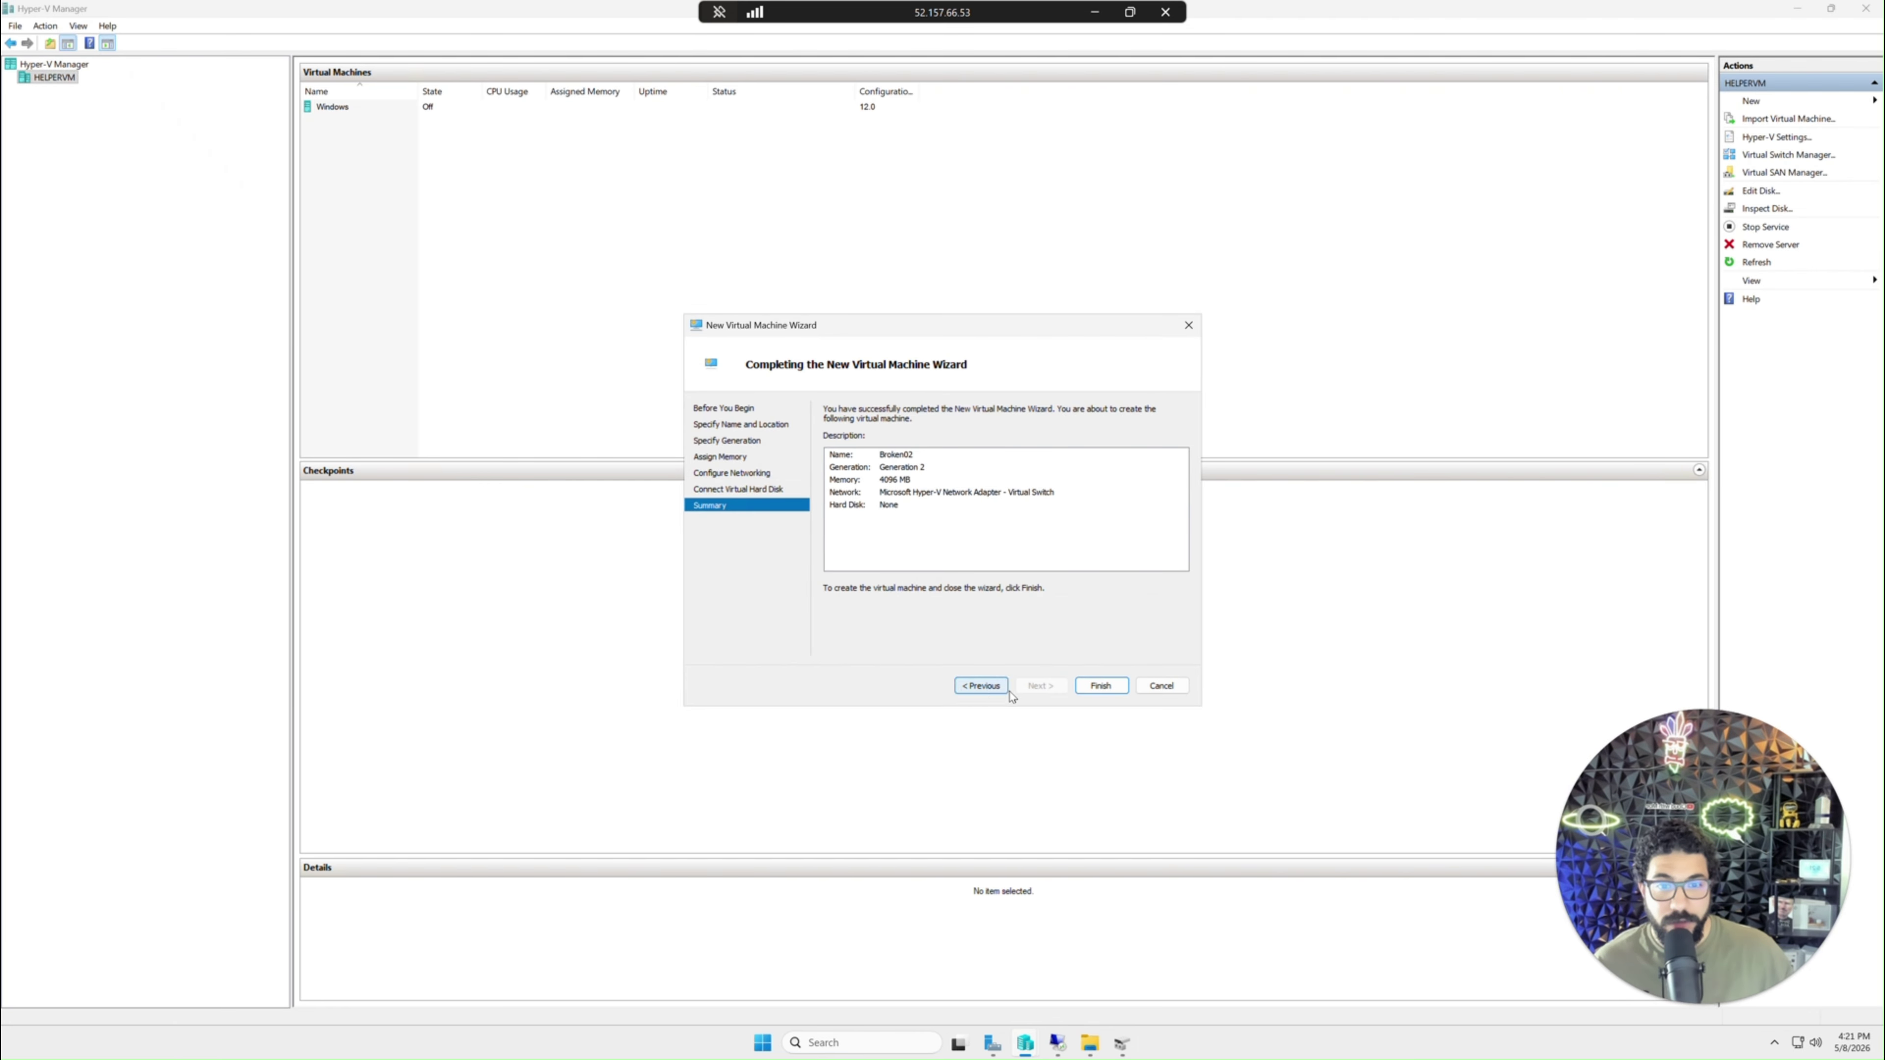
{"action": "left_click", "coordinate": [1100, 685]}
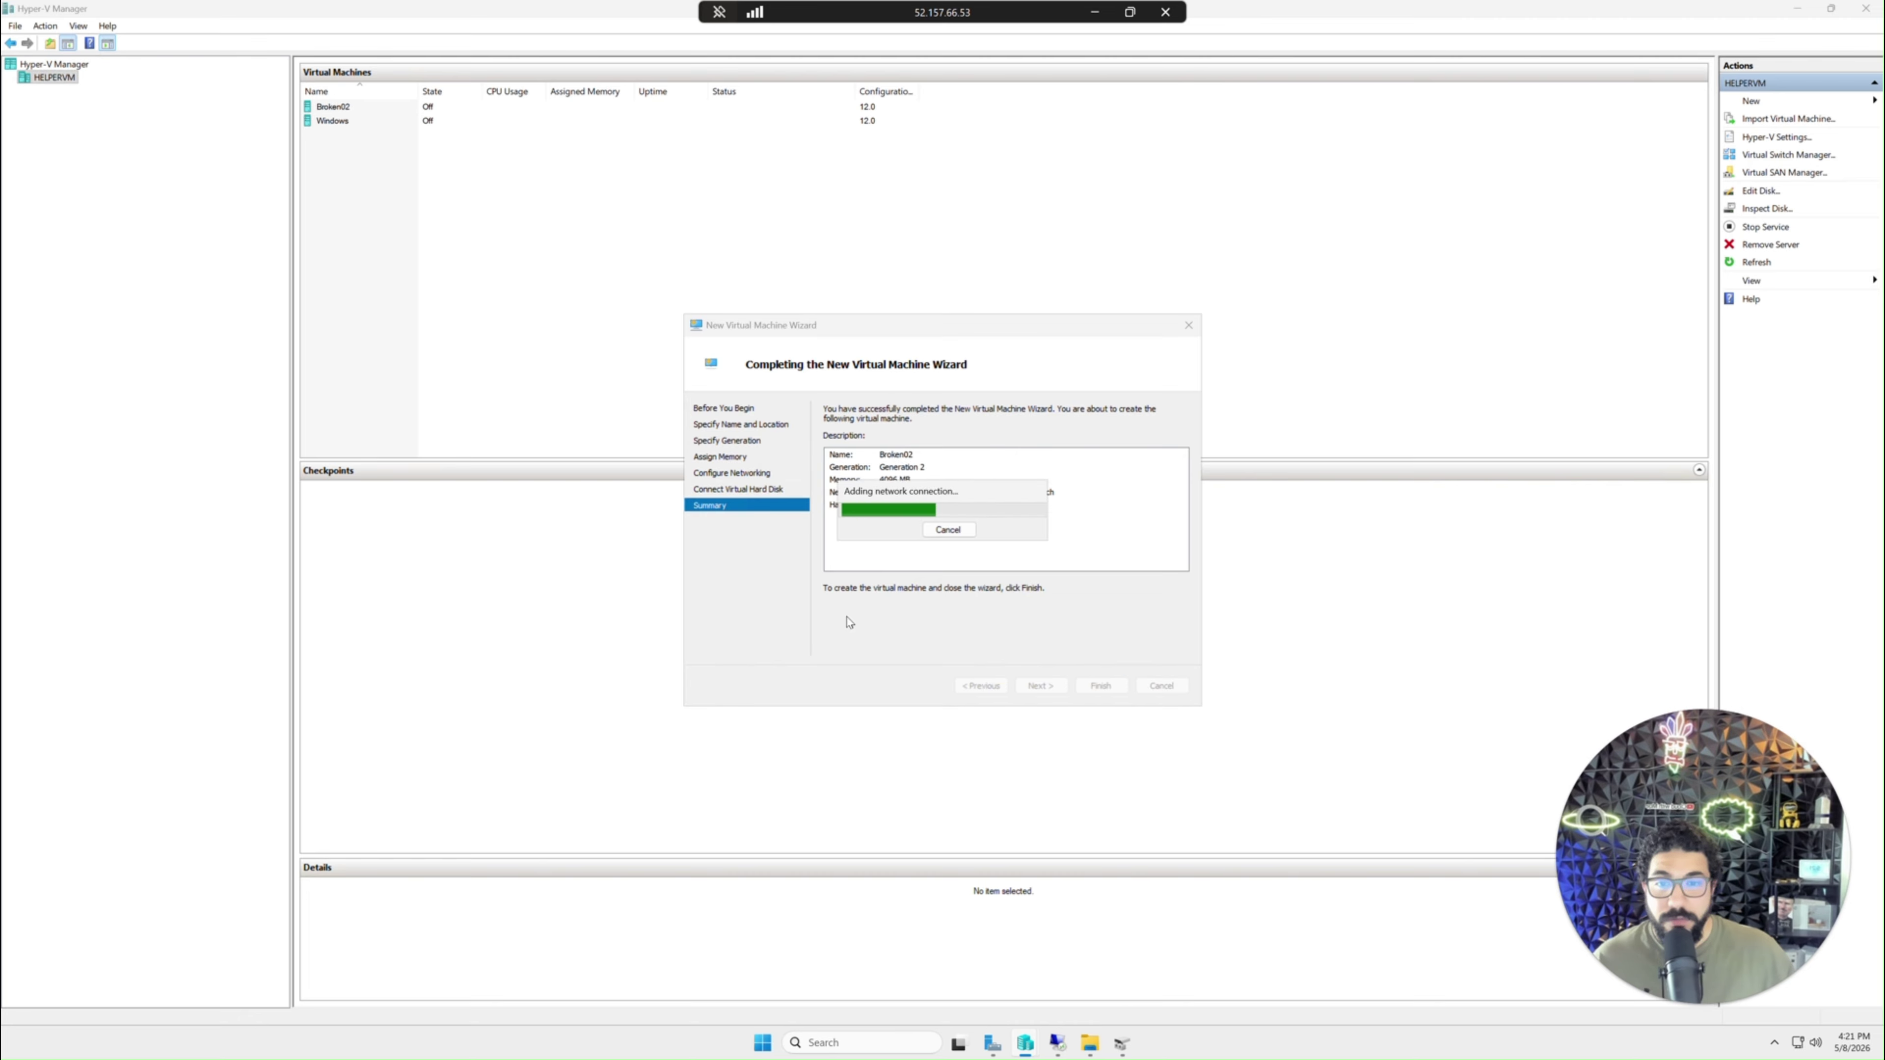
- Open a connection to the Broken02 virtual machine, and briefly start it before turning it off
{"action": "double_click", "coordinate": [346, 109]}
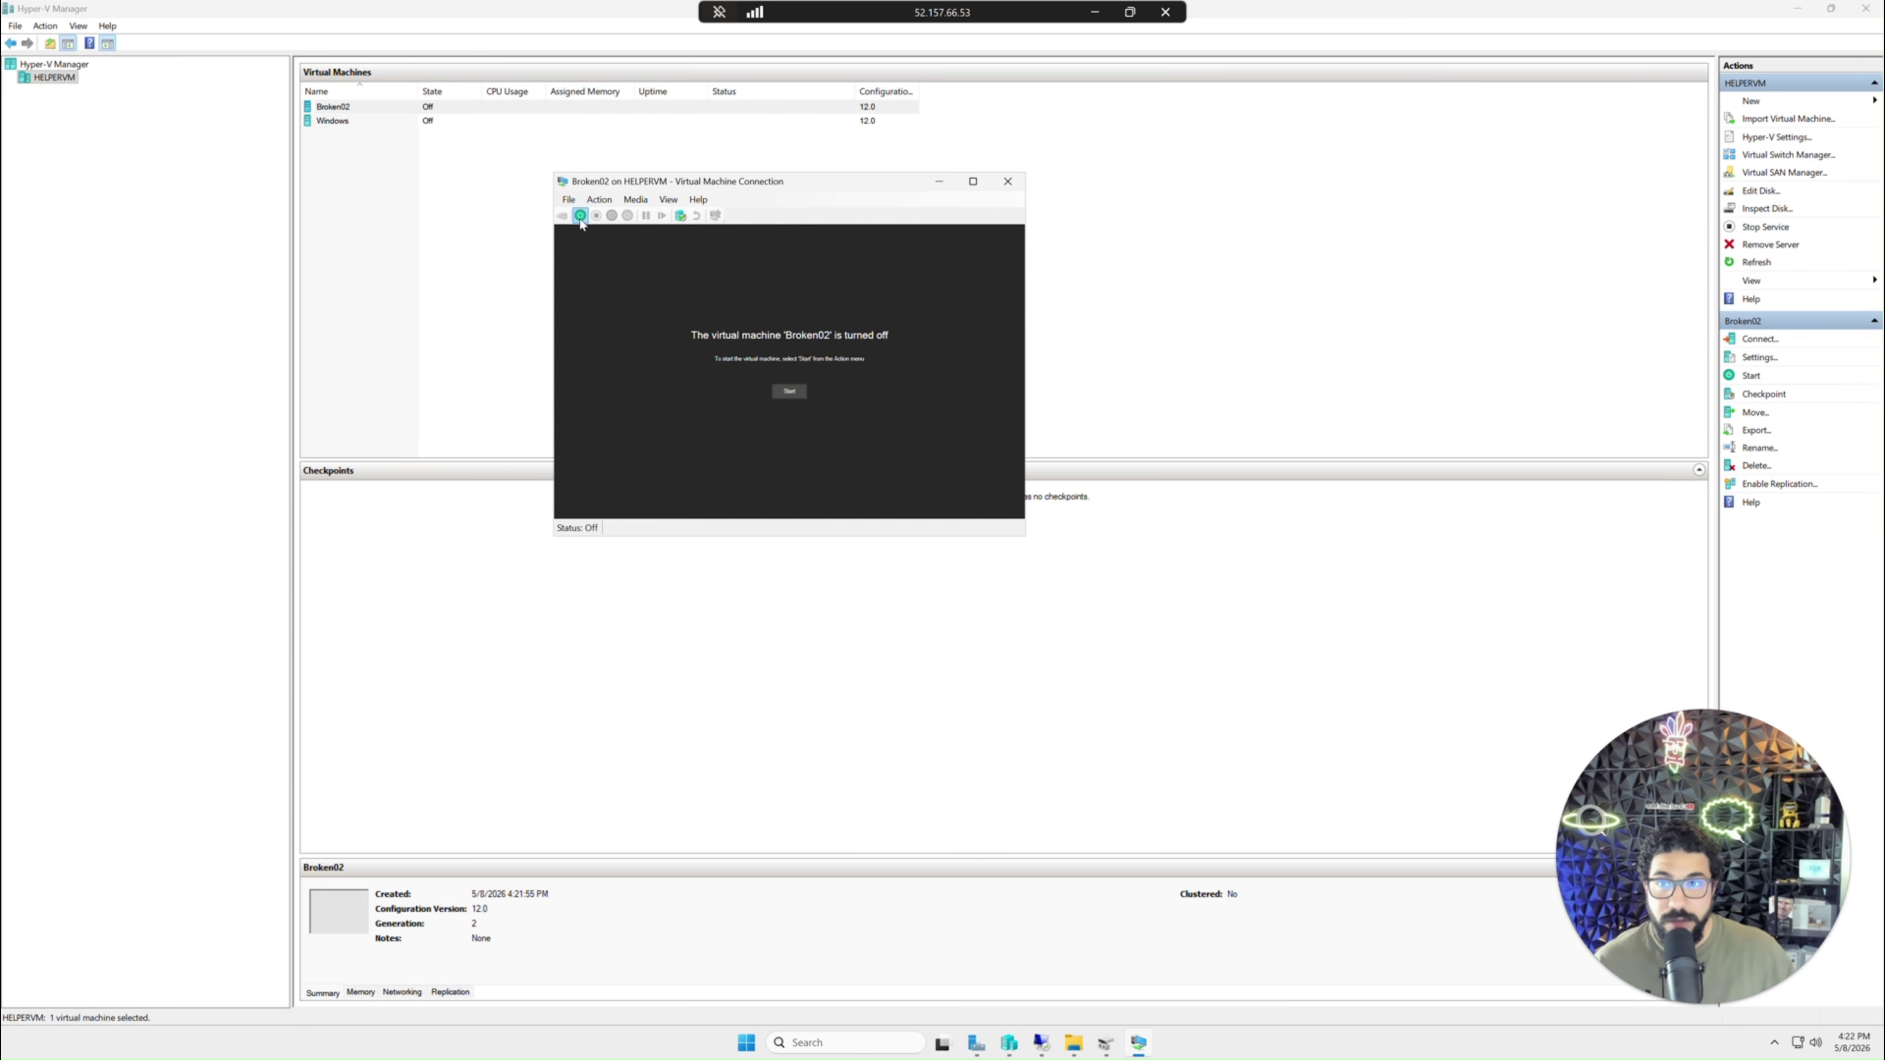
{"action": "left_click", "coordinate": [580, 216]}
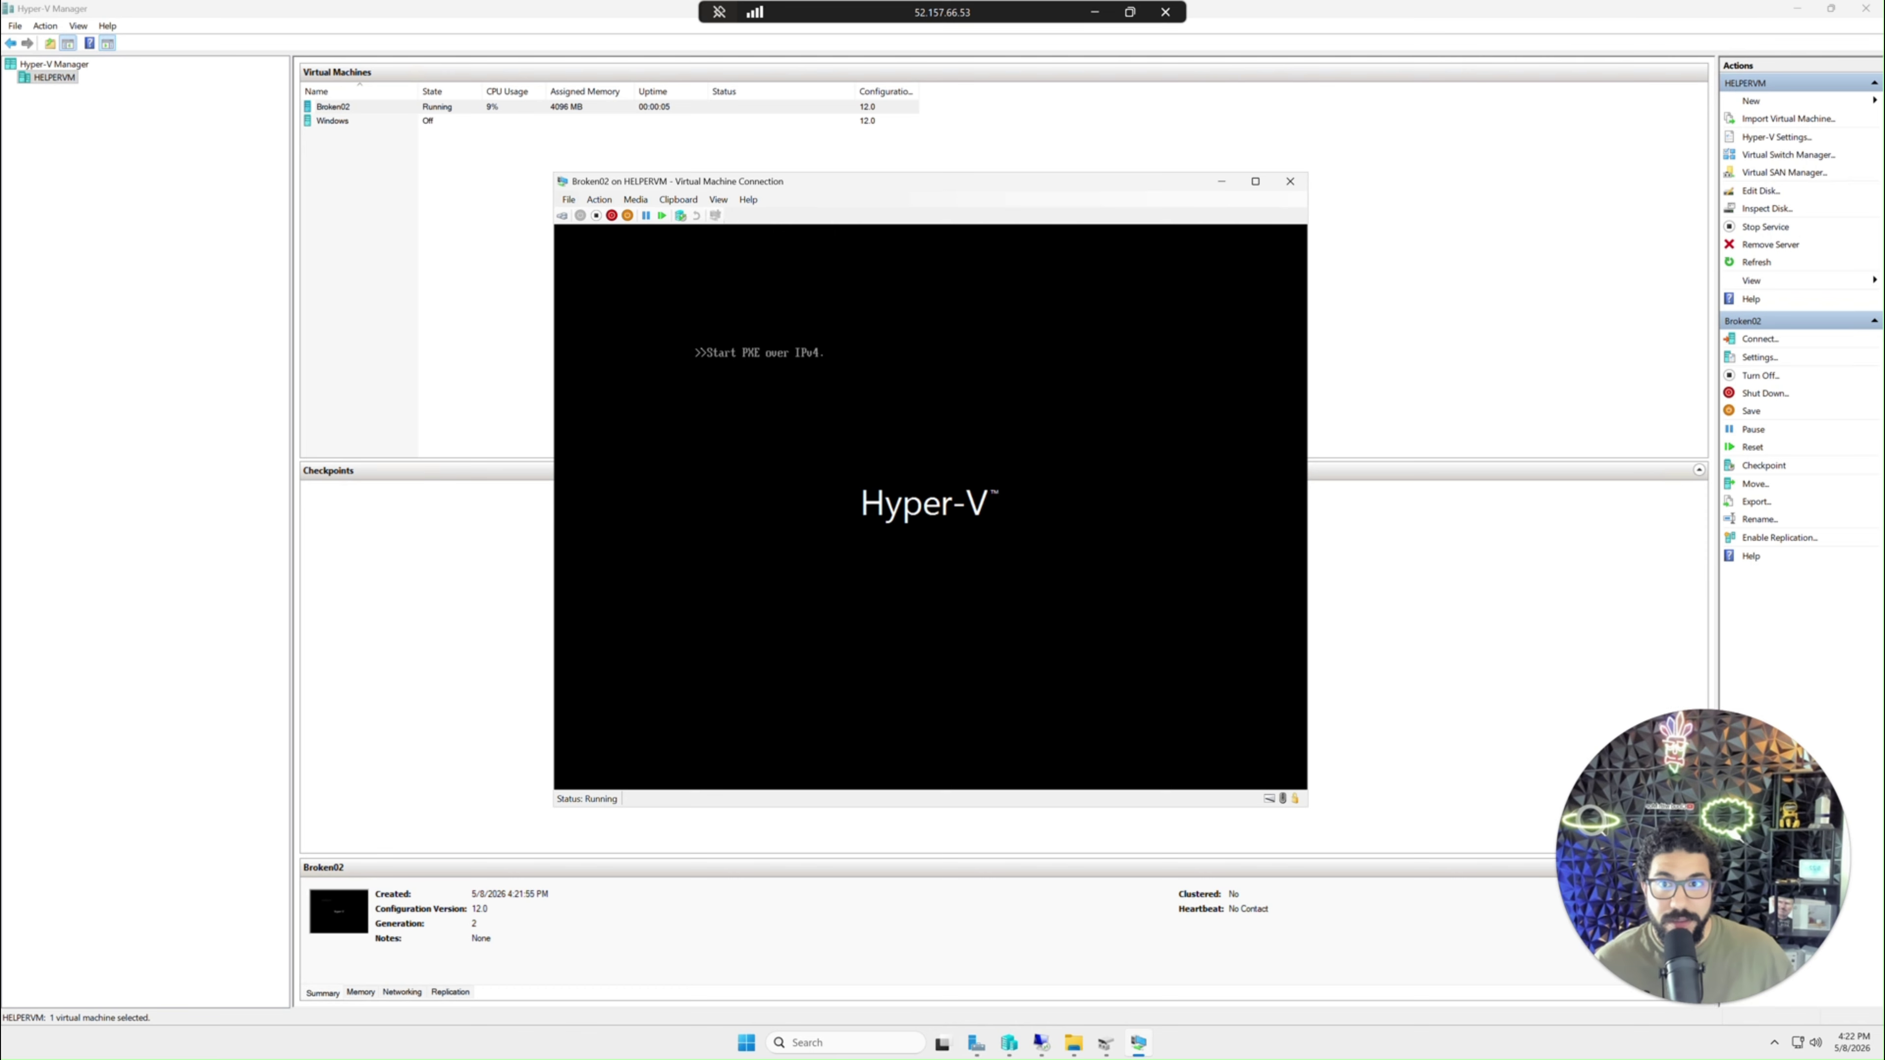
{"action": "left_click", "coordinate": [595, 221]}
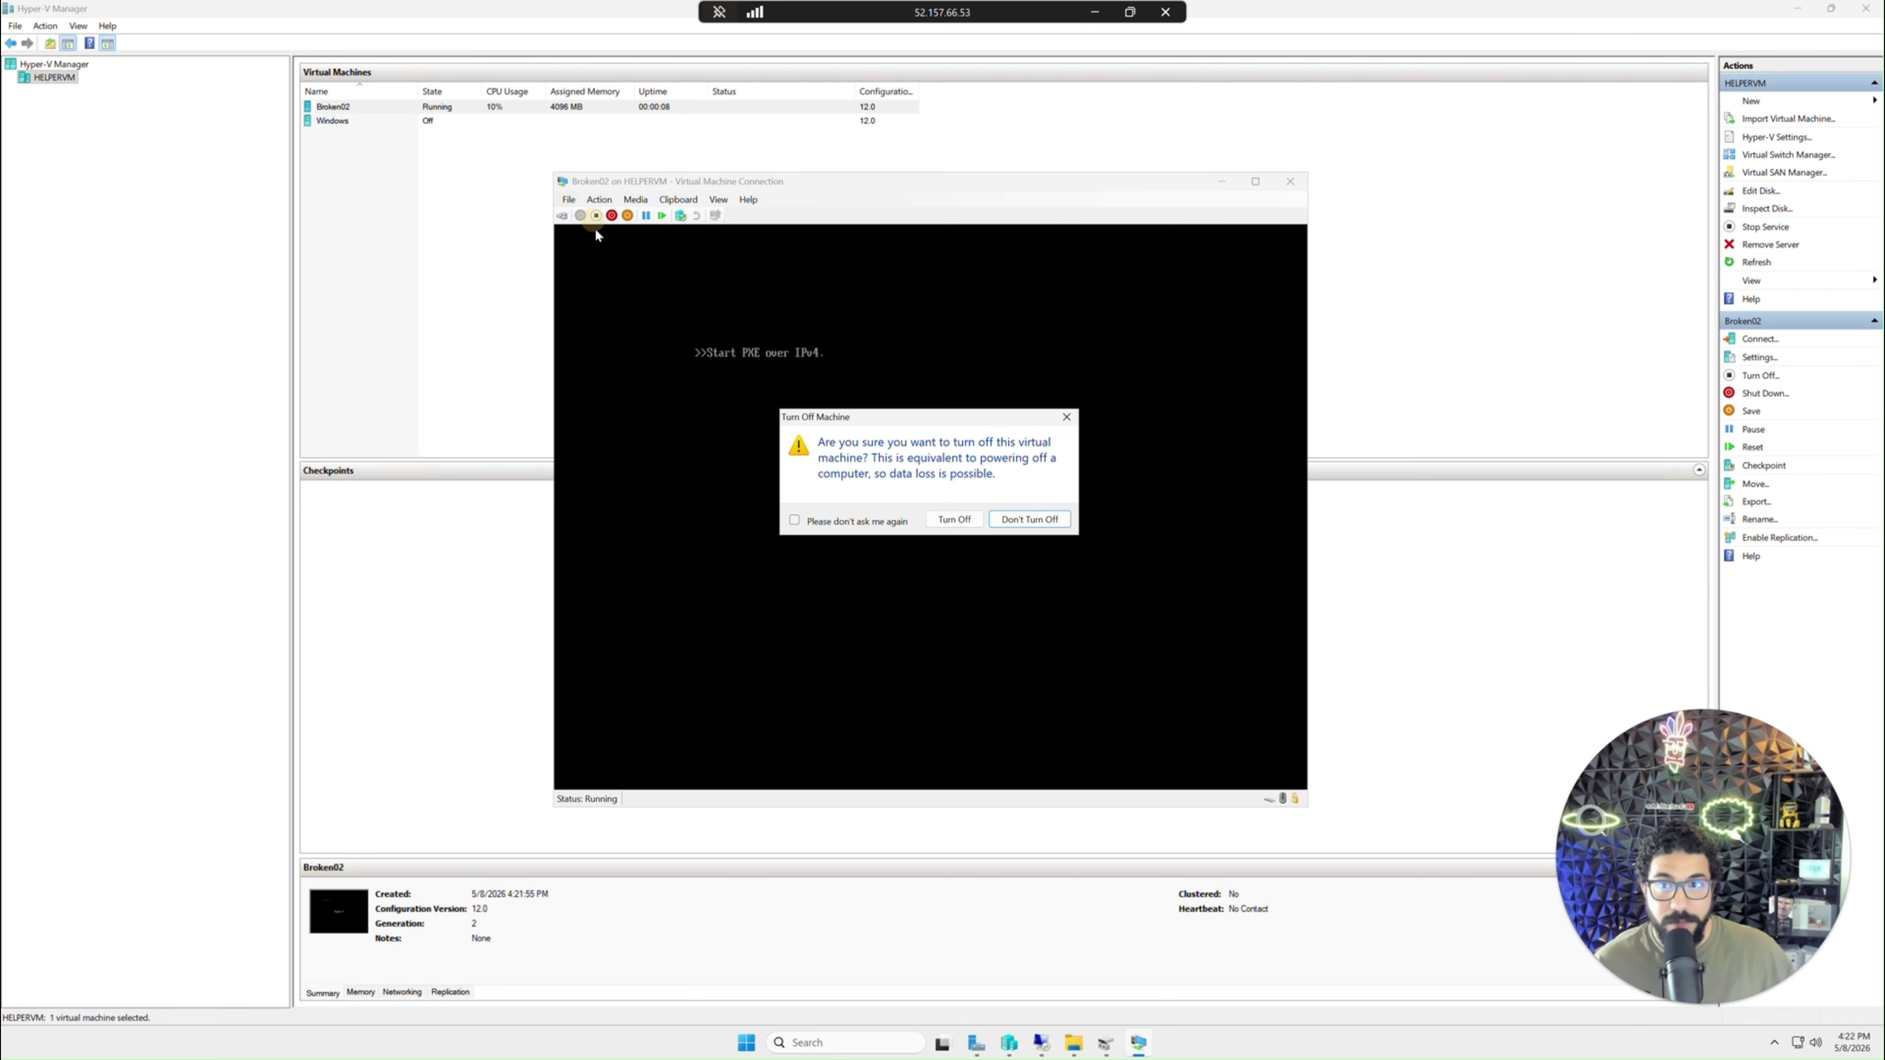
{"action": "left_click", "coordinate": [959, 519]}
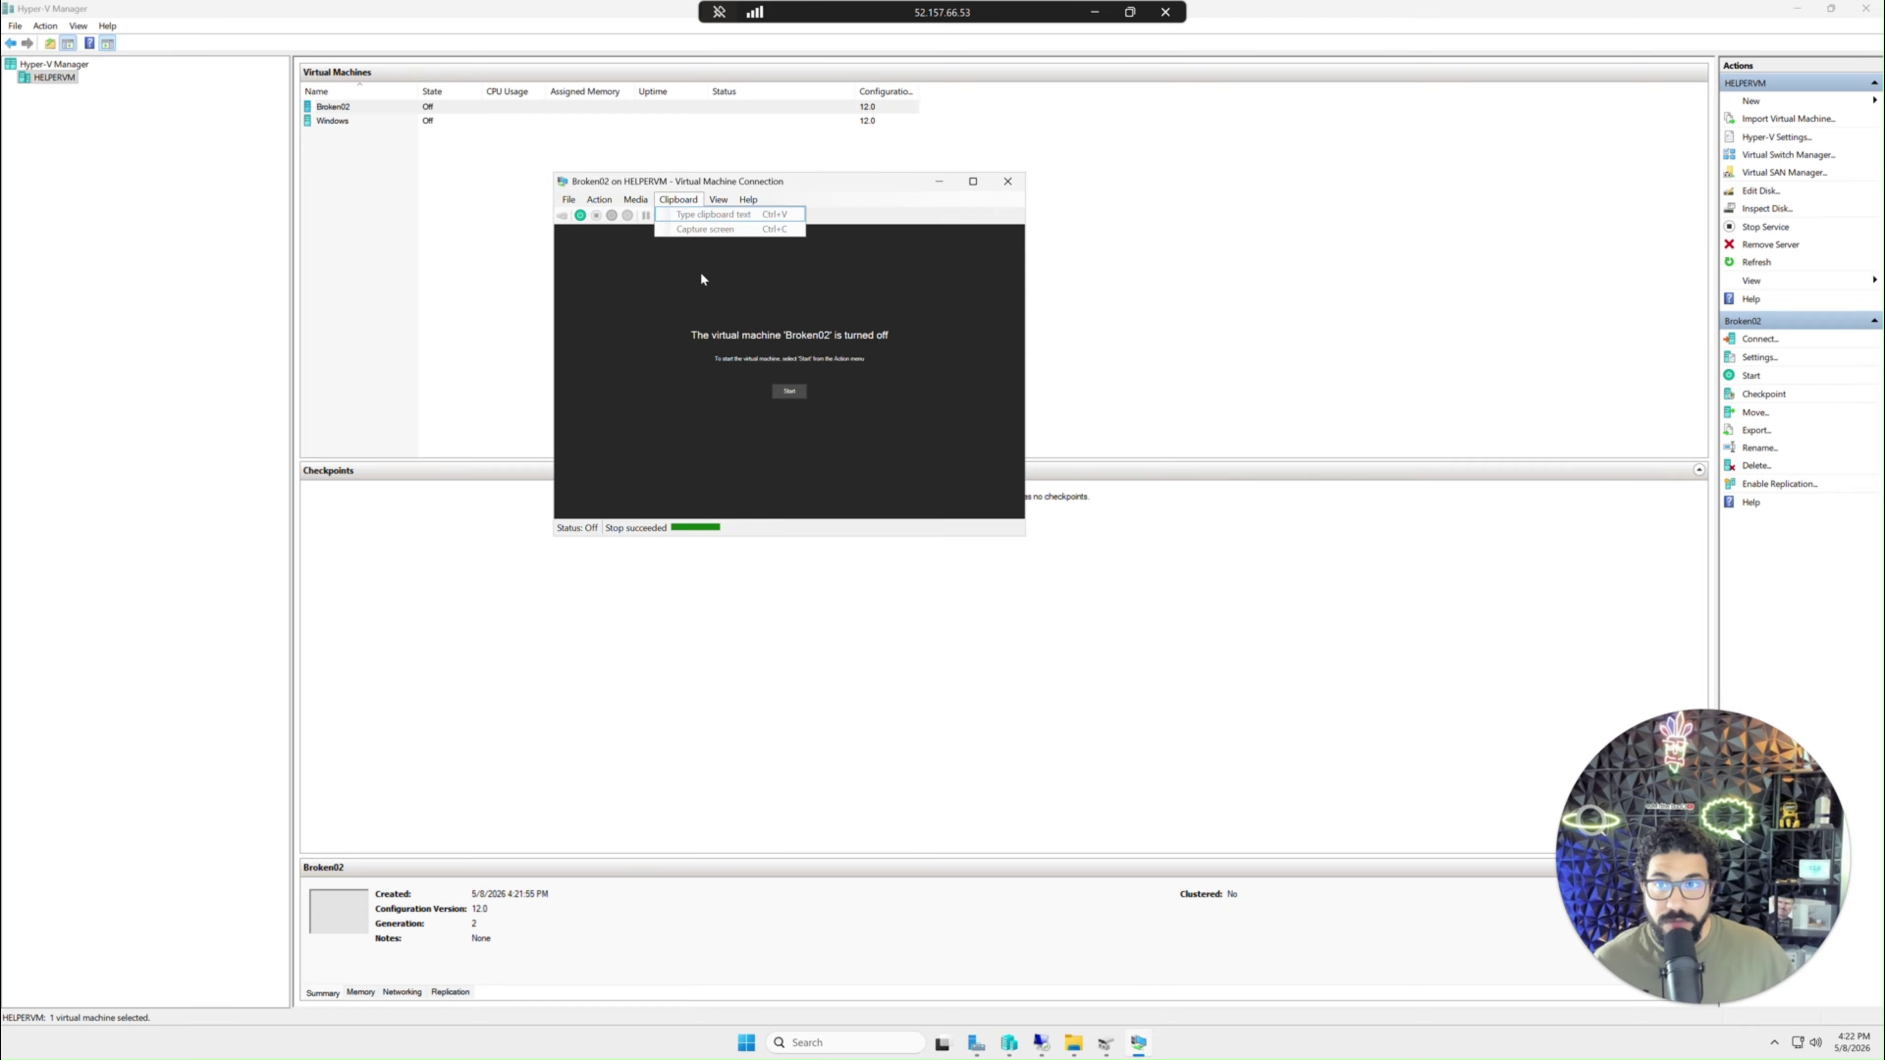
- Add a hard drive to Broken02's SCSI controller using the physical disk Disk 2 127.00 GB Bus 0 Lun 0 Target 0
{"action": "left_click", "coordinate": [568, 200]}
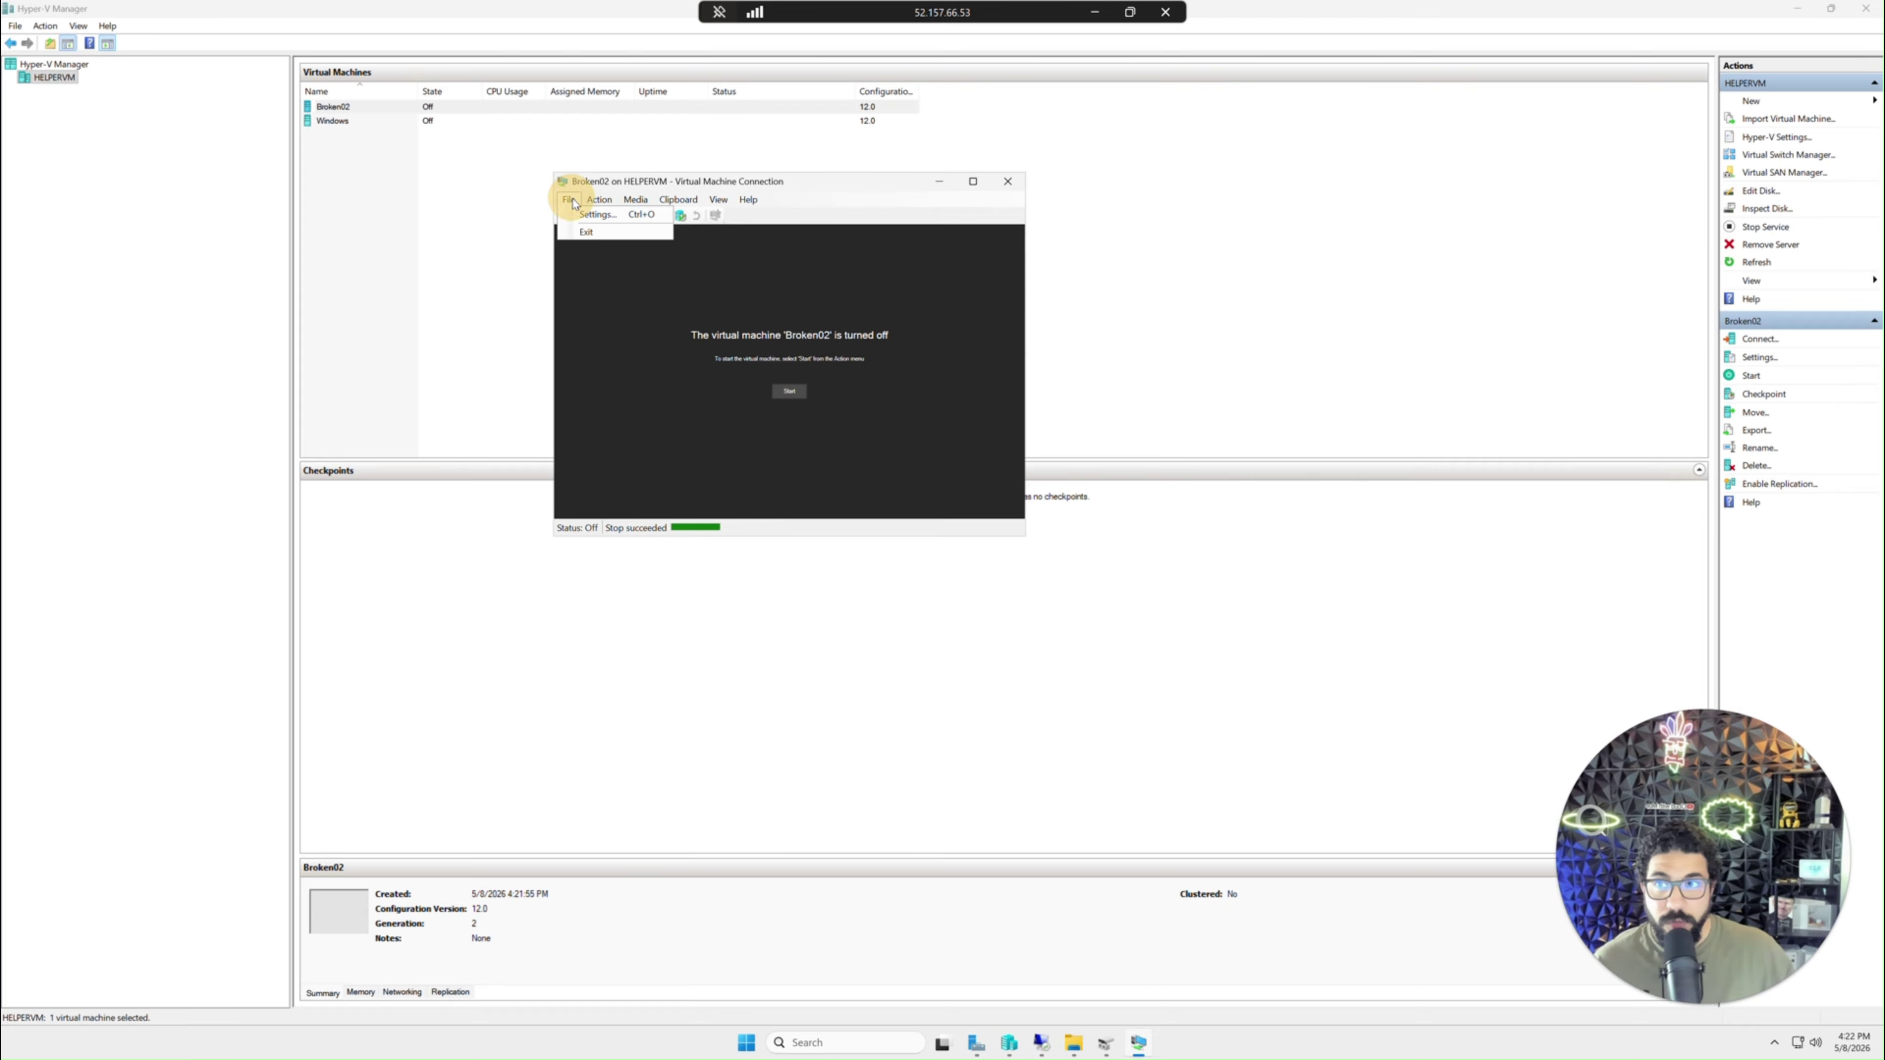
{"action": "left_click", "coordinate": [597, 216]}
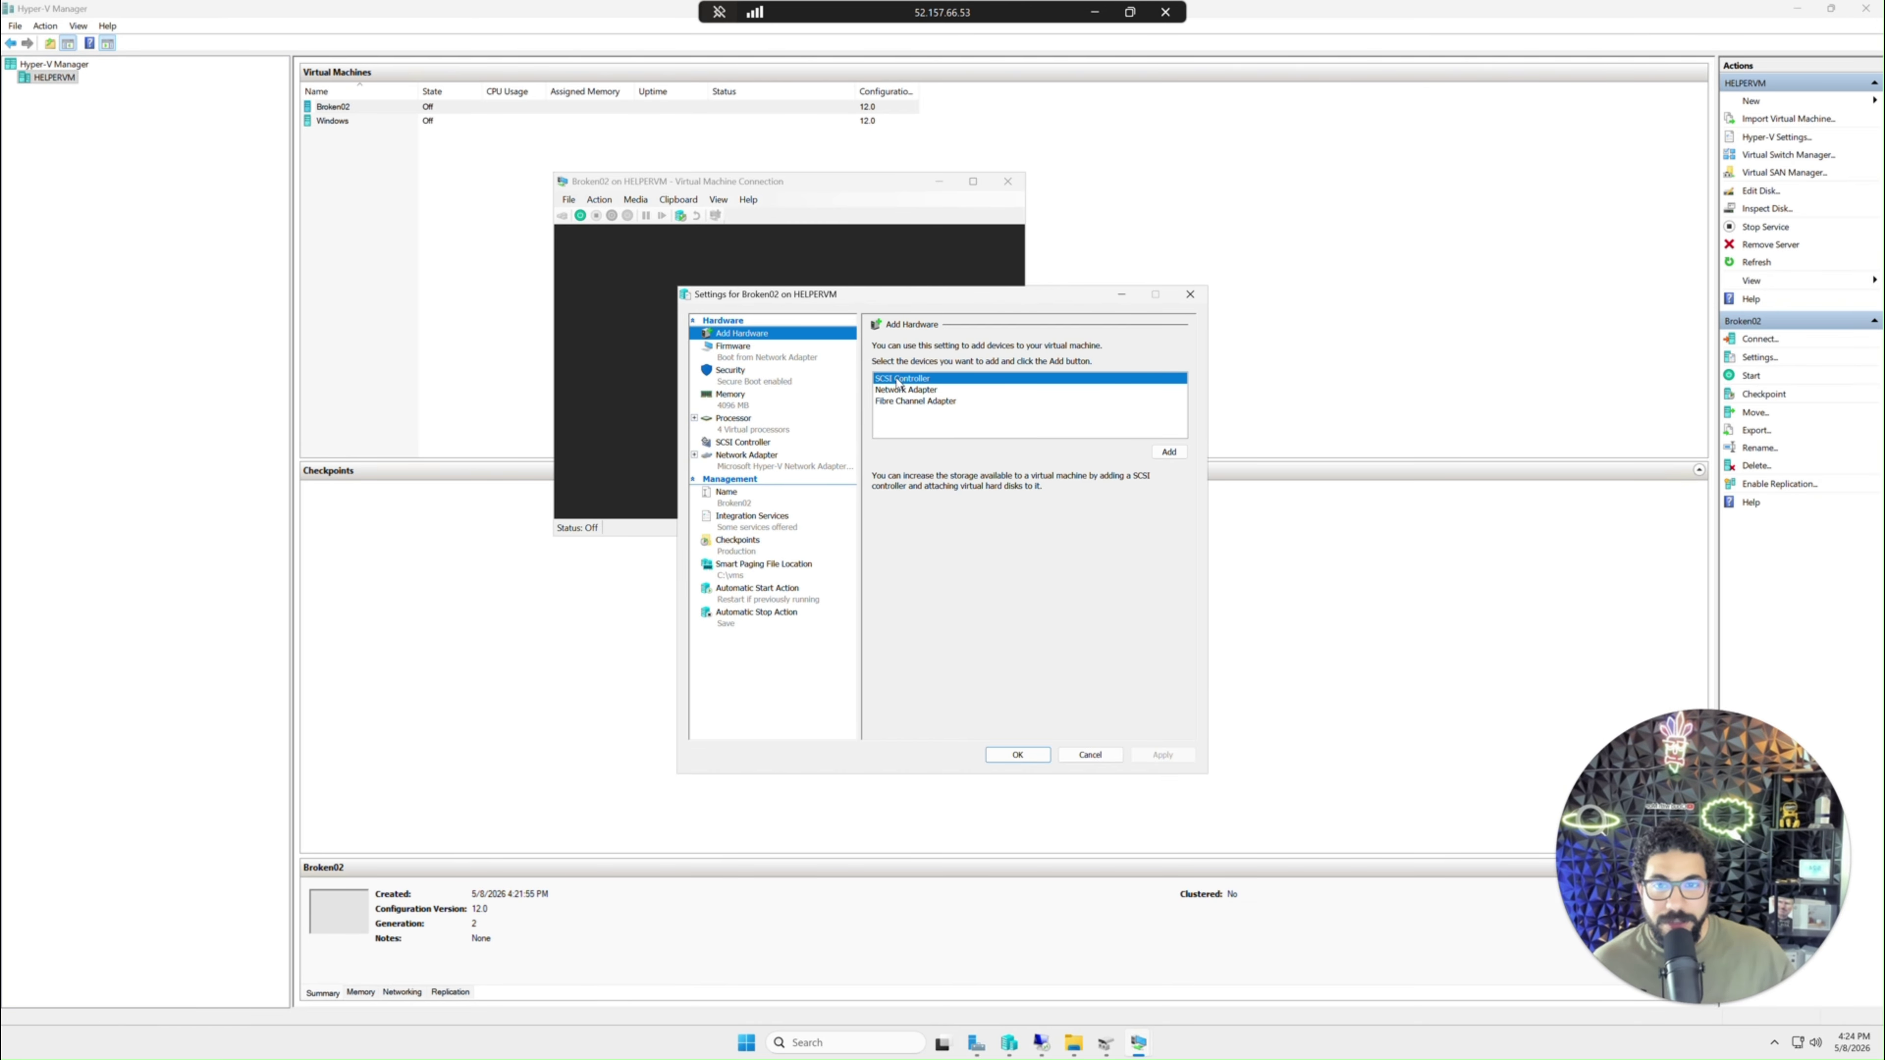
{"action": "left_click", "coordinate": [733, 443]}
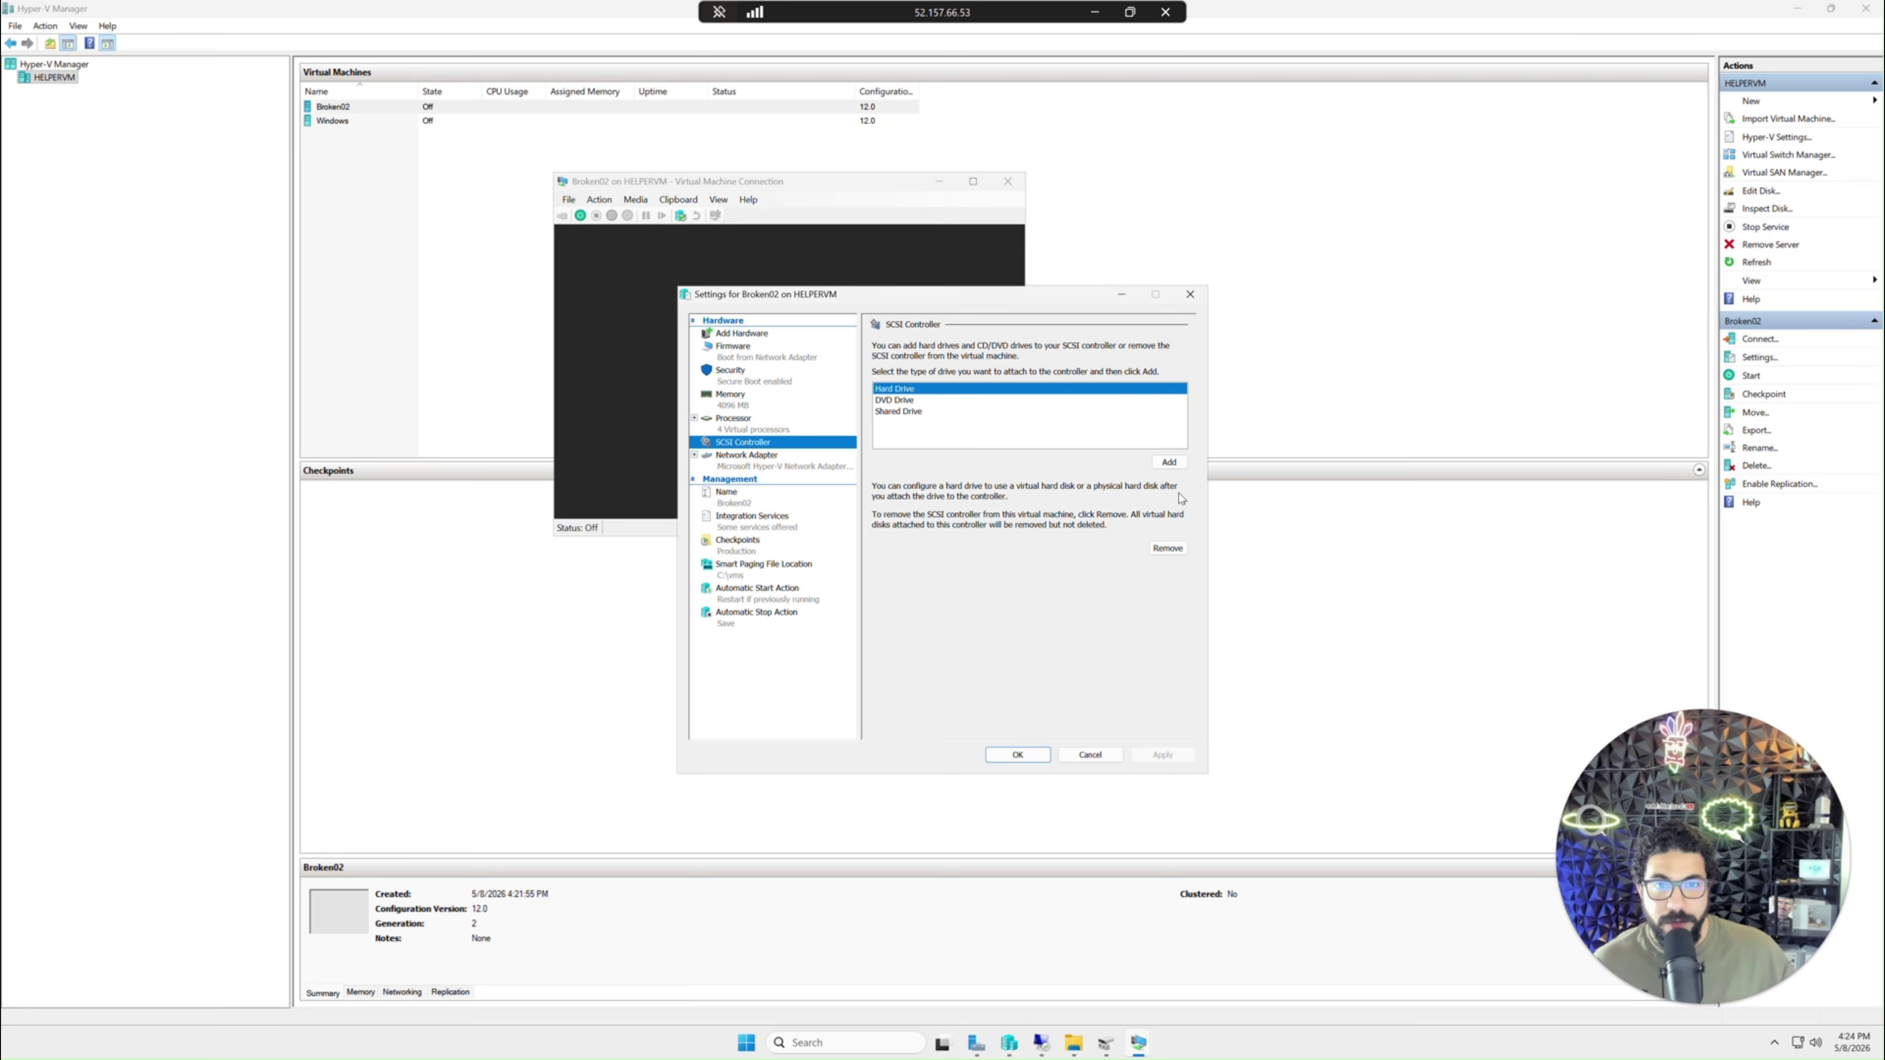
{"action": "left_click", "coordinate": [1169, 462]}
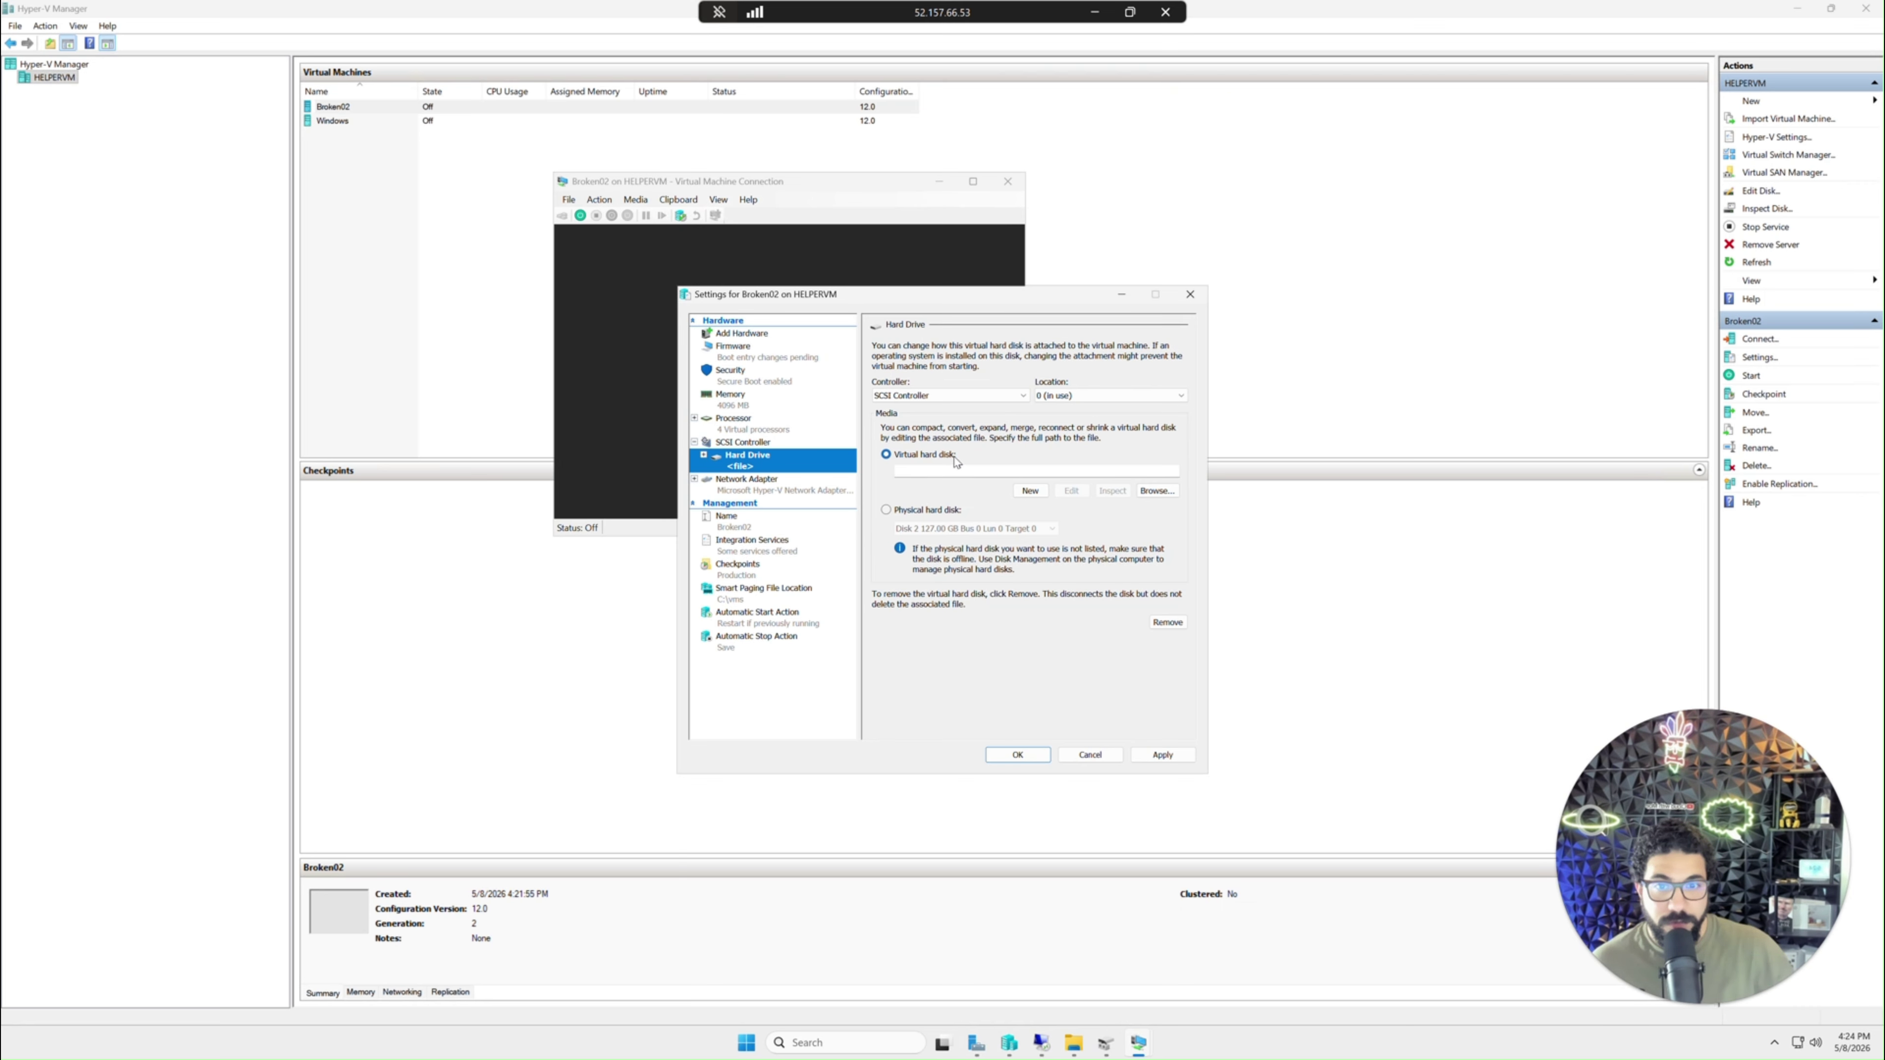
{"action": "left_click", "coordinate": [935, 461]}
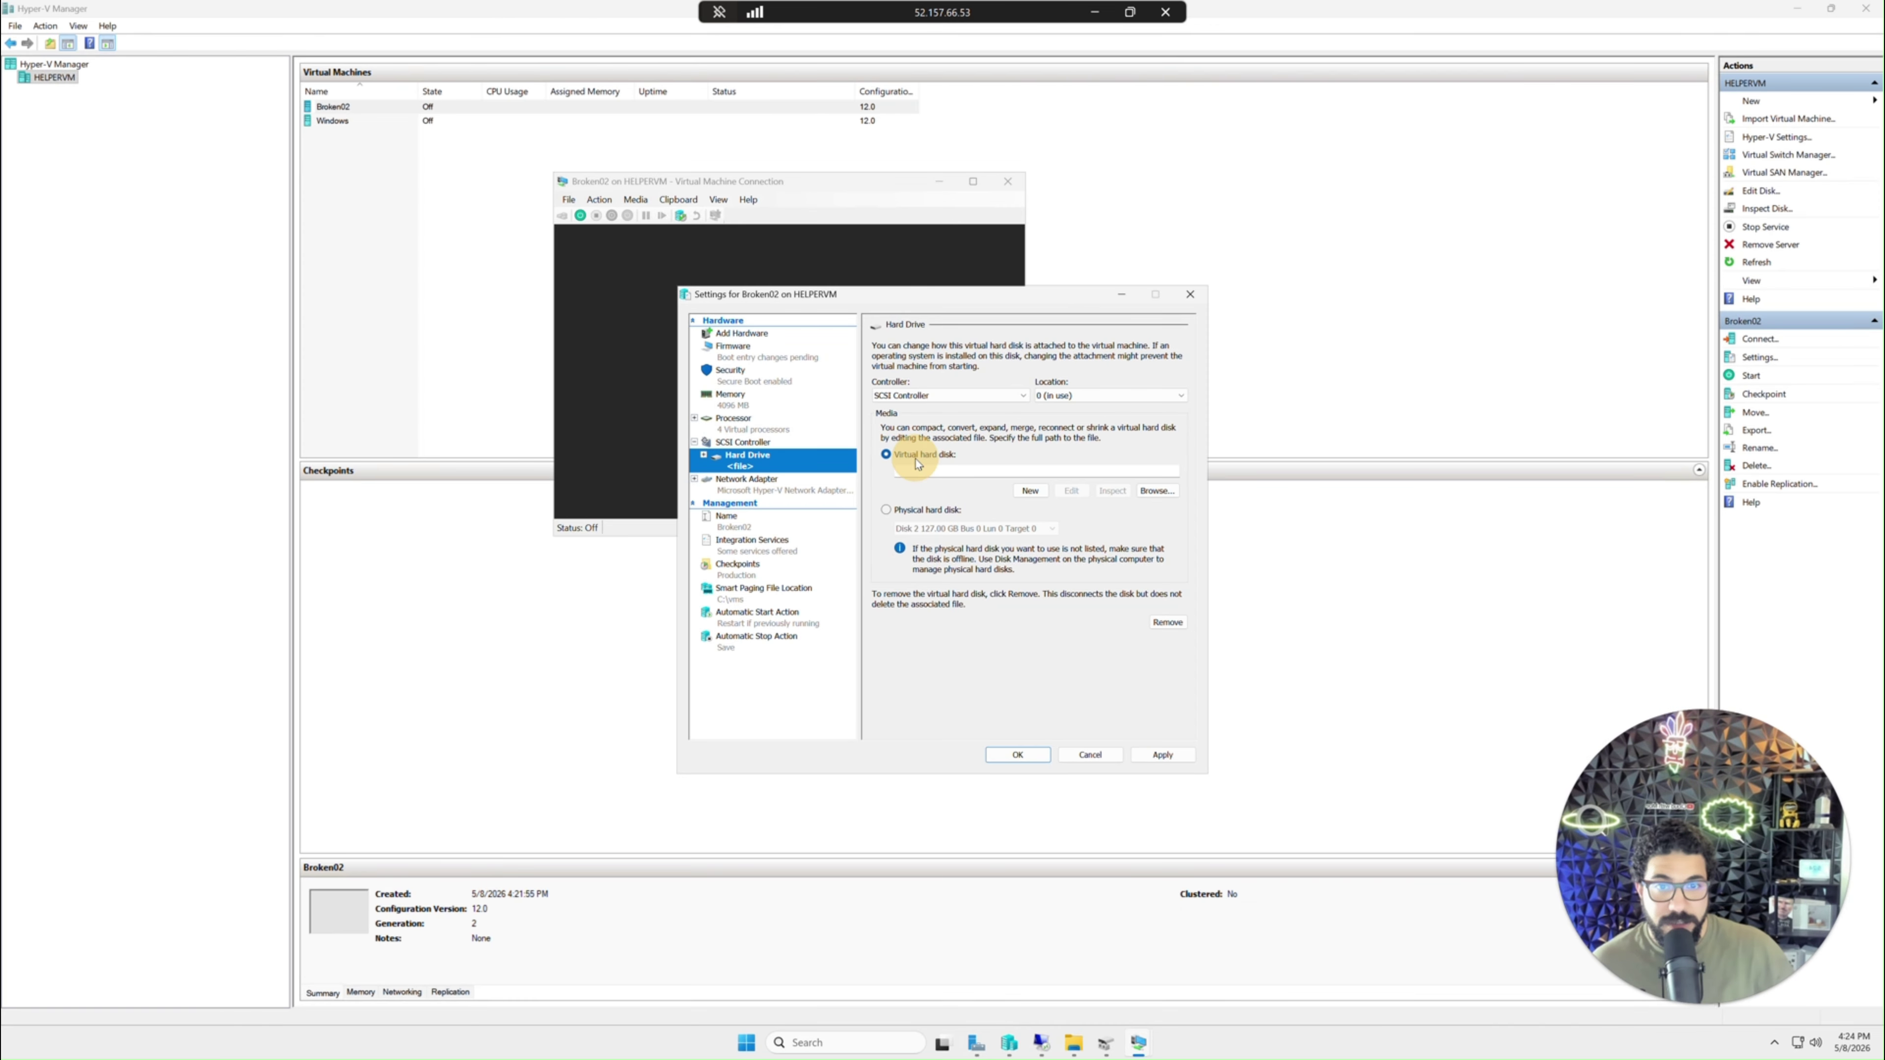
{"action": "left_click", "coordinate": [886, 510]}
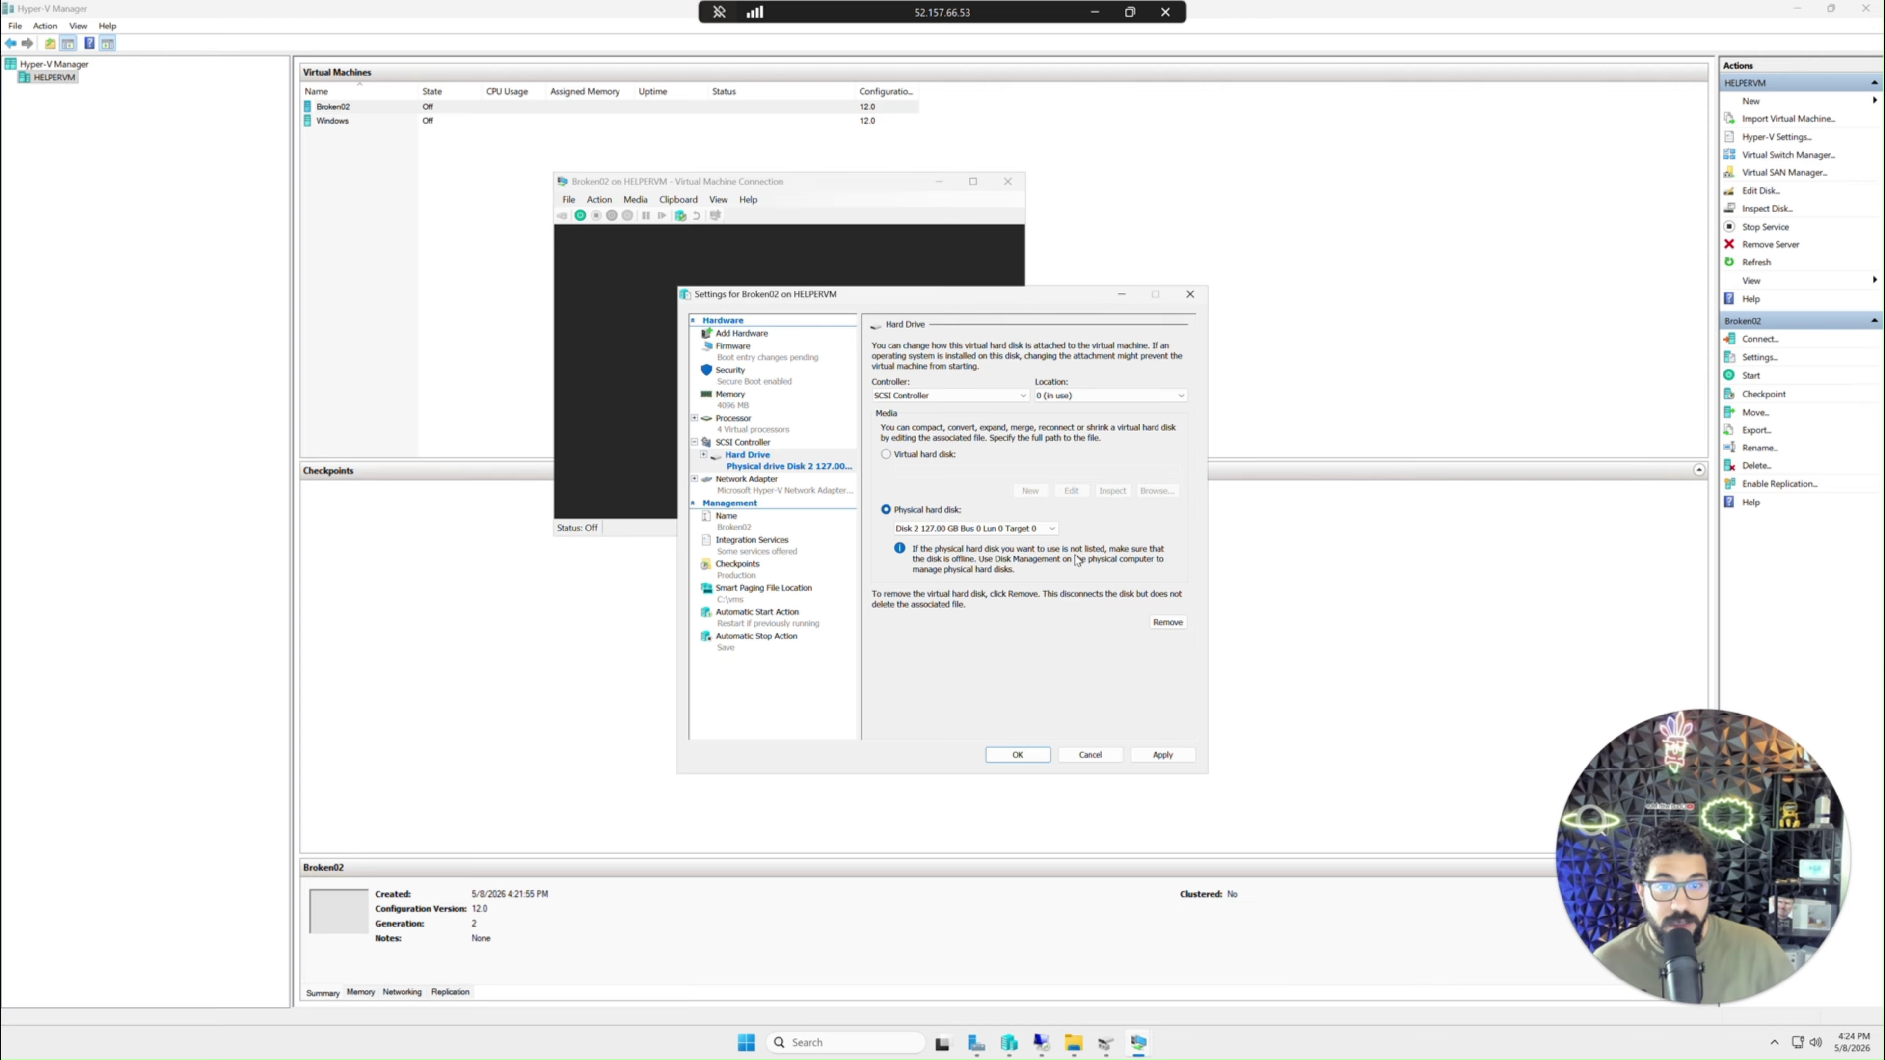
{"action": "left_click", "coordinate": [1179, 755]}
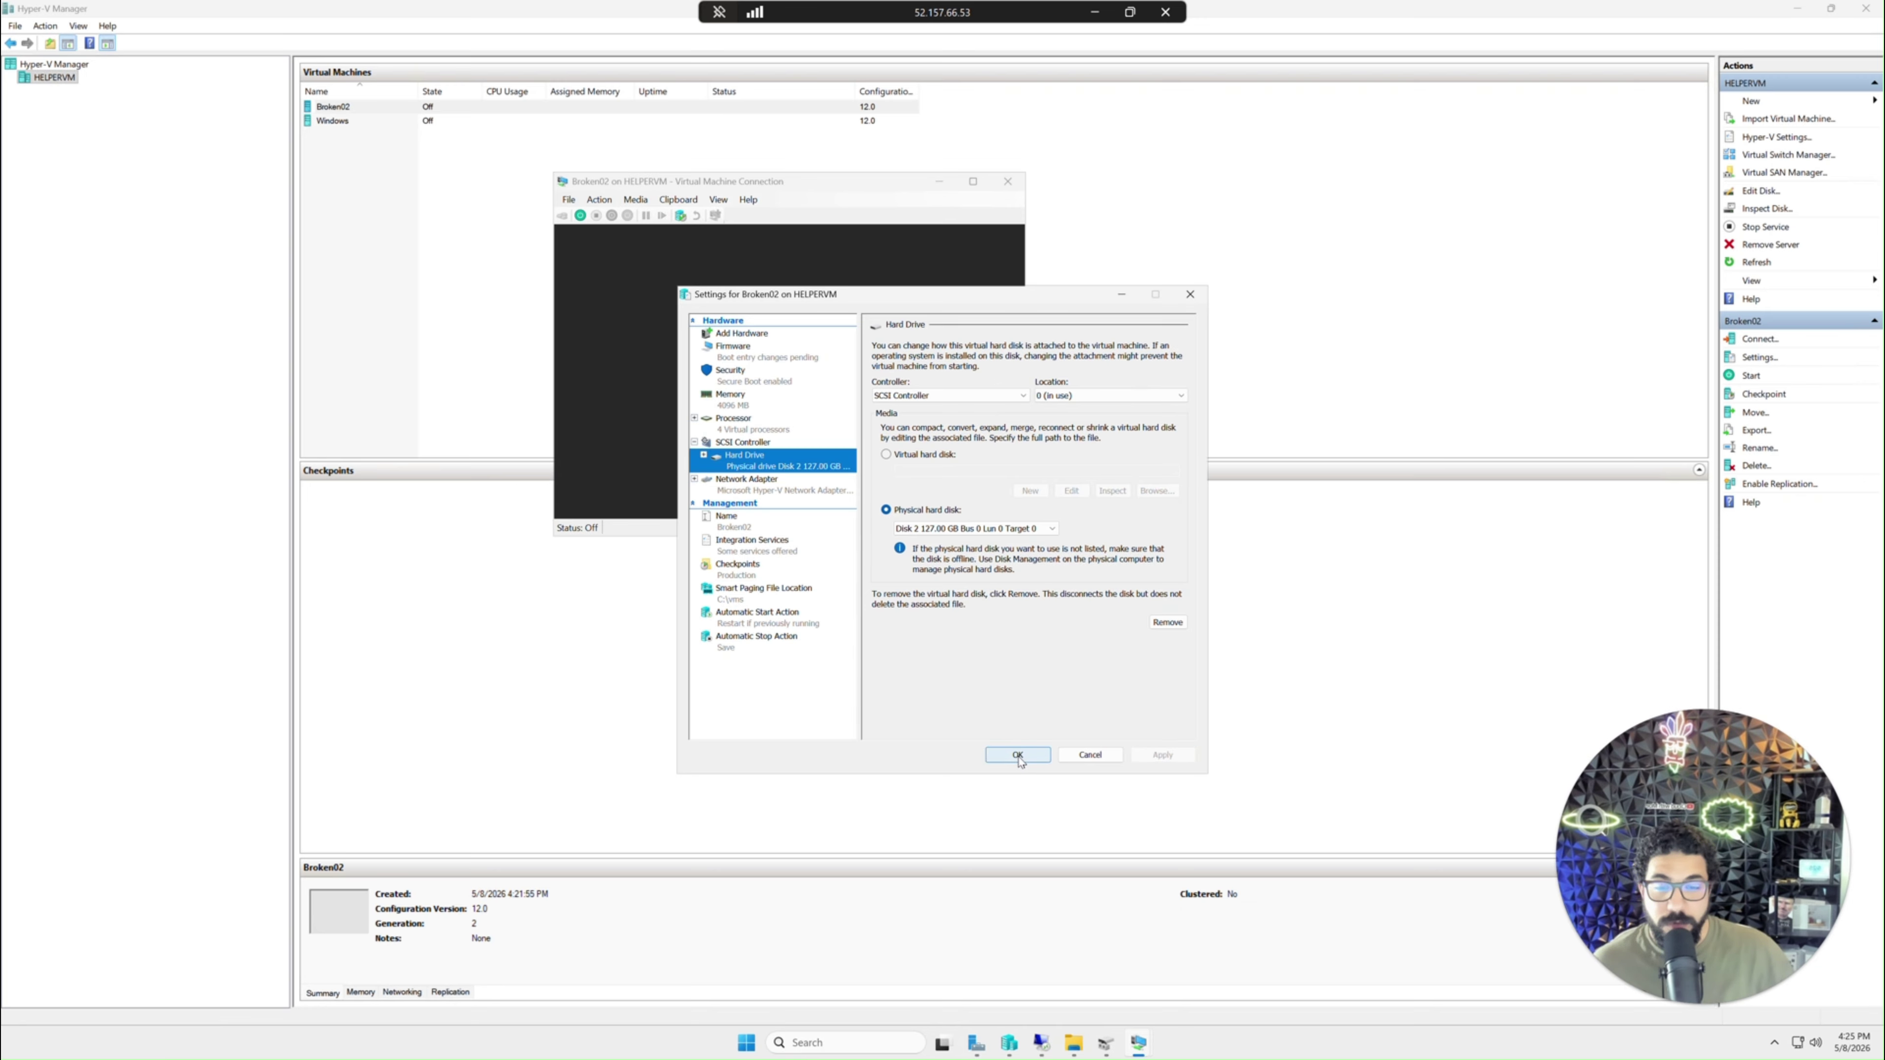
{"action": "left_click", "coordinate": [1018, 754]}
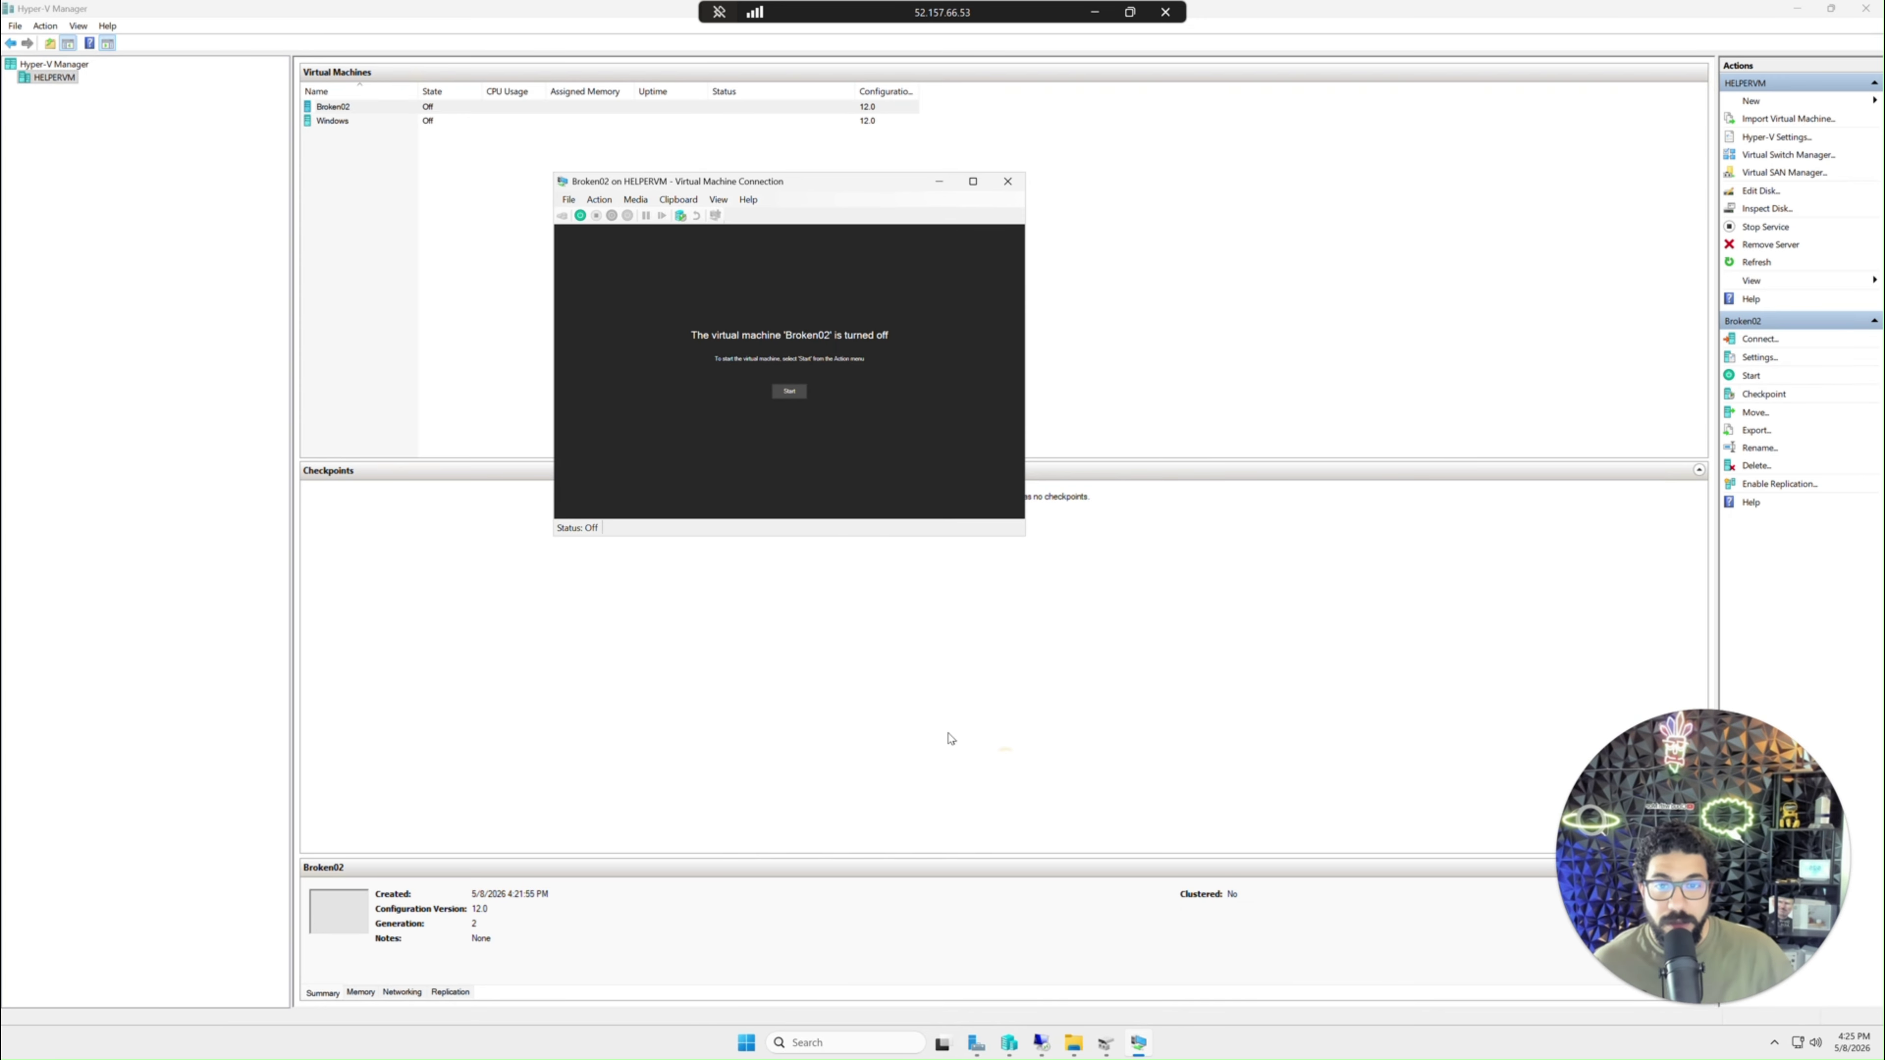
- Try to boot Broken02 with the physical disk attached, and turn the virtual machine off
{"action": "left_click", "coordinate": [580, 215]}
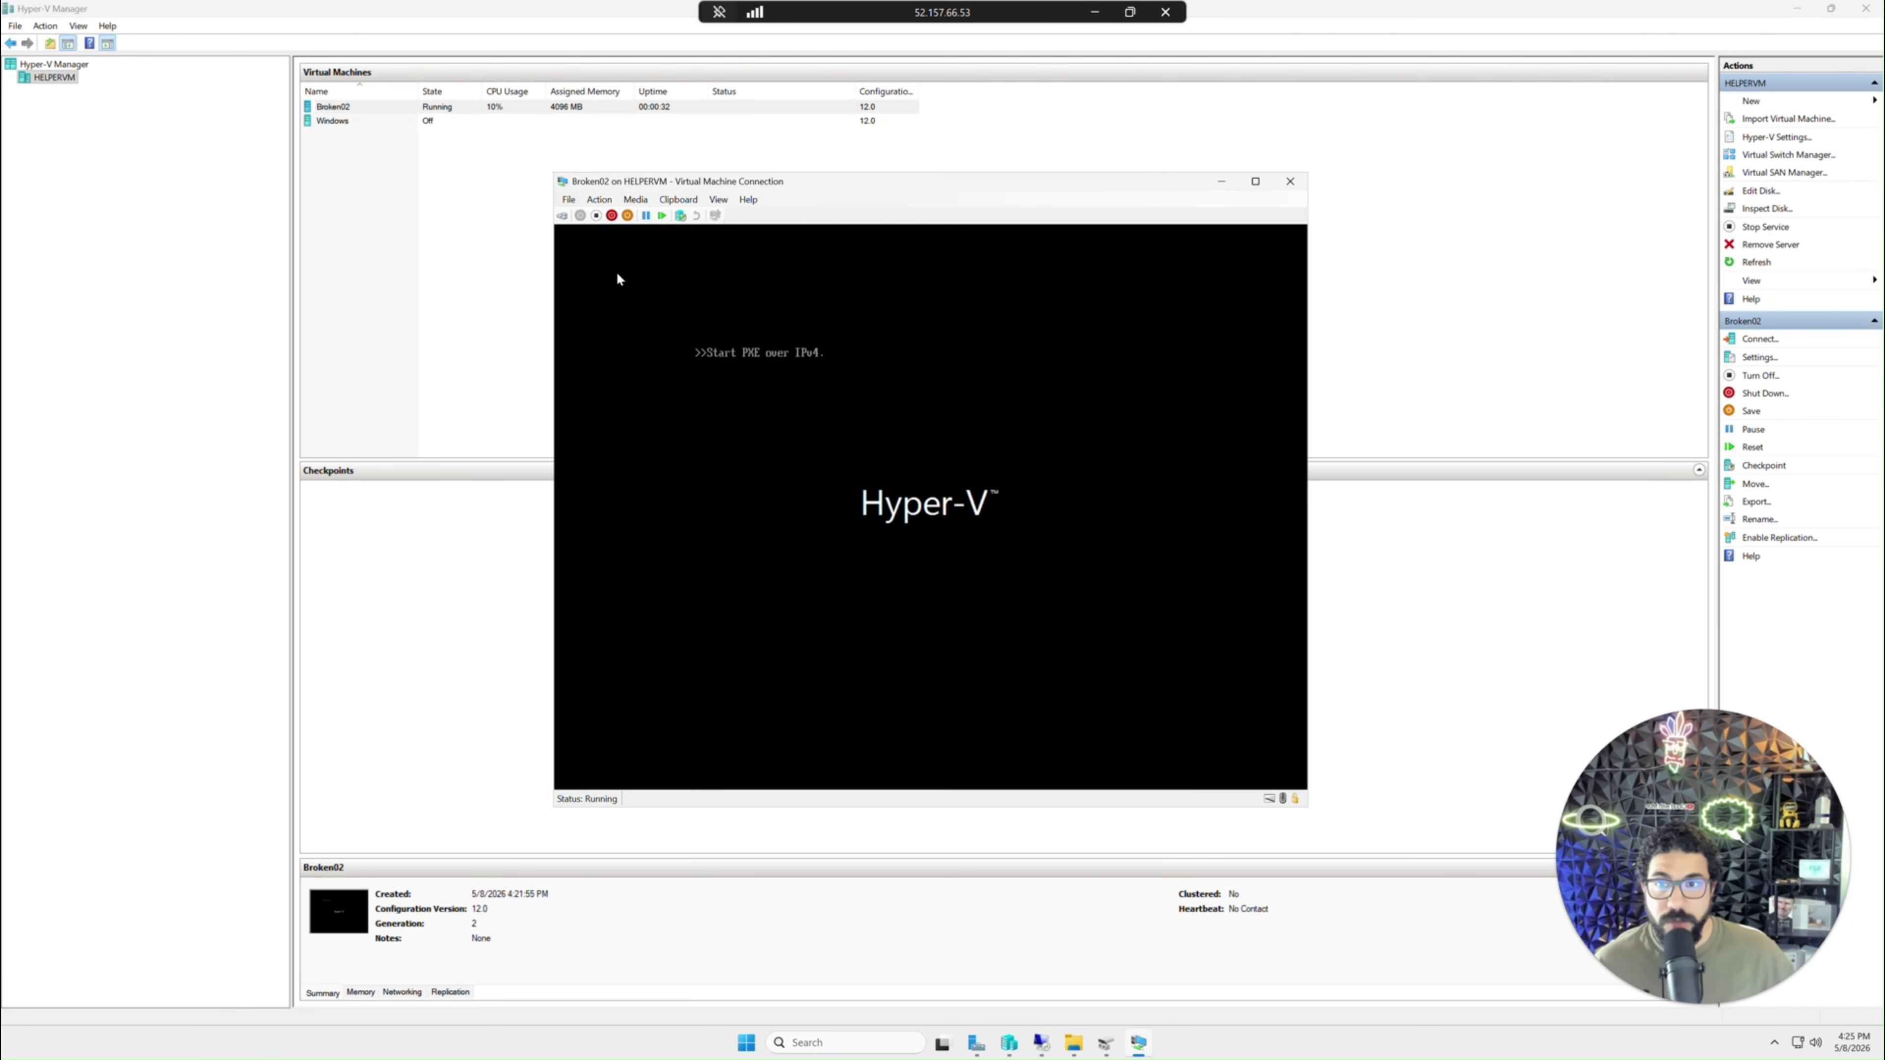
{"action": "left_click", "coordinate": [596, 216]}
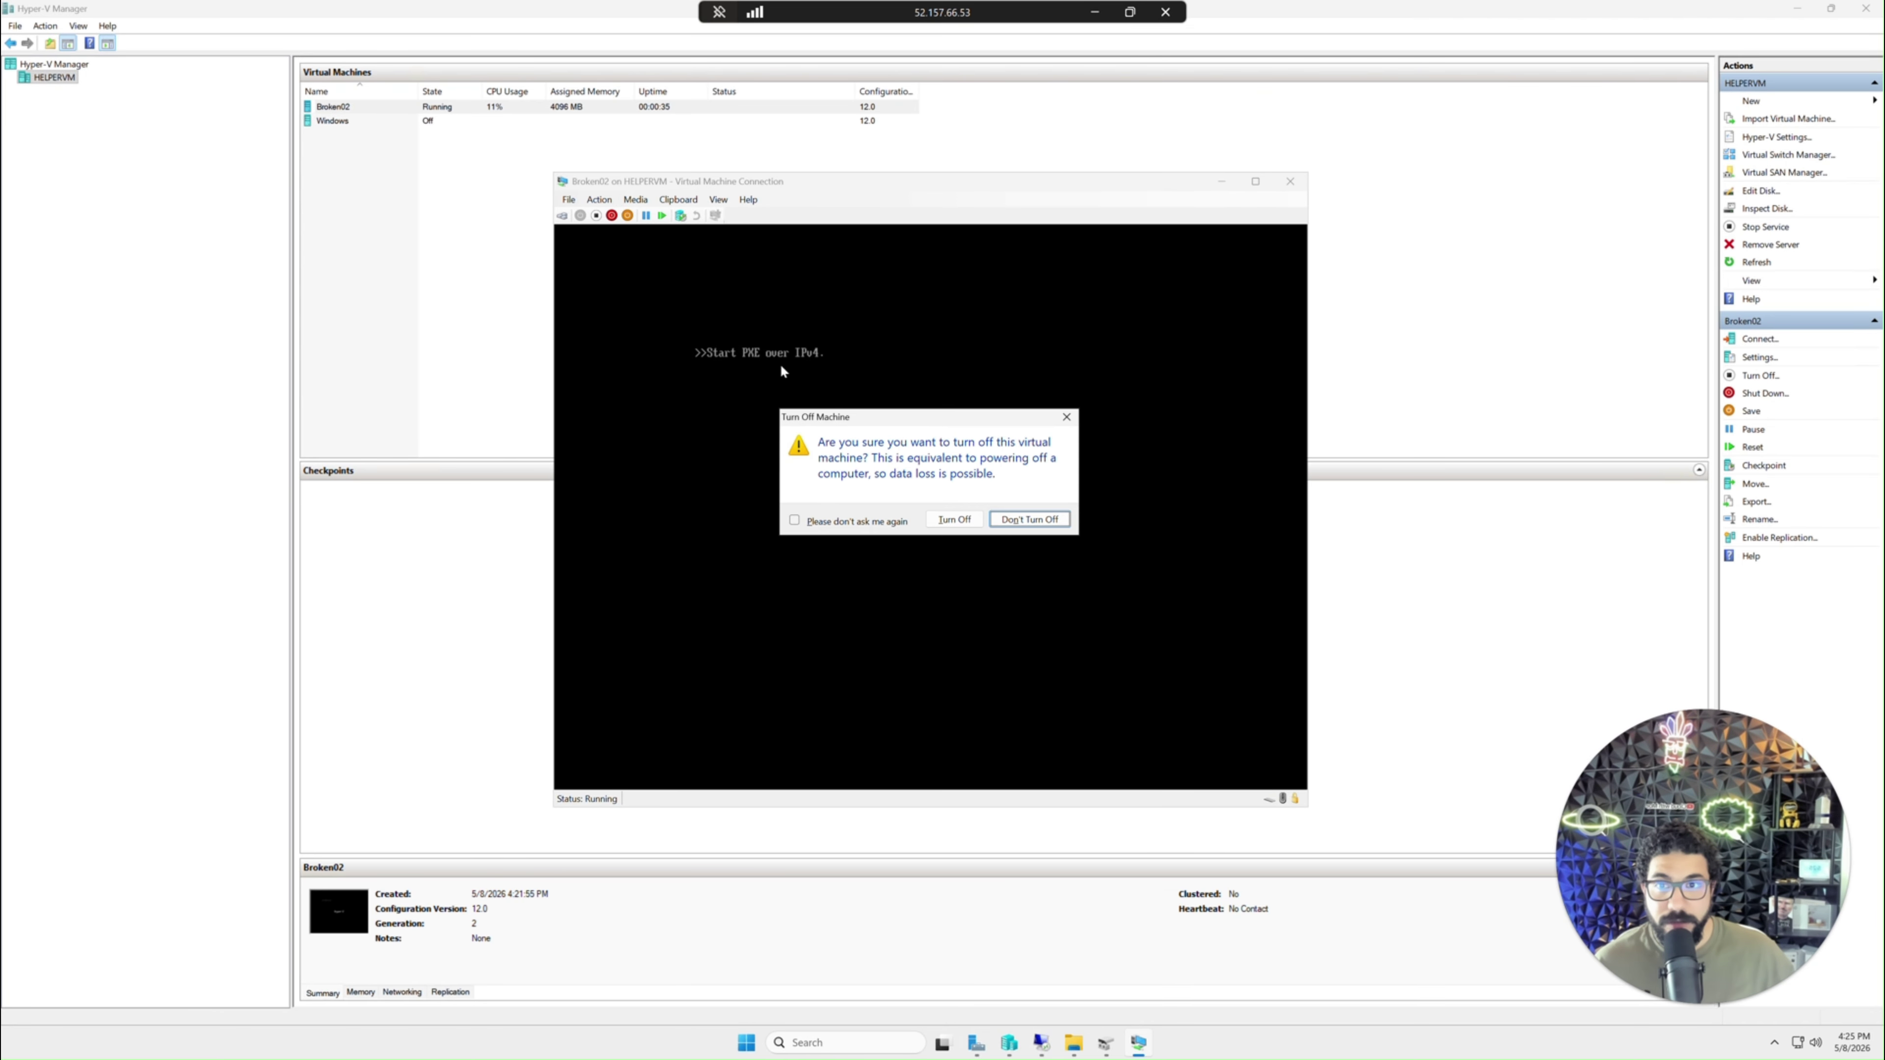
{"action": "left_click", "coordinate": [956, 520]}
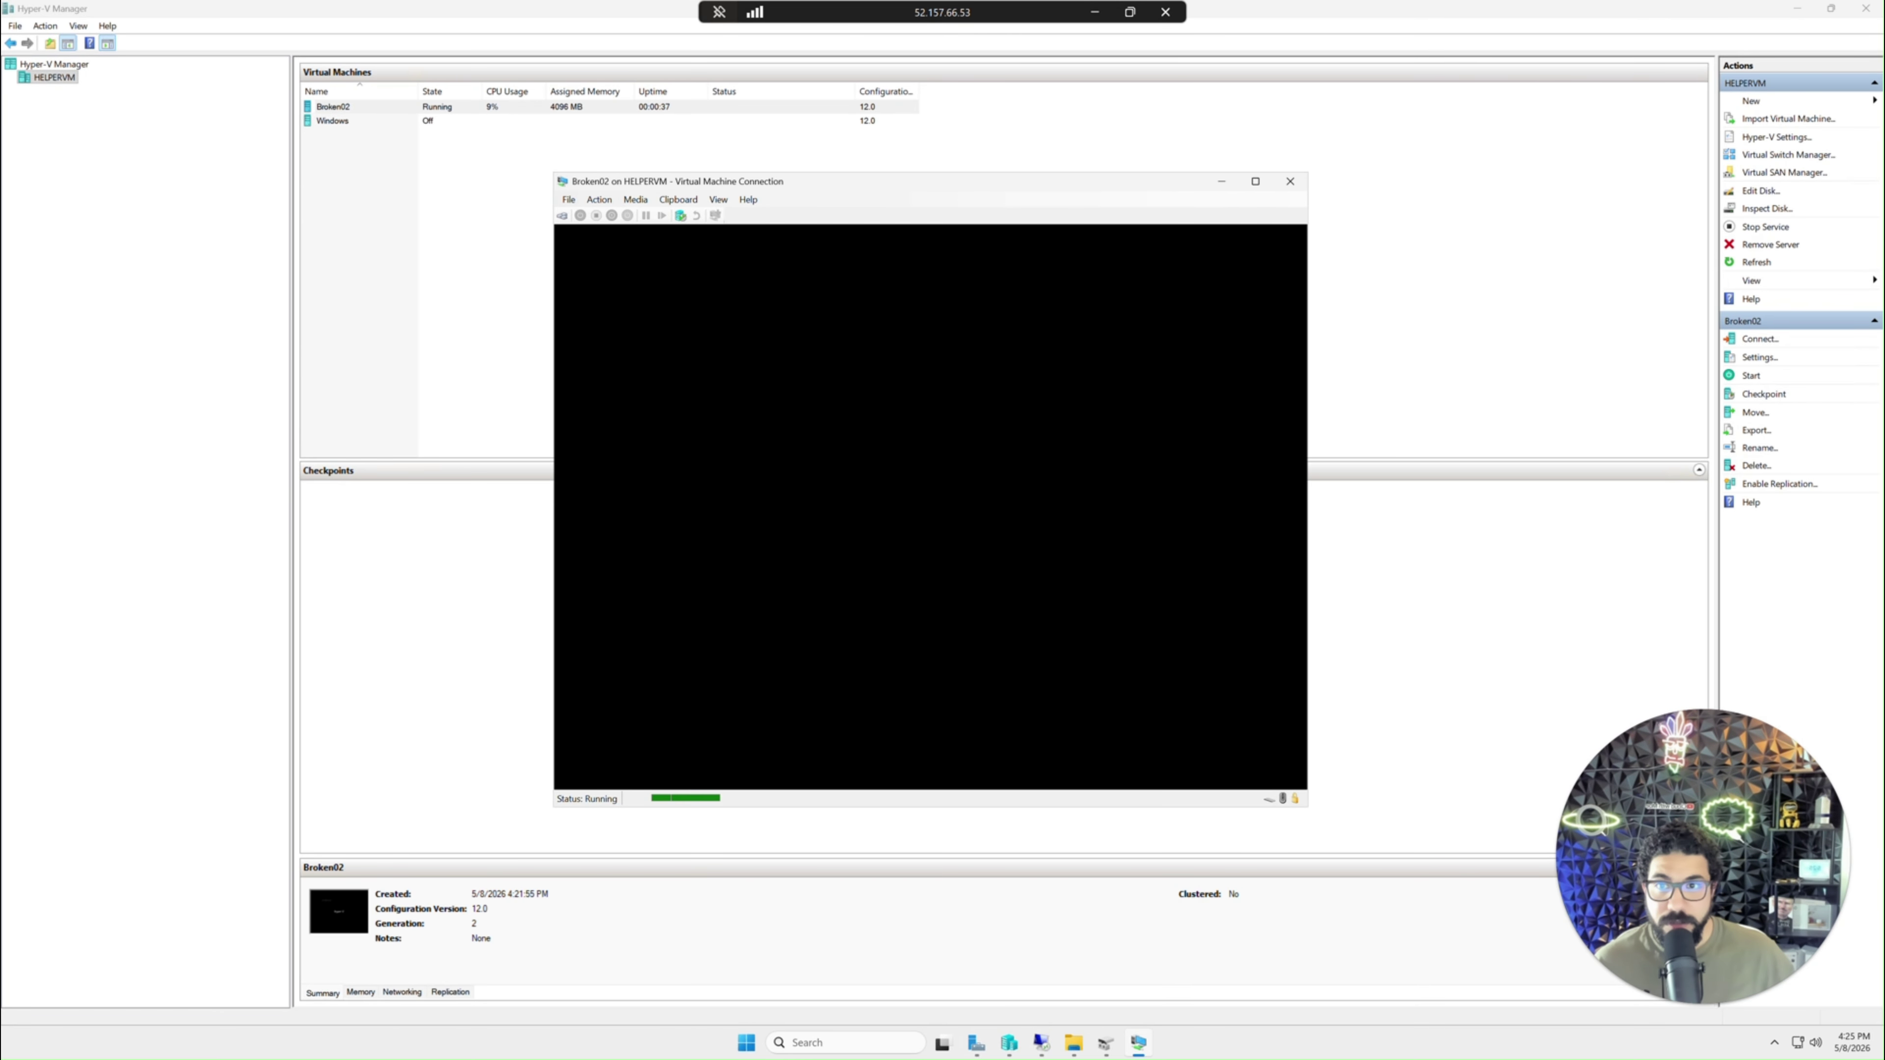
- Move the hard drive above the network adapter in Broken02's firmware boot order, and start the virtual machine
{"action": "left_click", "coordinate": [568, 199]}
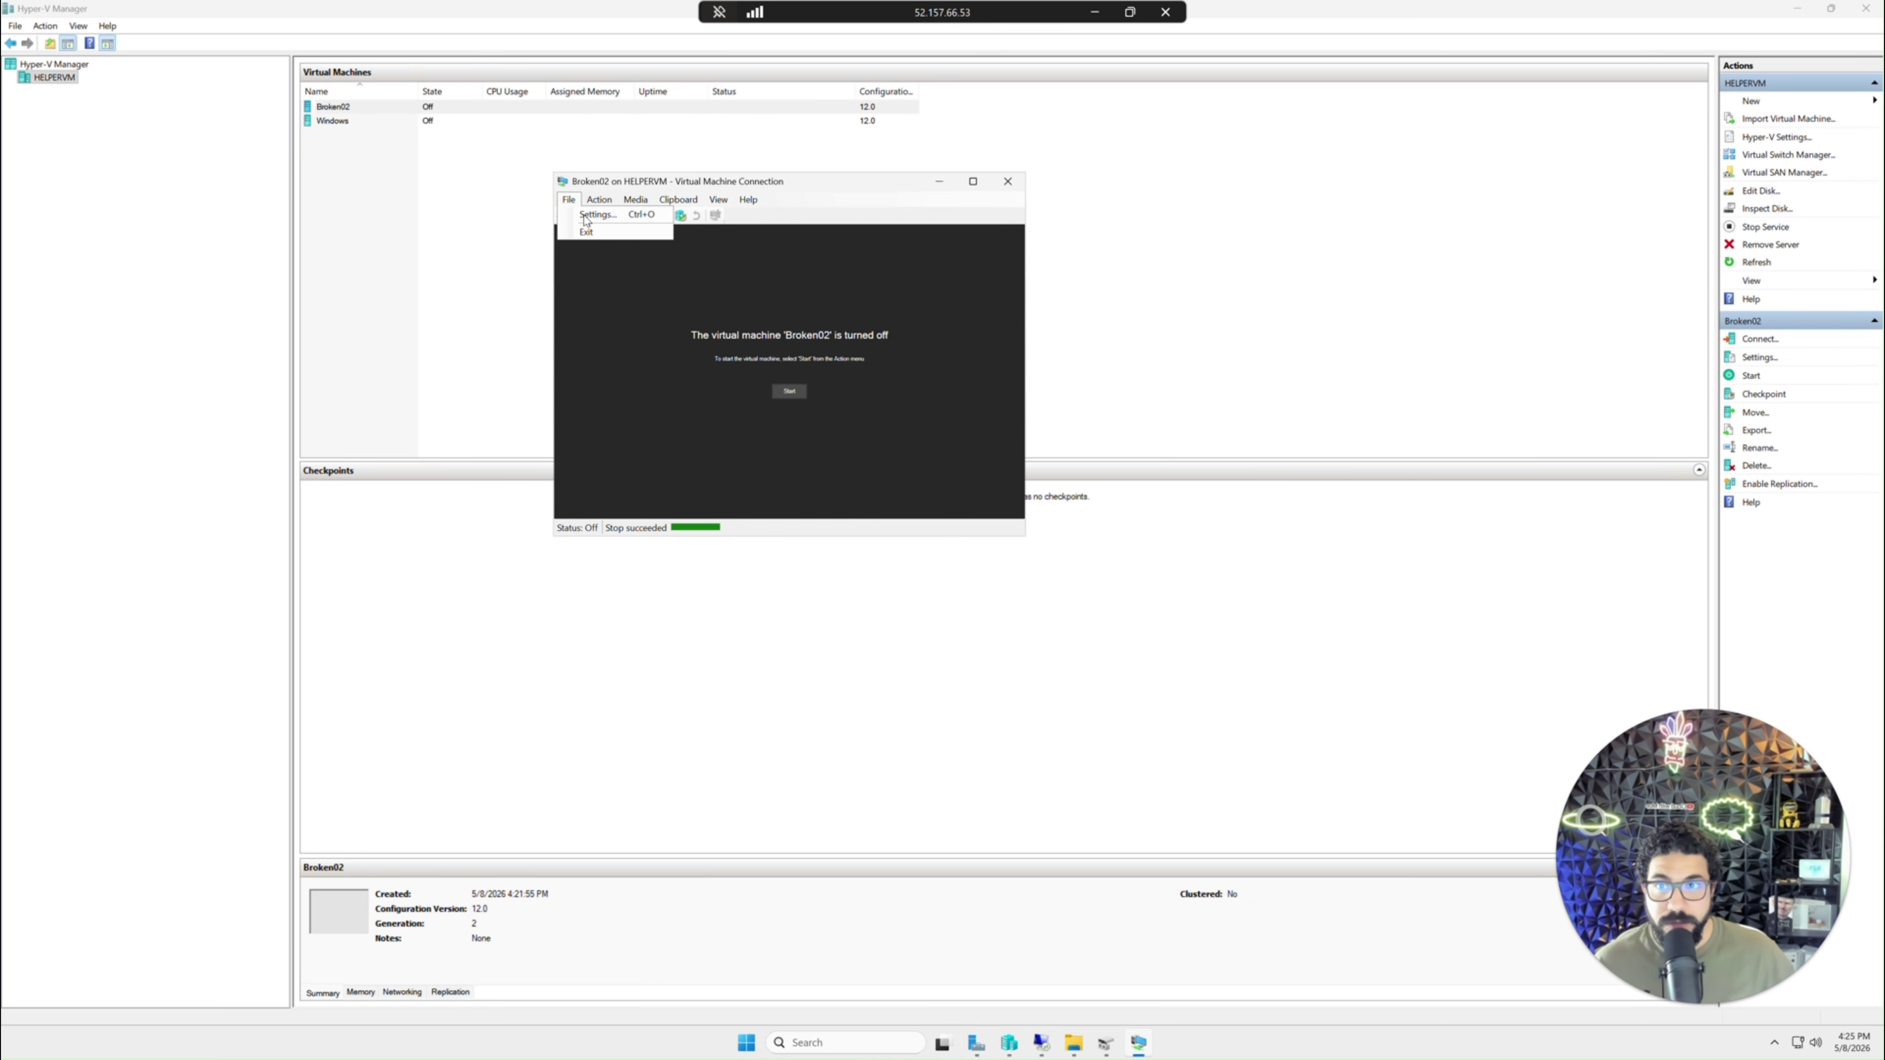
{"action": "left_click", "coordinate": [586, 220]}
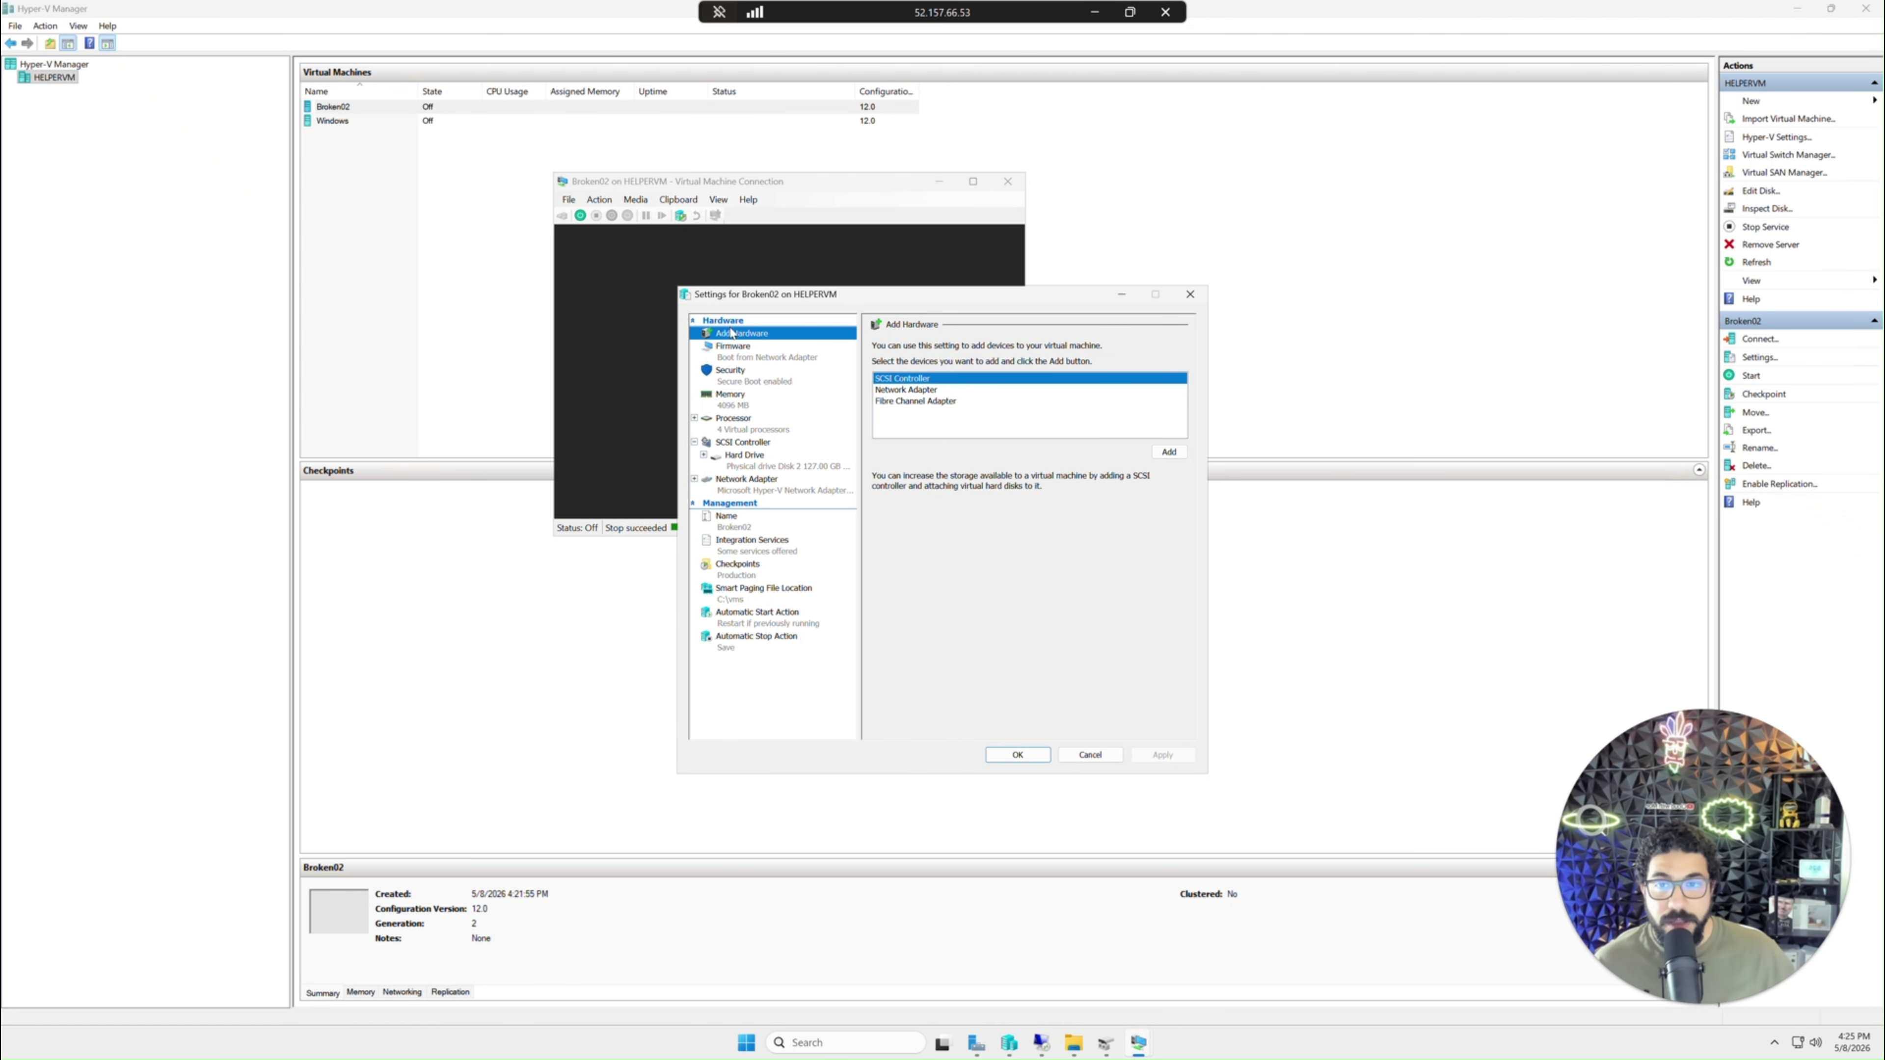
{"action": "left_click", "coordinate": [727, 359]}
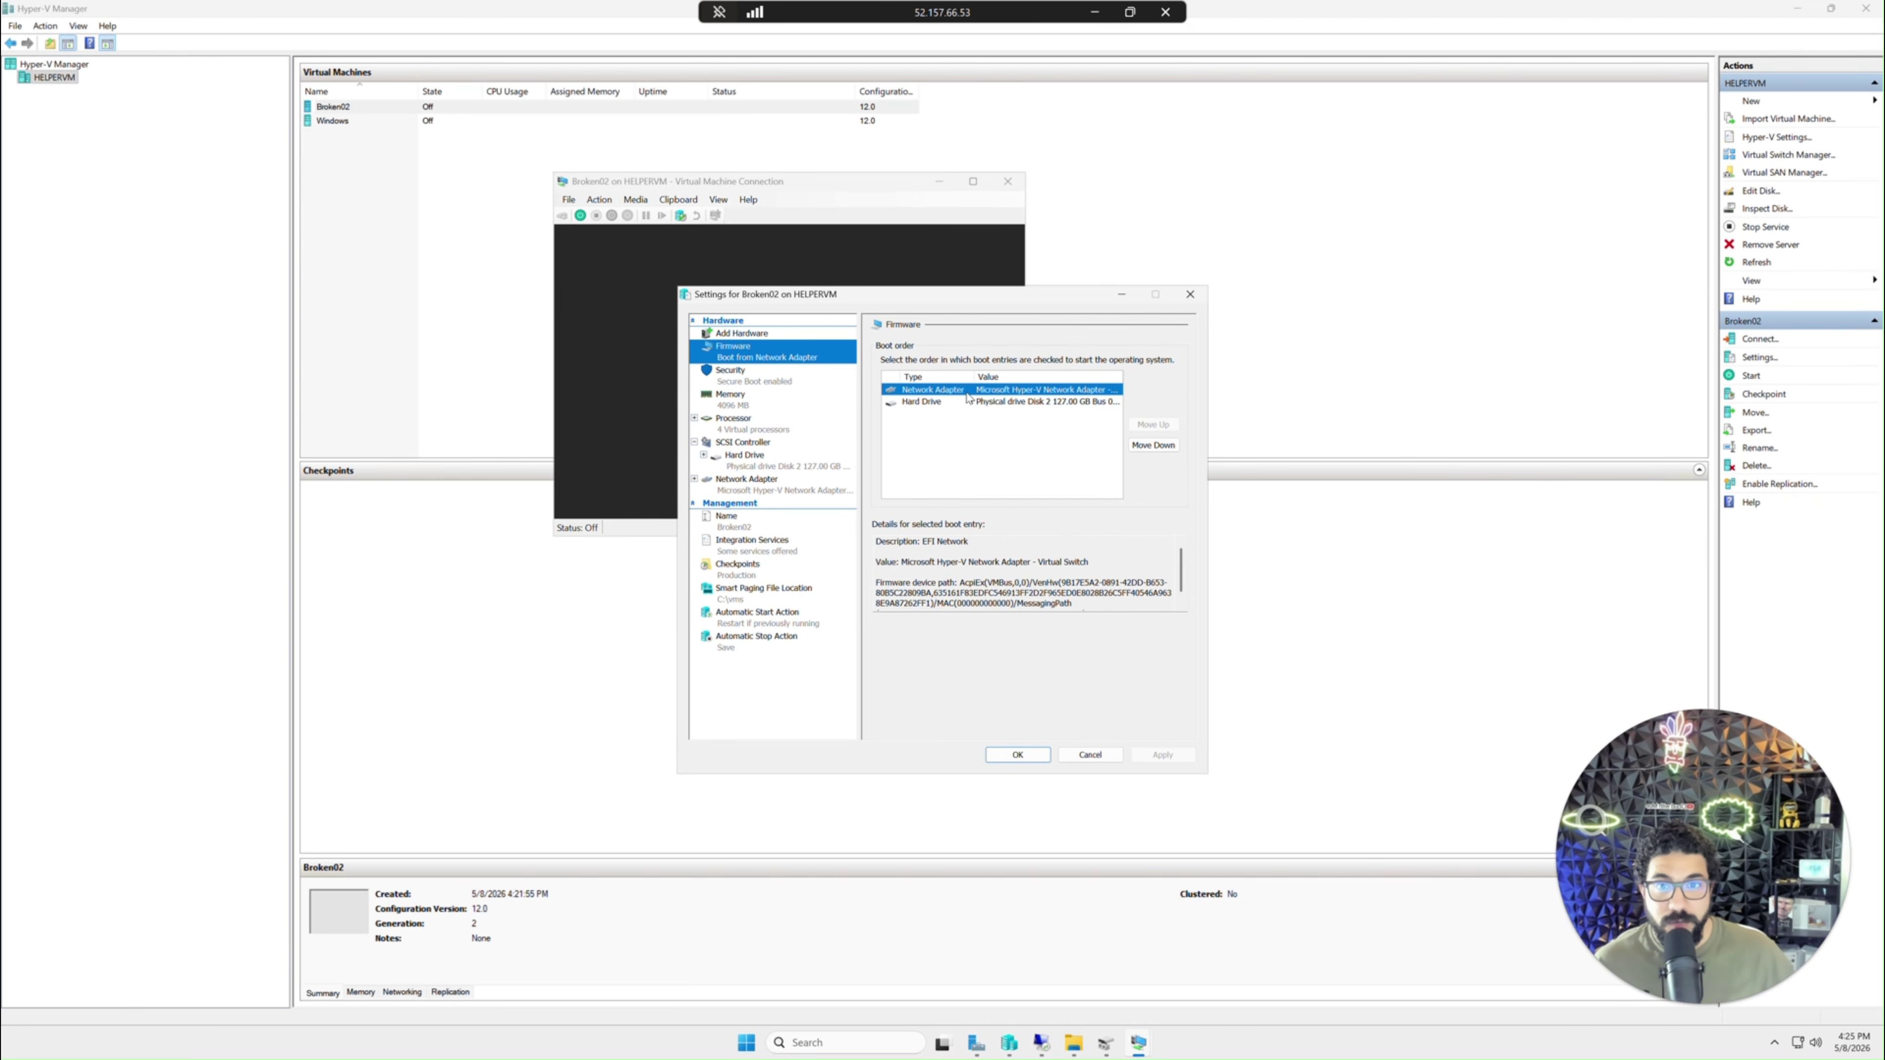
{"action": "left_click", "coordinate": [932, 402]}
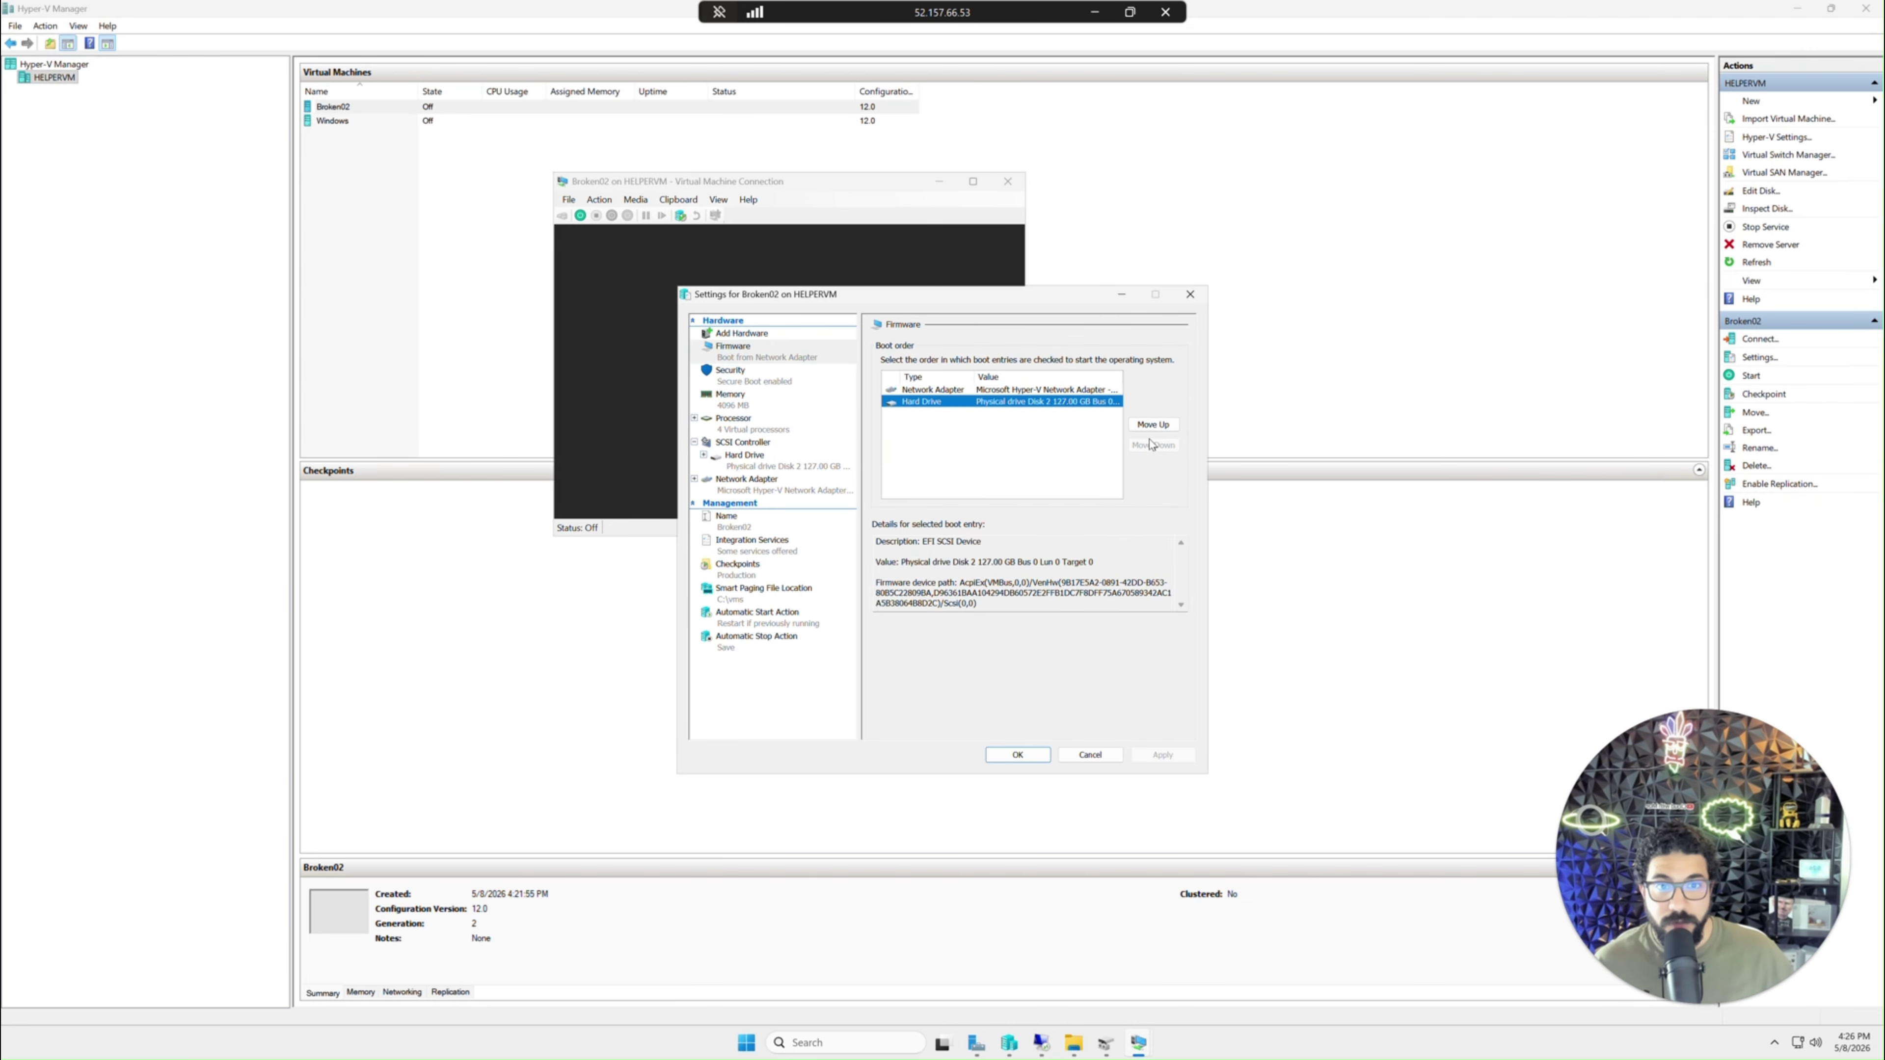
{"action": "left_click", "coordinate": [1152, 425]}
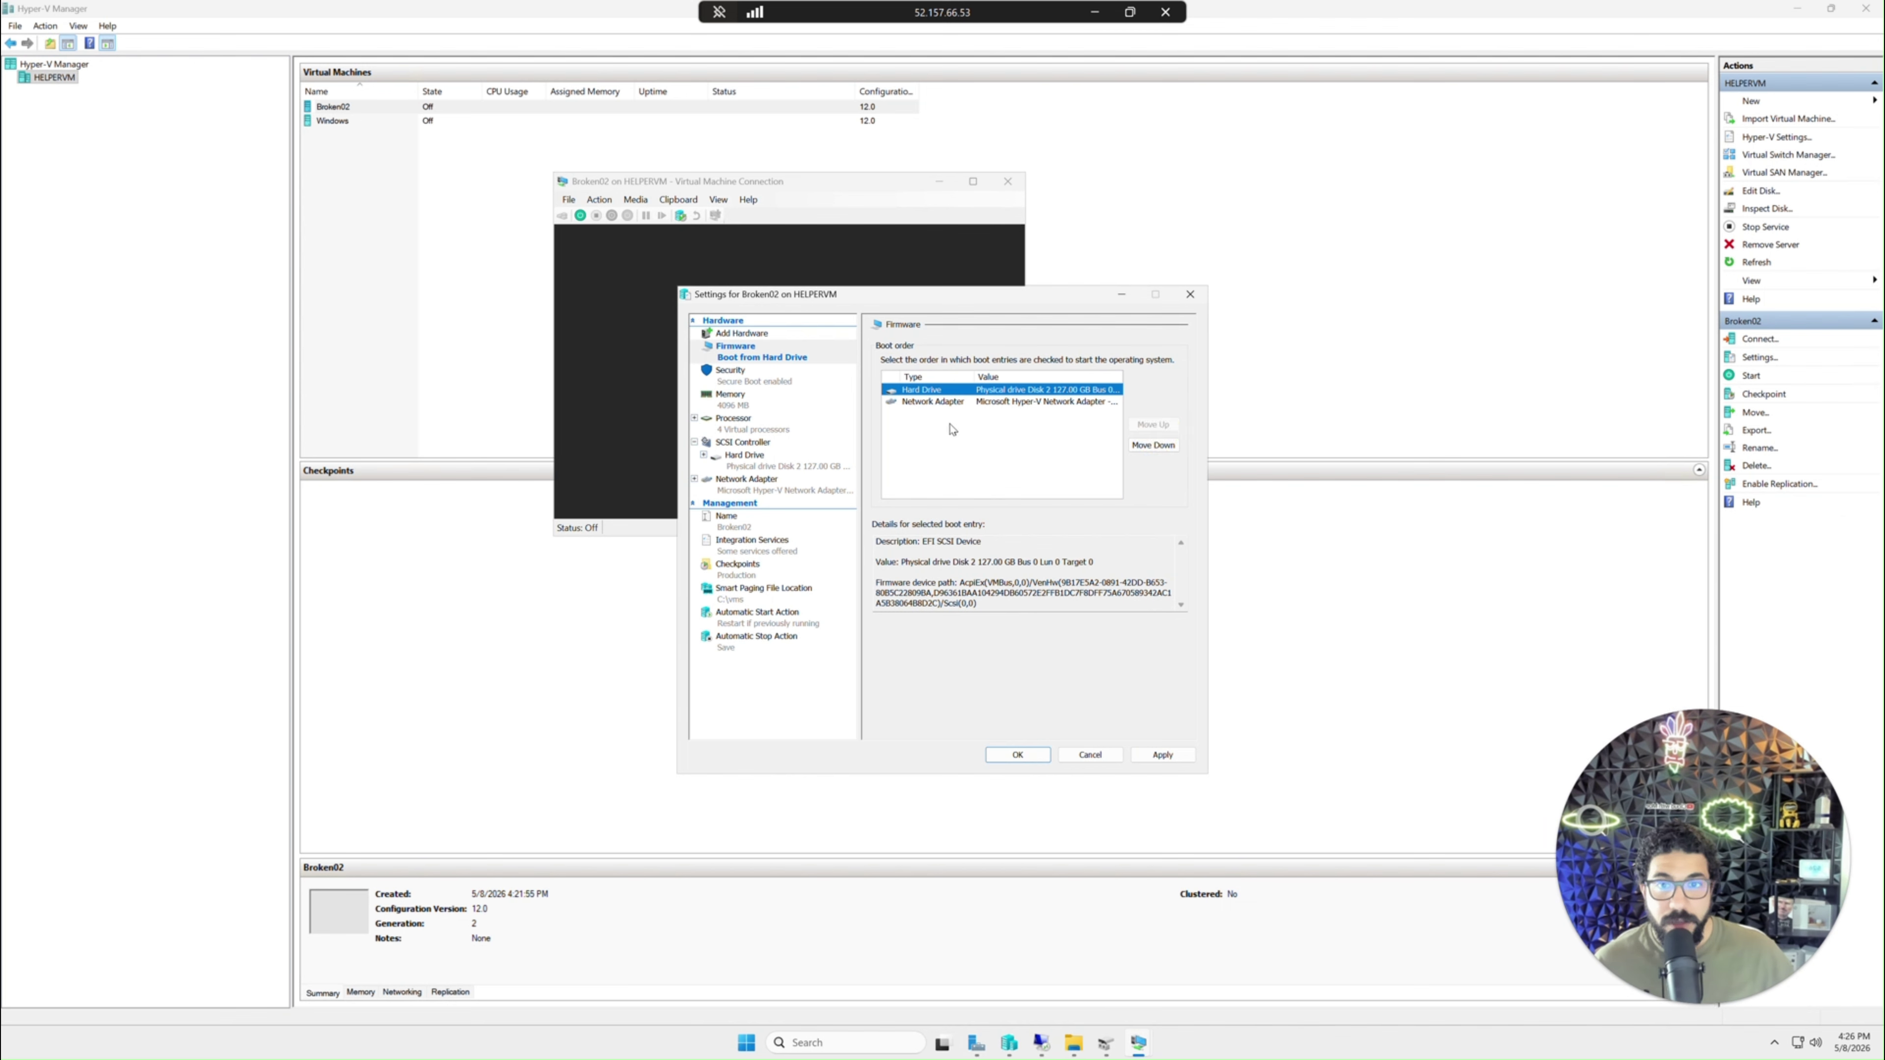
{"action": "left_click", "coordinate": [1160, 755]}
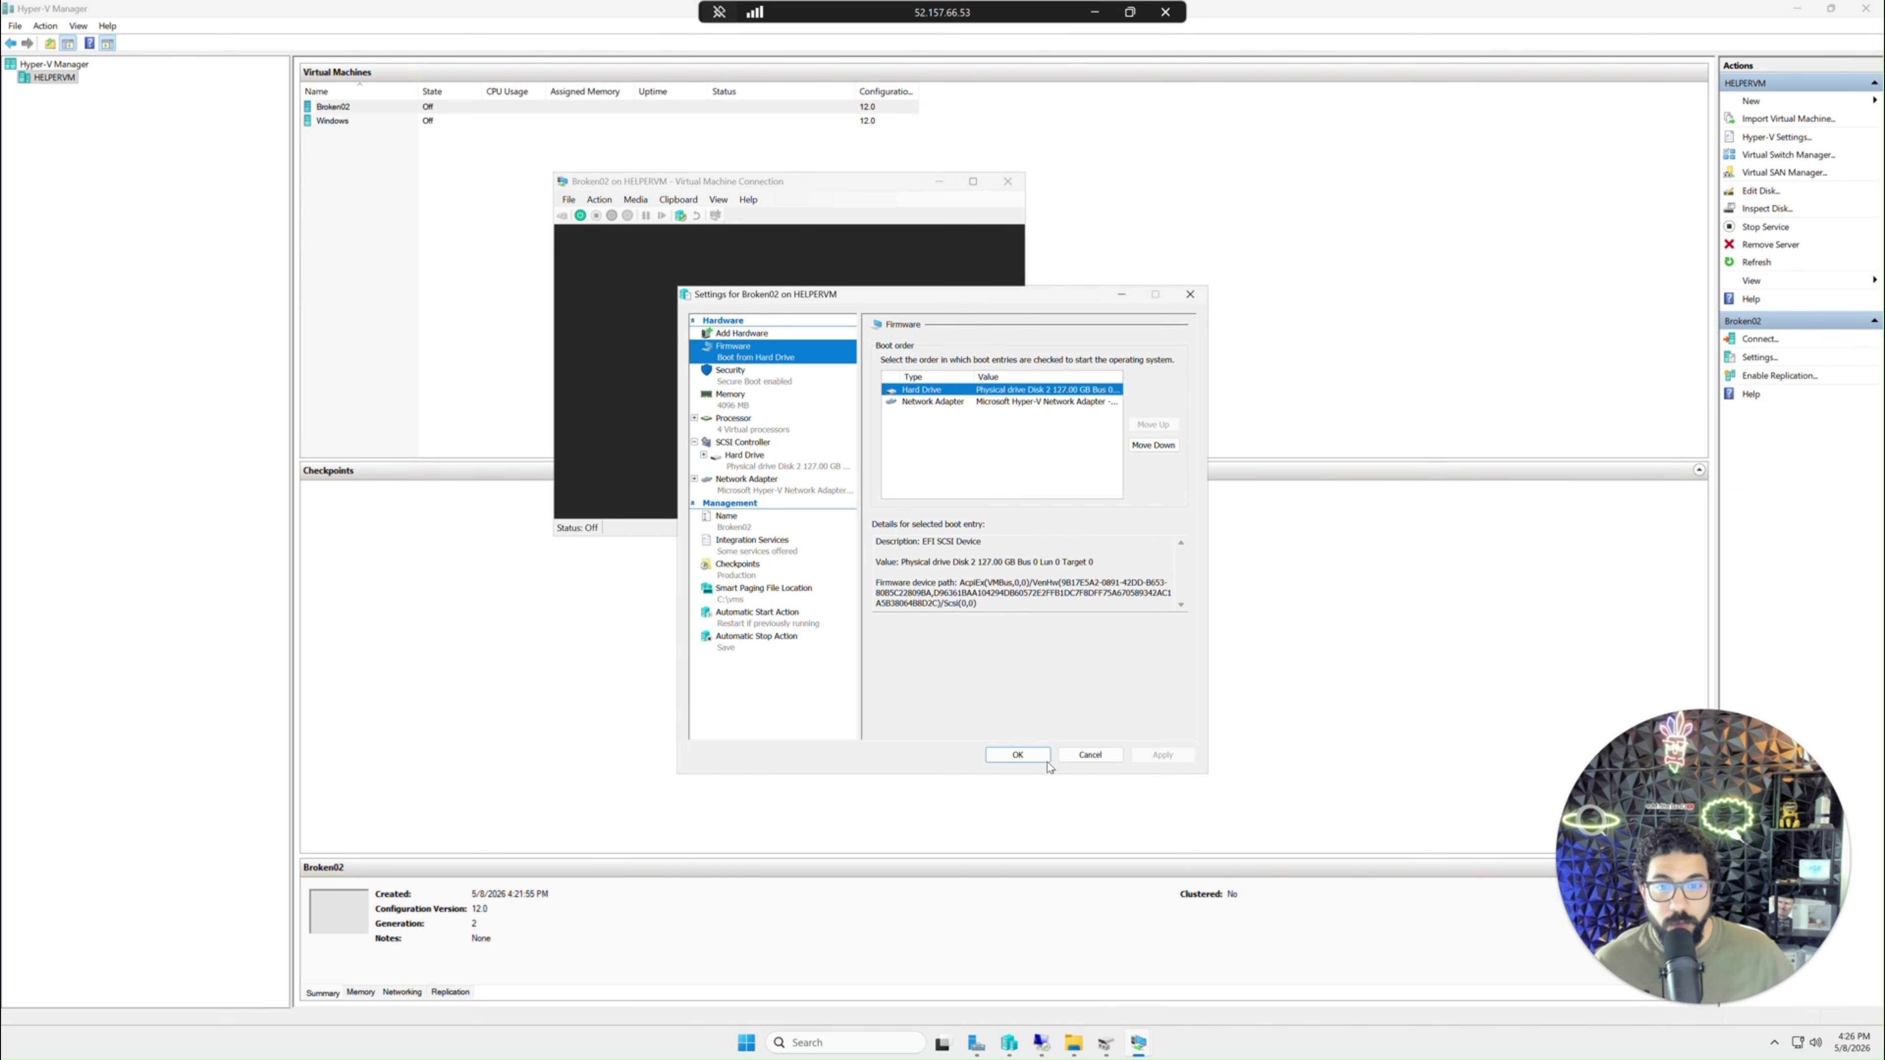
{"action": "left_click", "coordinate": [1018, 755]}
{"action": "left_click", "coordinate": [580, 216]}
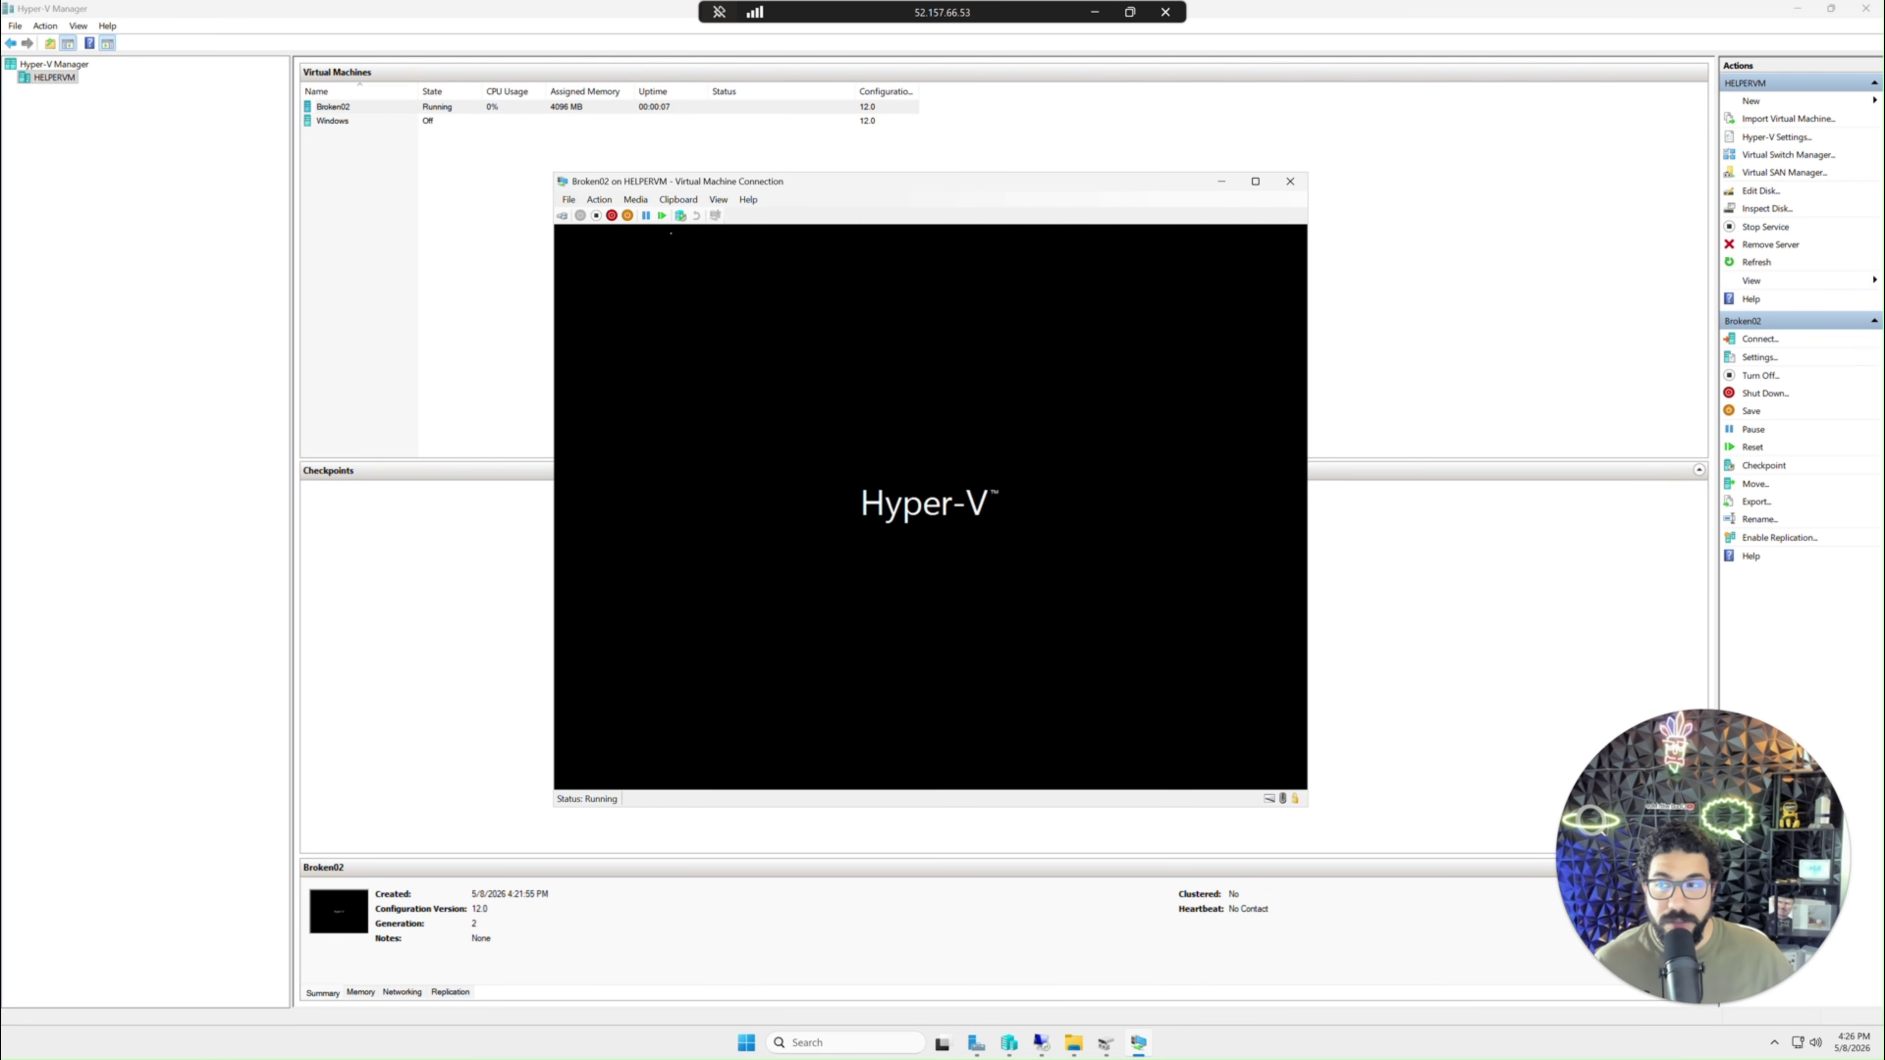
{"action": "left_click_drag", "start_coordinate": [649, 189], "coordinate": [610, 126]}
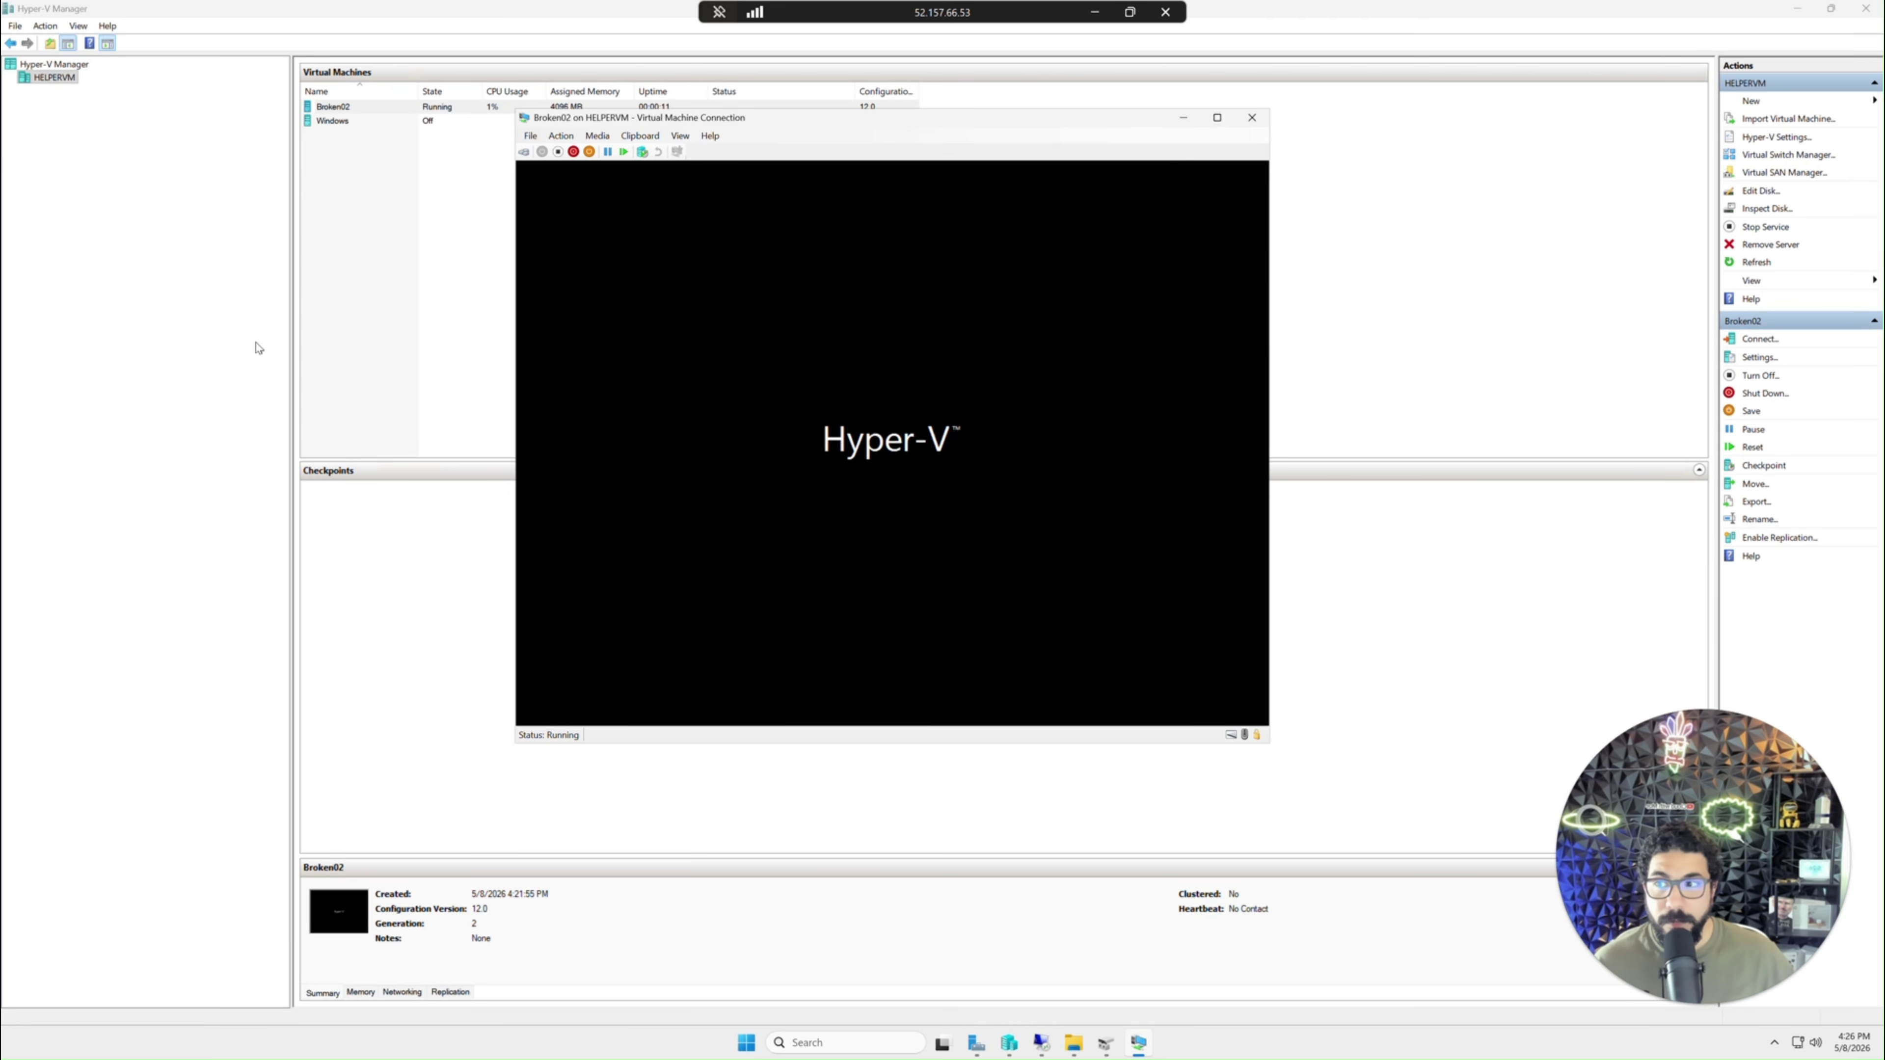
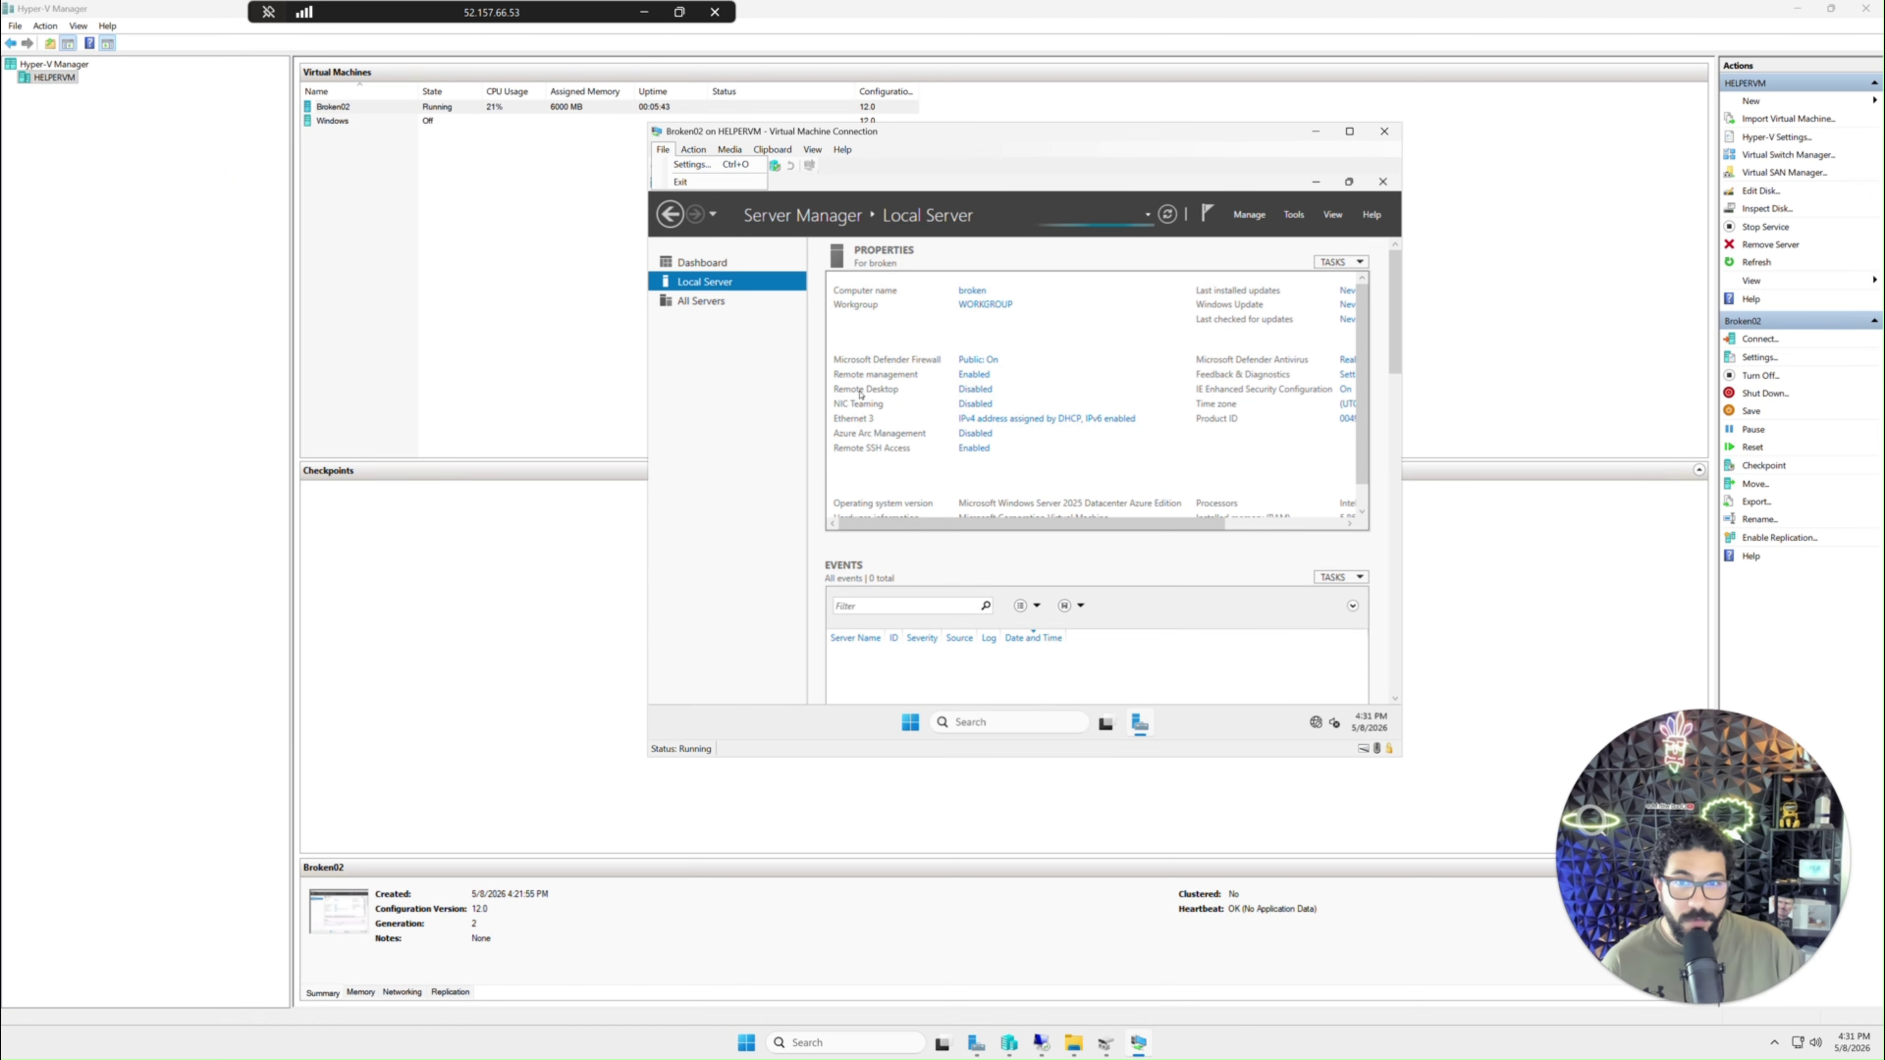
- Examine the Remote Desktop status among helpervm's Local Server properties in Server Manager, and minimize the window
{"action": "left_click", "coordinate": [977, 1042]}
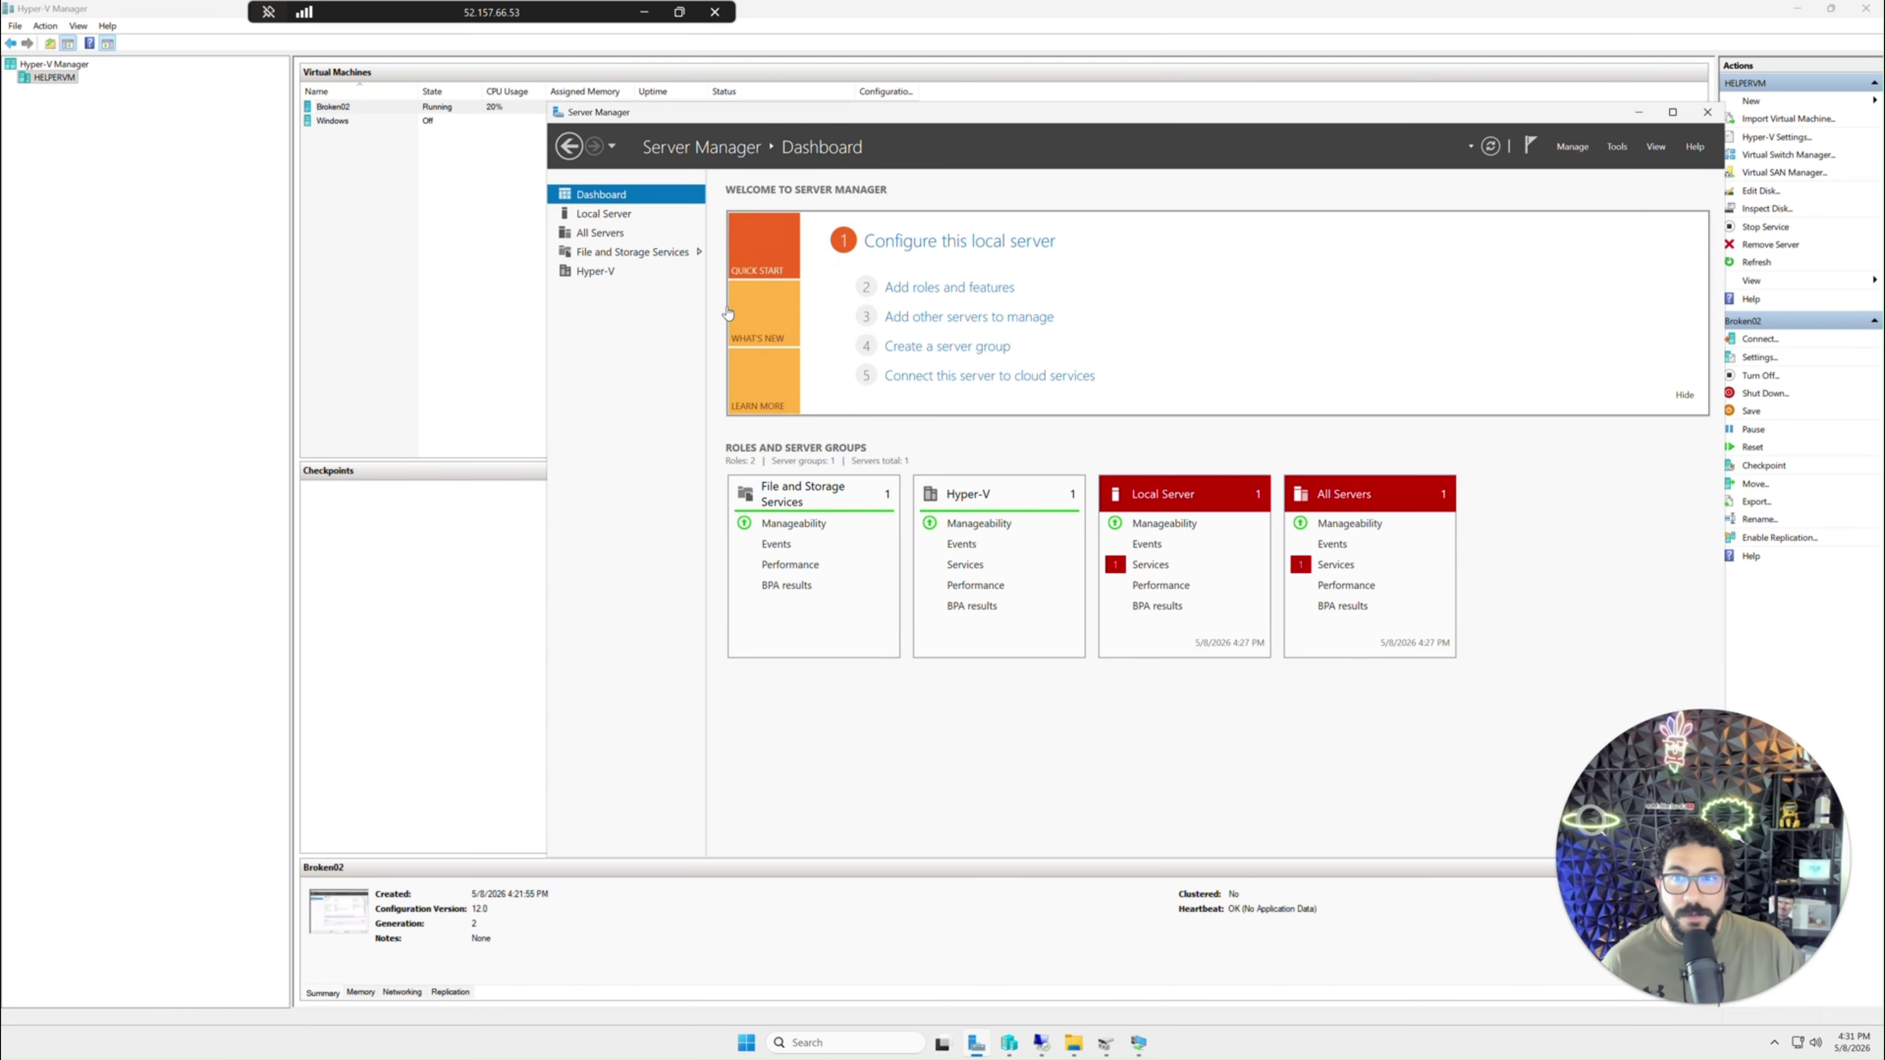
{"action": "left_click_drag", "start_coordinate": [667, 124], "coordinate": [542, 133]}
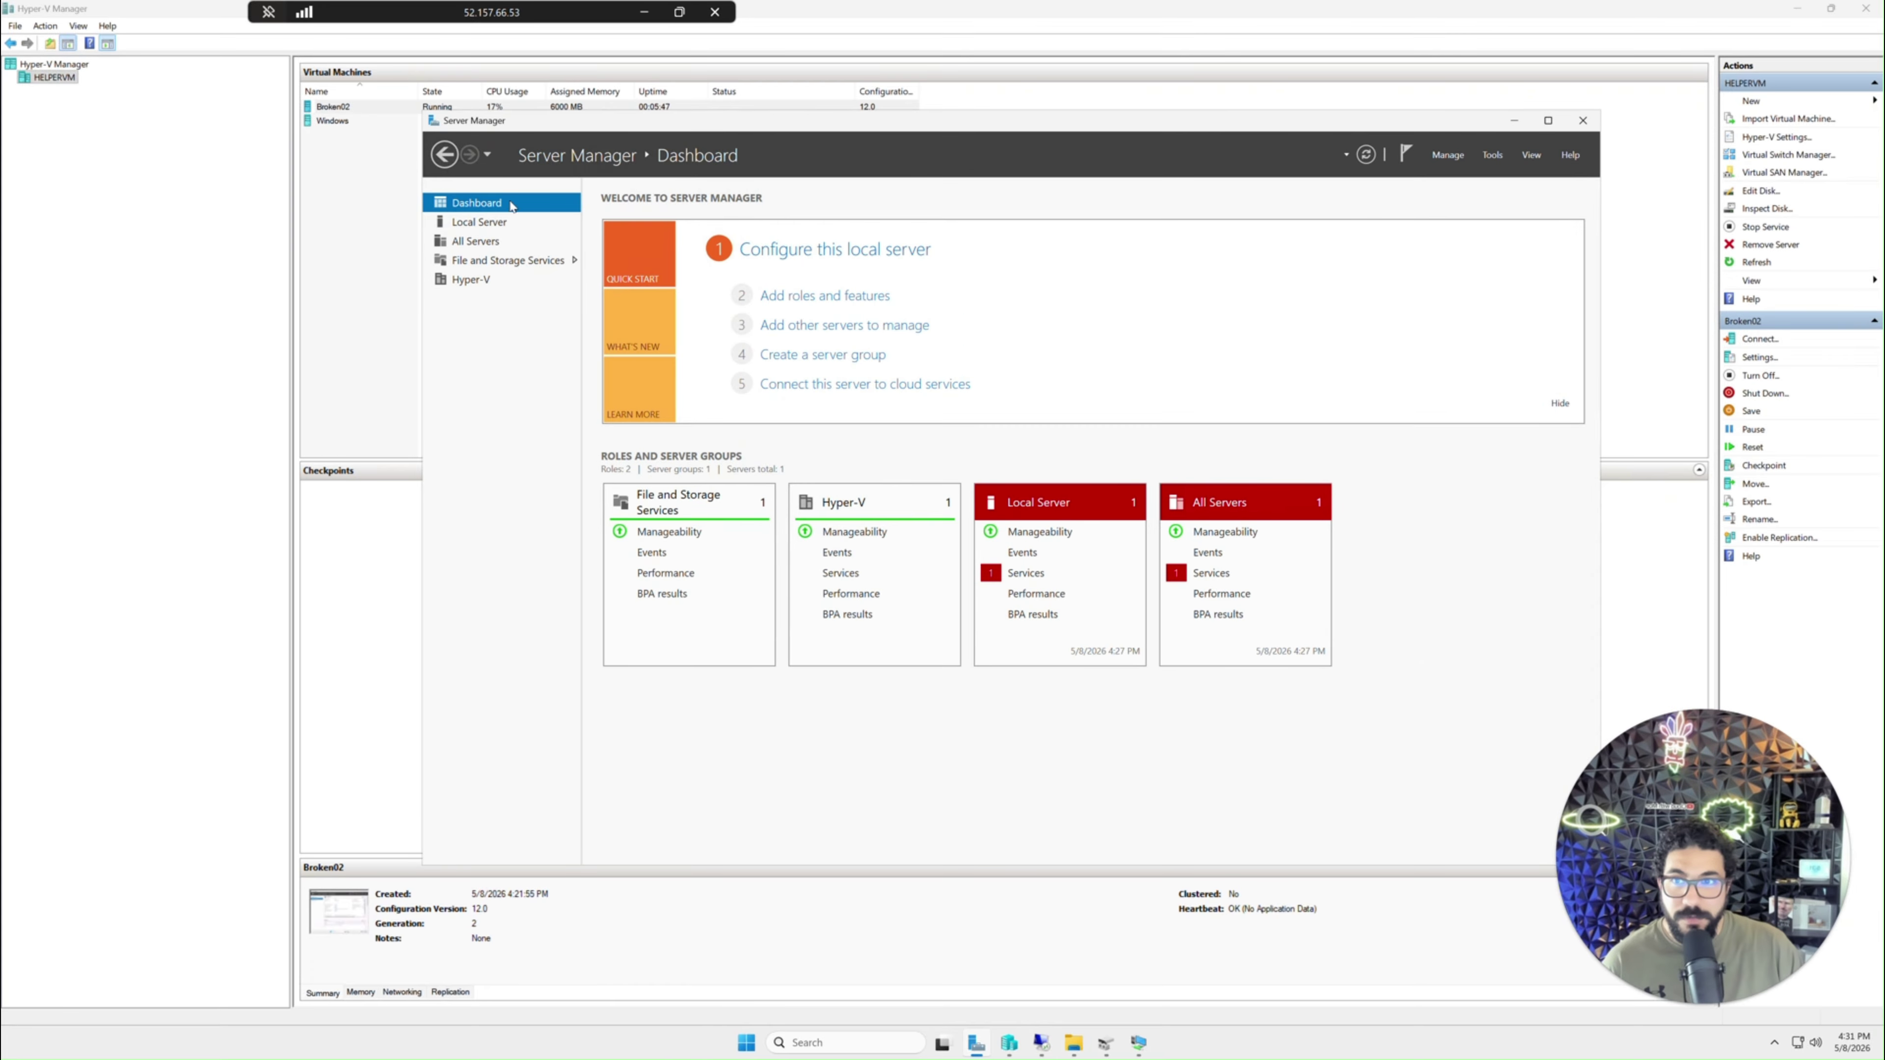
{"action": "left_click", "coordinate": [494, 223]}
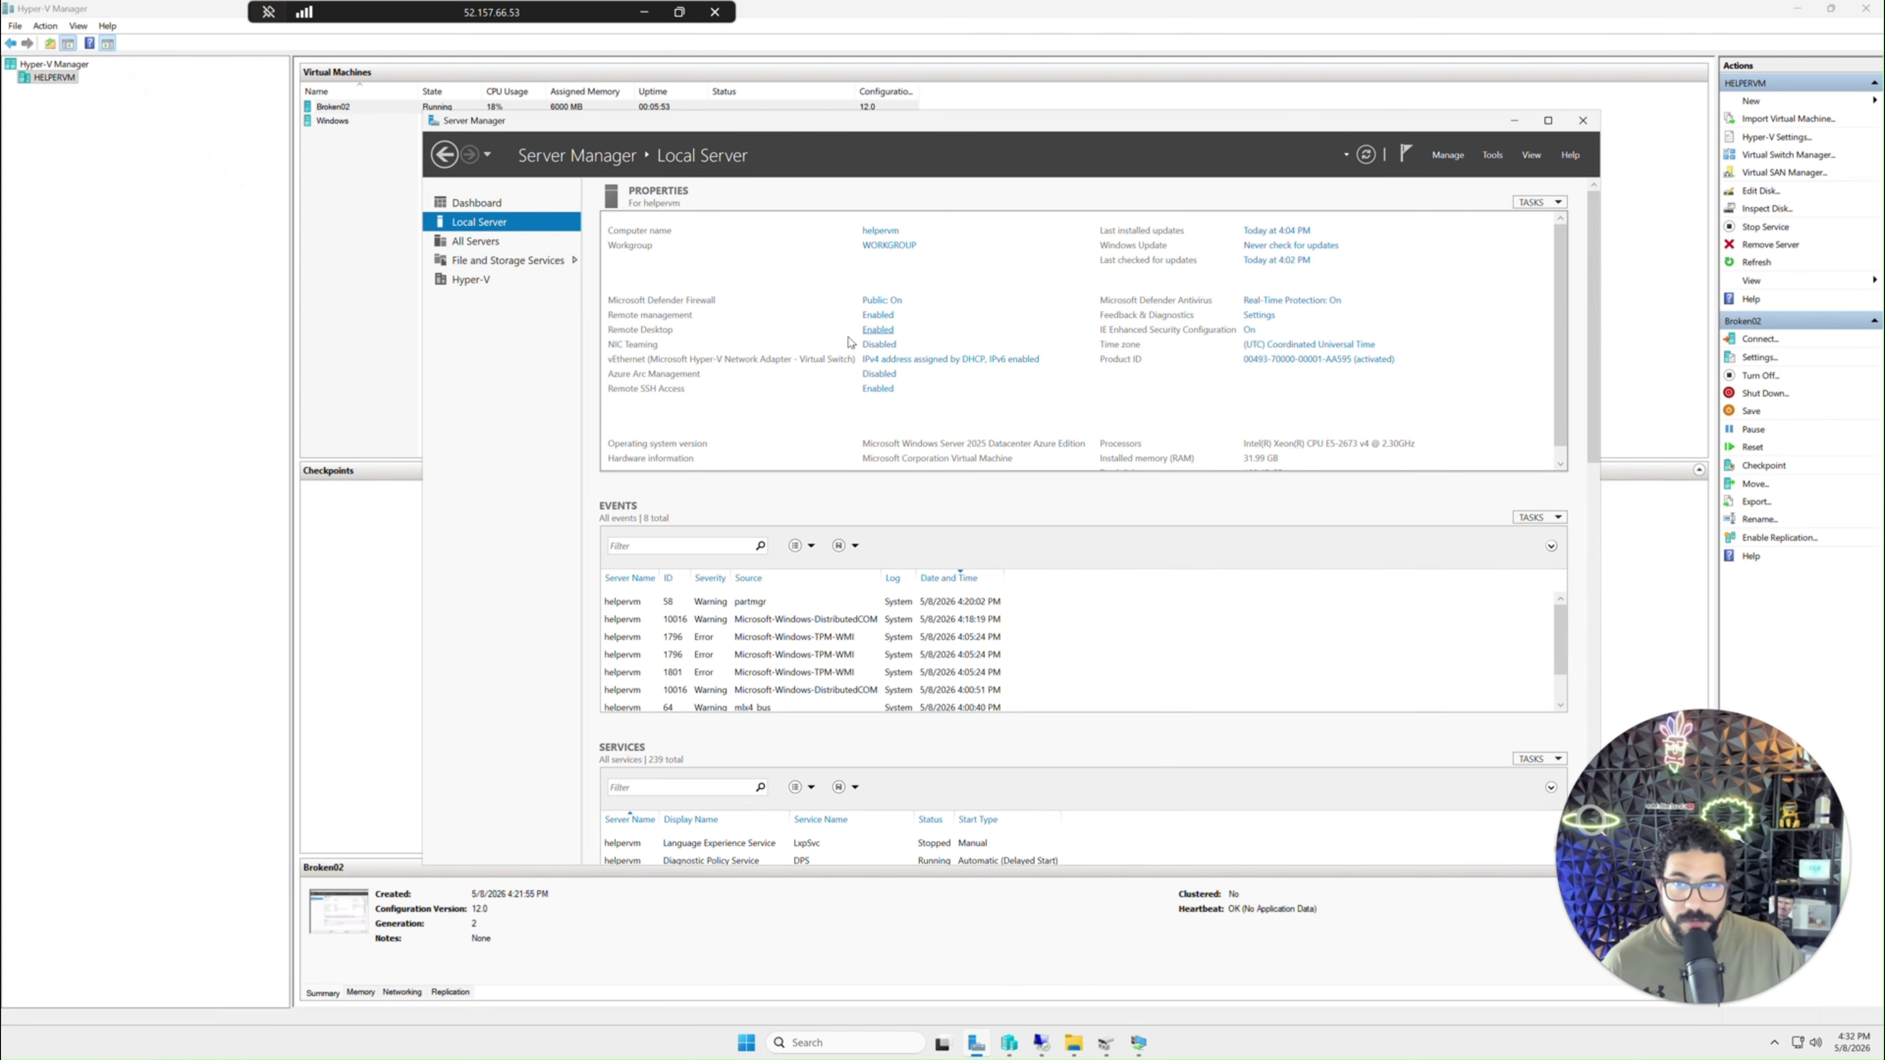
{"action": "left_click", "coordinate": [1512, 121]}
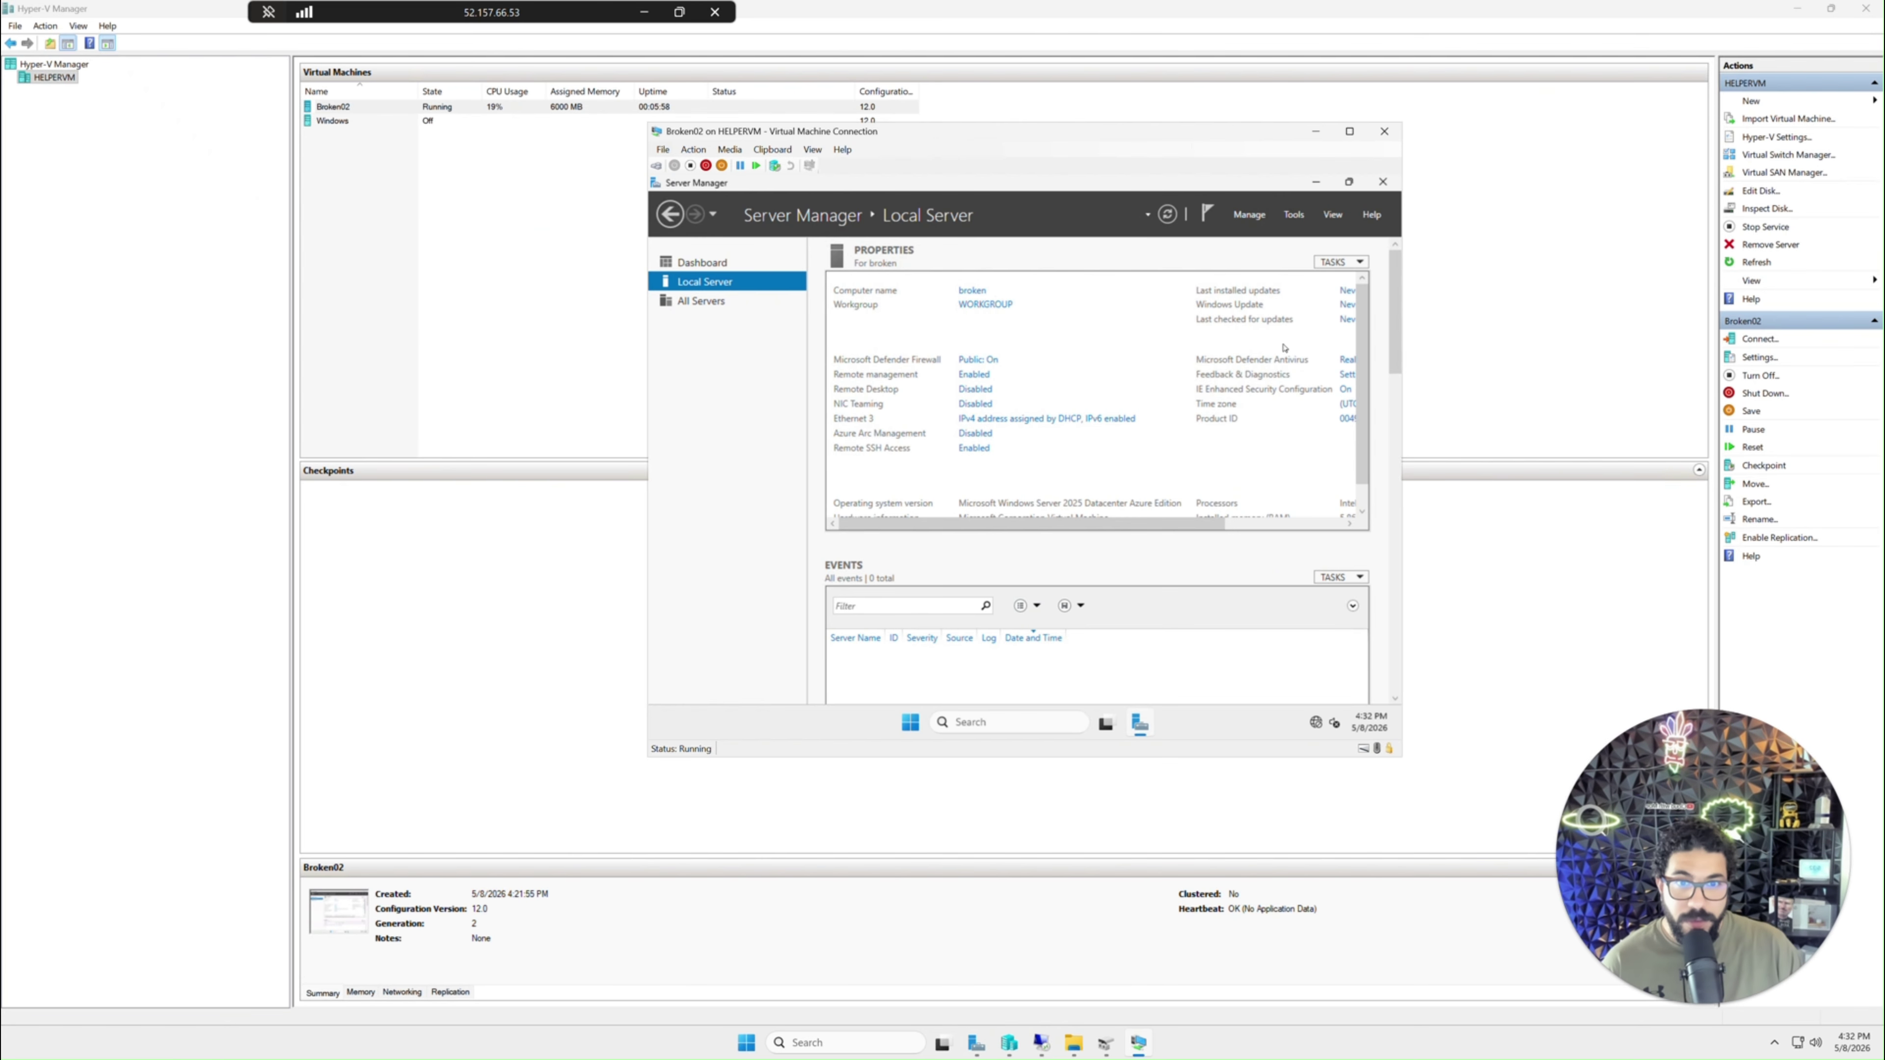
- Launch the Services console inside Broken02 by running services.msc
{"action": "left_click", "coordinate": [912, 723]}
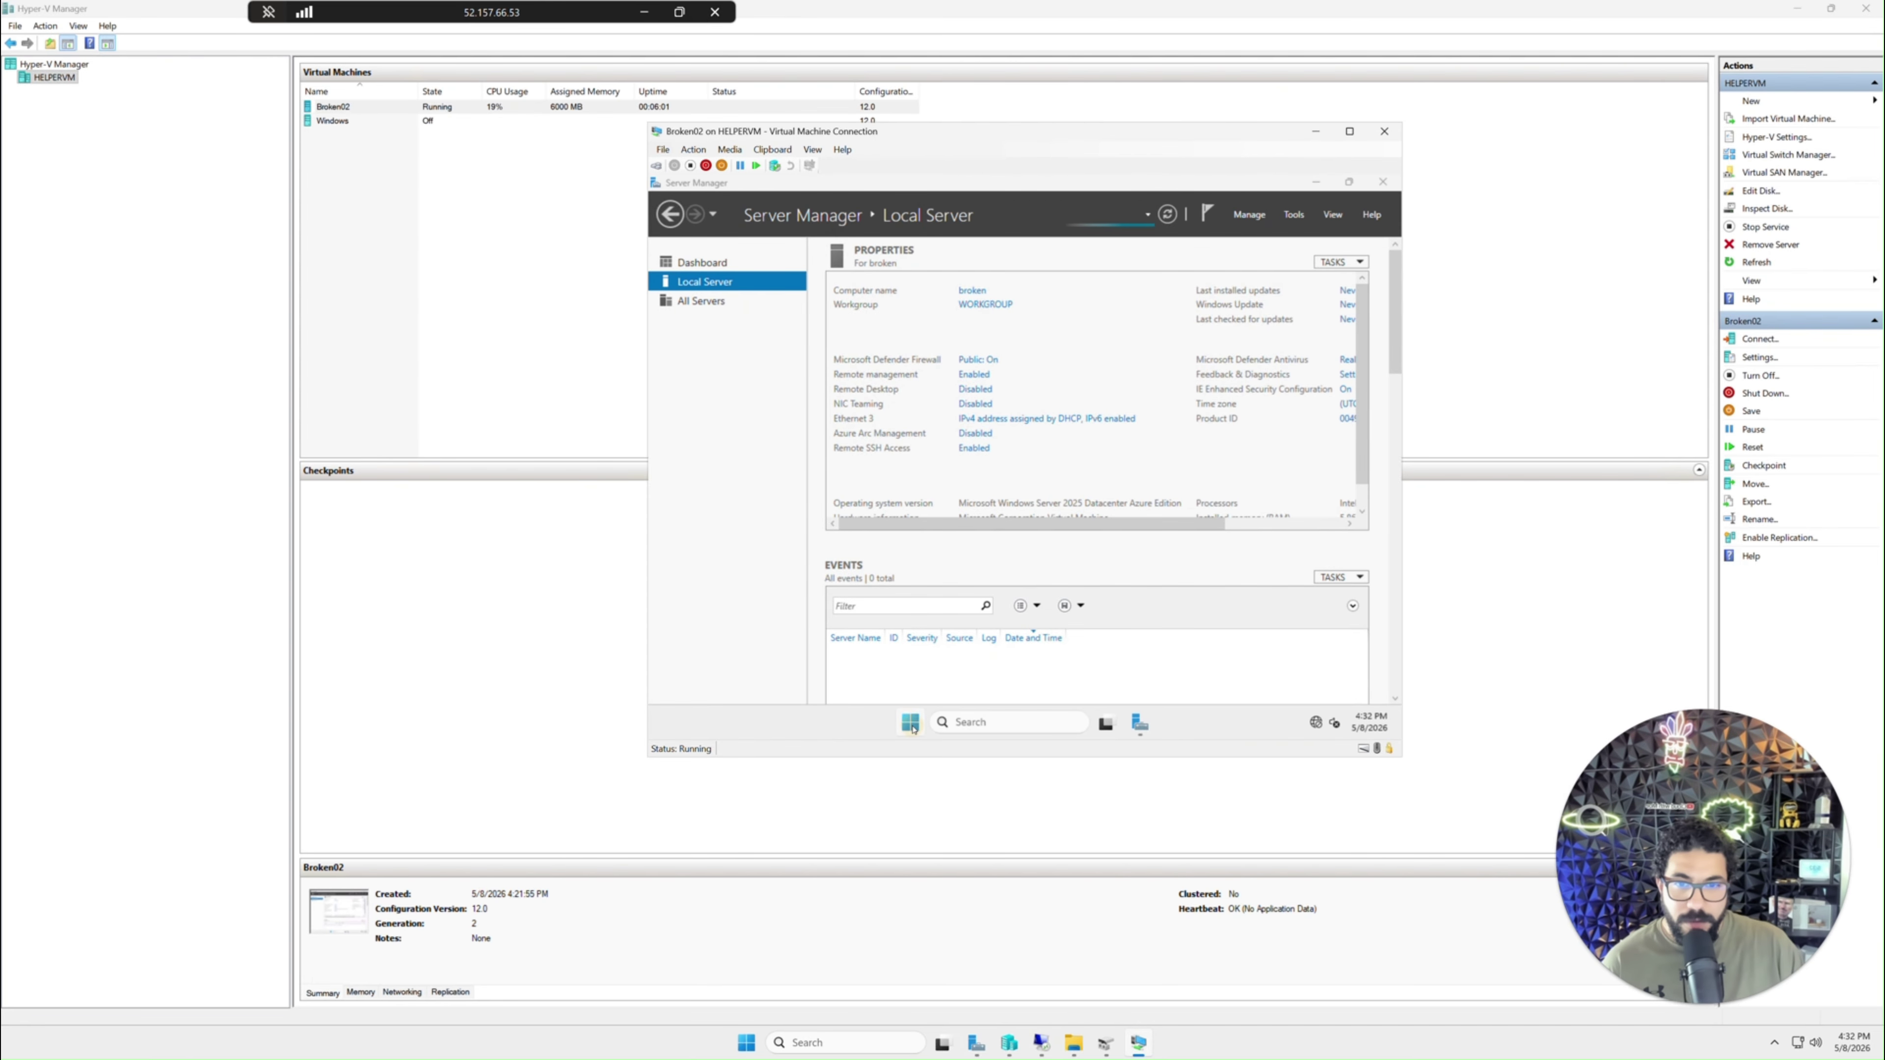
{"action": "left_click", "coordinate": [915, 724]}
{"action": "right_click", "coordinate": [912, 726]}
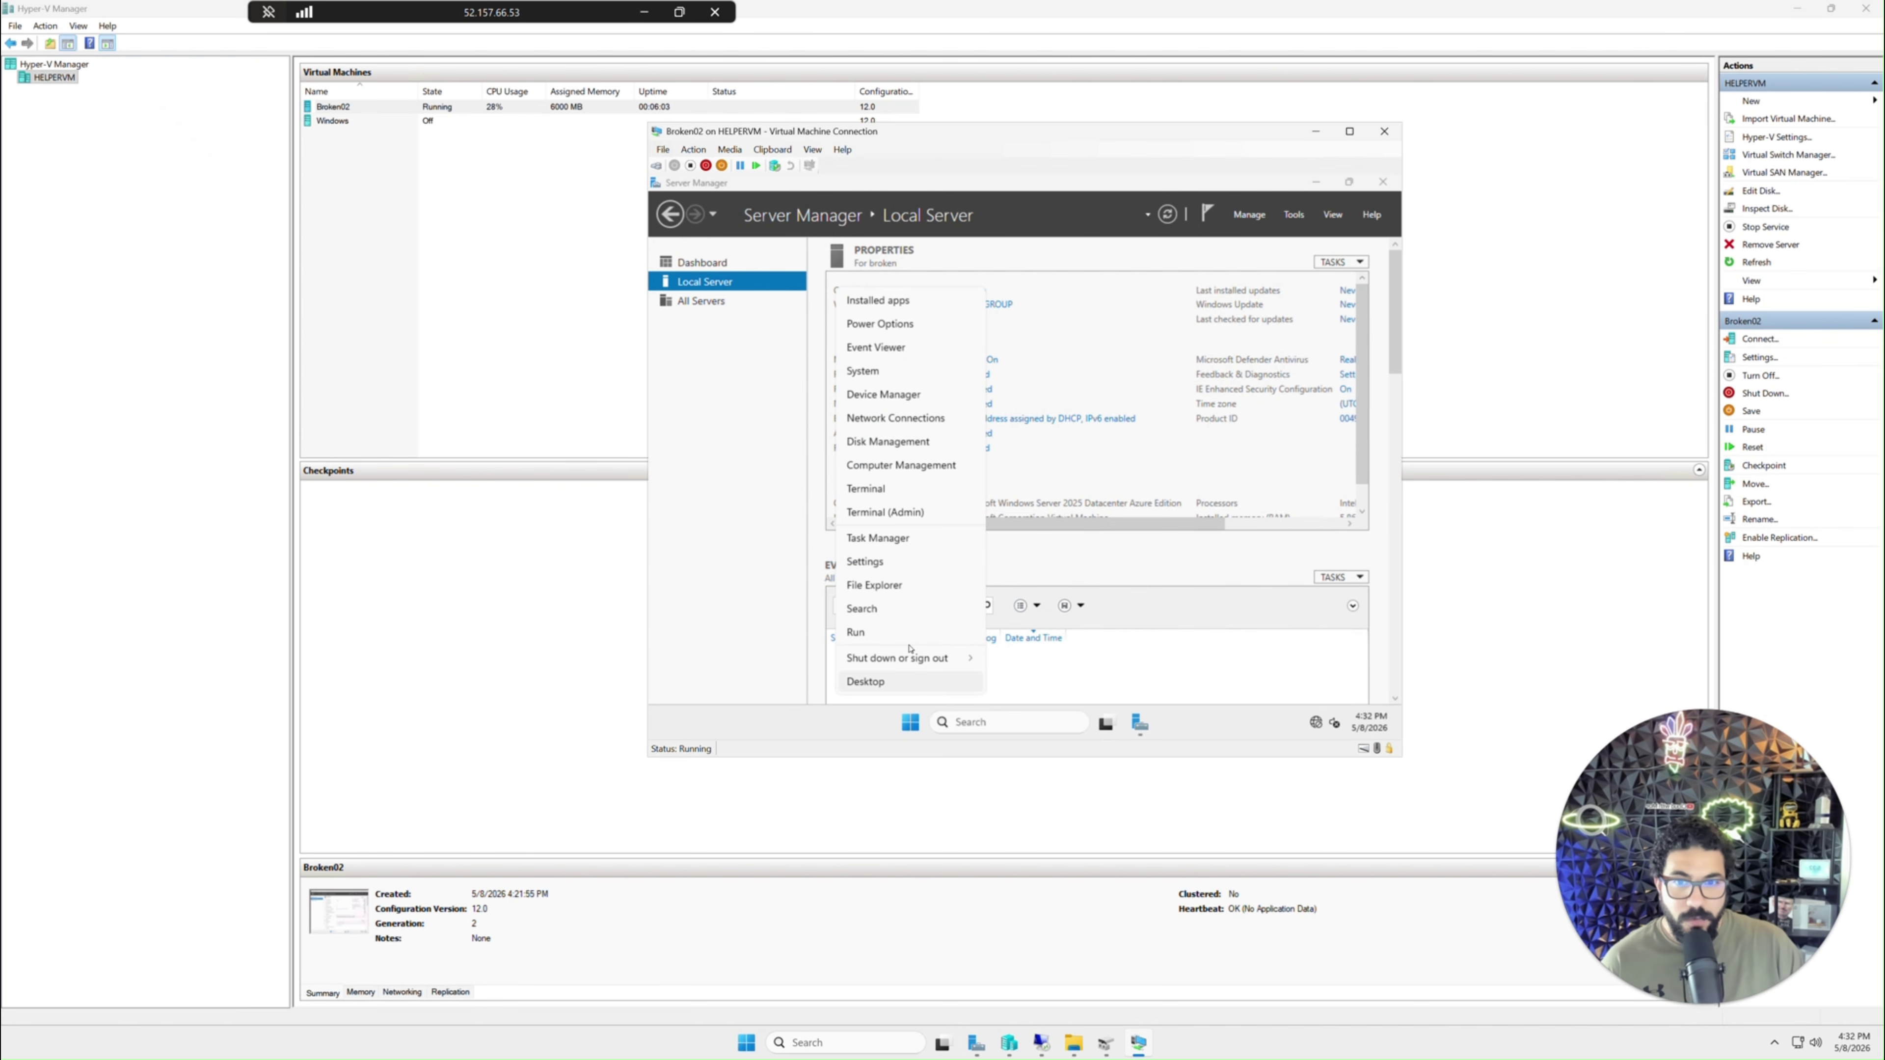
{"action": "left_click", "coordinate": [896, 632]}
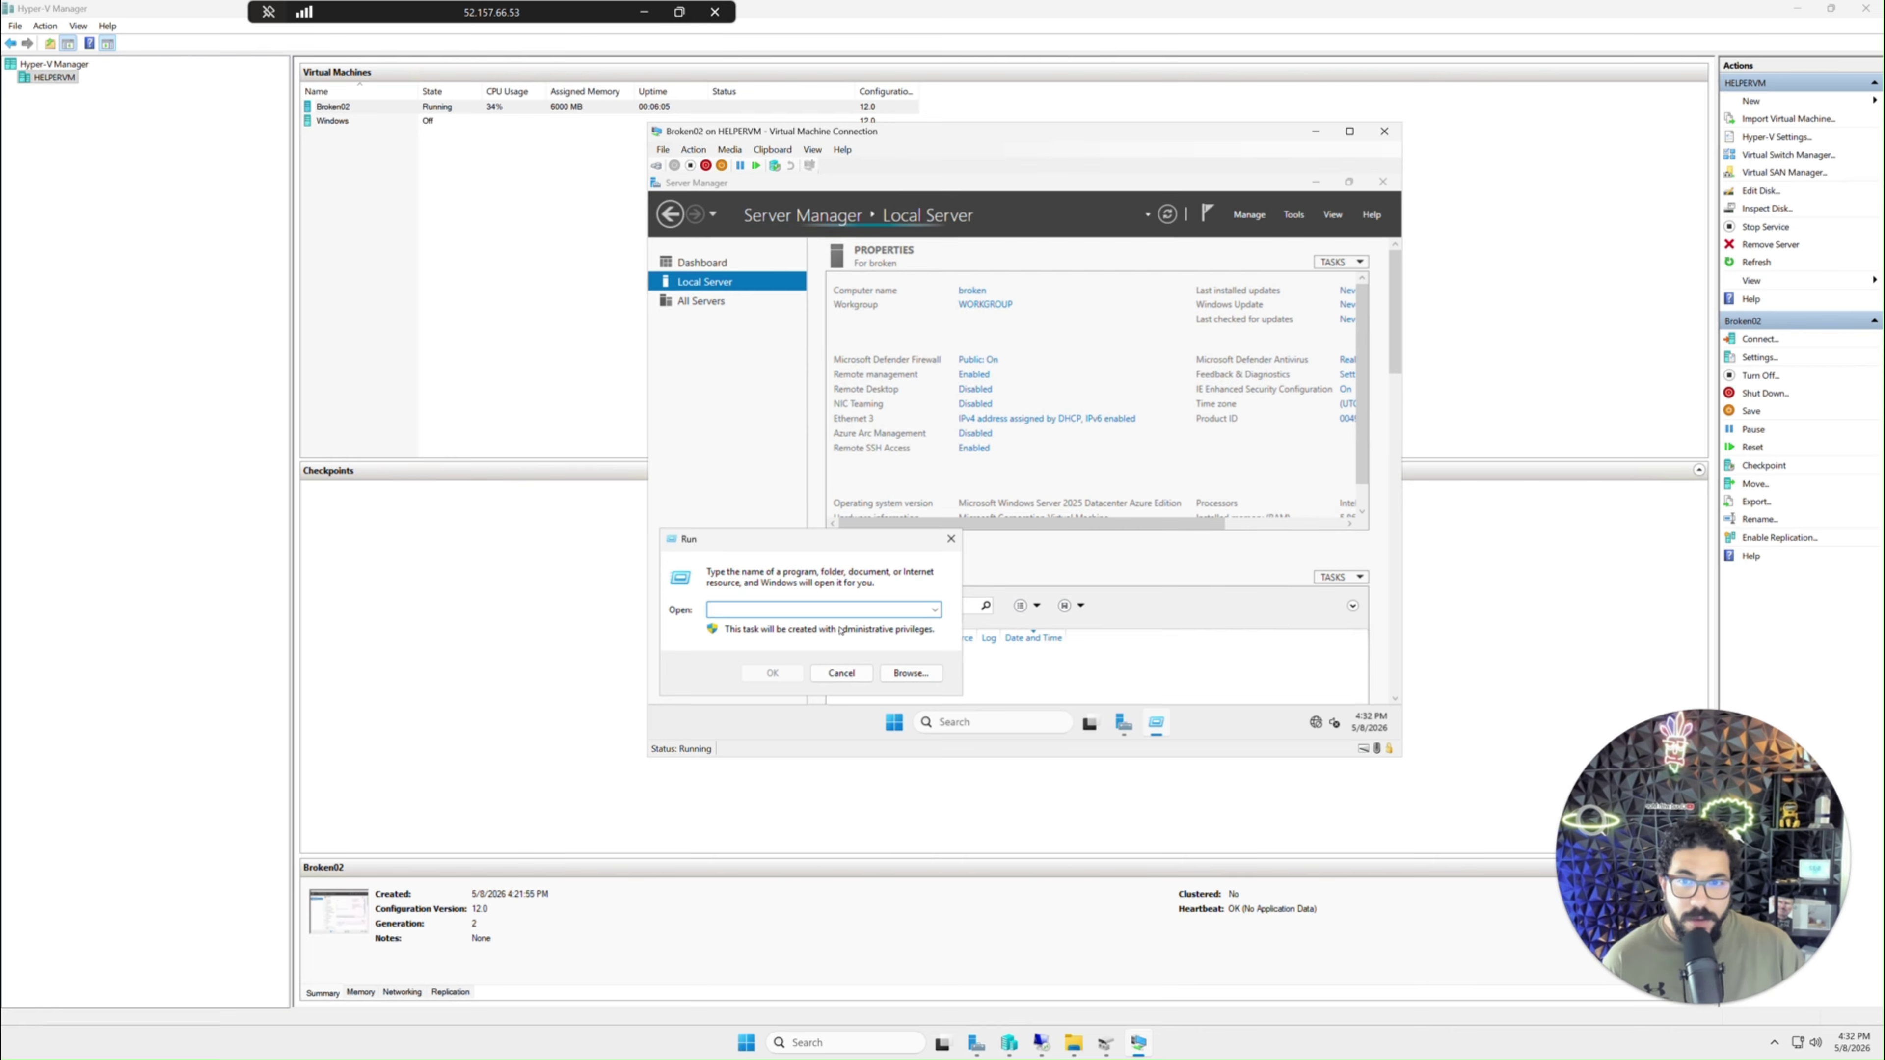
{"action": "type", "text": "mstsc"}
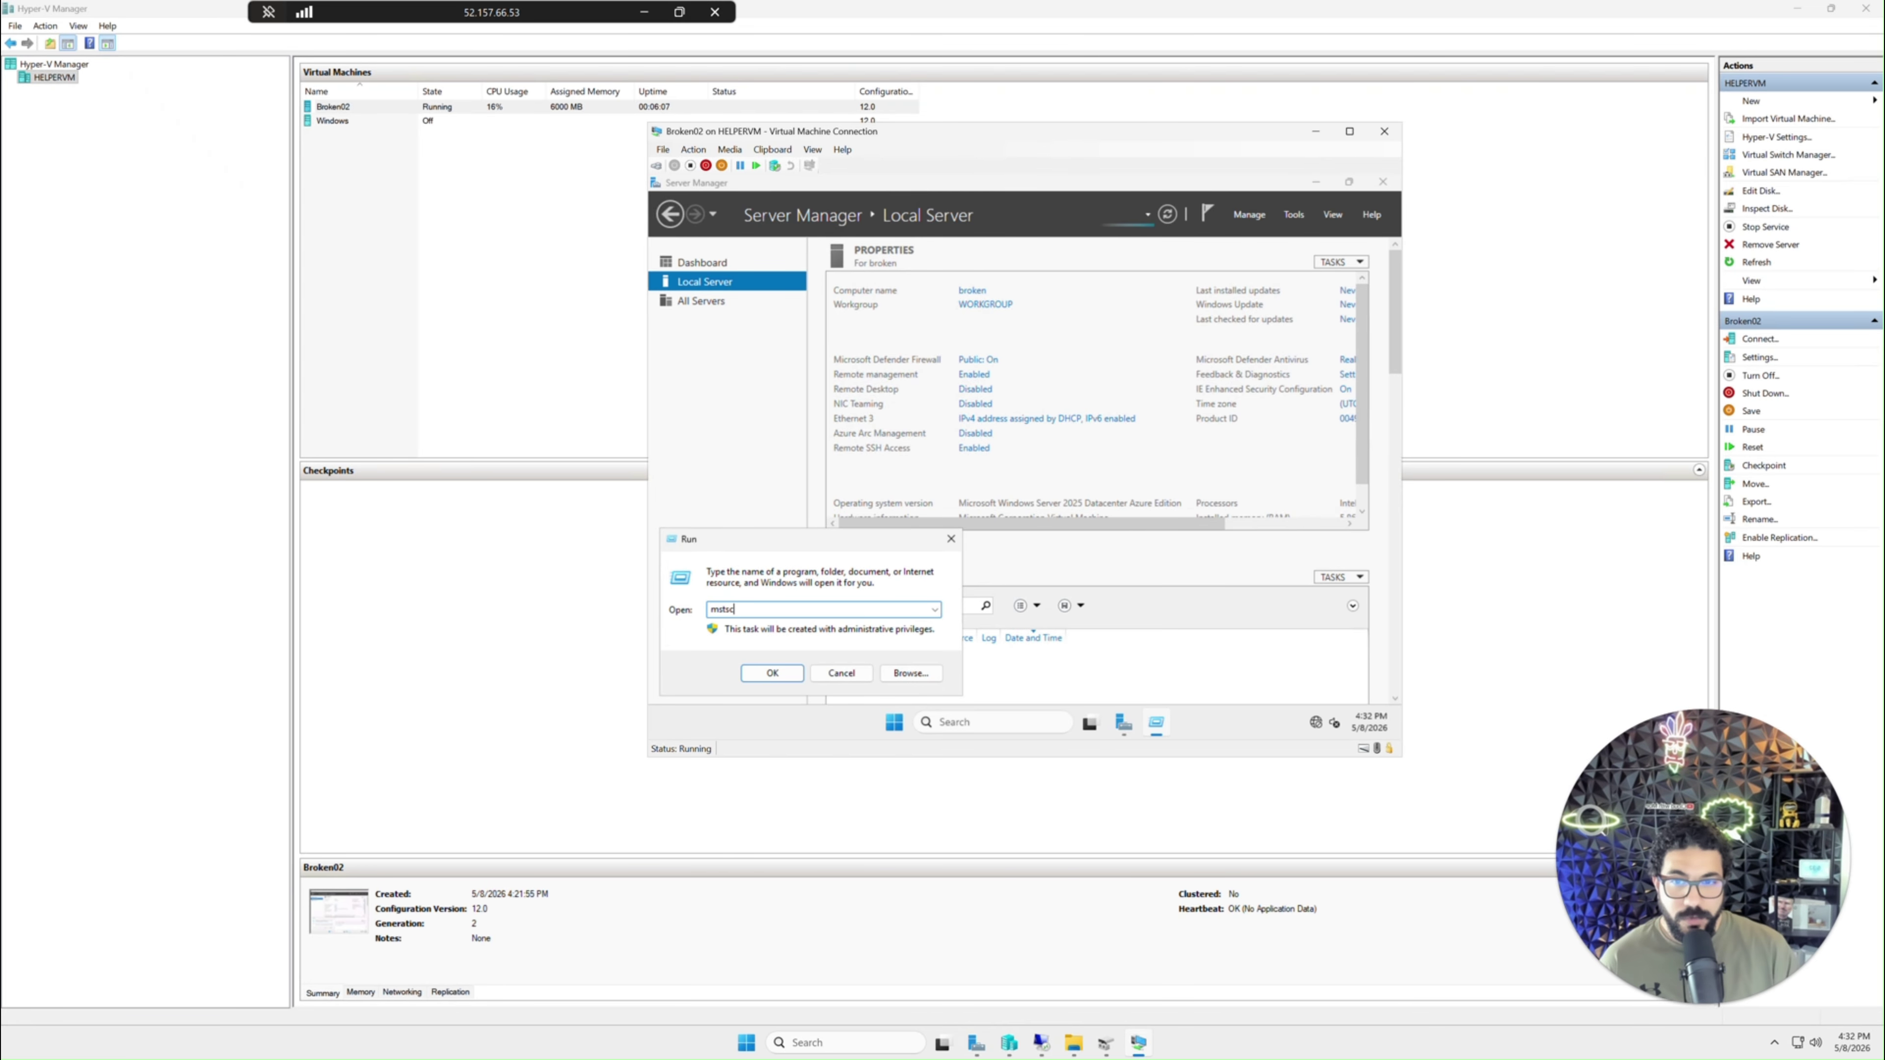
{"action": "type", "text": "ervice"}
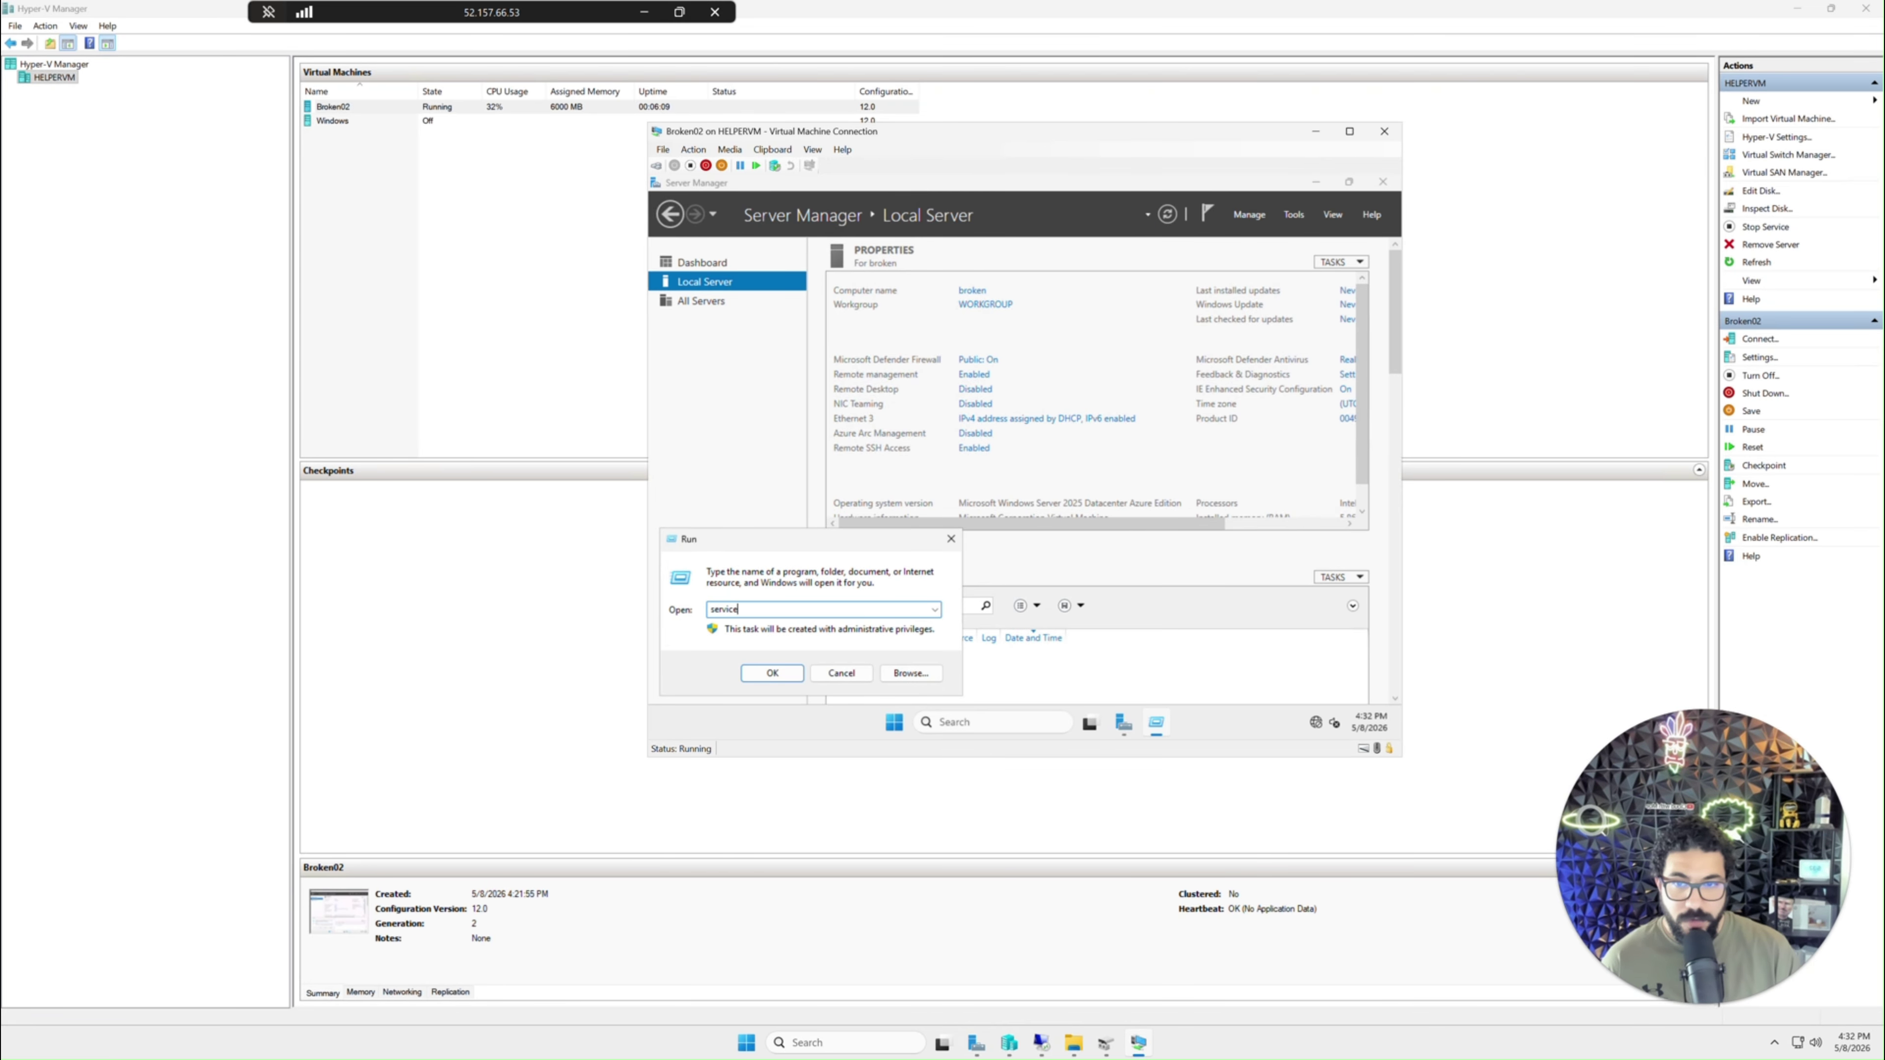
{"action": "type", "text": ".msc"}
{"action": "key", "text": "Return"}
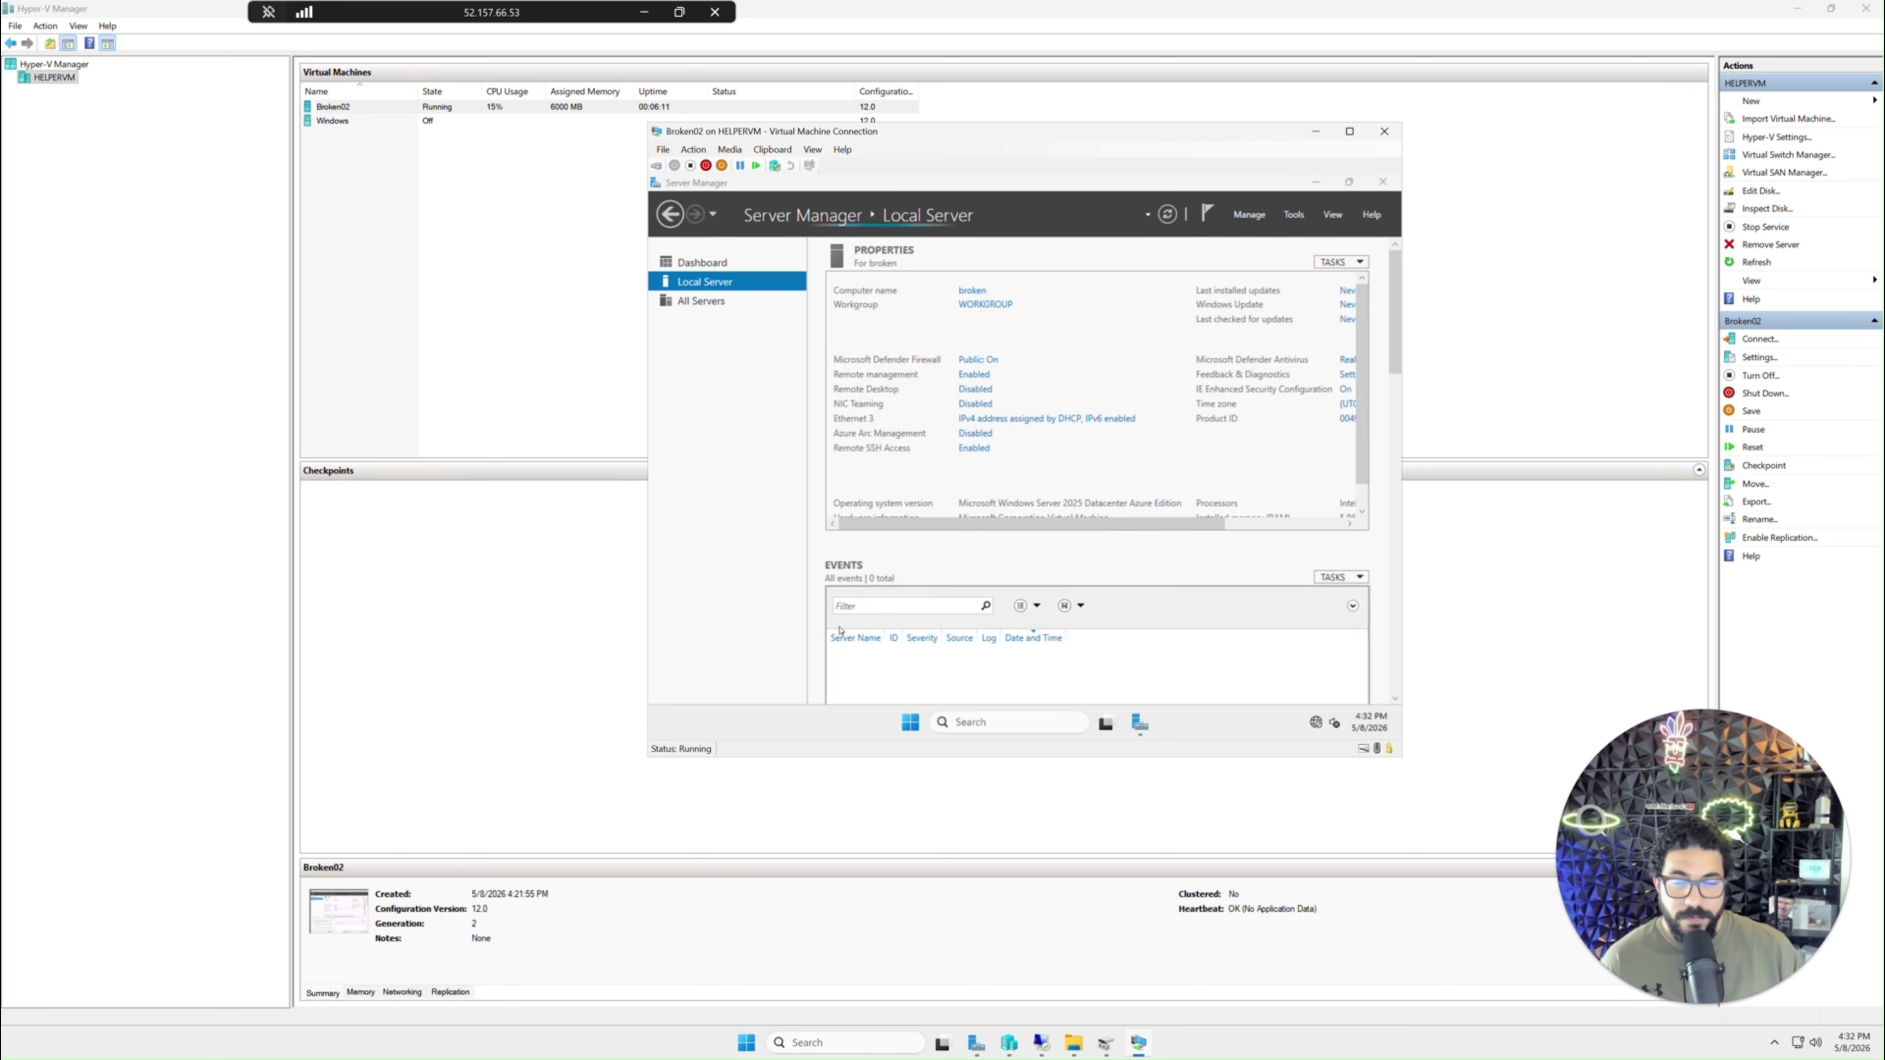
{"action": "key", "text": "Return"}
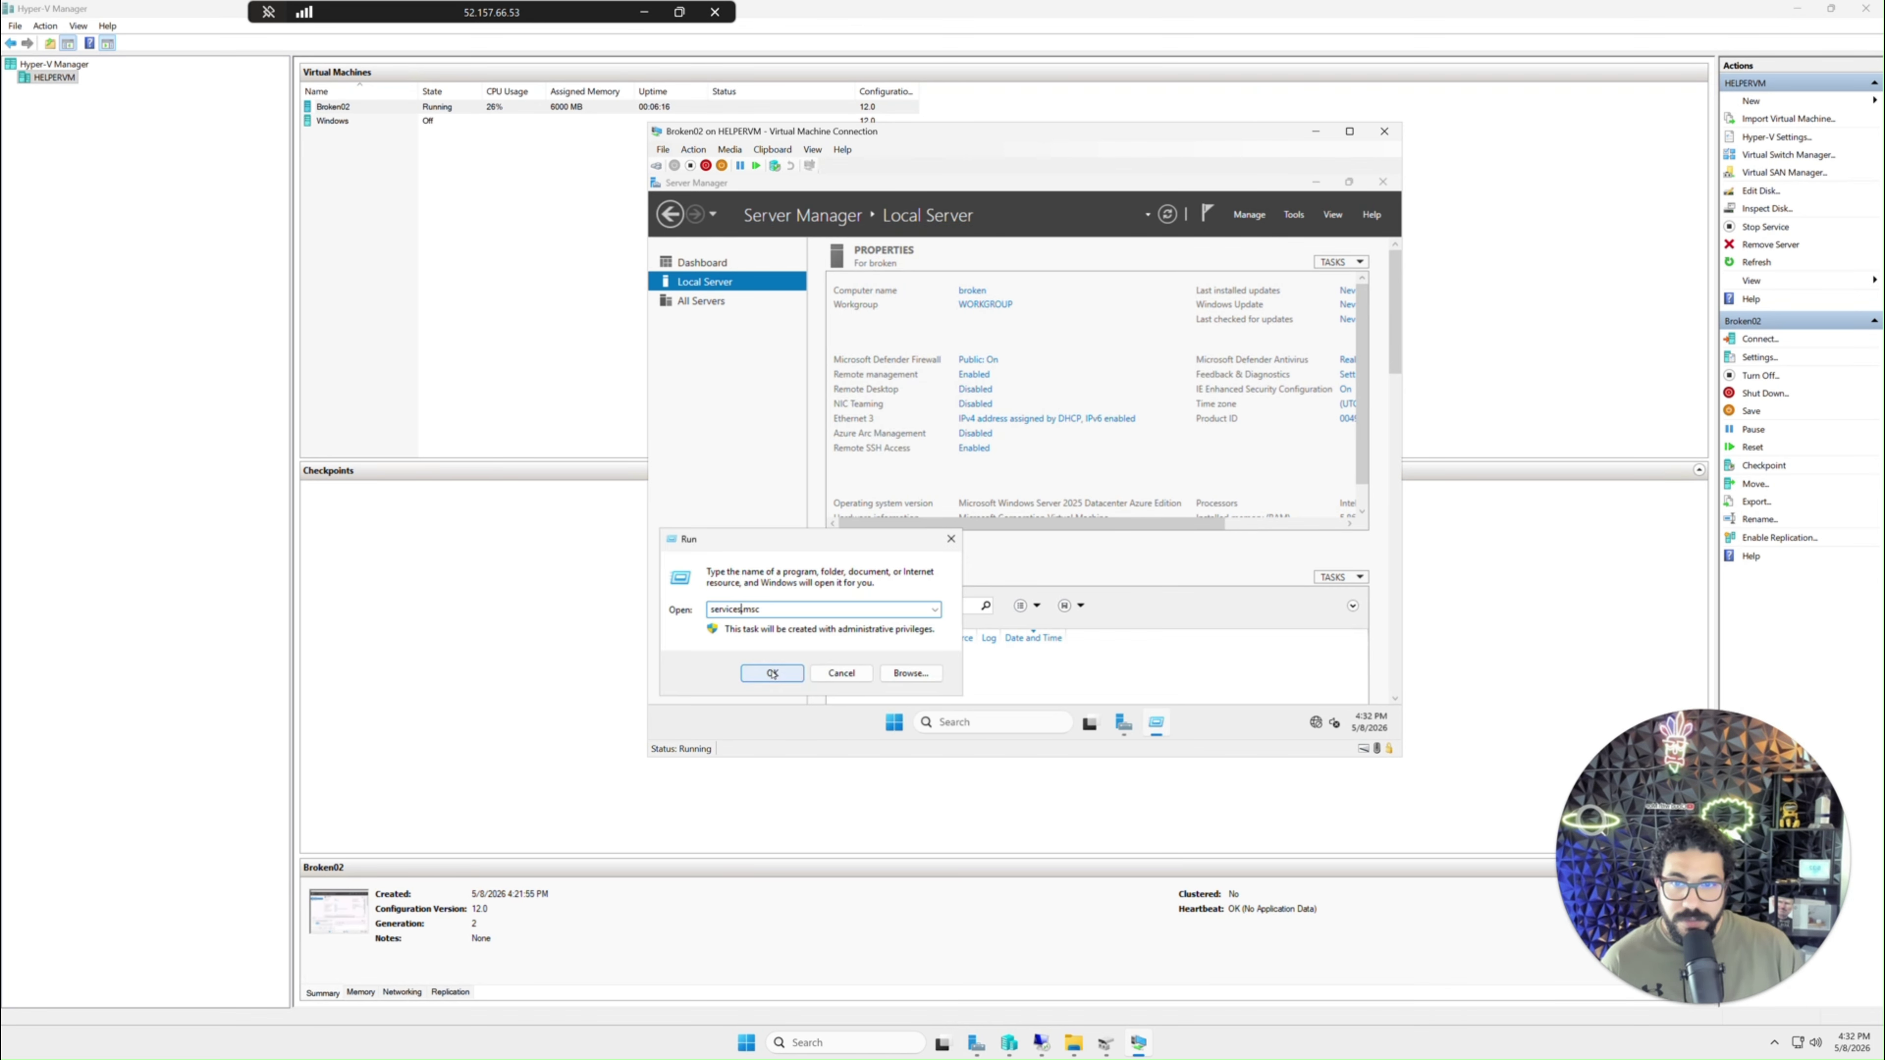
{"action": "left_click", "coordinate": [841, 672]}
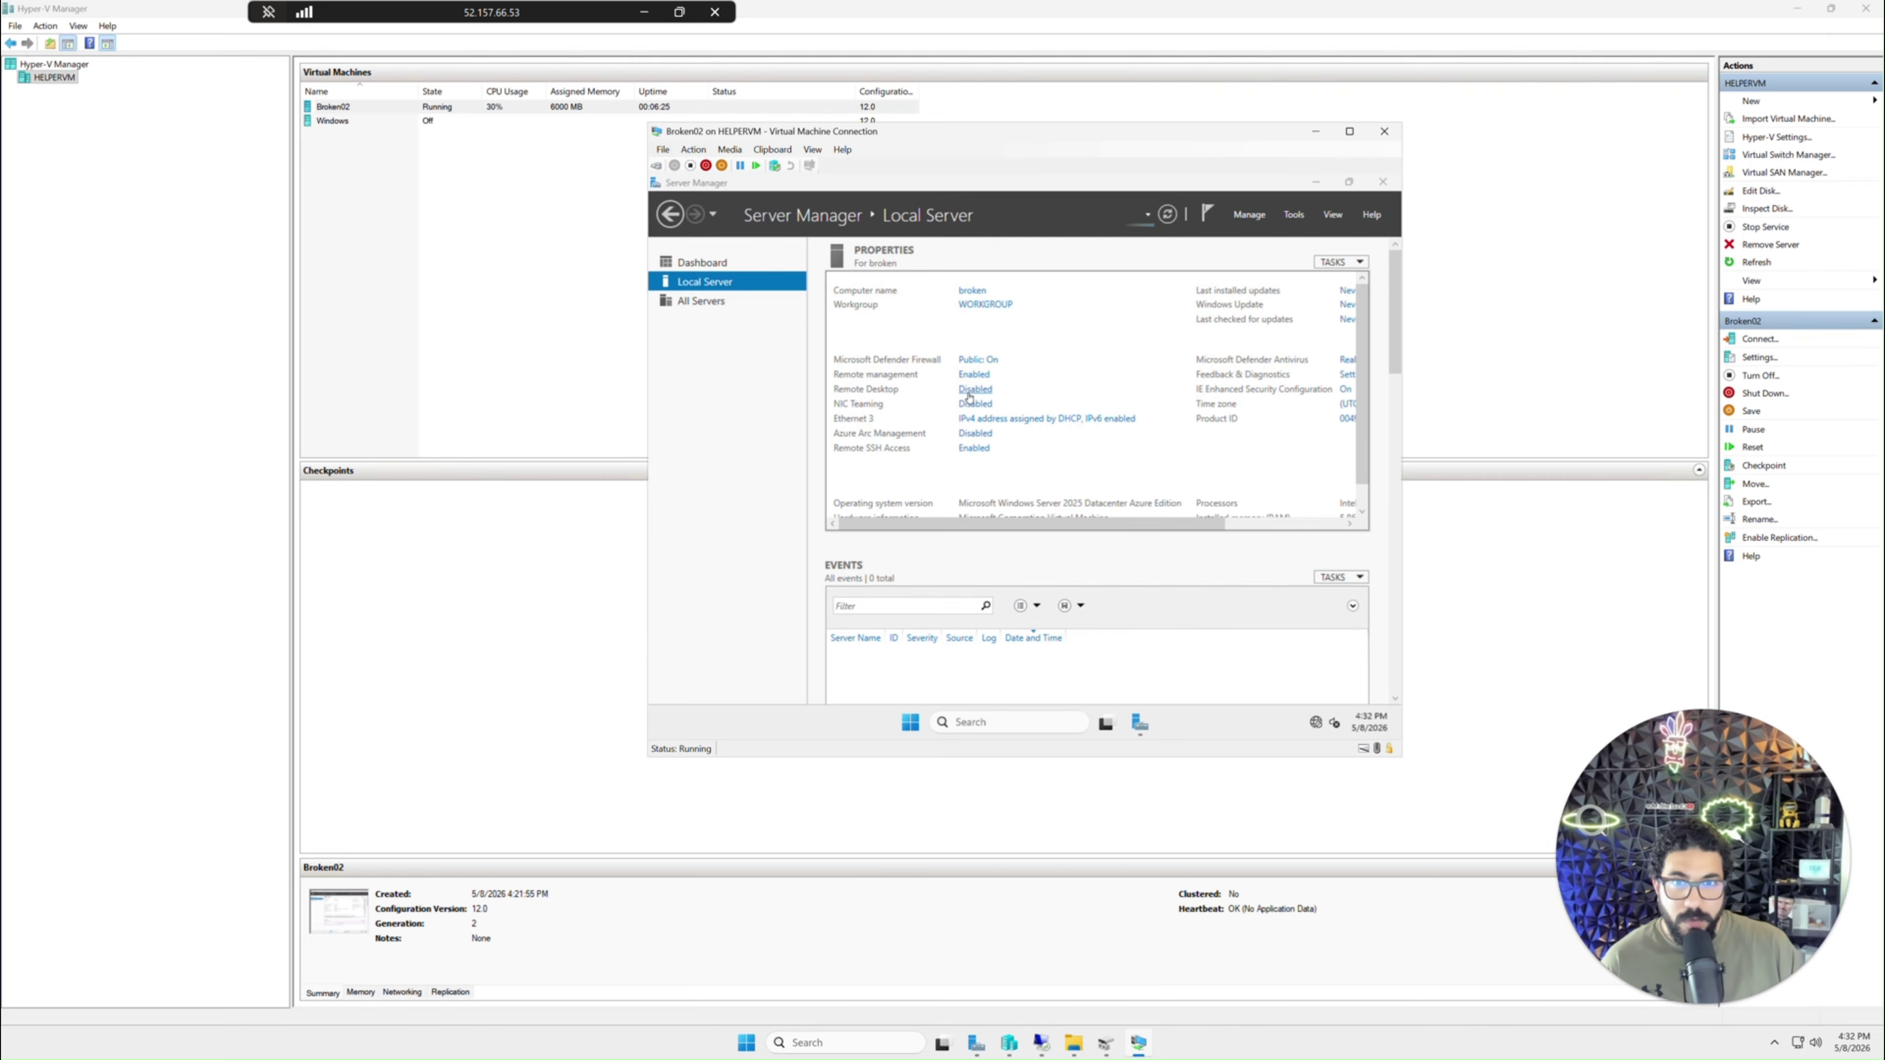
- Allow remote connections to the broken server in its Remote Desktop settings, accepting the firewall exception and keeping Network Level Authentication required
{"action": "left_click", "coordinate": [968, 394]}
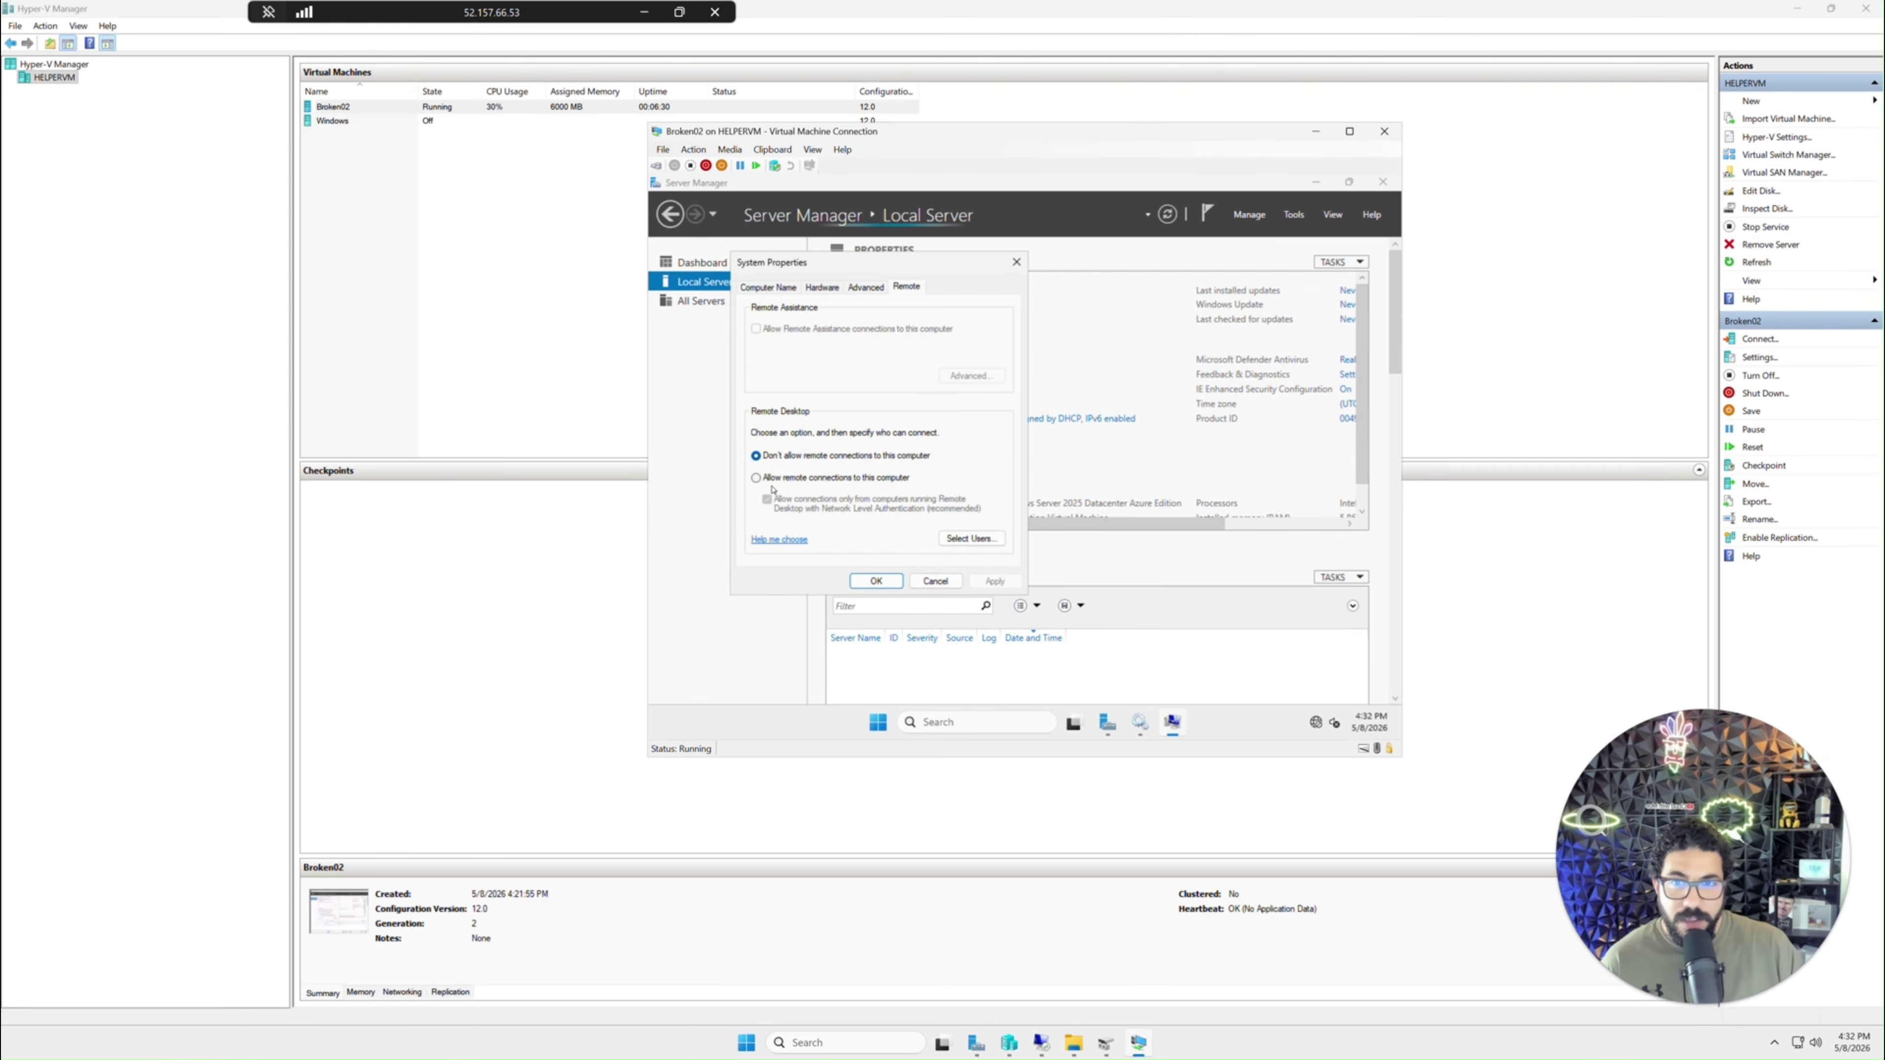
{"action": "left_click", "coordinate": [756, 478]}
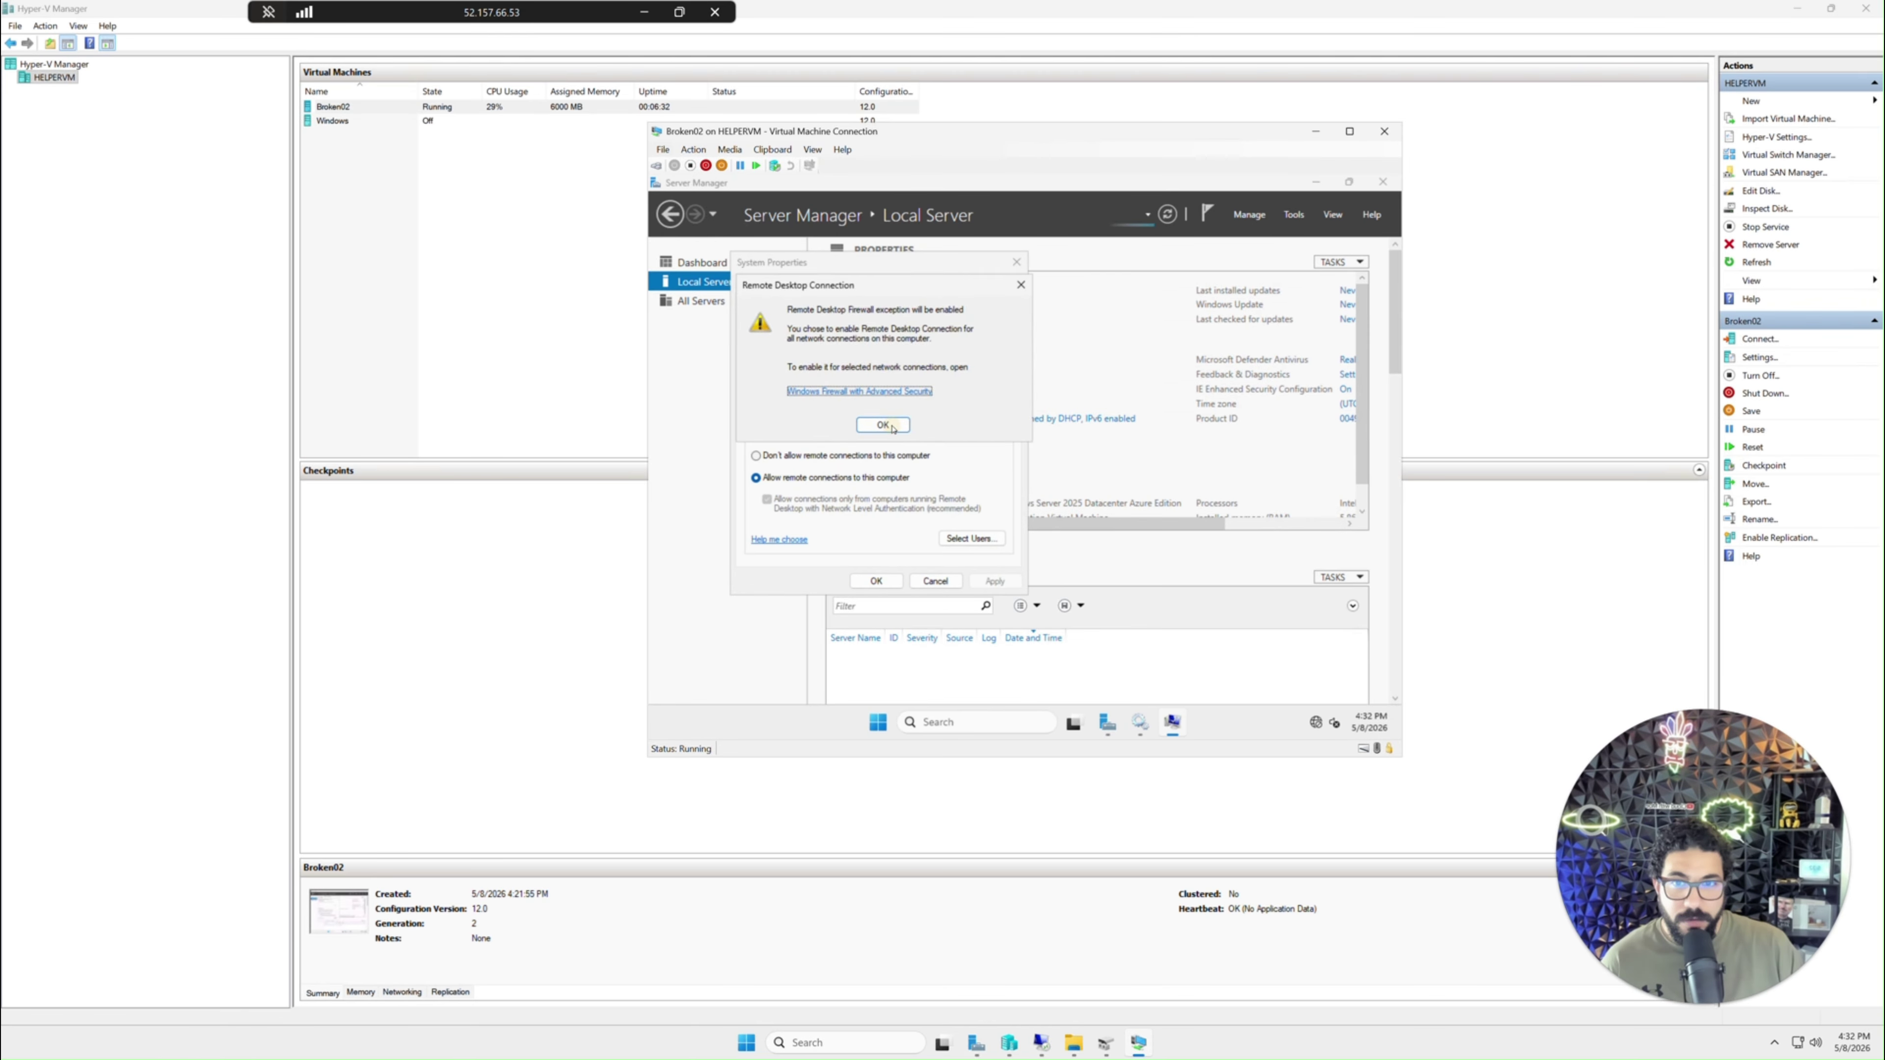
{"action": "left_click", "coordinate": [883, 424]}
{"action": "left_click", "coordinate": [994, 581]}
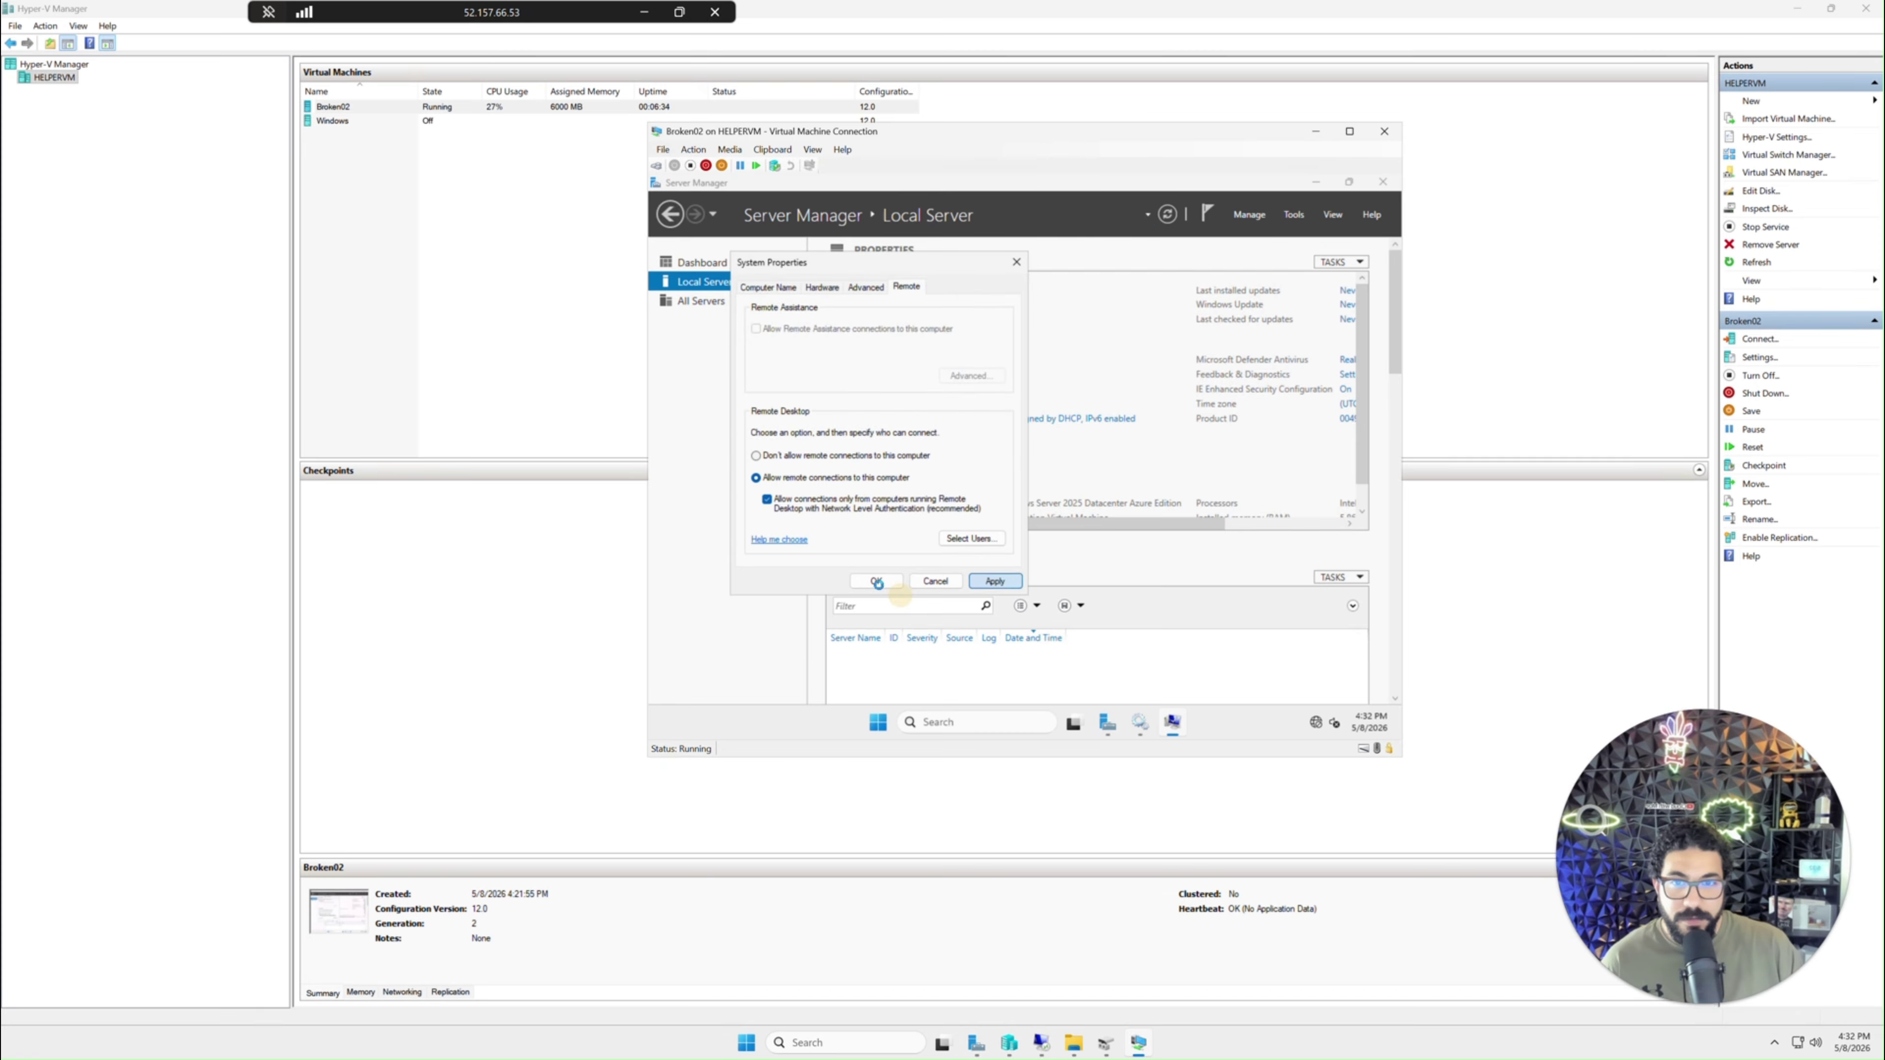
{"action": "left_click", "coordinate": [877, 581]}
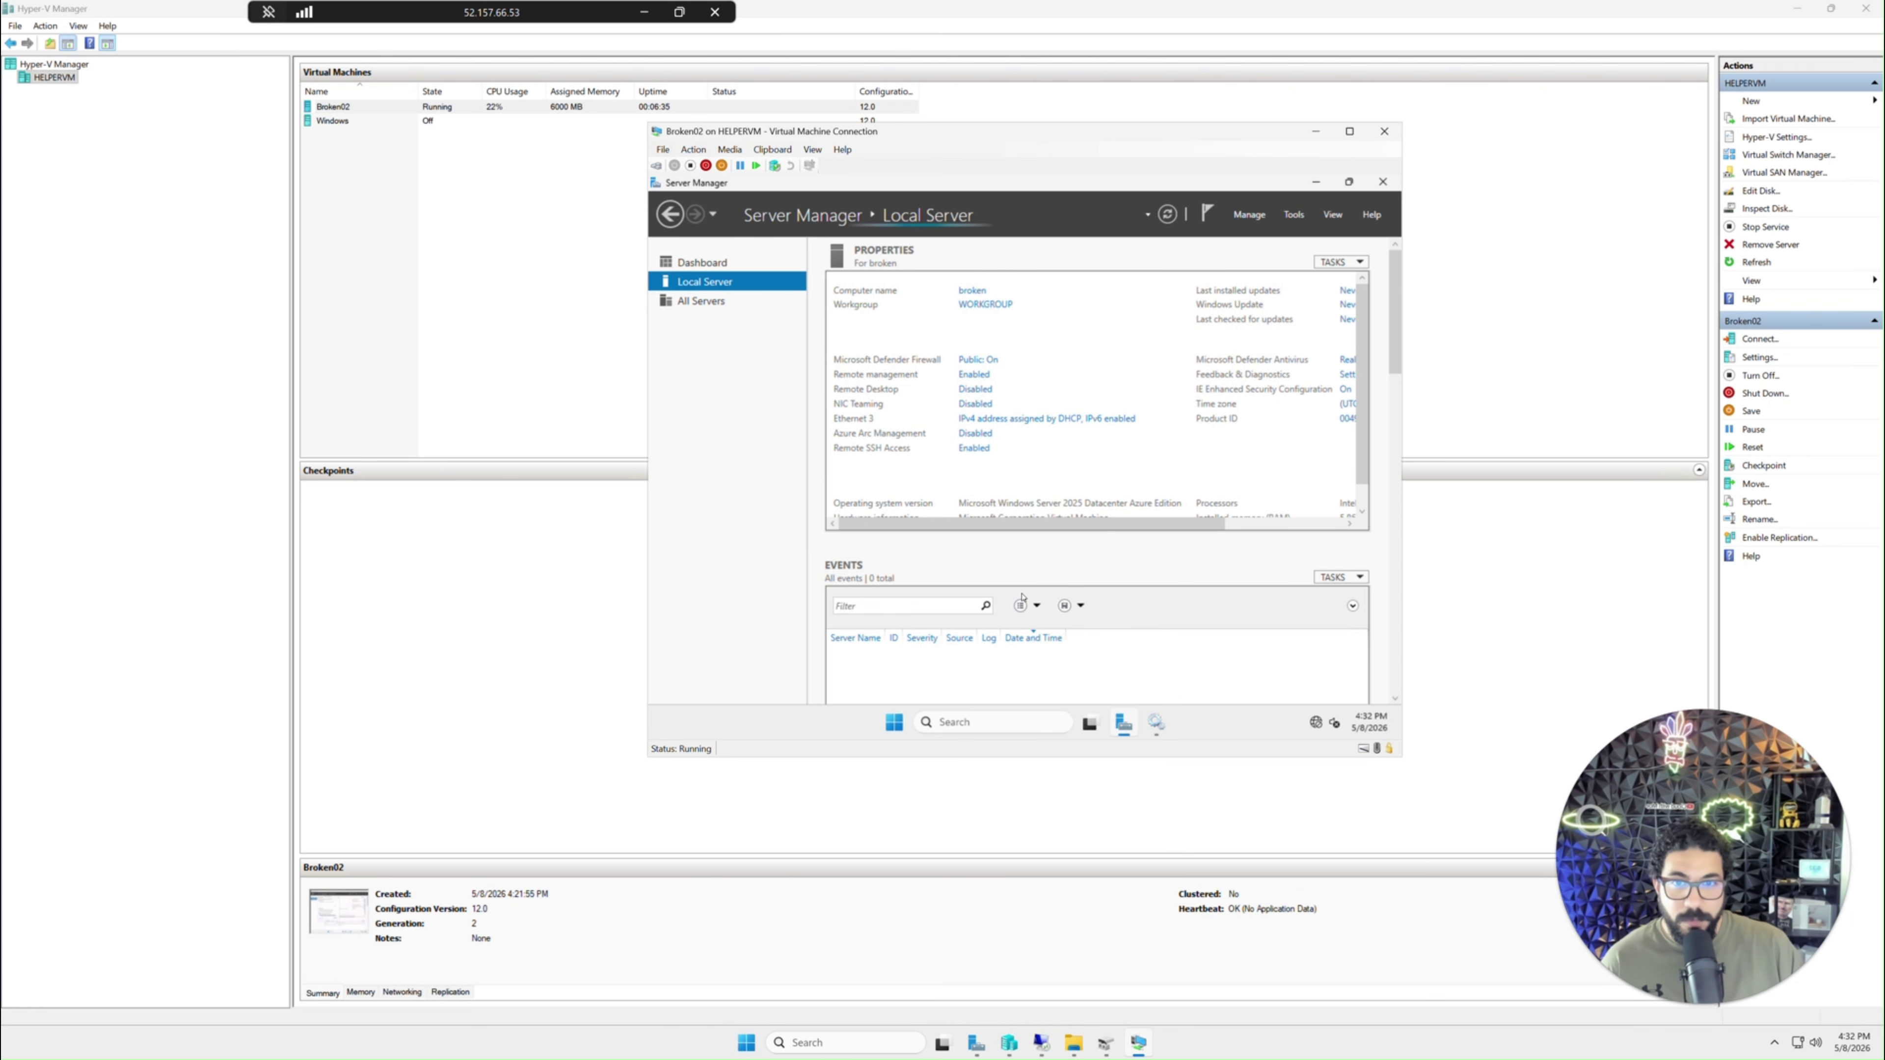
- Examine the status and startup type of the Remote Desktop Configuration and Remote Desktop Services entries in the Services console
{"action": "left_click", "coordinate": [1156, 725]}
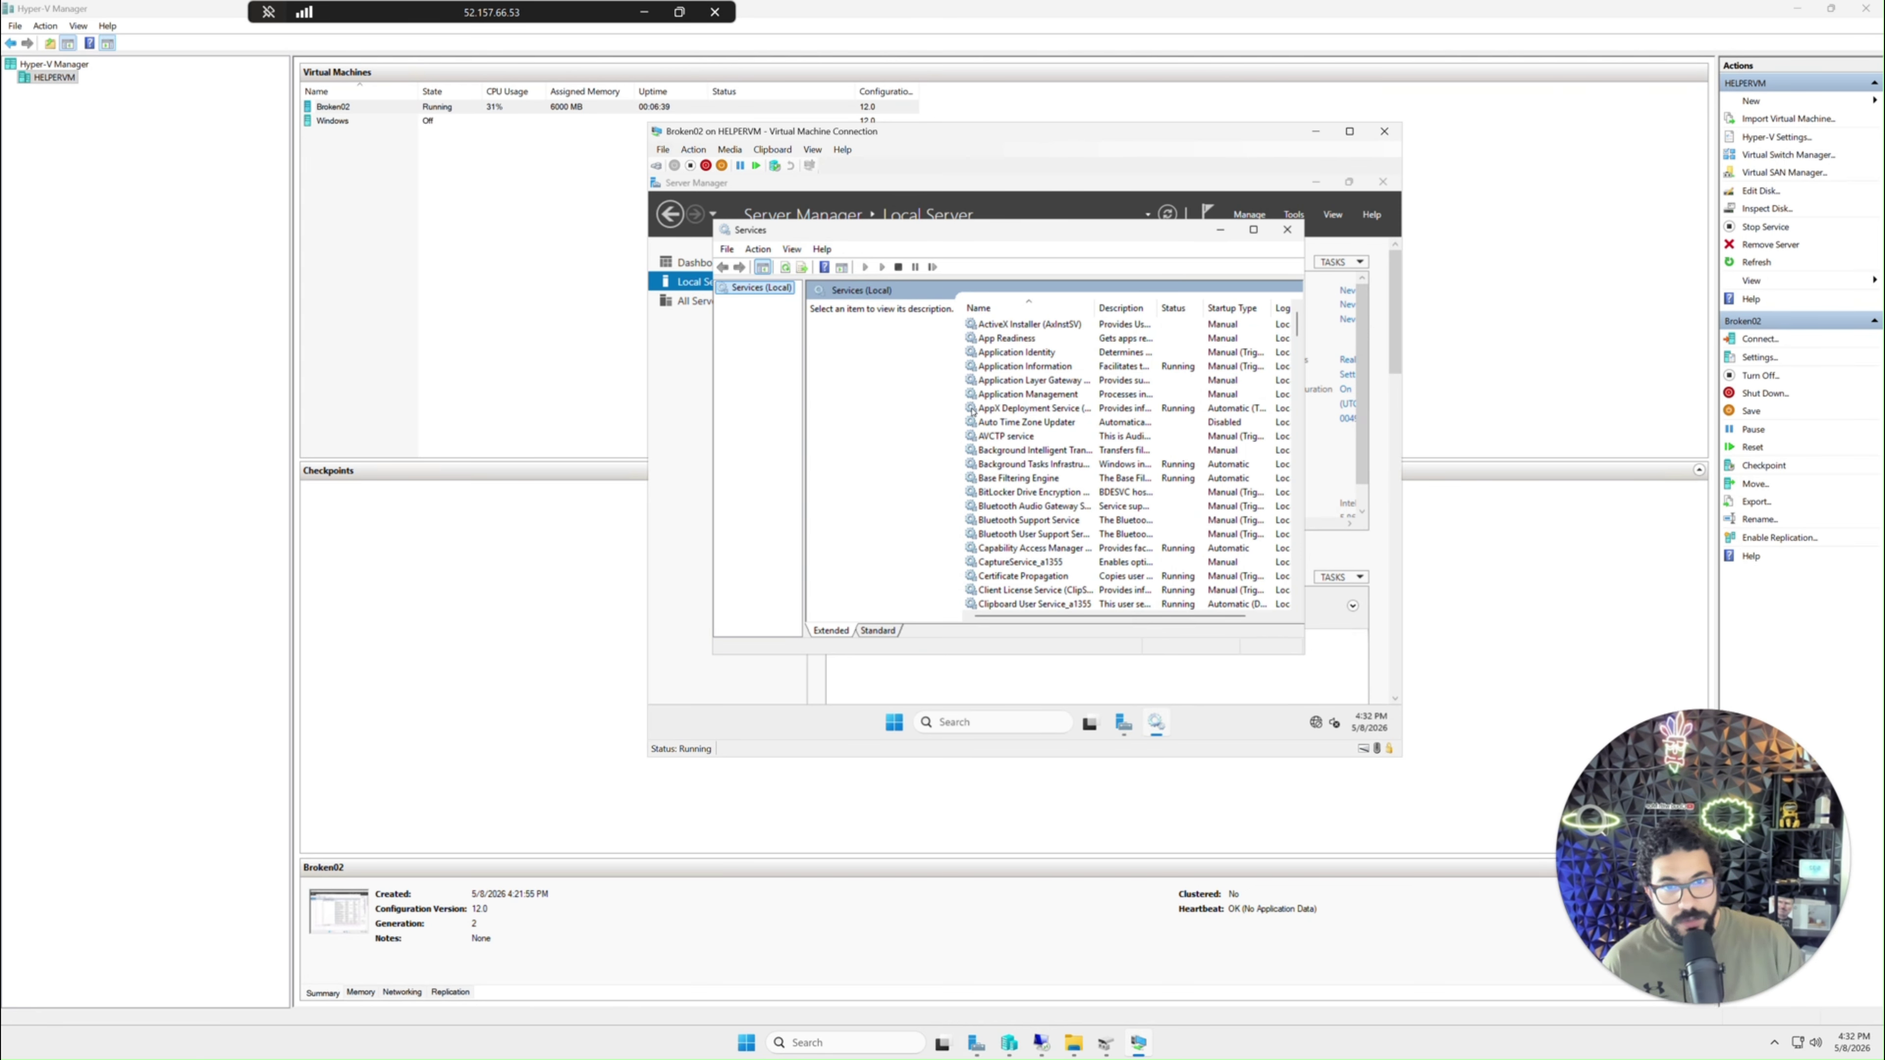
{"action": "left_click", "coordinate": [1026, 398]}
{"action": "scroll", "coordinate": [1031, 416], "scroll_direction": "down", "scroll_amount": 4}
{"action": "key", "text": "r"}
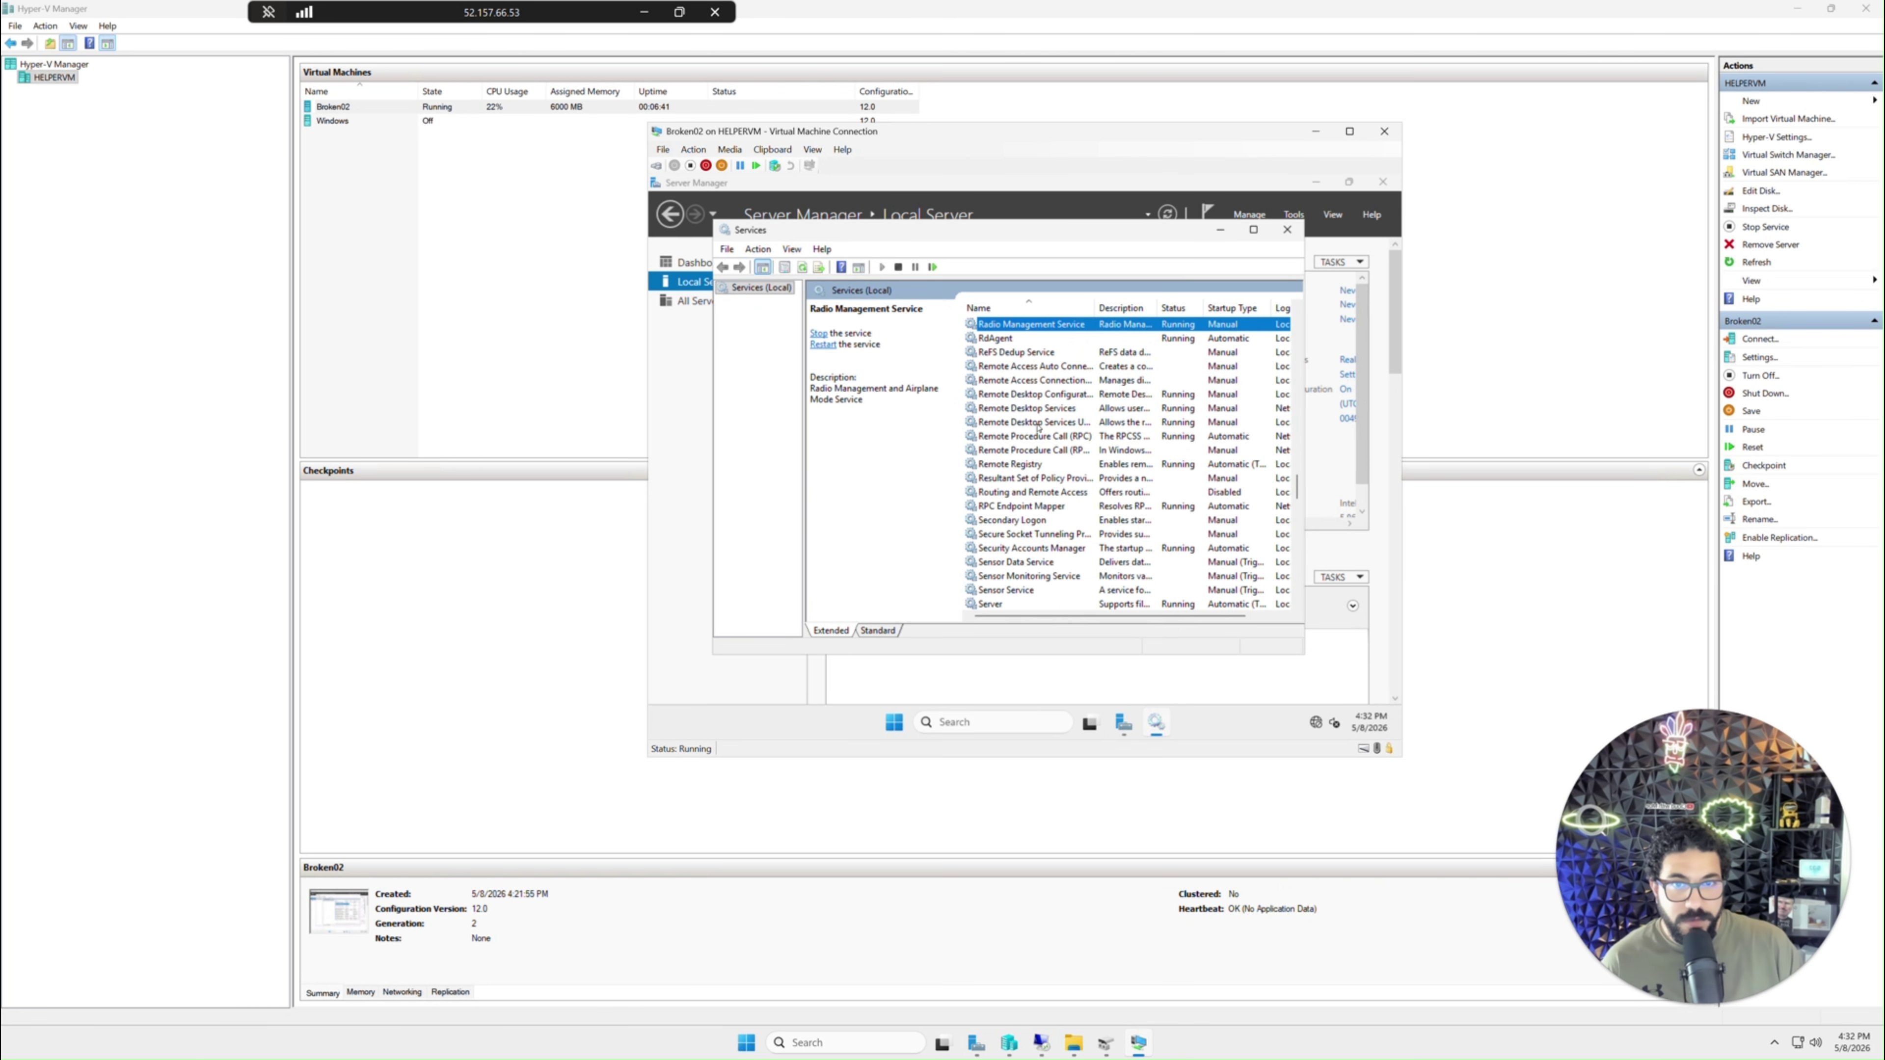
{"action": "key", "text": "d"}
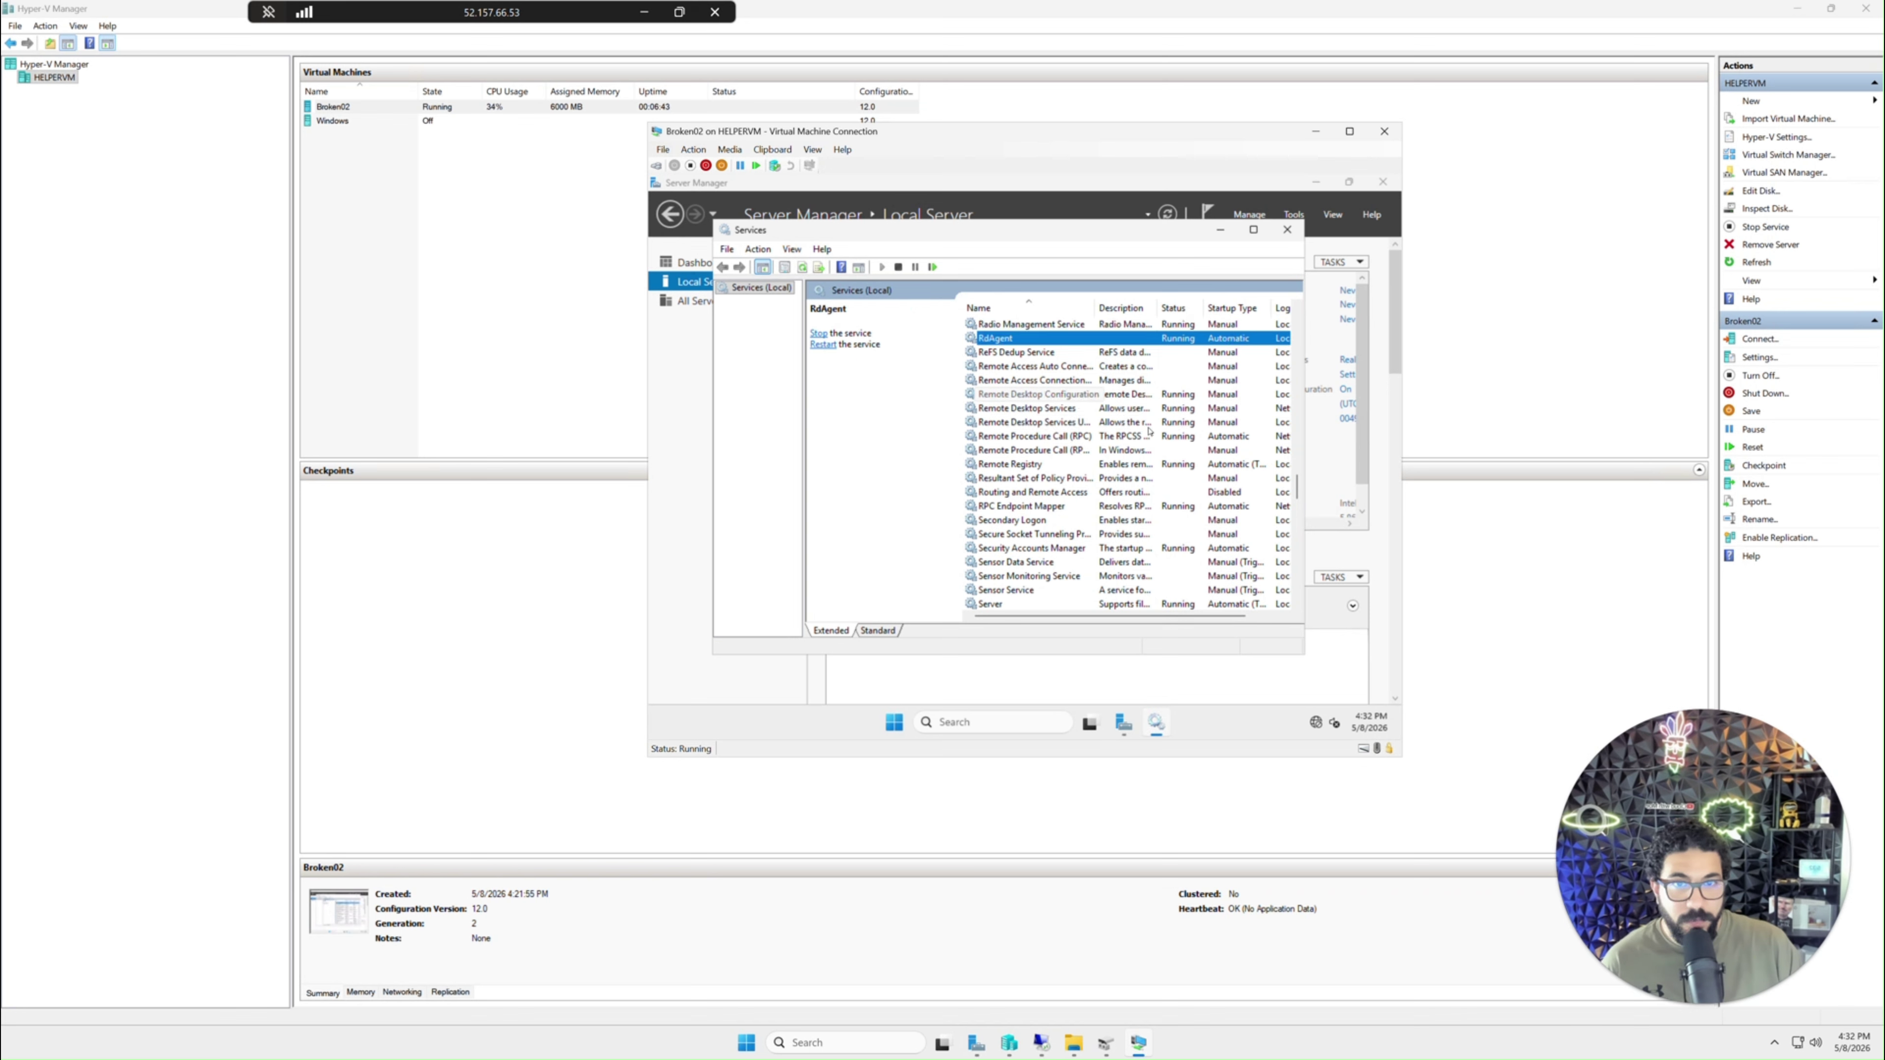
{"action": "key", "text": "Down"}
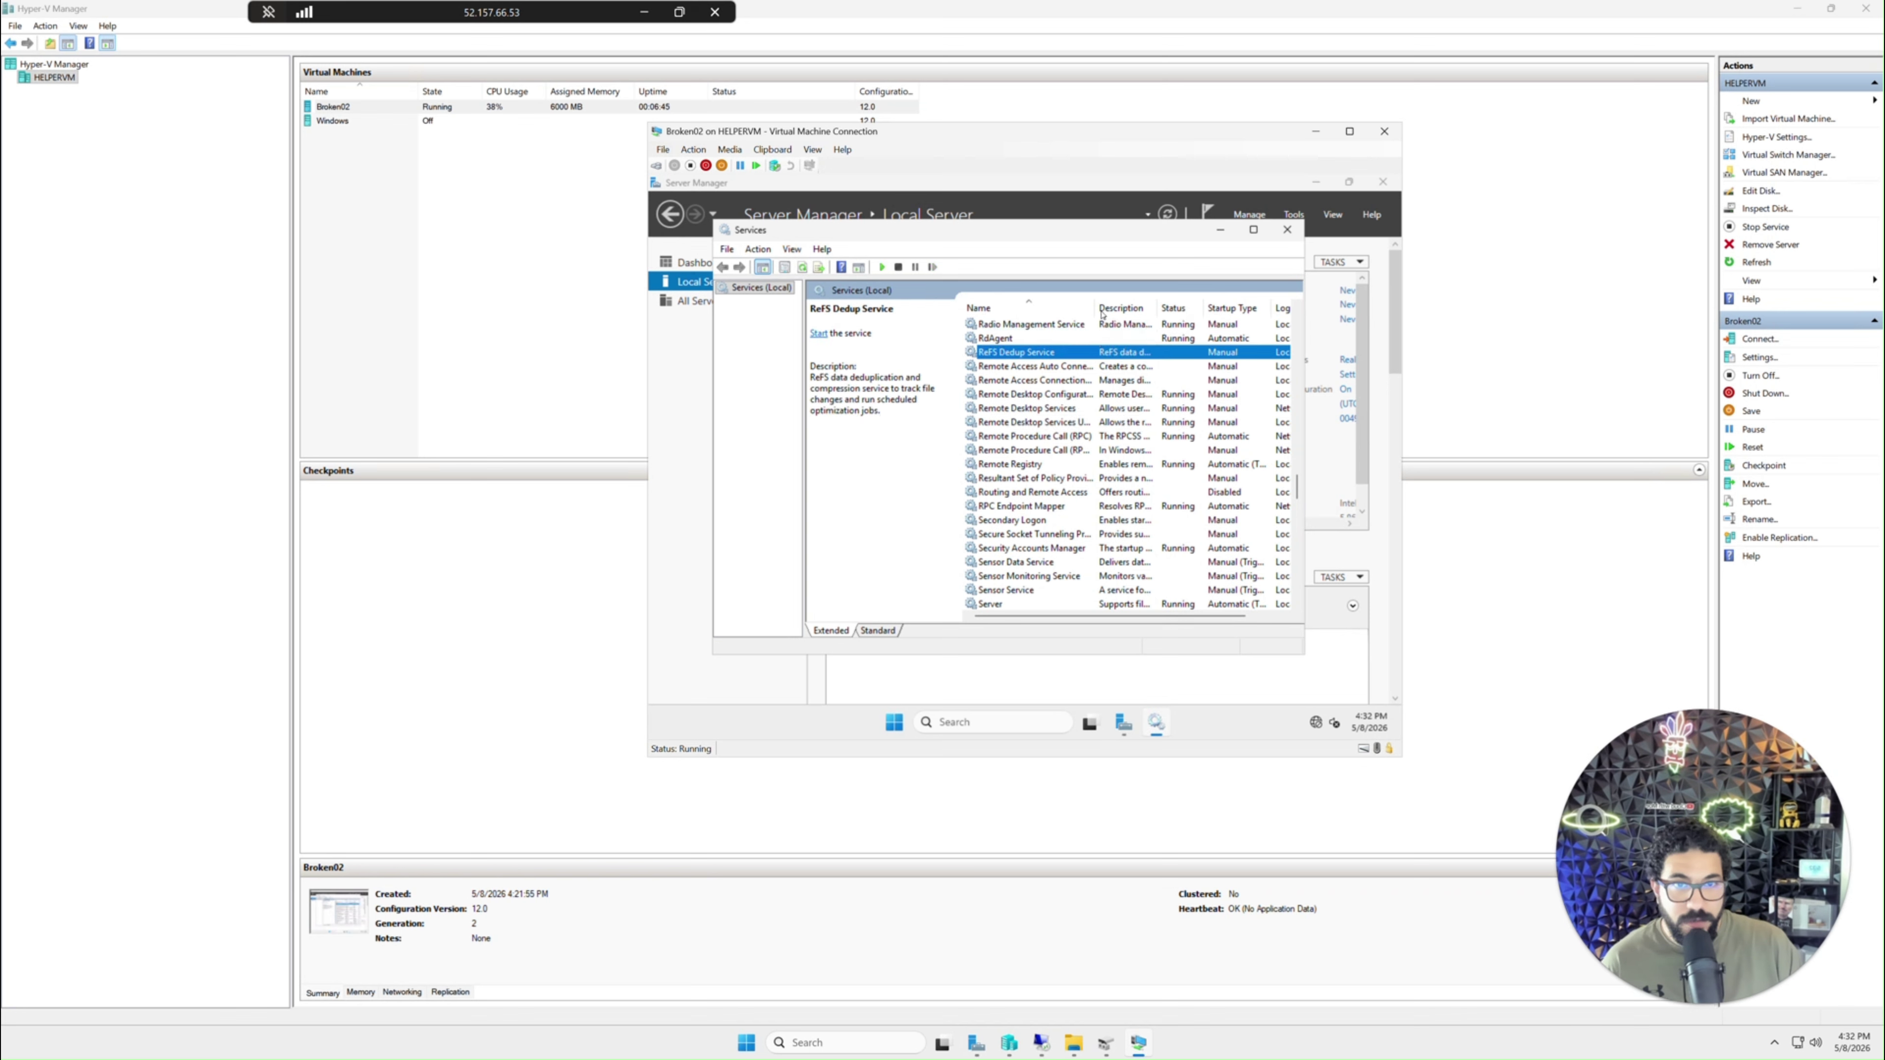
{"action": "left_click", "coordinate": [1047, 393]}
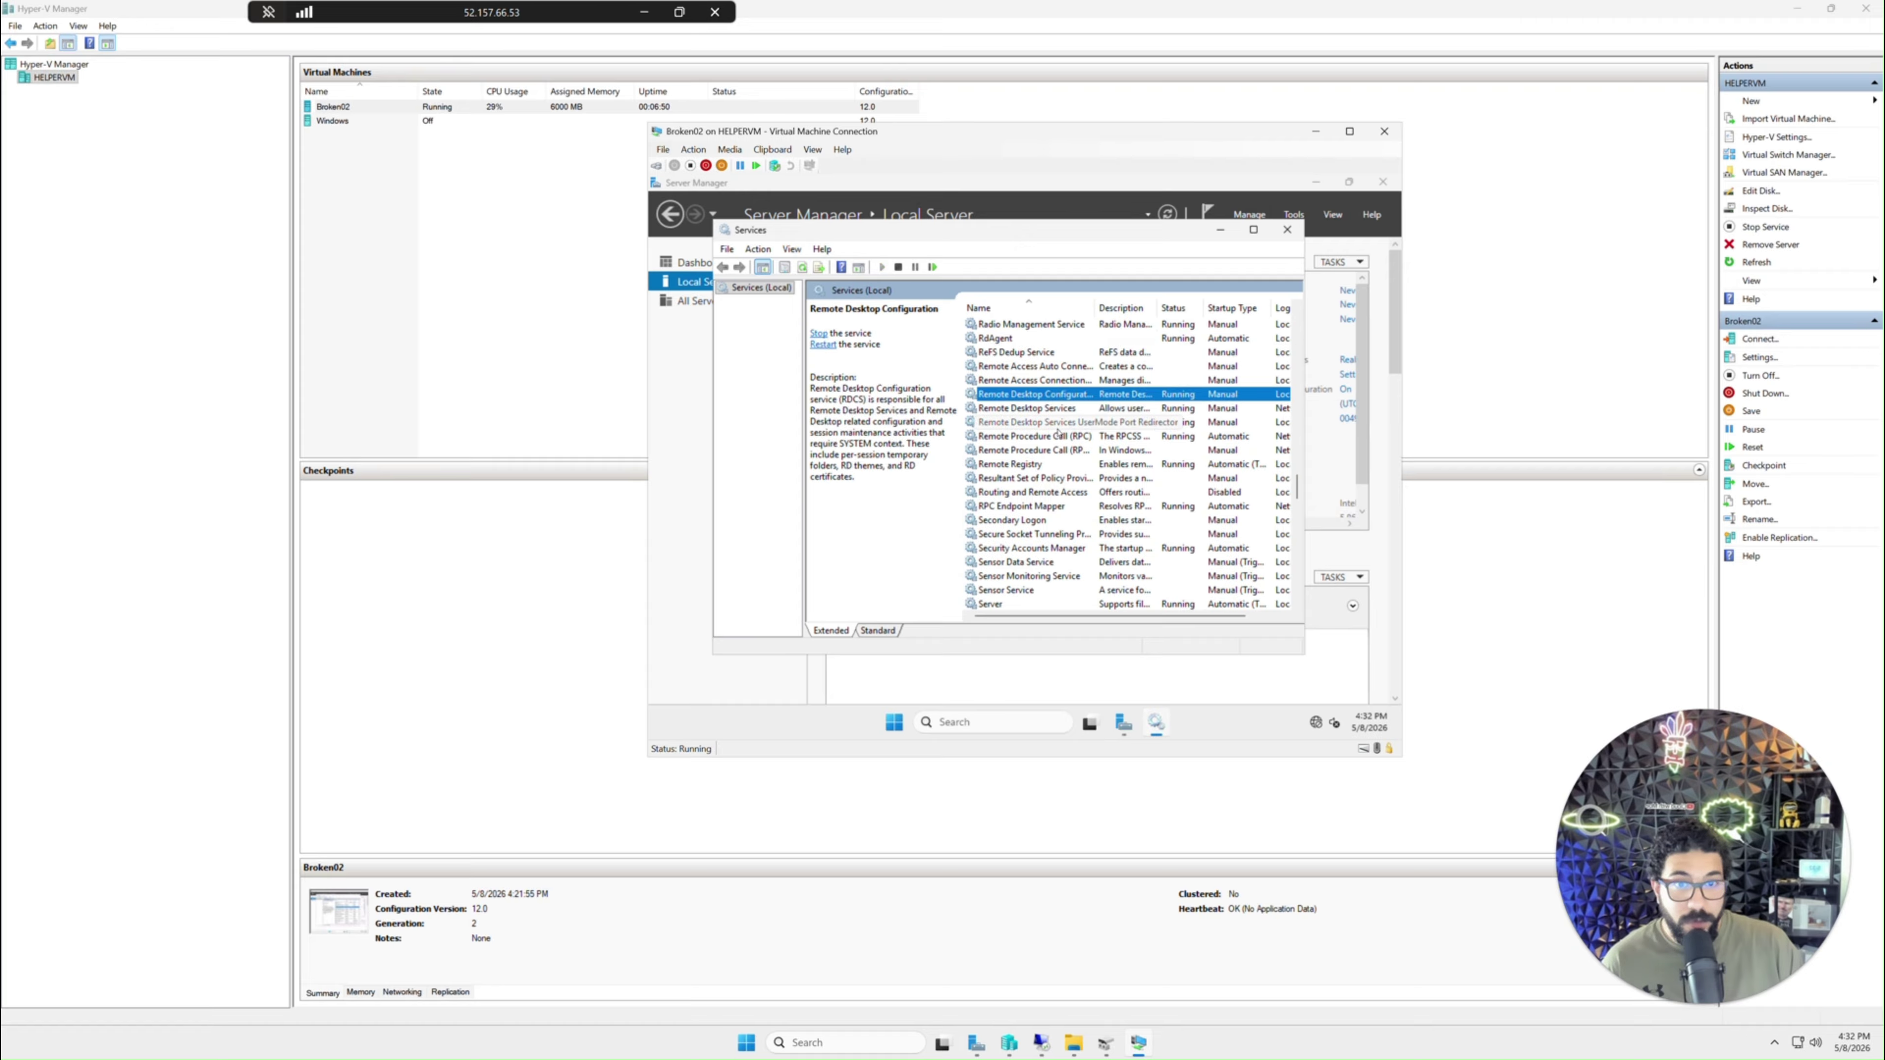
{"action": "left_click", "coordinate": [1046, 408]}
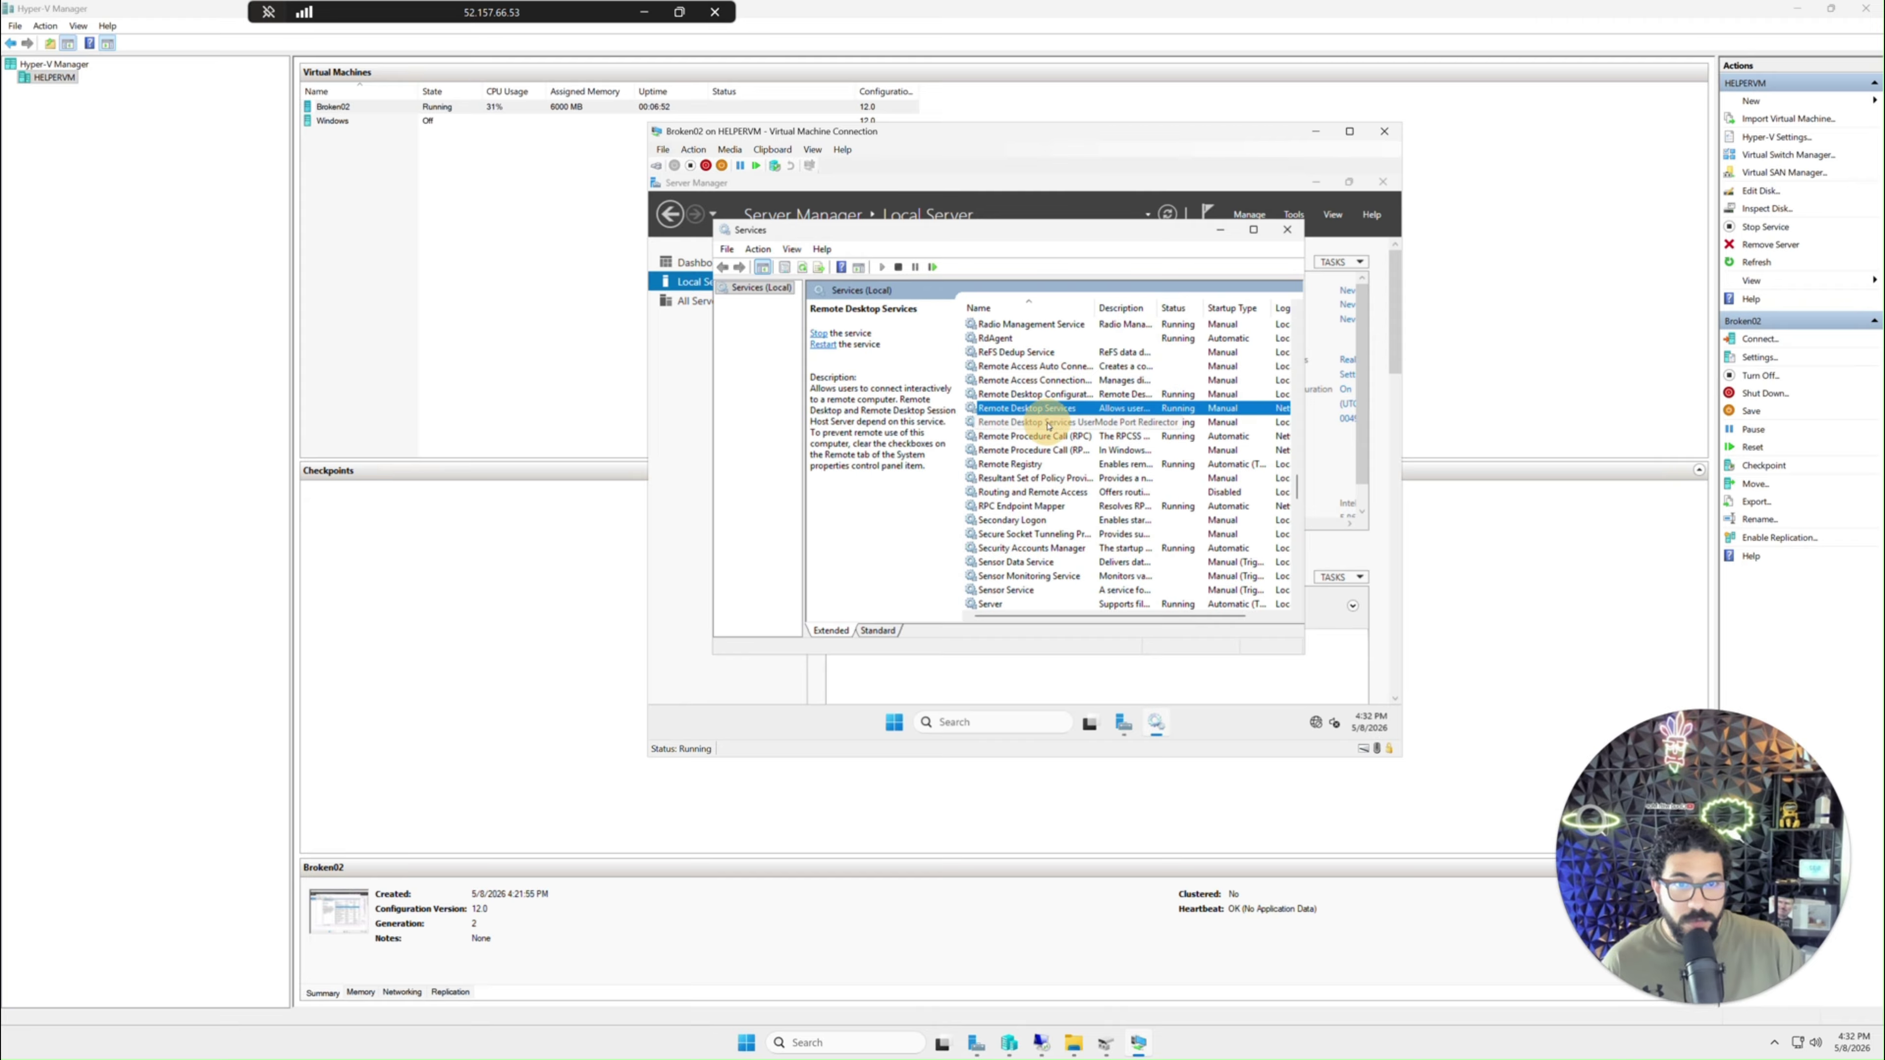
{"action": "key", "text": "Down"}
{"action": "left_click", "coordinate": [1188, 410]}
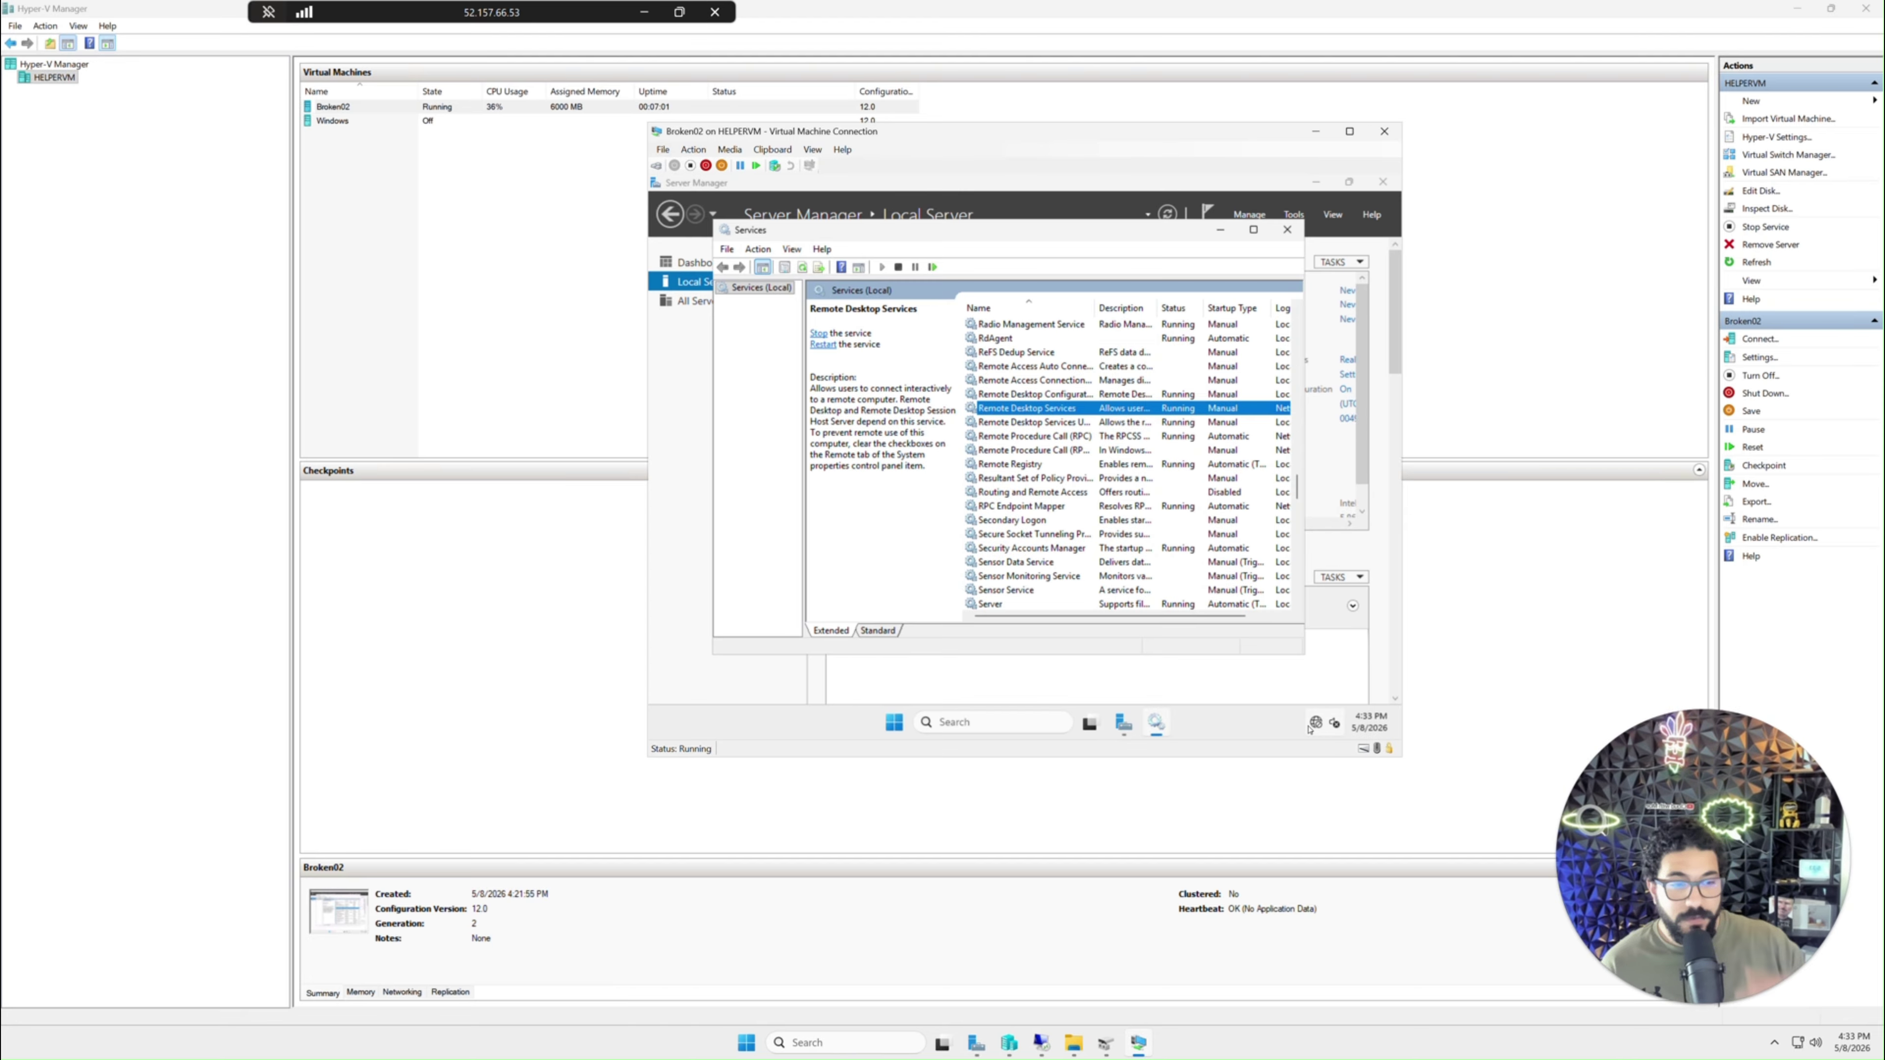
- Review the full width of the Local Server properties, and close Server Manager and the Services console
{"action": "left_click", "coordinate": [678, 482]}
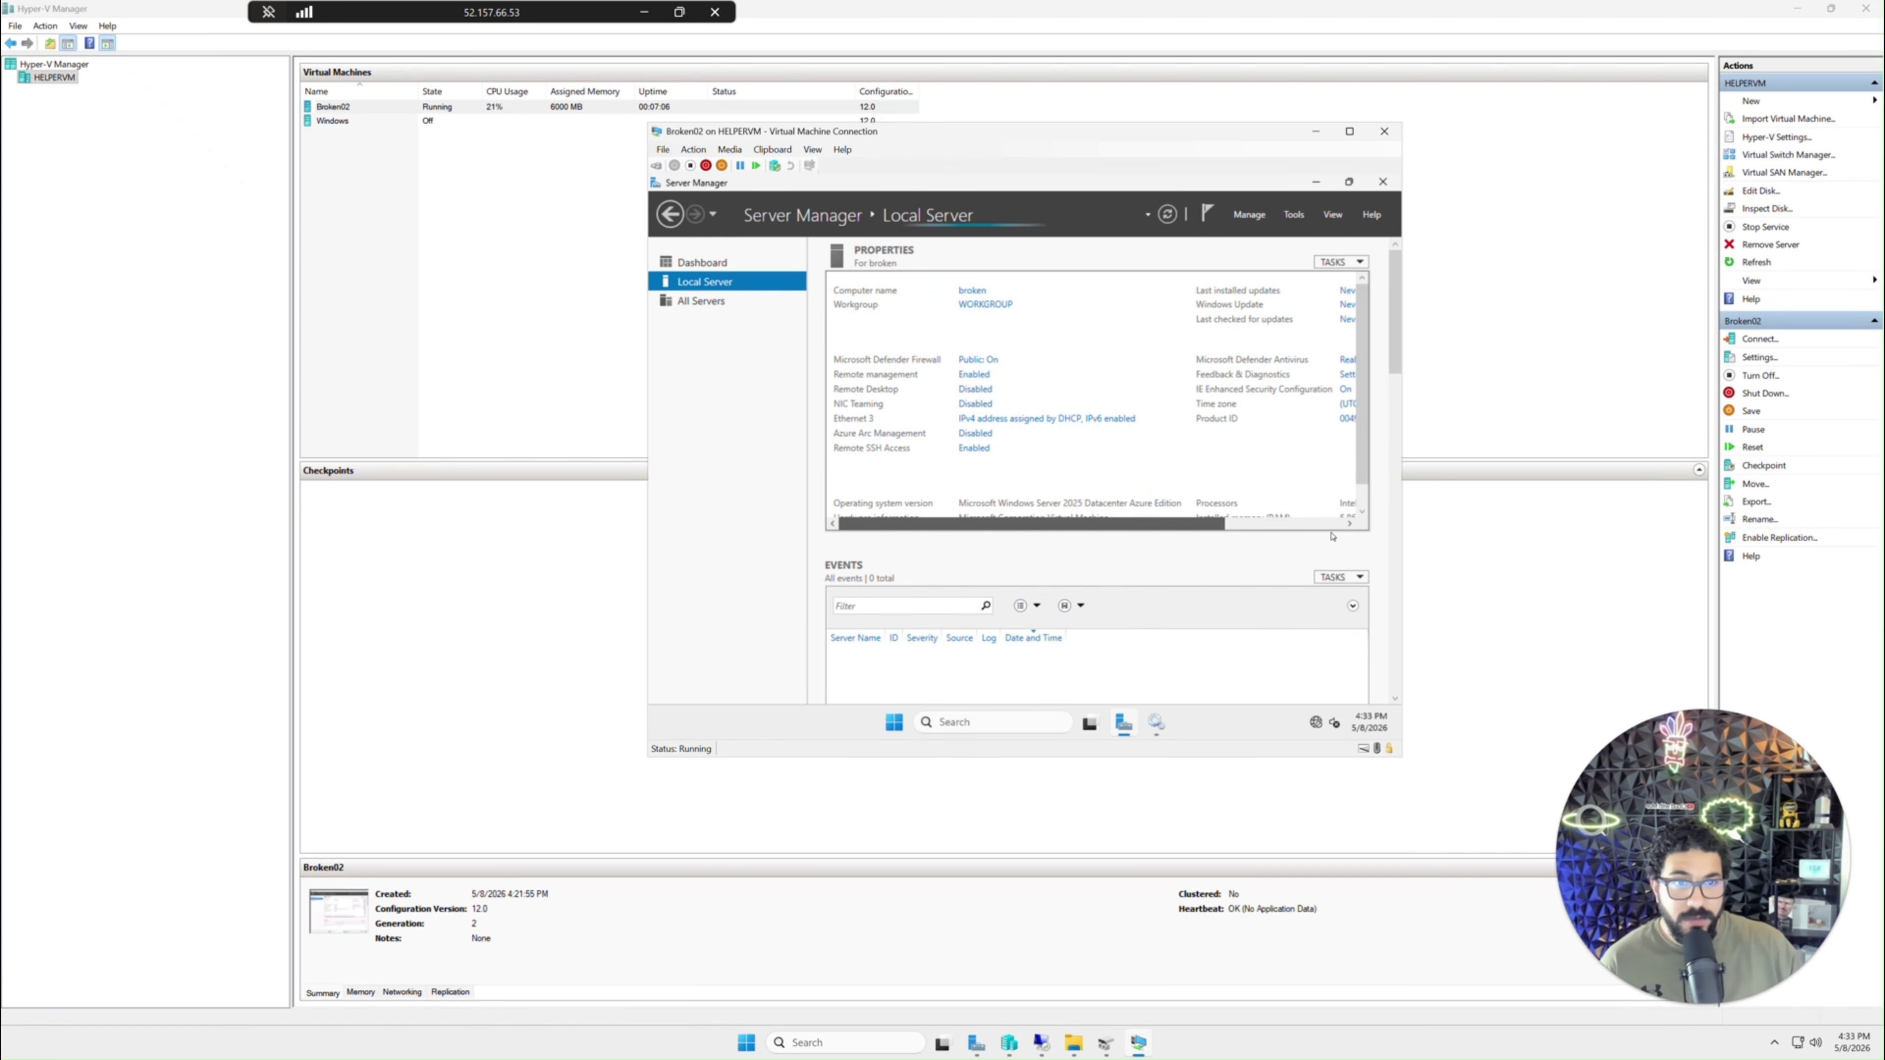
{"action": "left_click_drag", "start_coordinate": [1199, 524], "coordinate": [1317, 524]}
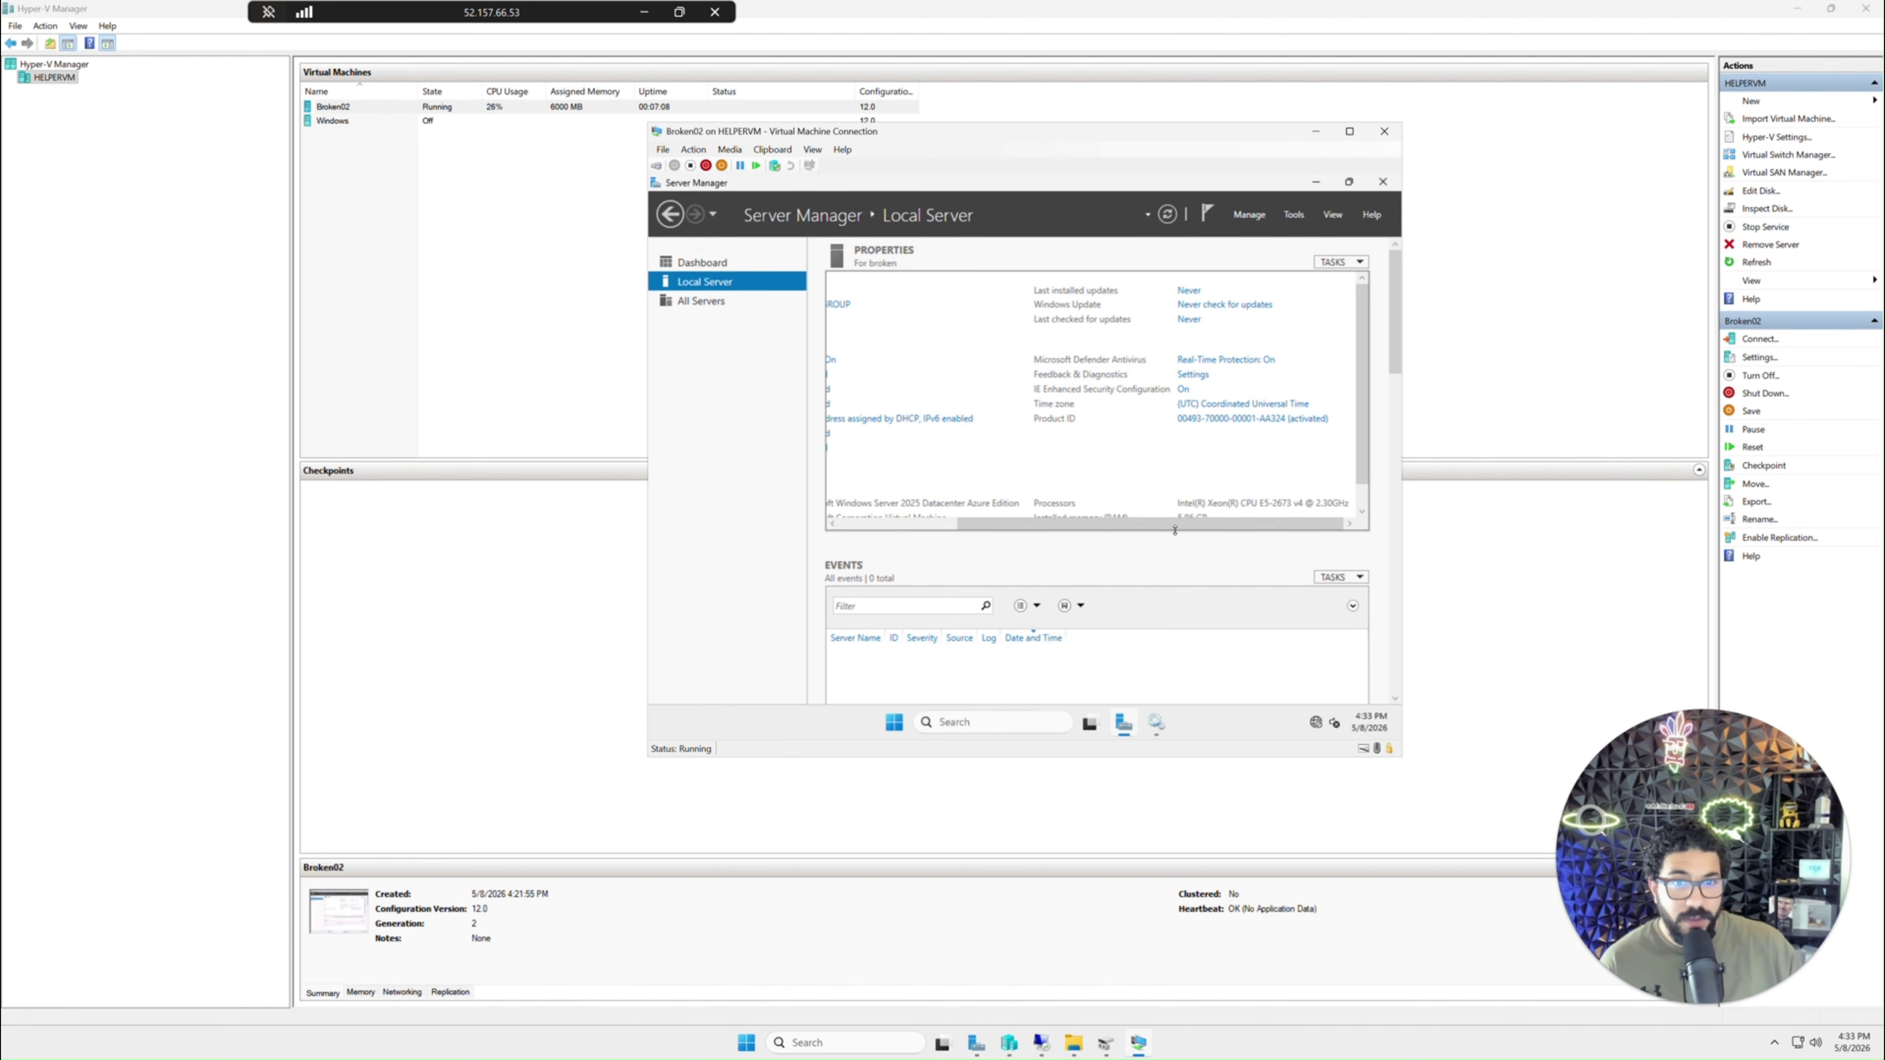
{"action": "left_click_drag", "start_coordinate": [1192, 524], "coordinate": [960, 523]}
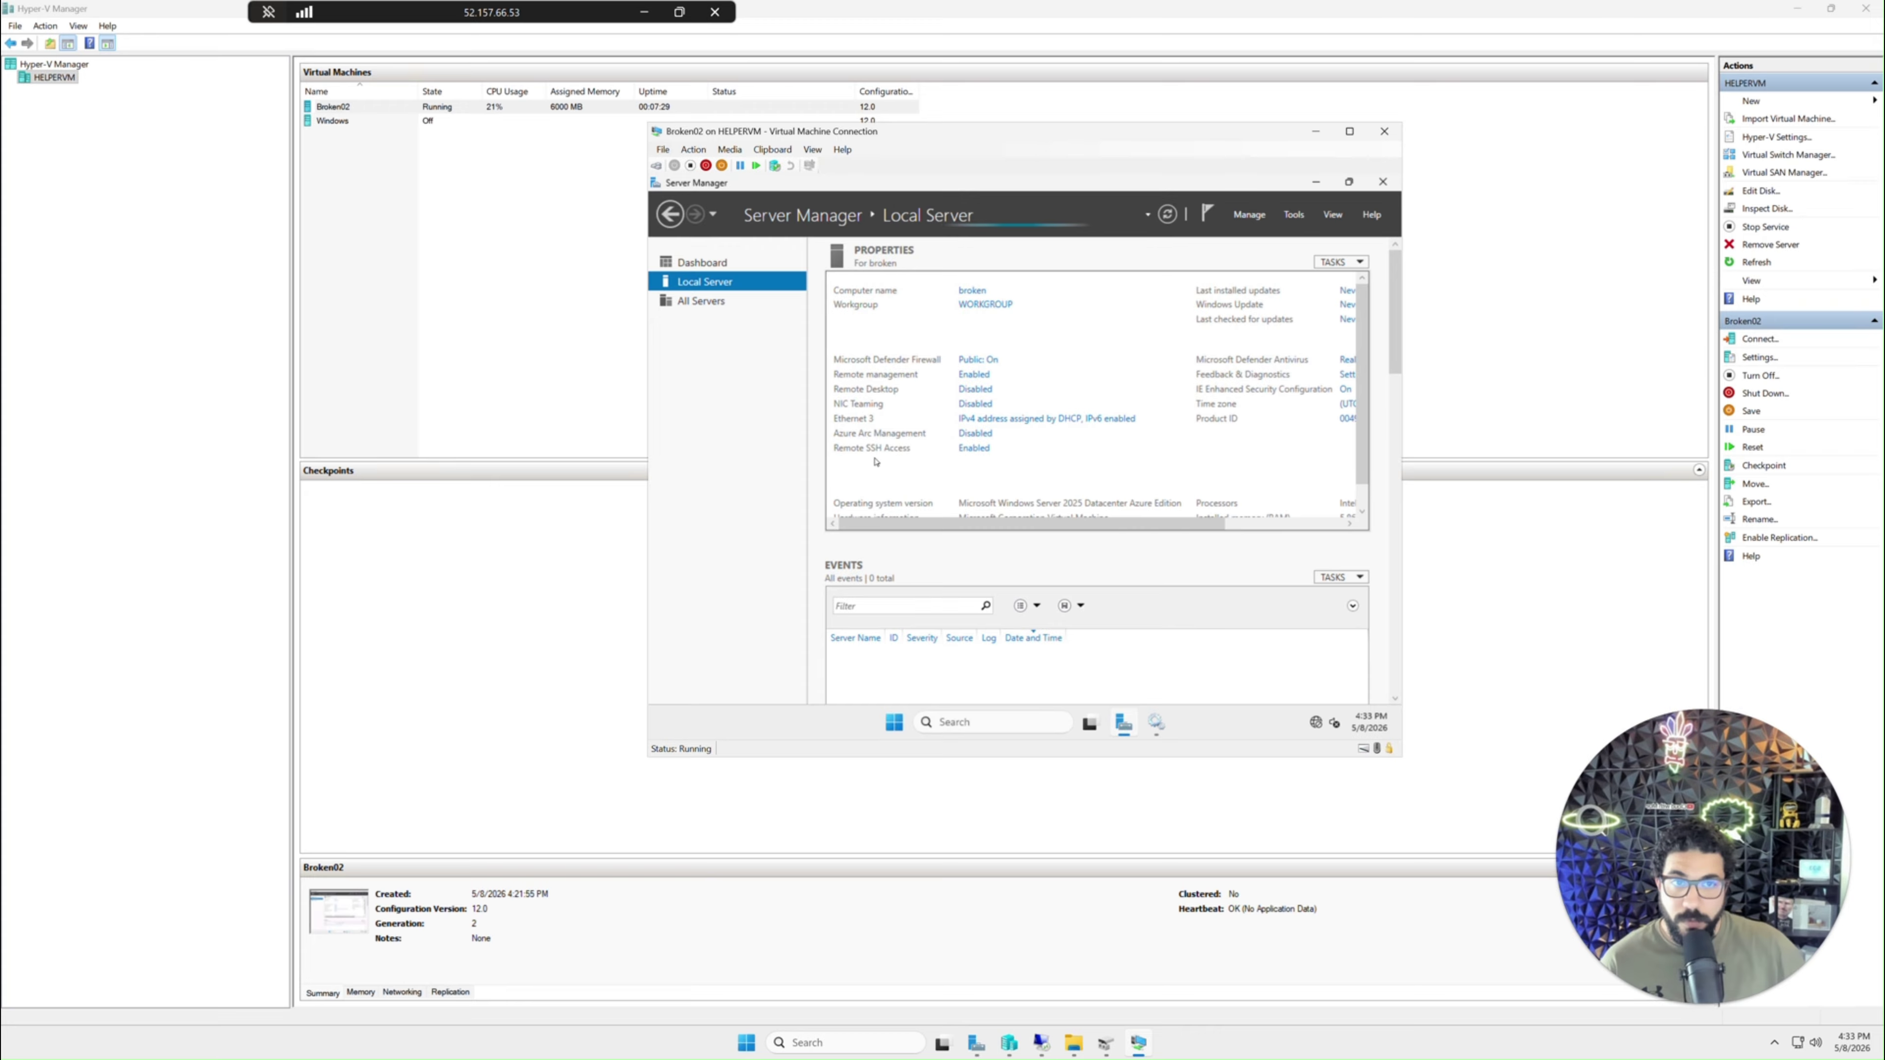
{"action": "left_click", "coordinate": [1382, 183]}
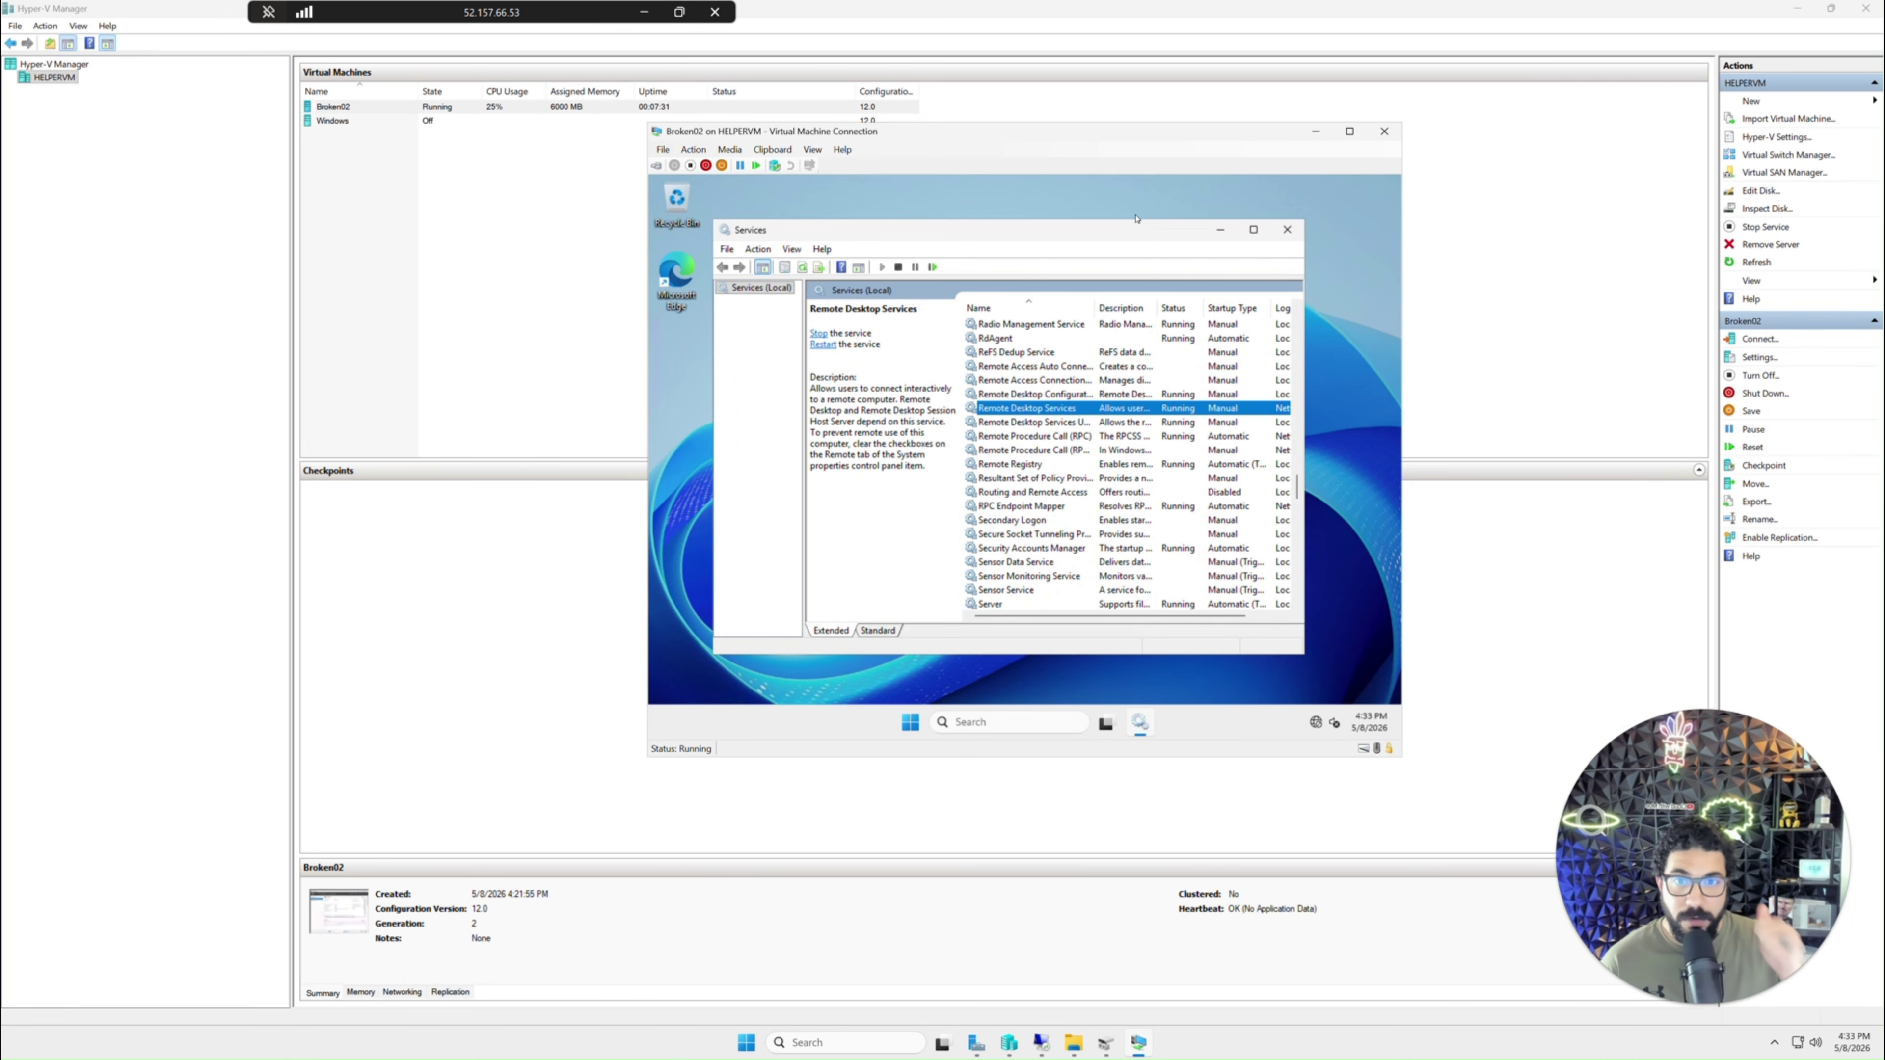
{"action": "left_click", "coordinate": [1287, 229]}
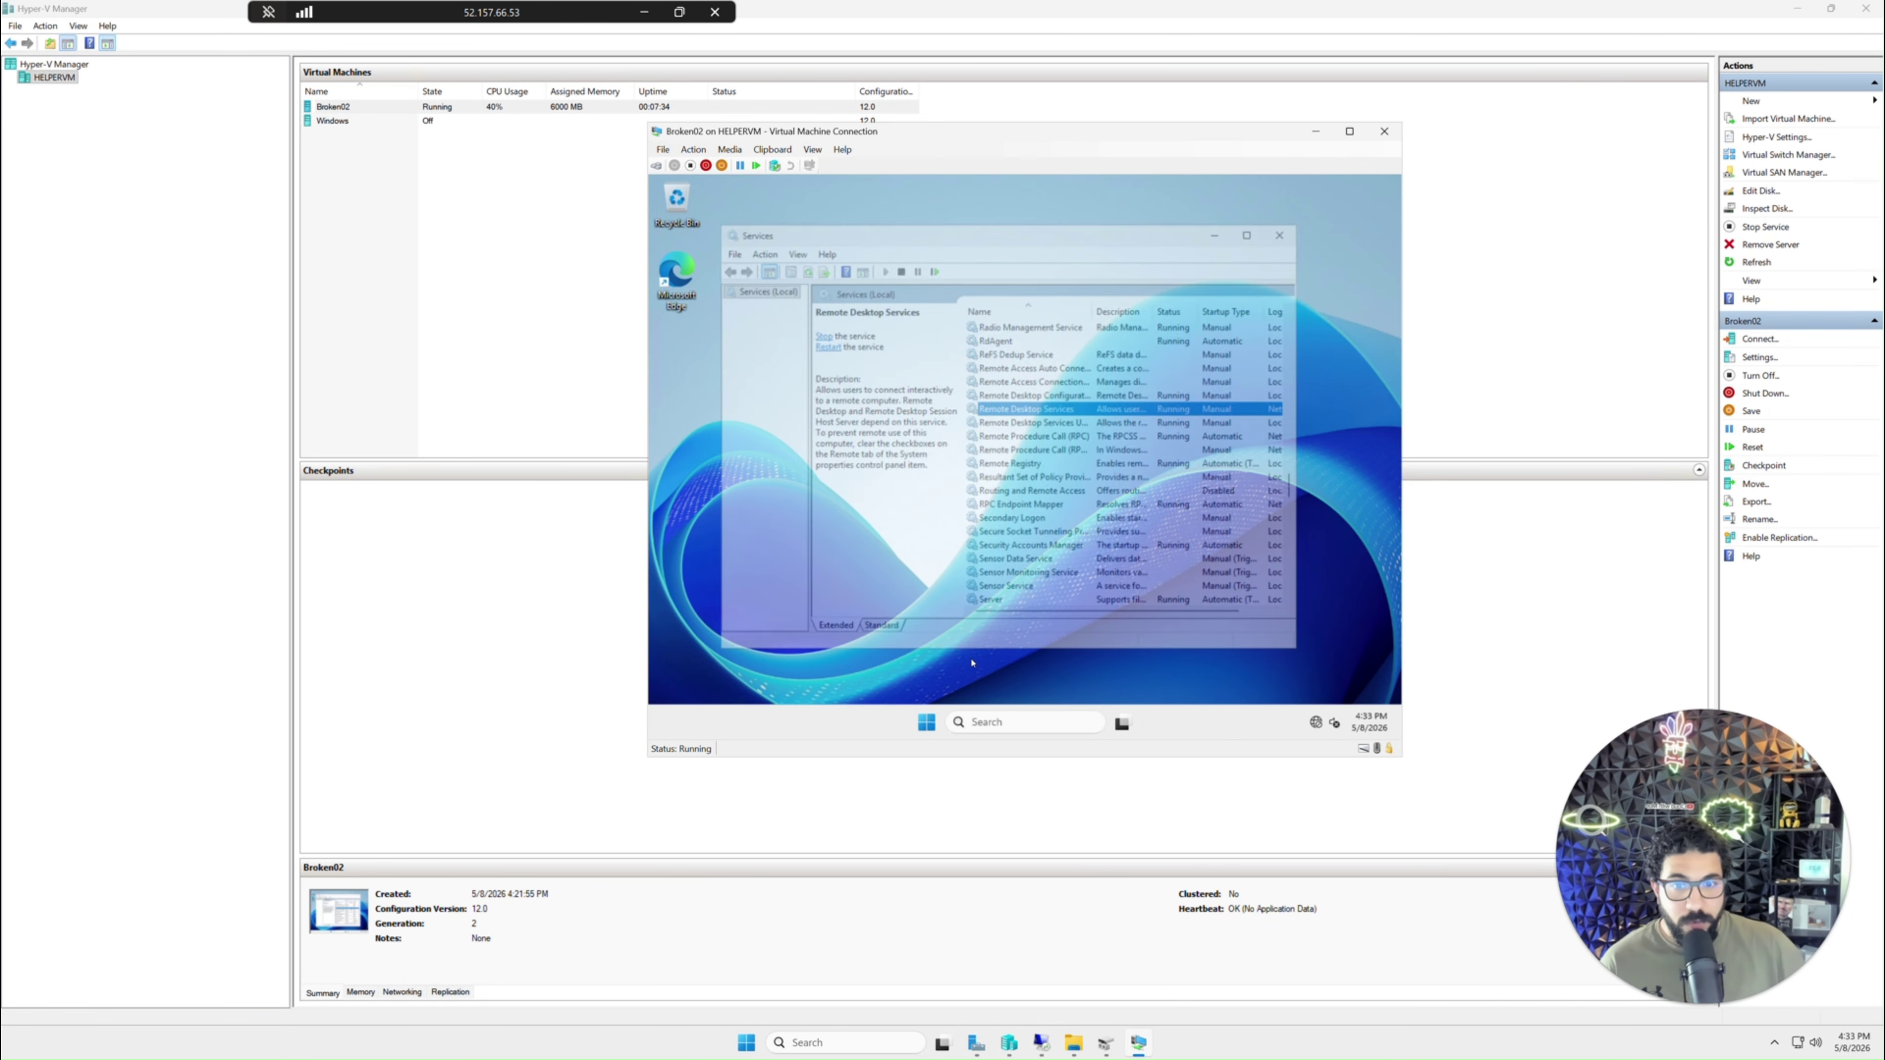
- Shut down Broken02 from within its guest Windows, giving Other (Unplanned) as the reason
{"action": "right_click", "coordinate": [927, 724]}
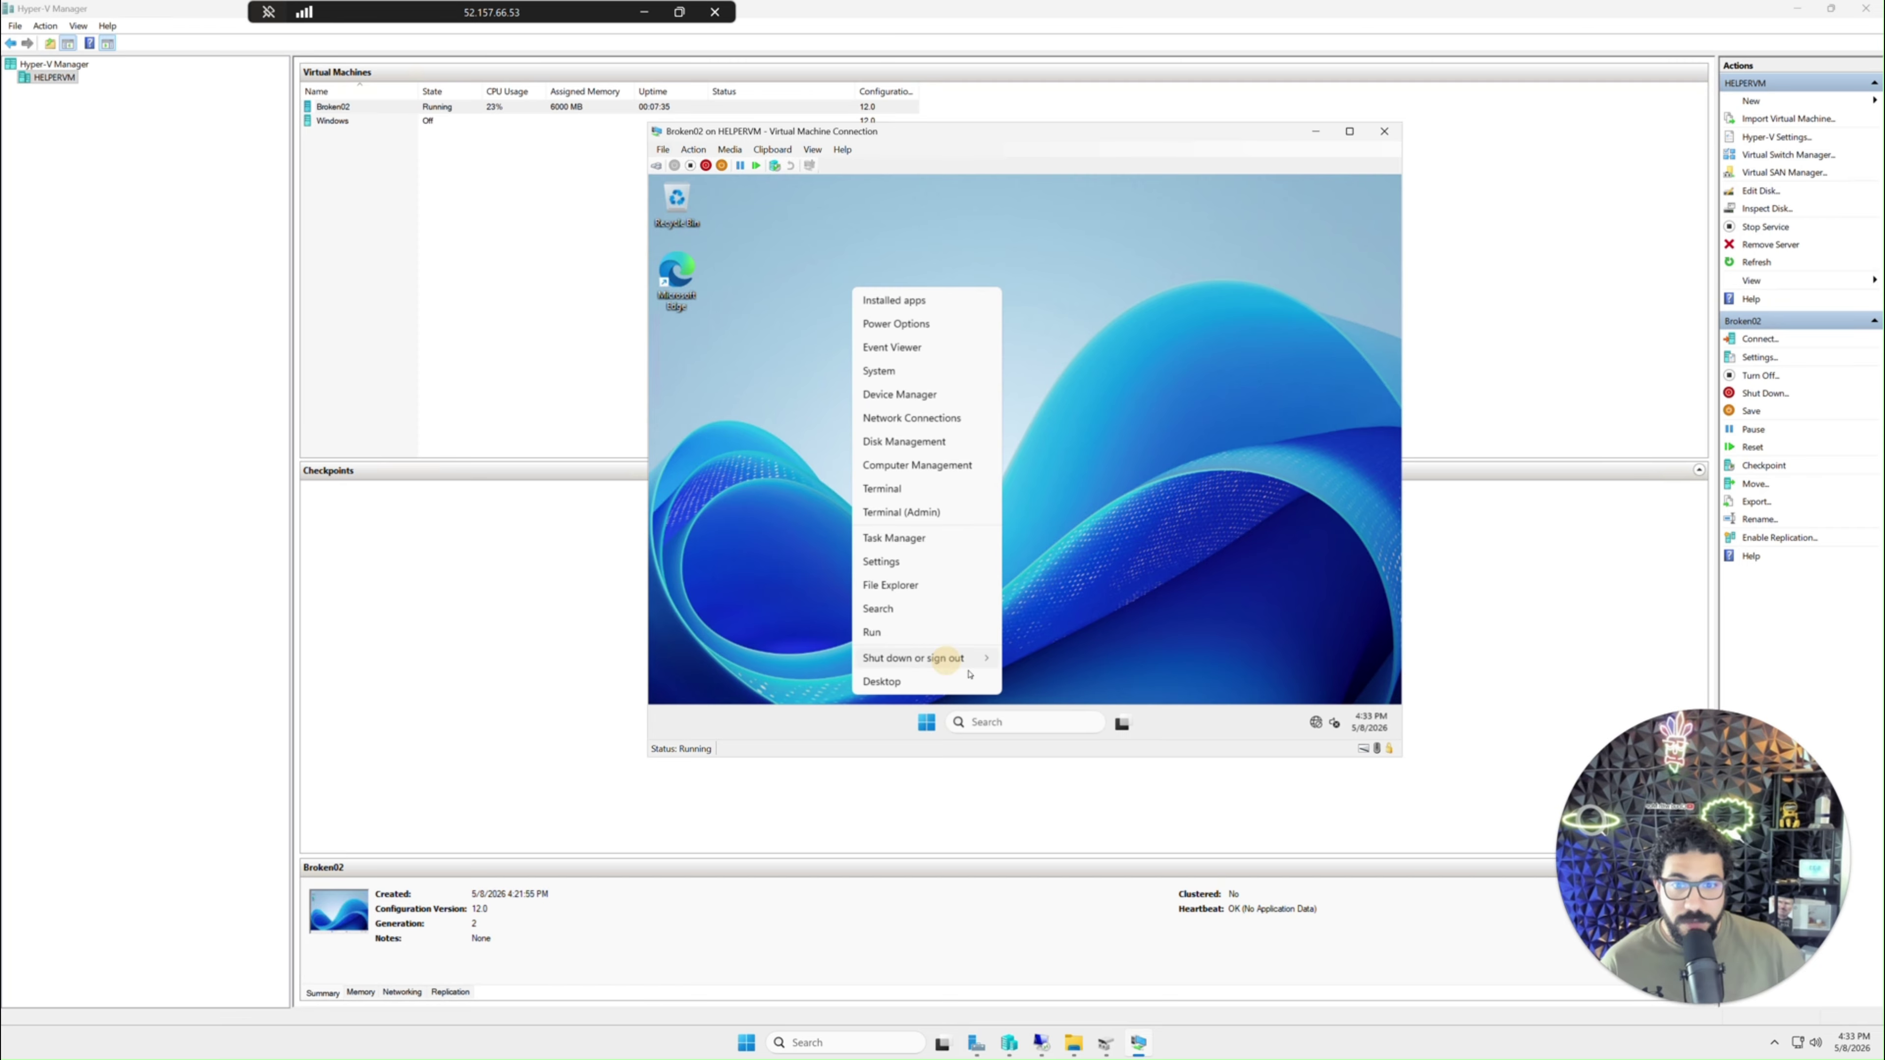
{"action": "mouse_move", "coordinate": [946, 658]}
{"action": "left_click", "coordinate": [1035, 684]}
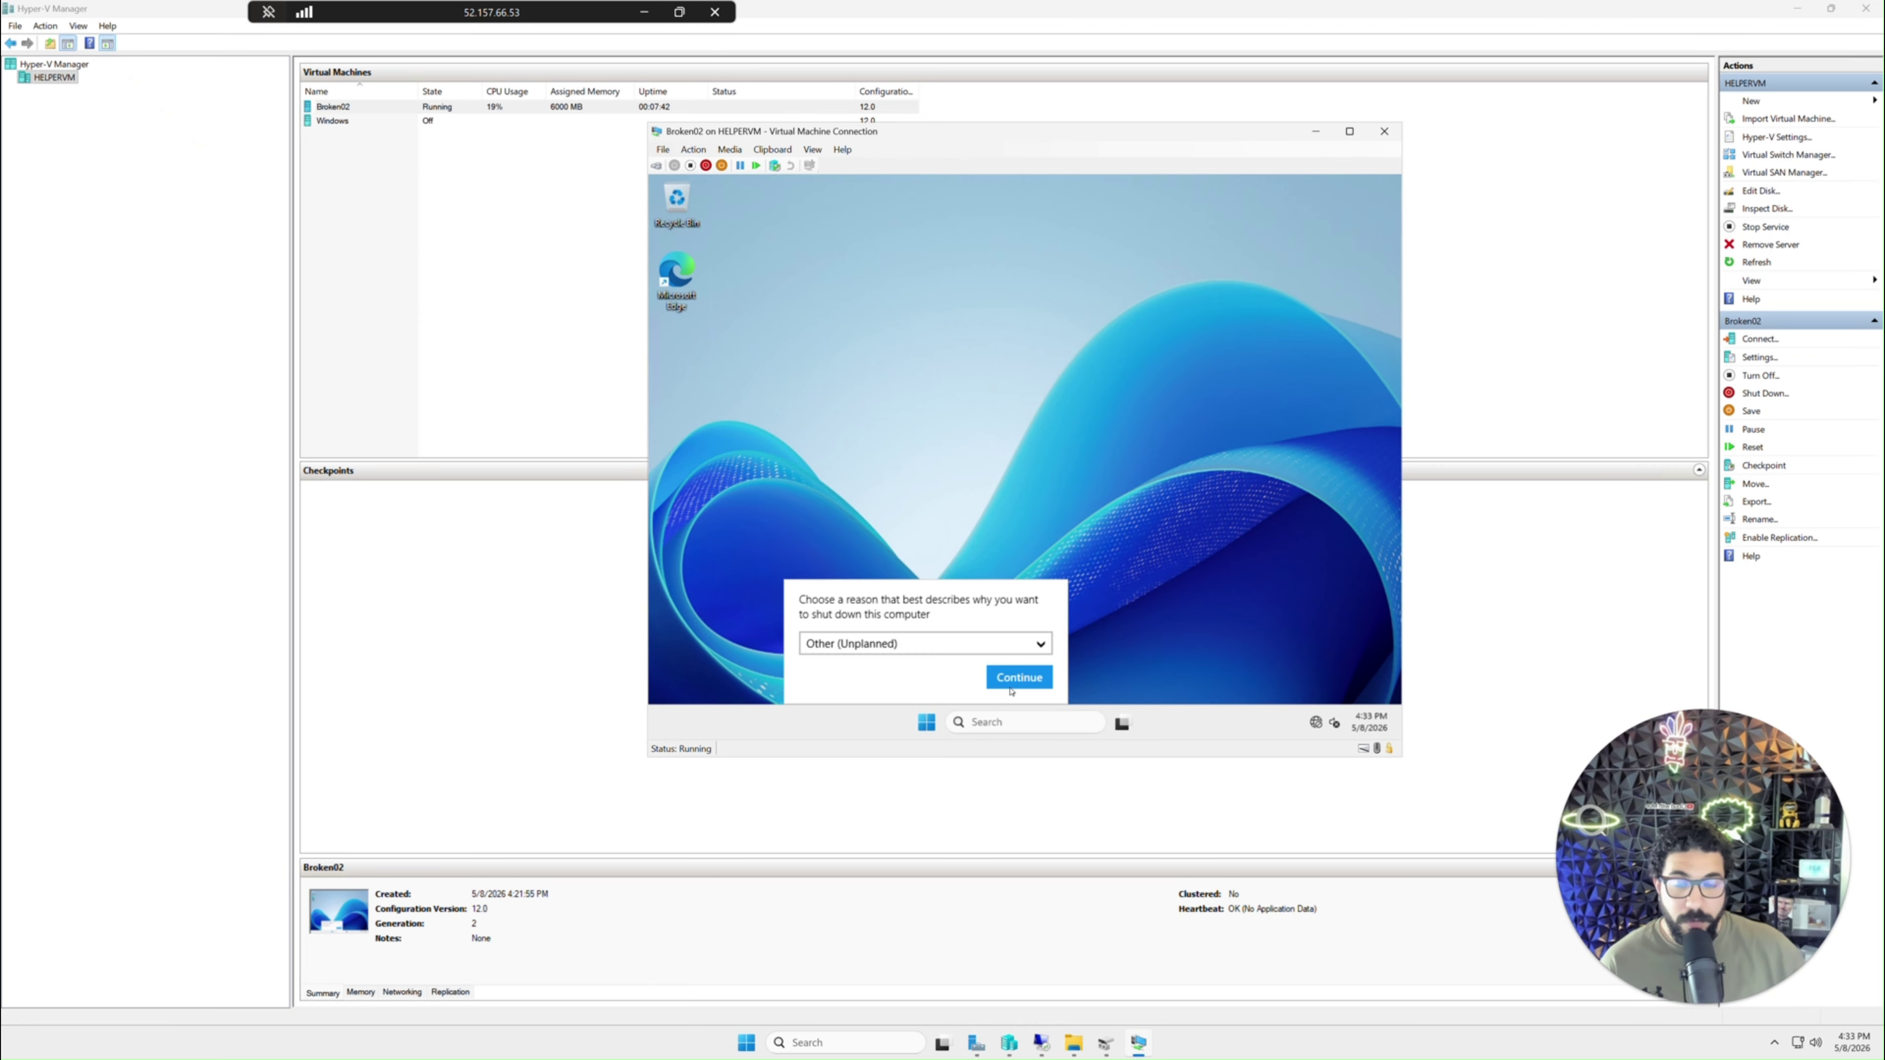
{"action": "left_click", "coordinate": [1025, 681]}
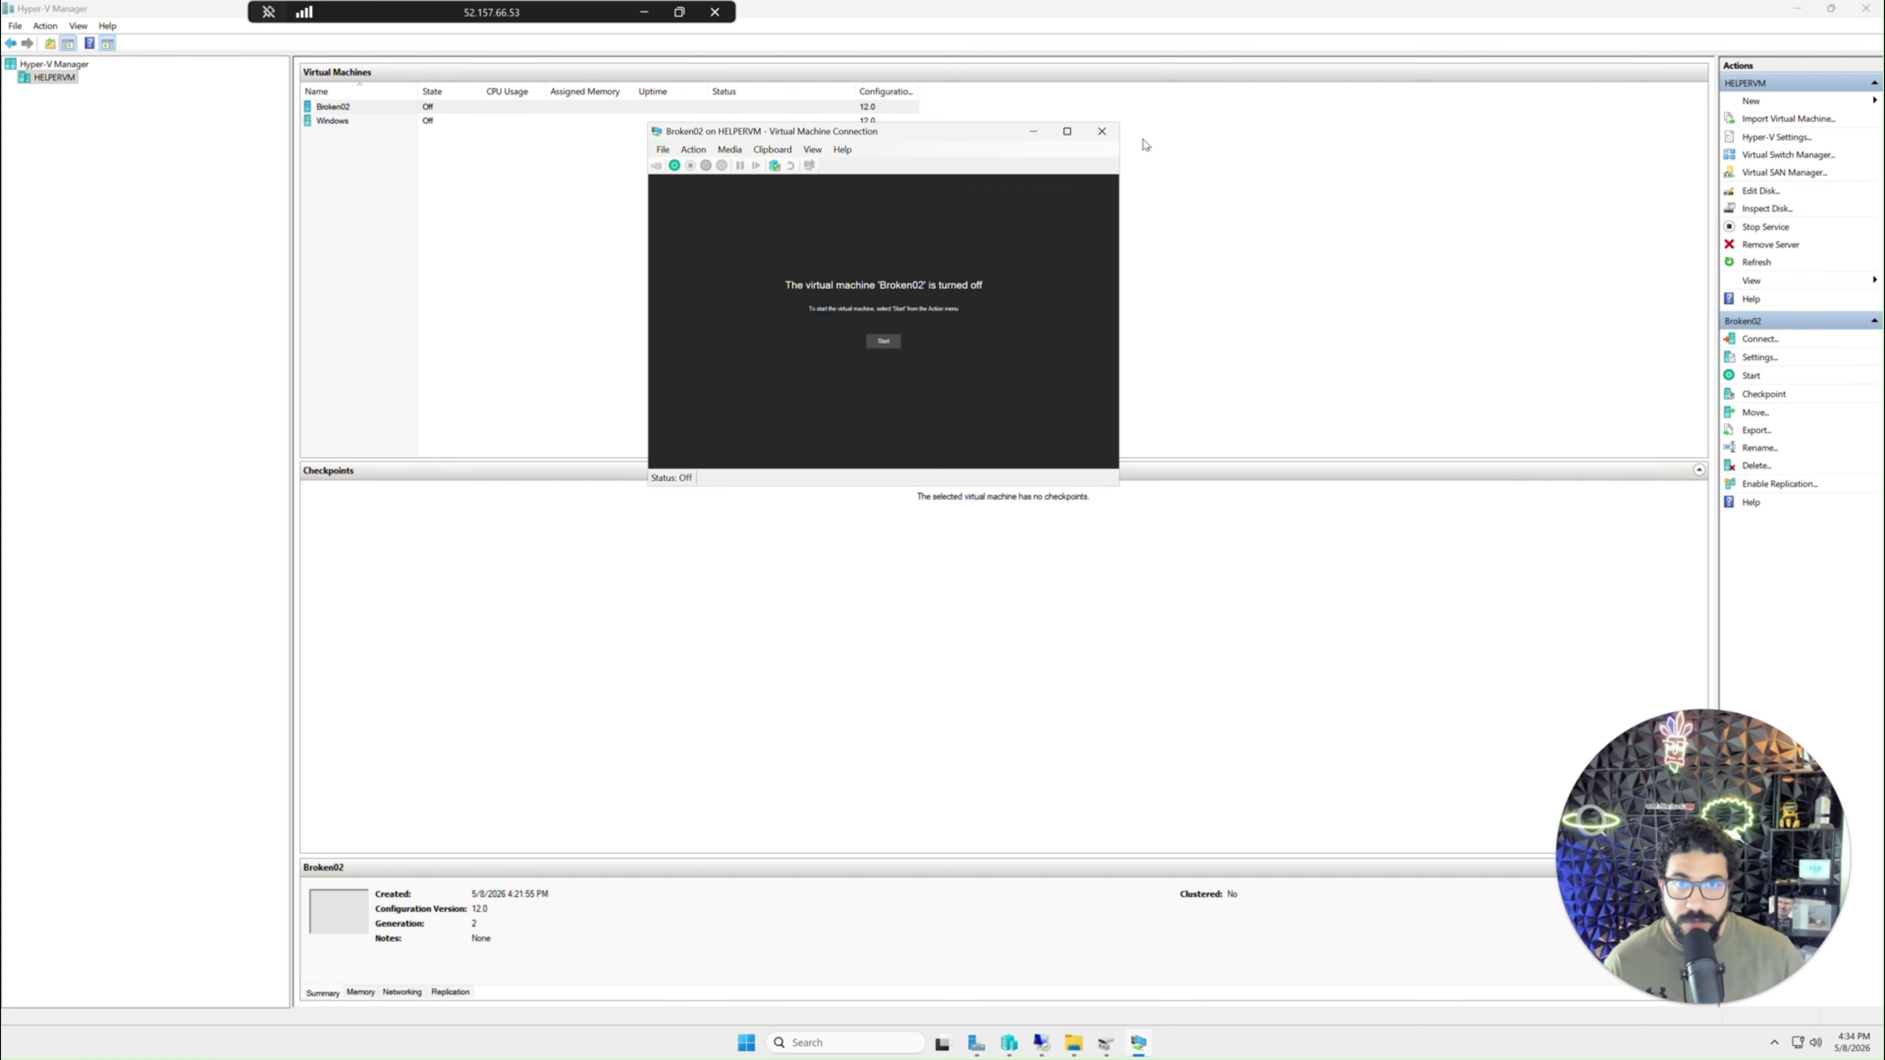
- Close Broken02's connection window, check the state of Disk 2 in helpervm's Disk Management, and close it
{"action": "left_click", "coordinate": [1103, 134]}
{"action": "left_click", "coordinate": [417, 111]}
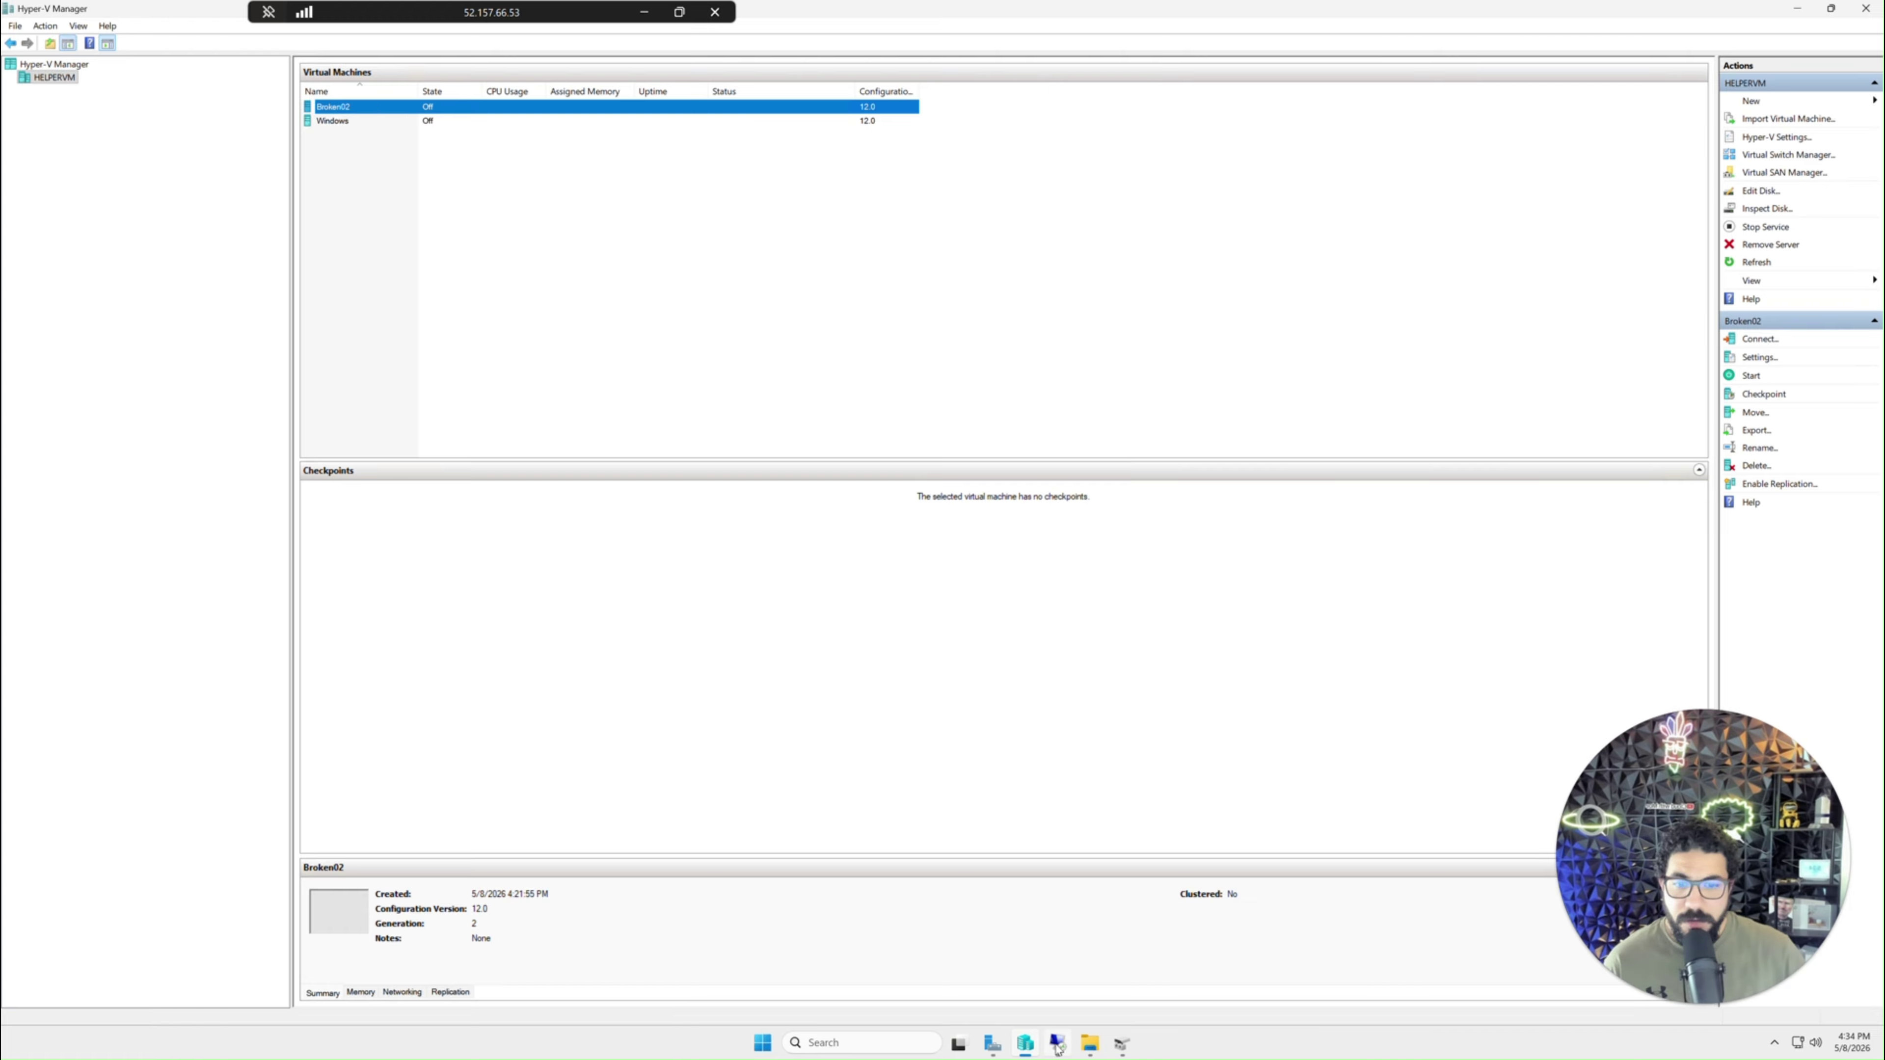
{"action": "left_click", "coordinate": [1122, 1044]}
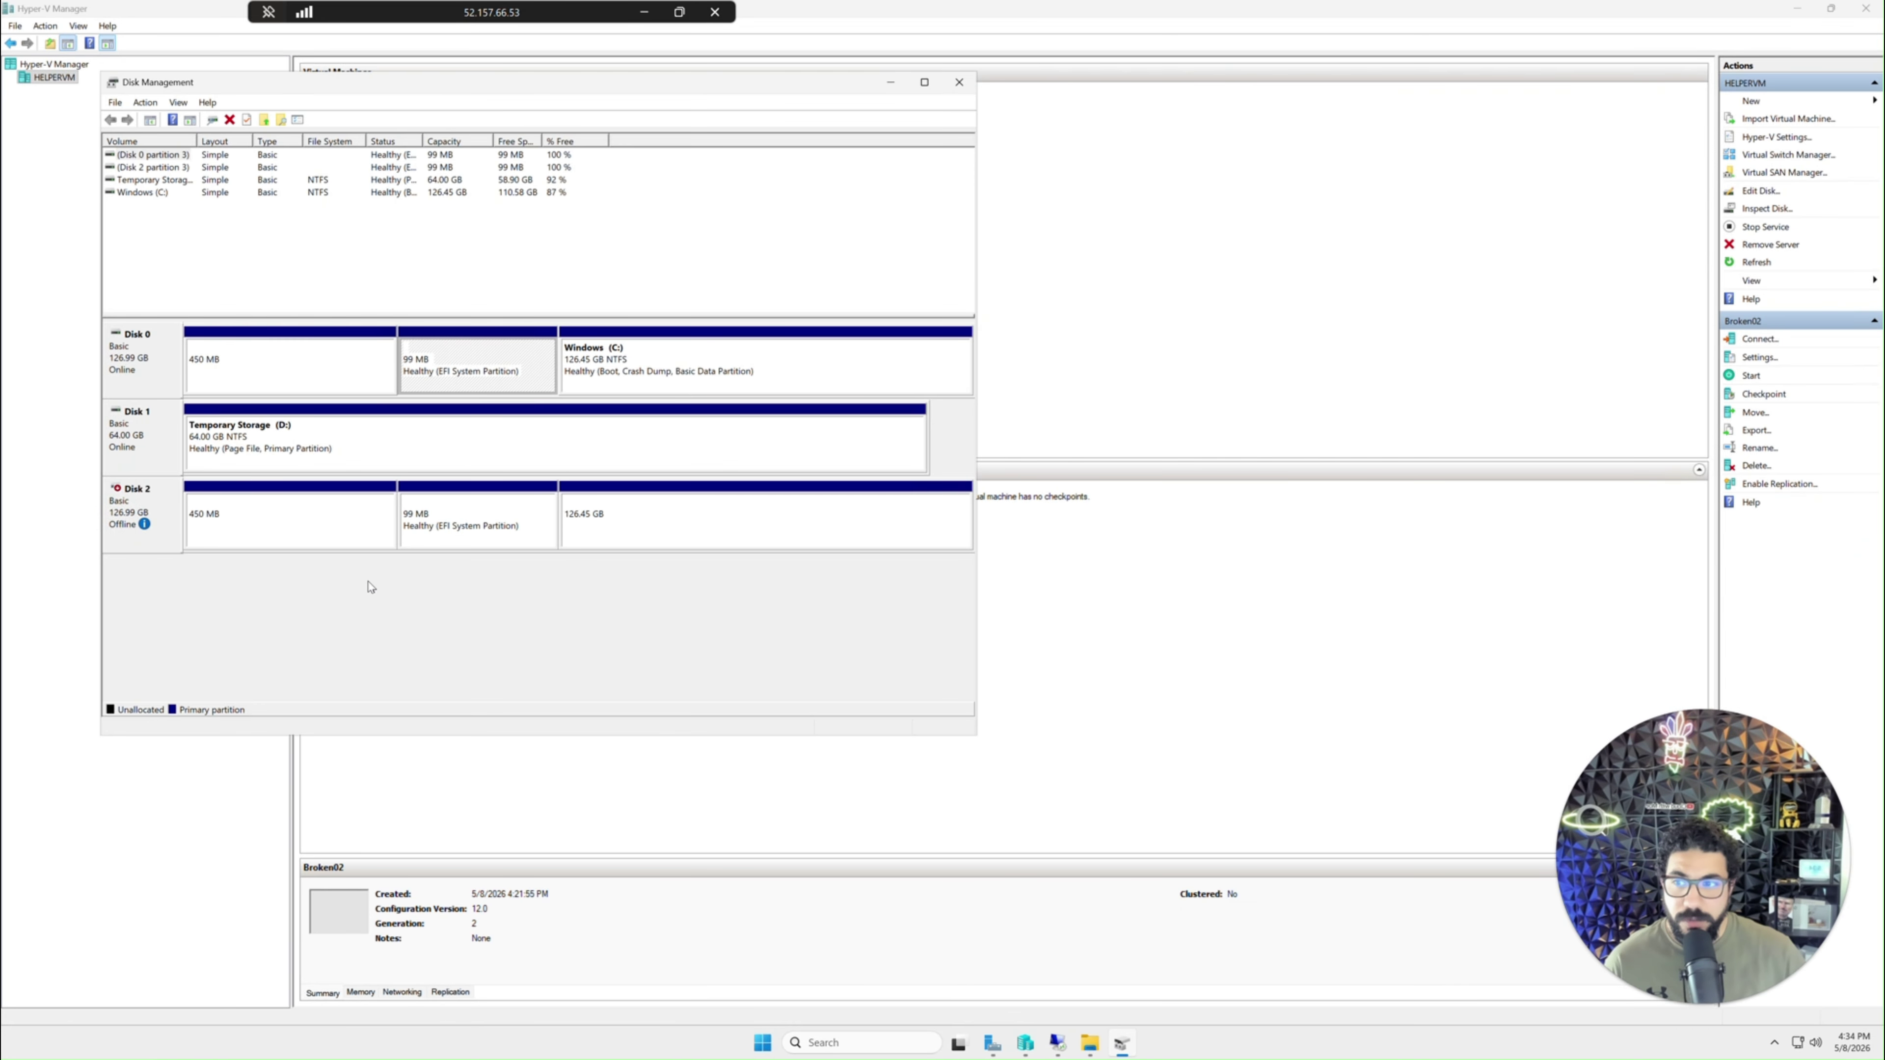
{"action": "right_click", "coordinate": [133, 513]}
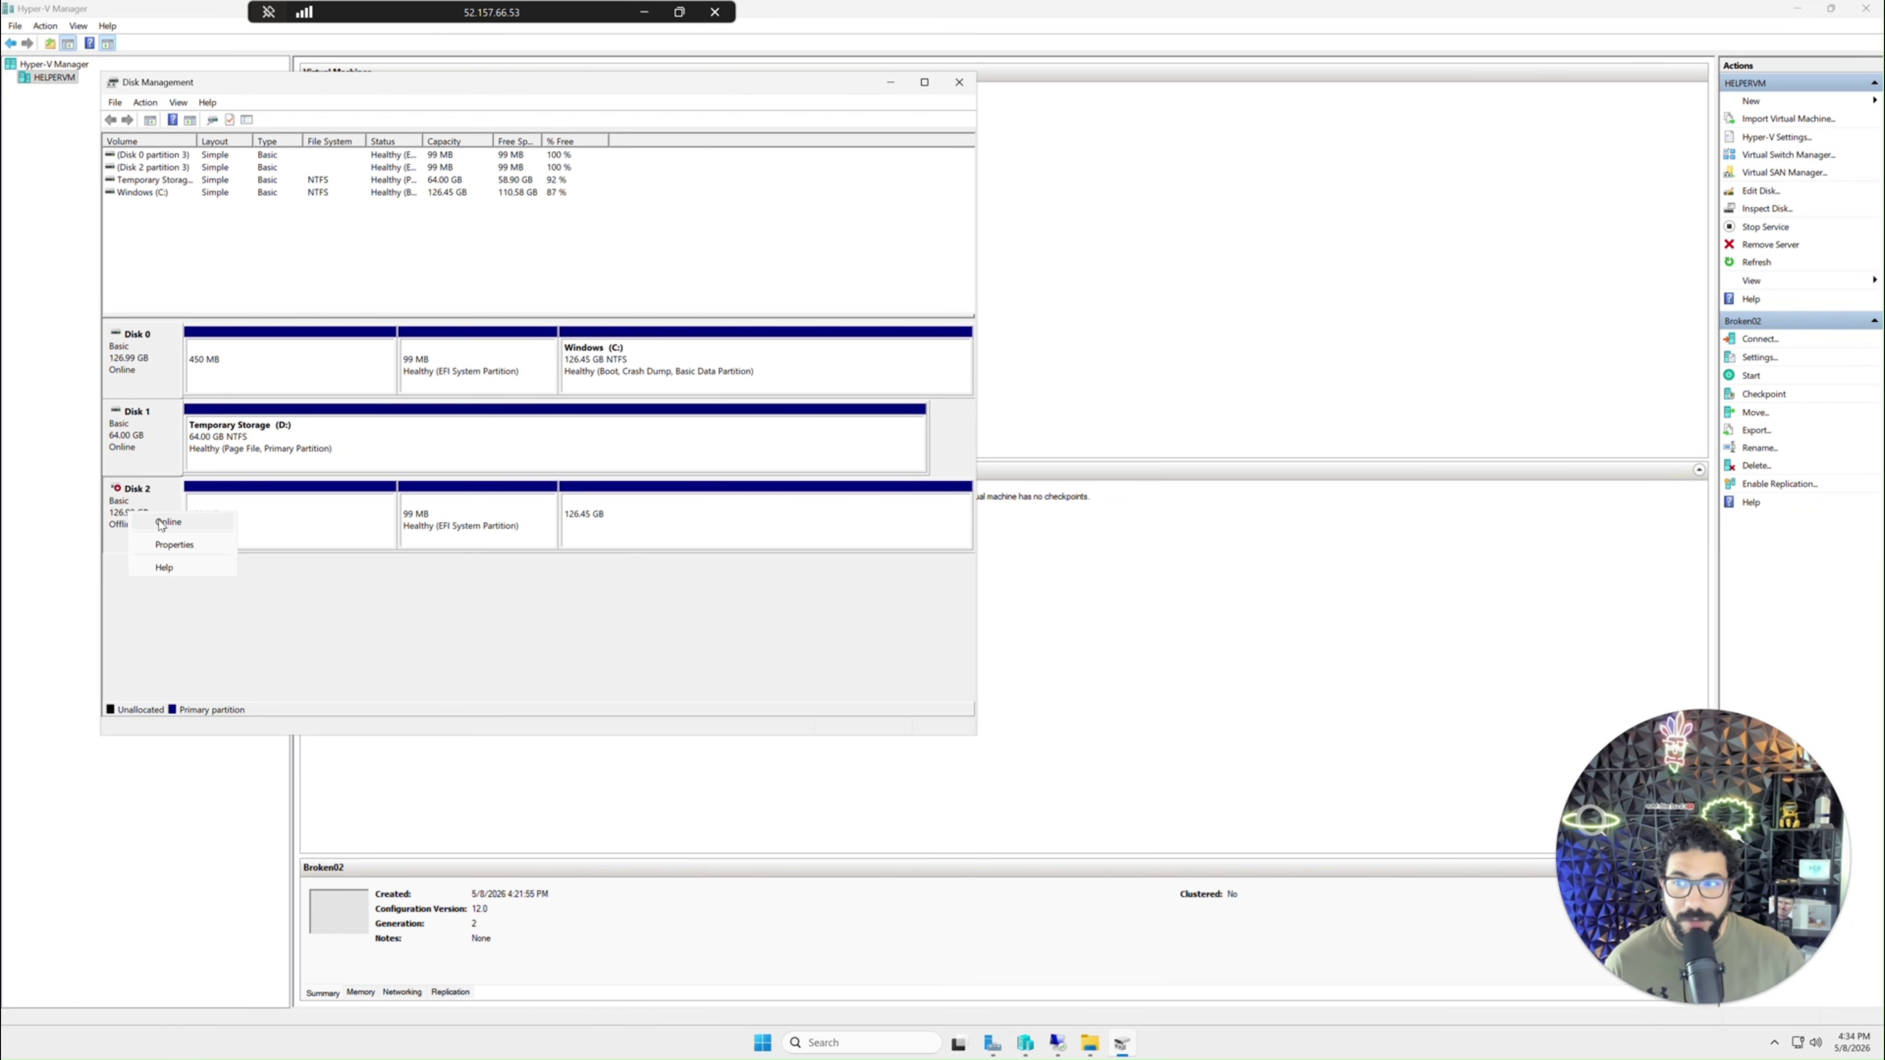
{"action": "left_click", "coordinate": [958, 83]}
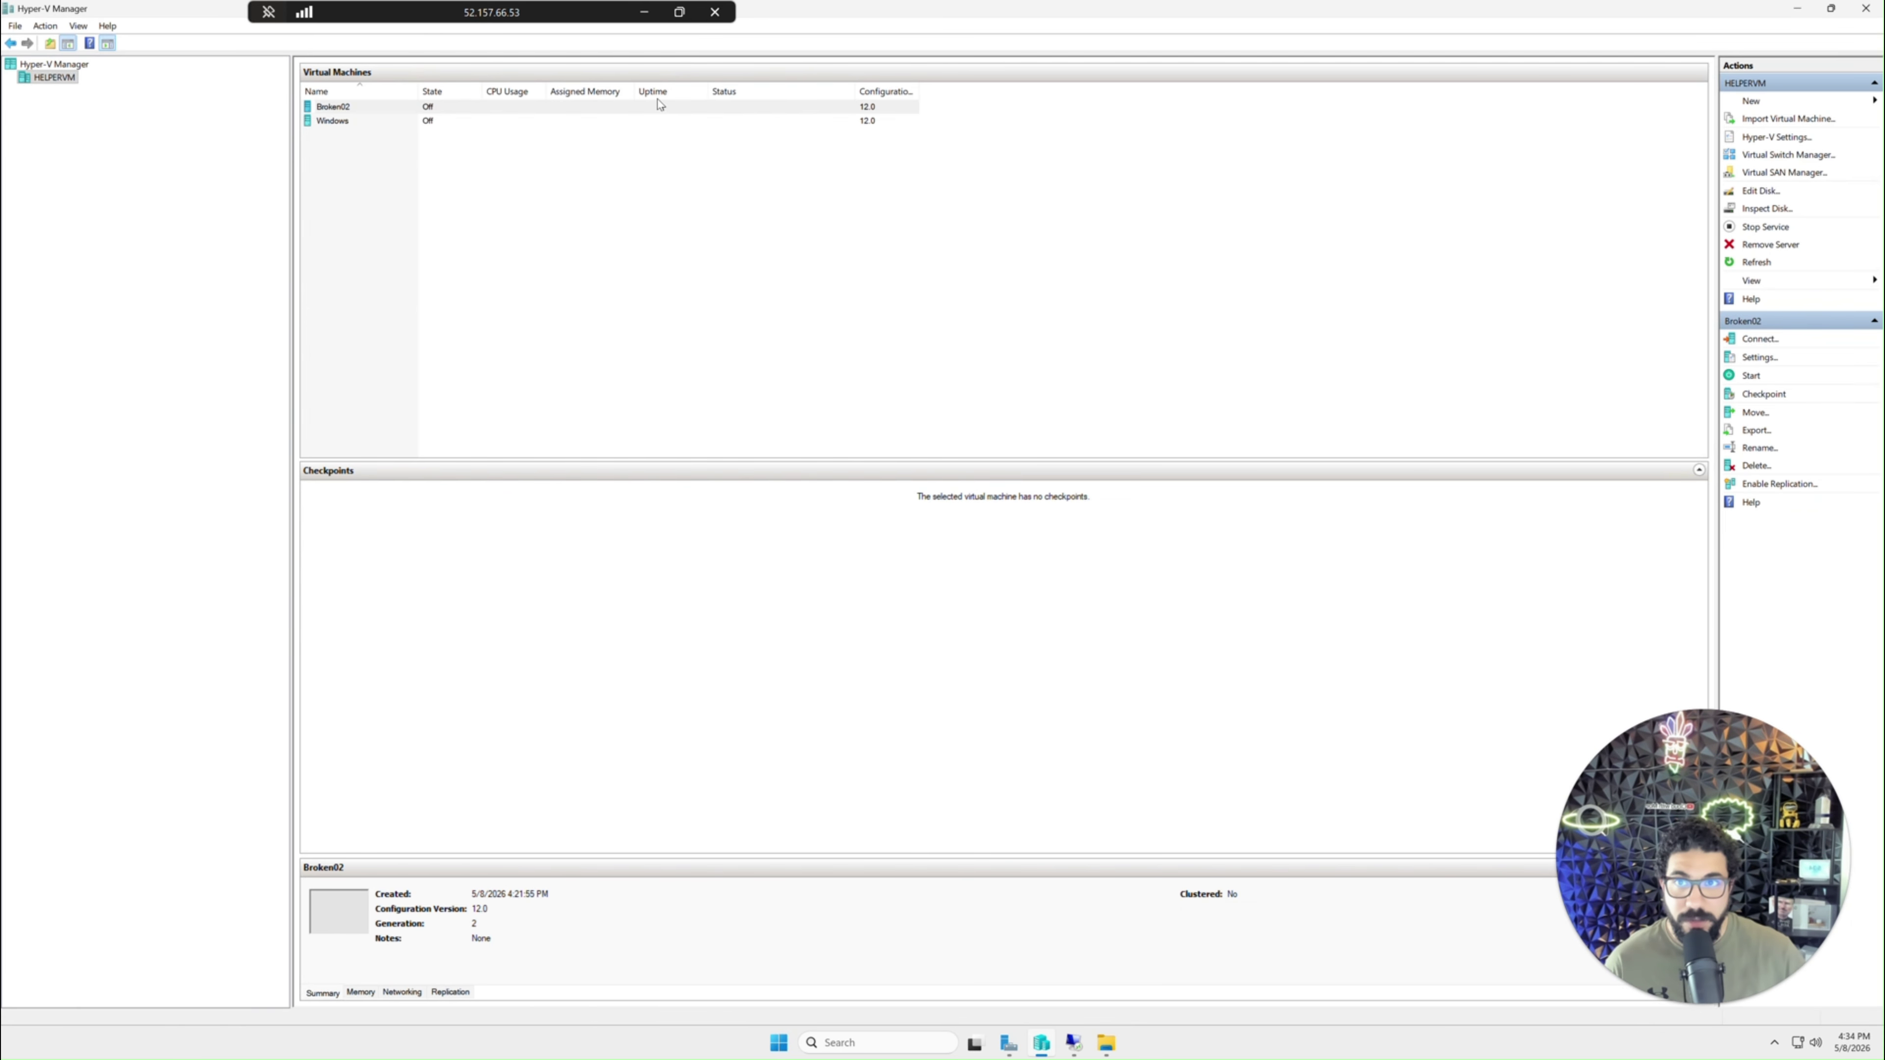
- Switch to helpervm's Disks page in the Azure portal, detach the healingos data disk, and apply the change
{"action": "left_click", "coordinate": [643, 11]}
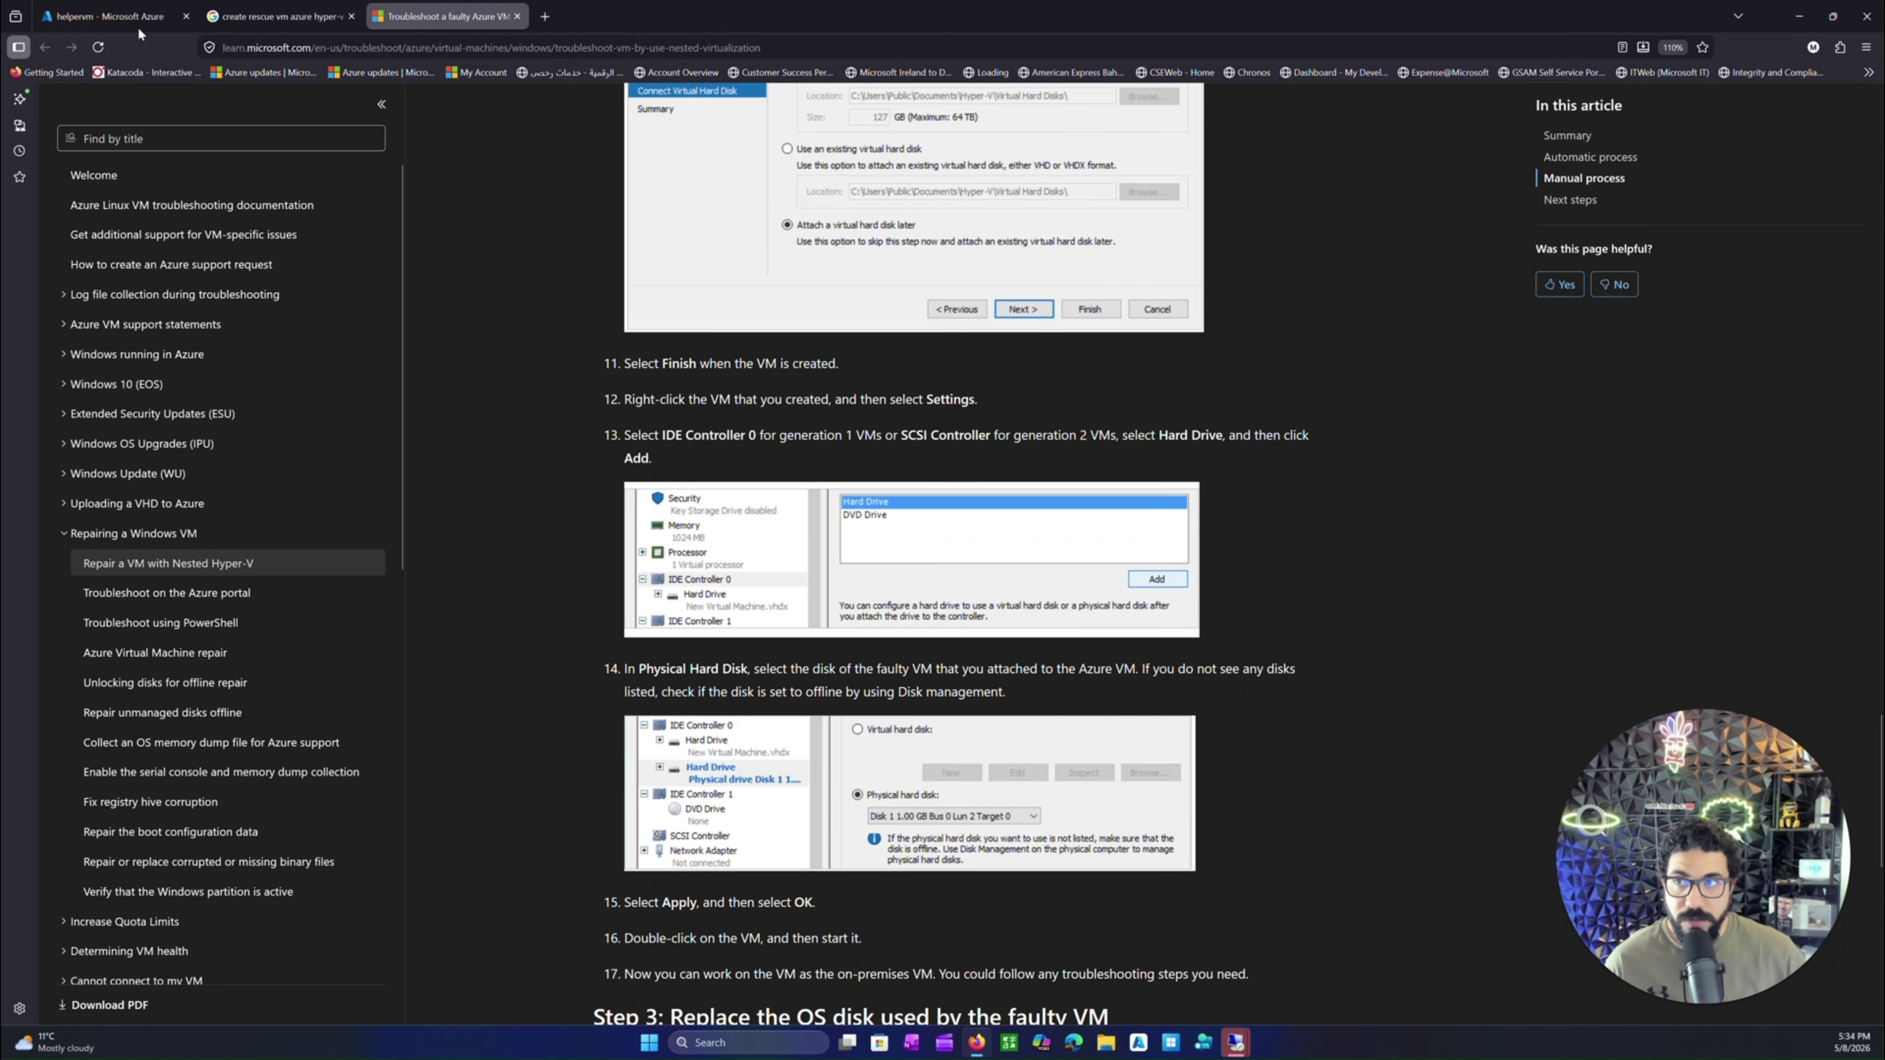
{"action": "left_click", "coordinate": [112, 16]}
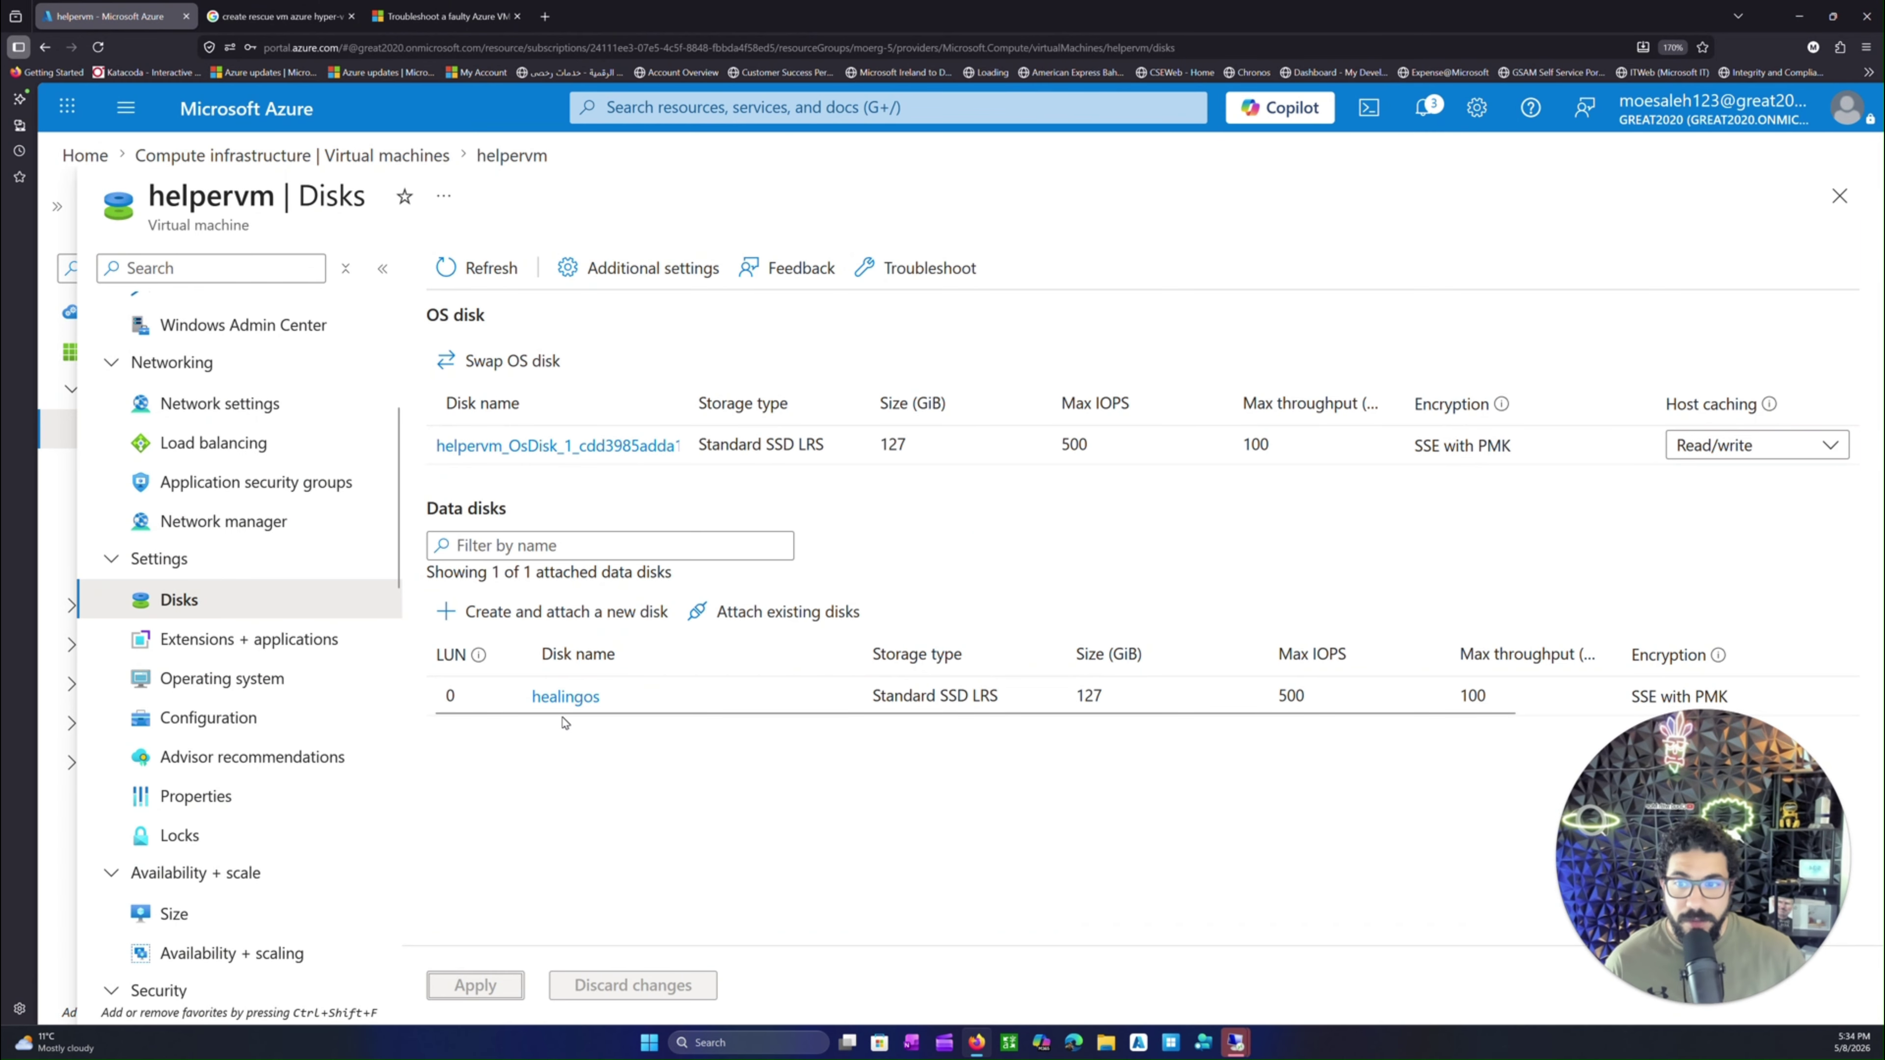
{"action": "left_click_drag", "start_coordinate": [1701, 857], "coordinate": [995, 829]}
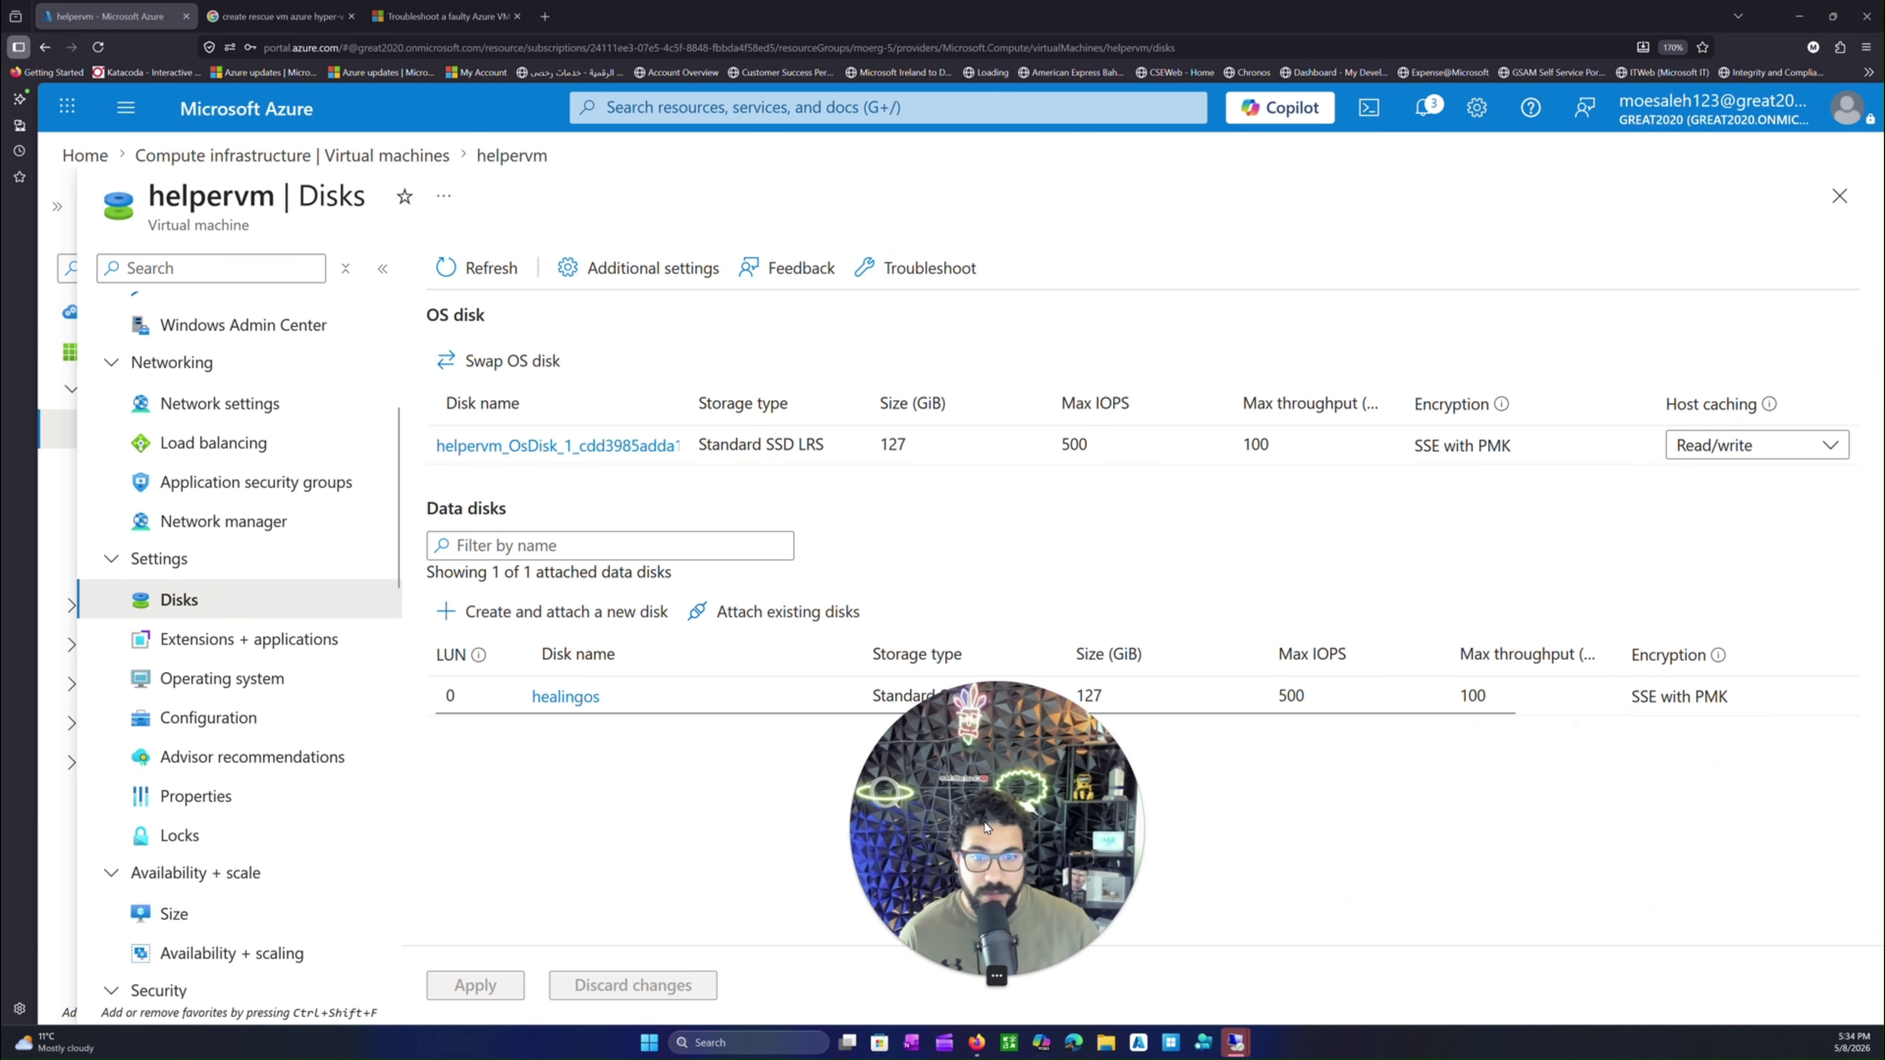
{"action": "scroll", "coordinate": [662, 713], "scroll_direction": "right", "scroll_amount": 5}
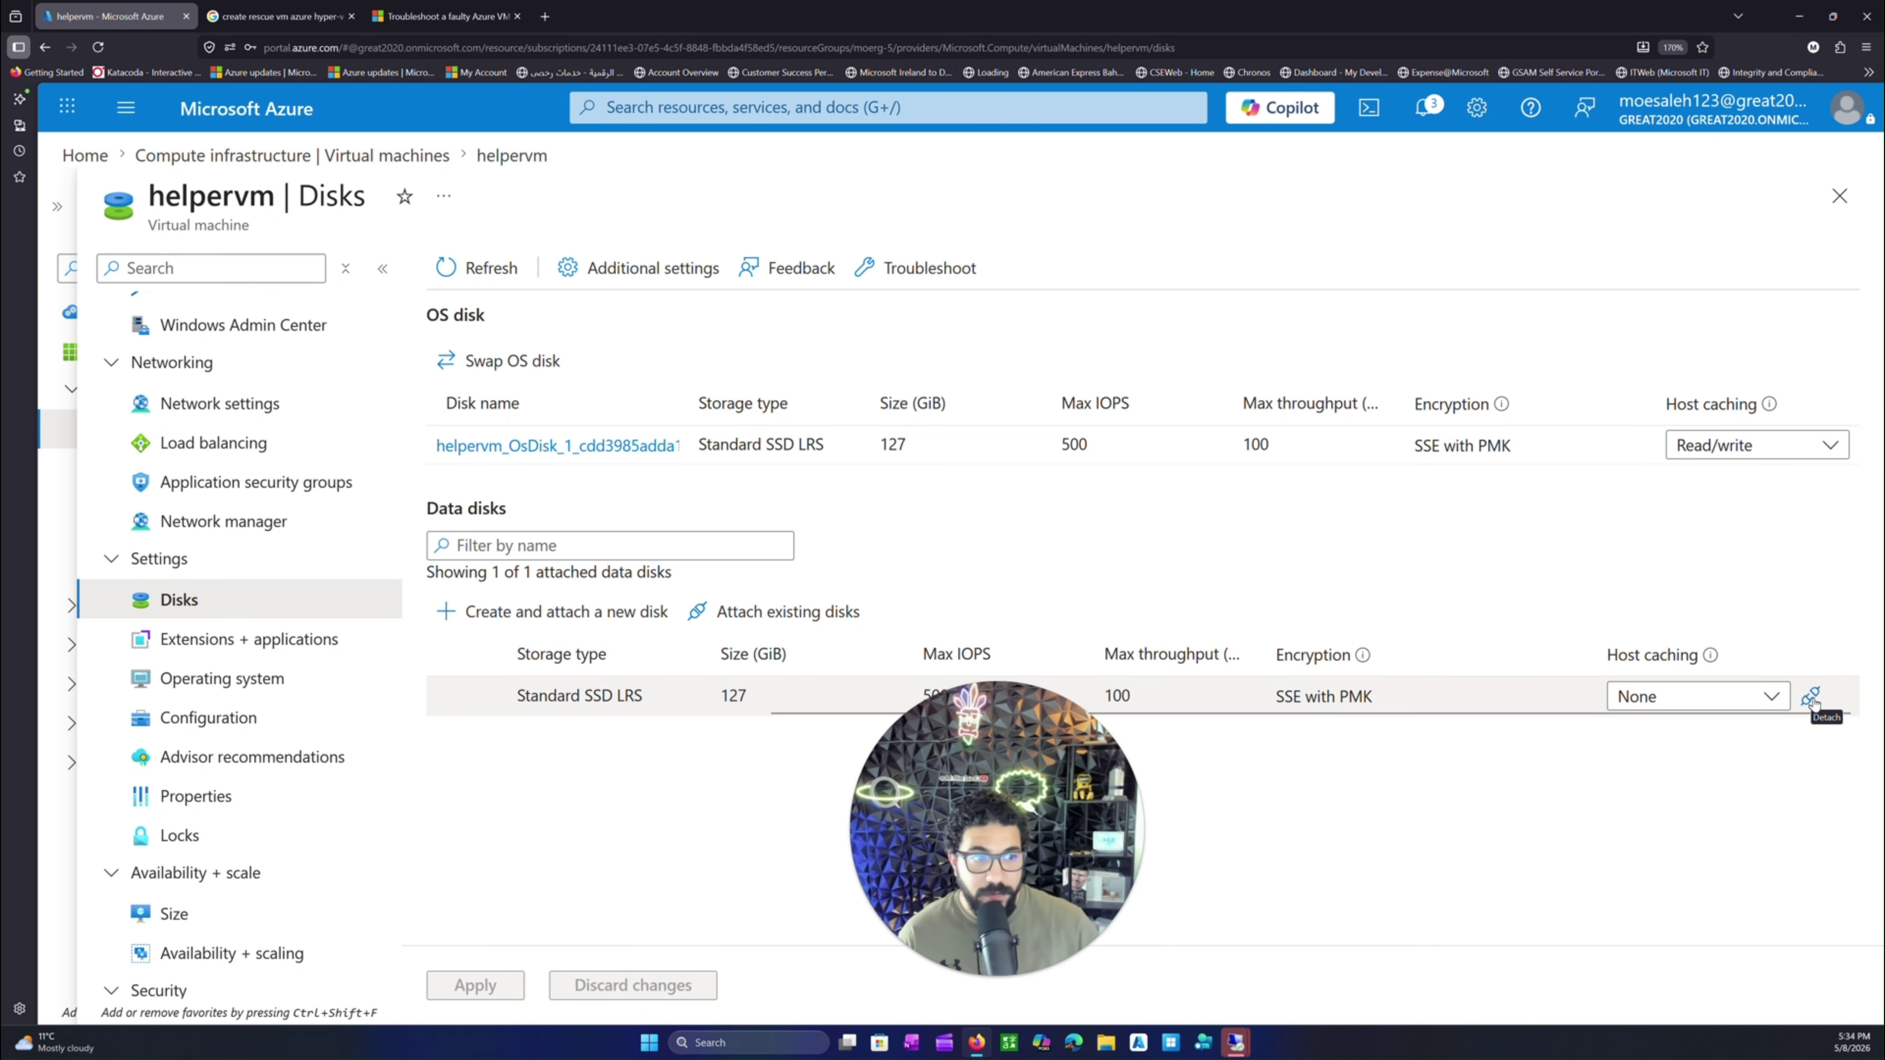
{"action": "key", "text": "ctrl+plus"}
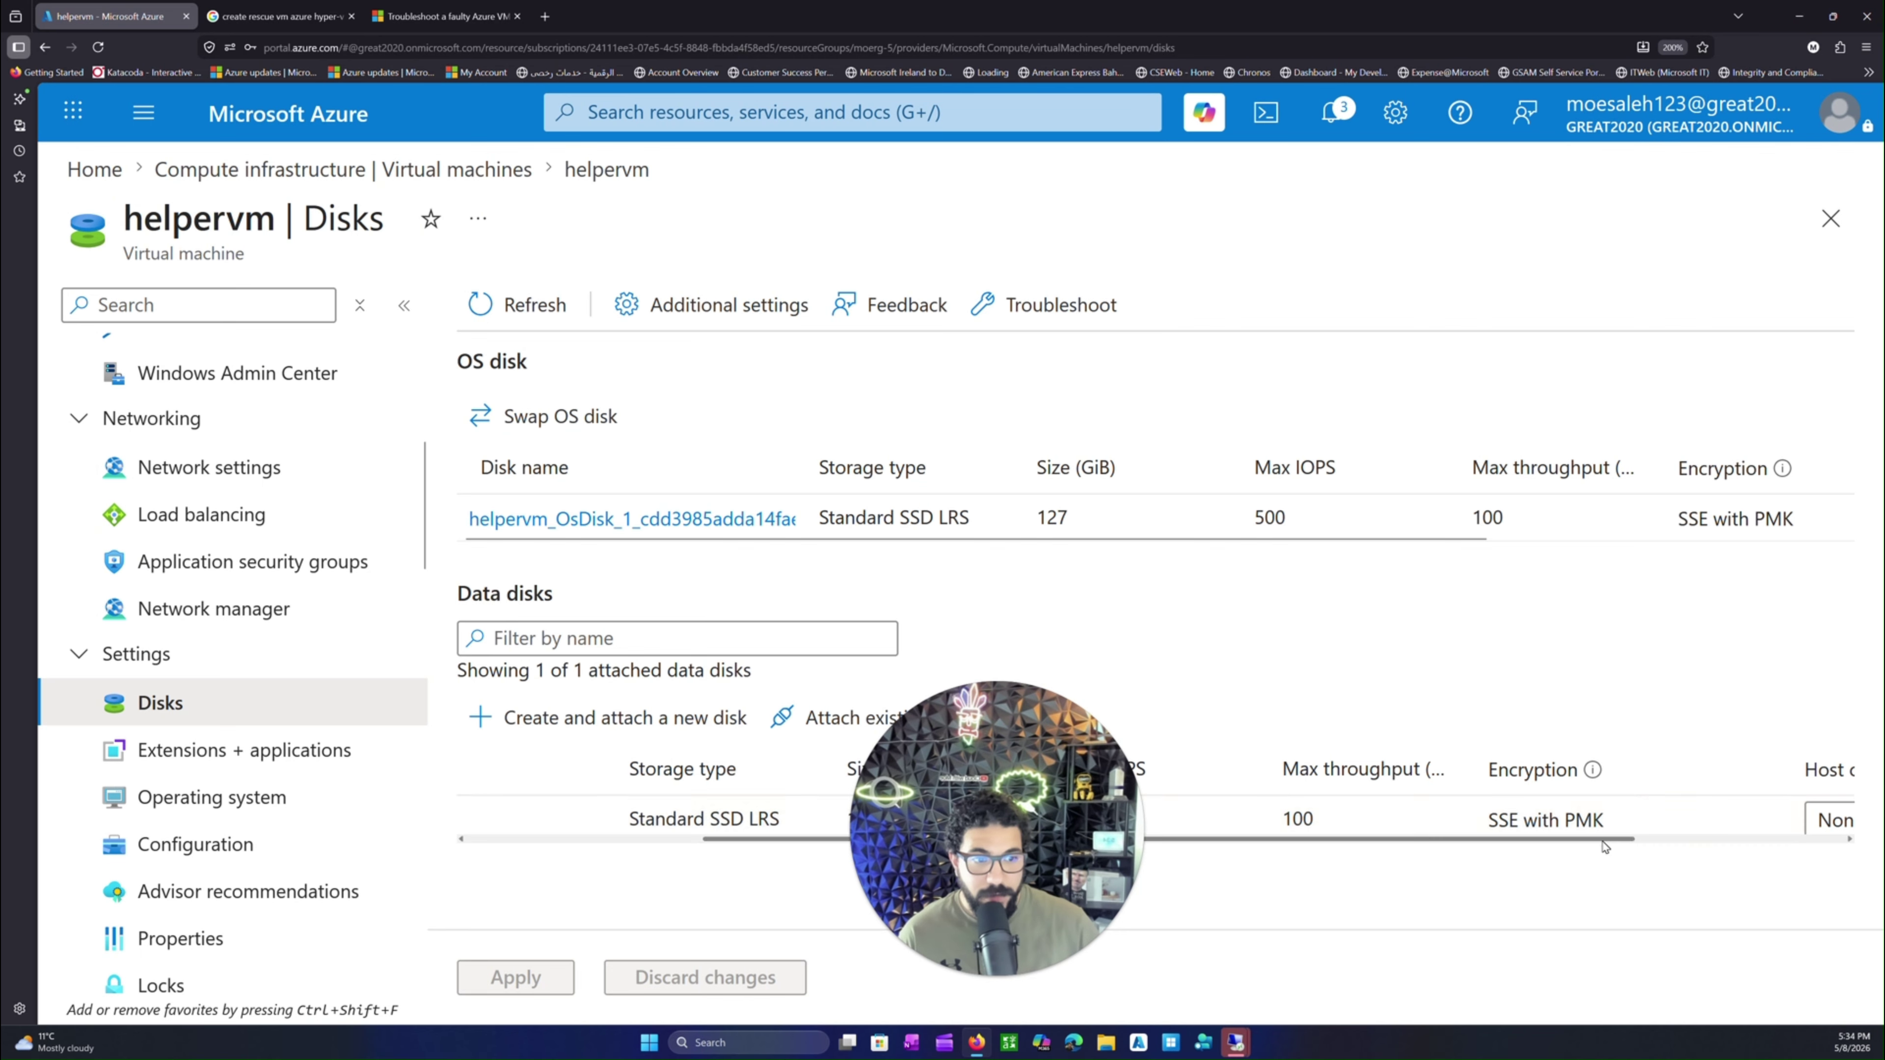
{"action": "scroll", "coordinate": [1706, 820], "scroll_direction": "right", "scroll_amount": 5}
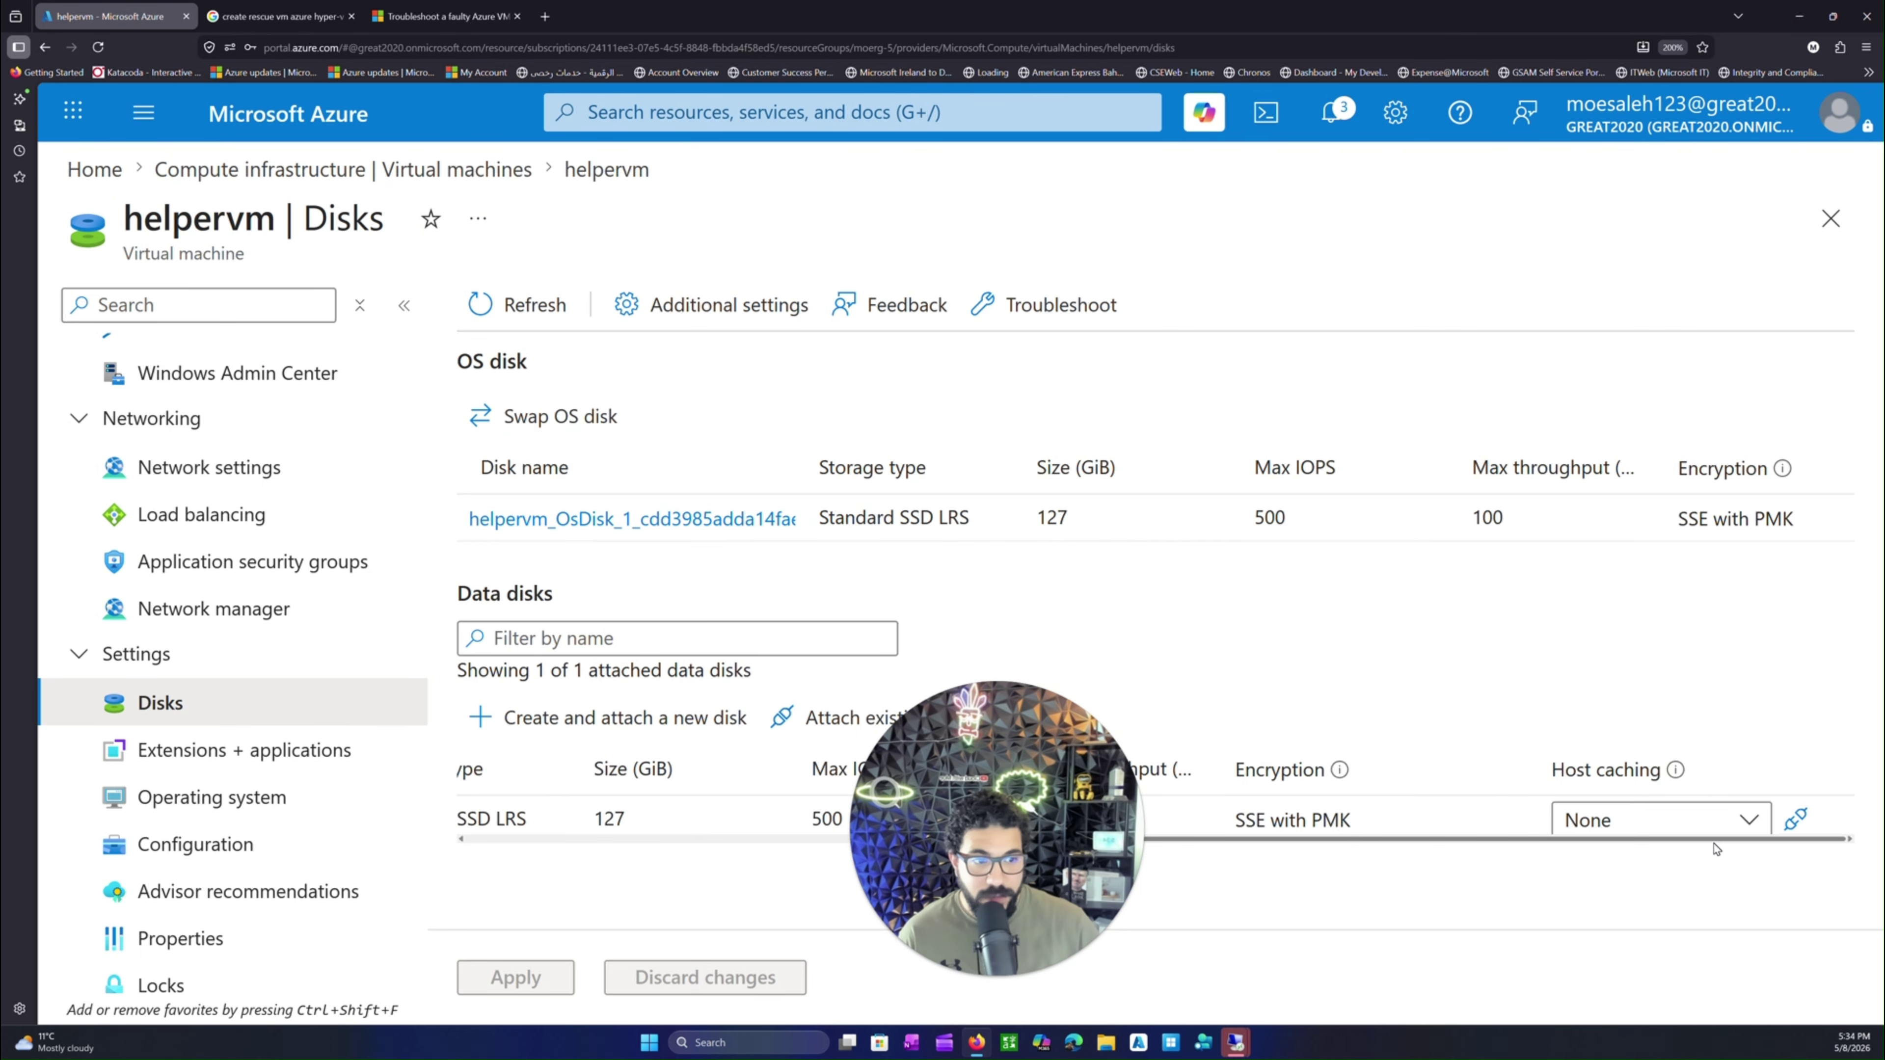
{"action": "left_click", "coordinate": [1796, 820]}
{"action": "left_click", "coordinate": [523, 978]}
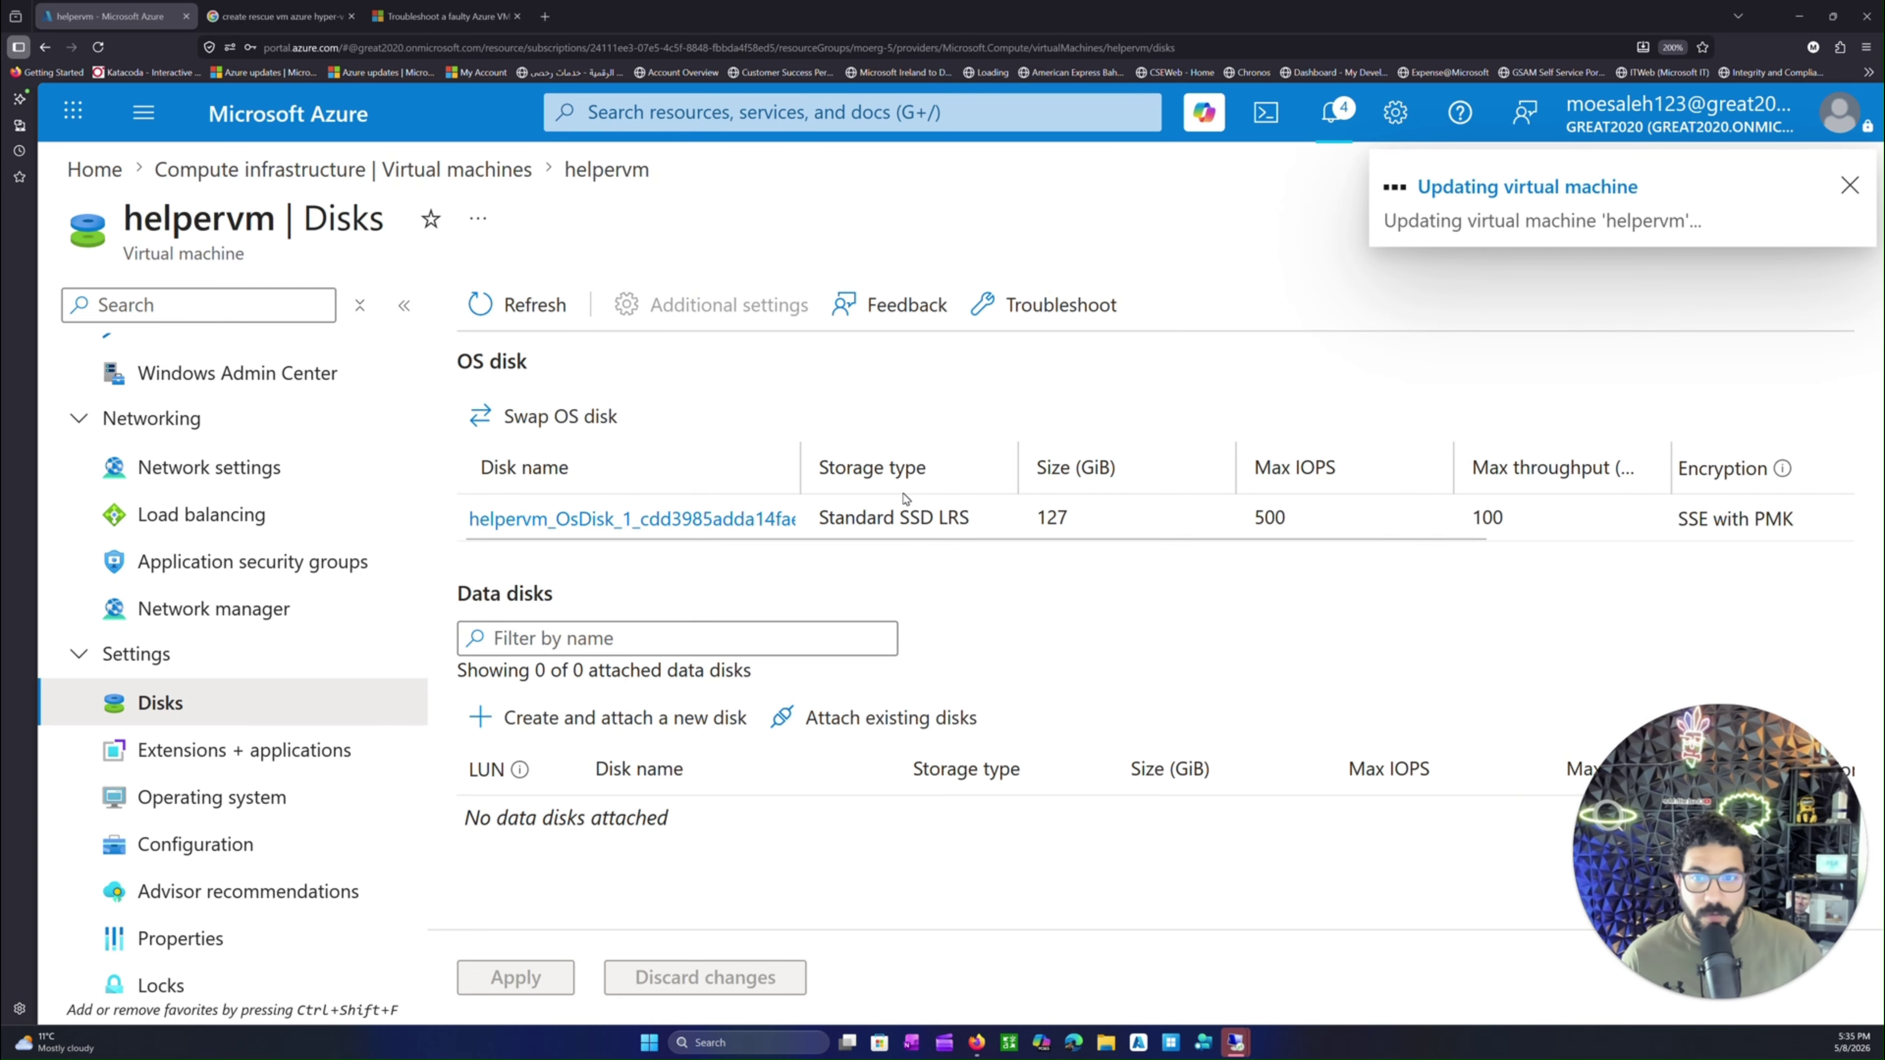
{"action": "key", "text": "ctrl+minus"}
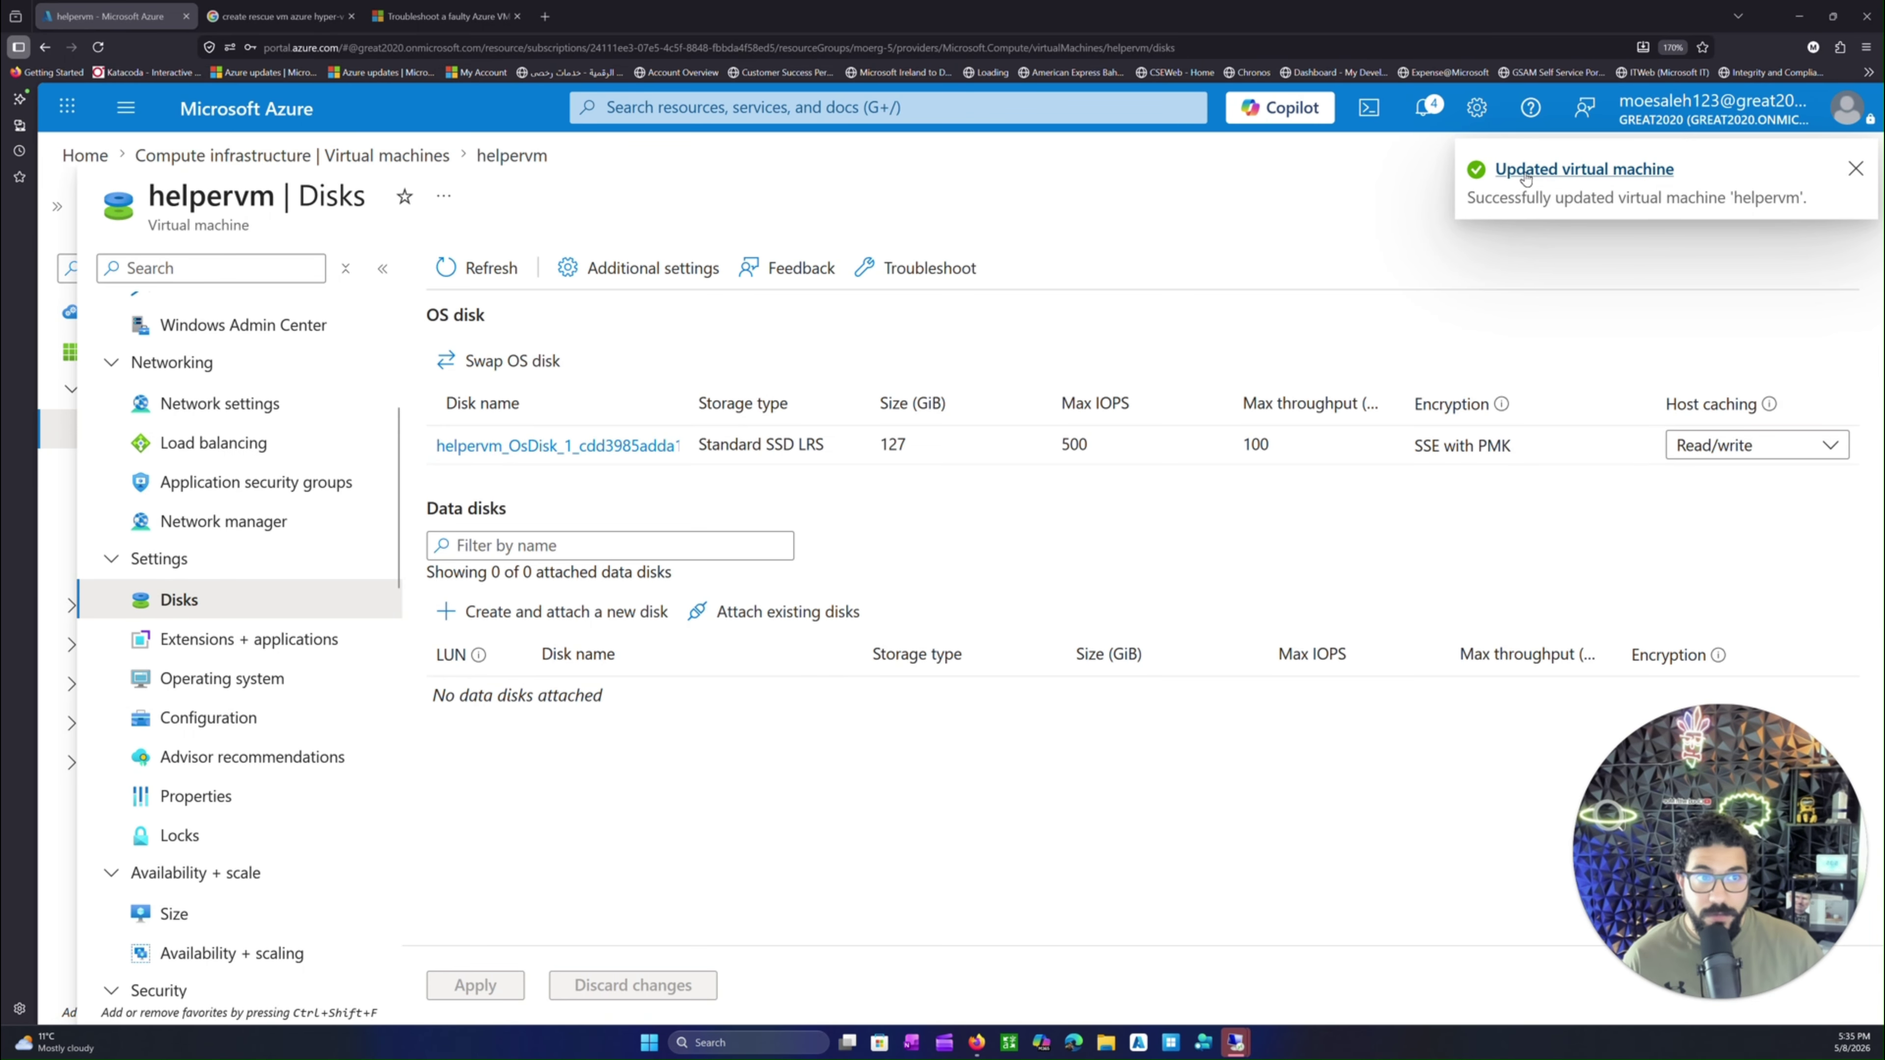
- Open the Azure Disks list, locate healingos, and widen the Name column to read the full disk names
{"action": "left_click", "coordinate": [253, 110]}
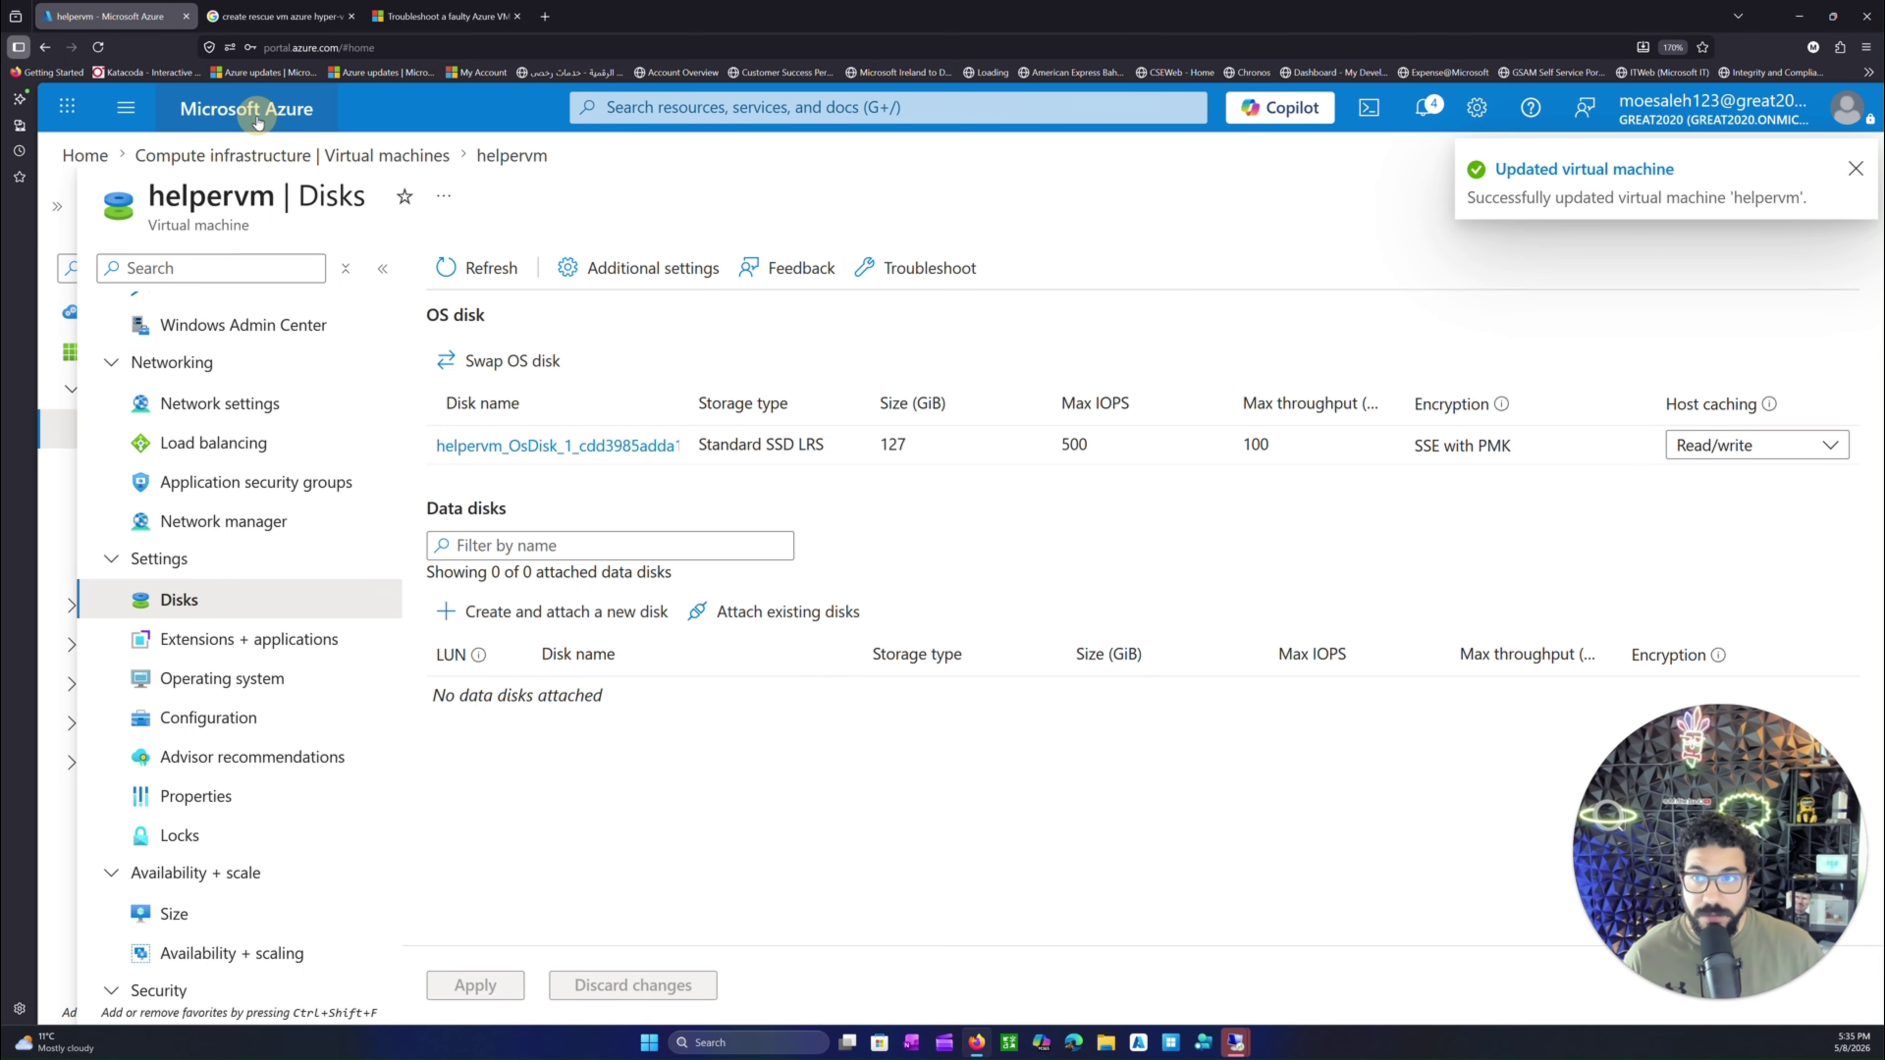
{"action": "left_click", "coordinate": [635, 268]}
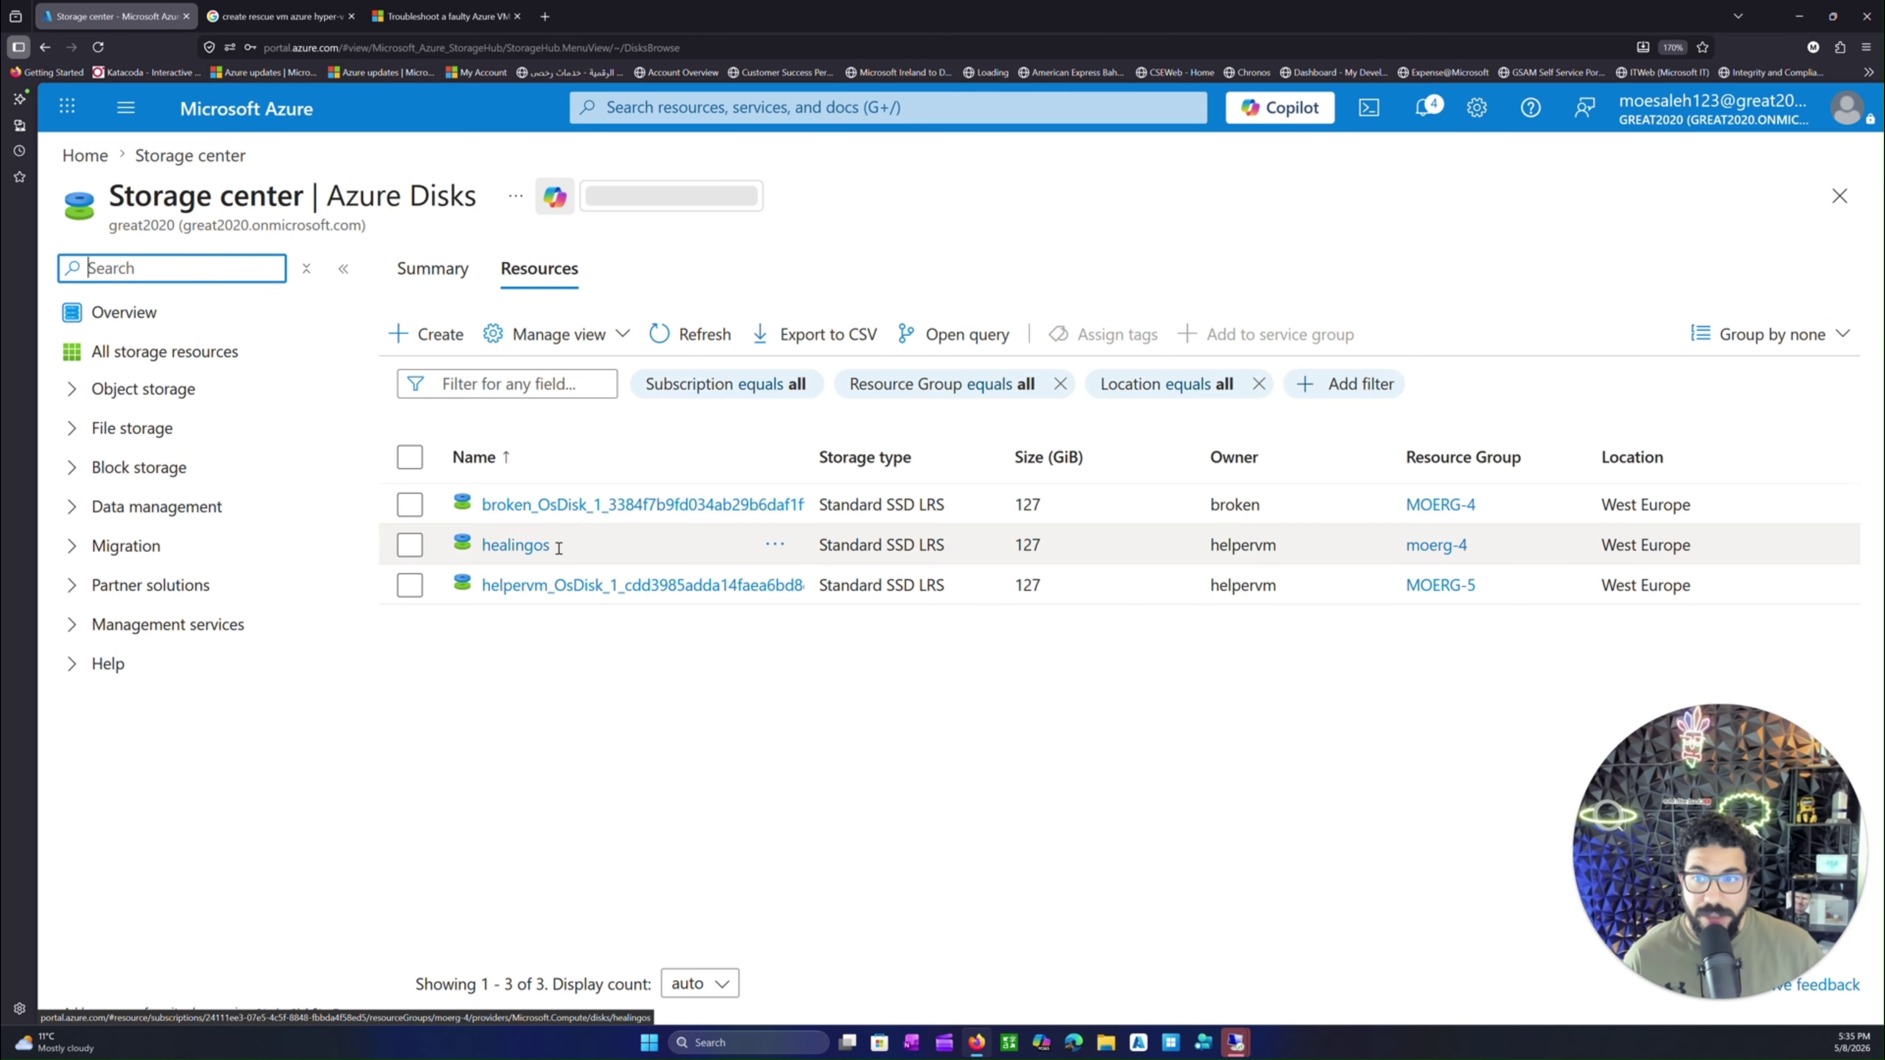
{"action": "left_click_drag", "start_coordinate": [558, 546], "coordinate": [472, 544]}
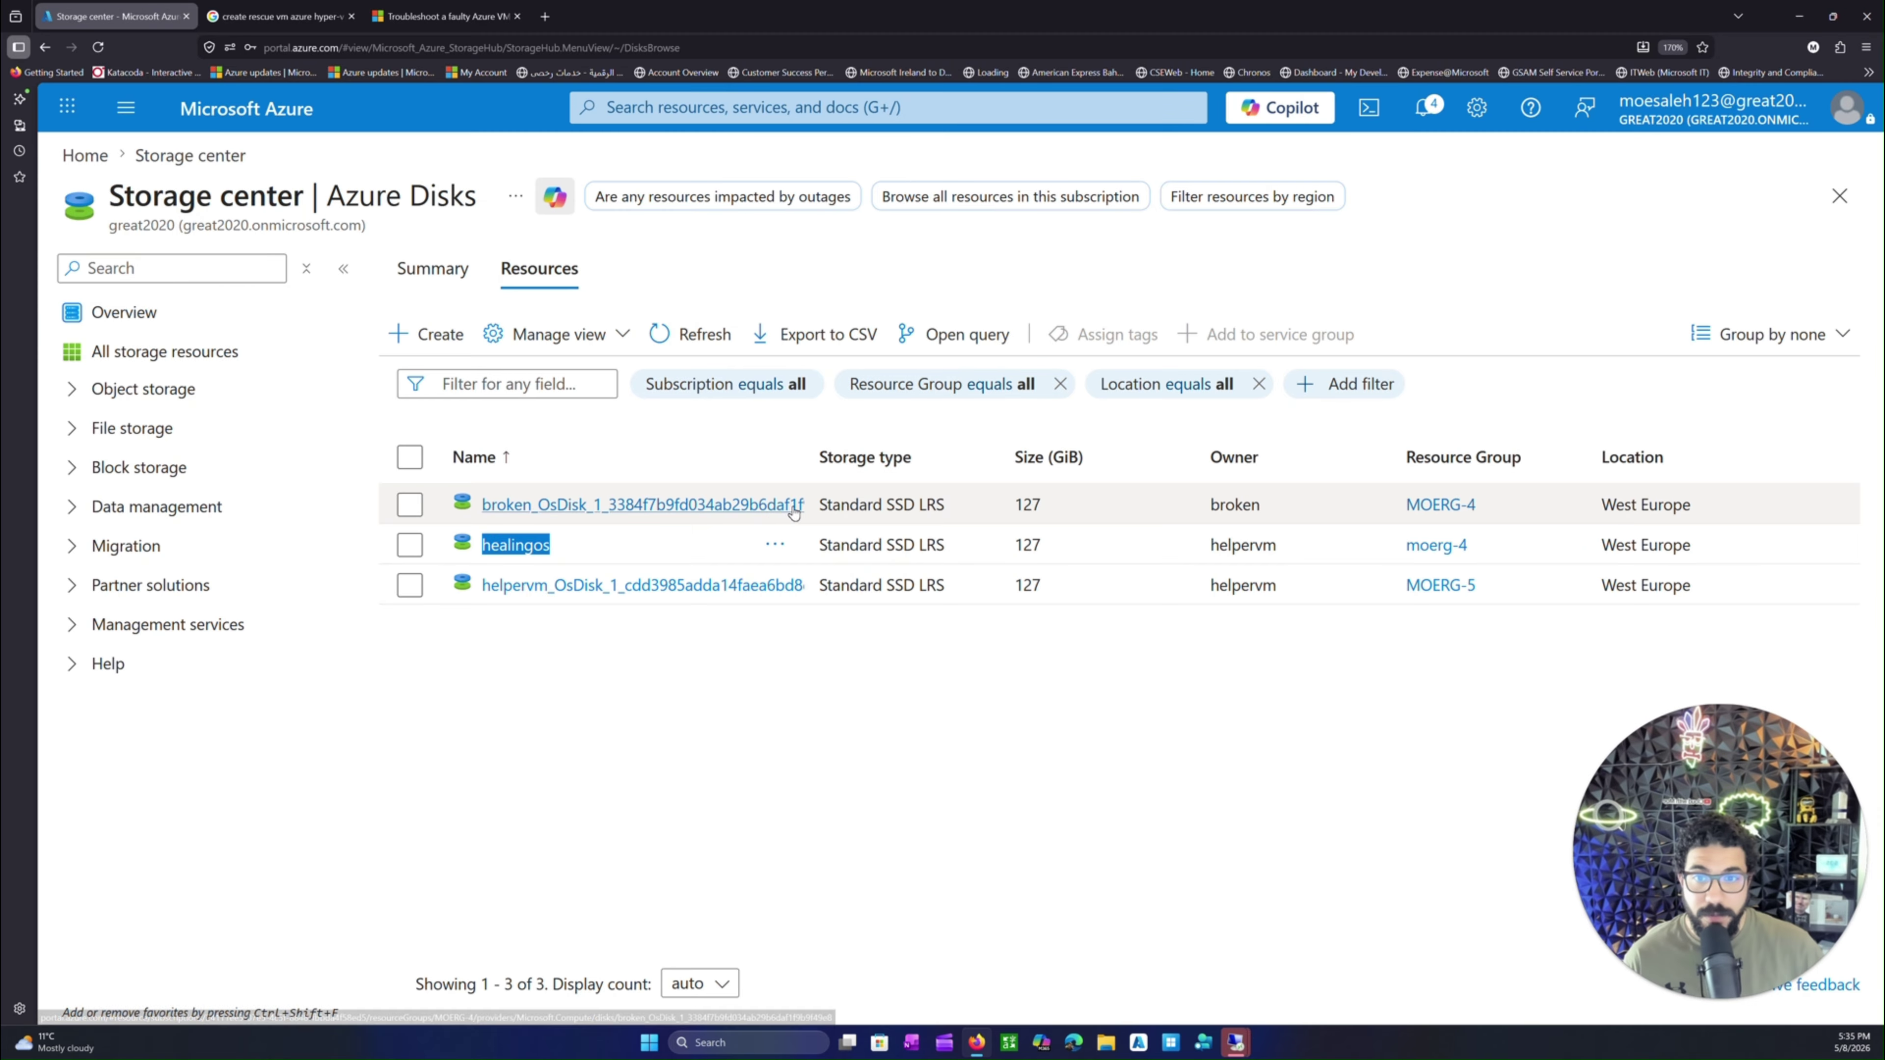
{"action": "left_click_drag", "start_coordinate": [804, 456], "coordinate": [1022, 451]}
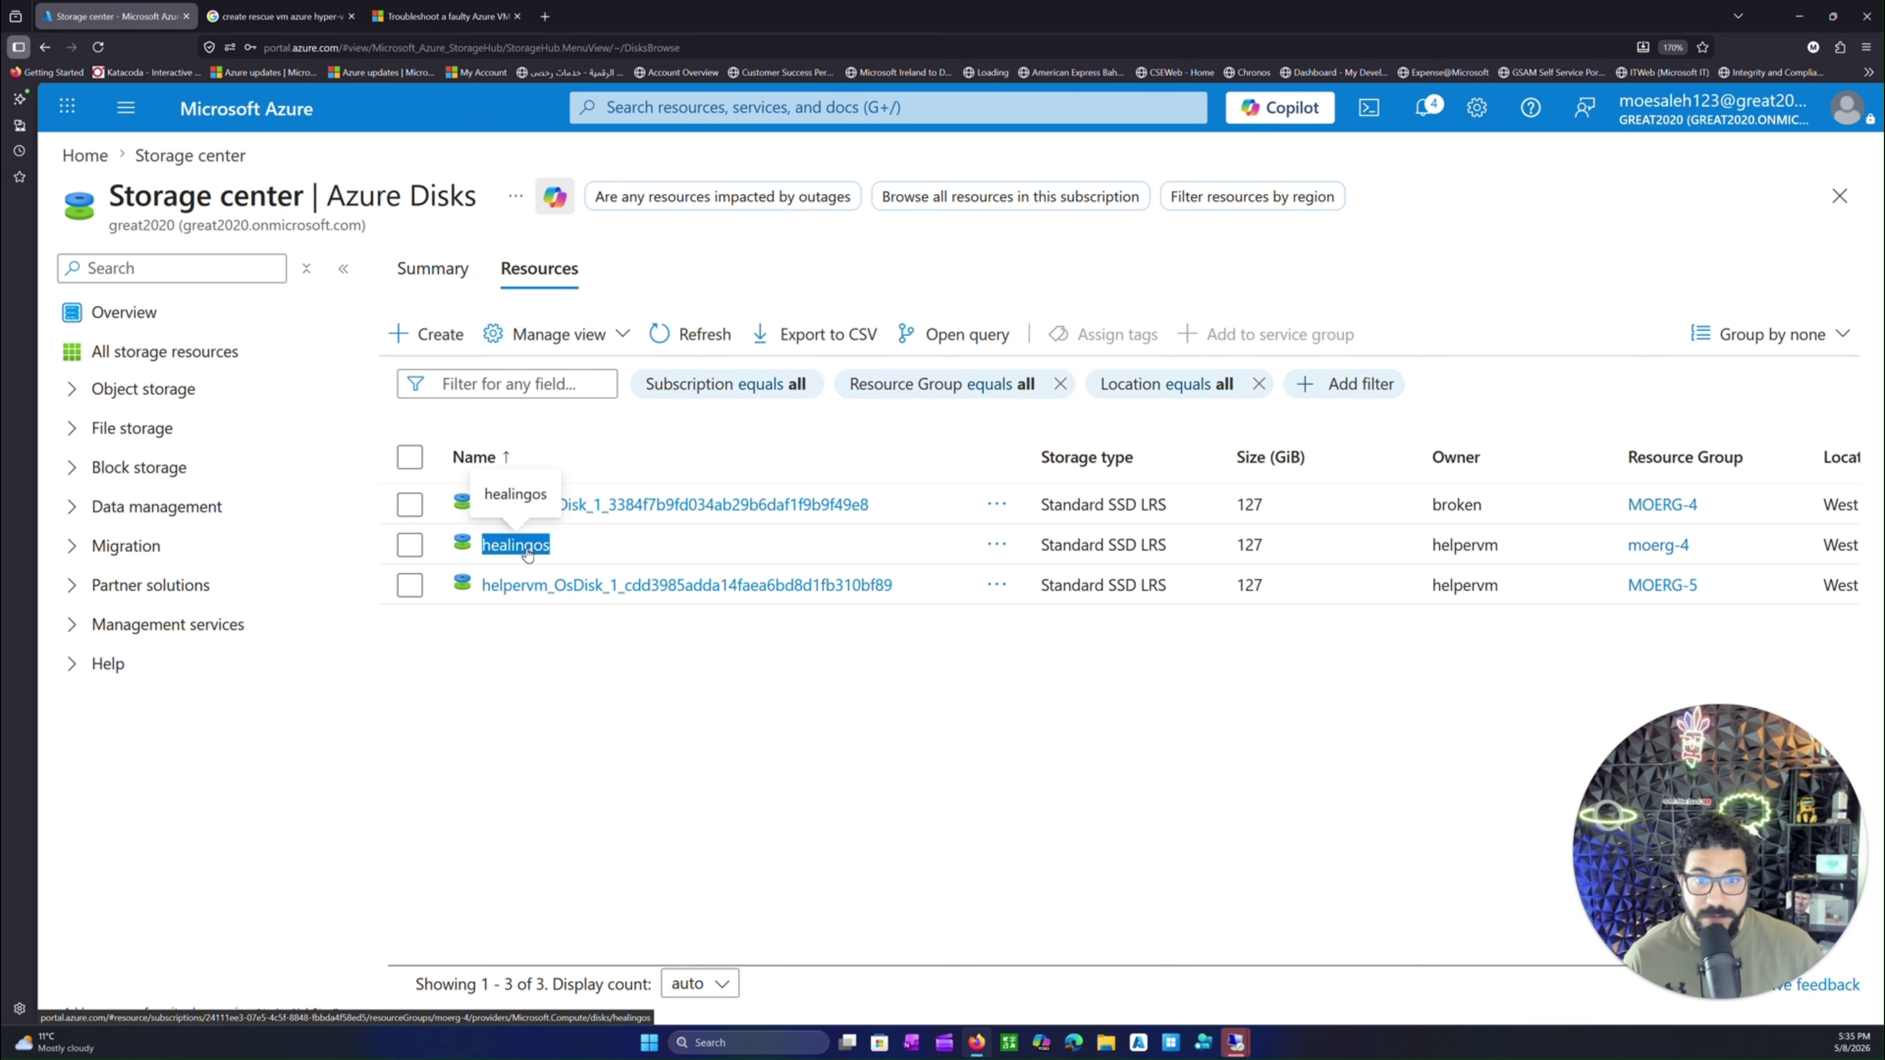
- Open the Disks settings of the virtual machine broken from the portal's virtual machines list
{"action": "left_click", "coordinate": [275, 117]}
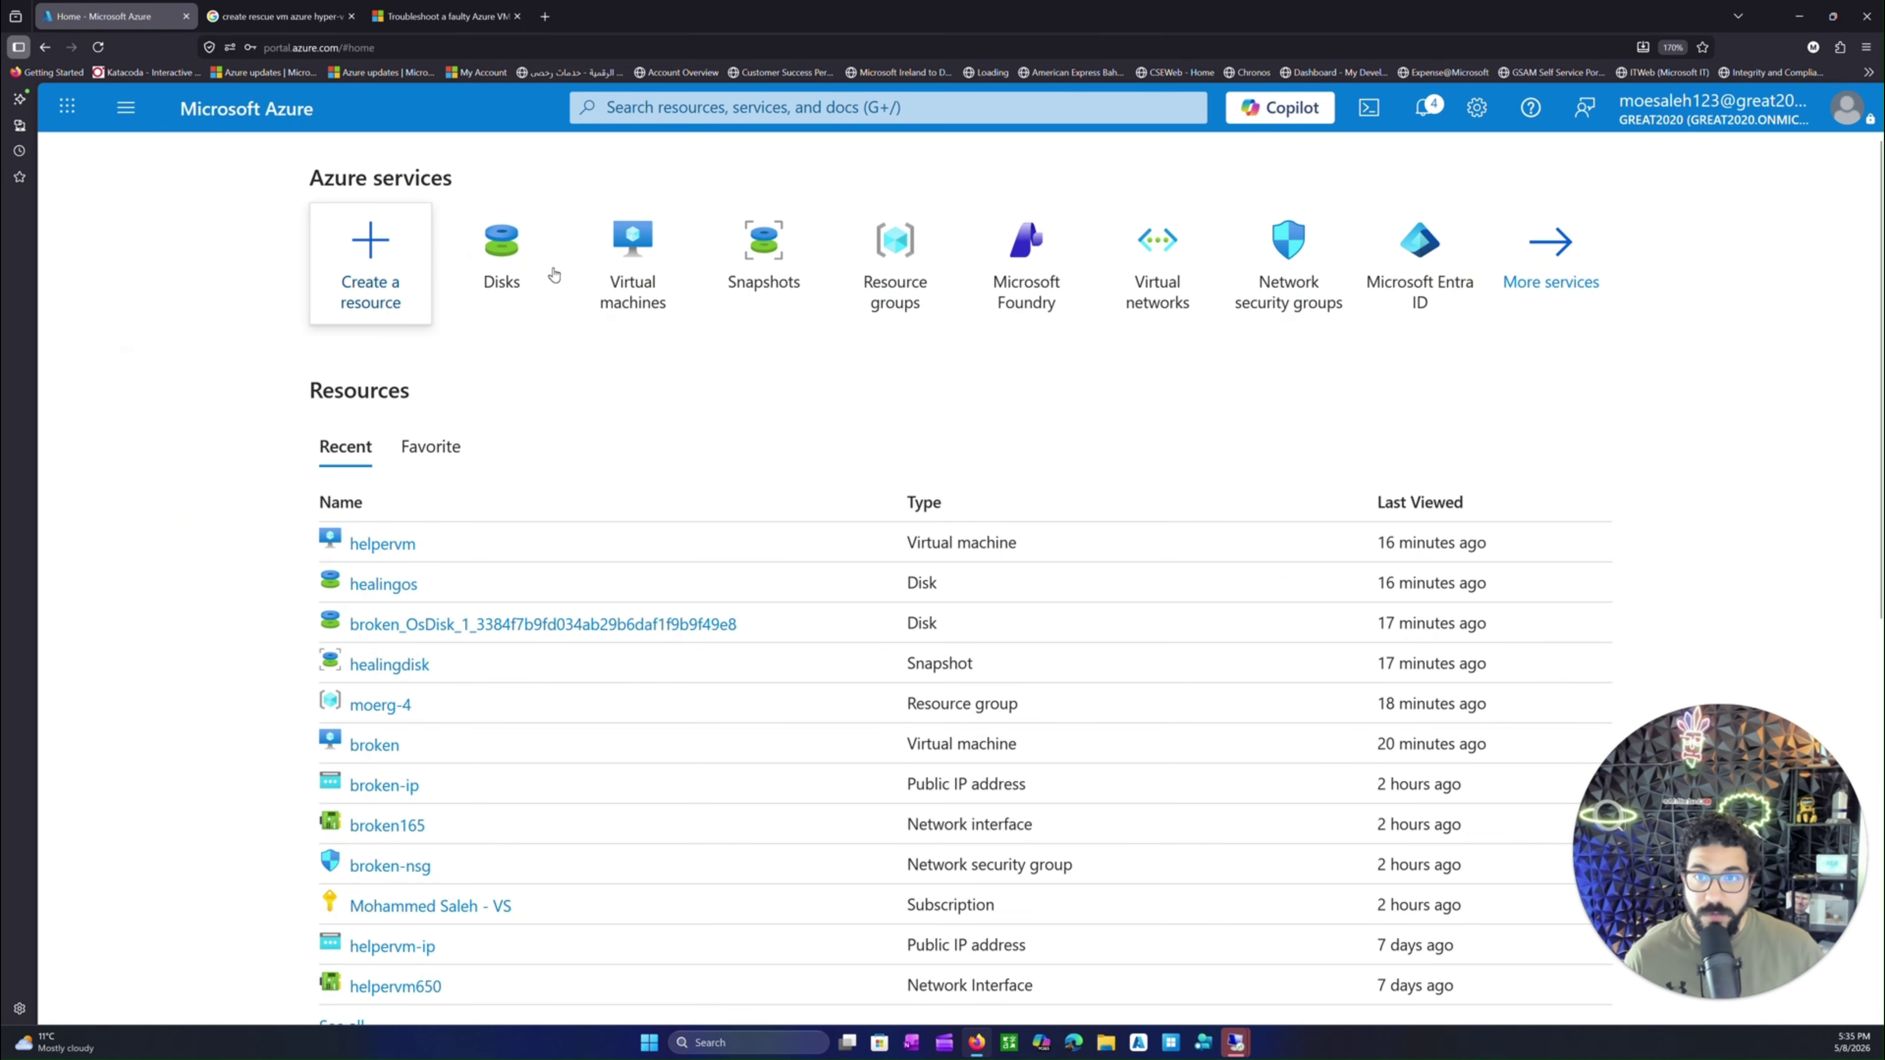
{"action": "left_click", "coordinate": [631, 267]}
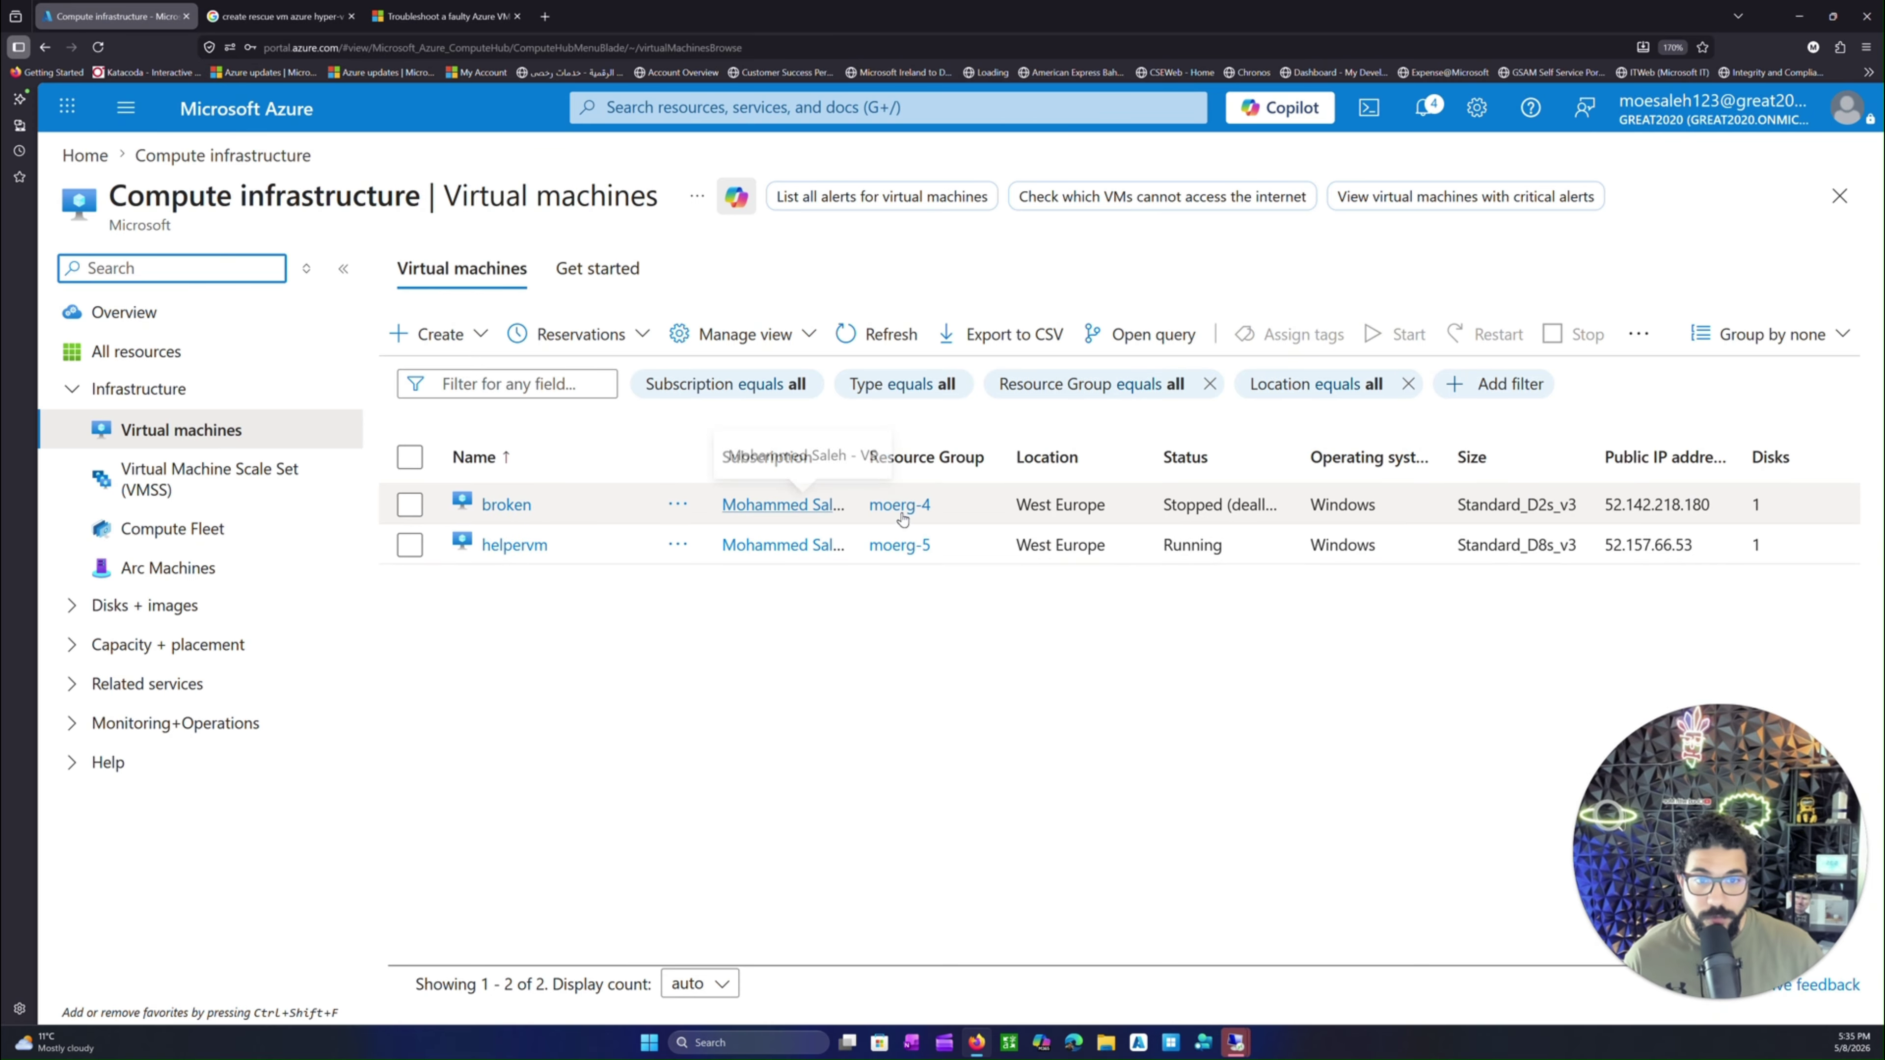
{"action": "left_click", "coordinate": [512, 509]}
{"action": "left_click", "coordinate": [666, 197]}
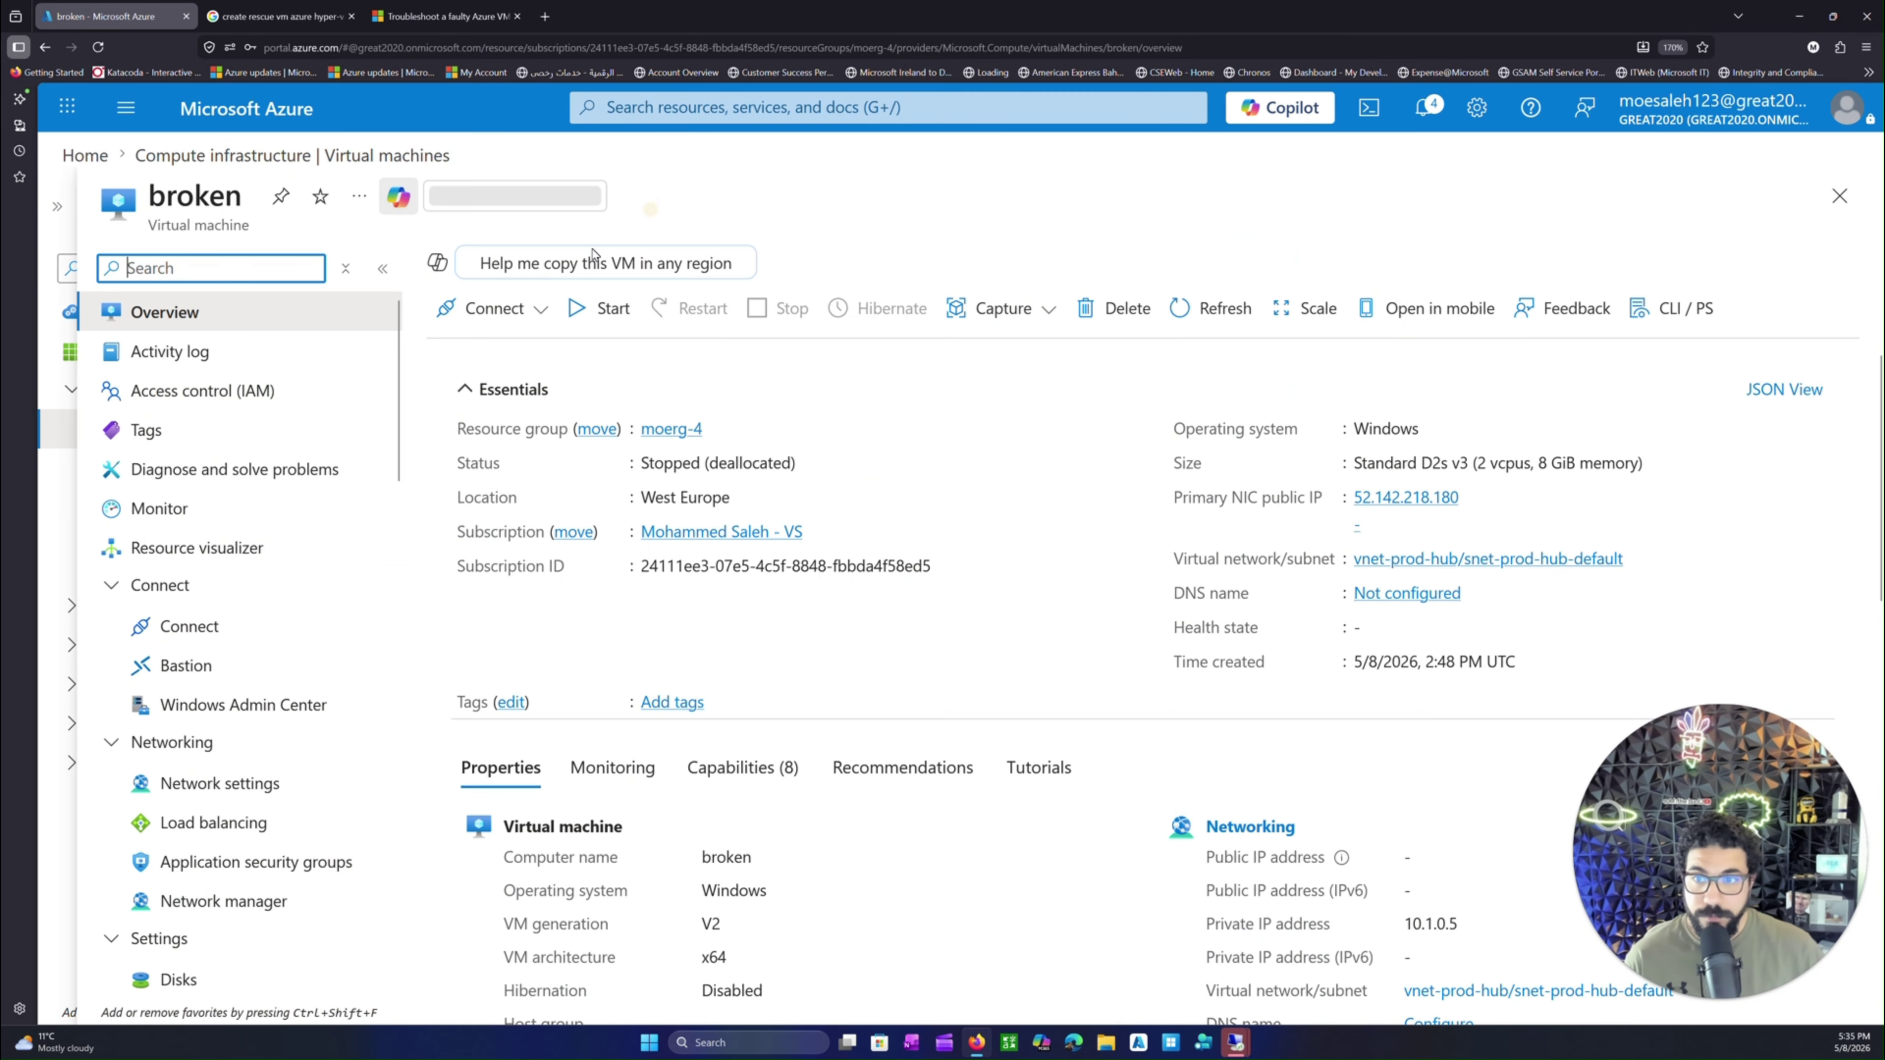
{"action": "scroll", "coordinate": [297, 506], "scroll_direction": "down", "scroll_amount": 3}
{"action": "scroll", "coordinate": [266, 462], "scroll_direction": "down", "scroll_amount": 3}
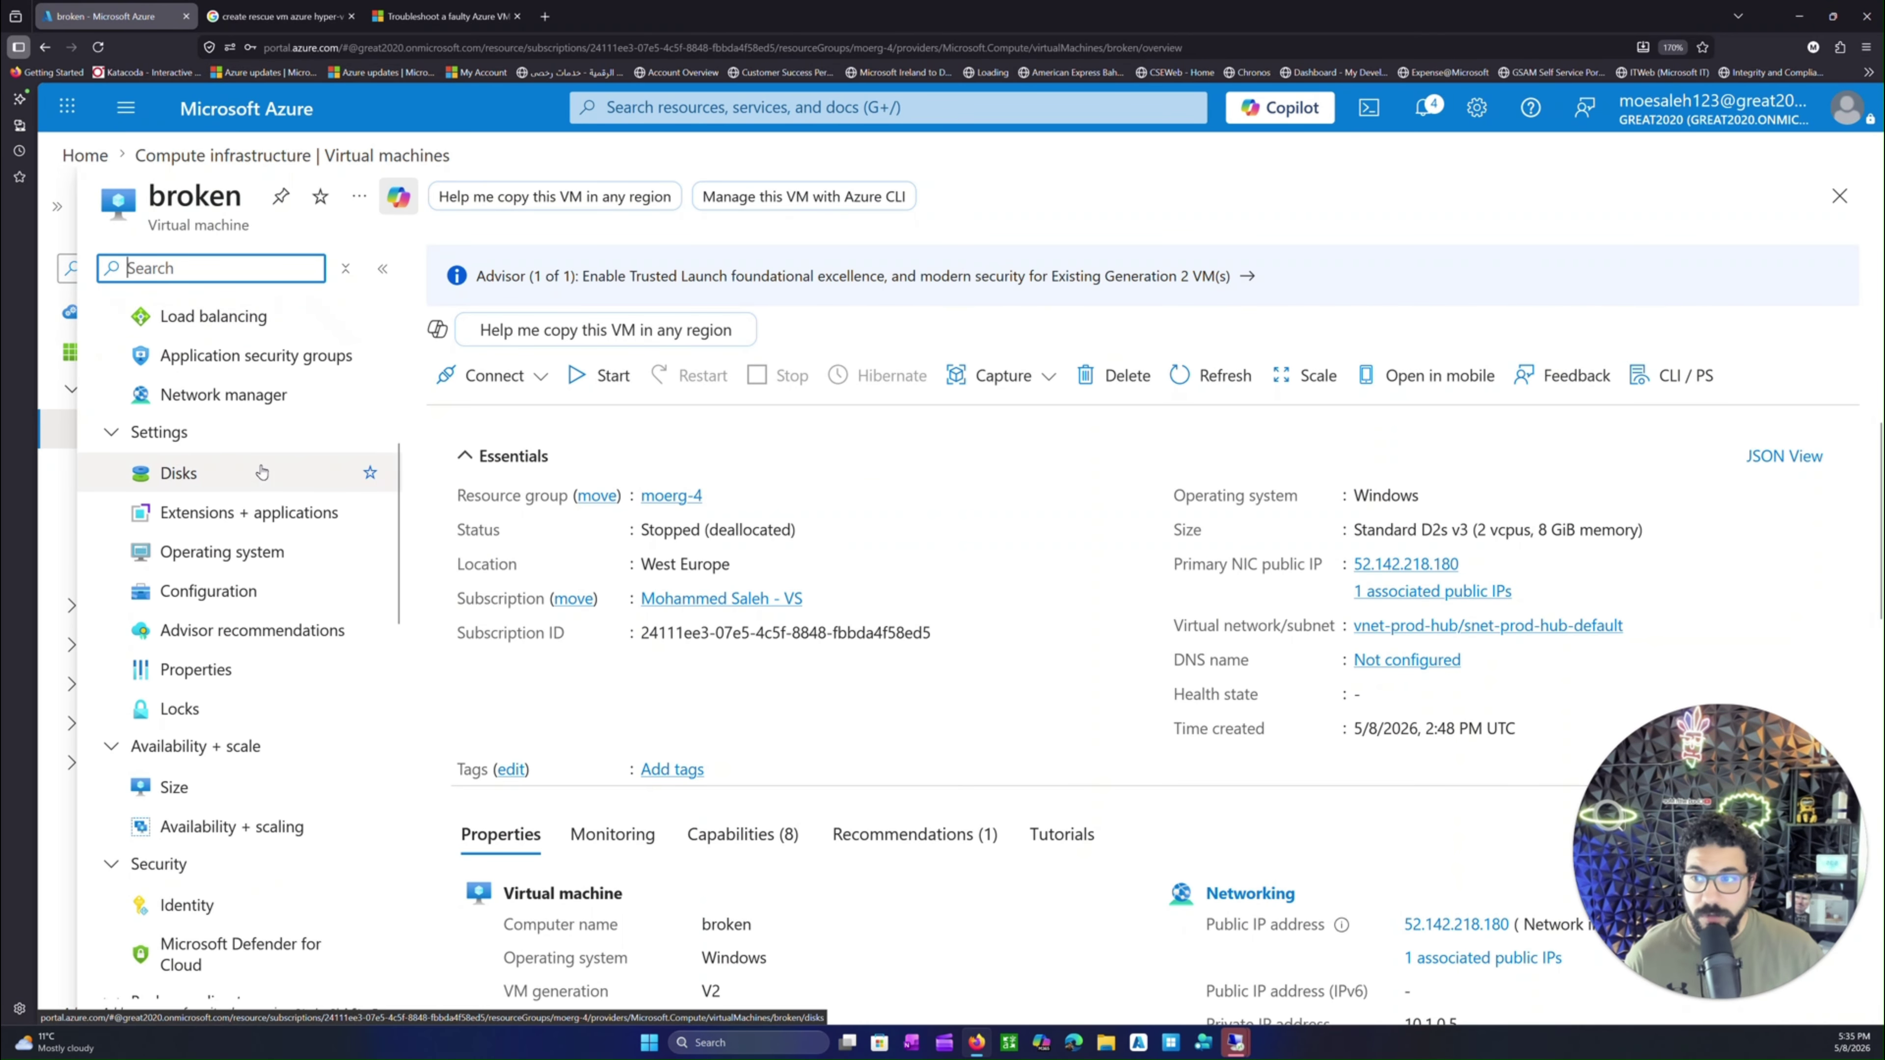
{"action": "left_click", "coordinate": [201, 473]}
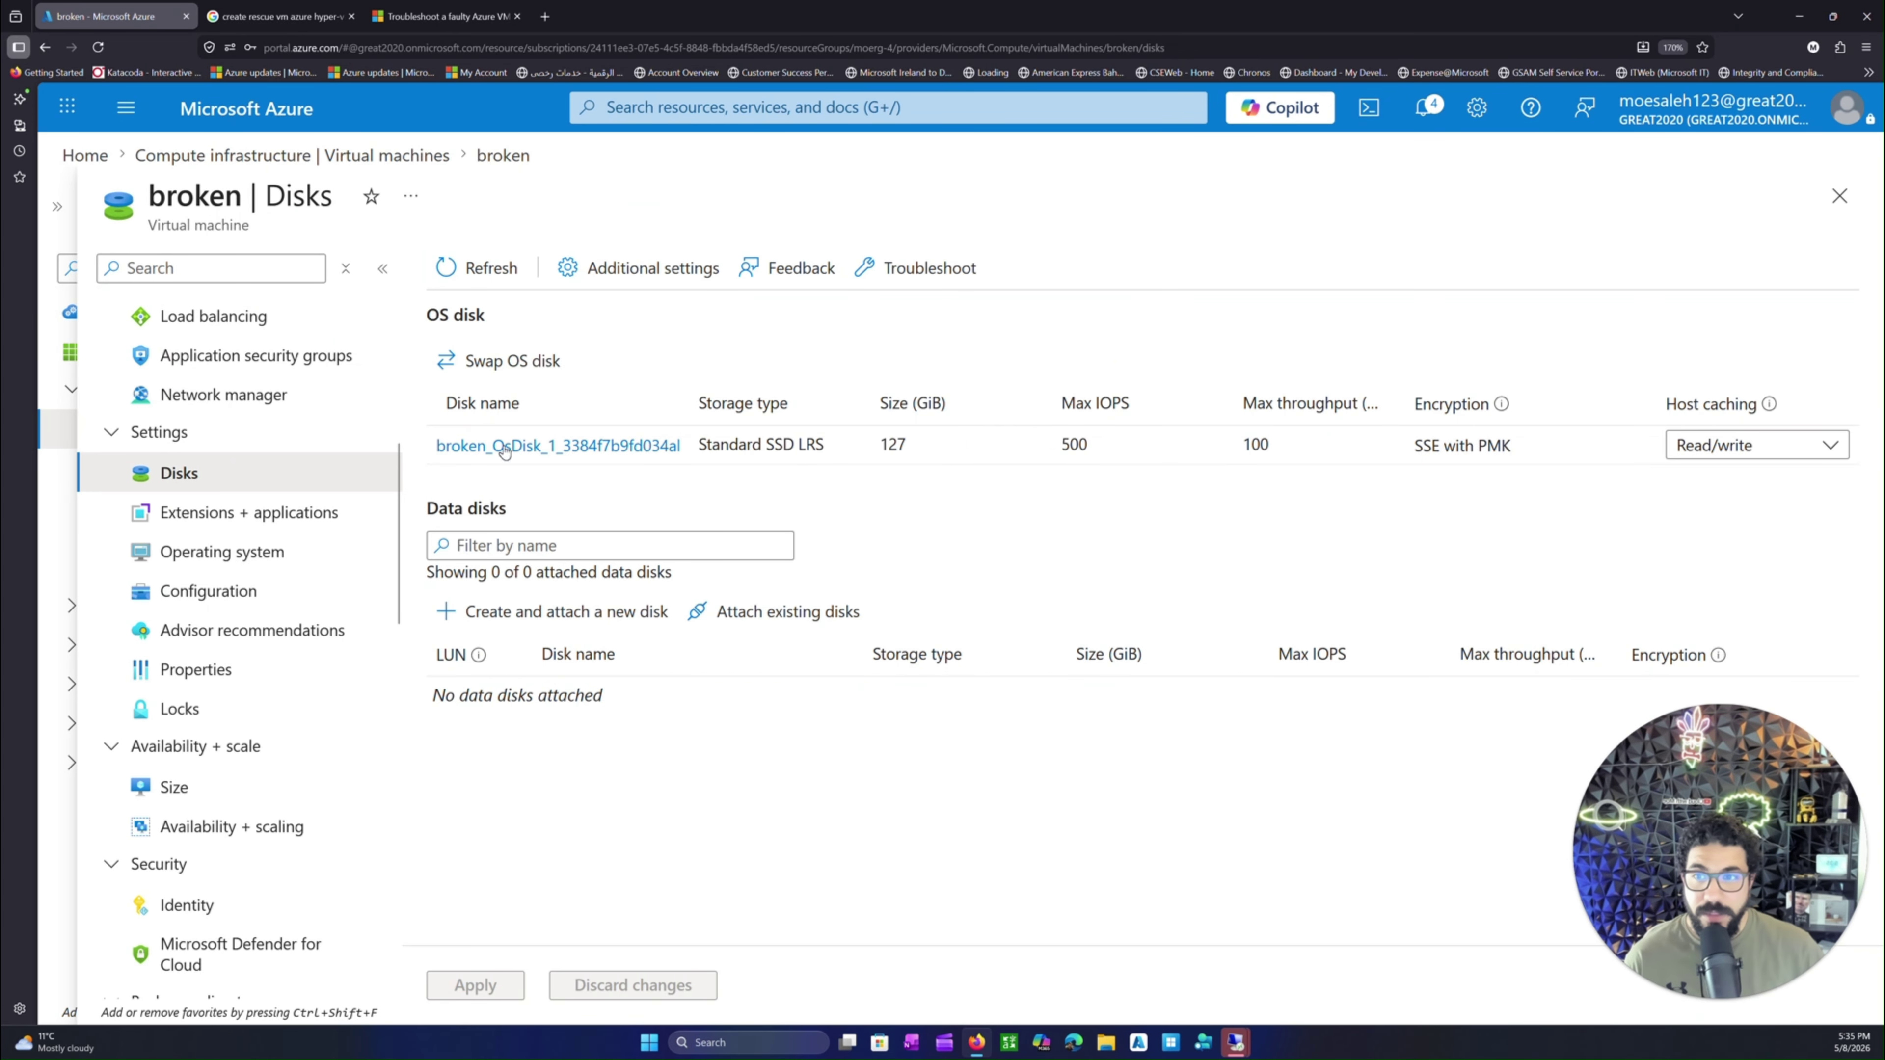
- Swap the OS disk of the broken VM for healingos, confirming with the VM name broken
{"action": "left_click", "coordinate": [493, 375]}
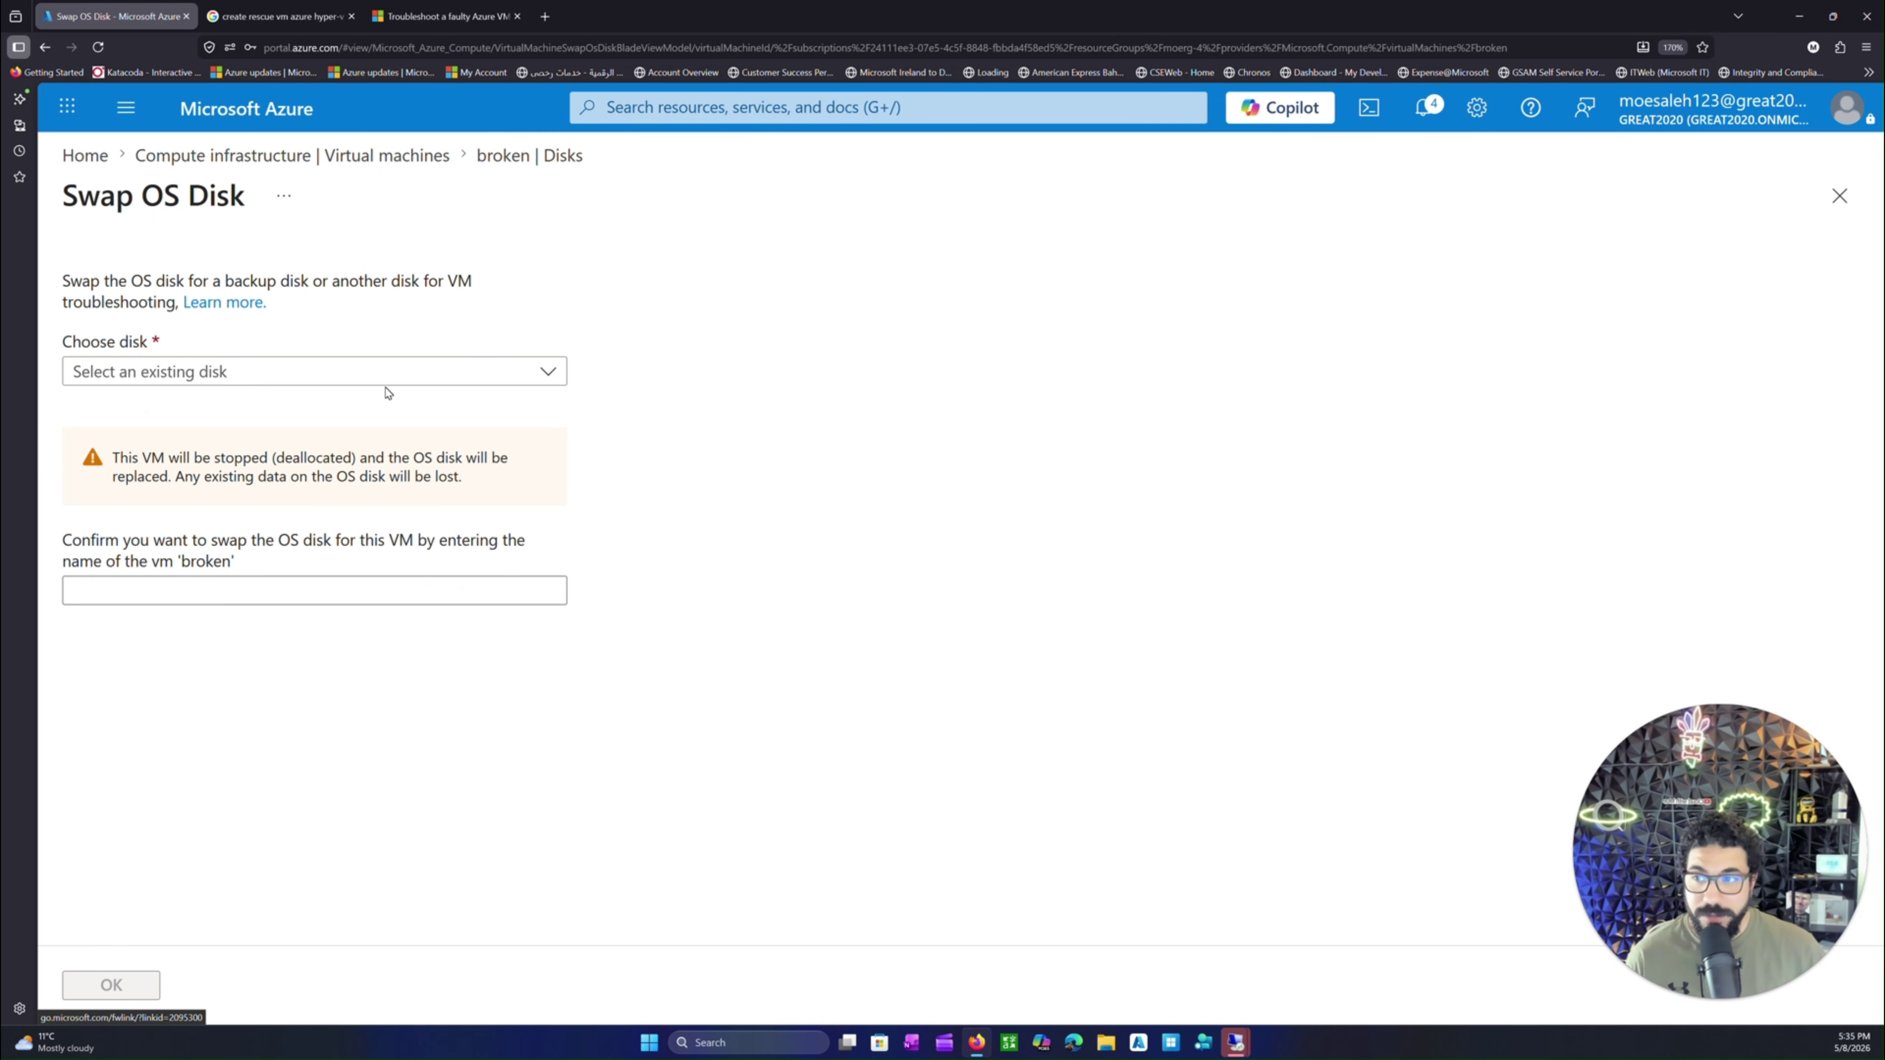
{"action": "left_click", "coordinate": [455, 371]}
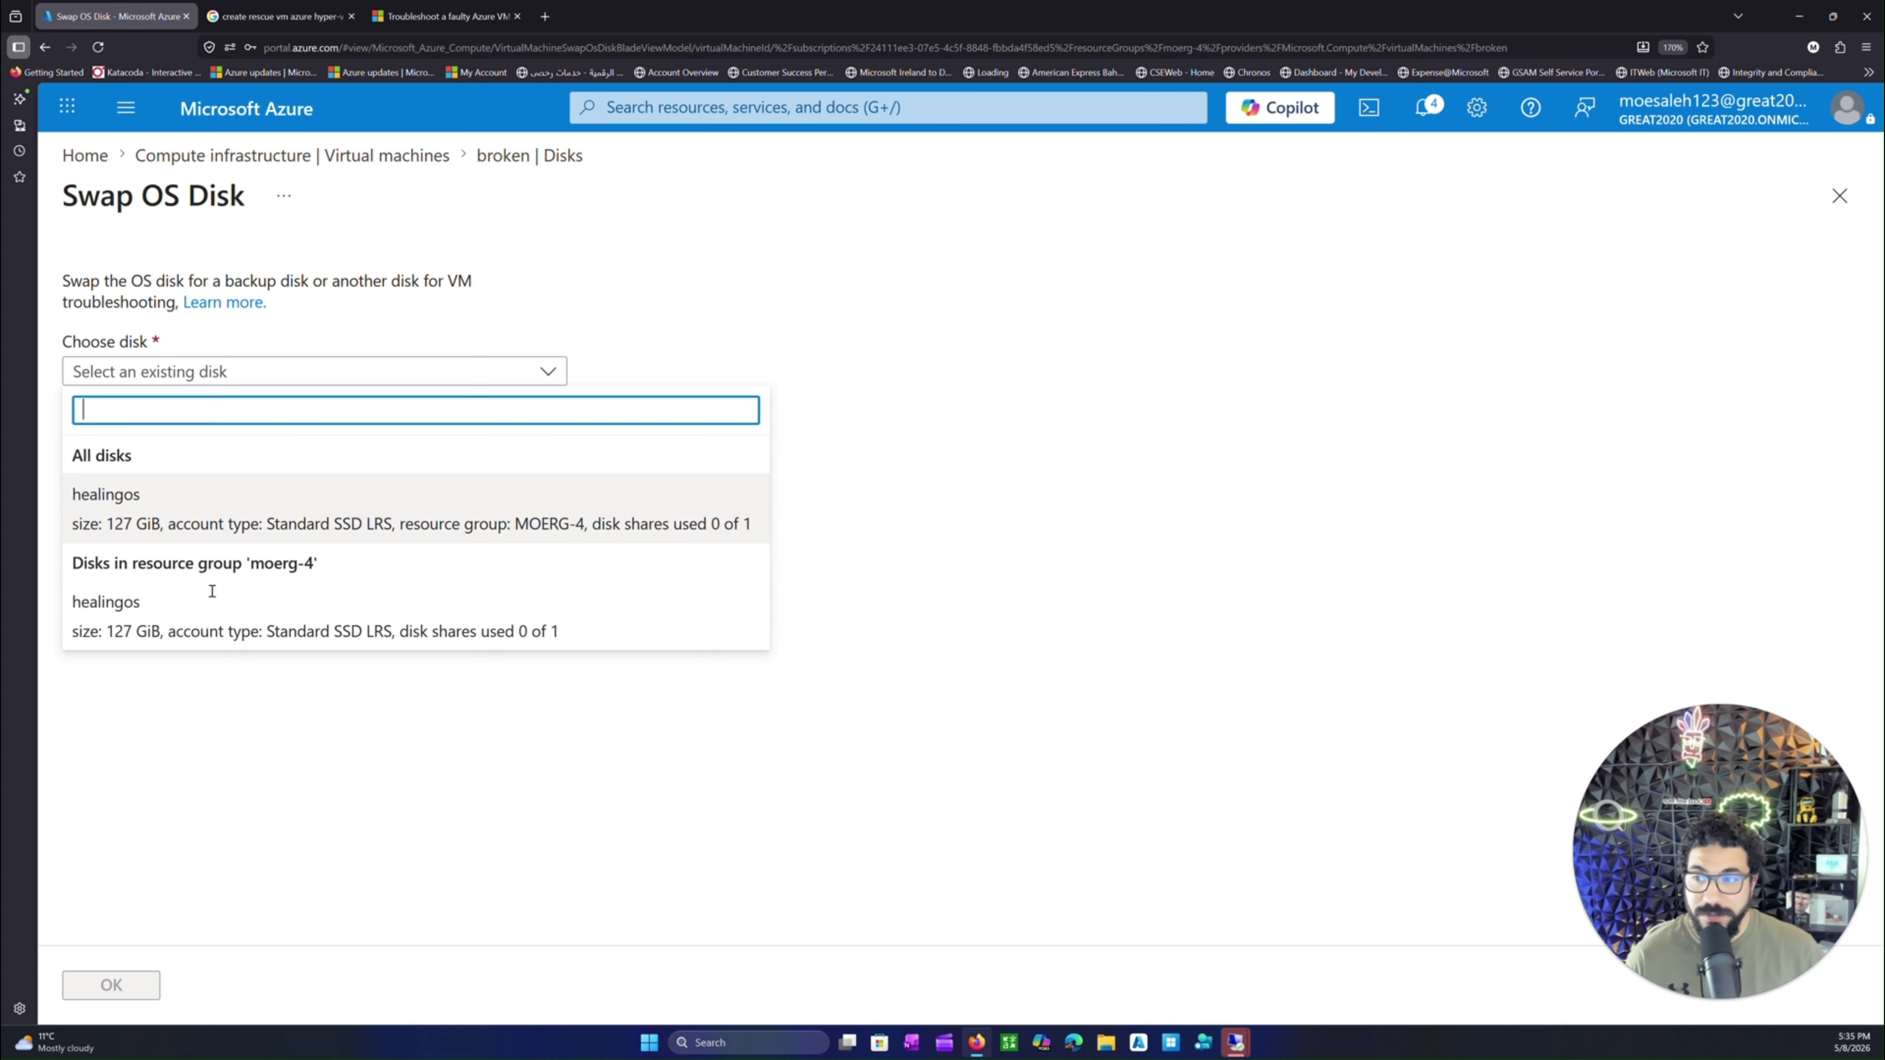
{"action": "left_click", "coordinate": [169, 526]}
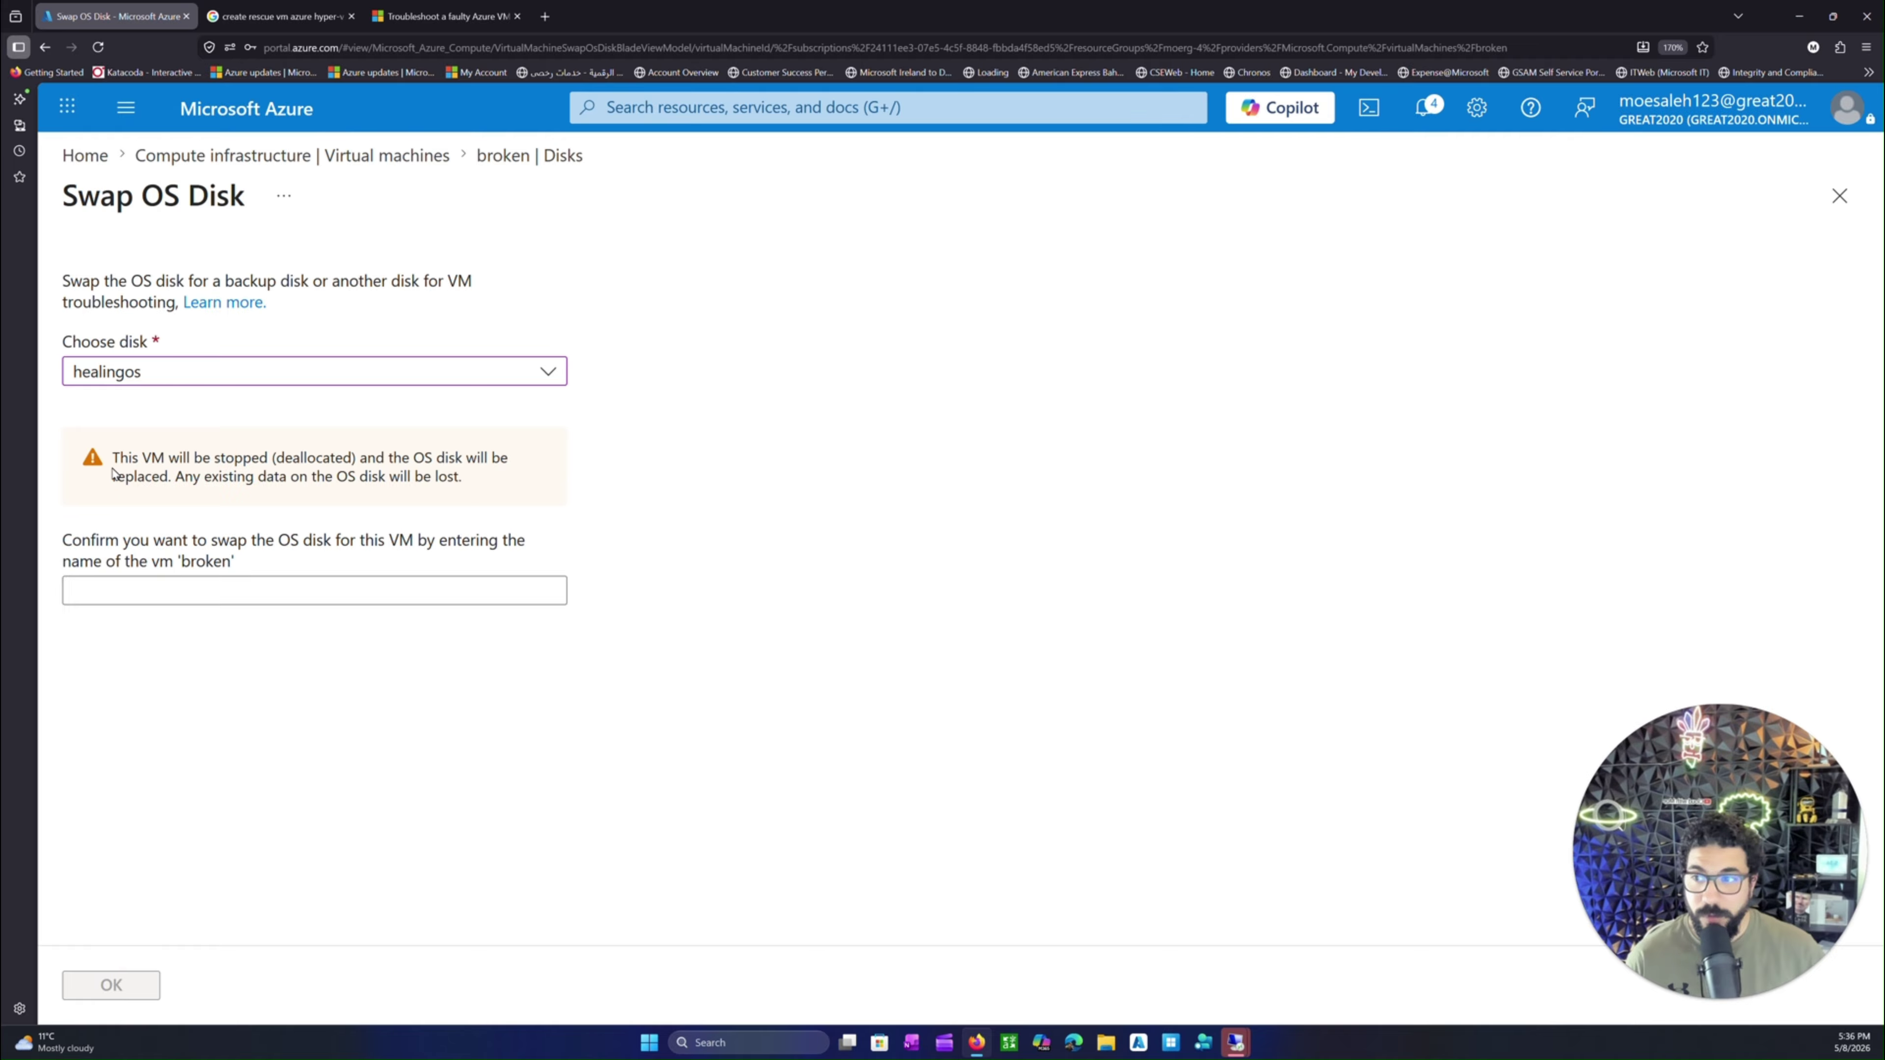
{"action": "left_click_drag", "start_coordinate": [57, 392], "coordinate": [45, 219]}
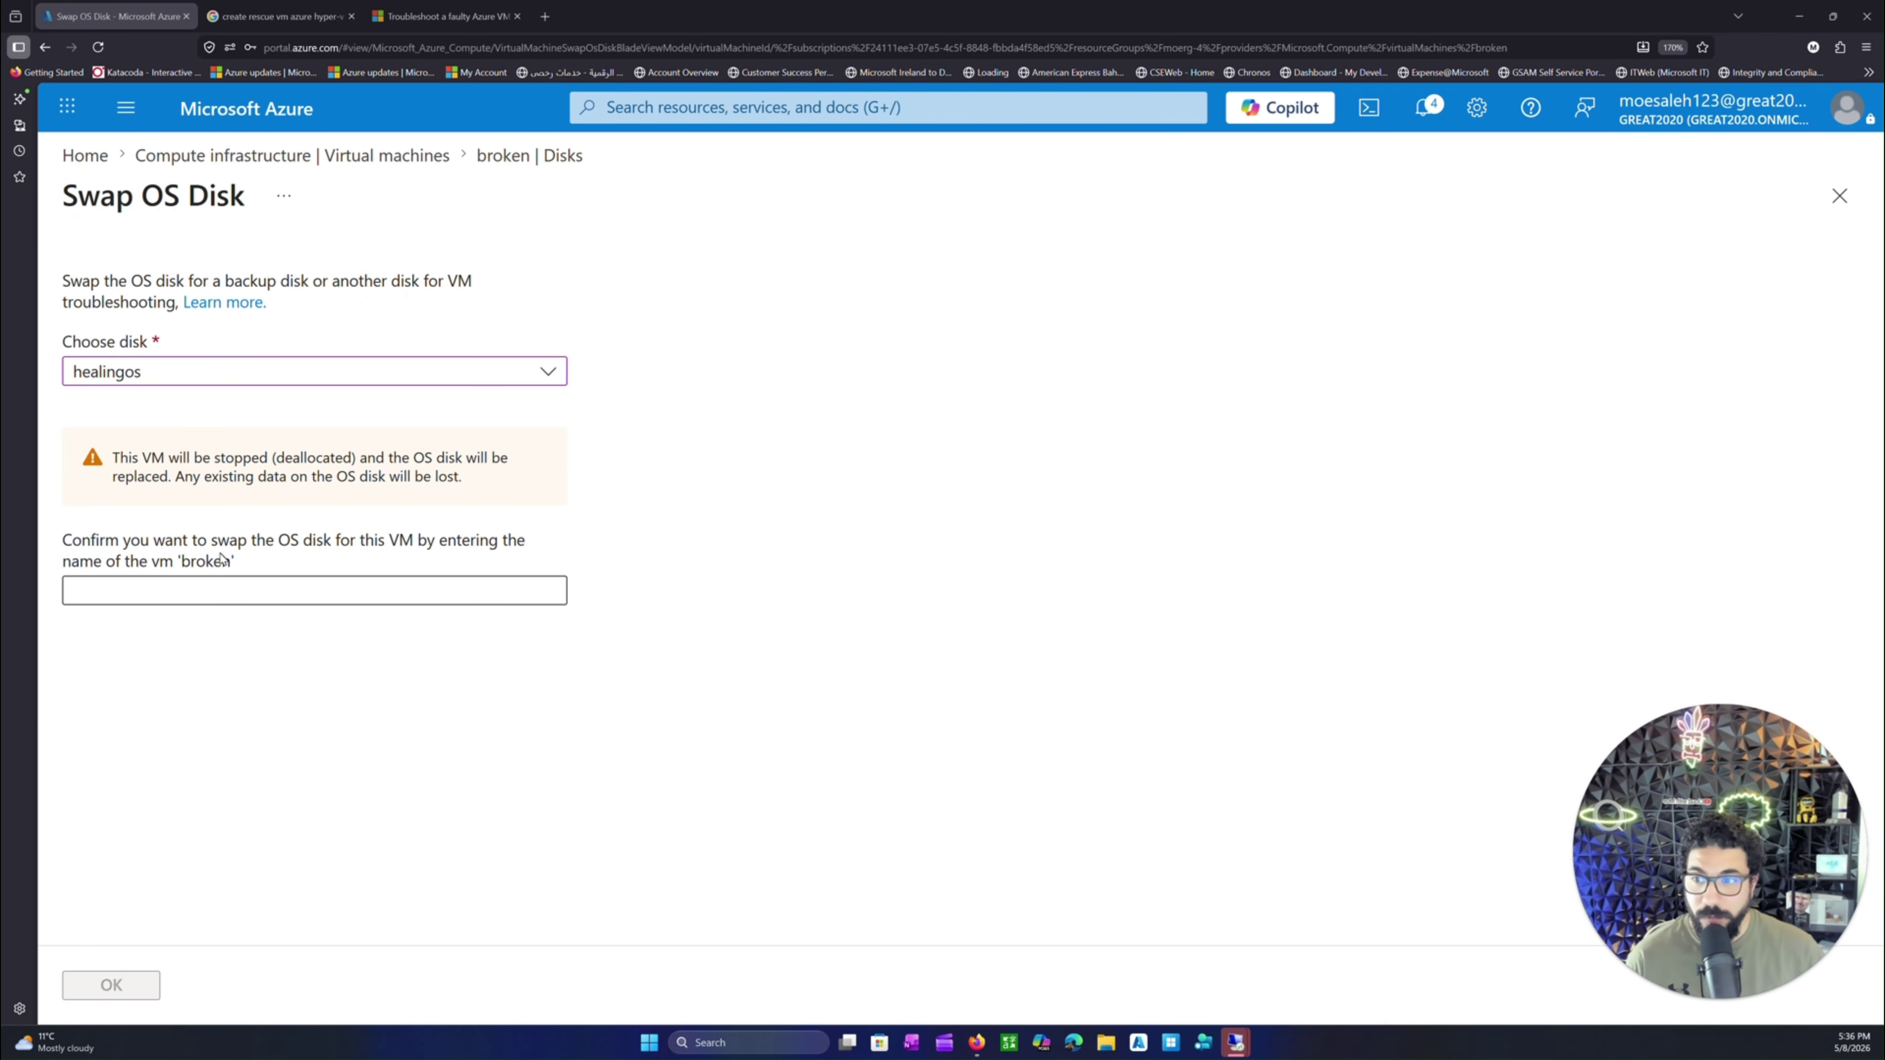
{"action": "left_click", "coordinate": [164, 584]}
{"action": "type", "text": "broken"}
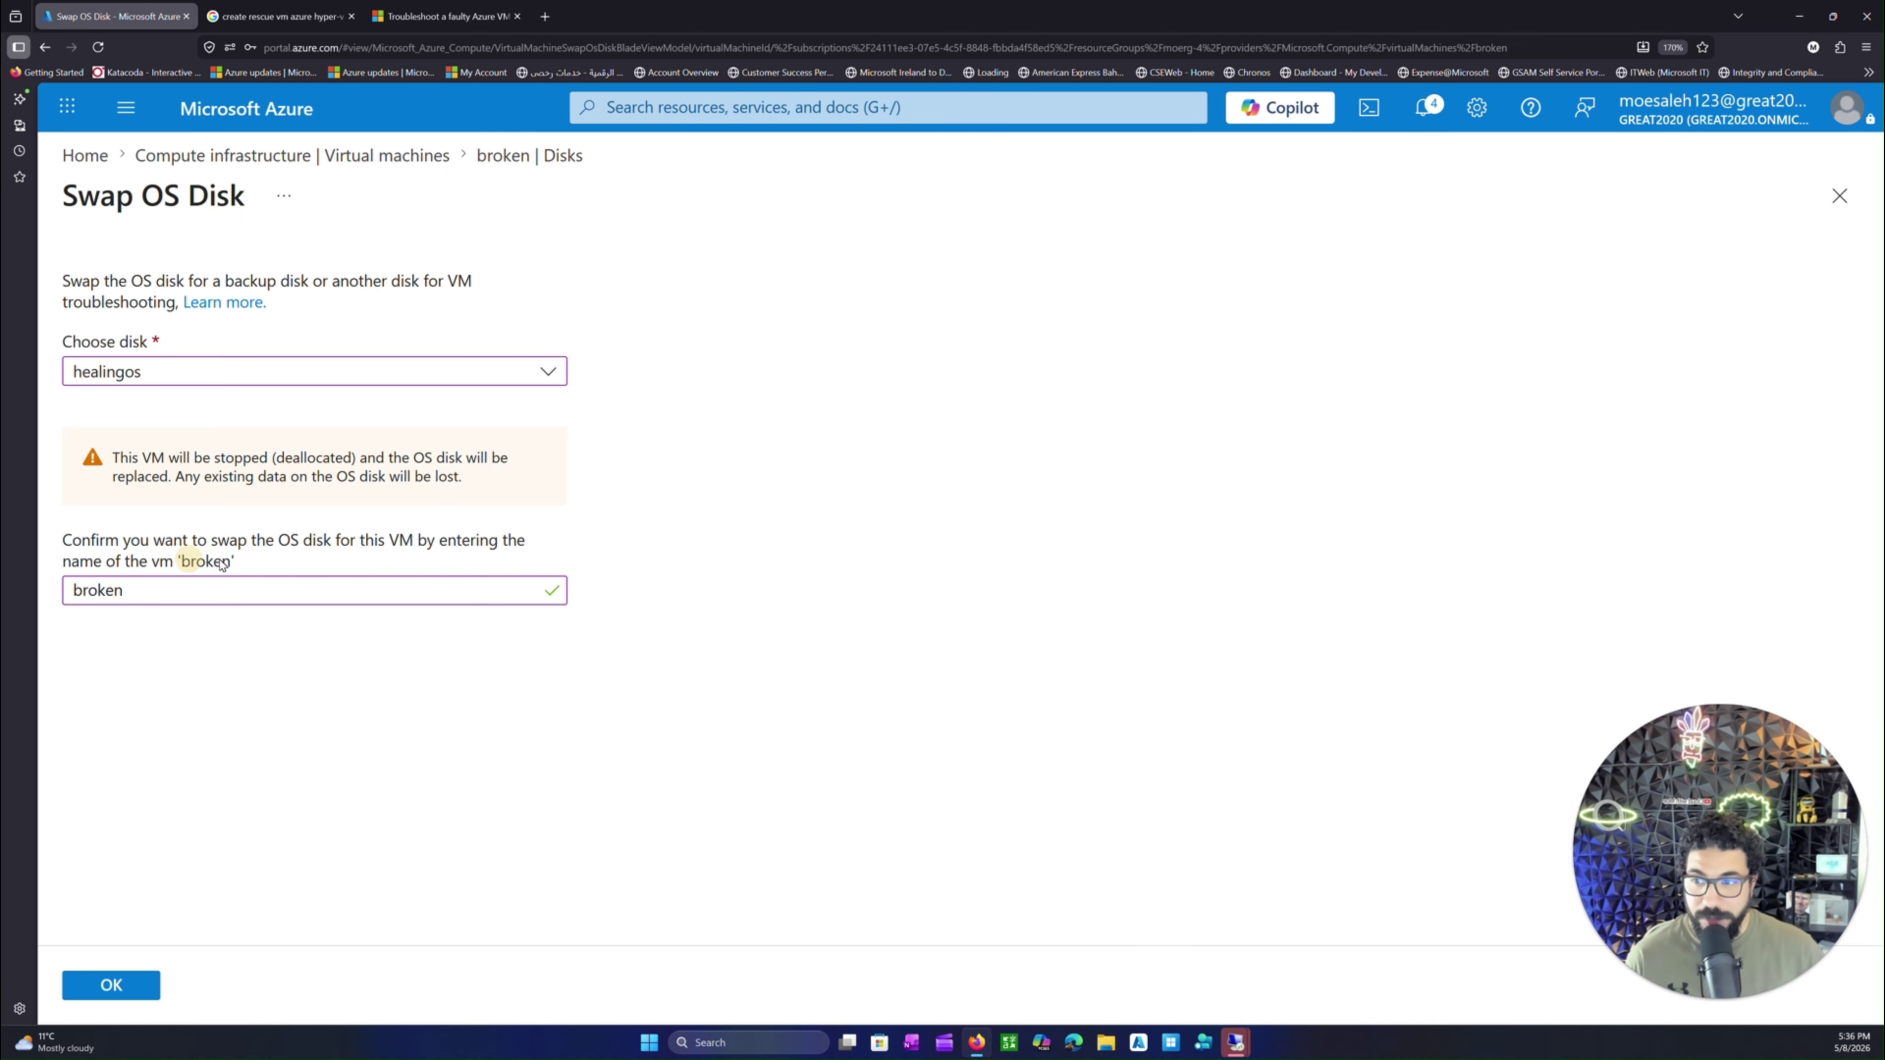
{"action": "left_click_drag", "start_coordinate": [191, 562], "coordinate": [222, 562]}
{"action": "left_click", "coordinate": [111, 985]}
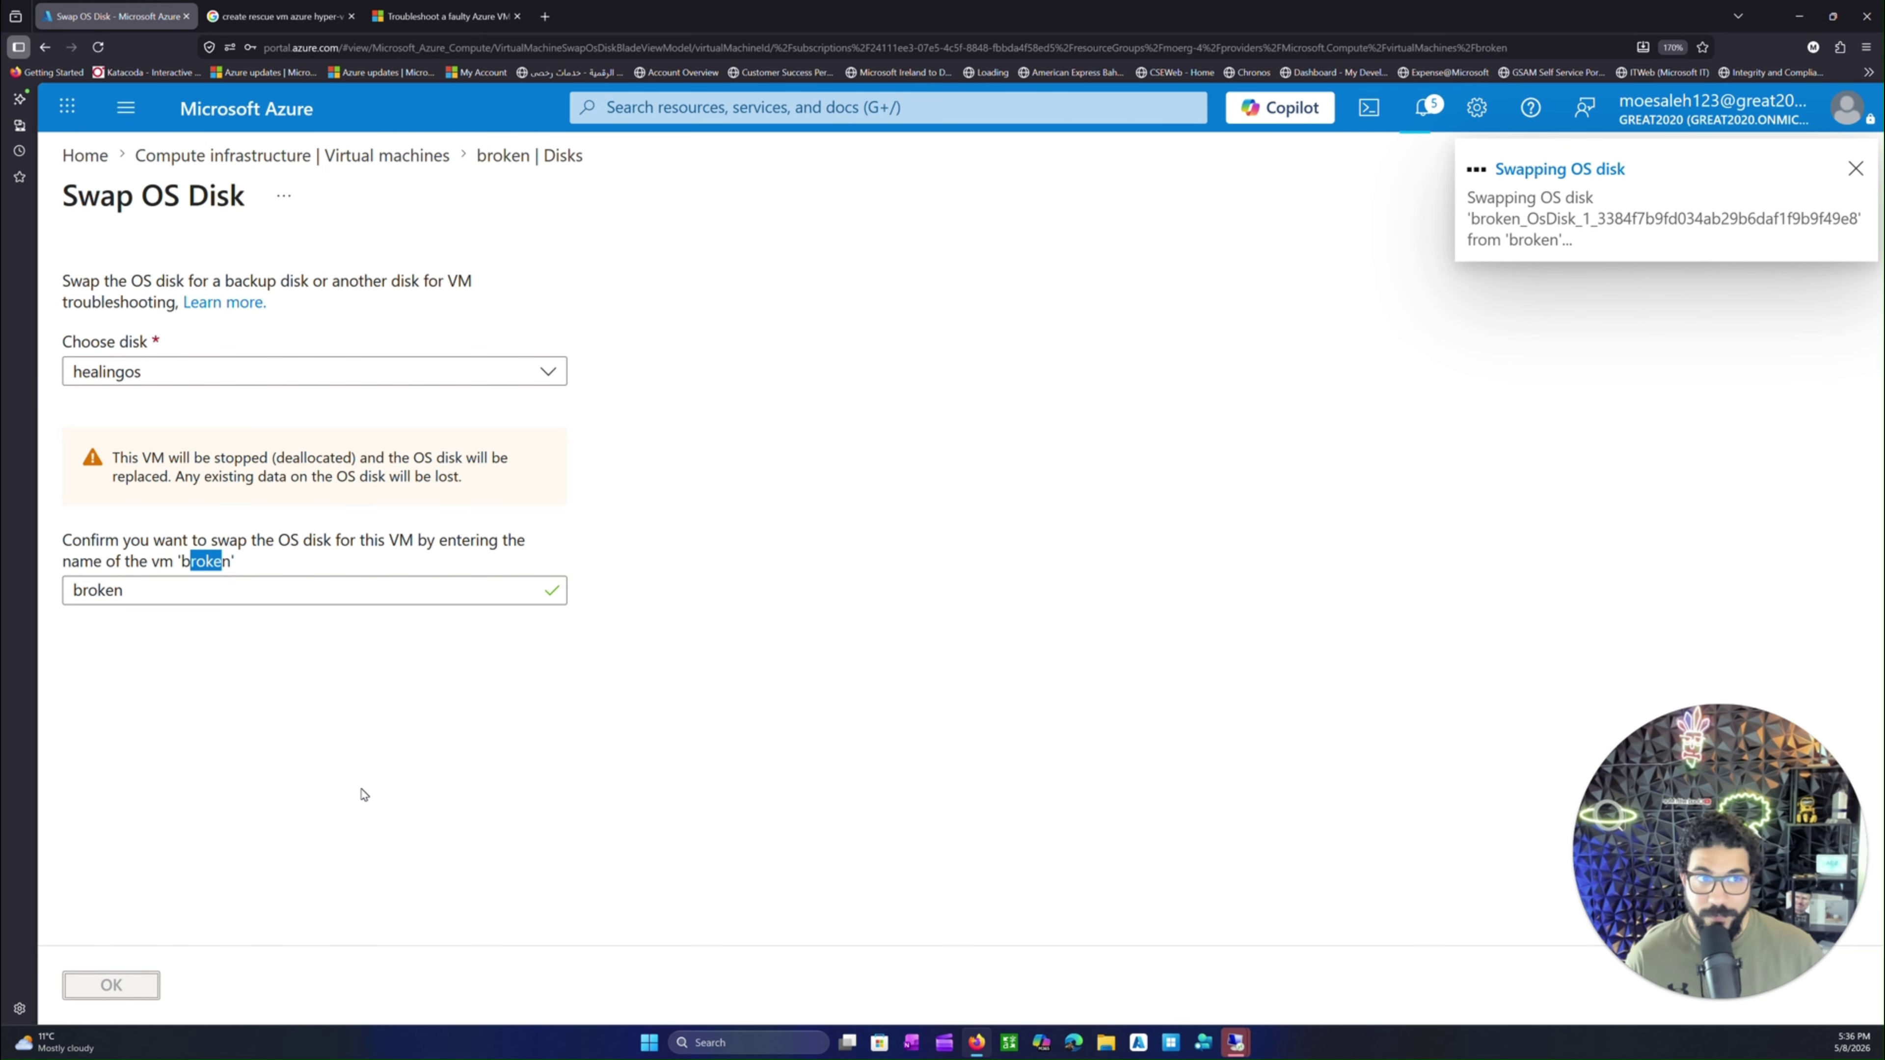
{"action": "left_click_drag", "start_coordinate": [48, 196], "coordinate": [68, 533]}
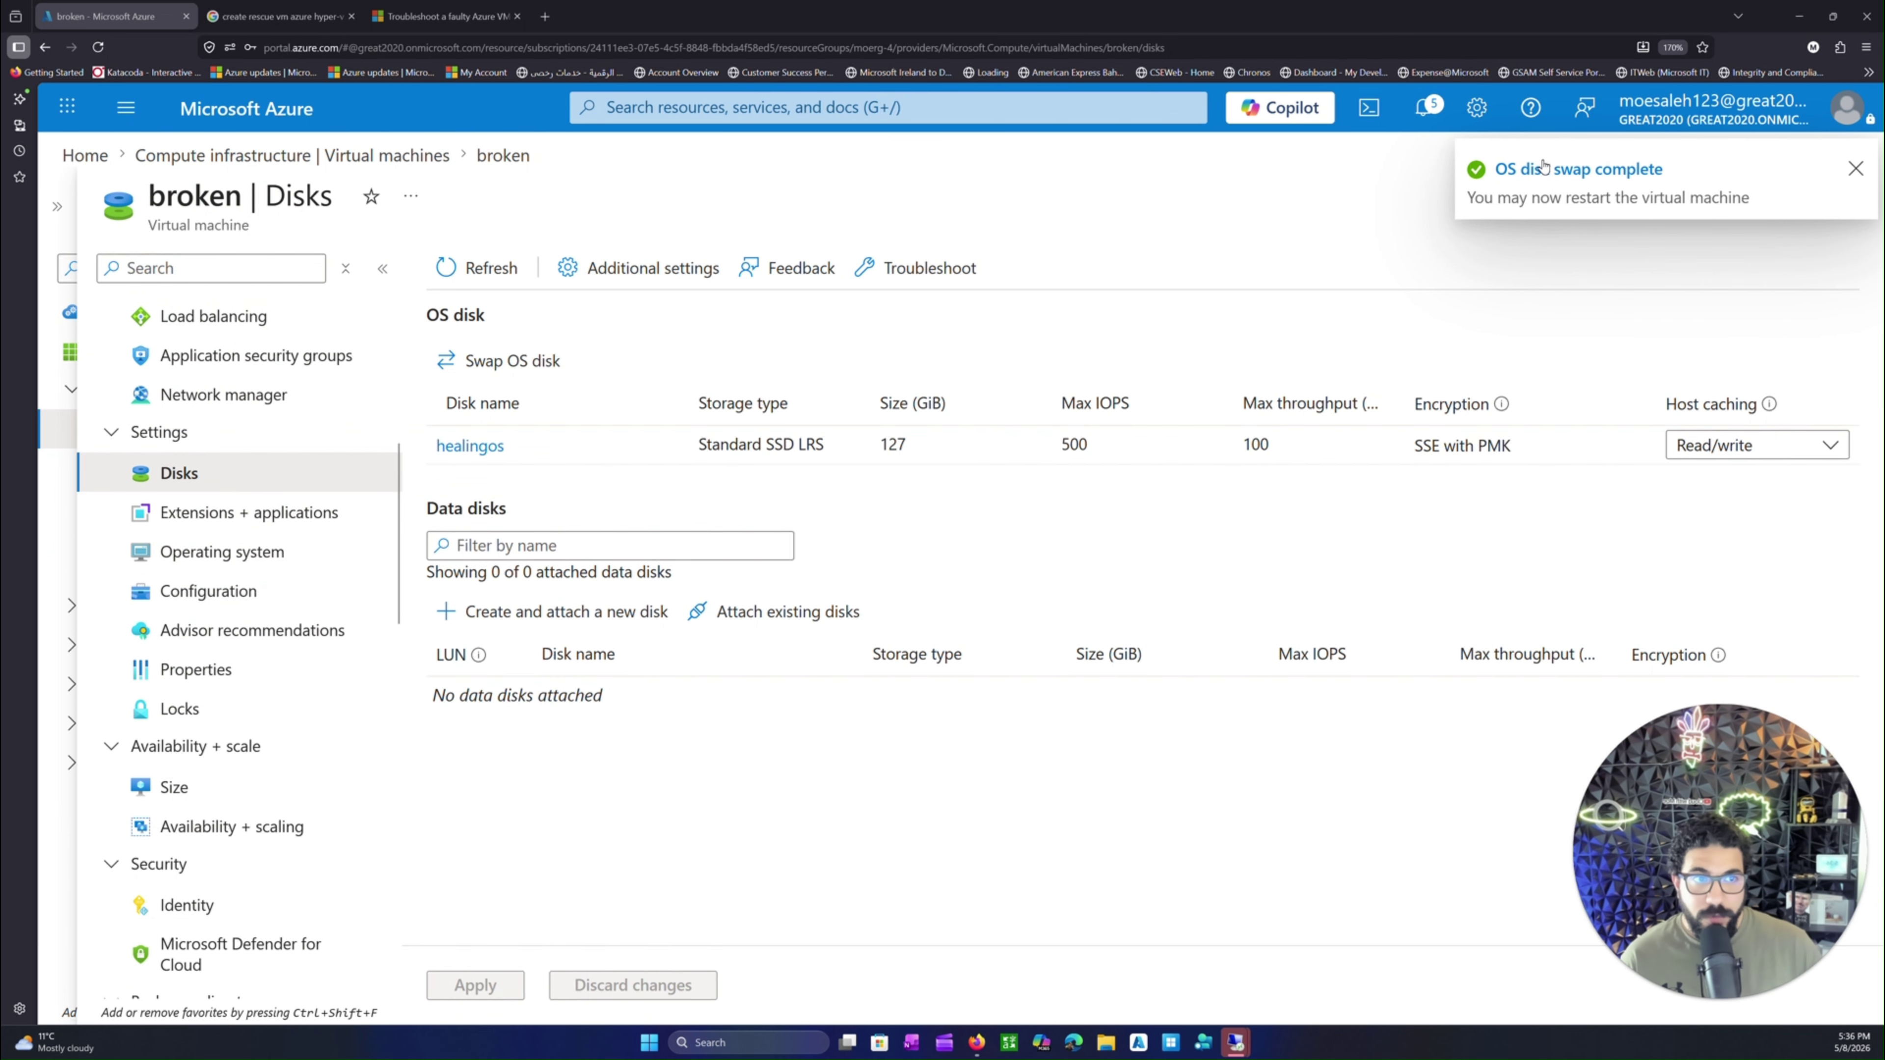
- Return to the broken VM's overview and start the virtual machine
{"action": "scroll", "coordinate": [188, 318], "scroll_direction": "up", "scroll_amount": 6}
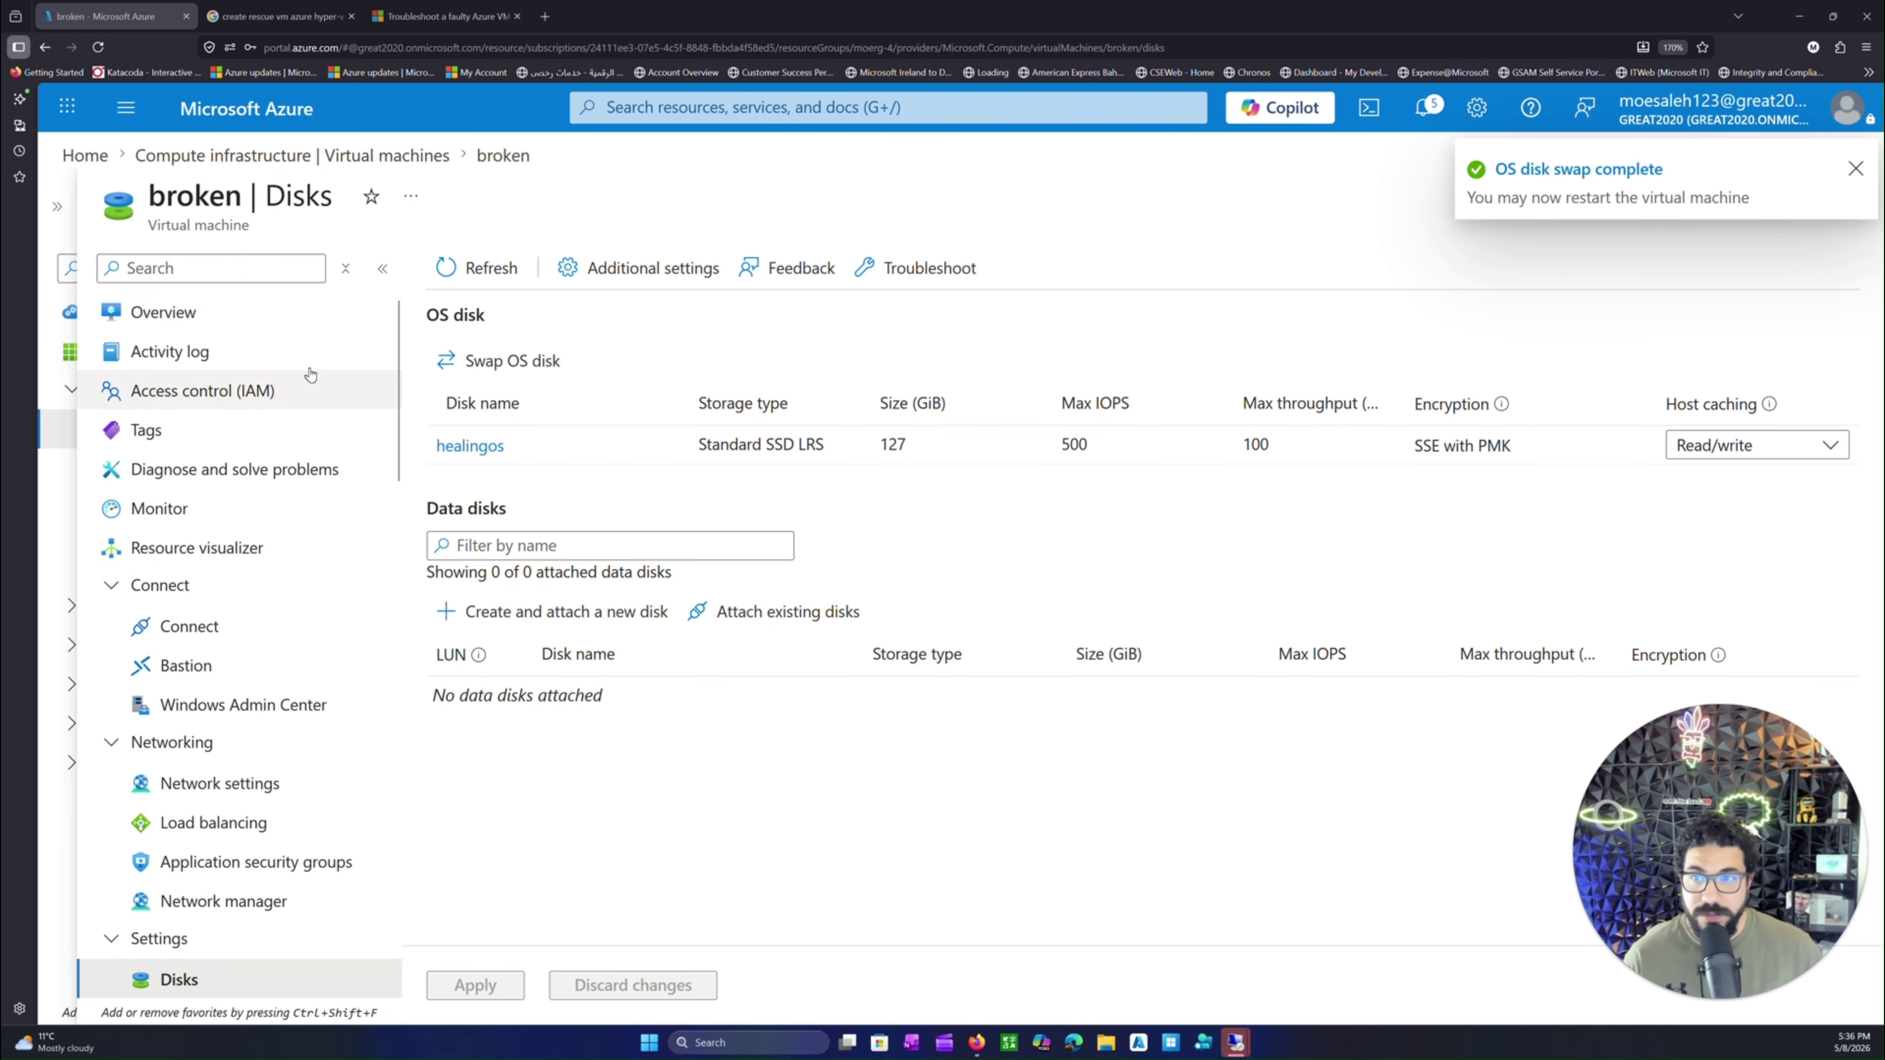
{"action": "left_click", "coordinate": [182, 312]}
{"action": "left_click", "coordinate": [631, 321]}
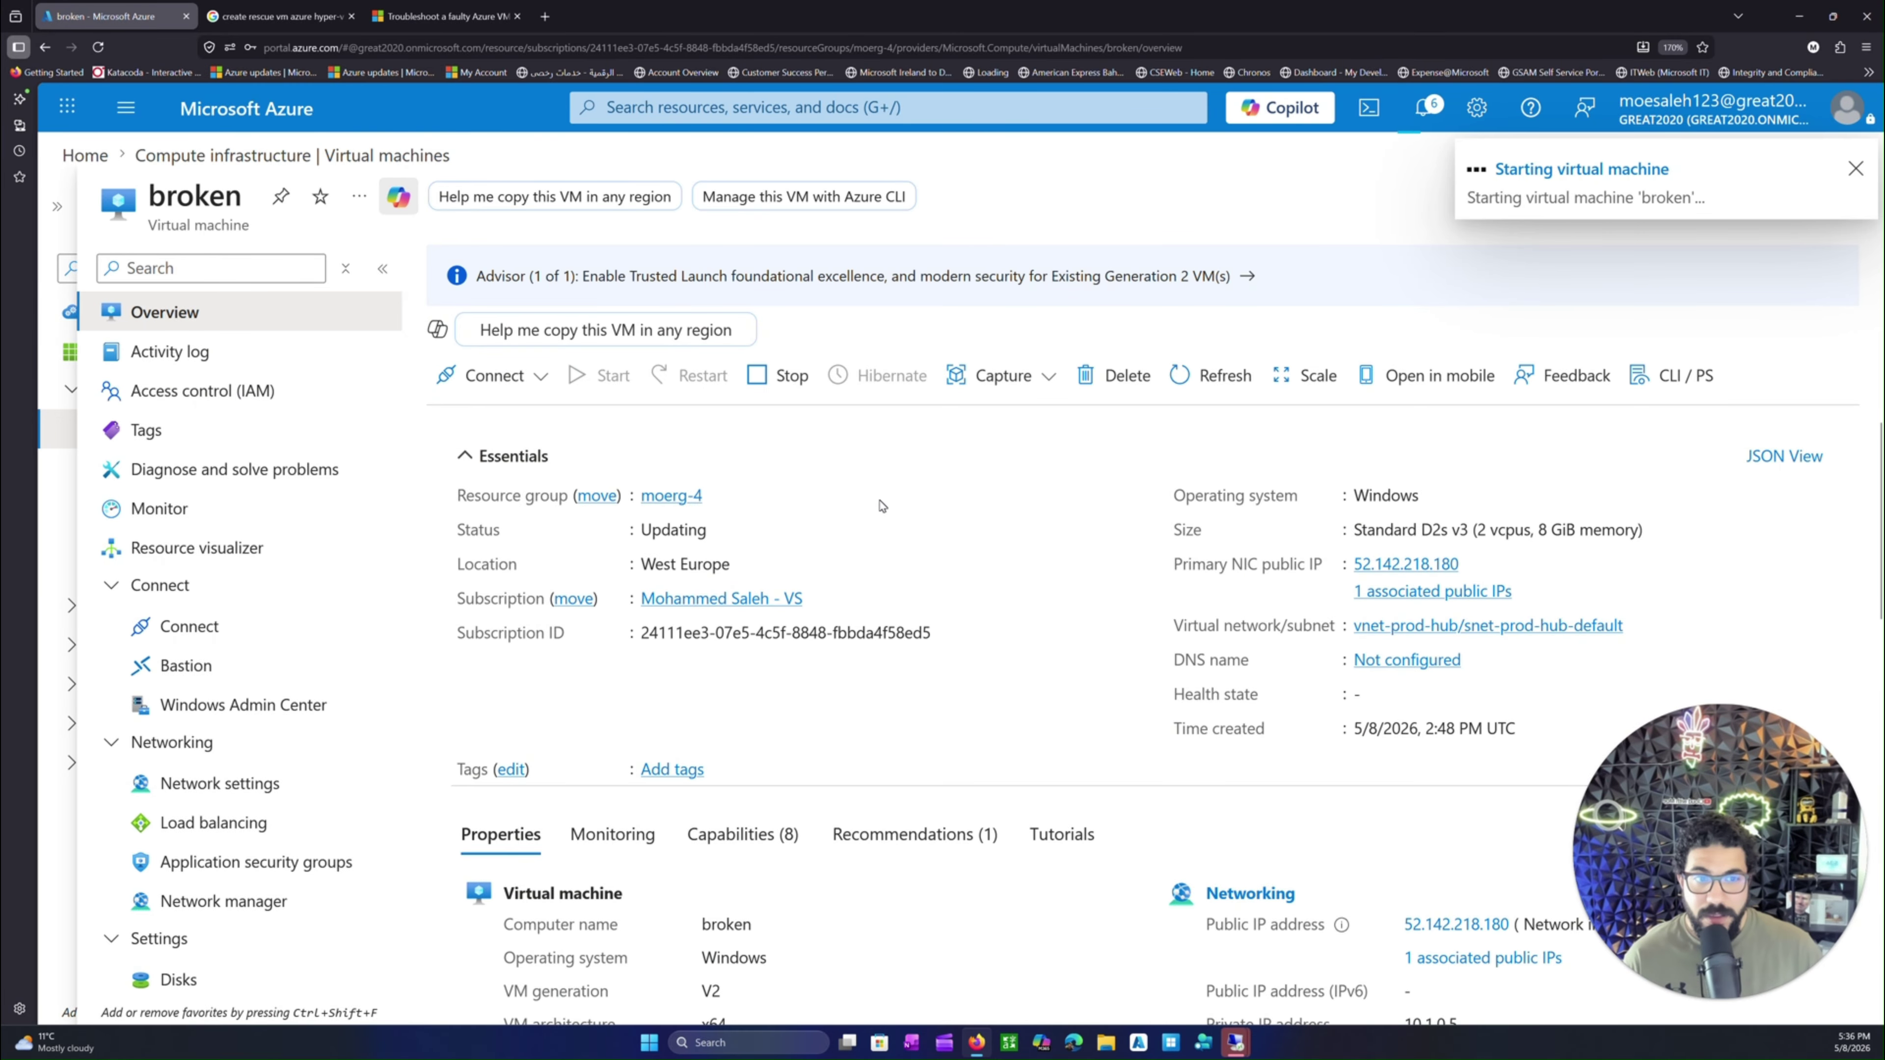
- Switch to helpervm's remote session, shut down its Windows with the reason Other (Unplanned), and disconnect the session
{"action": "mouse_move", "coordinate": [1235, 1043]}
{"action": "left_click", "coordinate": [1161, 967]}
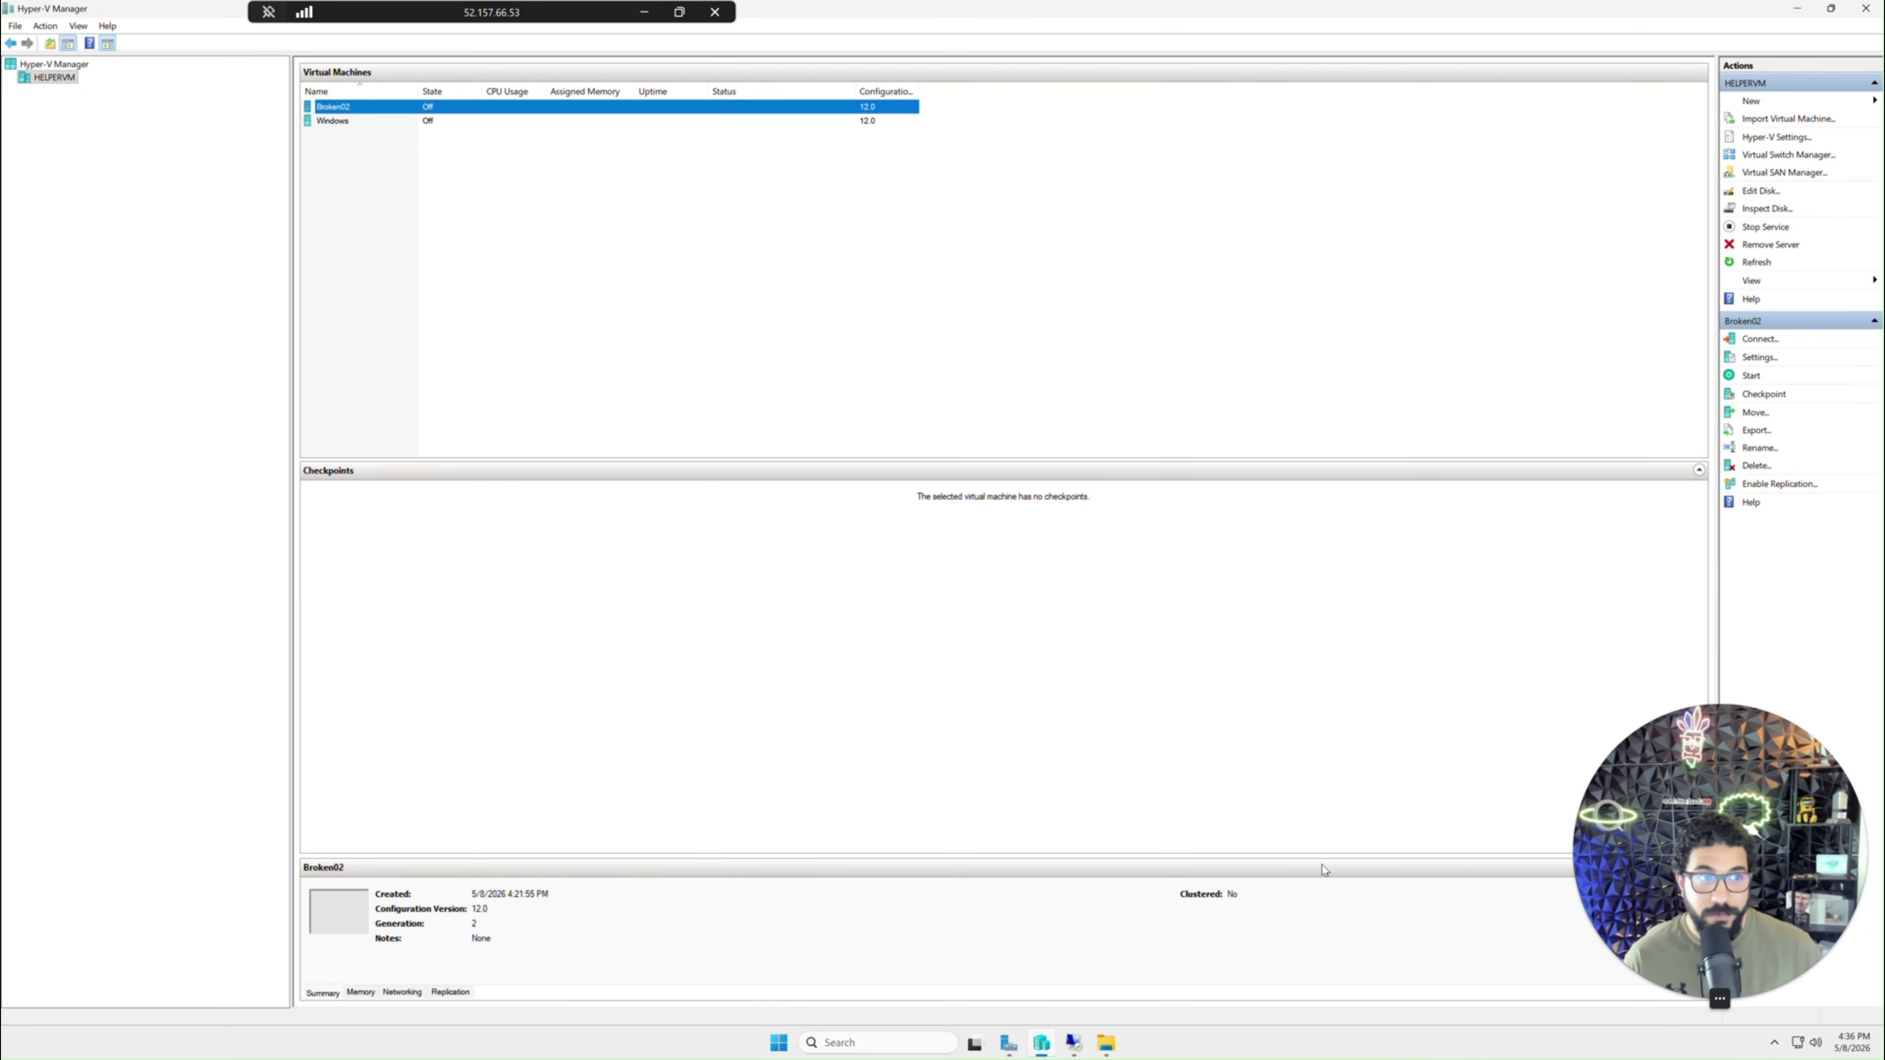
{"action": "right_click", "coordinate": [779, 1045]}
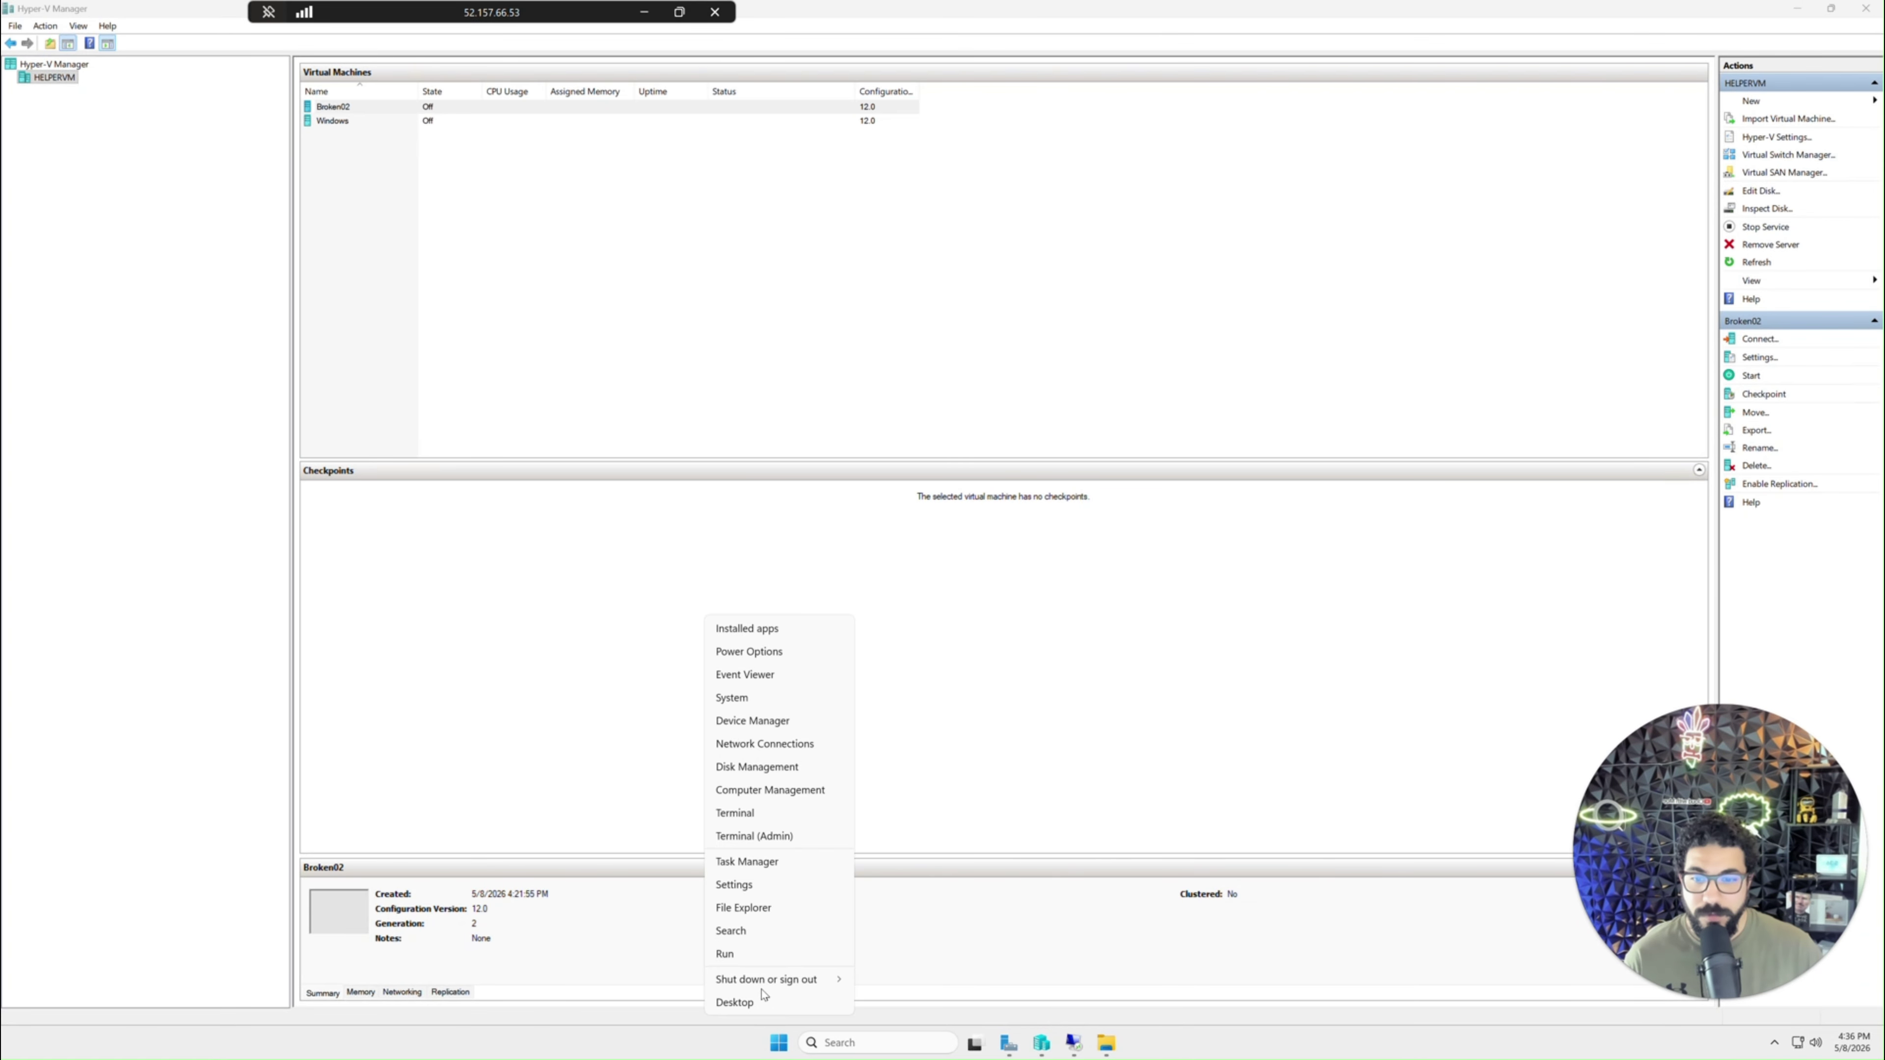
{"action": "mouse_move", "coordinate": [837, 978]}
{"action": "left_click", "coordinate": [883, 954]}
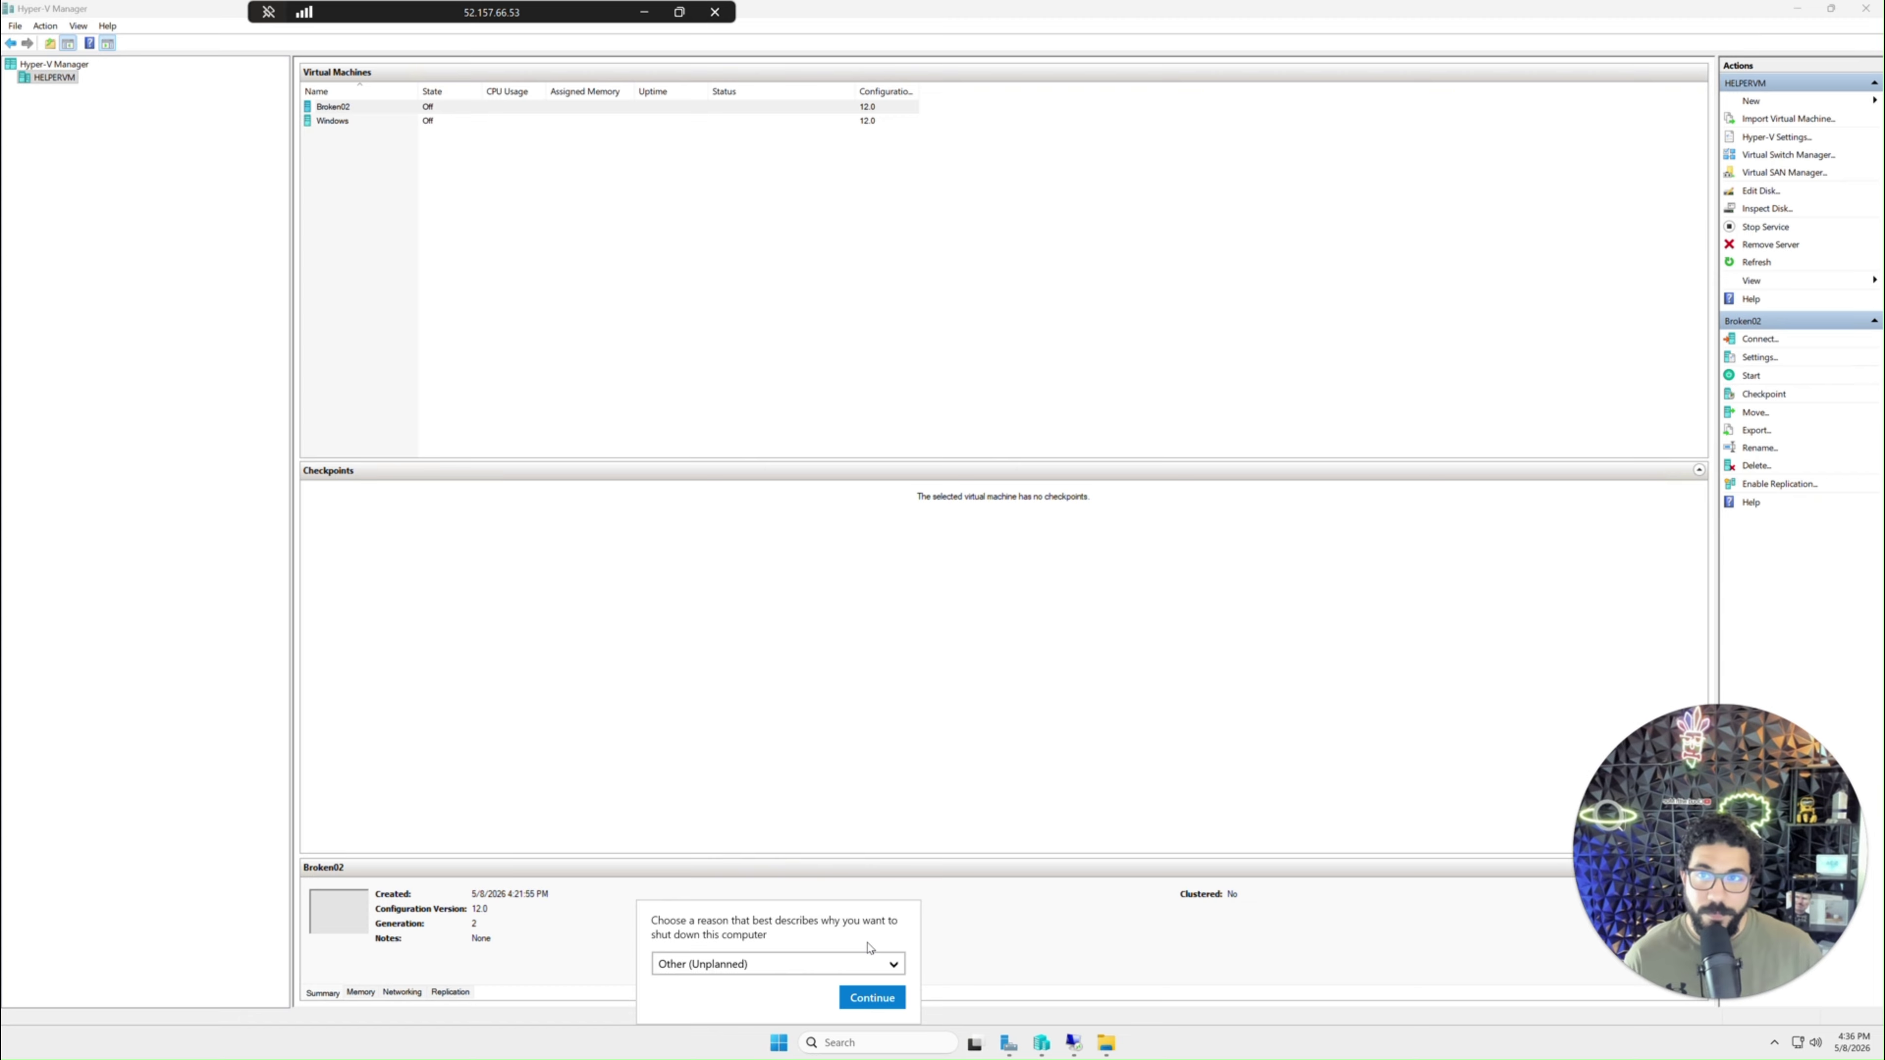
{"action": "left_click", "coordinate": [873, 998]}
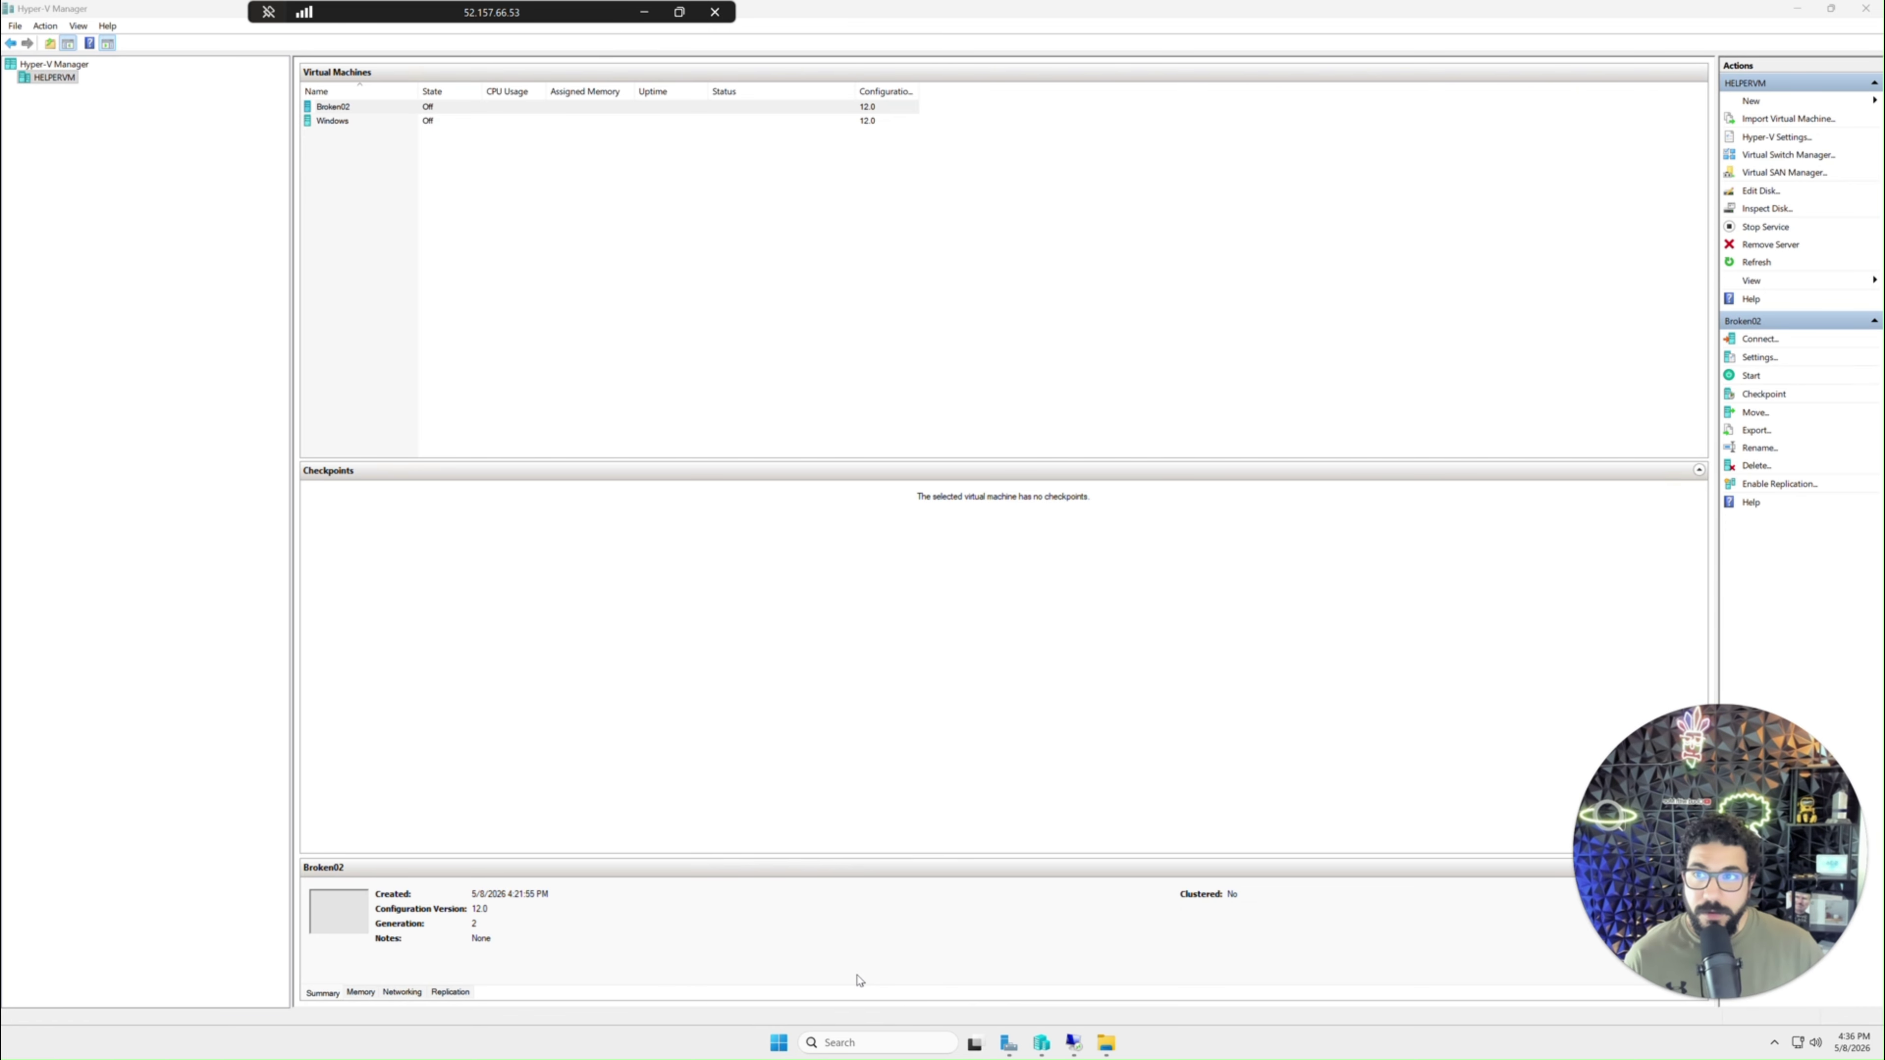
{"action": "left_click", "coordinate": [713, 12]}
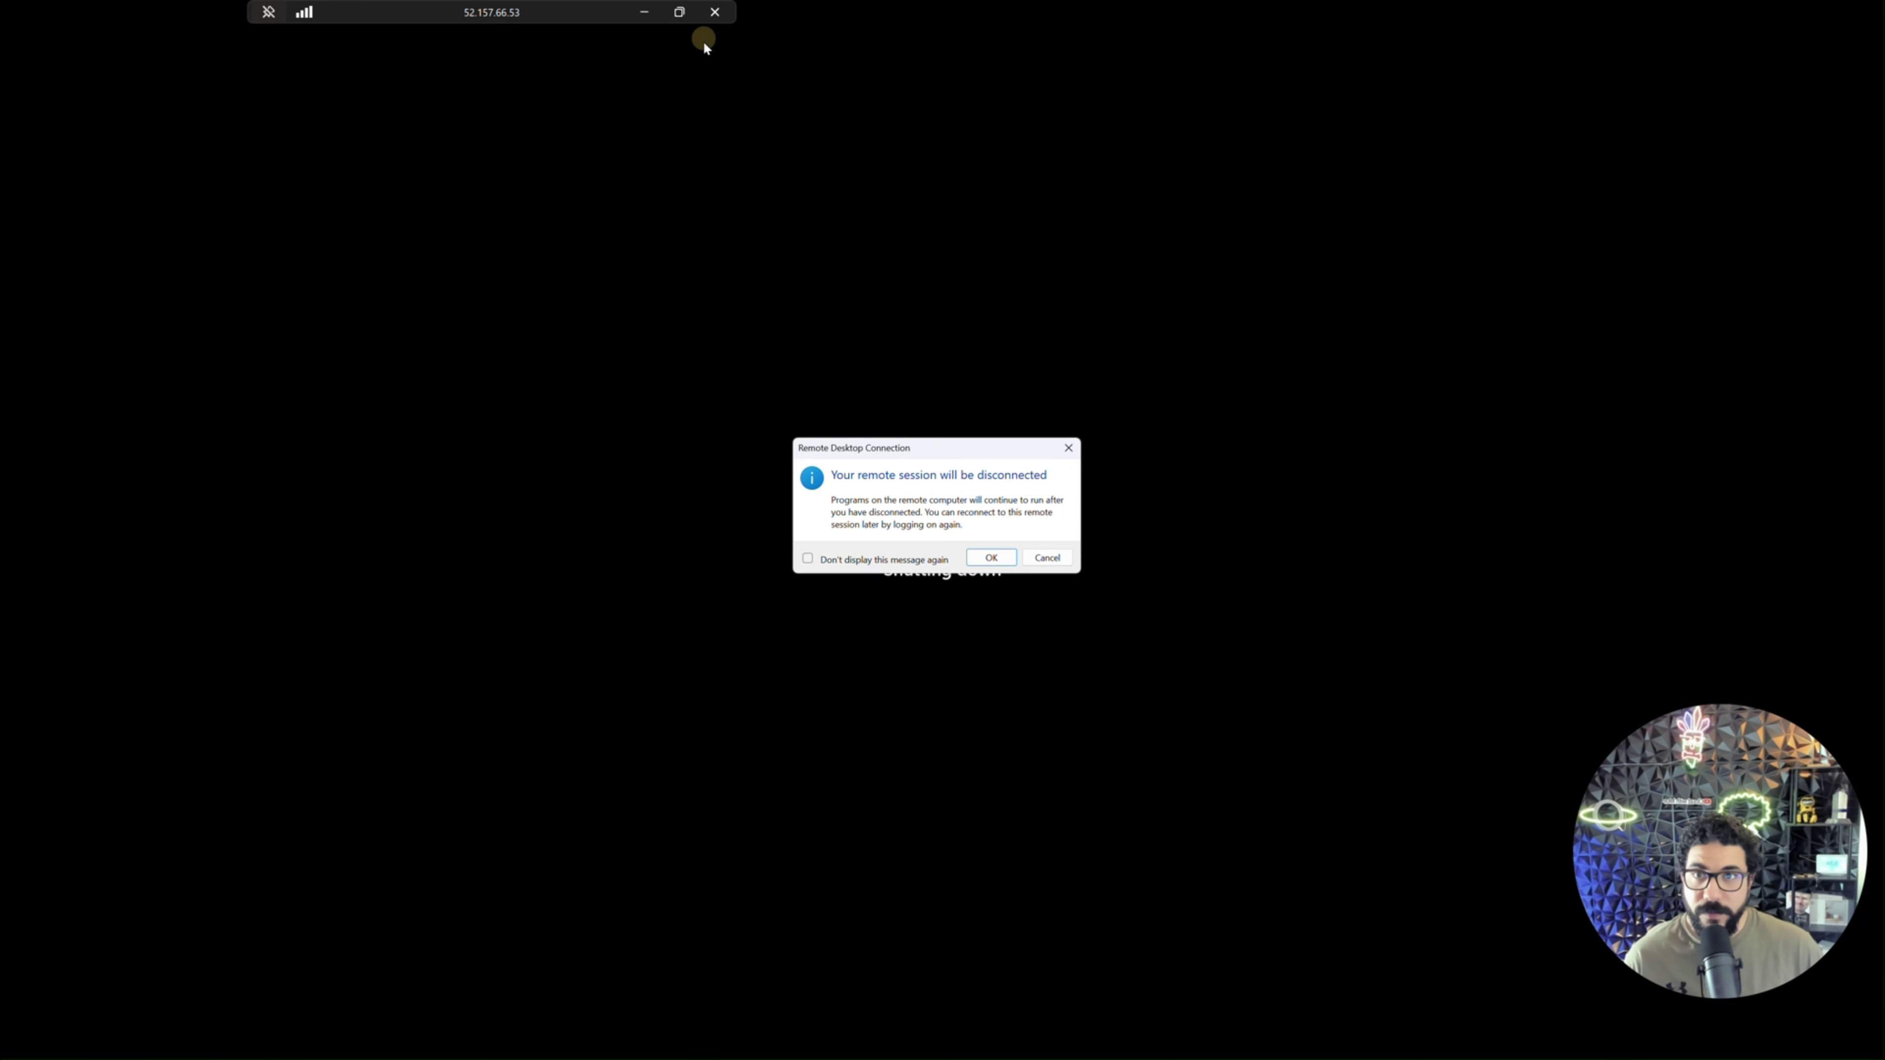
{"action": "left_click", "coordinate": [1033, 545]}
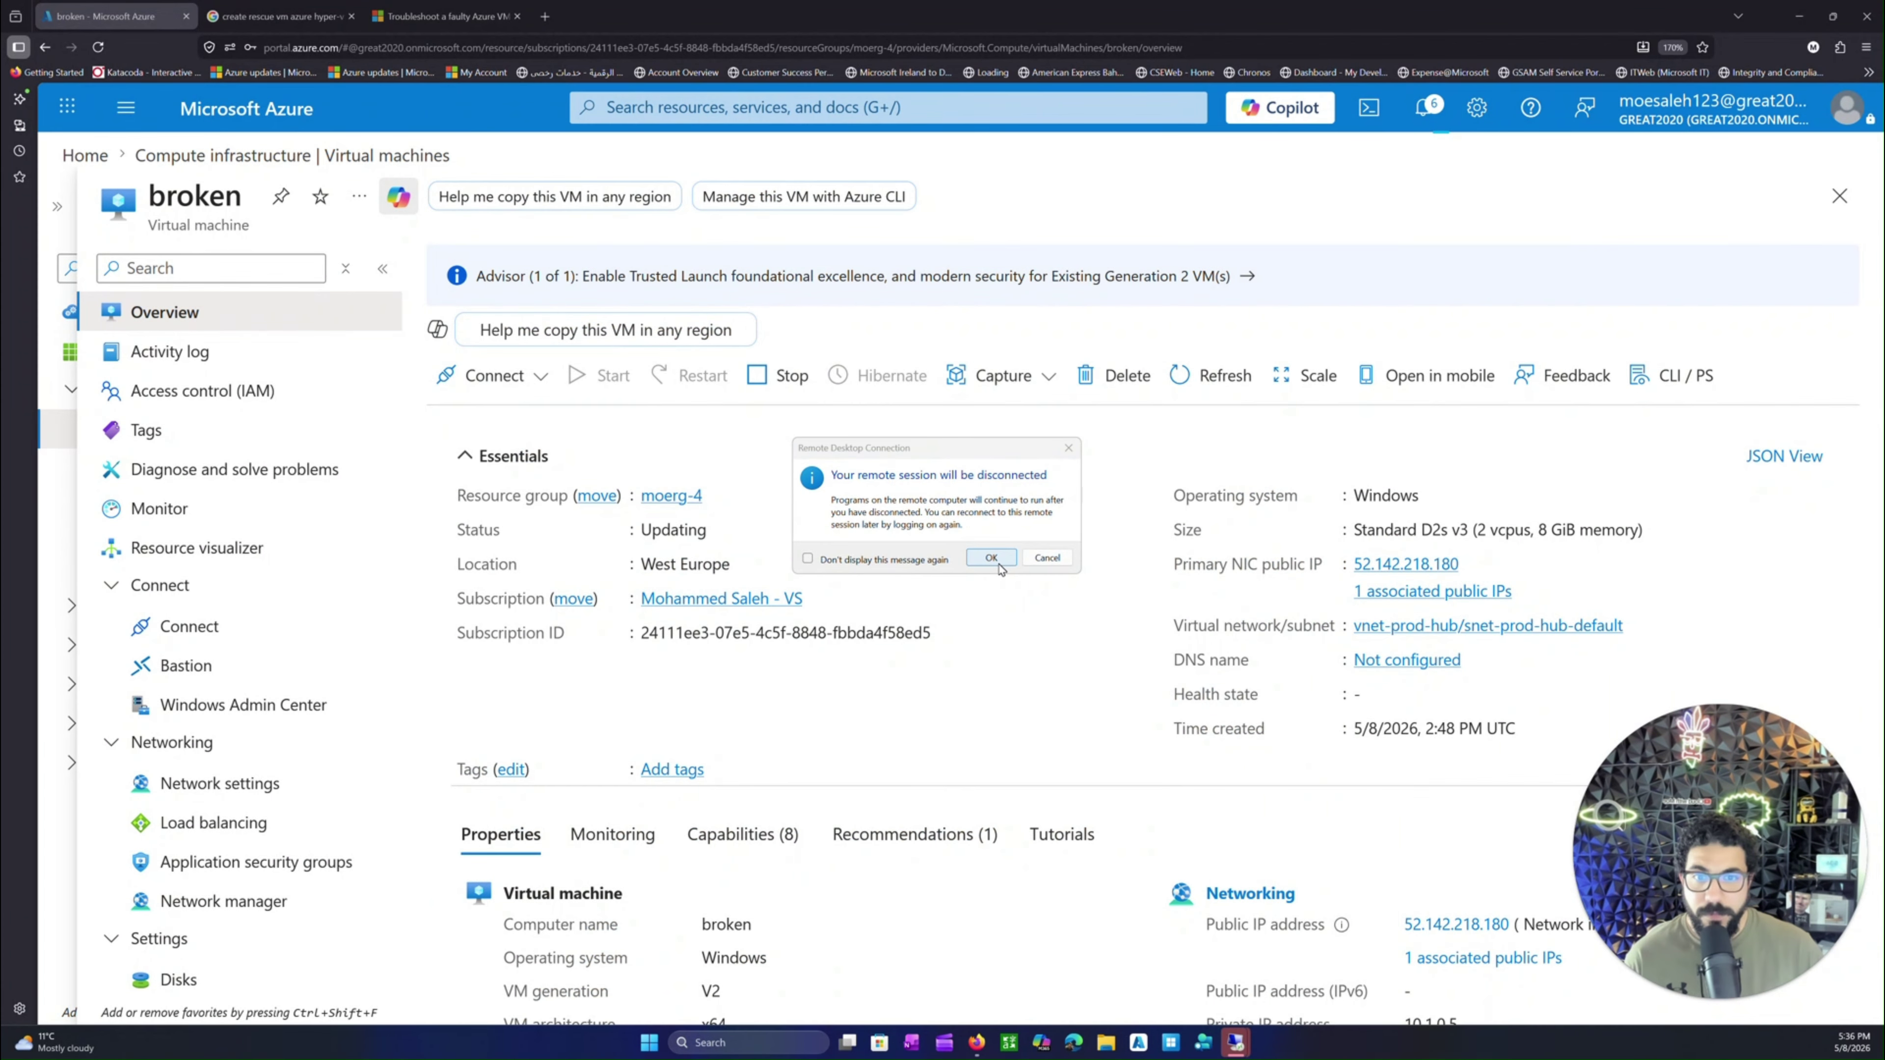
{"action": "left_click", "coordinate": [992, 558]}
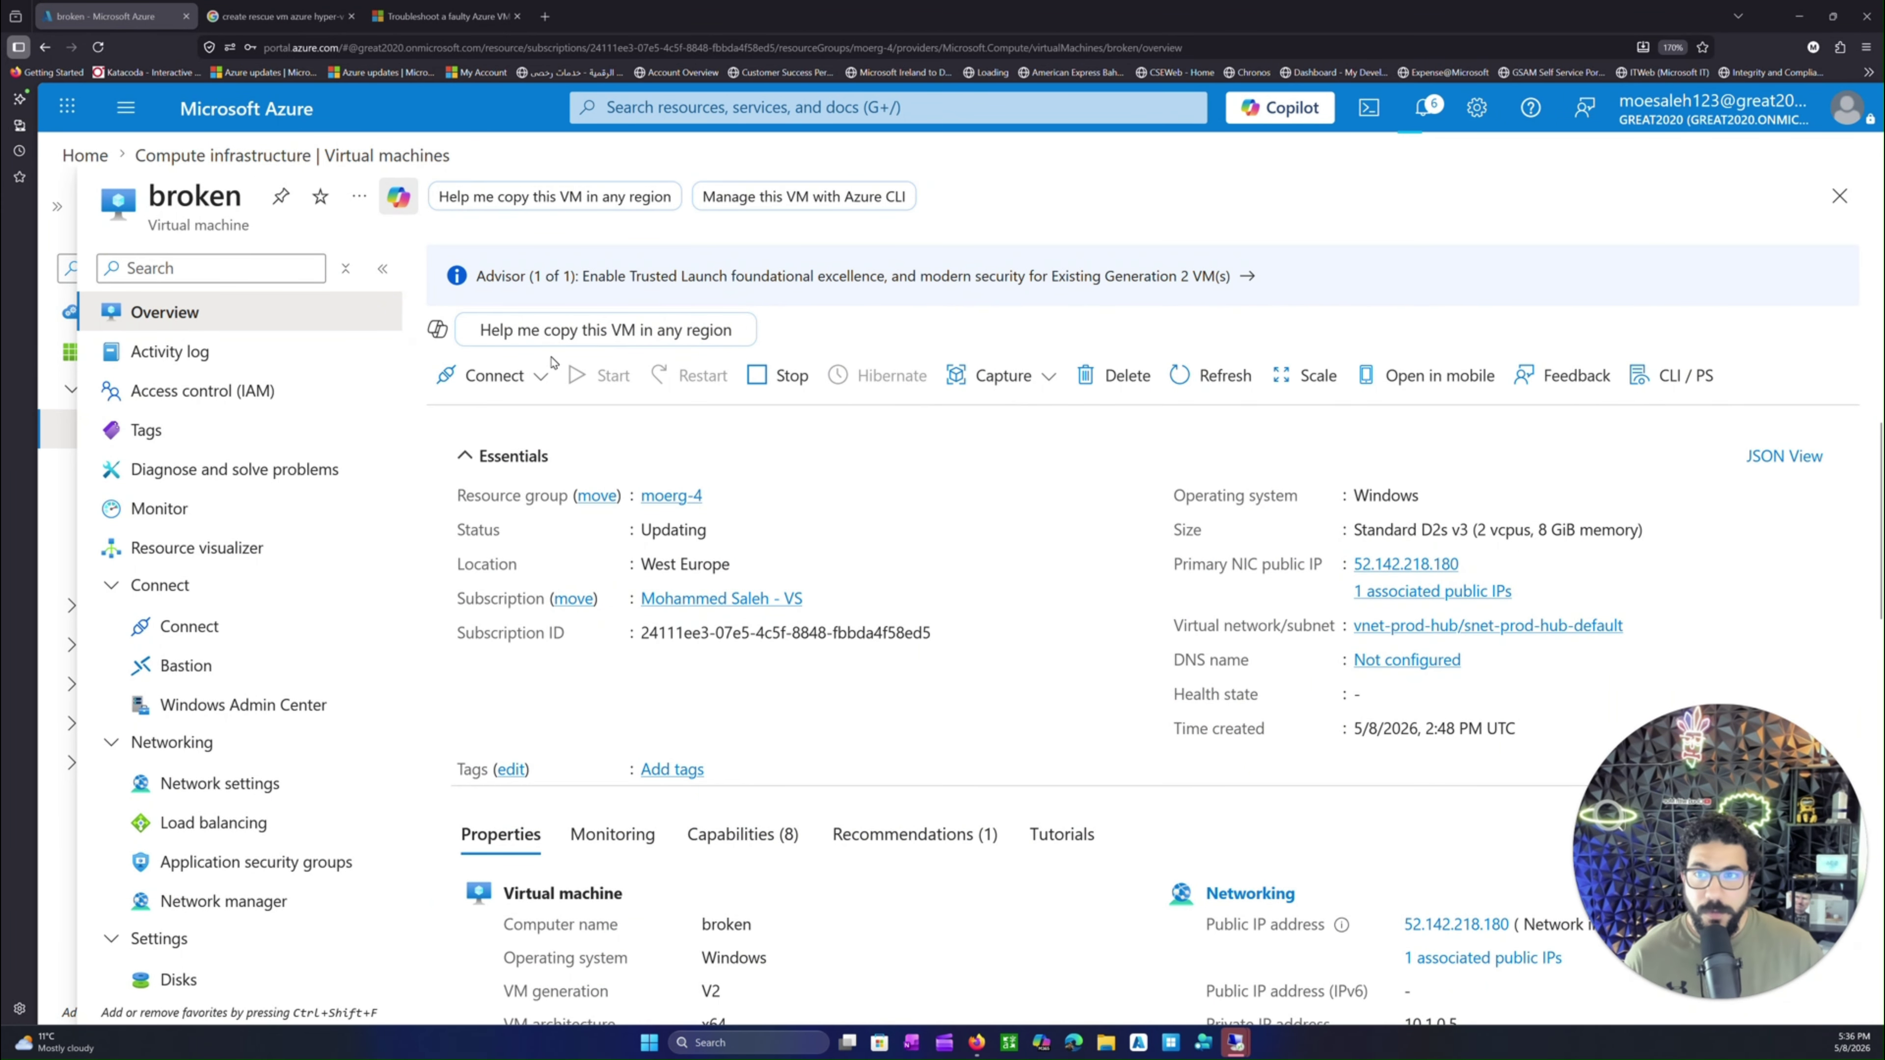
- Return to the Azure virtual machines list and refresh it to check the status of broken and helpervm
{"action": "left_click", "coordinate": [304, 156]}
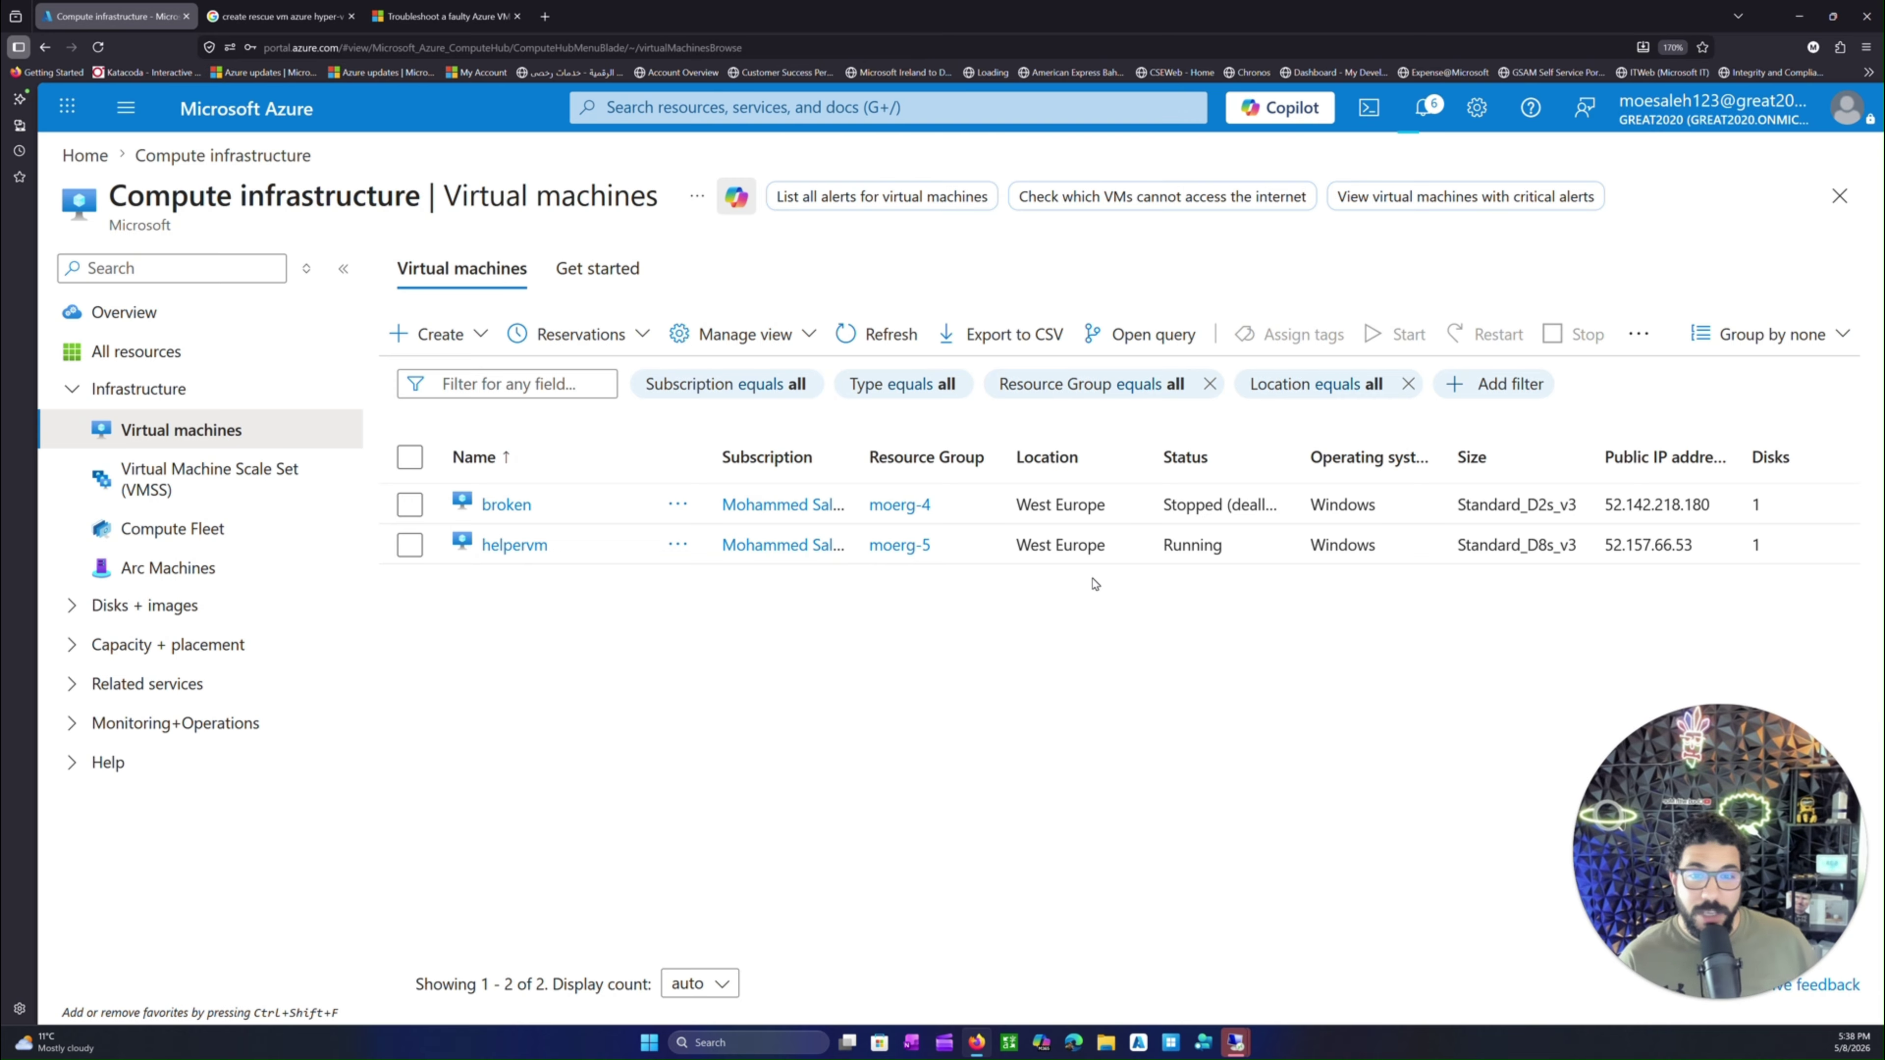
{"action": "left_click", "coordinate": [868, 334]}
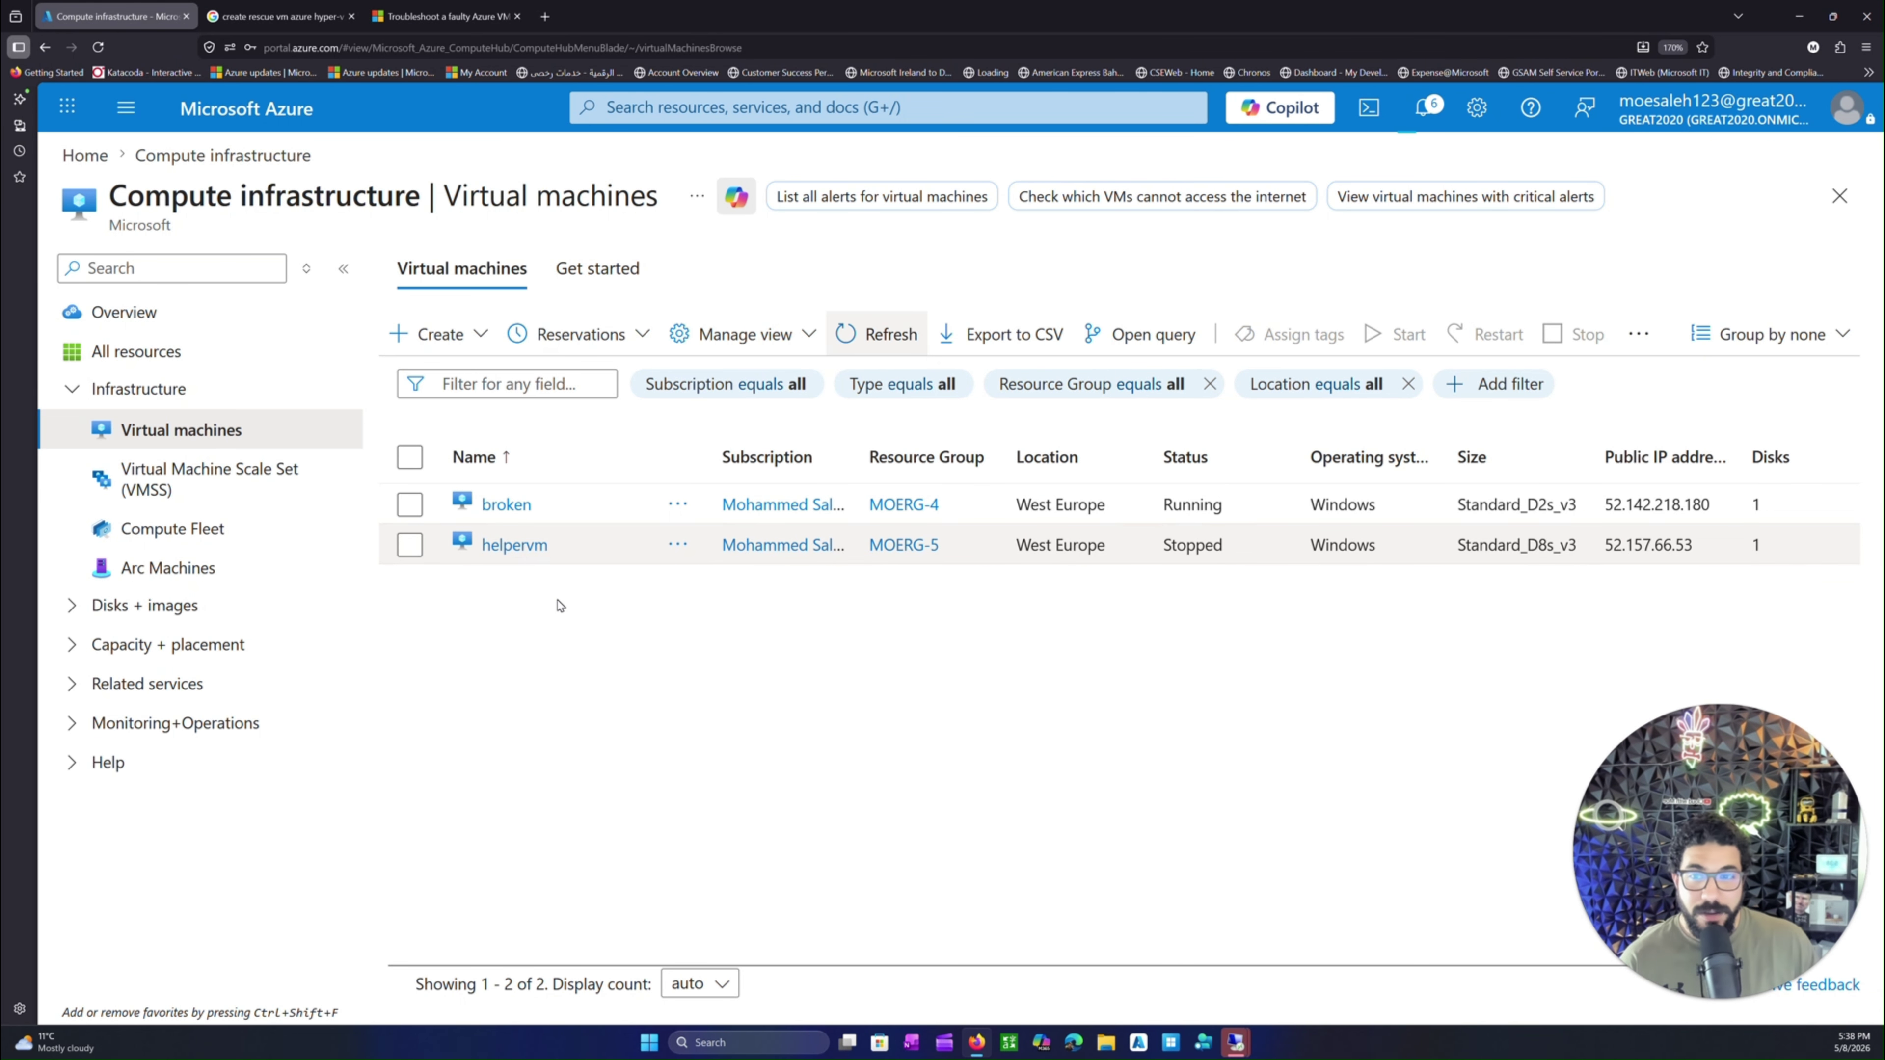
- Check helpervm's status in the virtual machines list, and open the broken VM's boot diagnostics to examine its screenshot
{"action": "left_click_drag", "start_coordinate": [589, 546], "coordinate": [488, 548]}
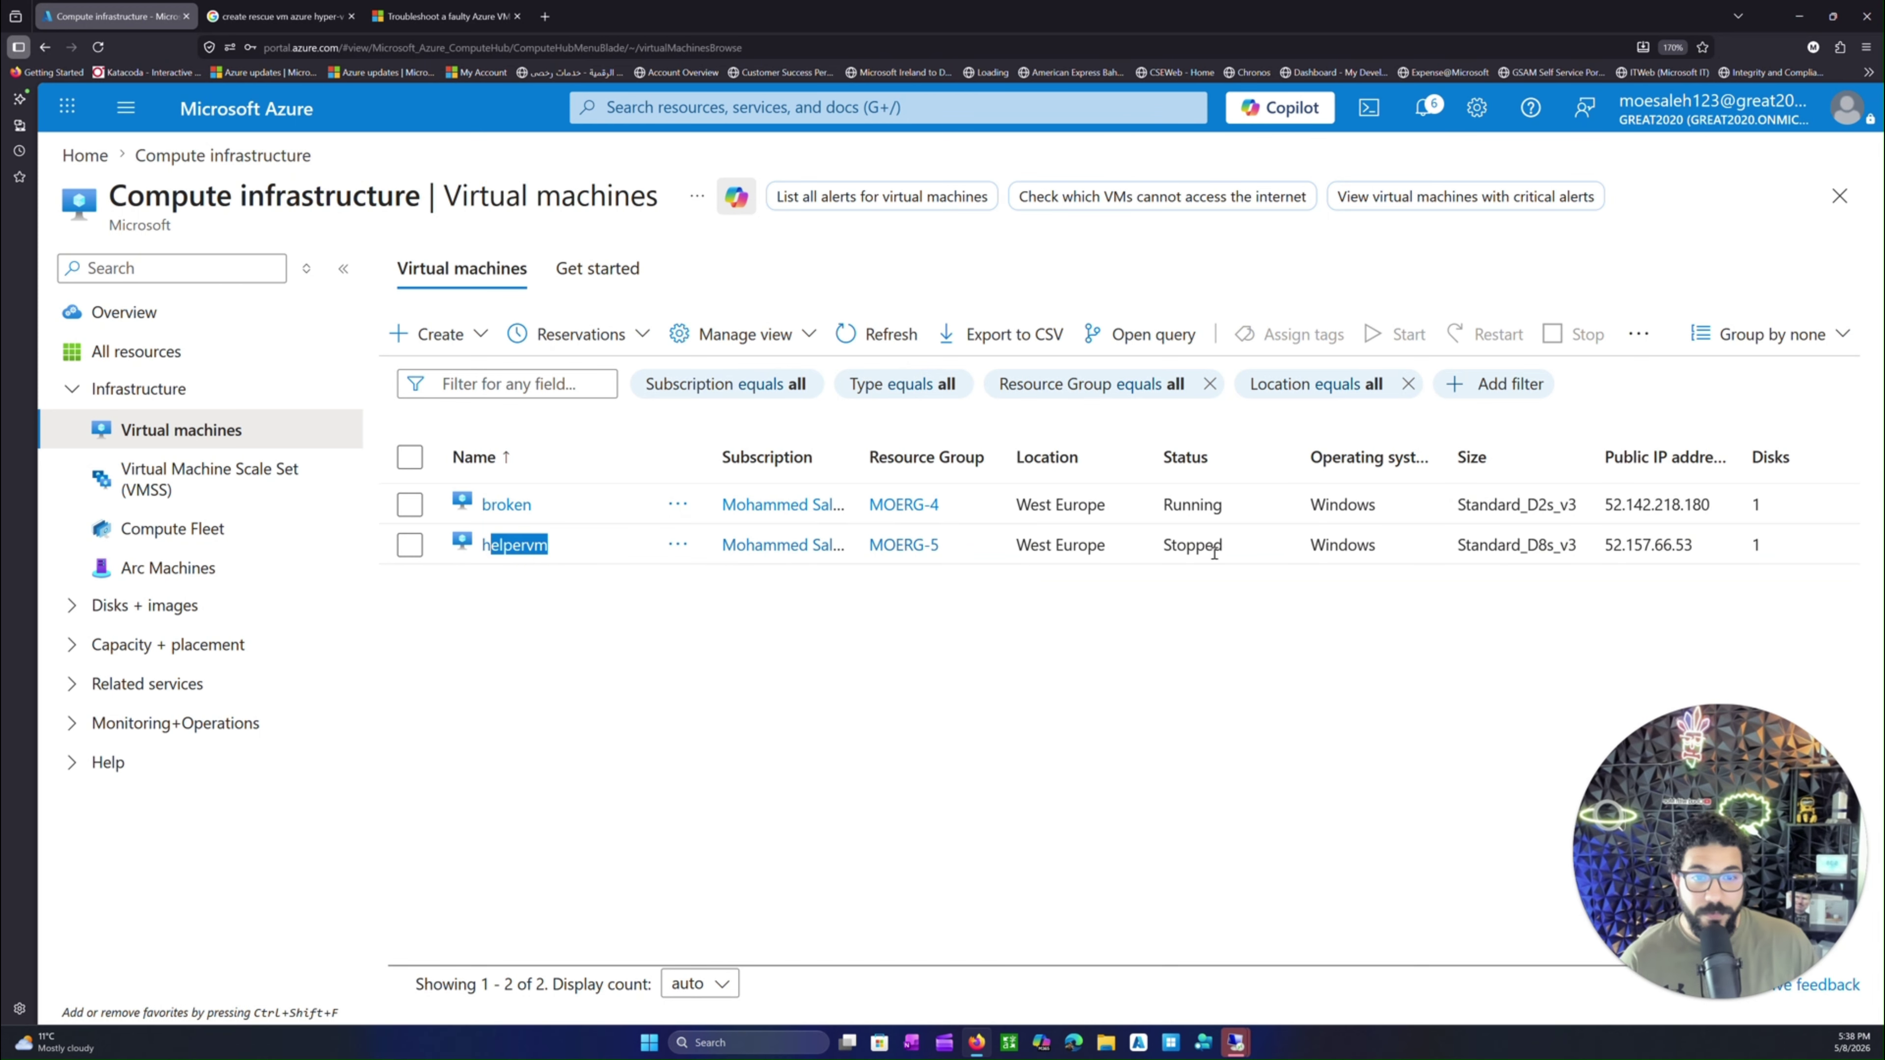
{"action": "double_click", "coordinate": [1192, 544]}
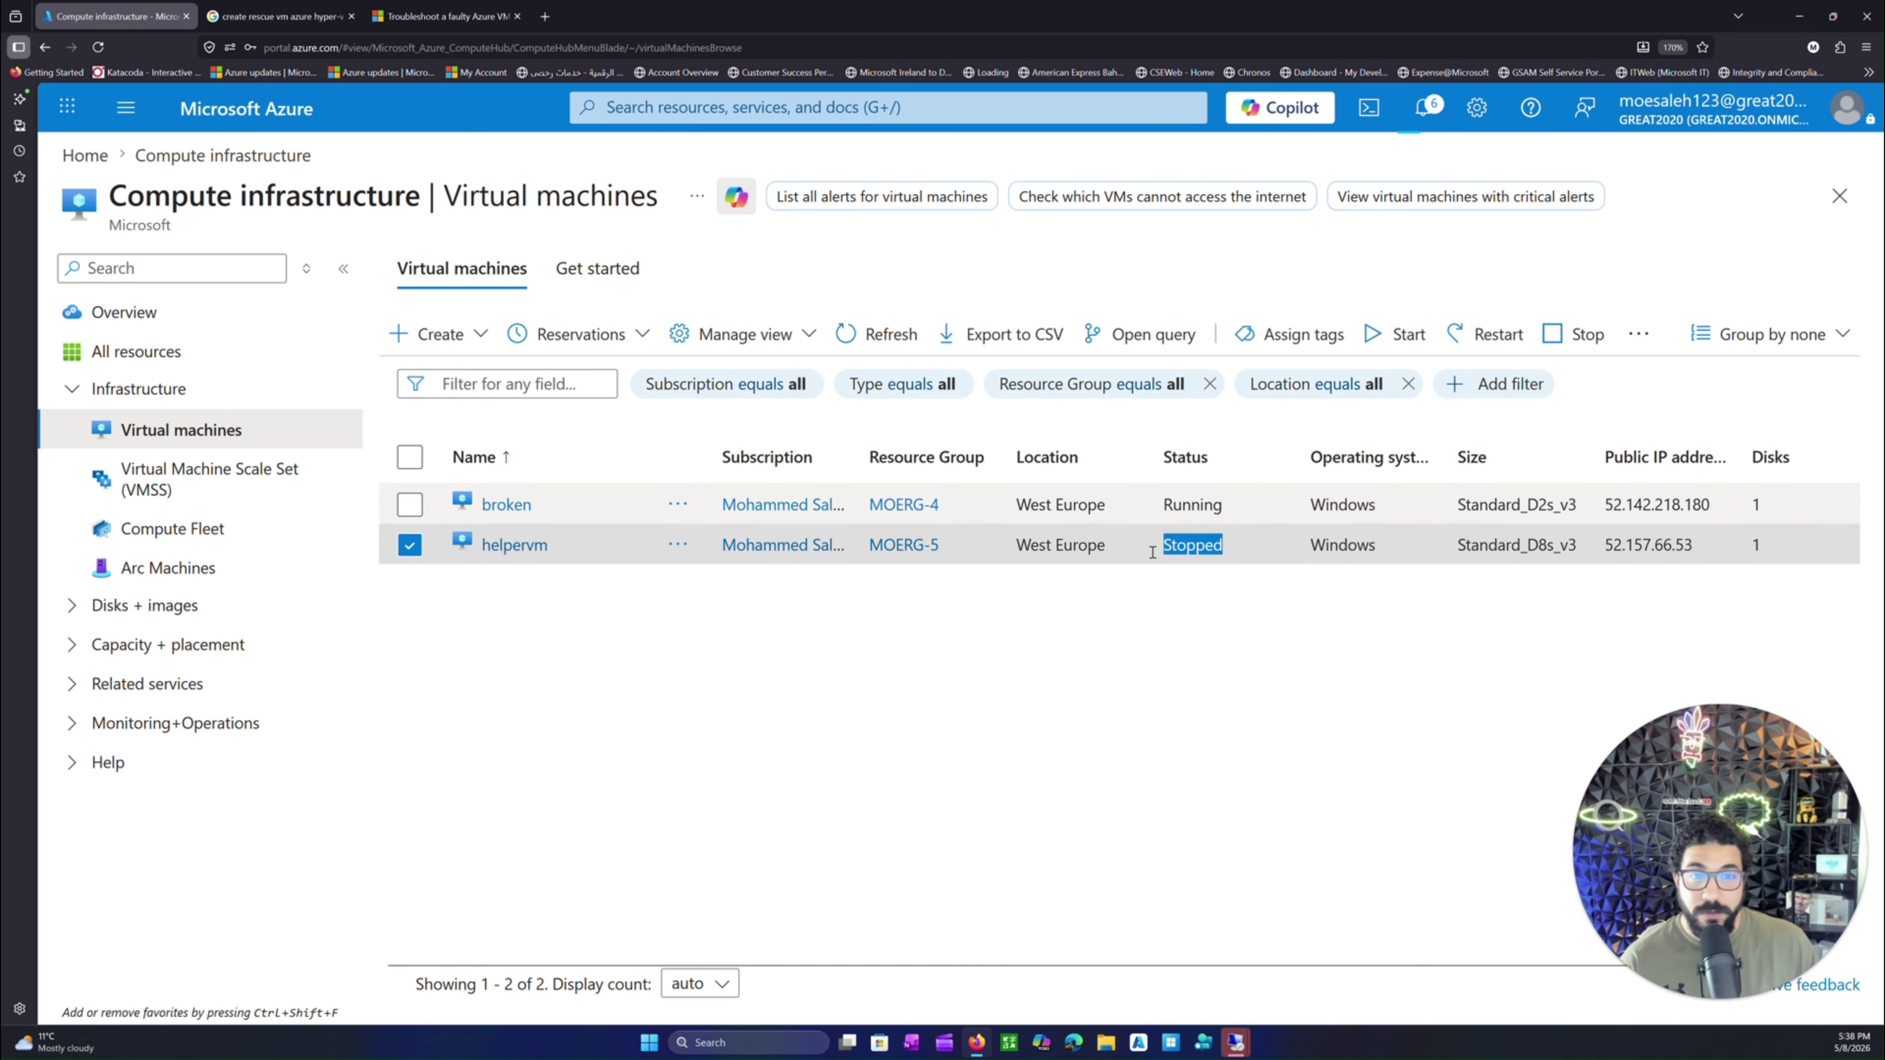
{"action": "left_click", "coordinate": [522, 507]}
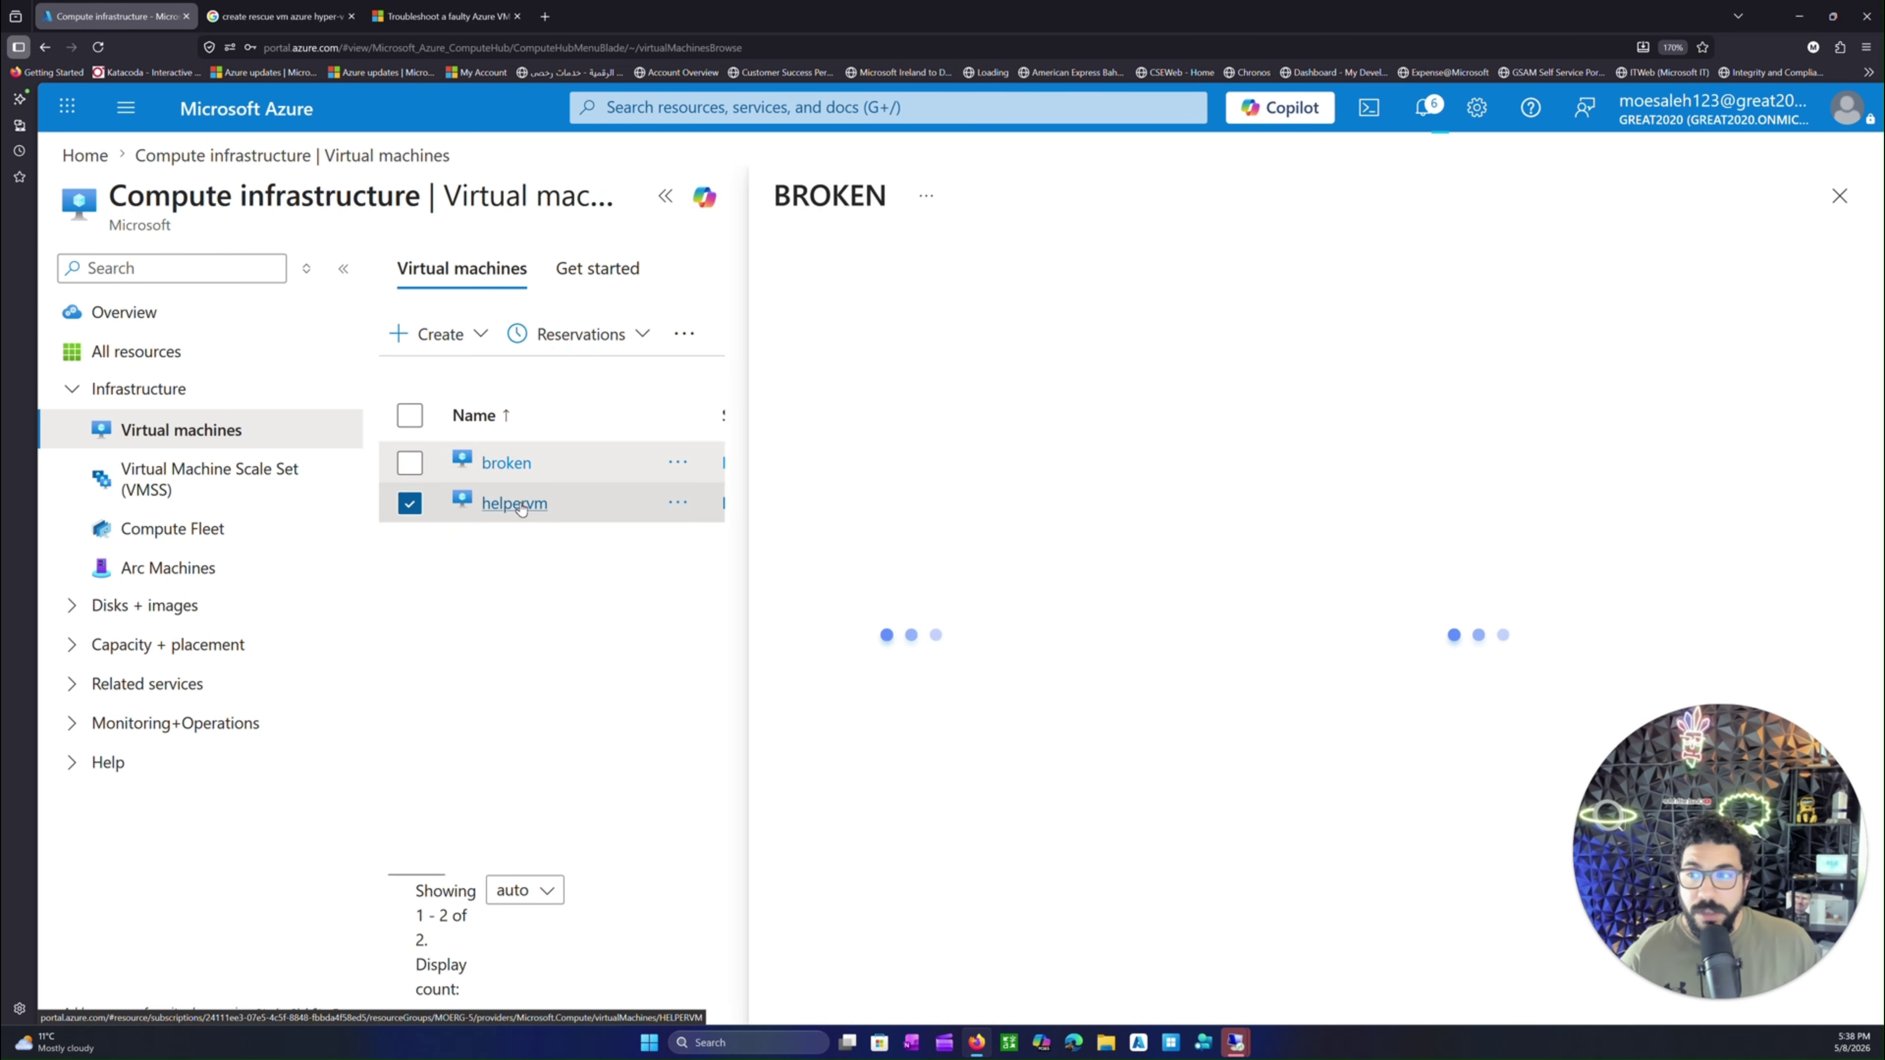
{"action": "left_click", "coordinate": [659, 200]}
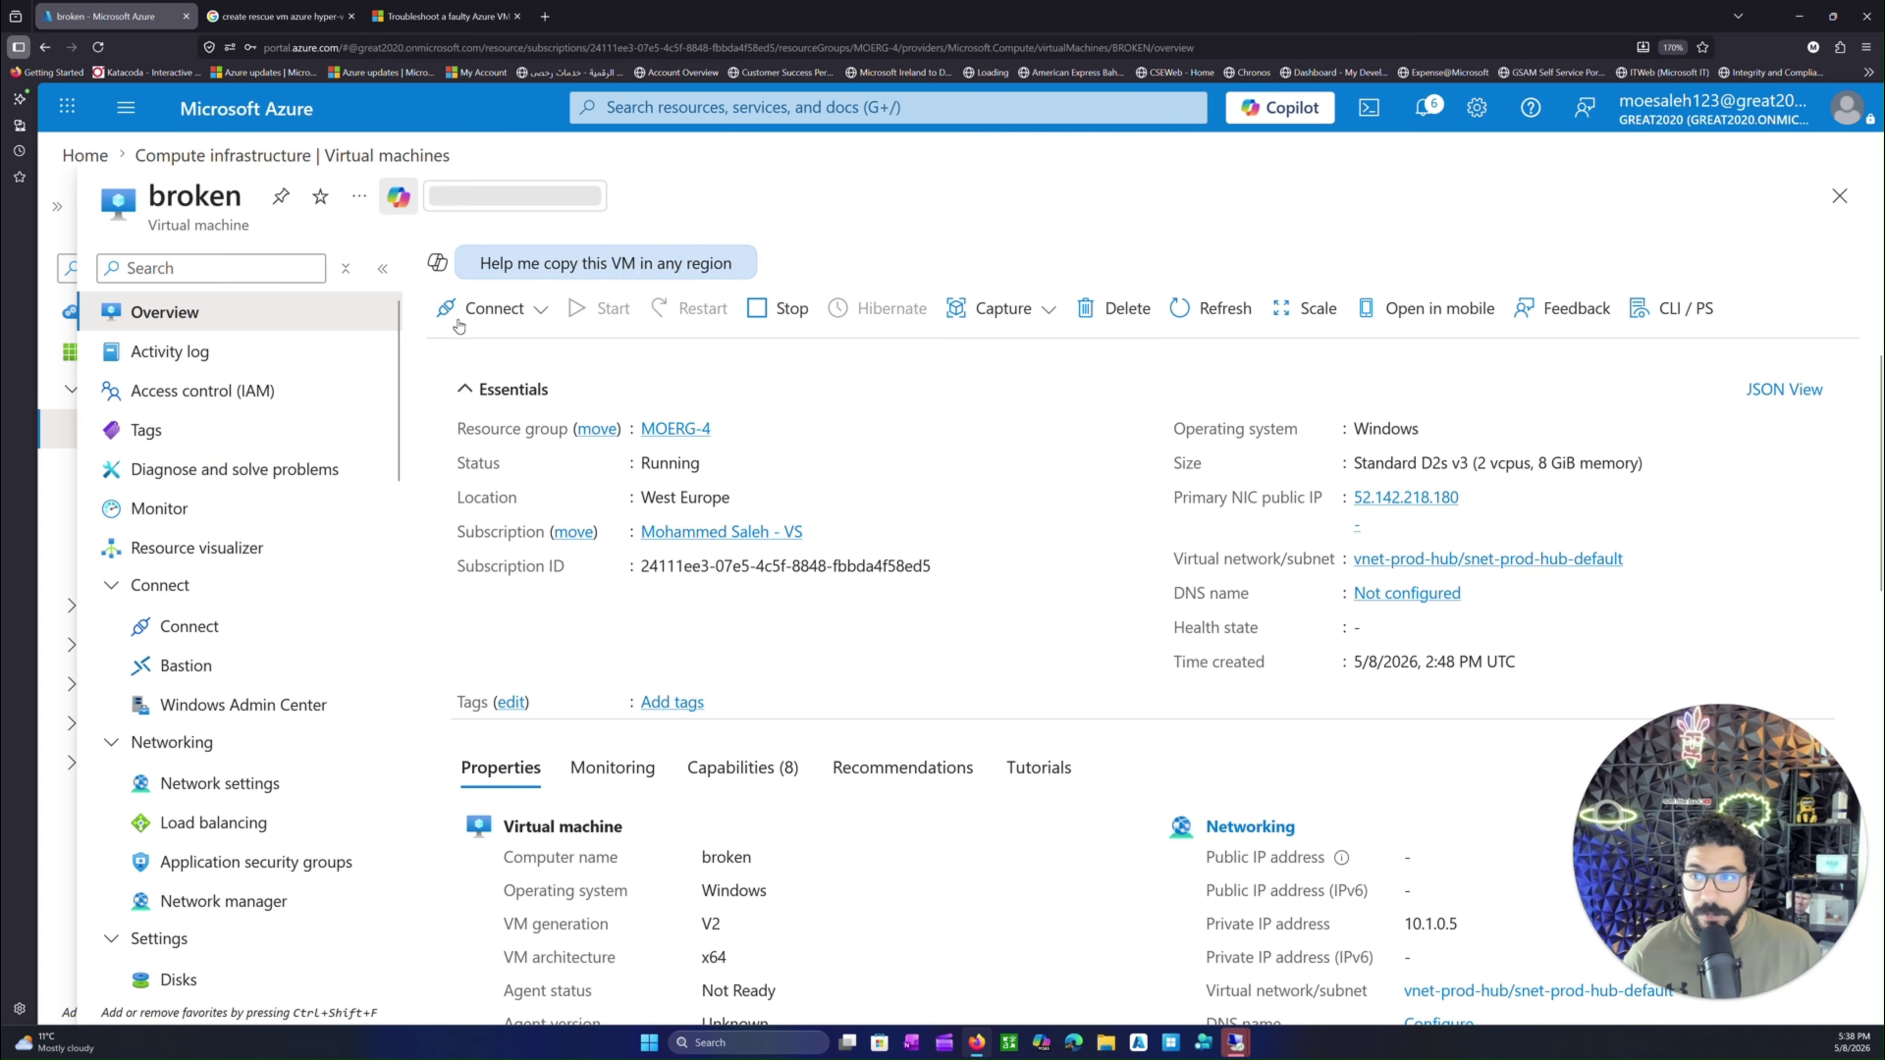
{"action": "scroll", "coordinate": [260, 802], "scroll_direction": "down", "scroll_amount": 15}
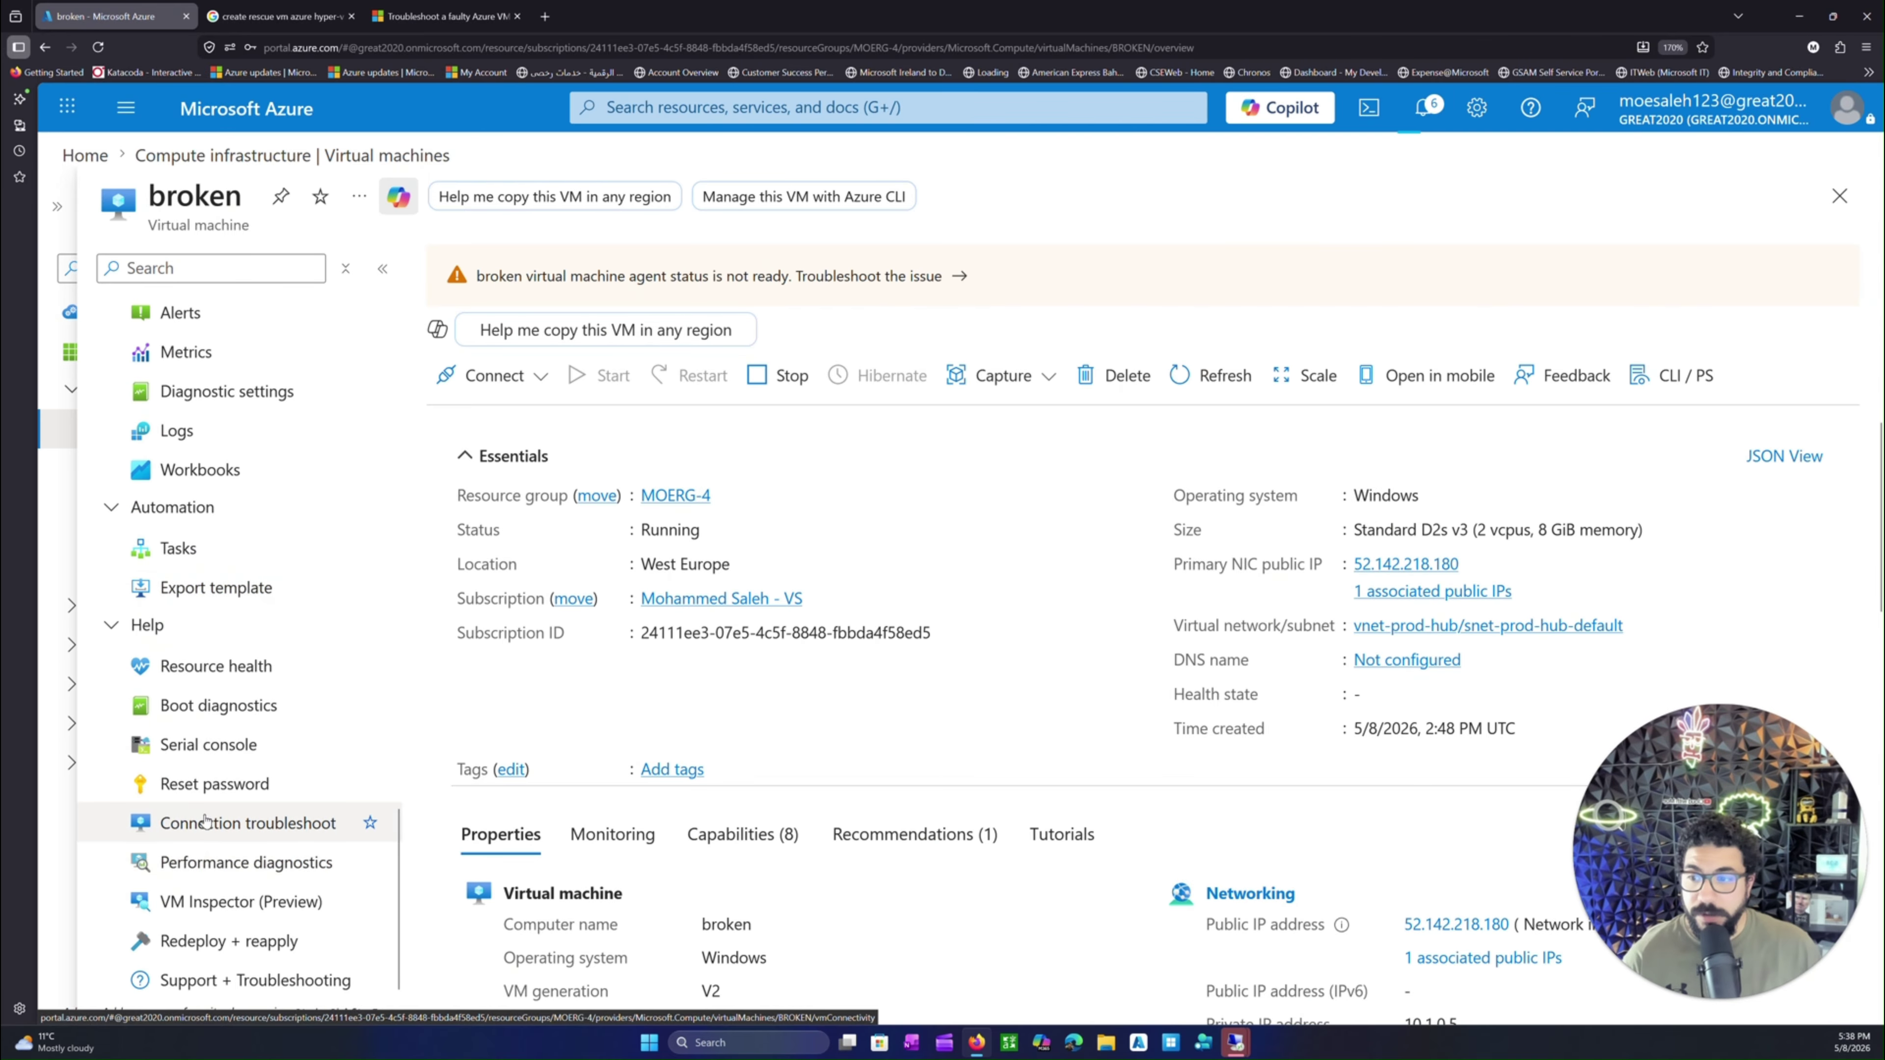
{"action": "left_click", "coordinate": [214, 714]}
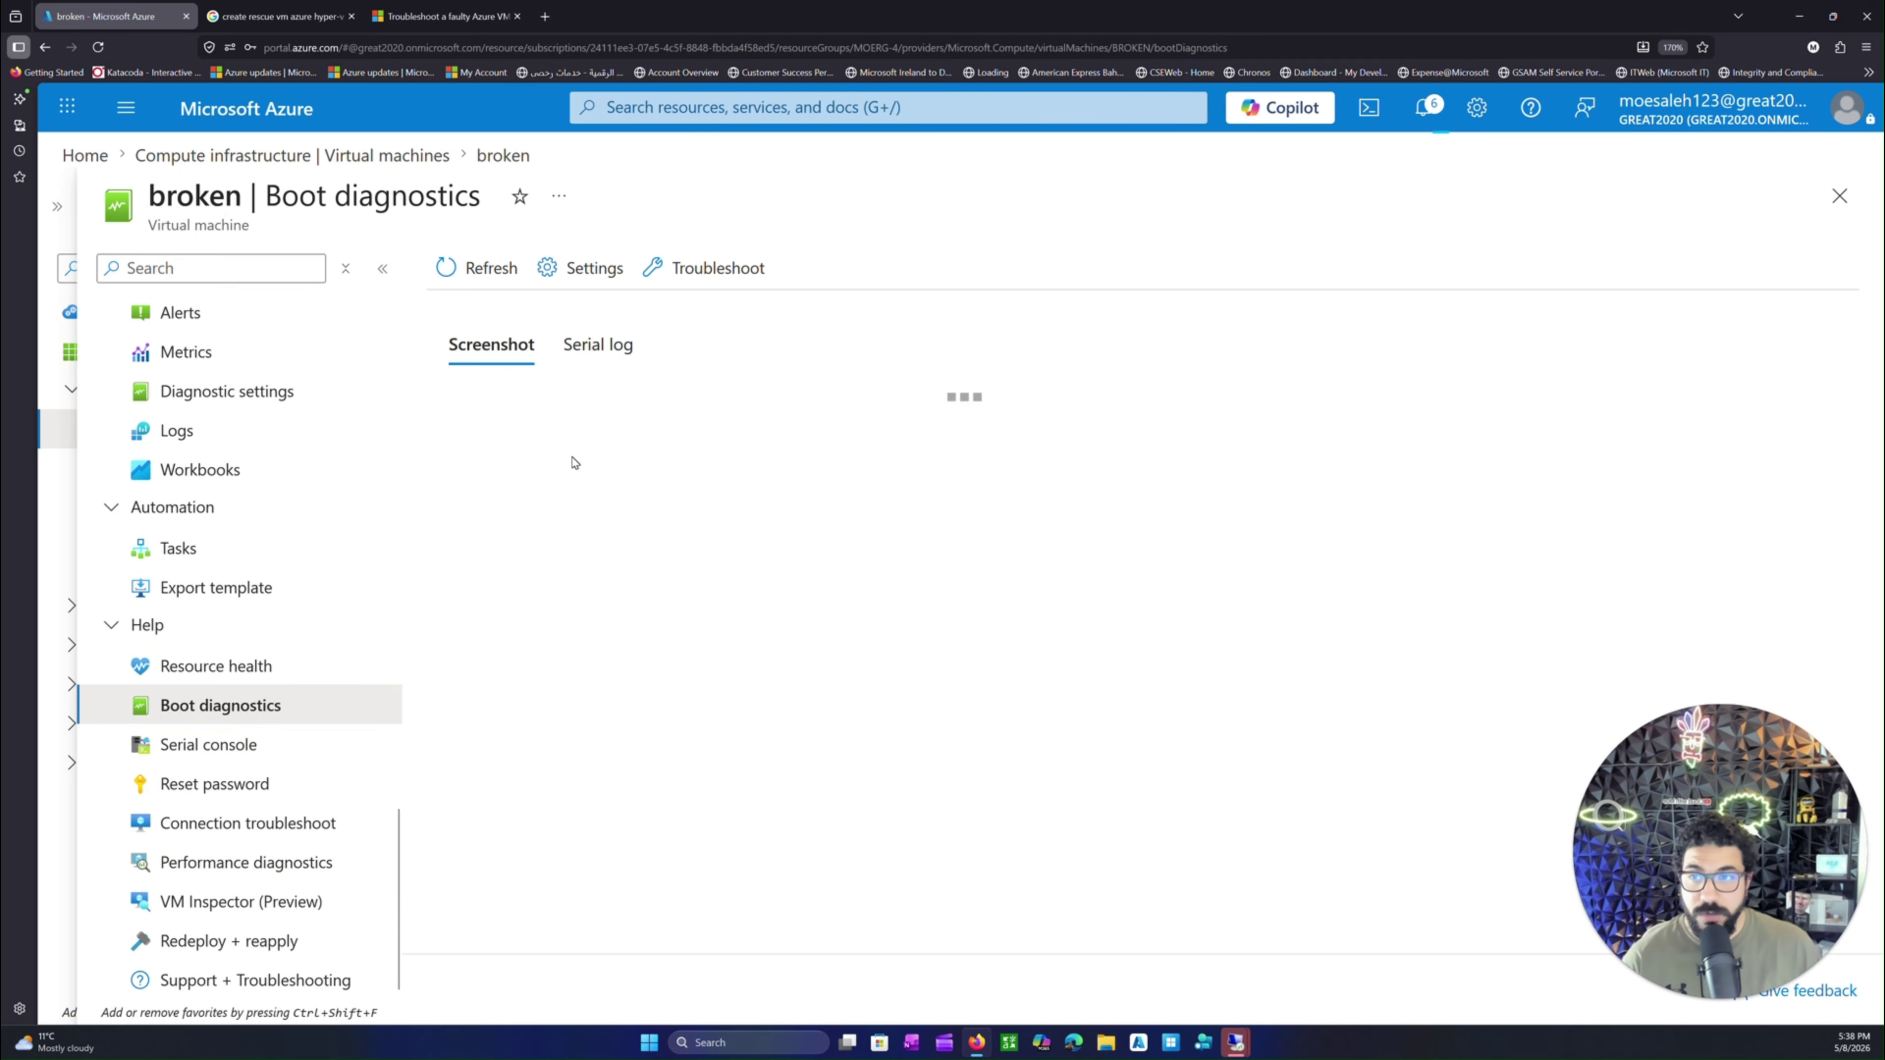
{"action": "scroll", "coordinate": [804, 529], "scroll_direction": "down", "scroll_amount": 2}
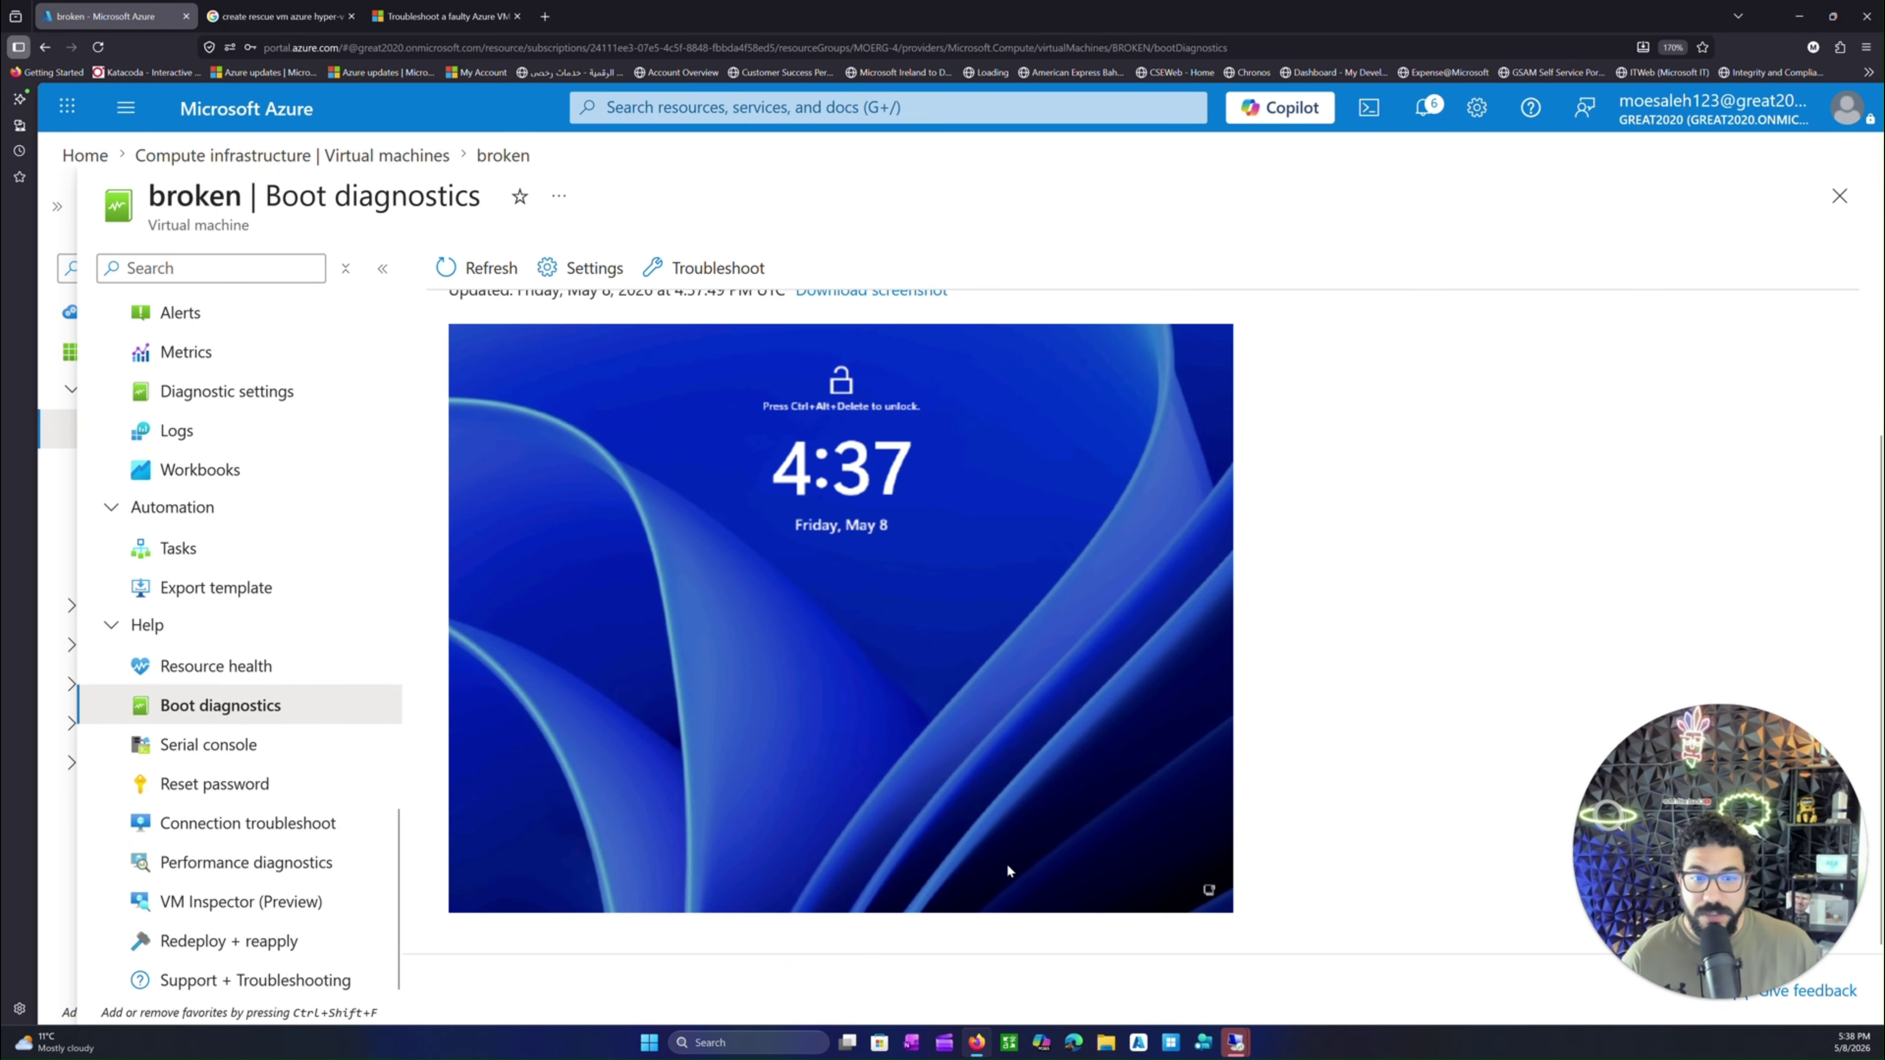
{"action": "scroll", "coordinate": [228, 501], "scroll_direction": "up", "scroll_amount": 10}
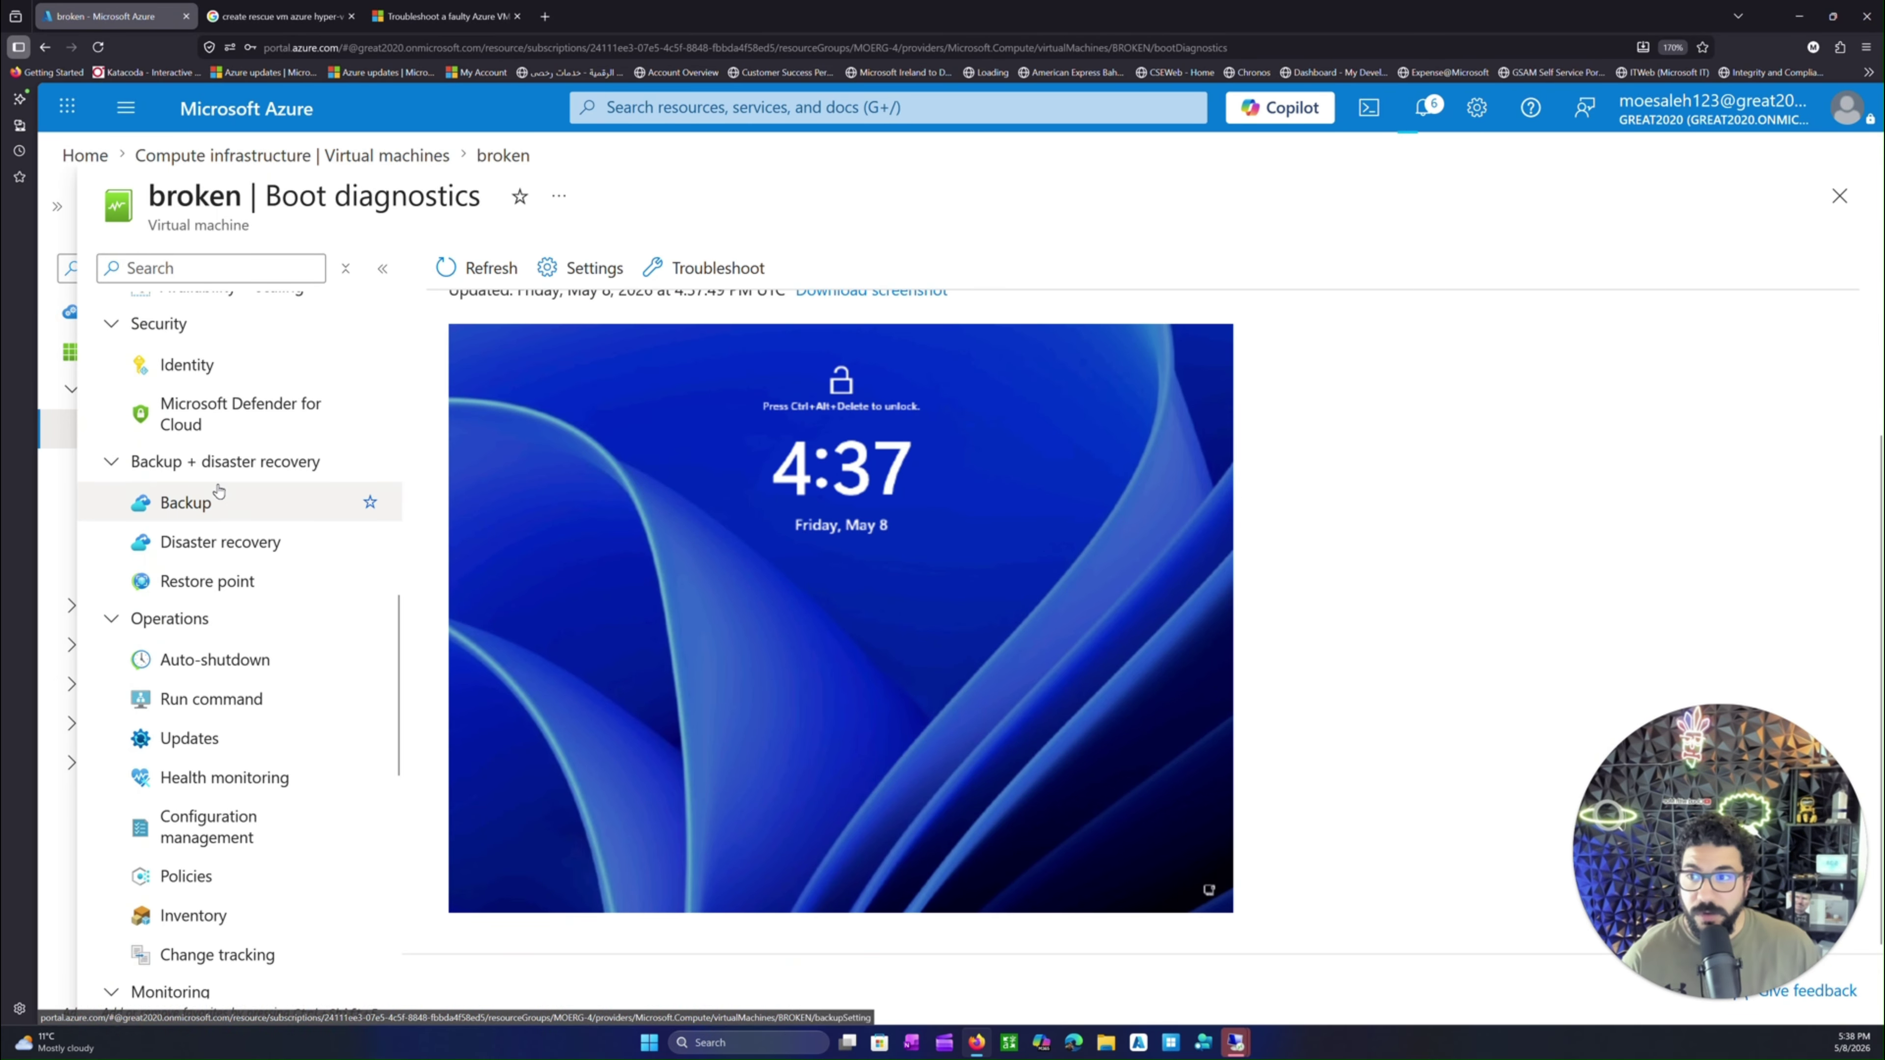
- Return to the broken VM's overview and copy its primary NIC public IP address
{"action": "left_click", "coordinate": [220, 318]}
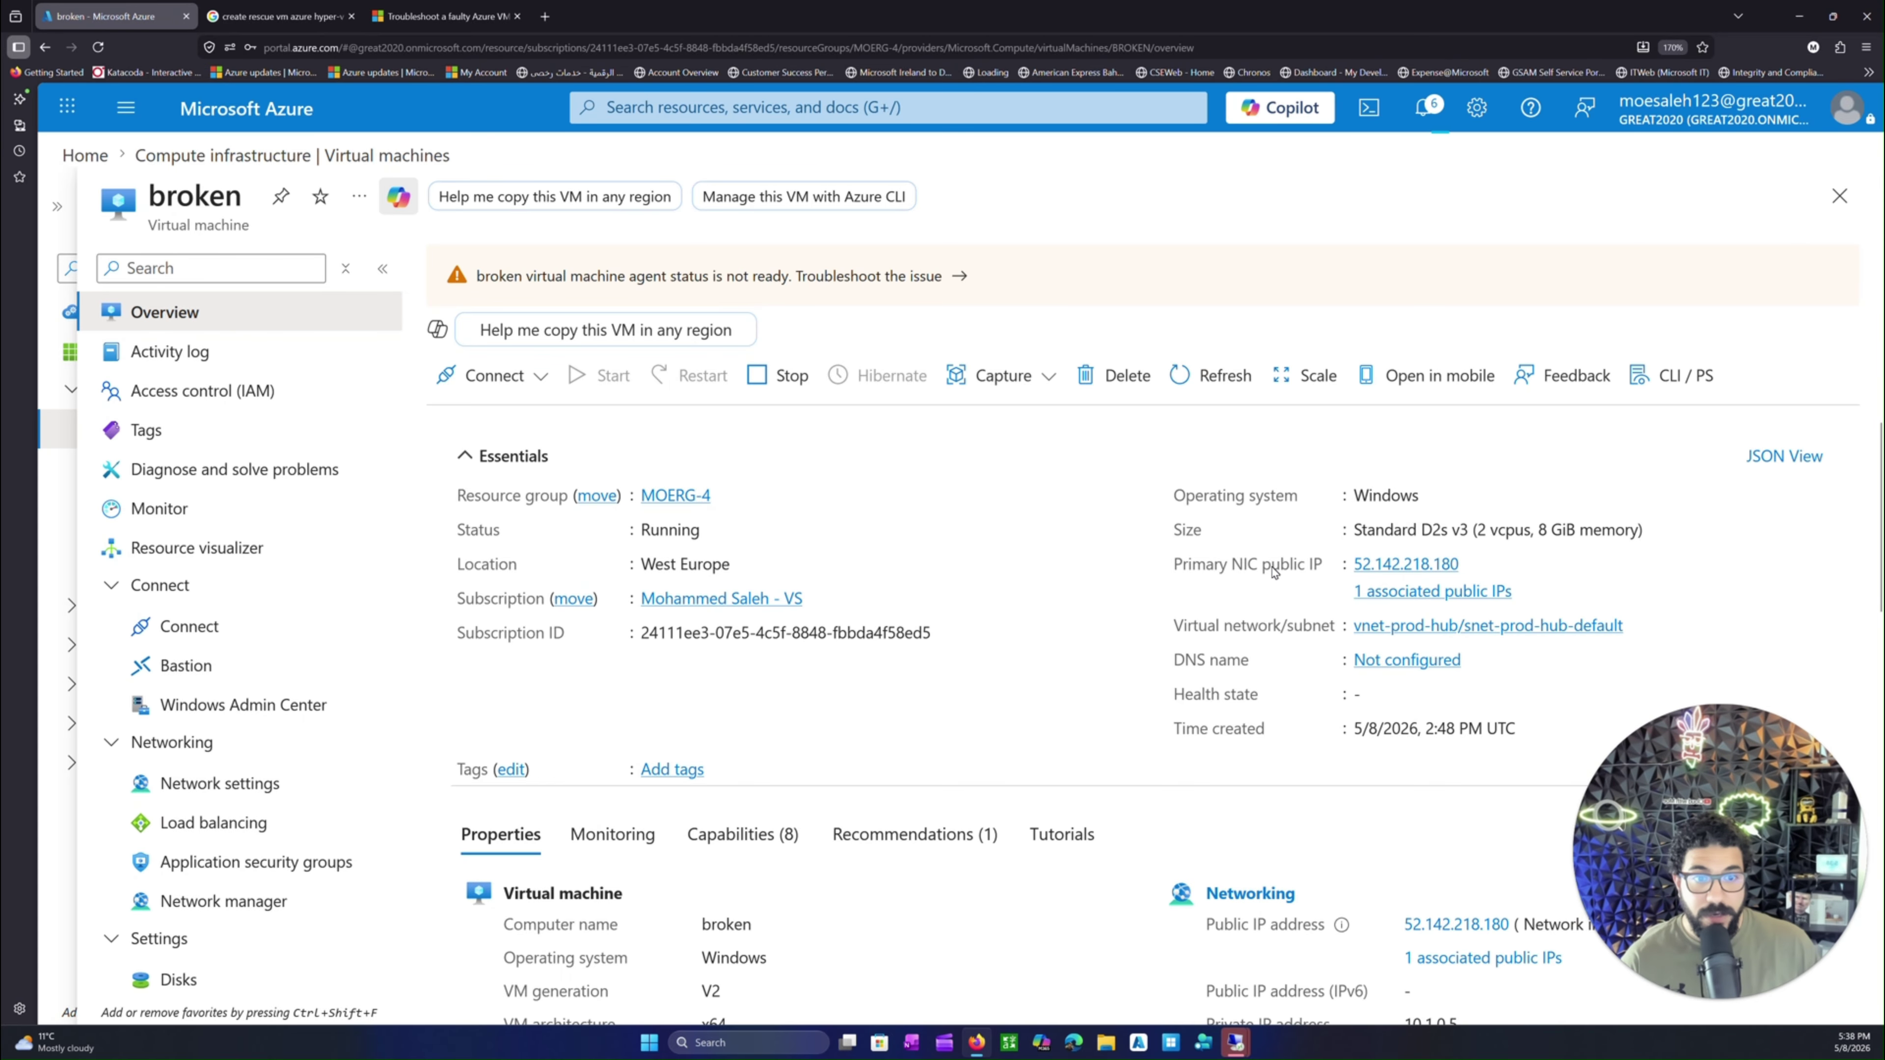
{"action": "left_click_drag", "start_coordinate": [1206, 568], "coordinate": [1299, 568]}
{"action": "left_click", "coordinate": [1474, 564]}
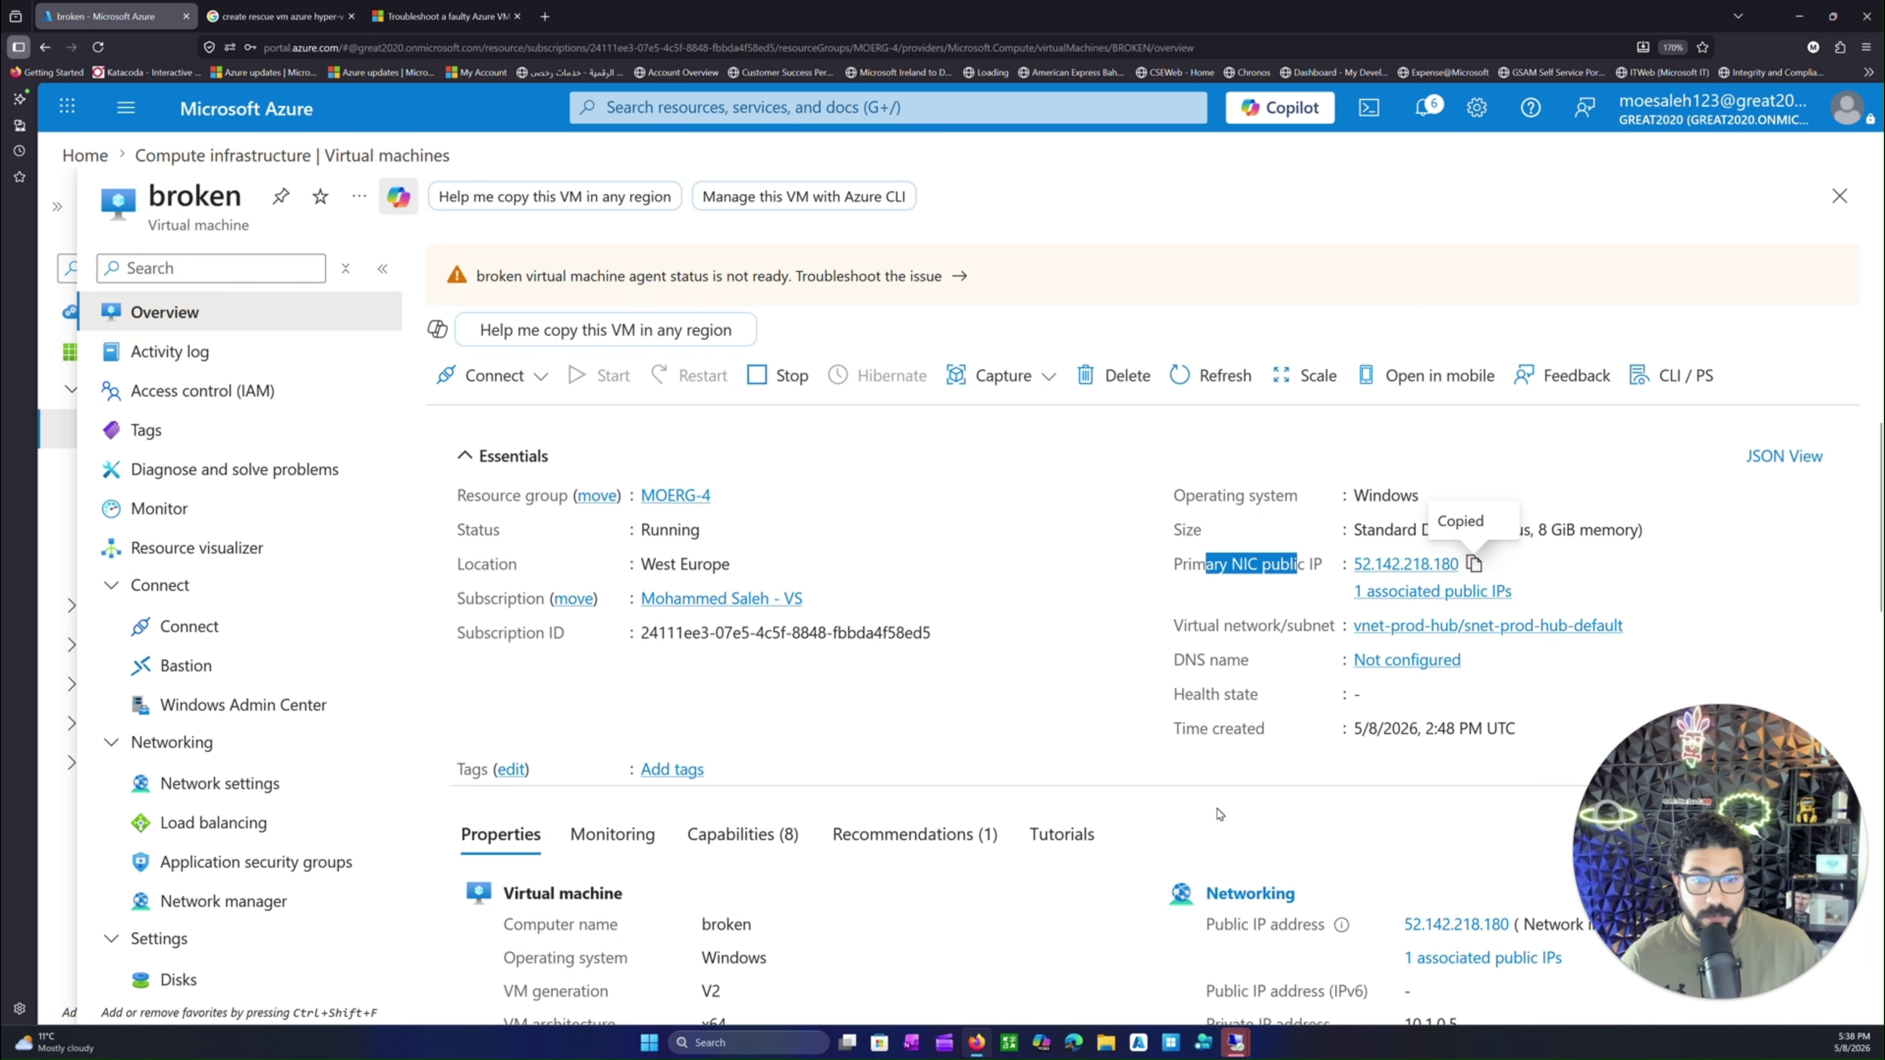
- Start a Remote Desktop connection to the broken VM's public IP and sign in with the account password
{"action": "mouse_move", "coordinate": [1236, 1043]}
{"action": "left_click", "coordinate": [1297, 965]}
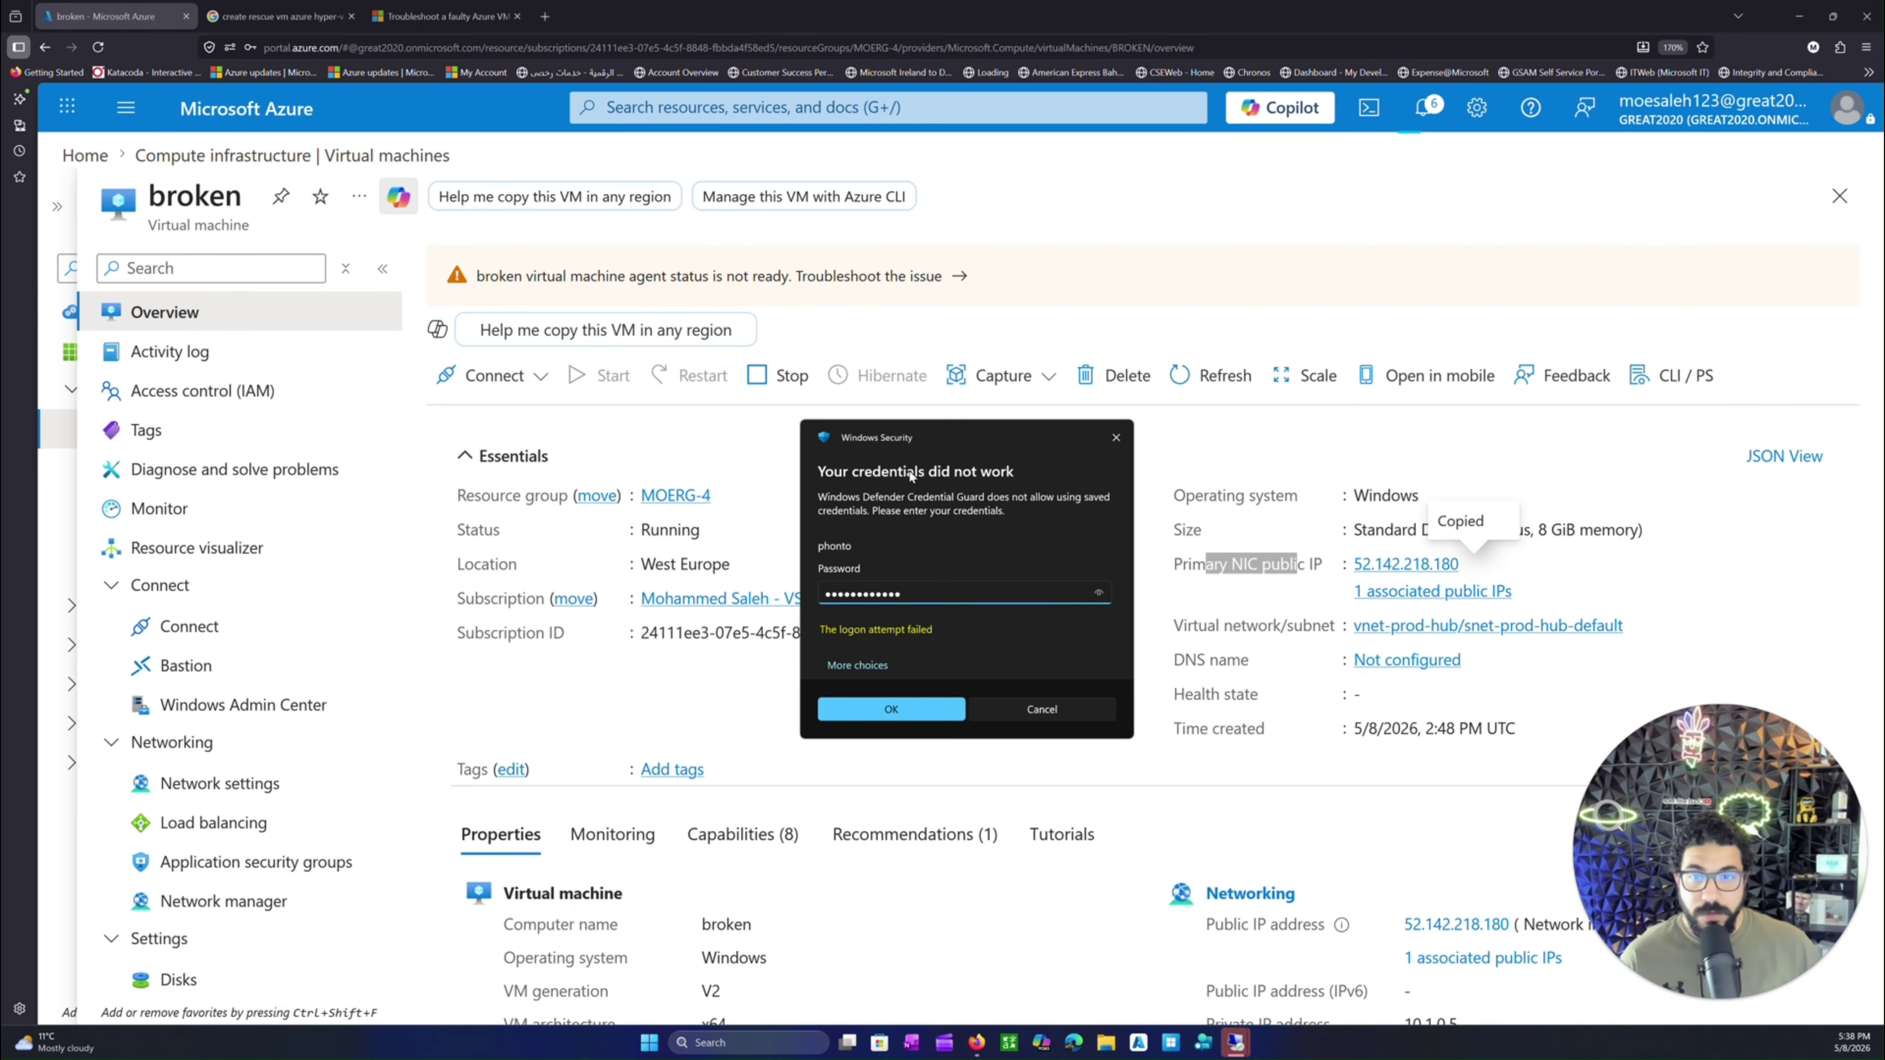
{"action": "left_click", "coordinate": [891, 709]}
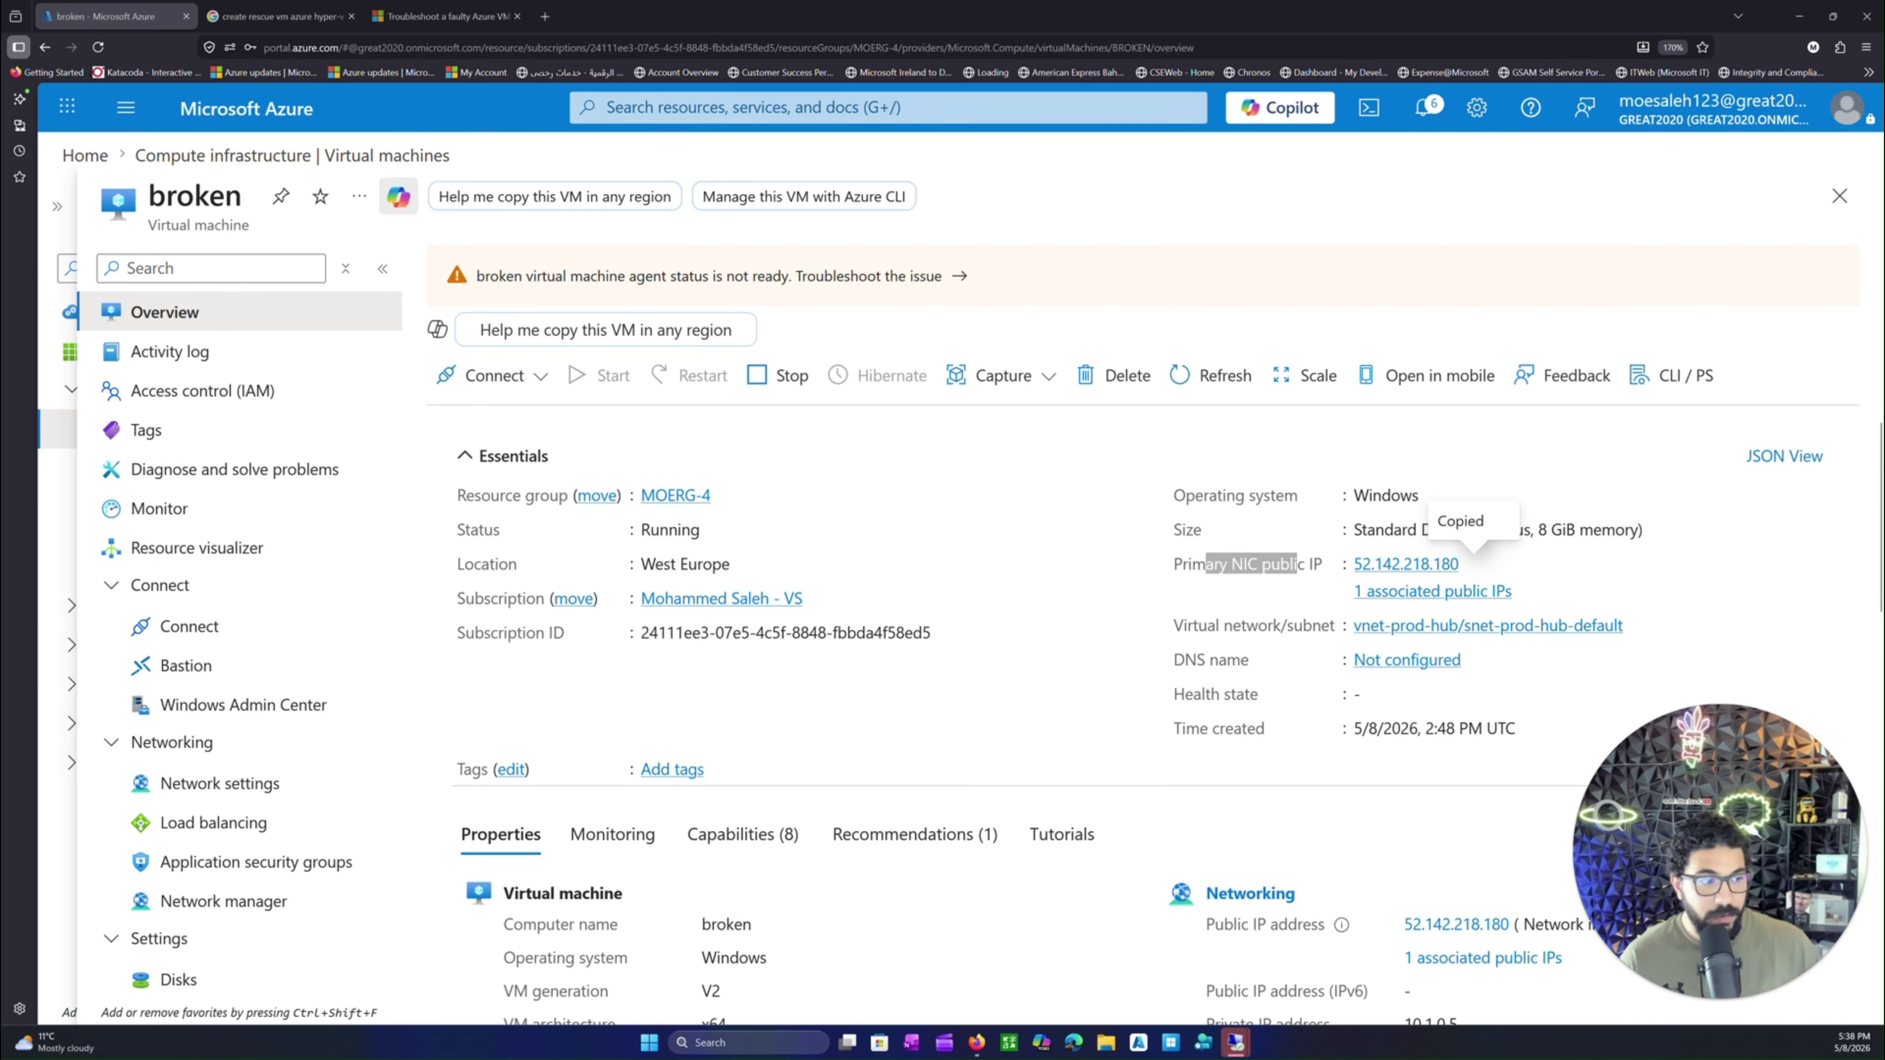
{"action": "left_click", "coordinate": [881, 598]}
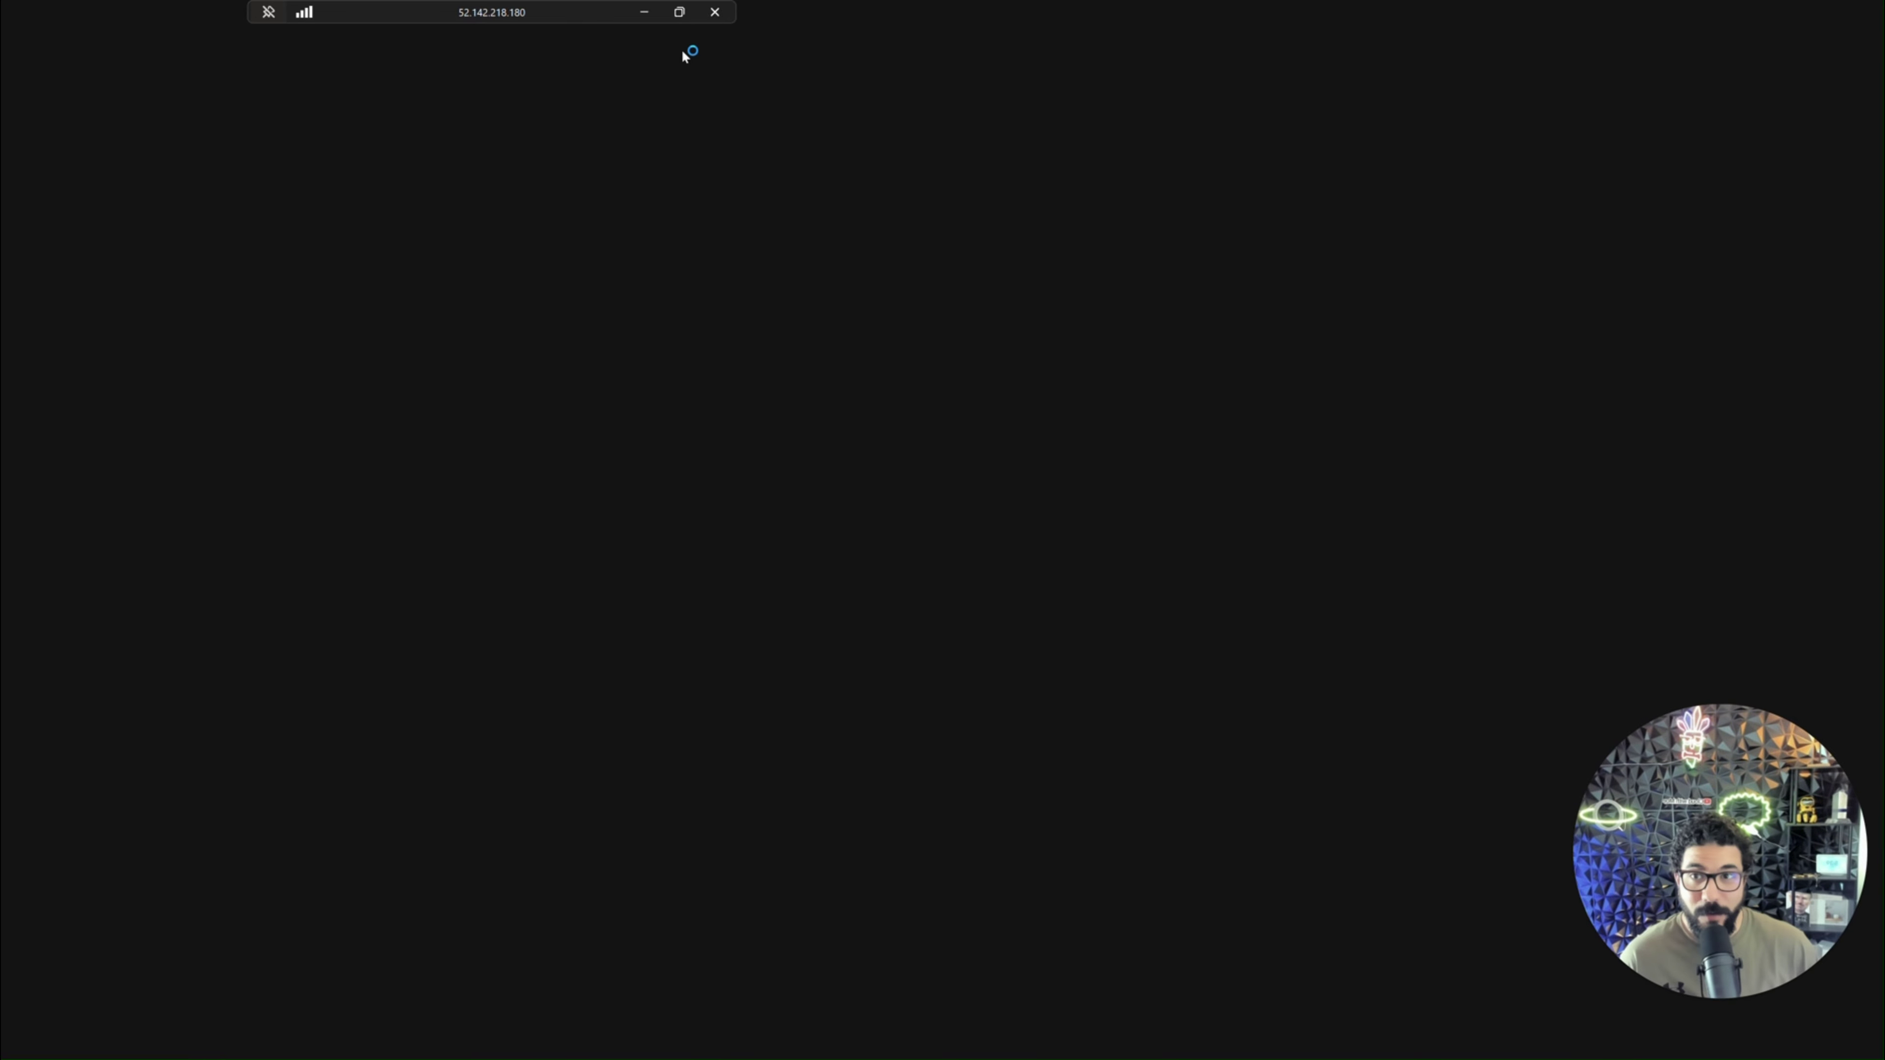
- Switch to the nested virtualization troubleshooting article and review its rescue VM requirements, including the example sizes, and the Hyper-V and OS disk replacement steps
{"action": "left_click_drag", "start_coordinate": [558, 13], "coordinate": [583, 56]}
{"action": "left_click", "coordinate": [446, 16]}
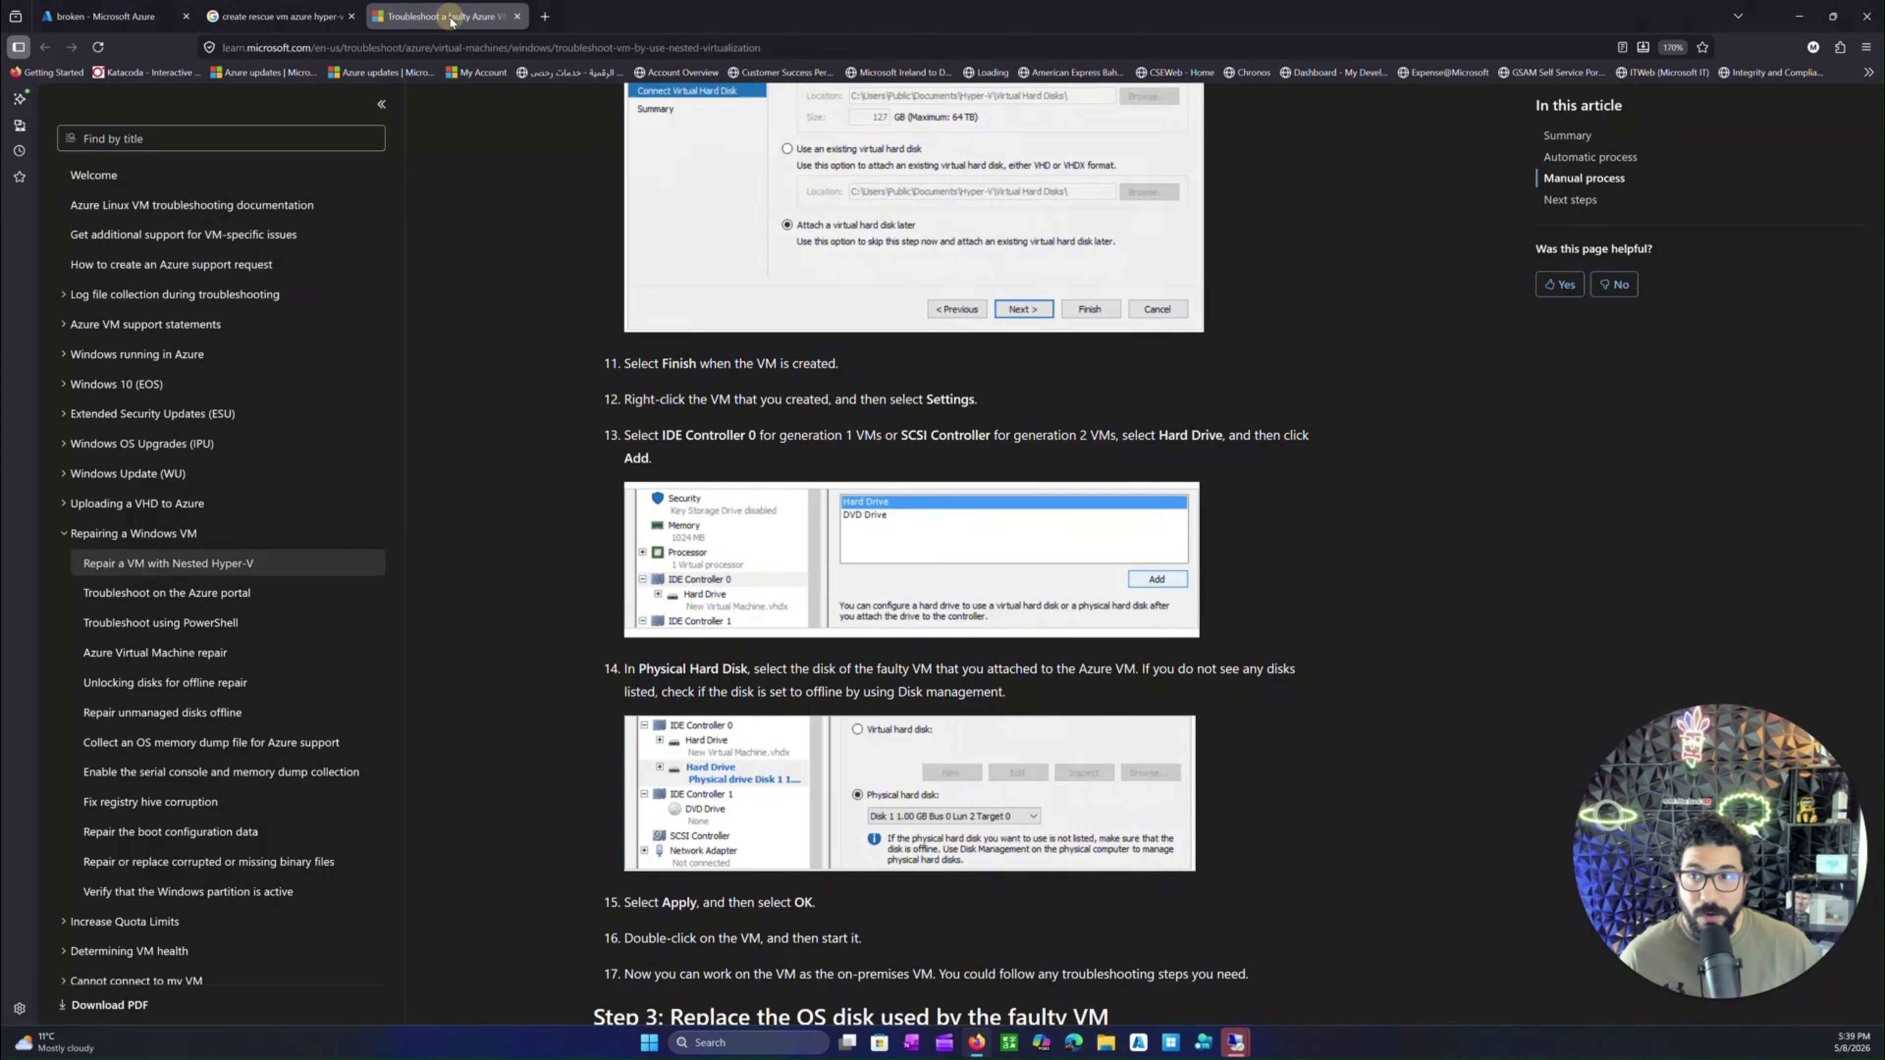
{"action": "scroll", "coordinate": [958, 356], "scroll_direction": "up", "scroll_amount": 5}
{"action": "scroll", "coordinate": [939, 335], "scroll_direction": "up", "scroll_amount": 15}
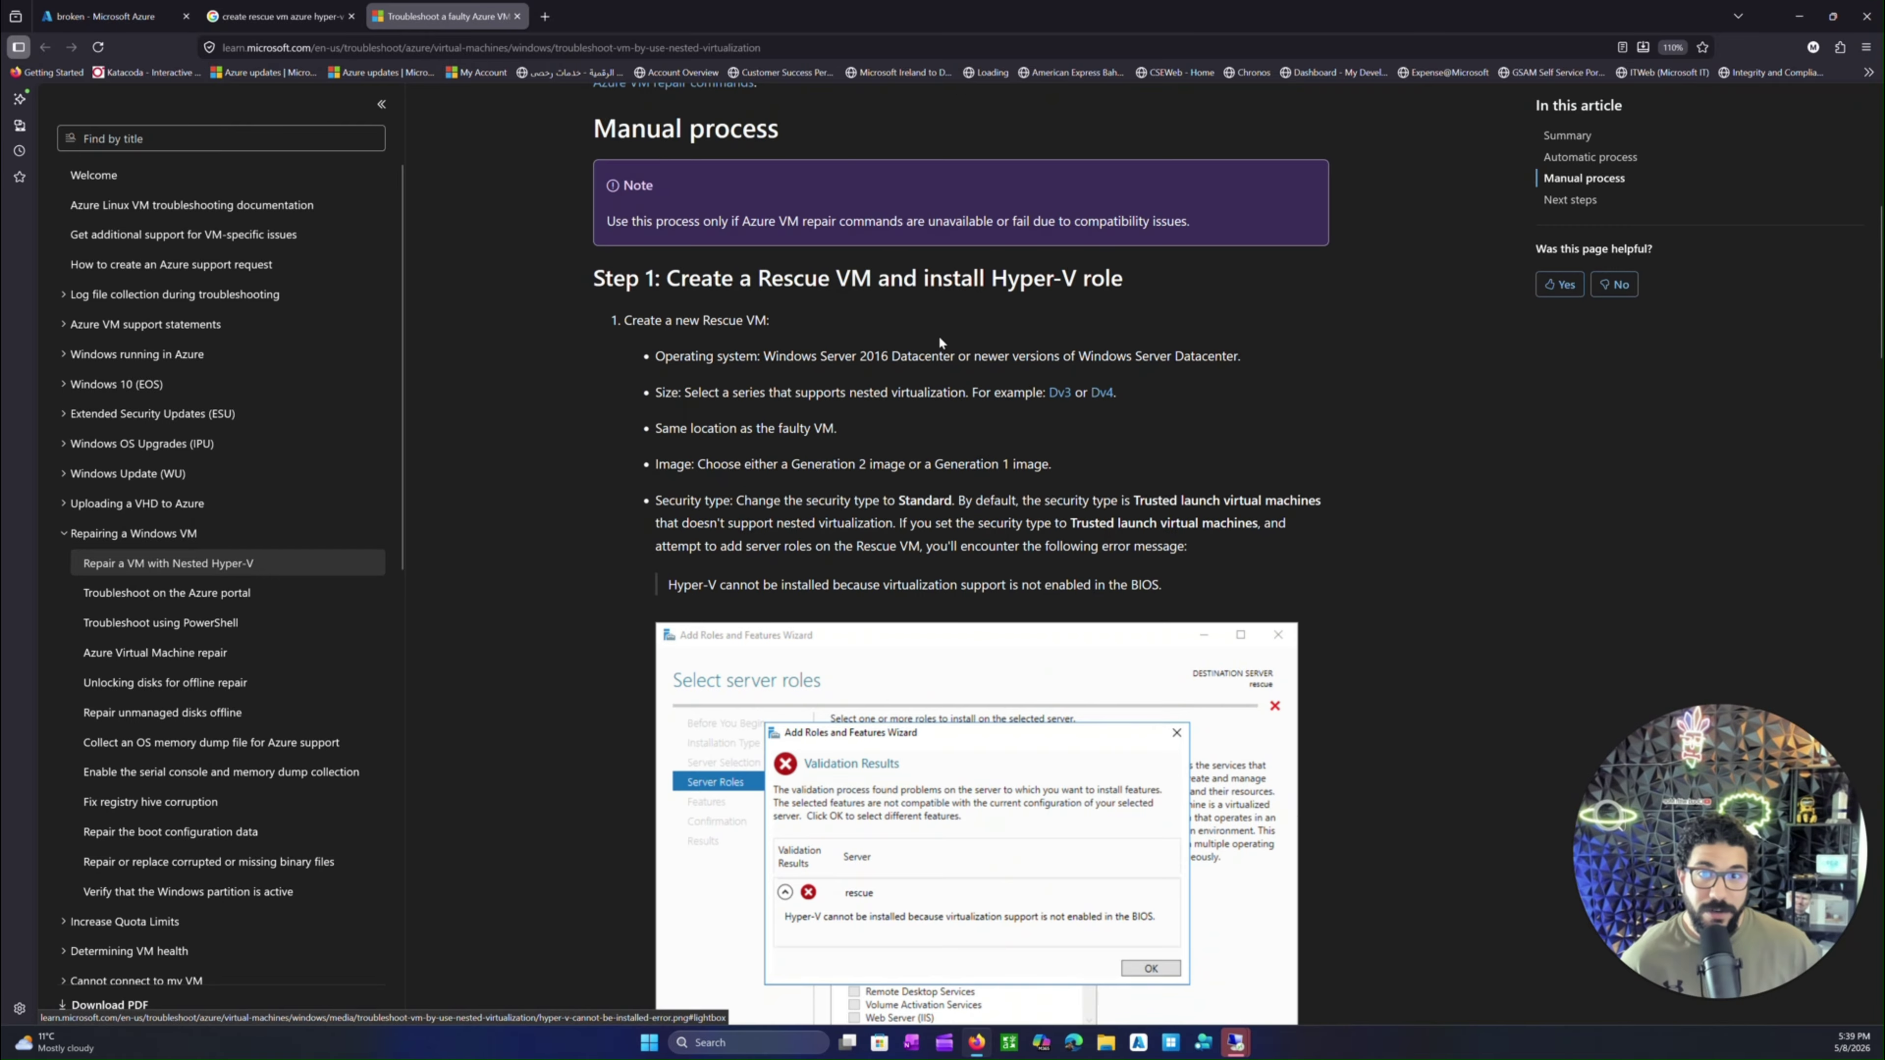
{"action": "scroll", "coordinate": [935, 409], "scroll_direction": "down", "scroll_amount": 5}
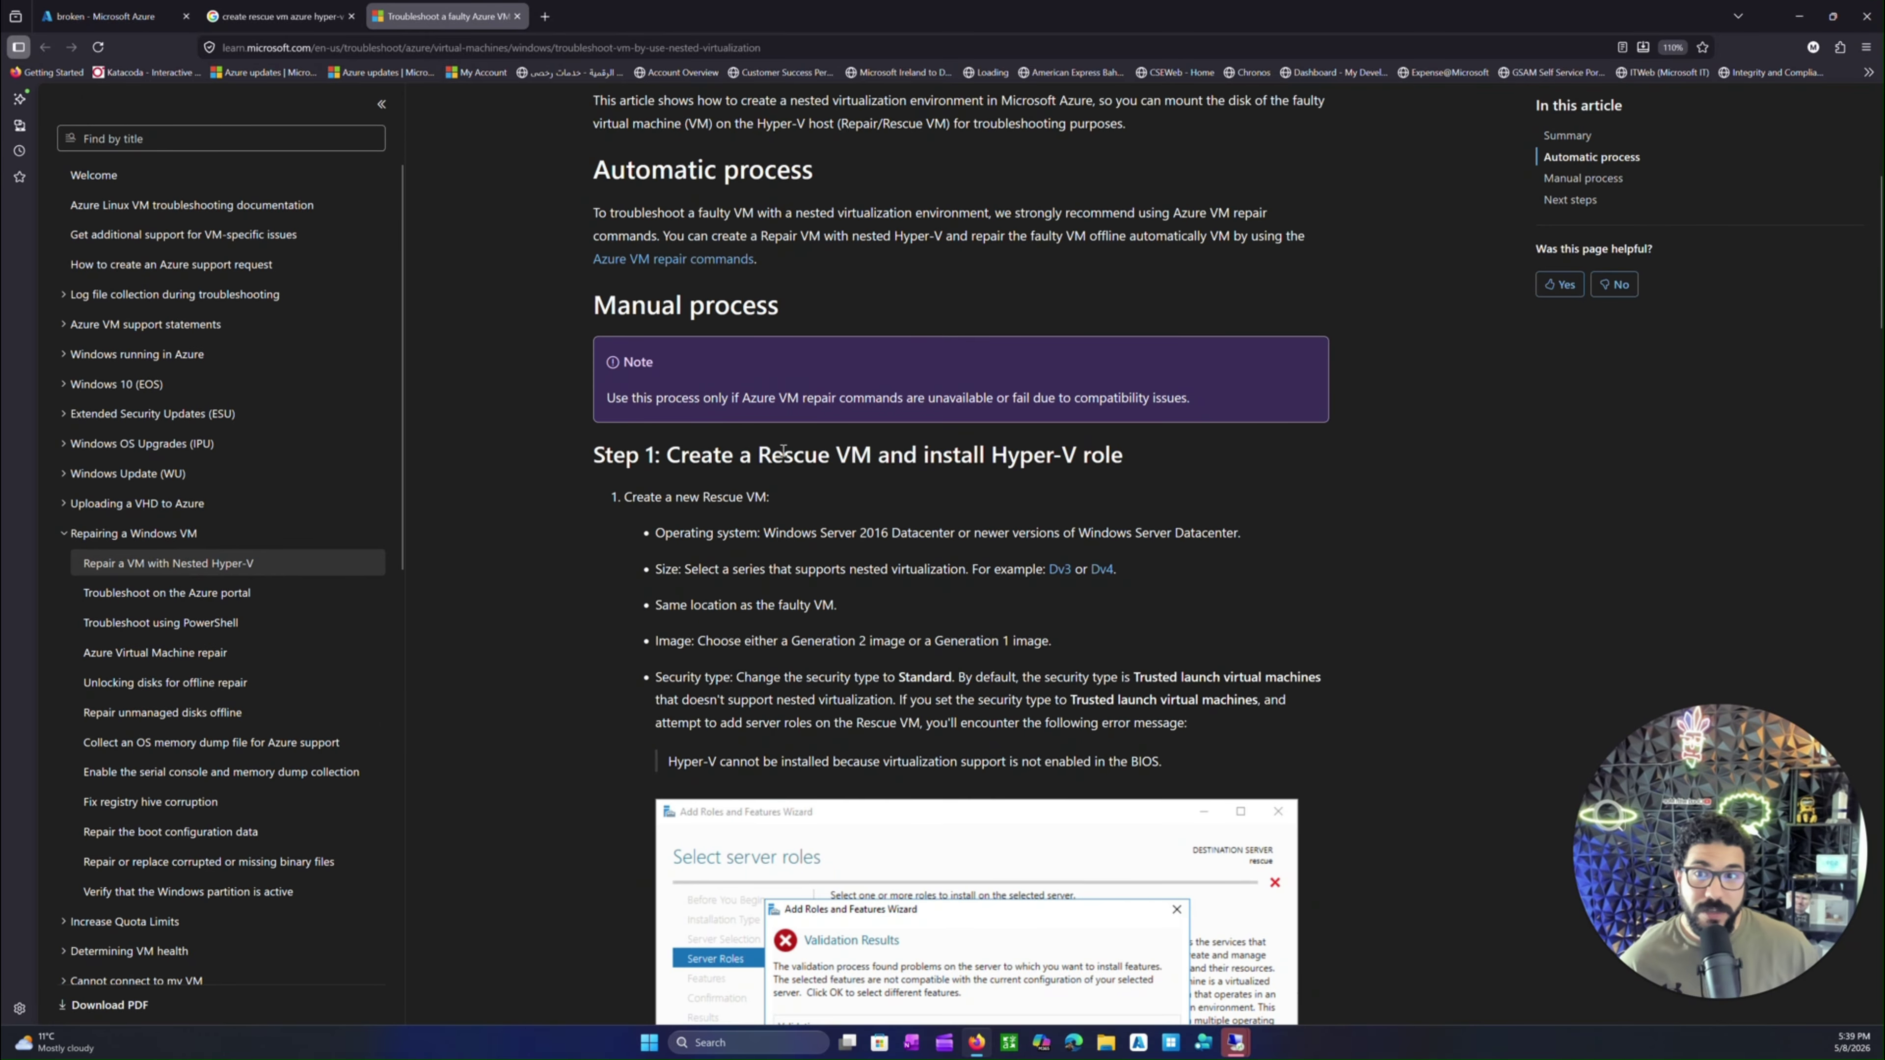
{"action": "scroll", "coordinate": [901, 505], "scroll_direction": "up", "scroll_amount": 2}
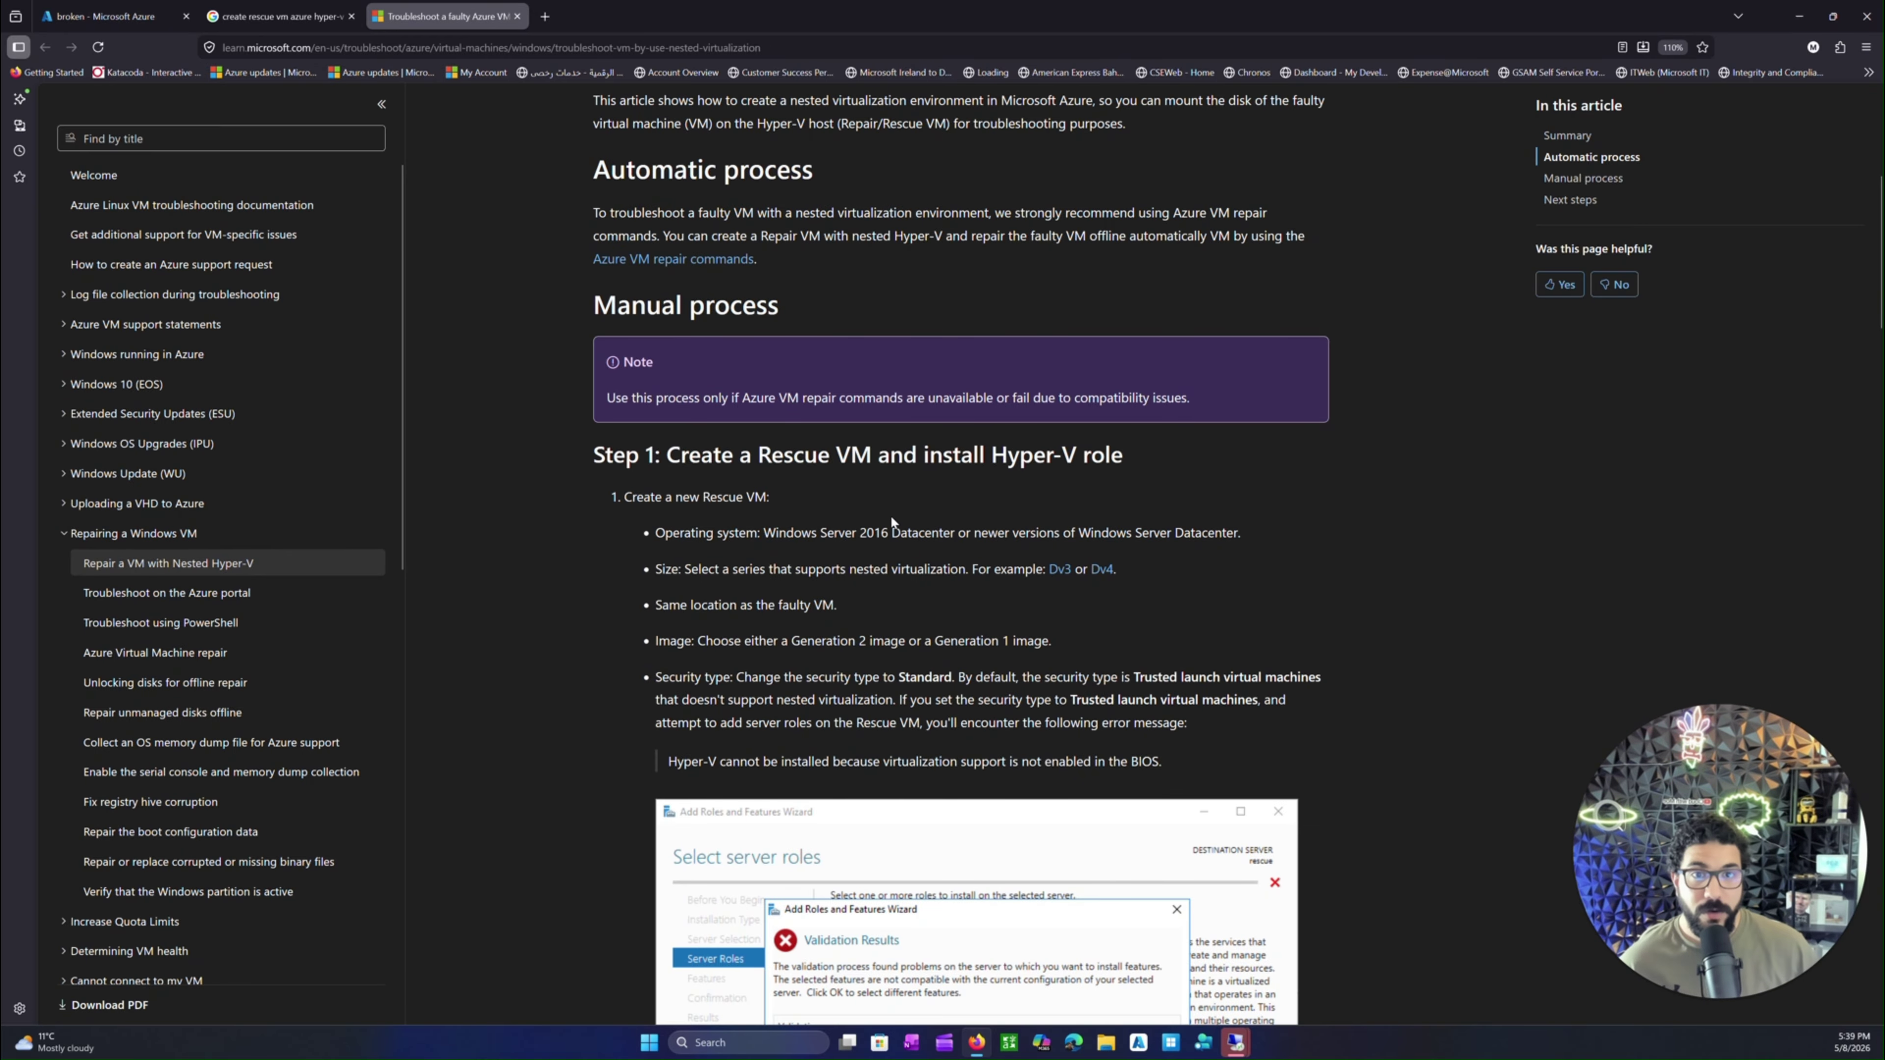
{"action": "scroll", "coordinate": [892, 514], "scroll_direction": "down", "scroll_amount": 8}
{"action": "scroll", "coordinate": [890, 498], "scroll_direction": "up", "scroll_amount": 10}
{"action": "scroll", "coordinate": [800, 431], "scroll_direction": "up", "scroll_amount": 2}
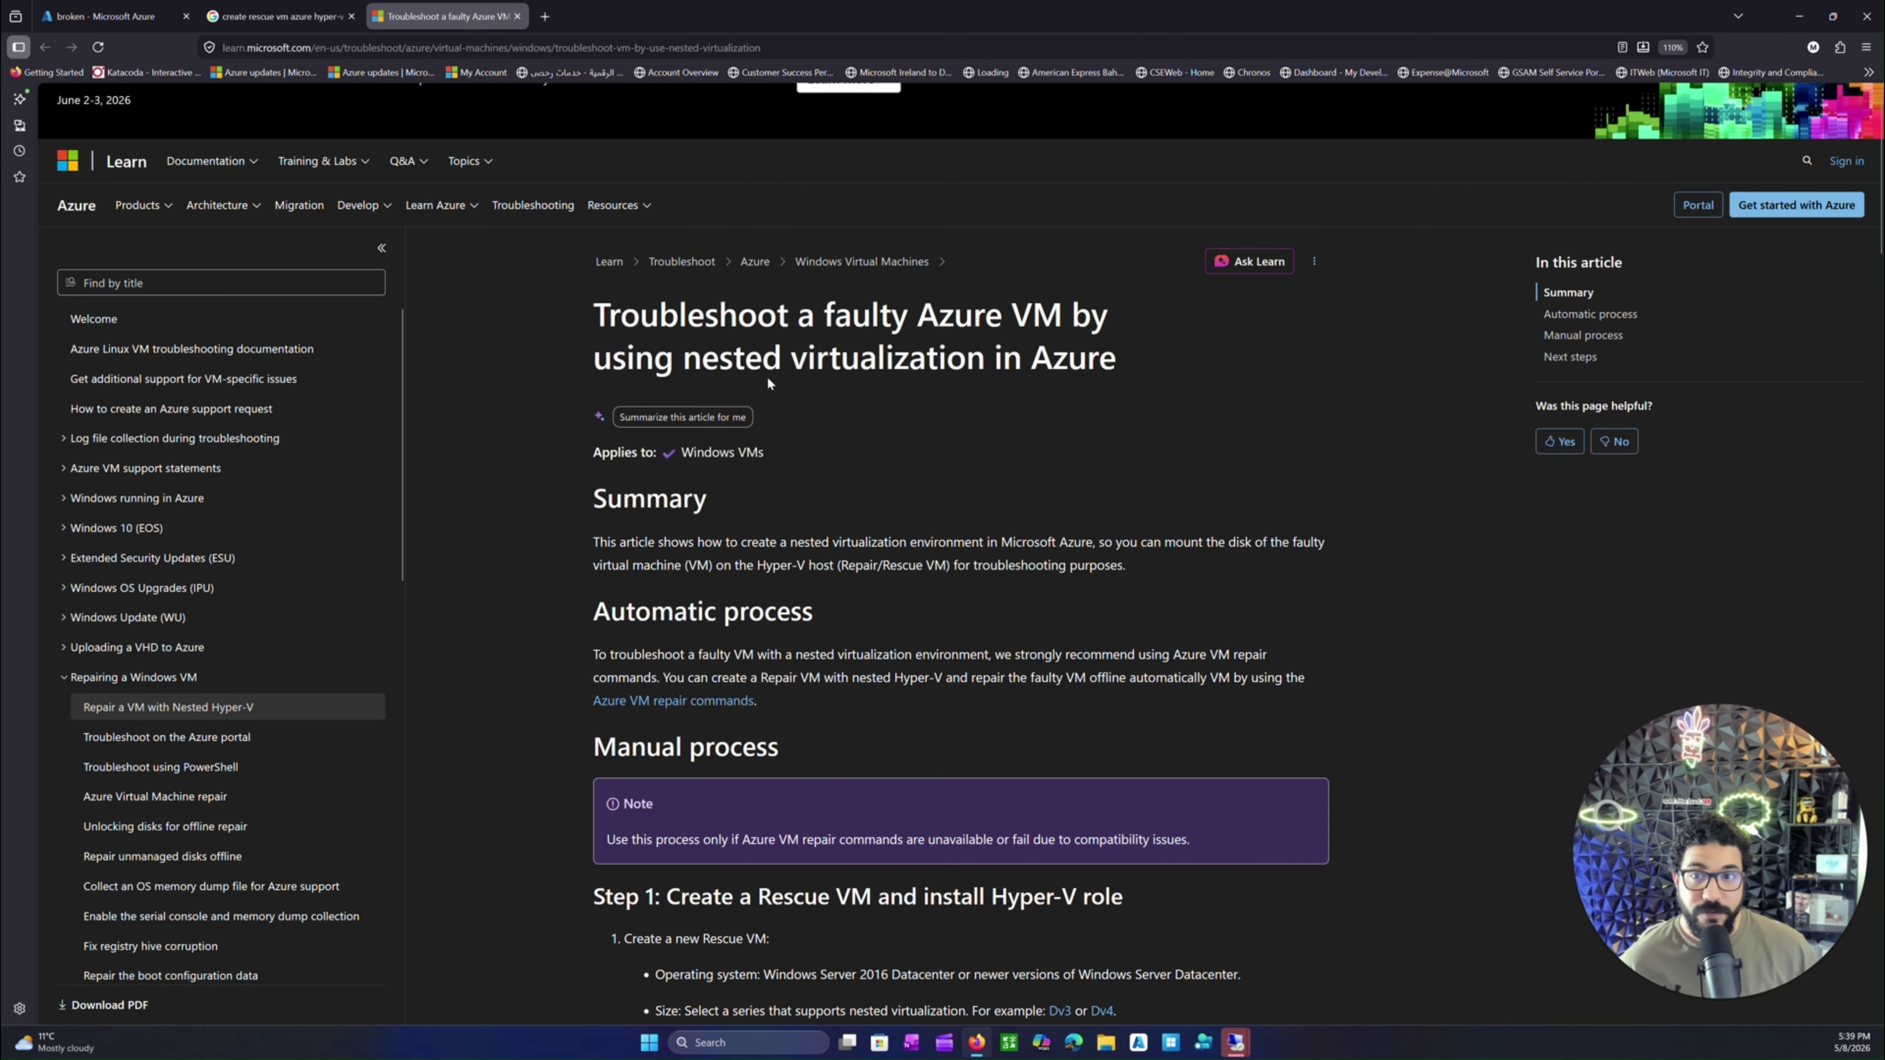
{"action": "scroll", "coordinate": [745, 482], "scroll_direction": "down", "scroll_amount": 6}
{"action": "scroll", "coordinate": [796, 621], "scroll_direction": "down", "scroll_amount": 5}
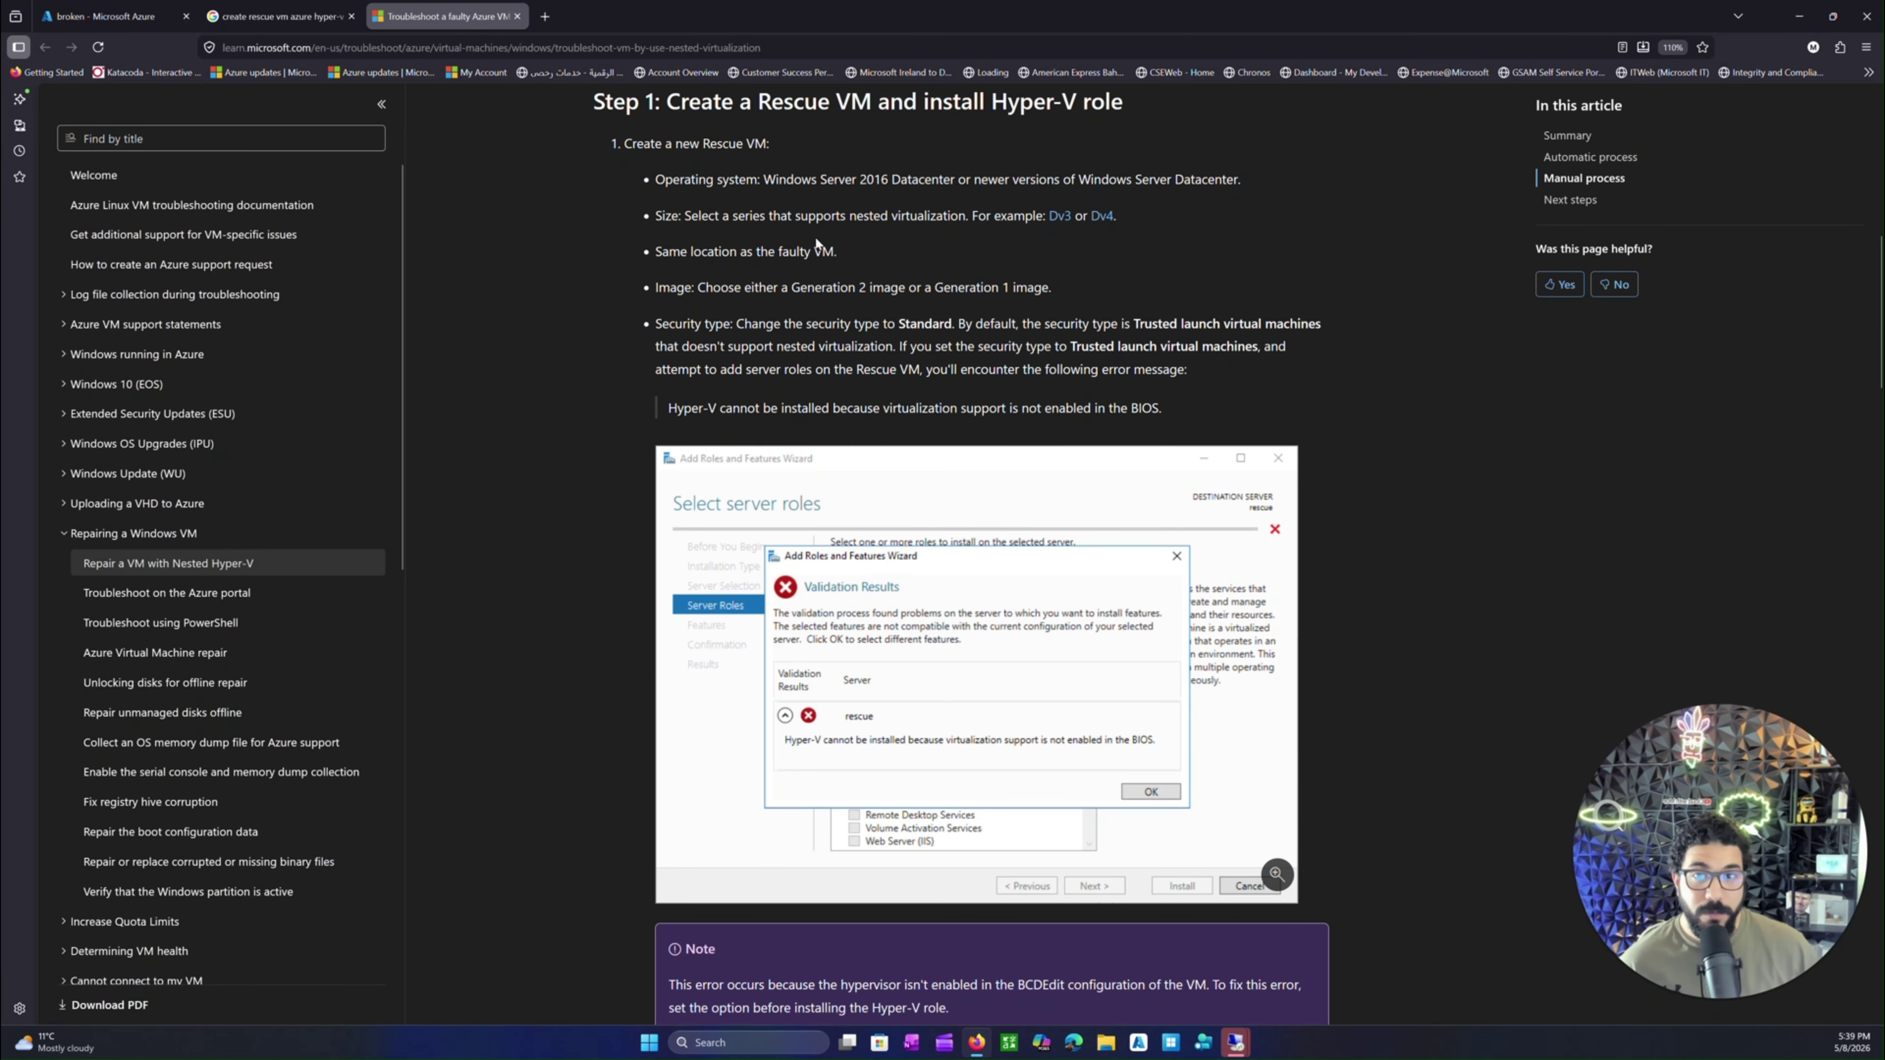
{"action": "left_click_drag", "start_coordinate": [969, 223], "coordinate": [1171, 221]}
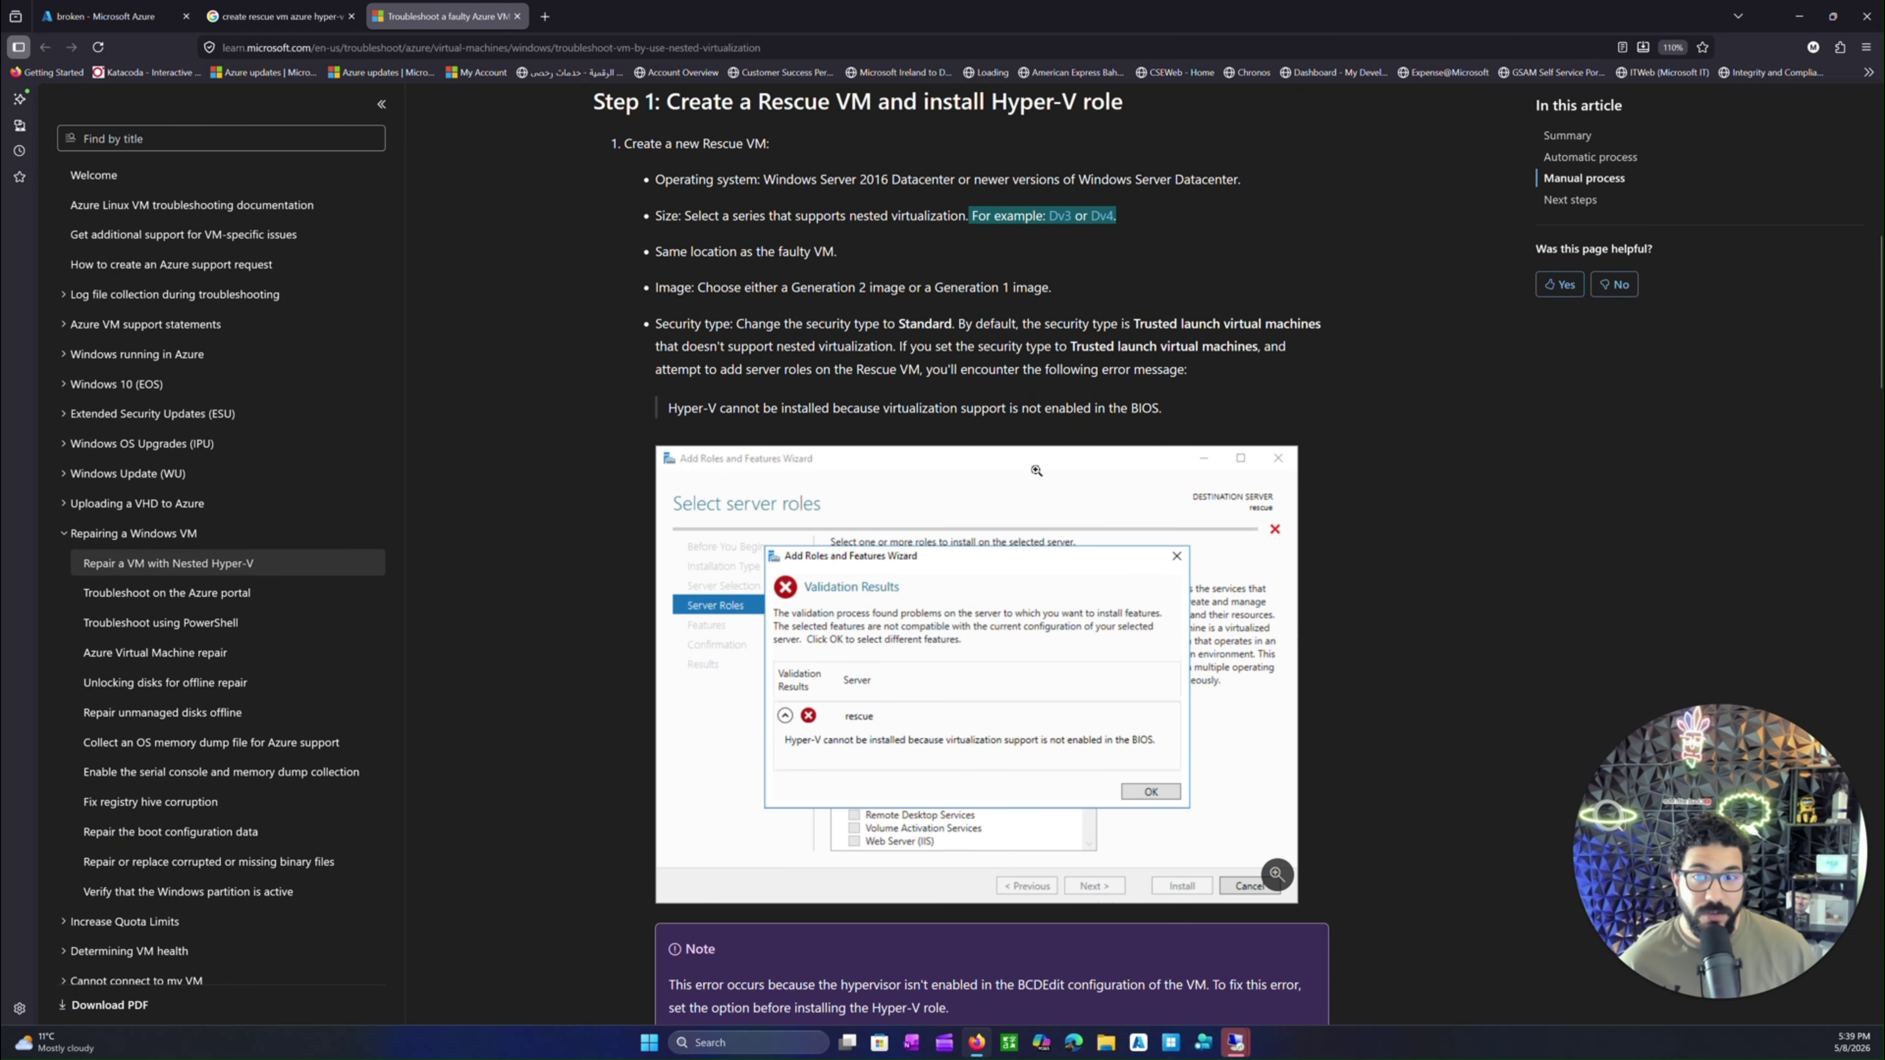
{"action": "scroll", "coordinate": [1036, 469], "scroll_direction": "down", "scroll_amount": 20}
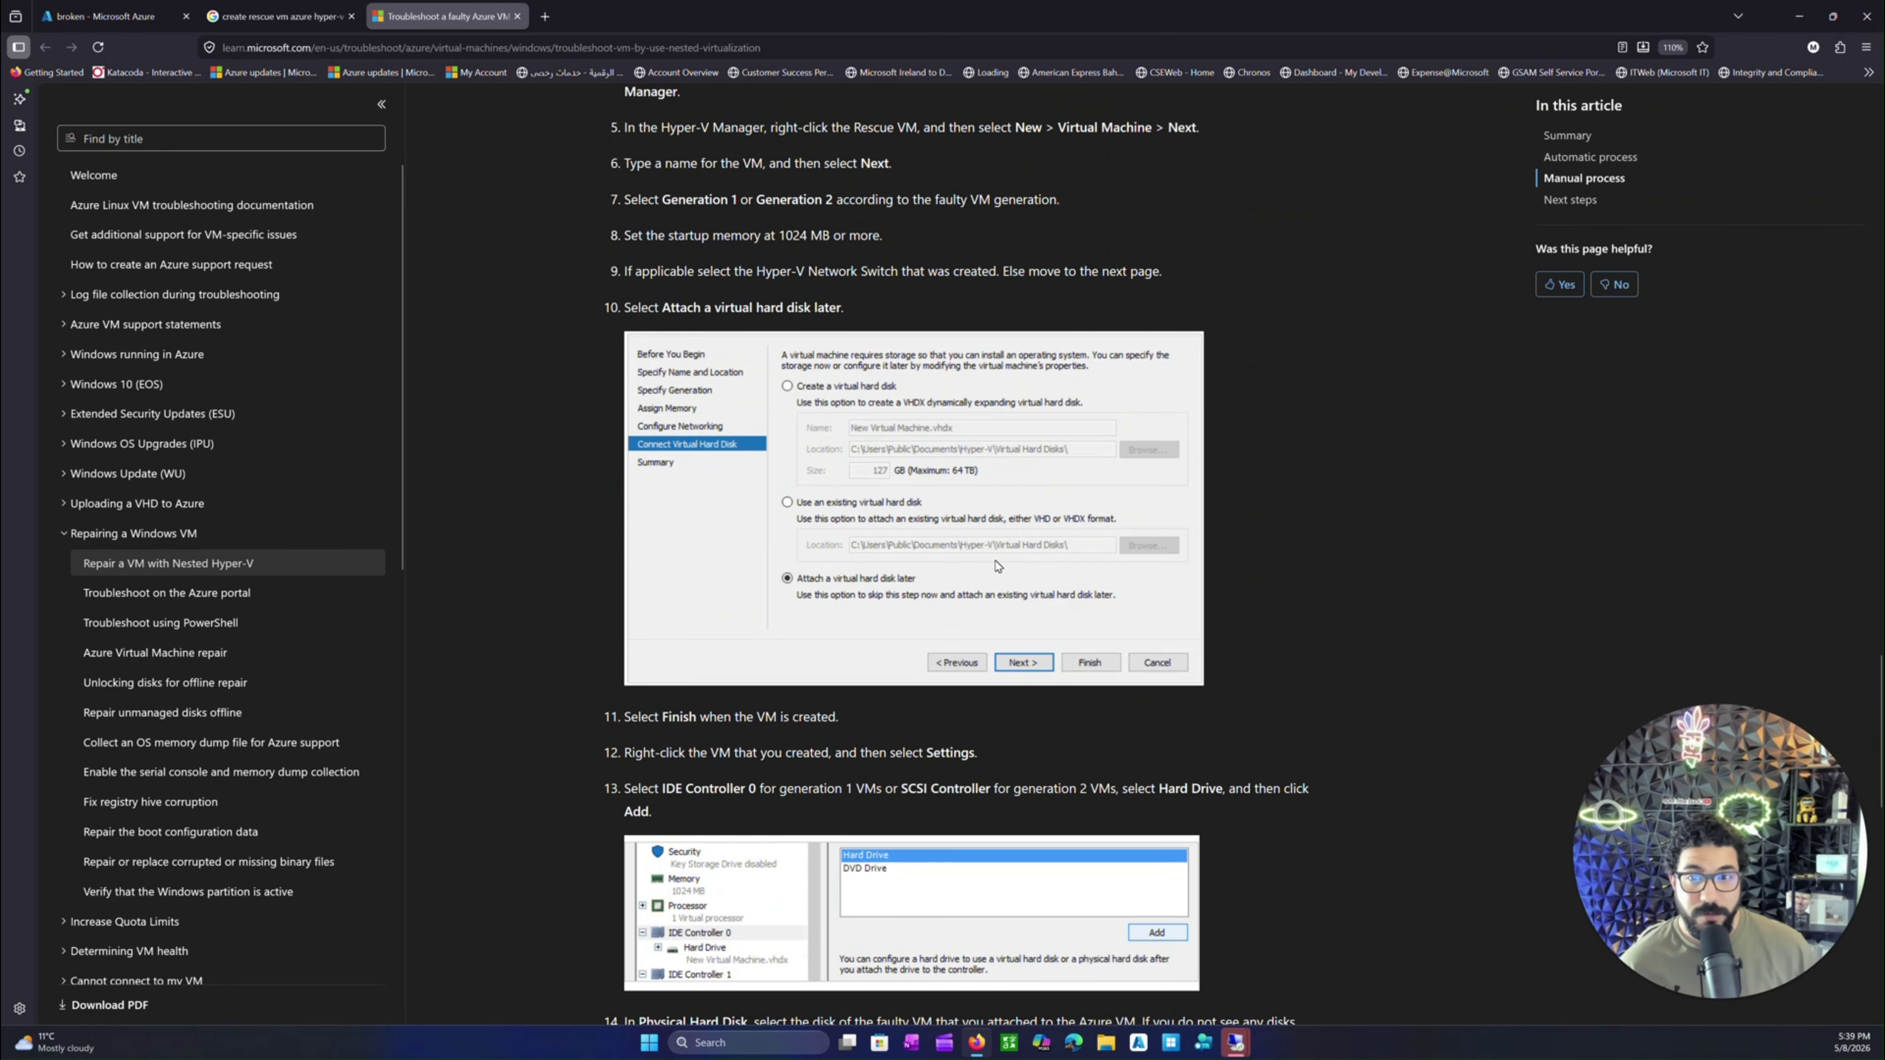
{"action": "scroll", "coordinate": [830, 266], "scroll_direction": "down", "scroll_amount": 6}
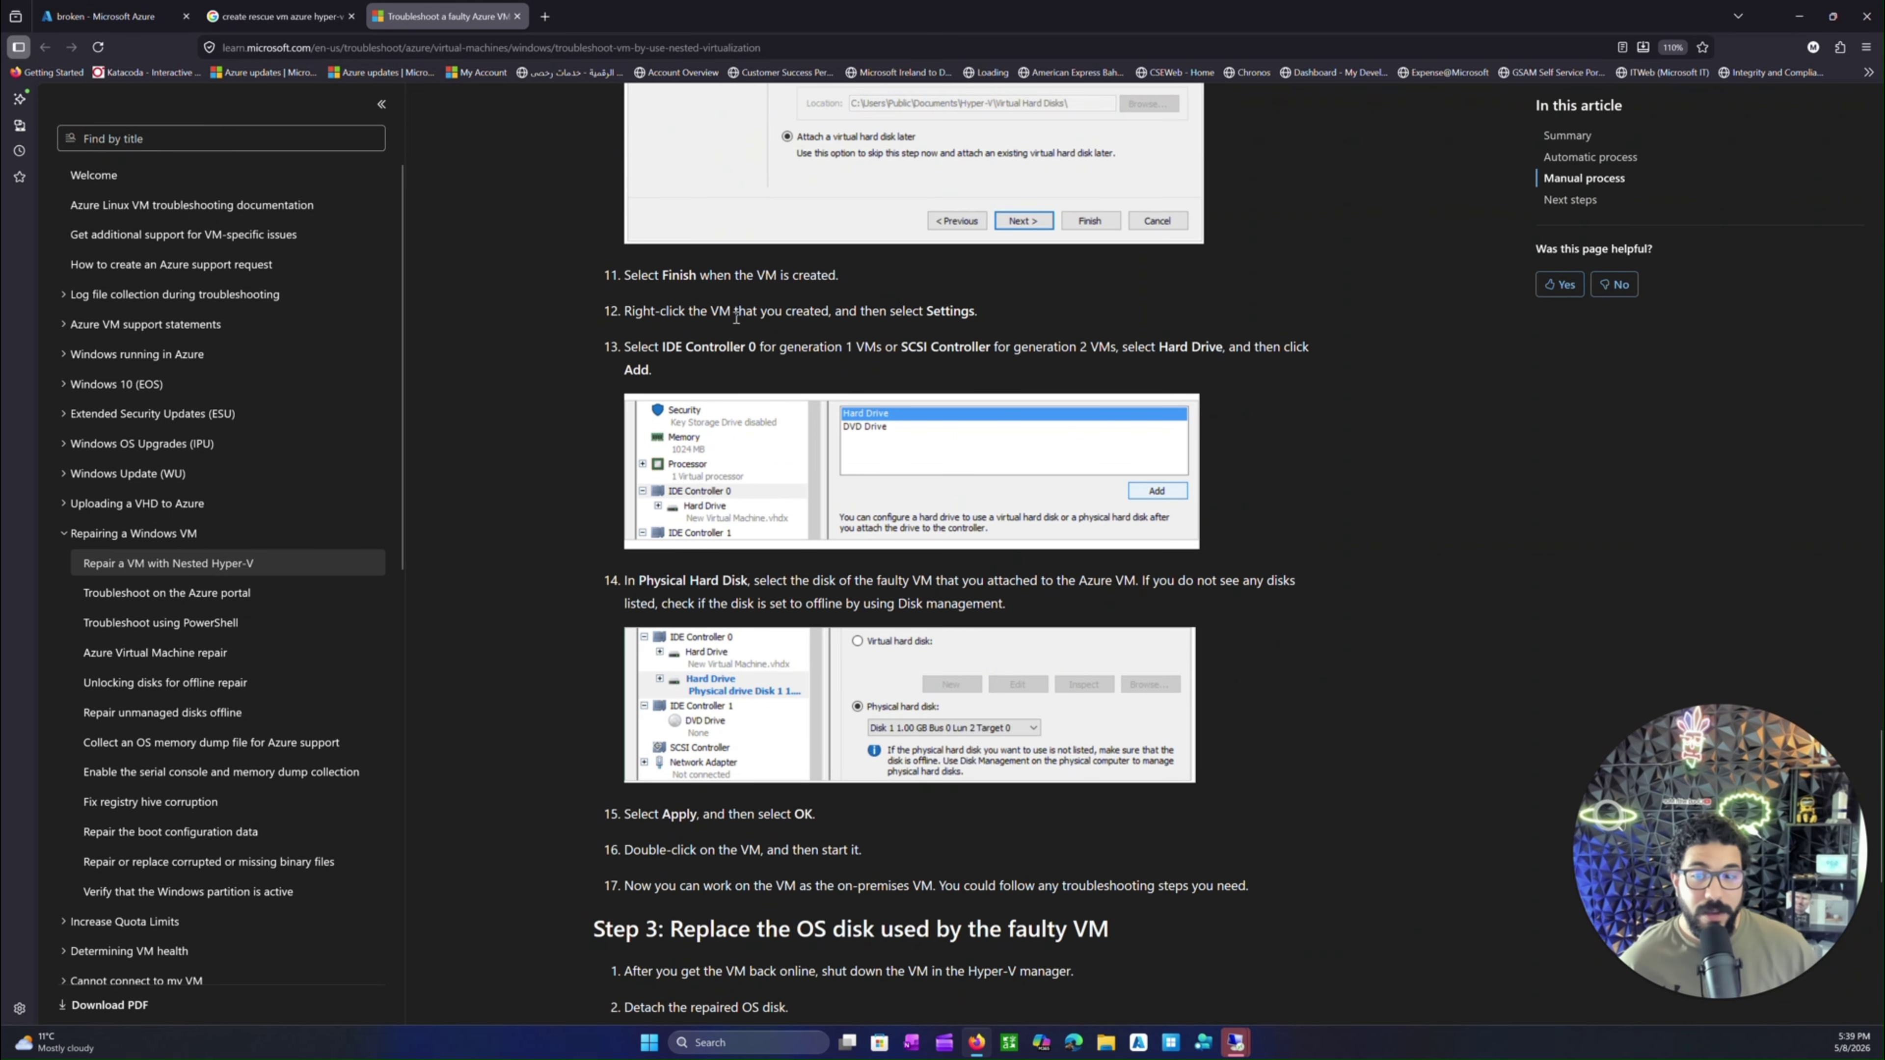
{"action": "scroll", "coordinate": [1053, 687], "scroll_direction": "down", "scroll_amount": 5}
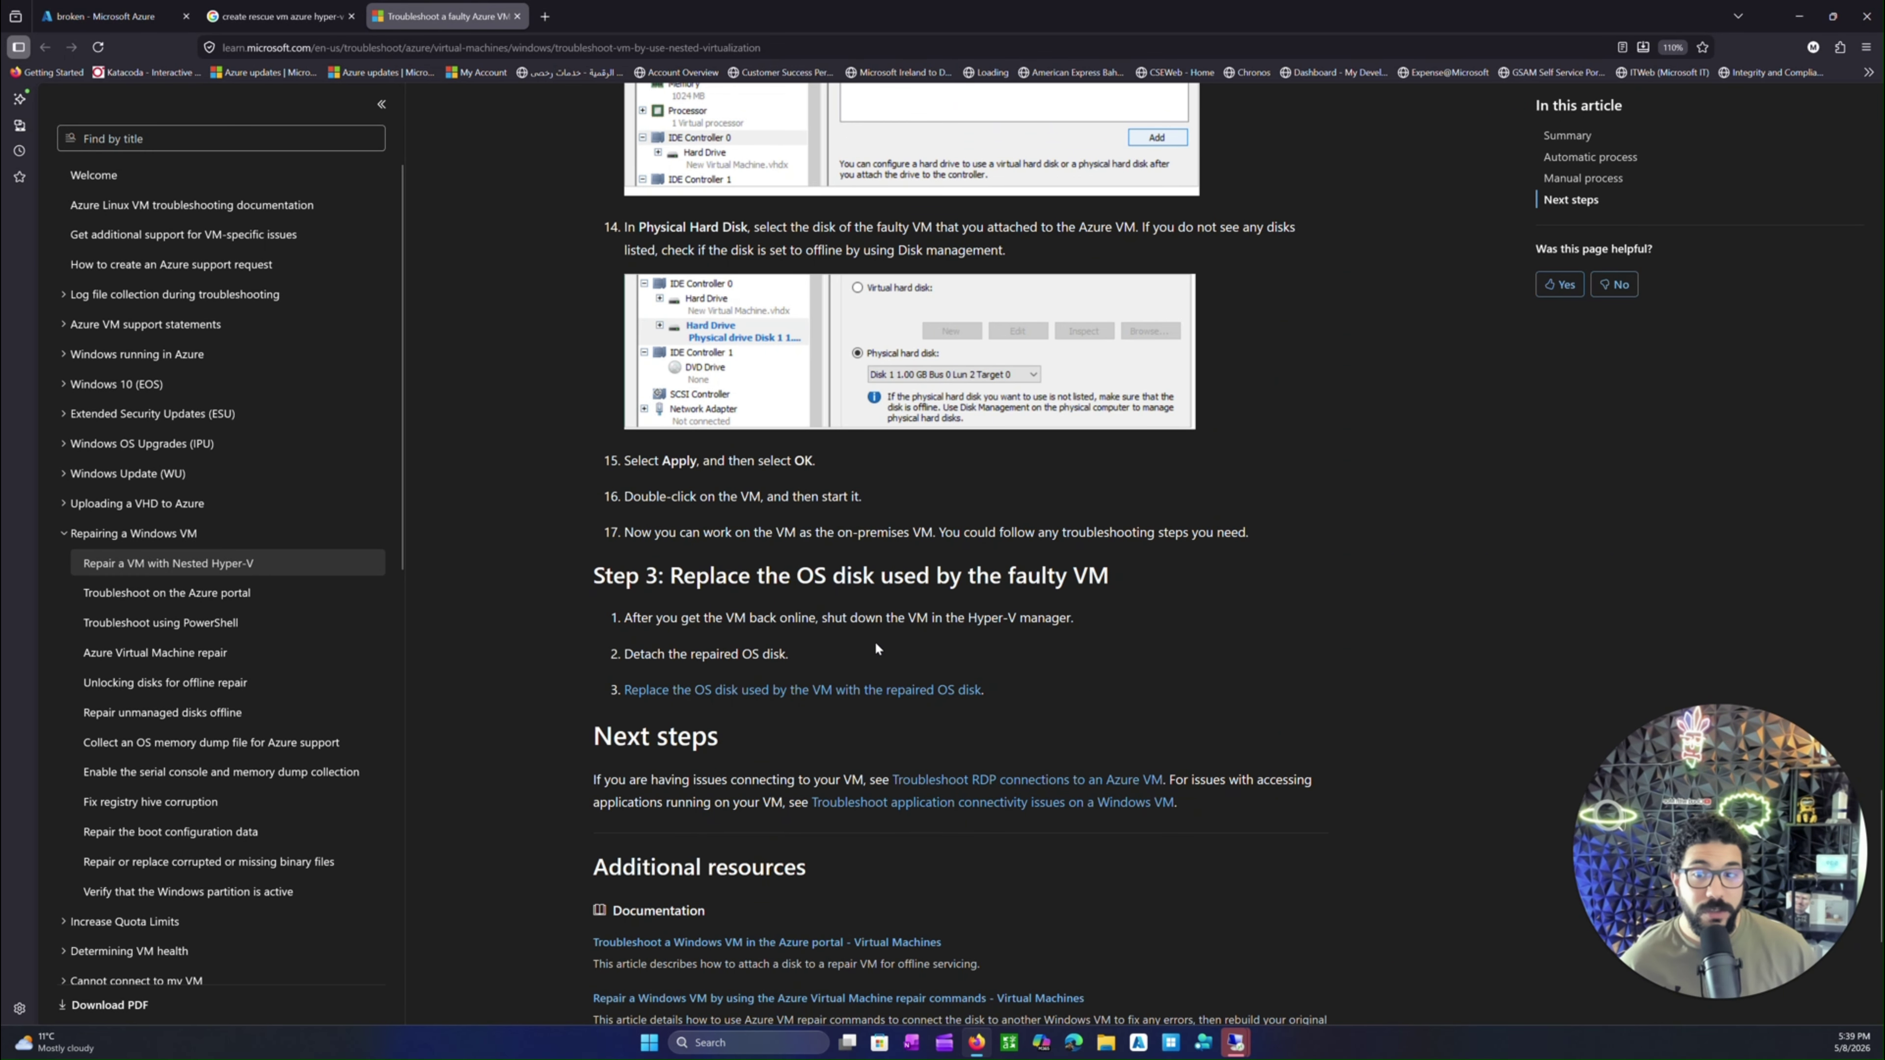
{"action": "scroll", "coordinate": [714, 697], "scroll_direction": "up", "scroll_amount": 6}
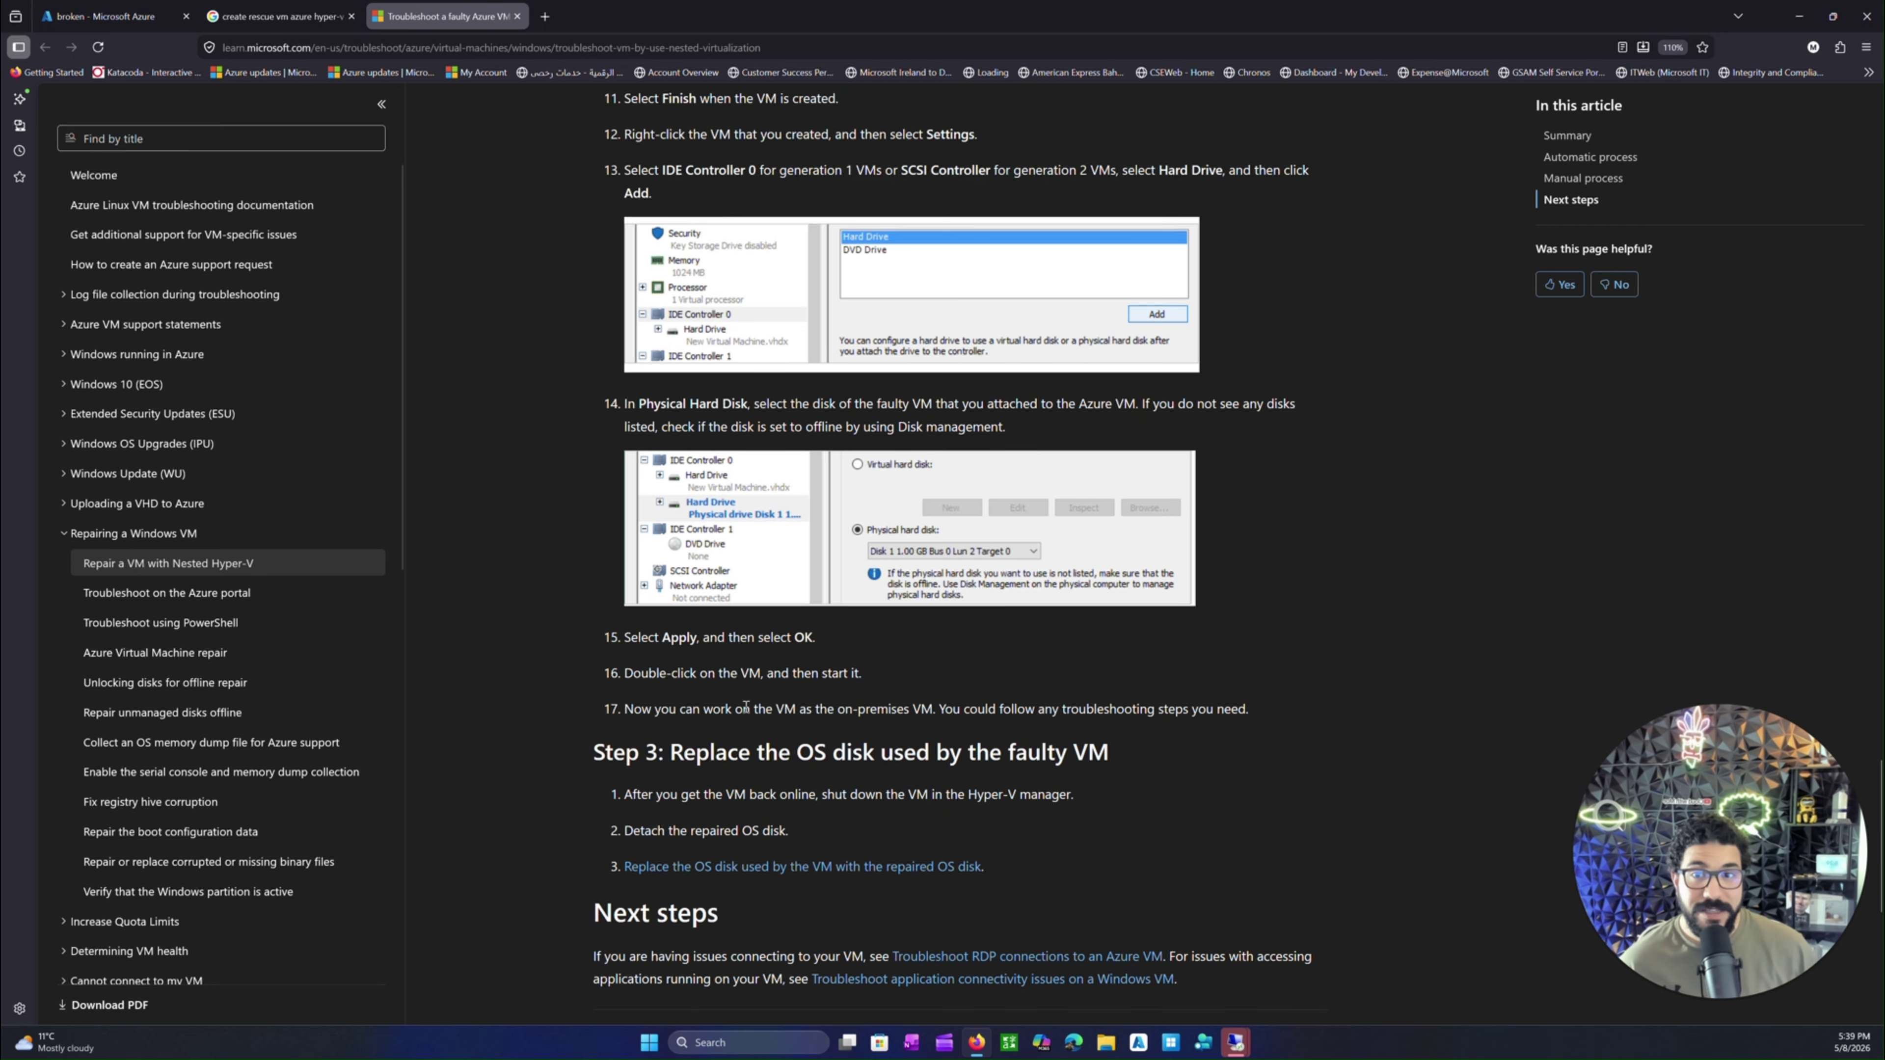
{"action": "scroll", "coordinate": [760, 685], "scroll_direction": "up", "scroll_amount": 15}
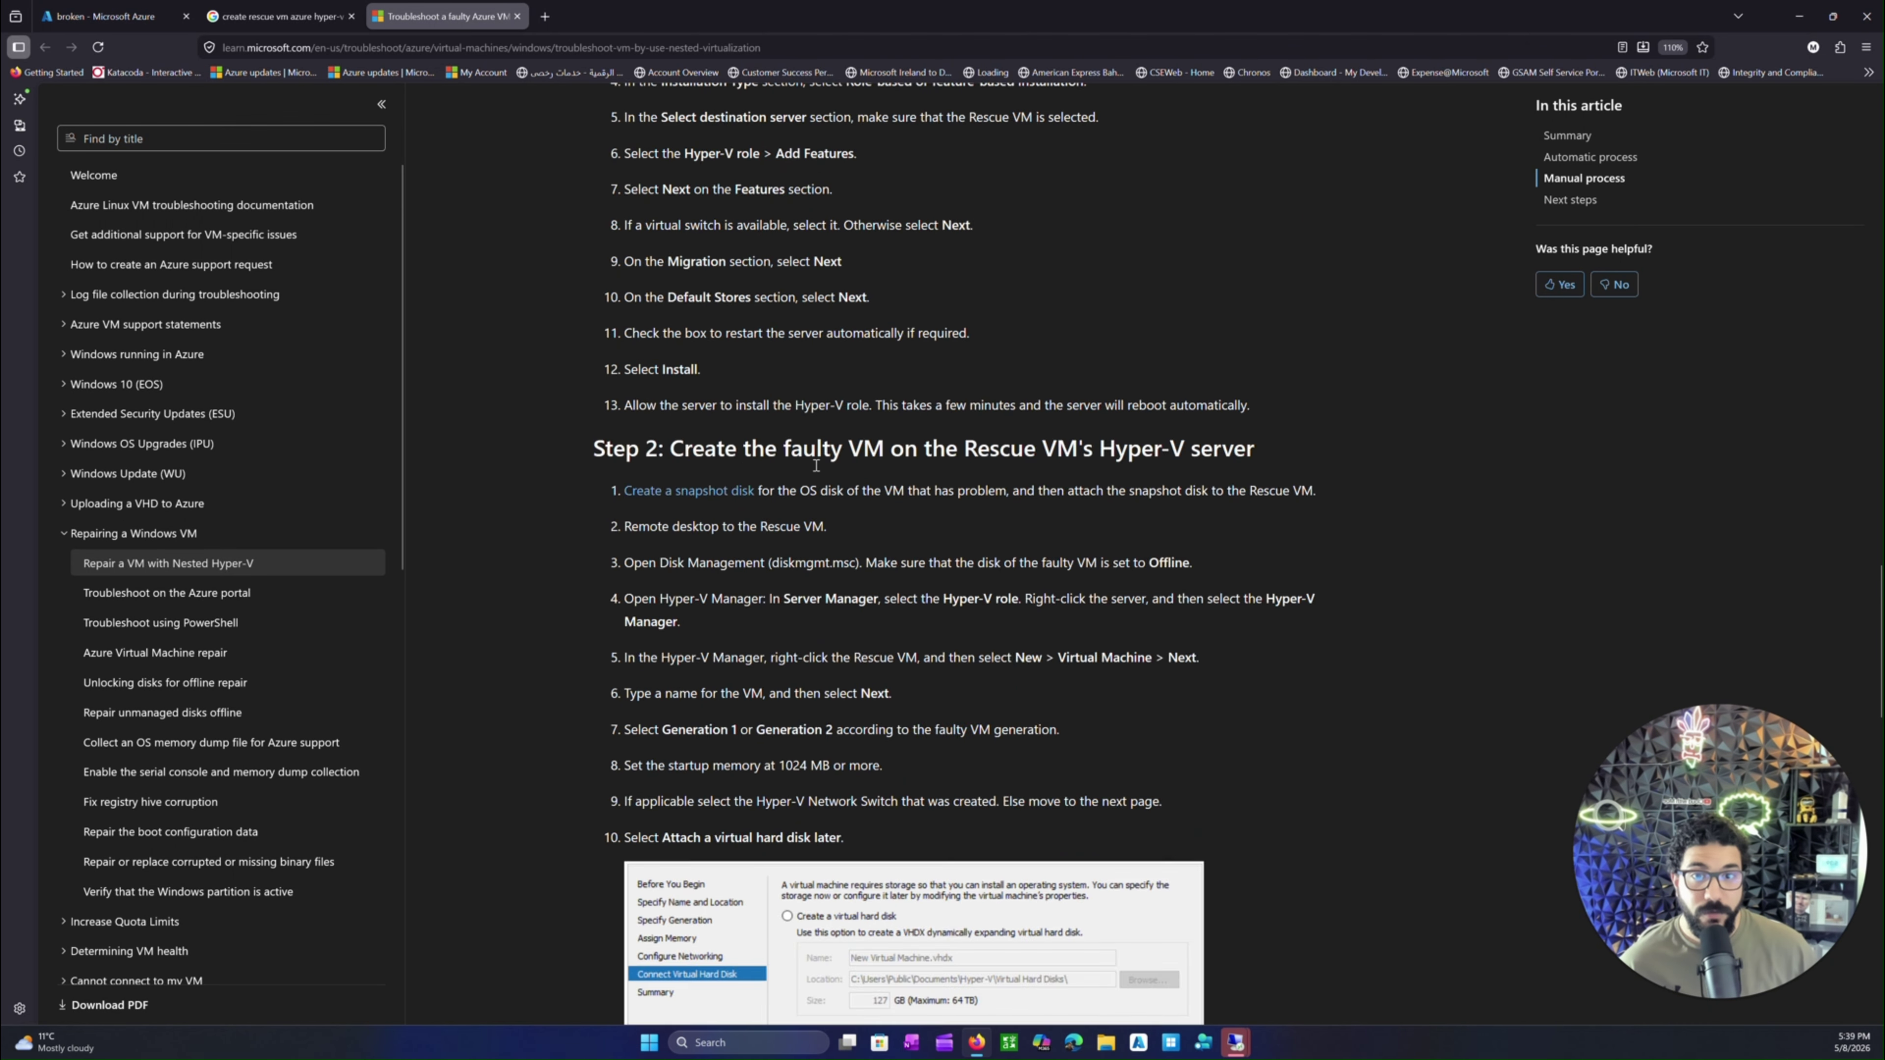
{"action": "scroll", "coordinate": [812, 468], "scroll_direction": "up", "scroll_amount": 20}
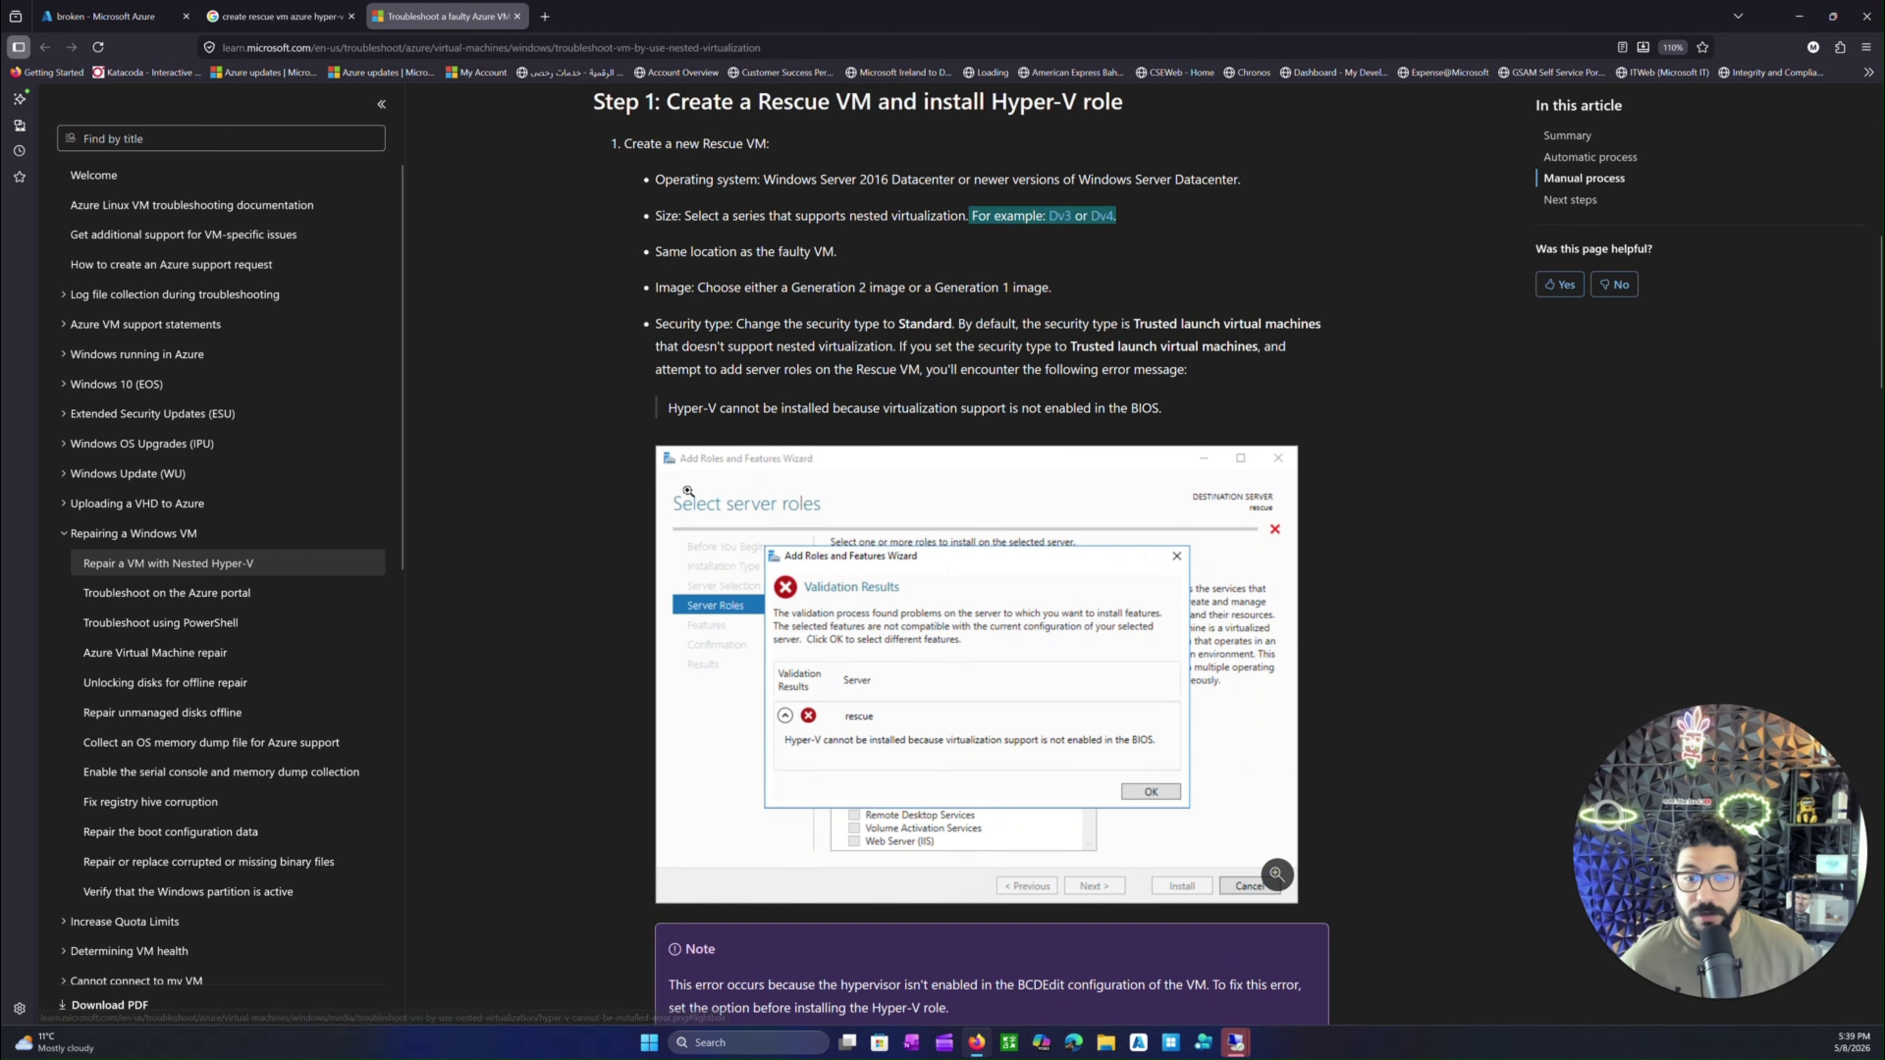
- Bring the broken VM's remote session back to check its desktop, and restore the session down to a window
{"action": "left_click", "coordinate": [1282, 1002]}
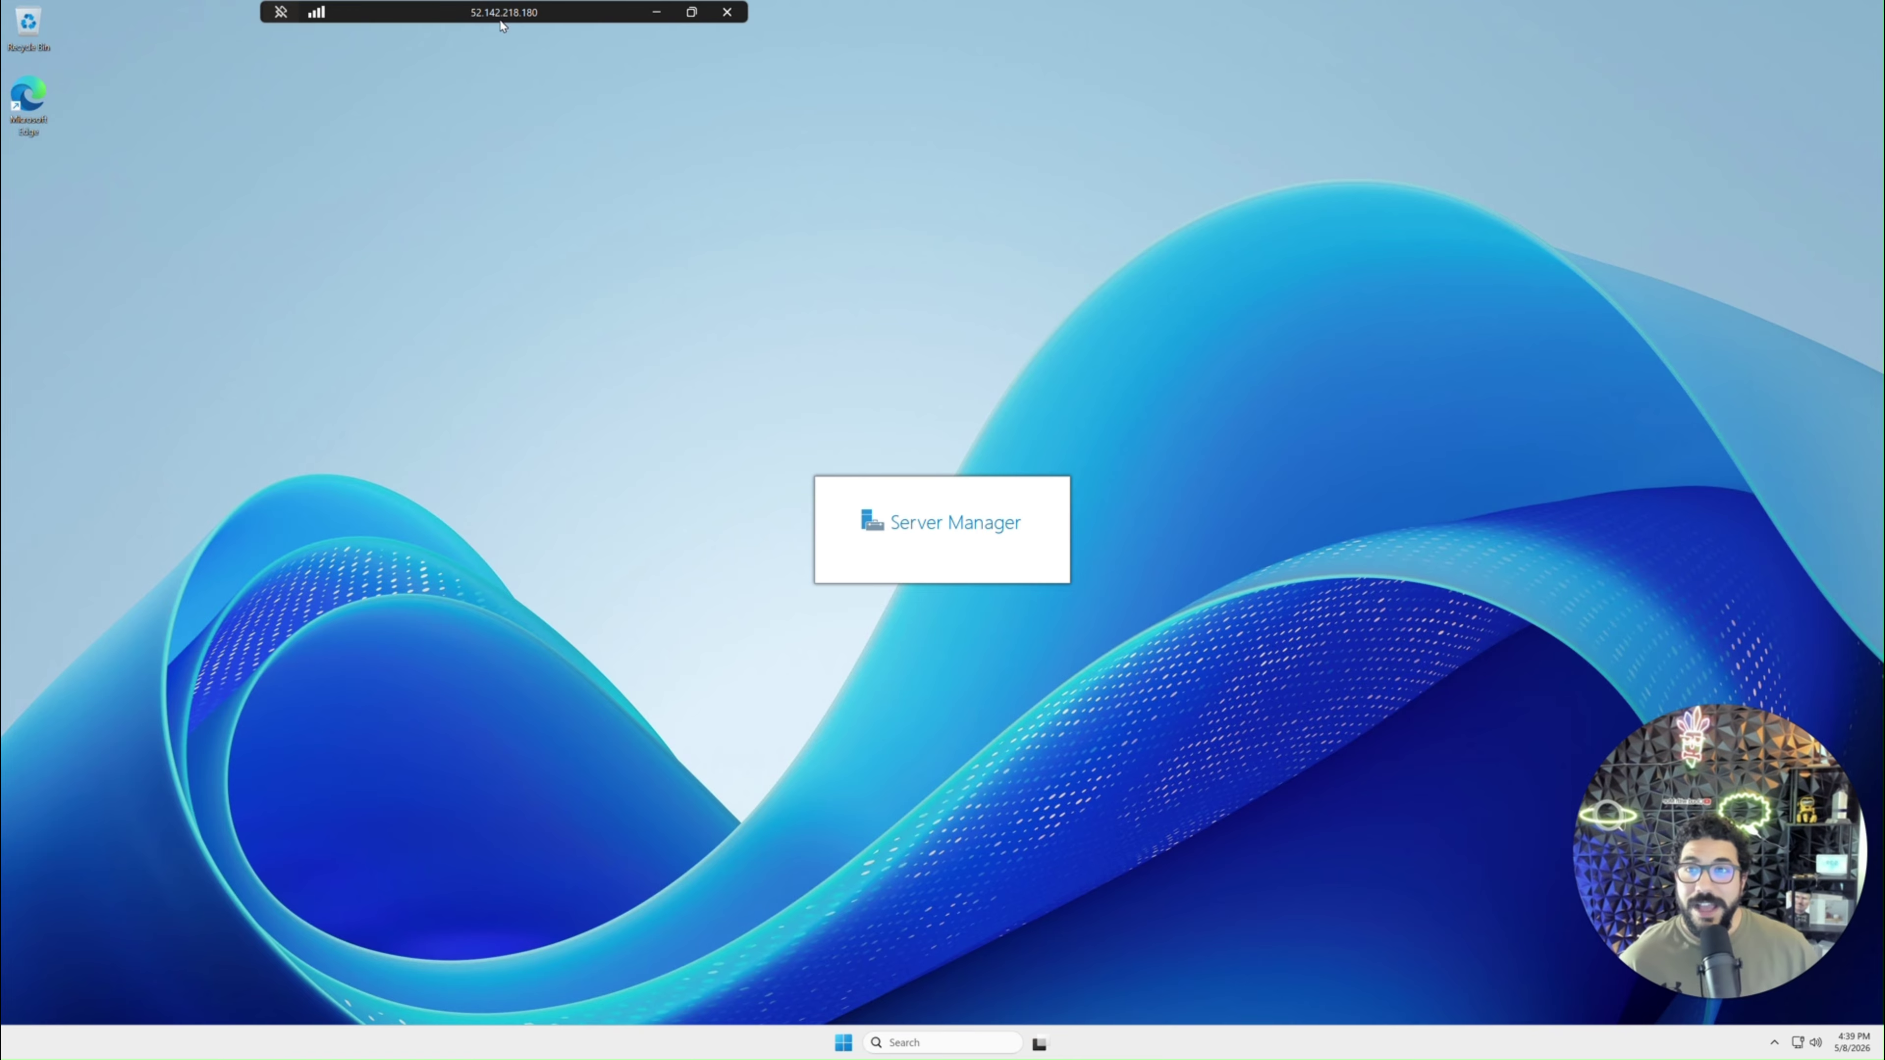
{"action": "double_click", "coordinate": [808, 179]}
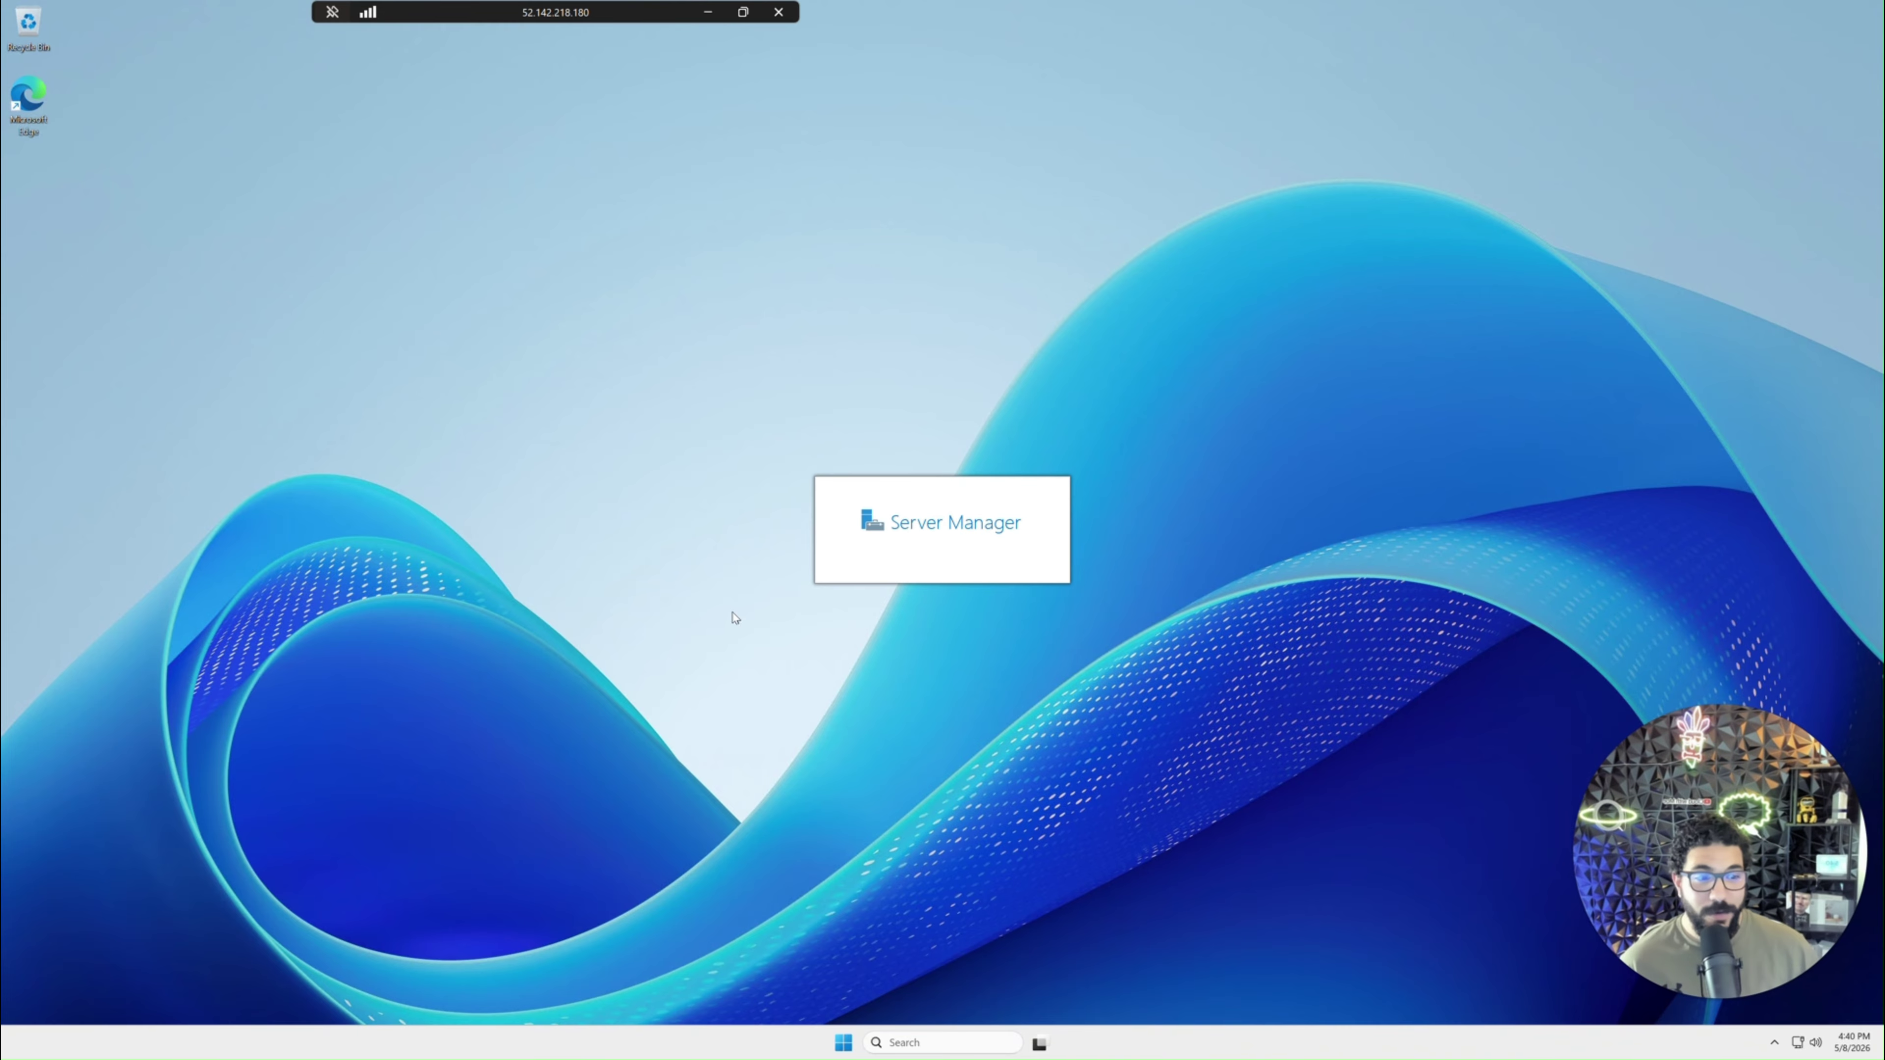
{"action": "double_click", "coordinate": [578, 5]}
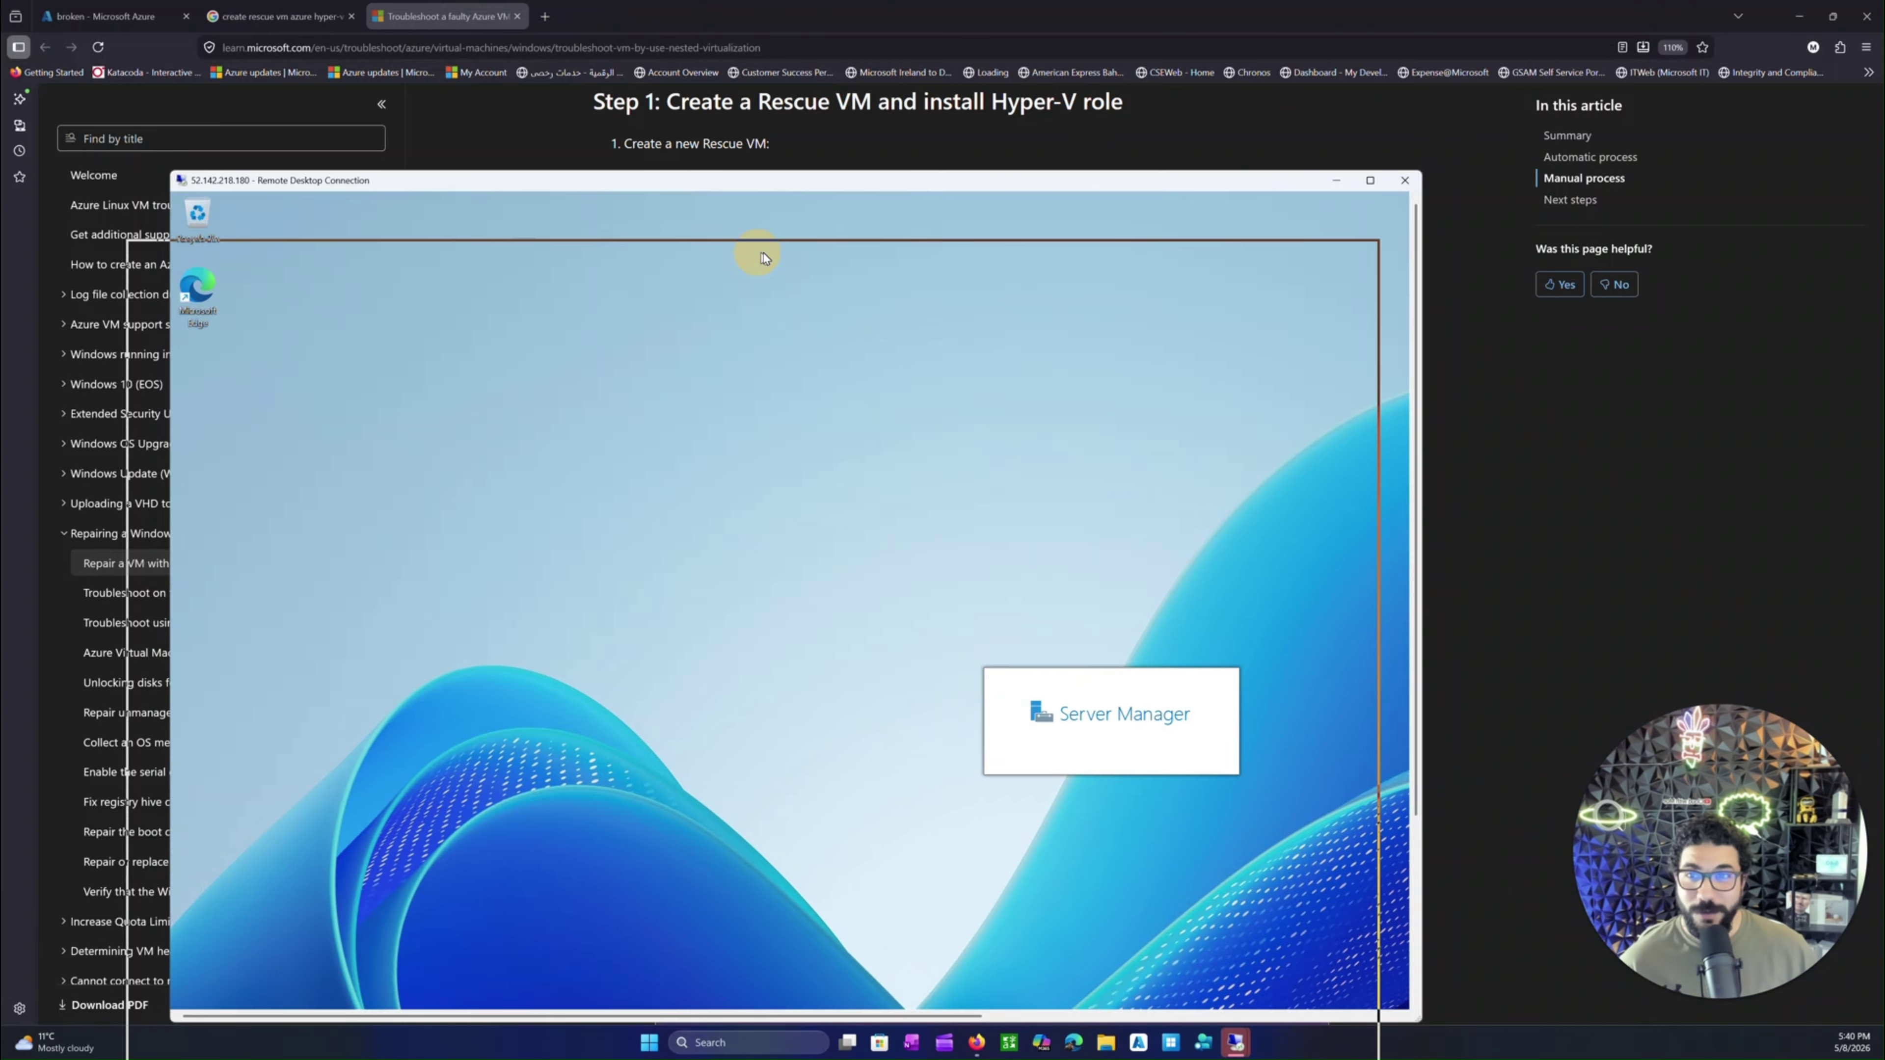
- Return to the broken VM in the Azure portal and open its Disks page to check the OS disk
{"action": "left_click", "coordinate": [82, 16]}
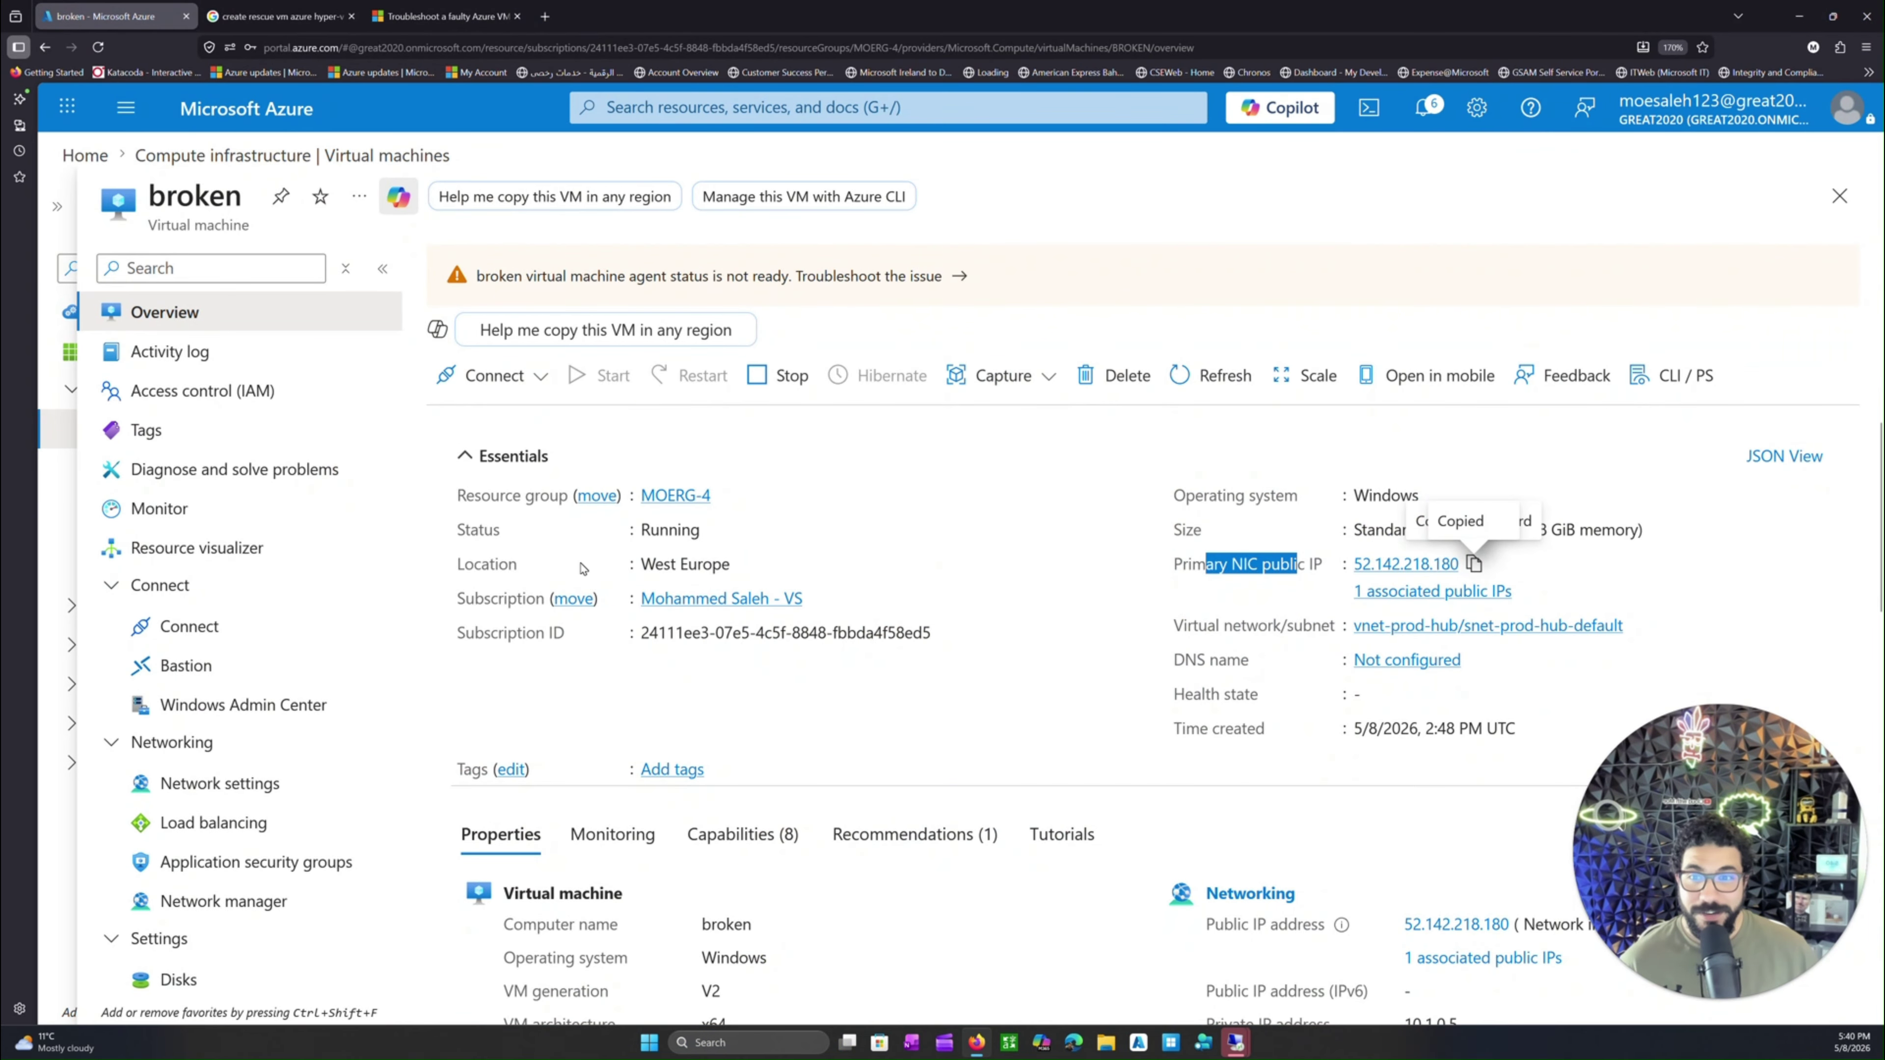
{"action": "scroll", "coordinate": [245, 891], "scroll_direction": "down", "scroll_amount": 2}
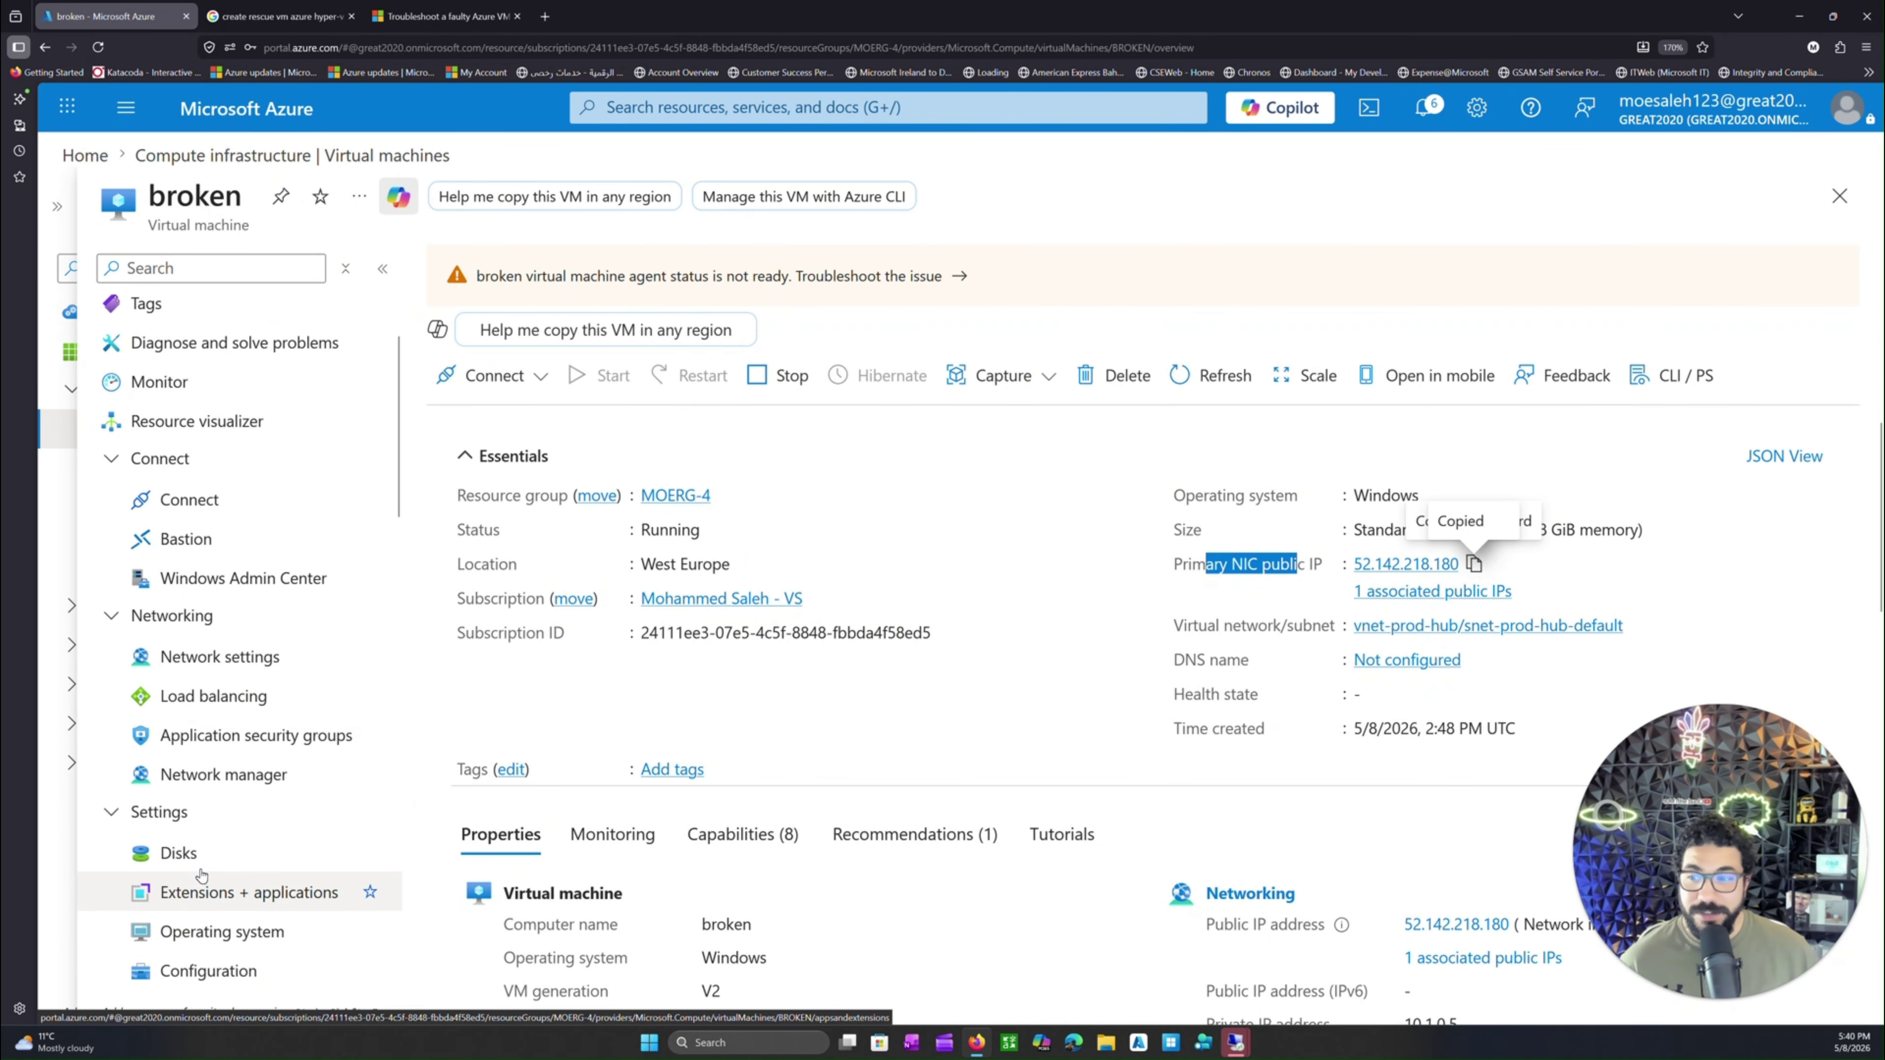
{"action": "left_click", "coordinate": [204, 858]}
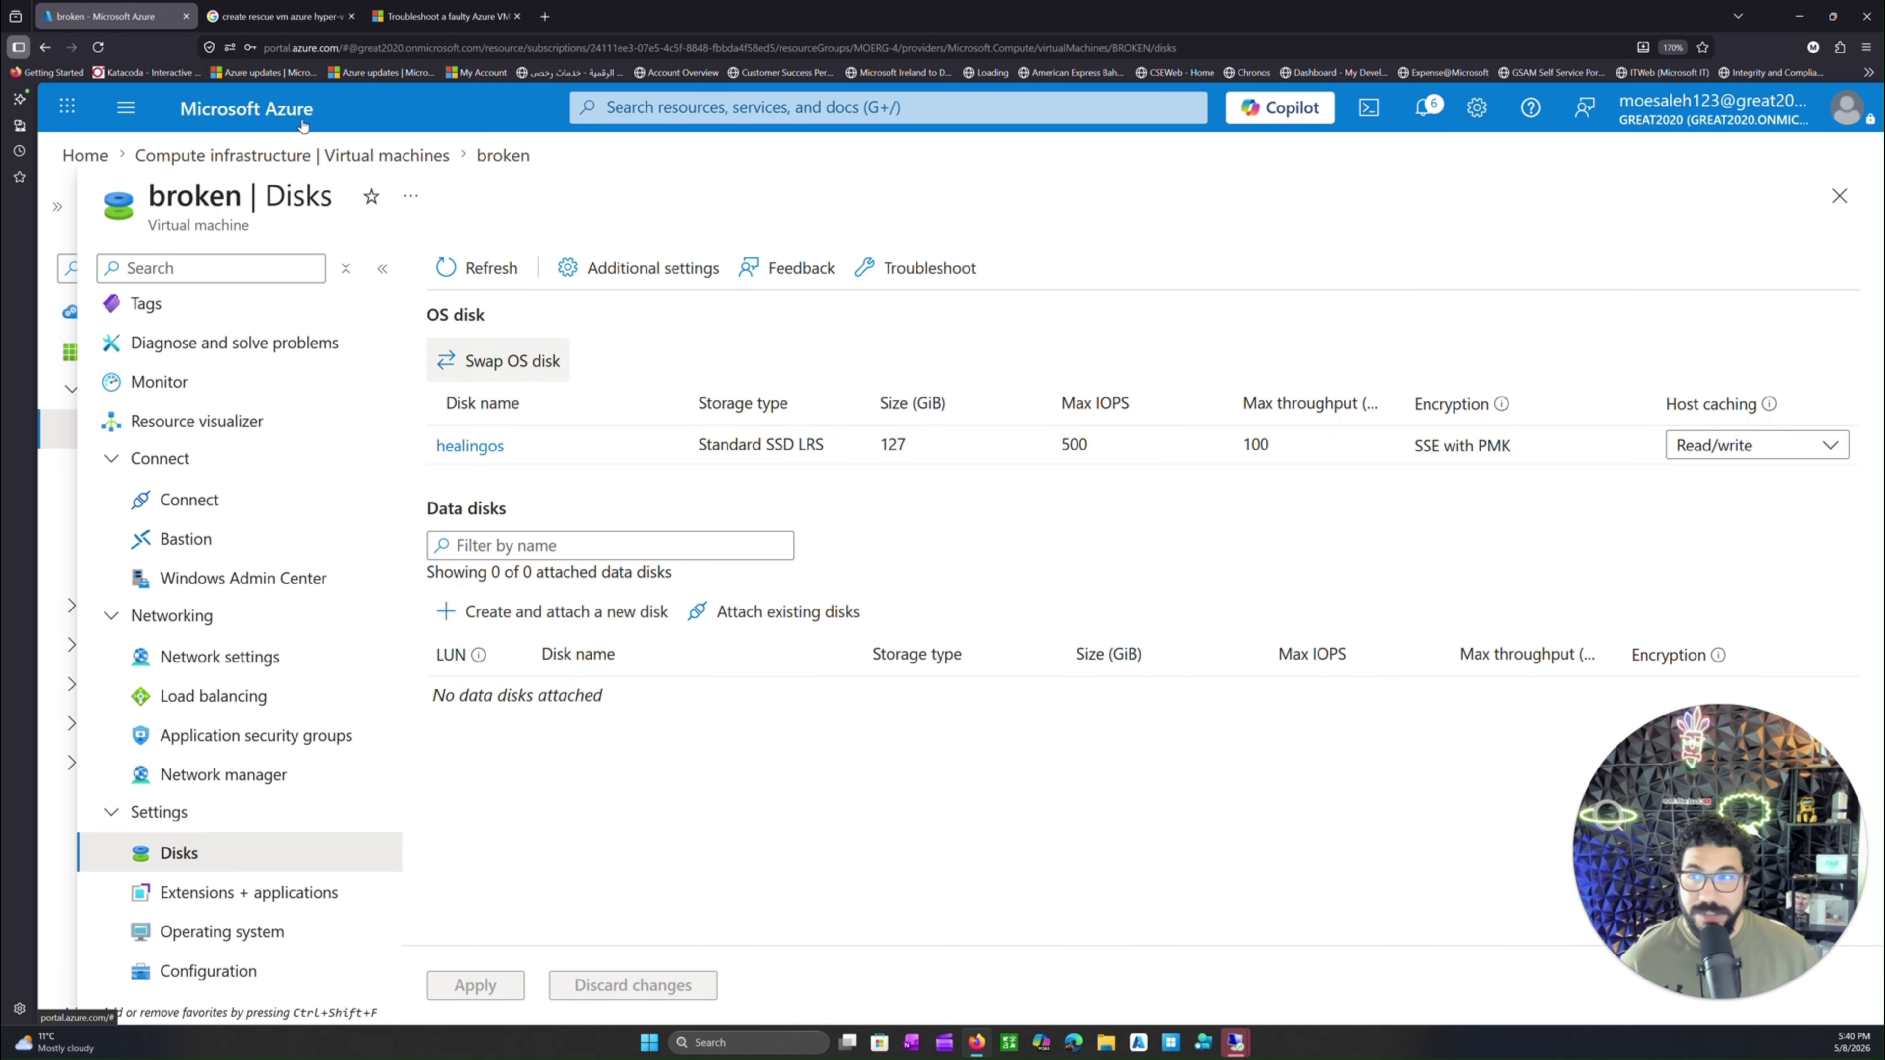
- Open the Azure Disks list from the portal home and check the owners of the original broken OS disk and healingos
{"action": "left_click", "coordinate": [290, 109]}
{"action": "left_click", "coordinate": [666, 277]}
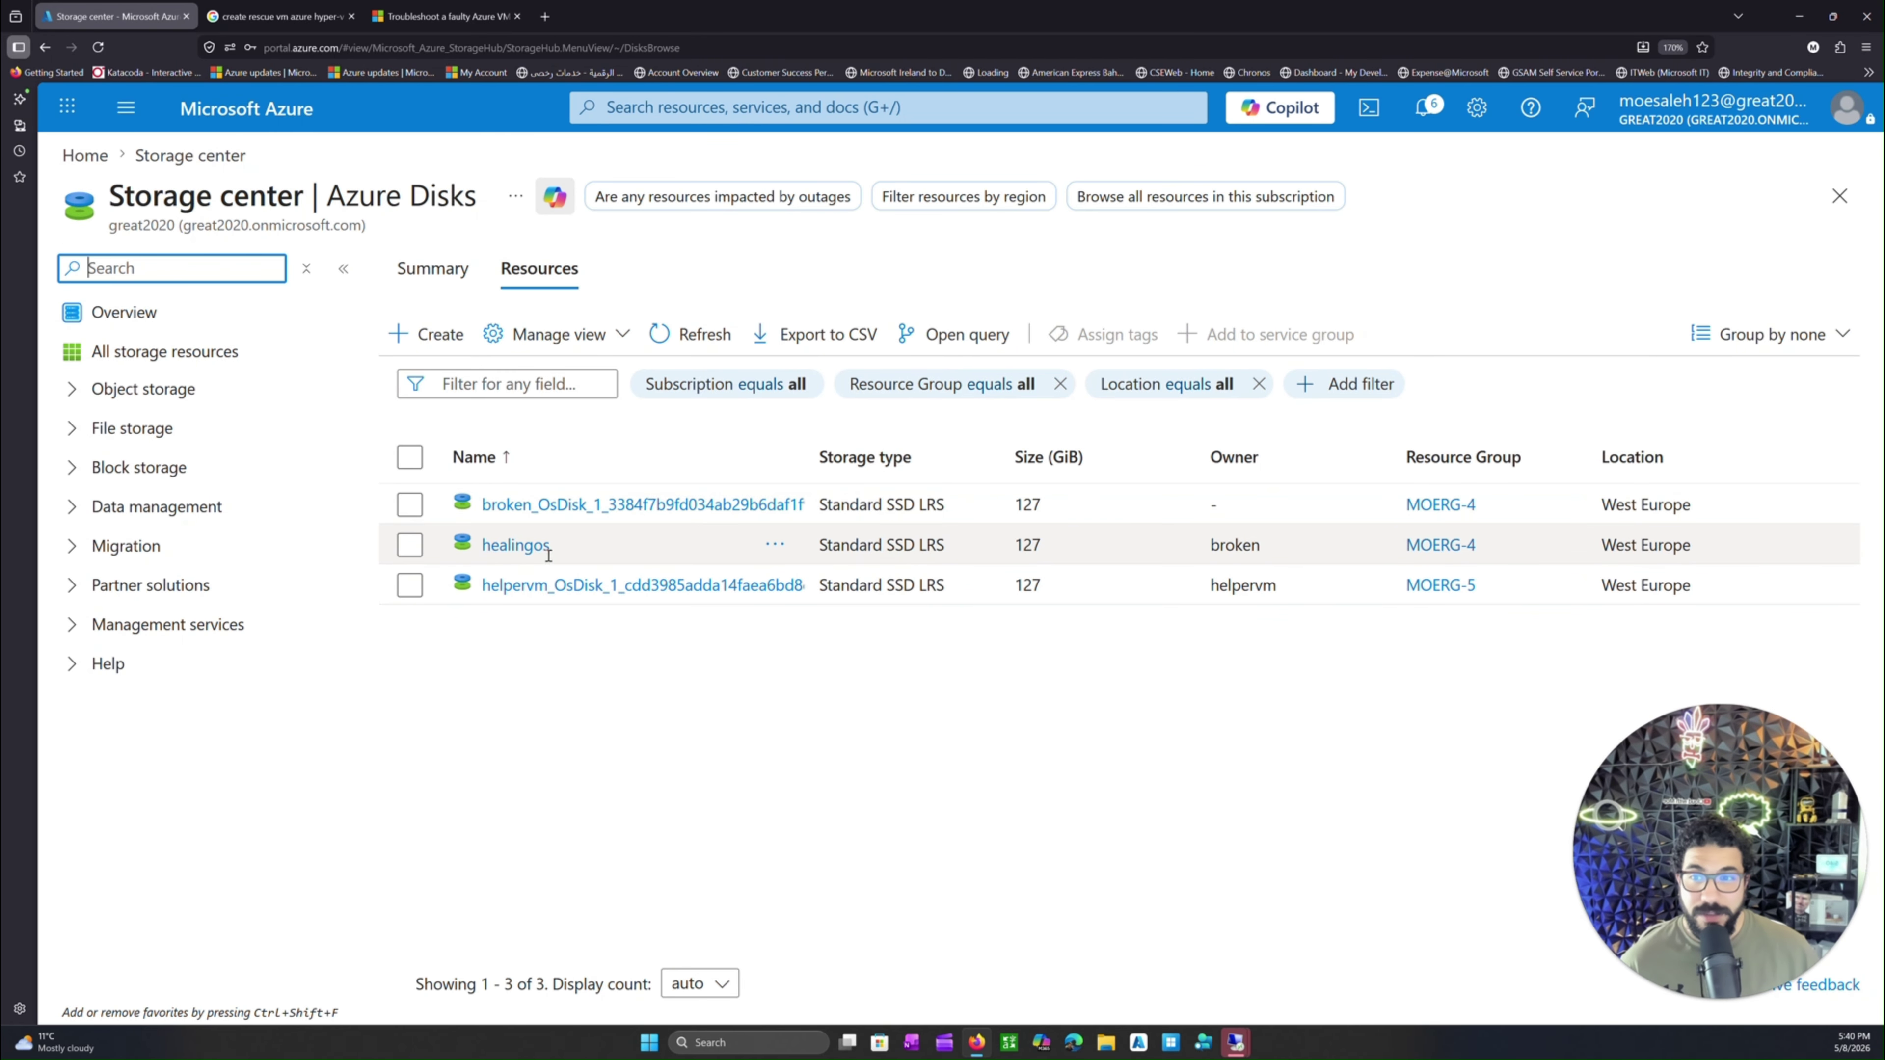
{"action": "left_click", "coordinate": [1230, 506]}
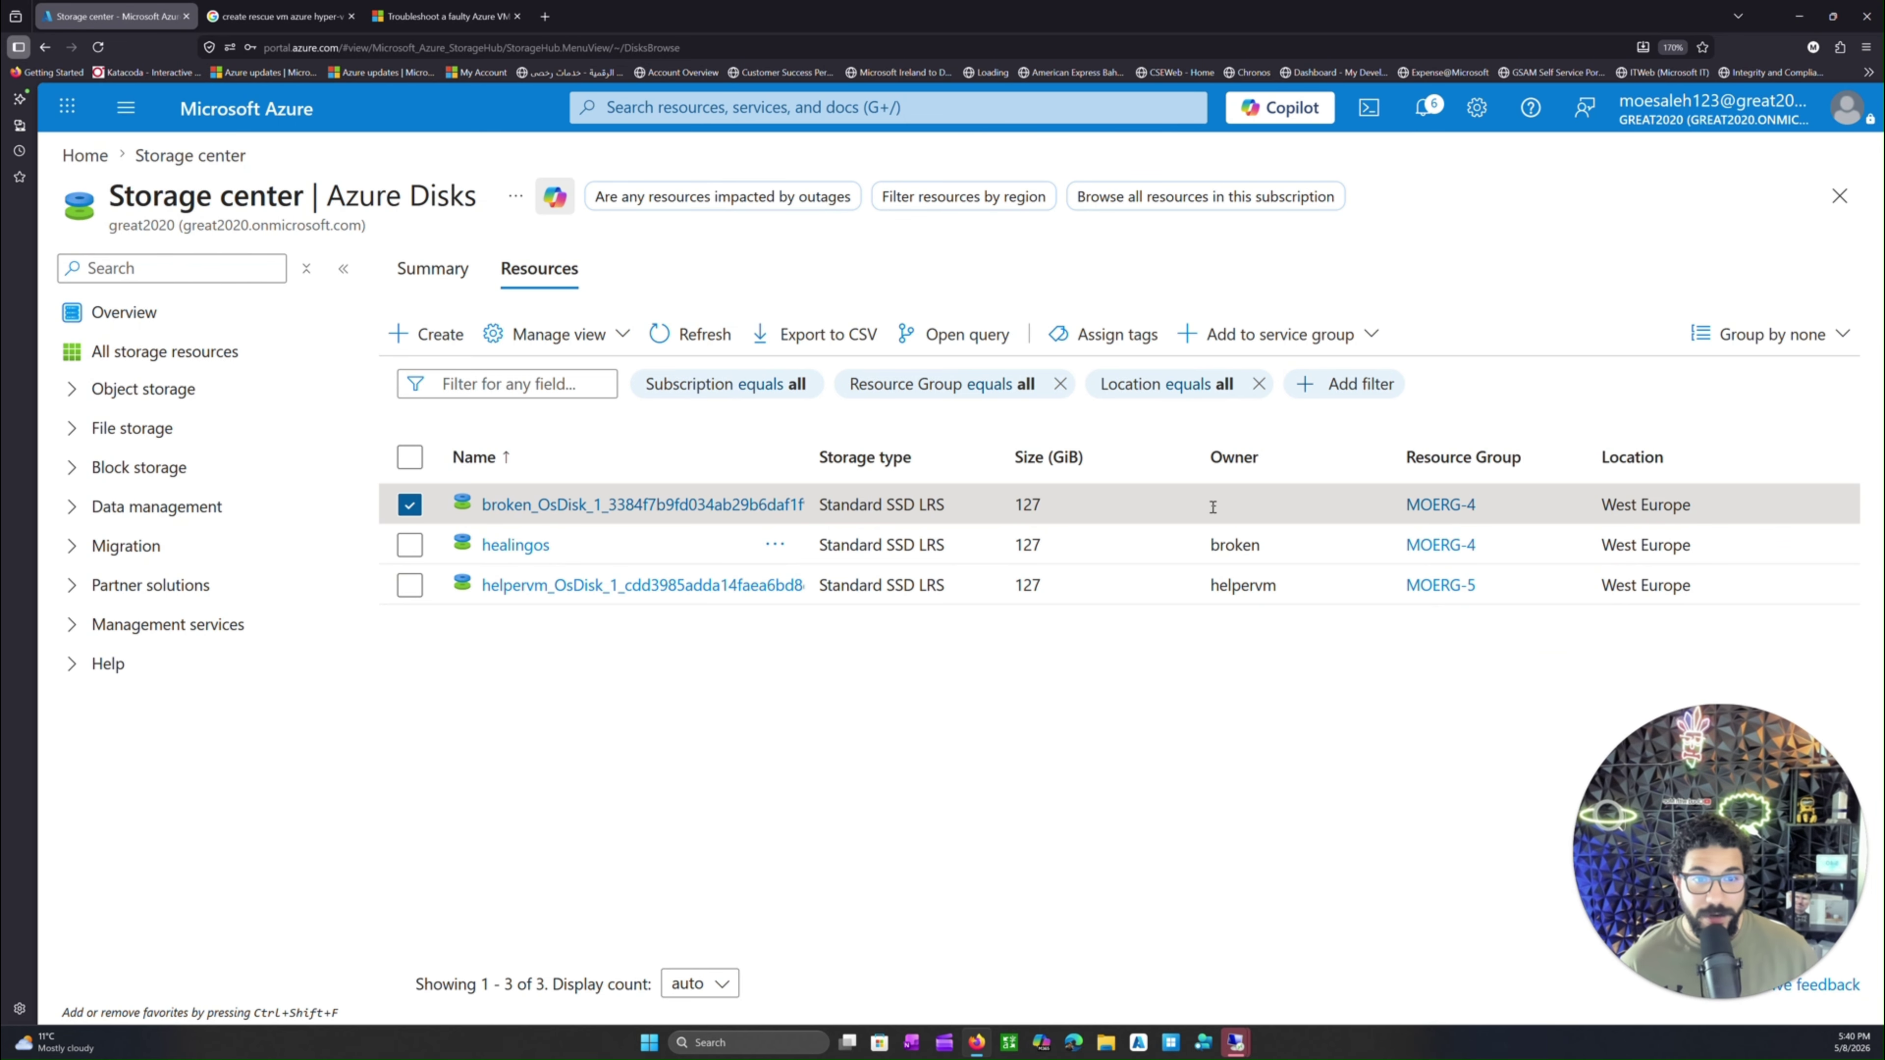
{"action": "left_click_drag", "start_coordinate": [1251, 549], "coordinate": [1210, 549]}
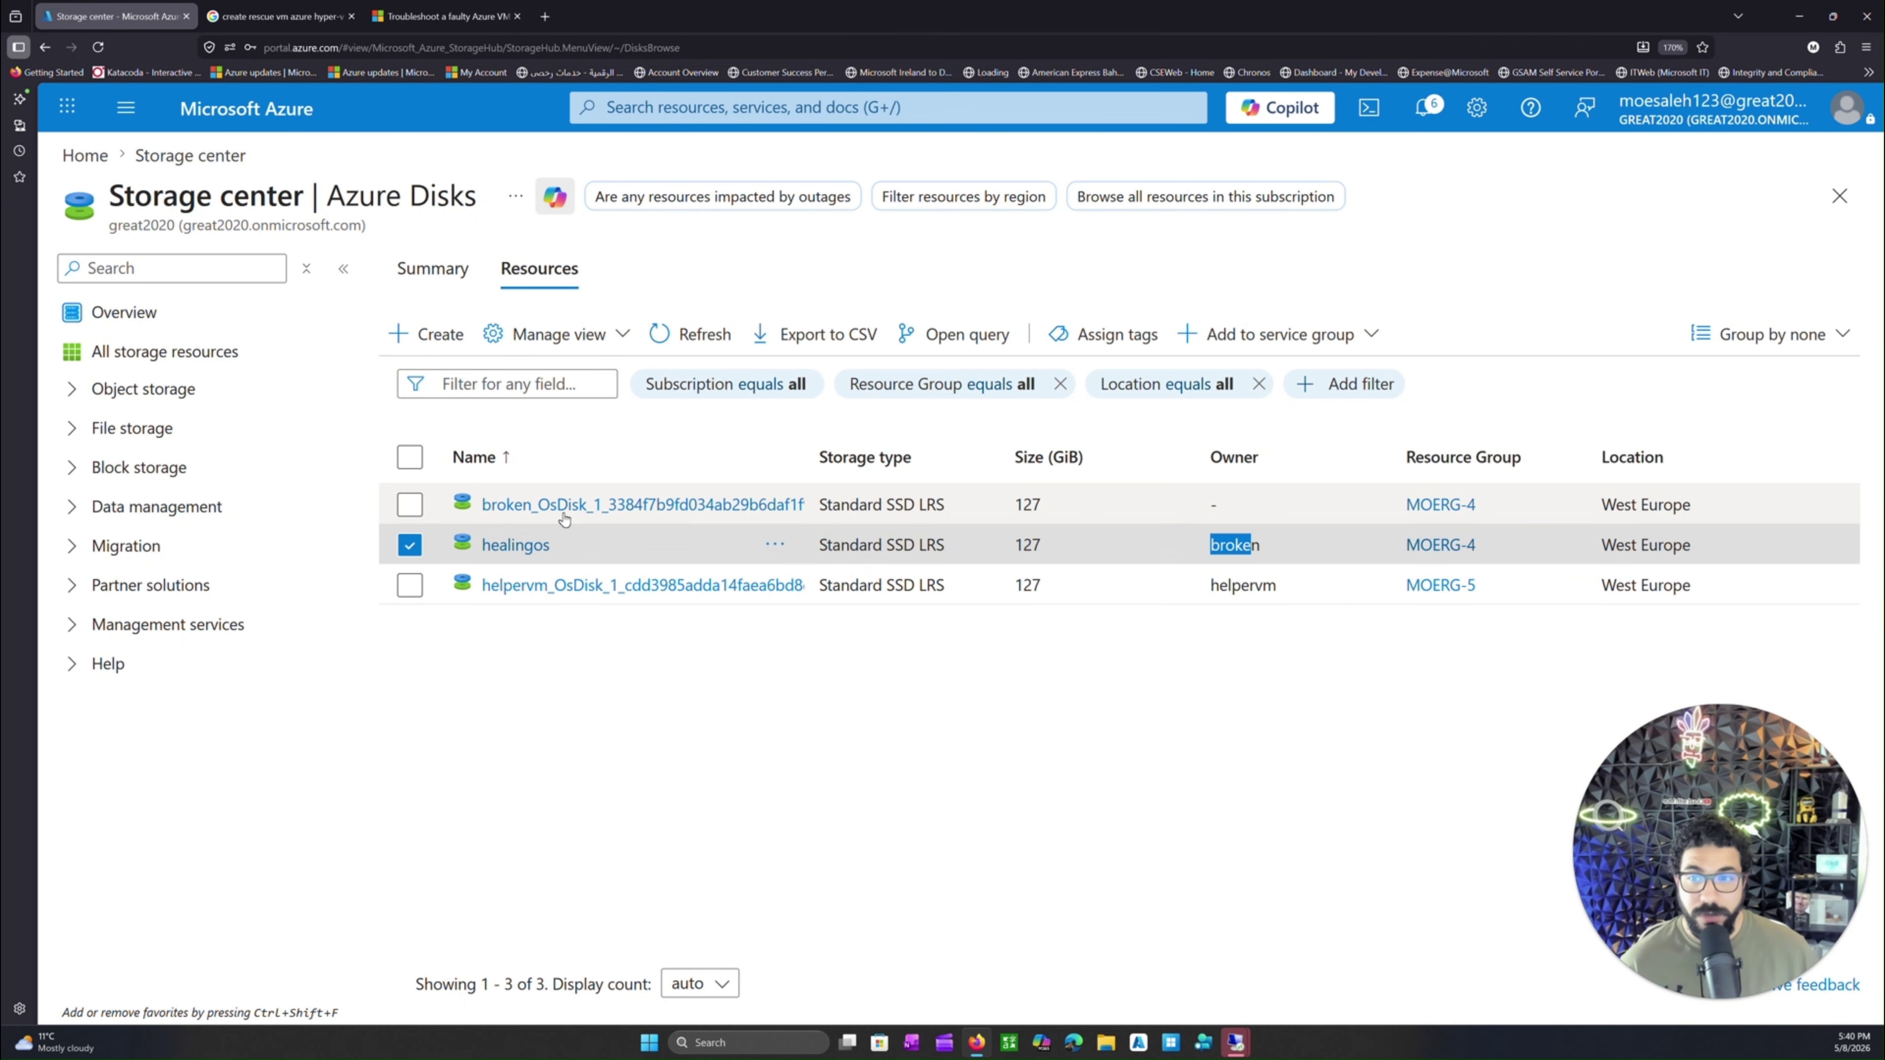
- Delete the original OS disk of the broken VM, the broken_OsDisk_1 disk that has no owner, and confirm the deletion
{"action": "left_click", "coordinate": [512, 506]}
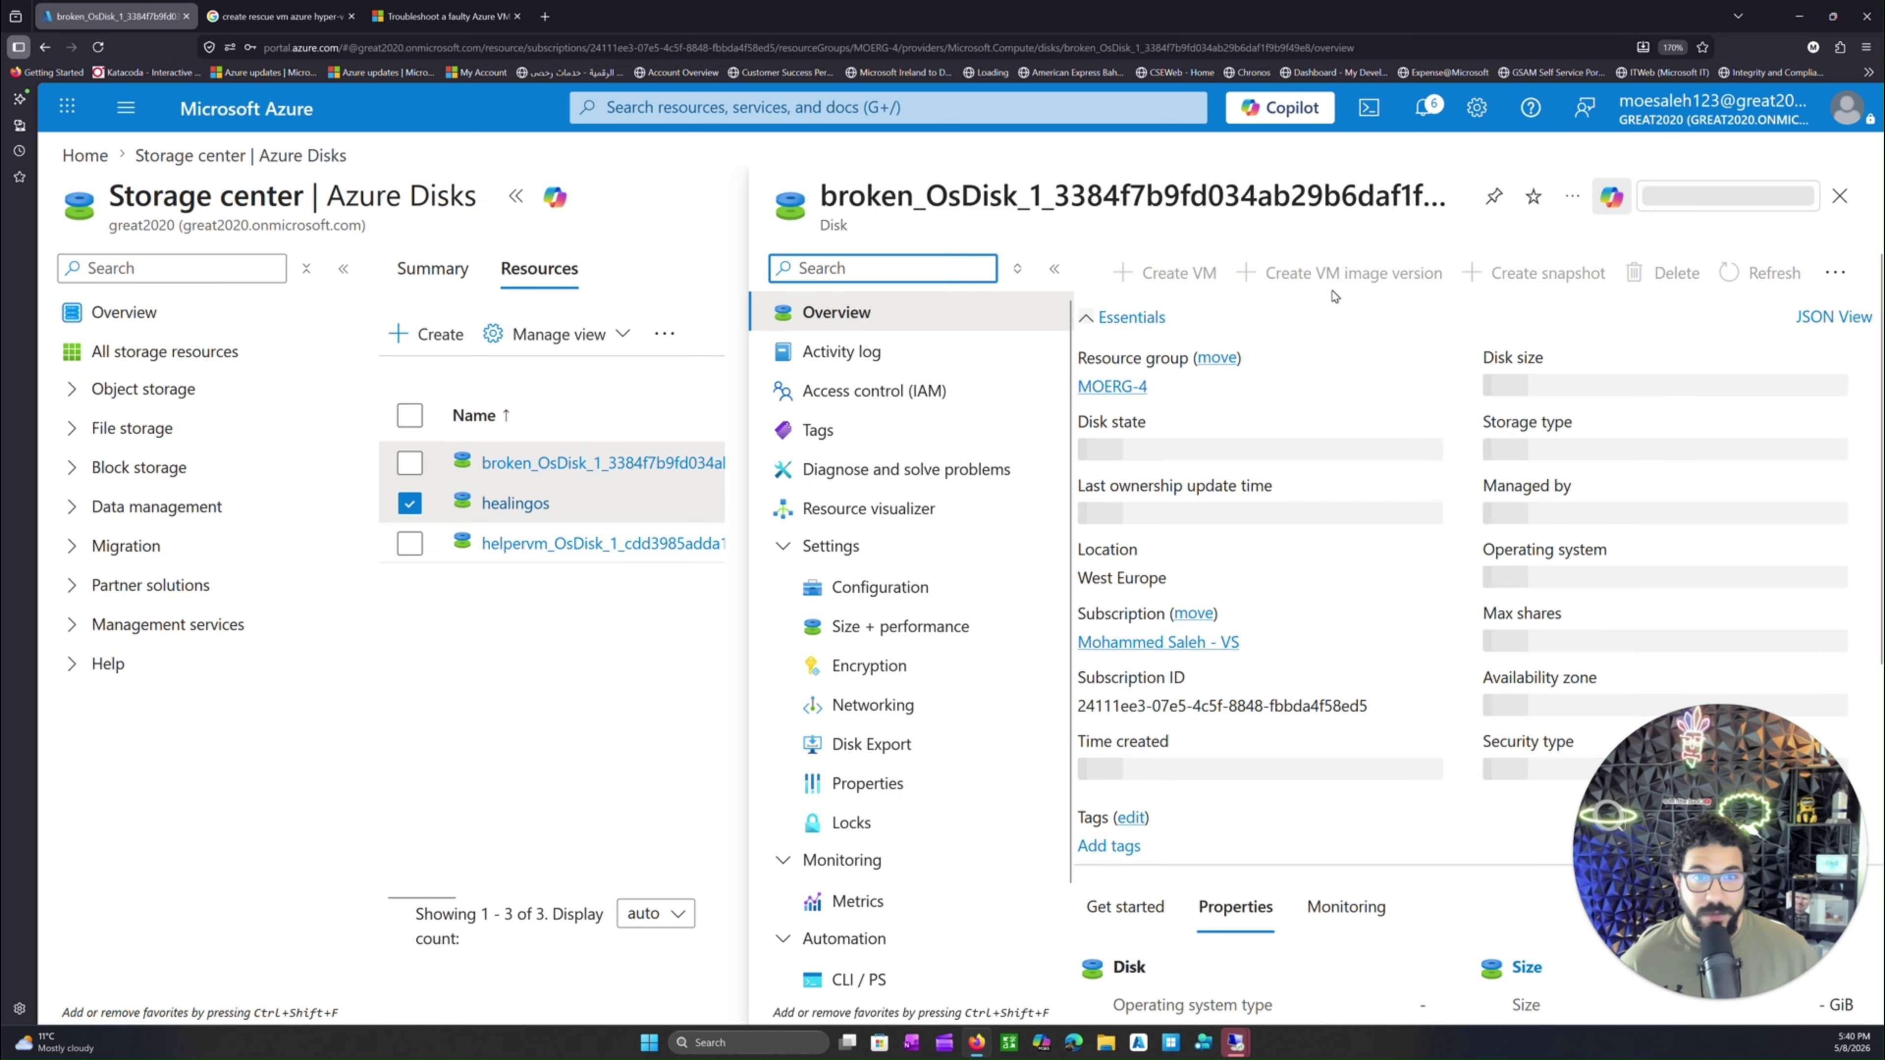
{"action": "left_click", "coordinate": [1665, 272]}
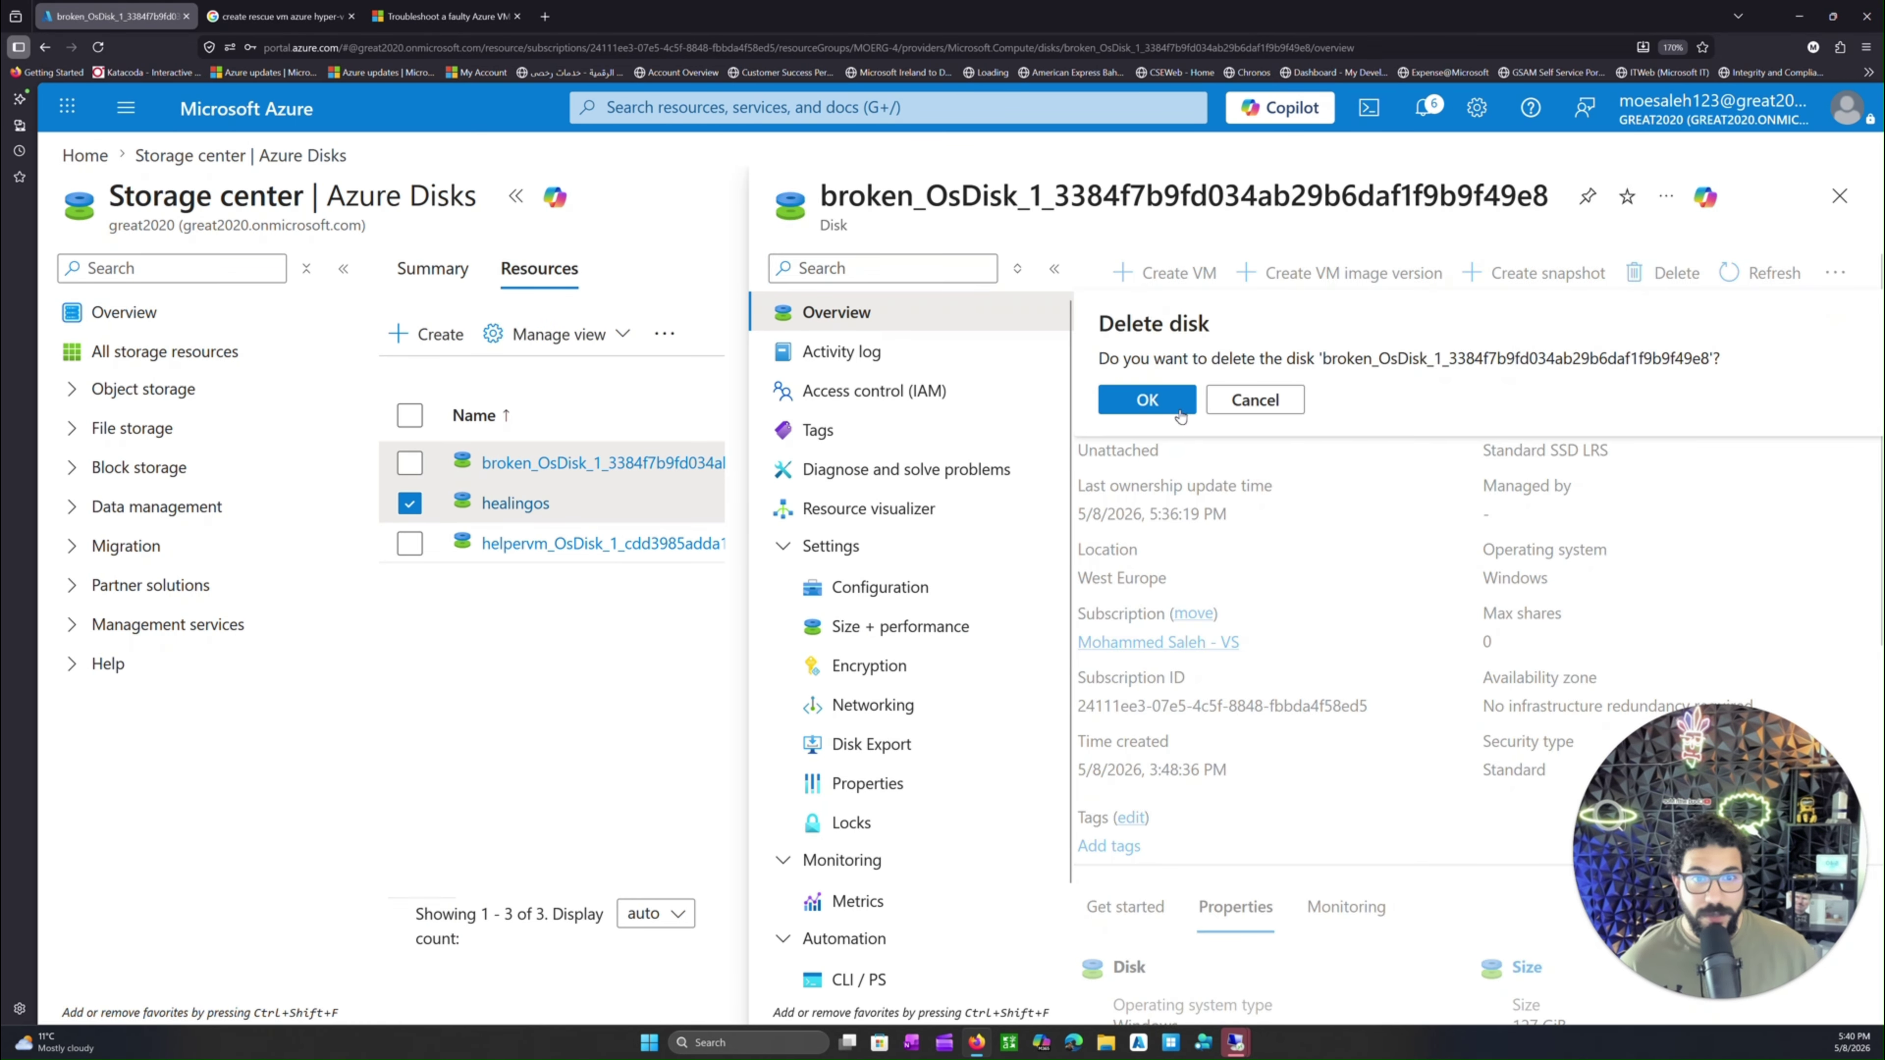
{"action": "left_click", "coordinate": [1146, 399]}
- Find the healingdisk snapshot in the Azure Snapshots list and delete it, confirming the deletion
{"action": "left_click", "coordinate": [282, 109]}
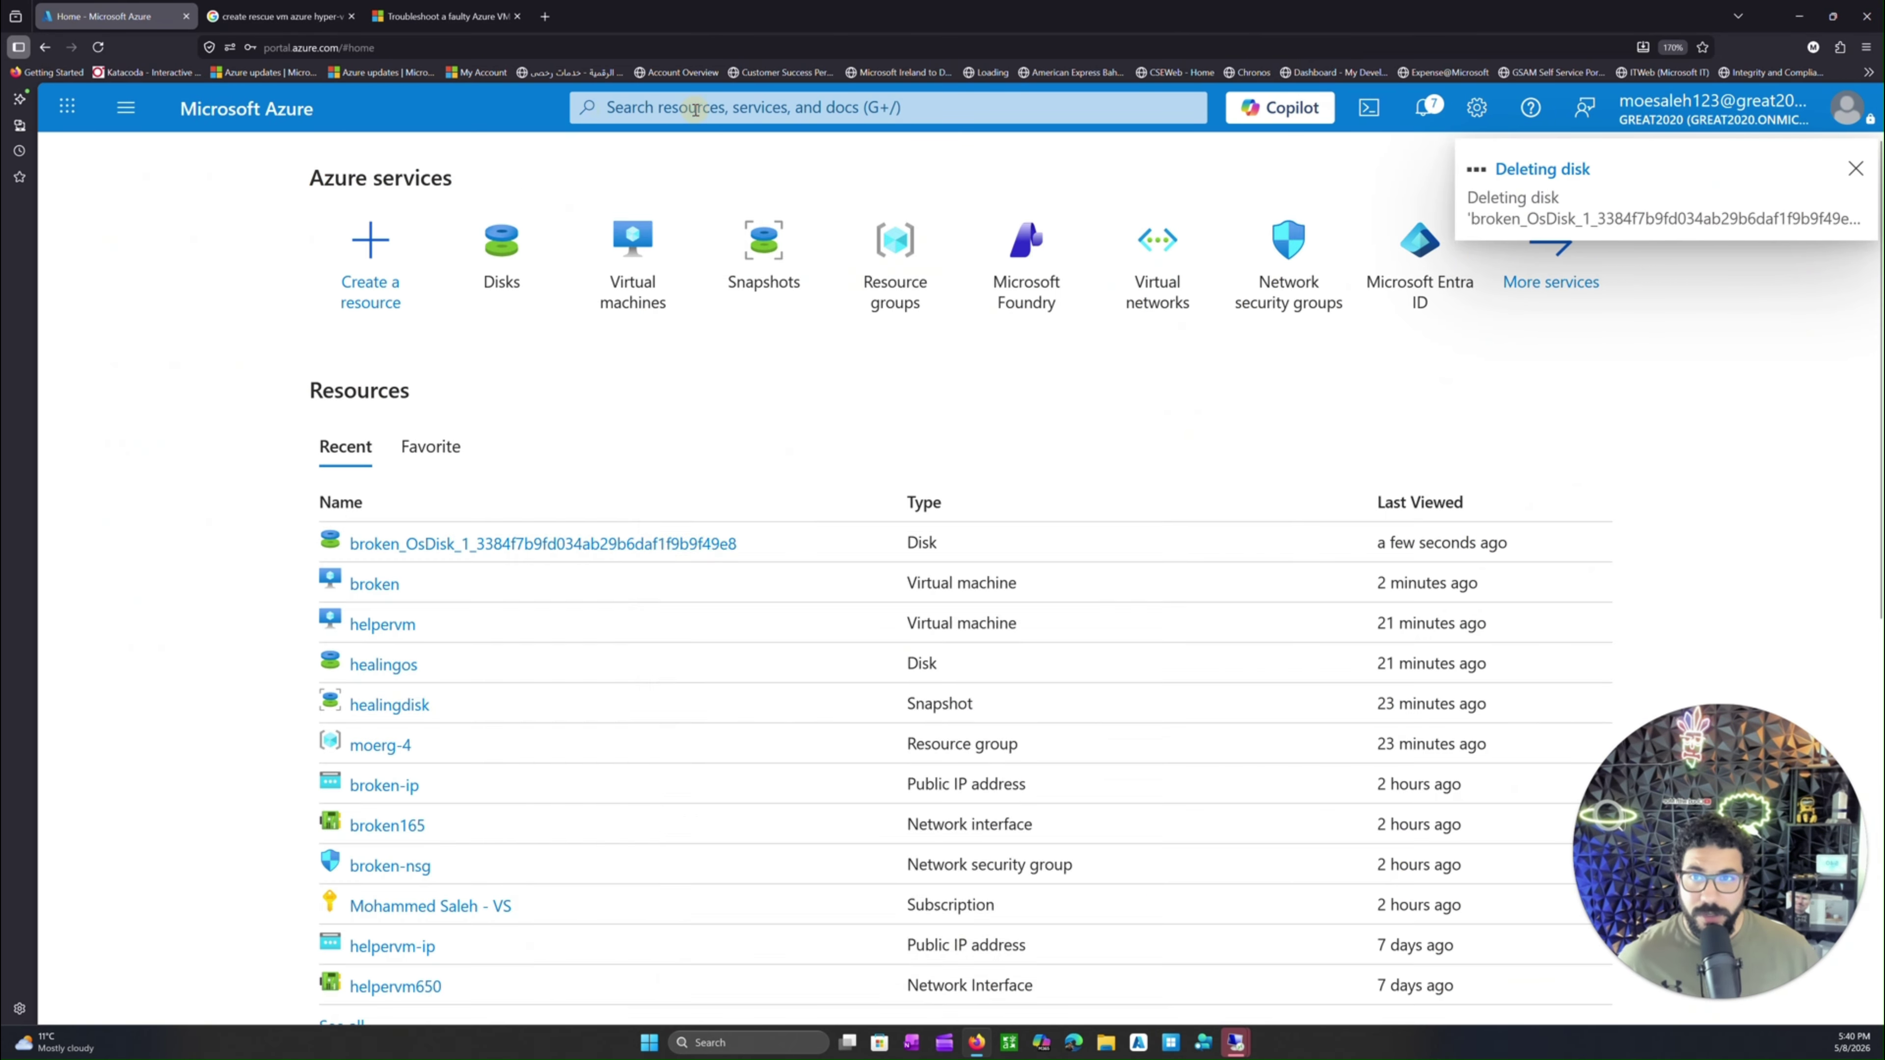
{"action": "left_click", "coordinate": [695, 109]}
{"action": "type", "text": "sna"}
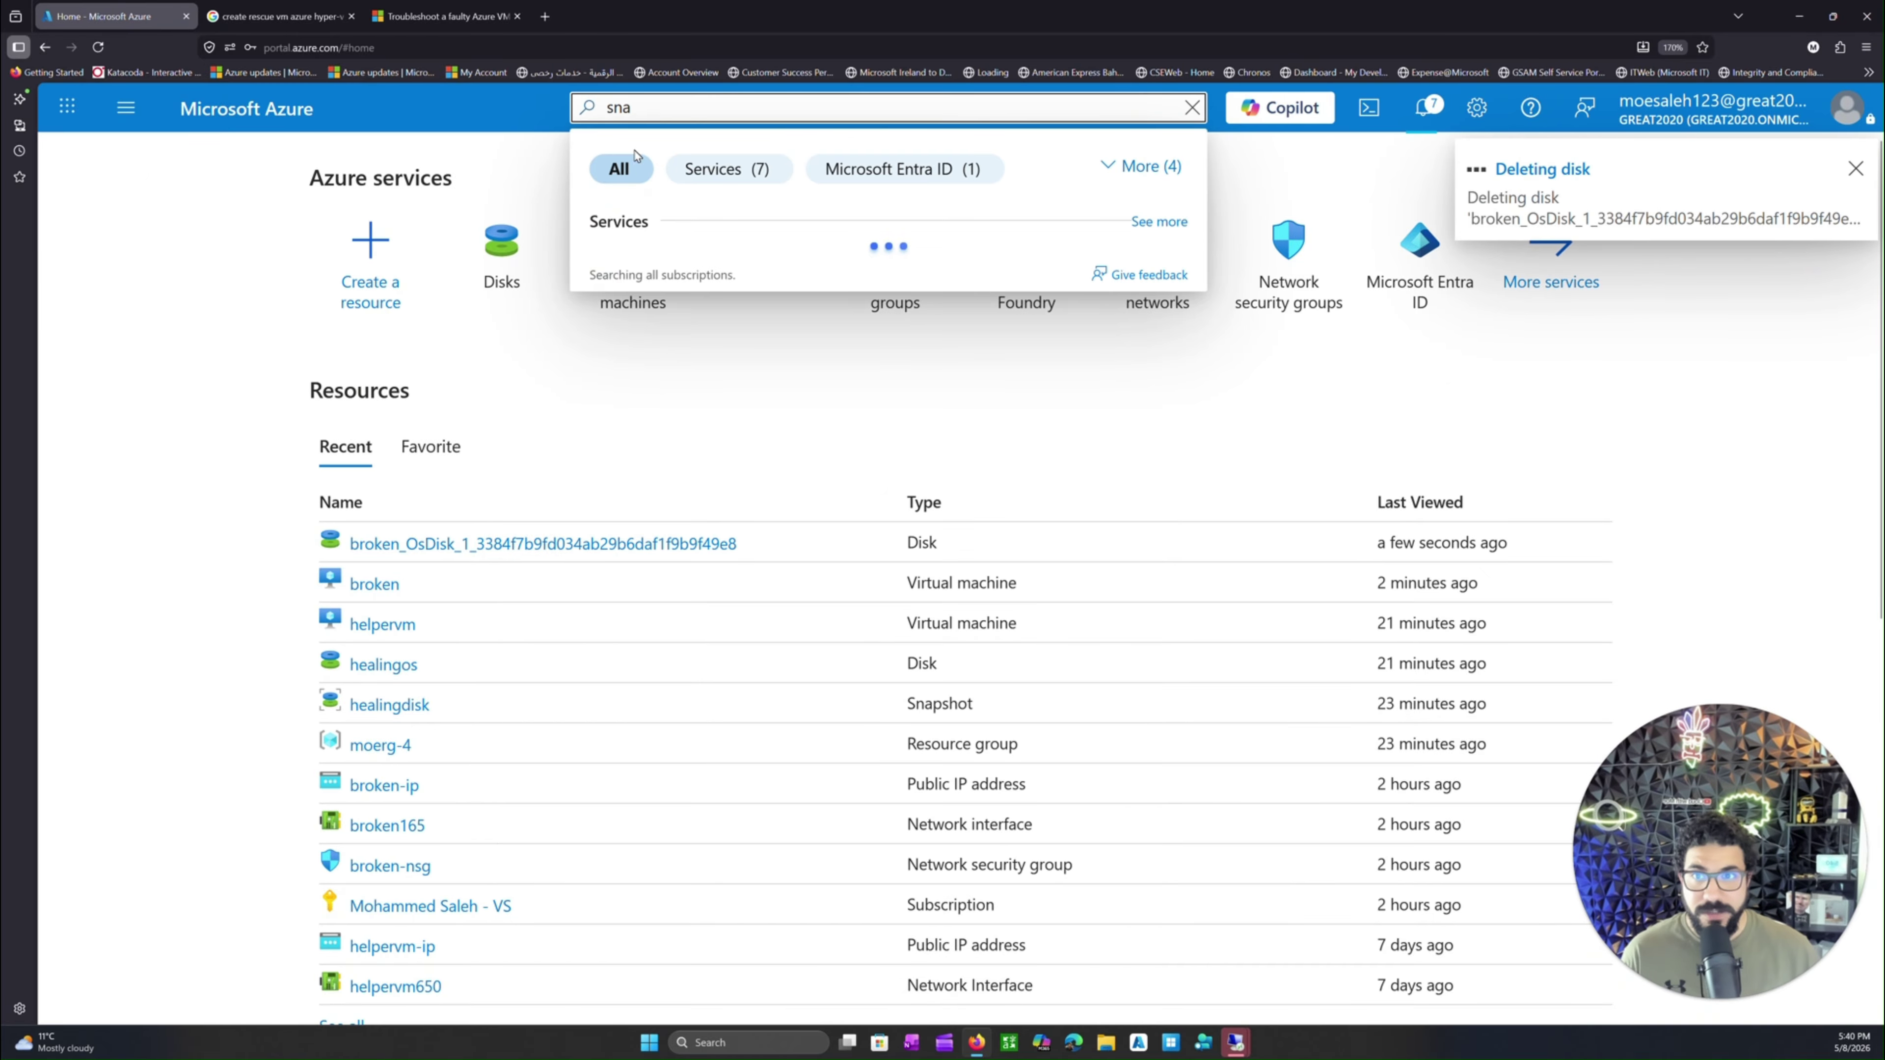
{"action": "left_click", "coordinate": [645, 266]}
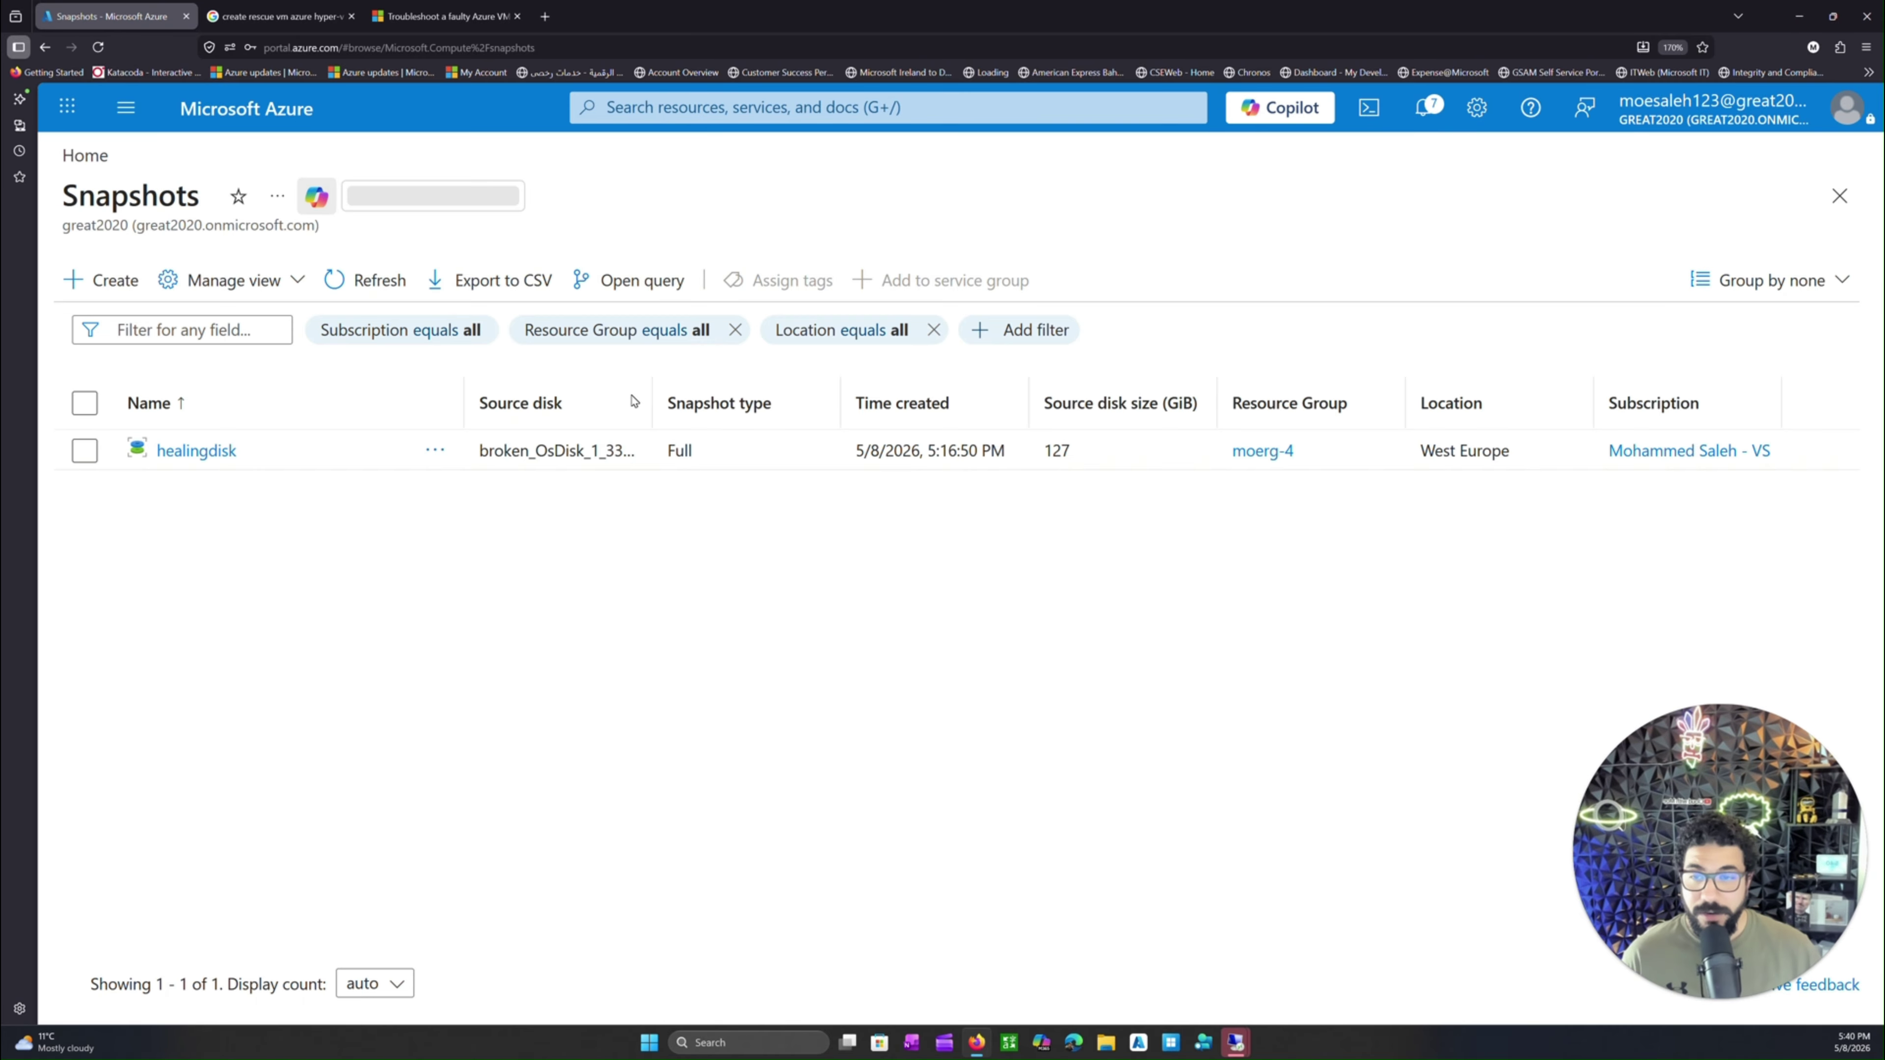
{"action": "left_click", "coordinate": [167, 450]}
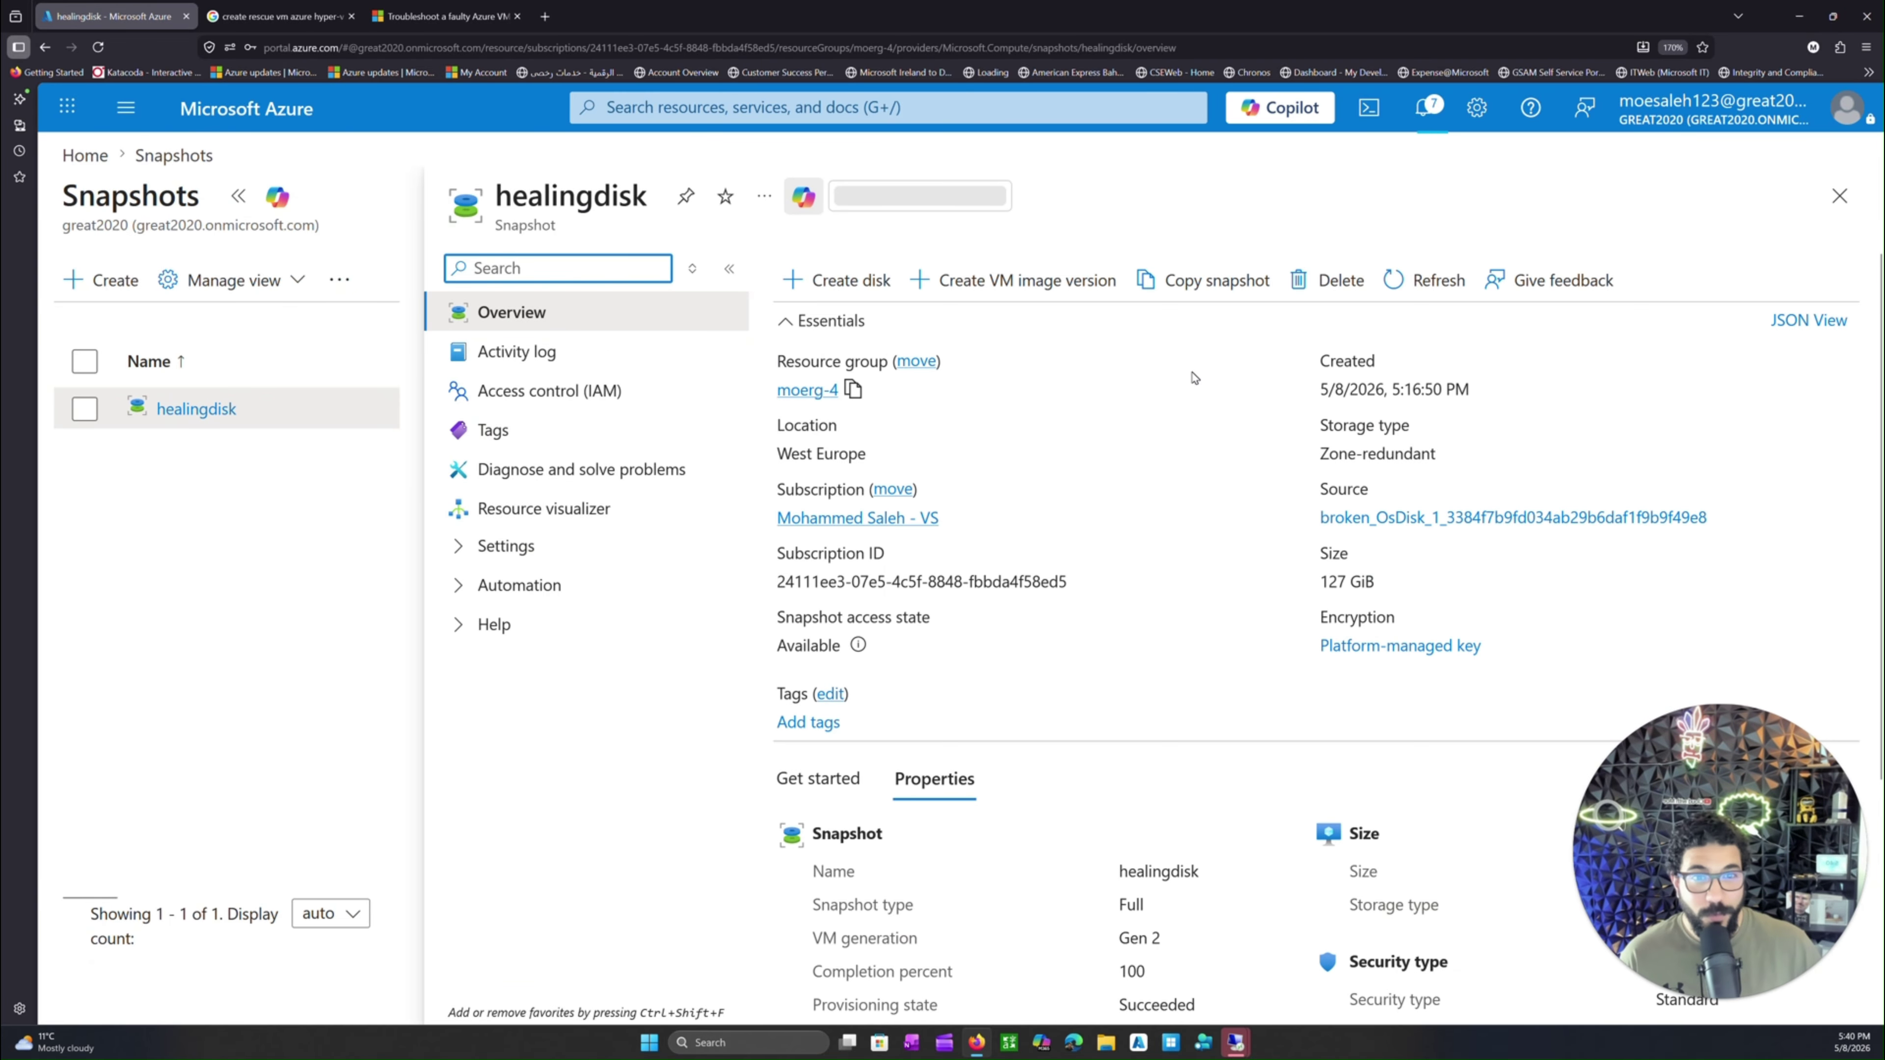
{"action": "left_click", "coordinate": [1313, 290]}
{"action": "left_click", "coordinate": [841, 401]}
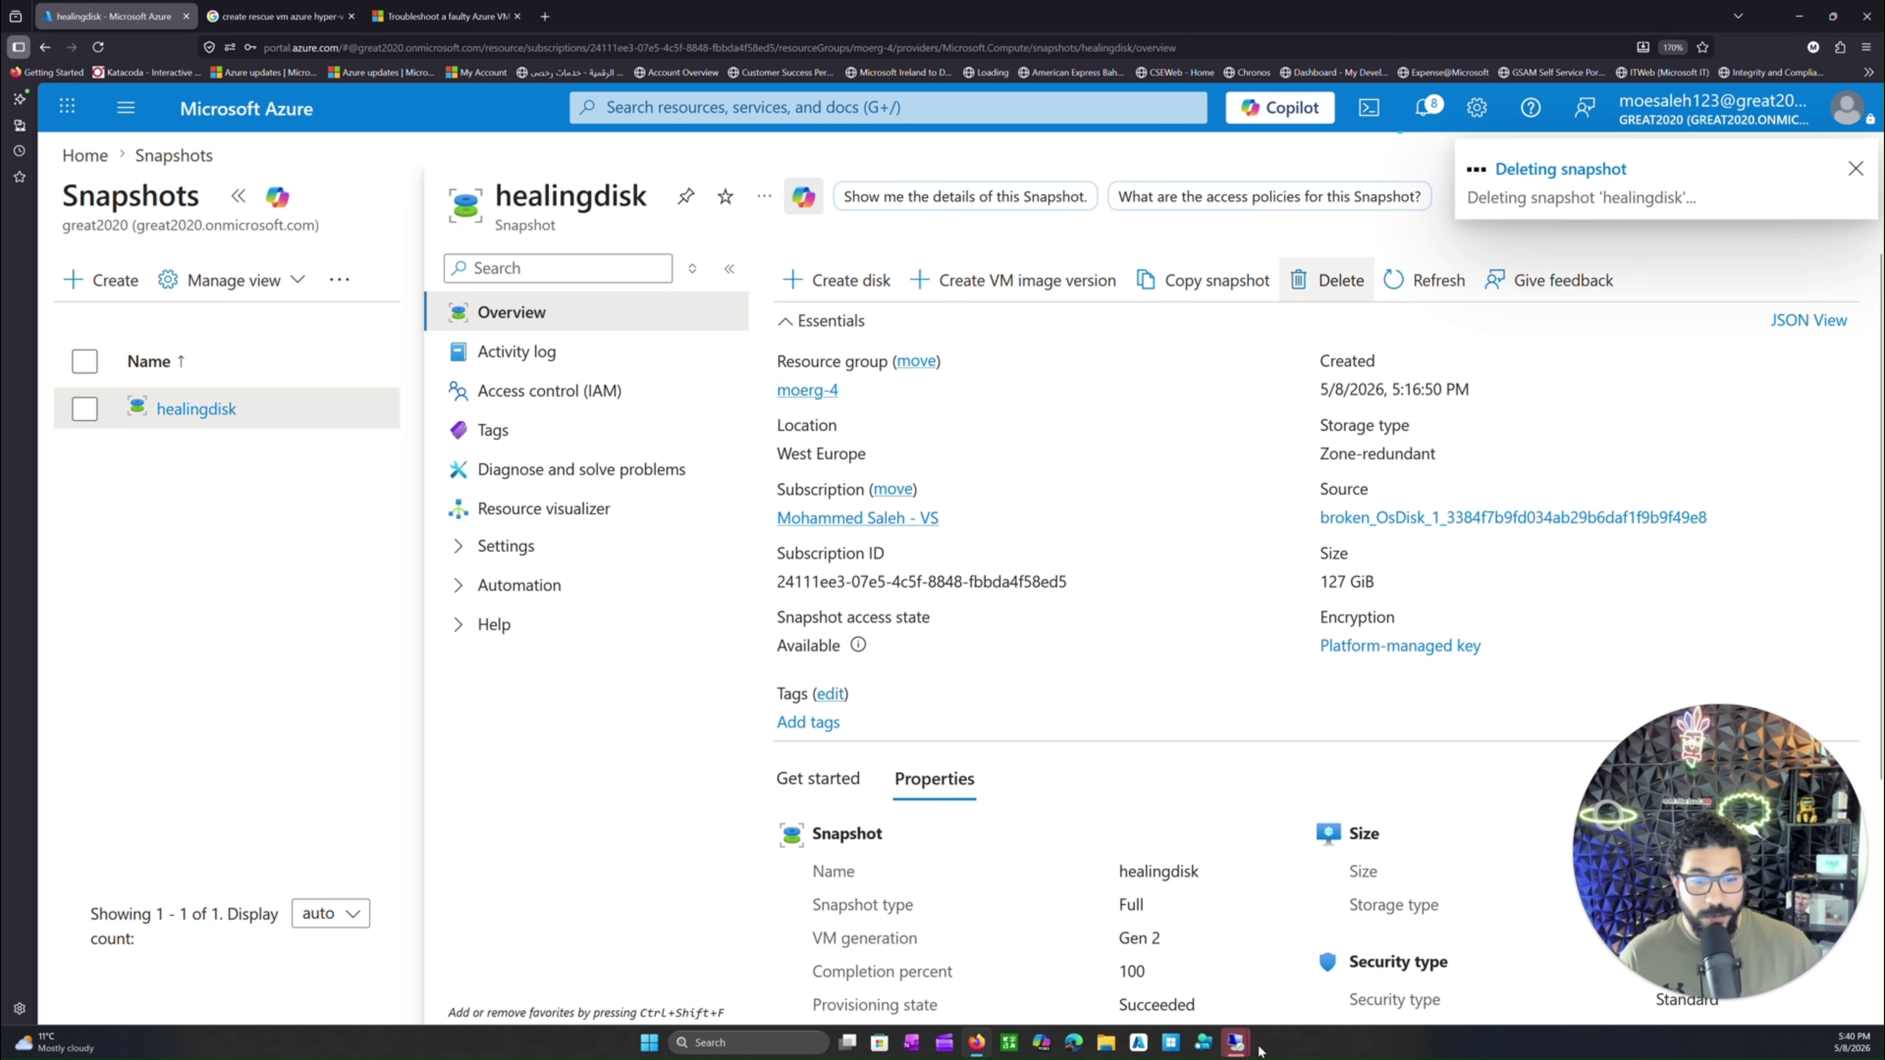
- Switch back to the repaired VM's Remote Desktop session and show it full screen
{"action": "mouse_move", "coordinate": [1258, 1051]}
{"action": "left_click", "coordinate": [1292, 965]}
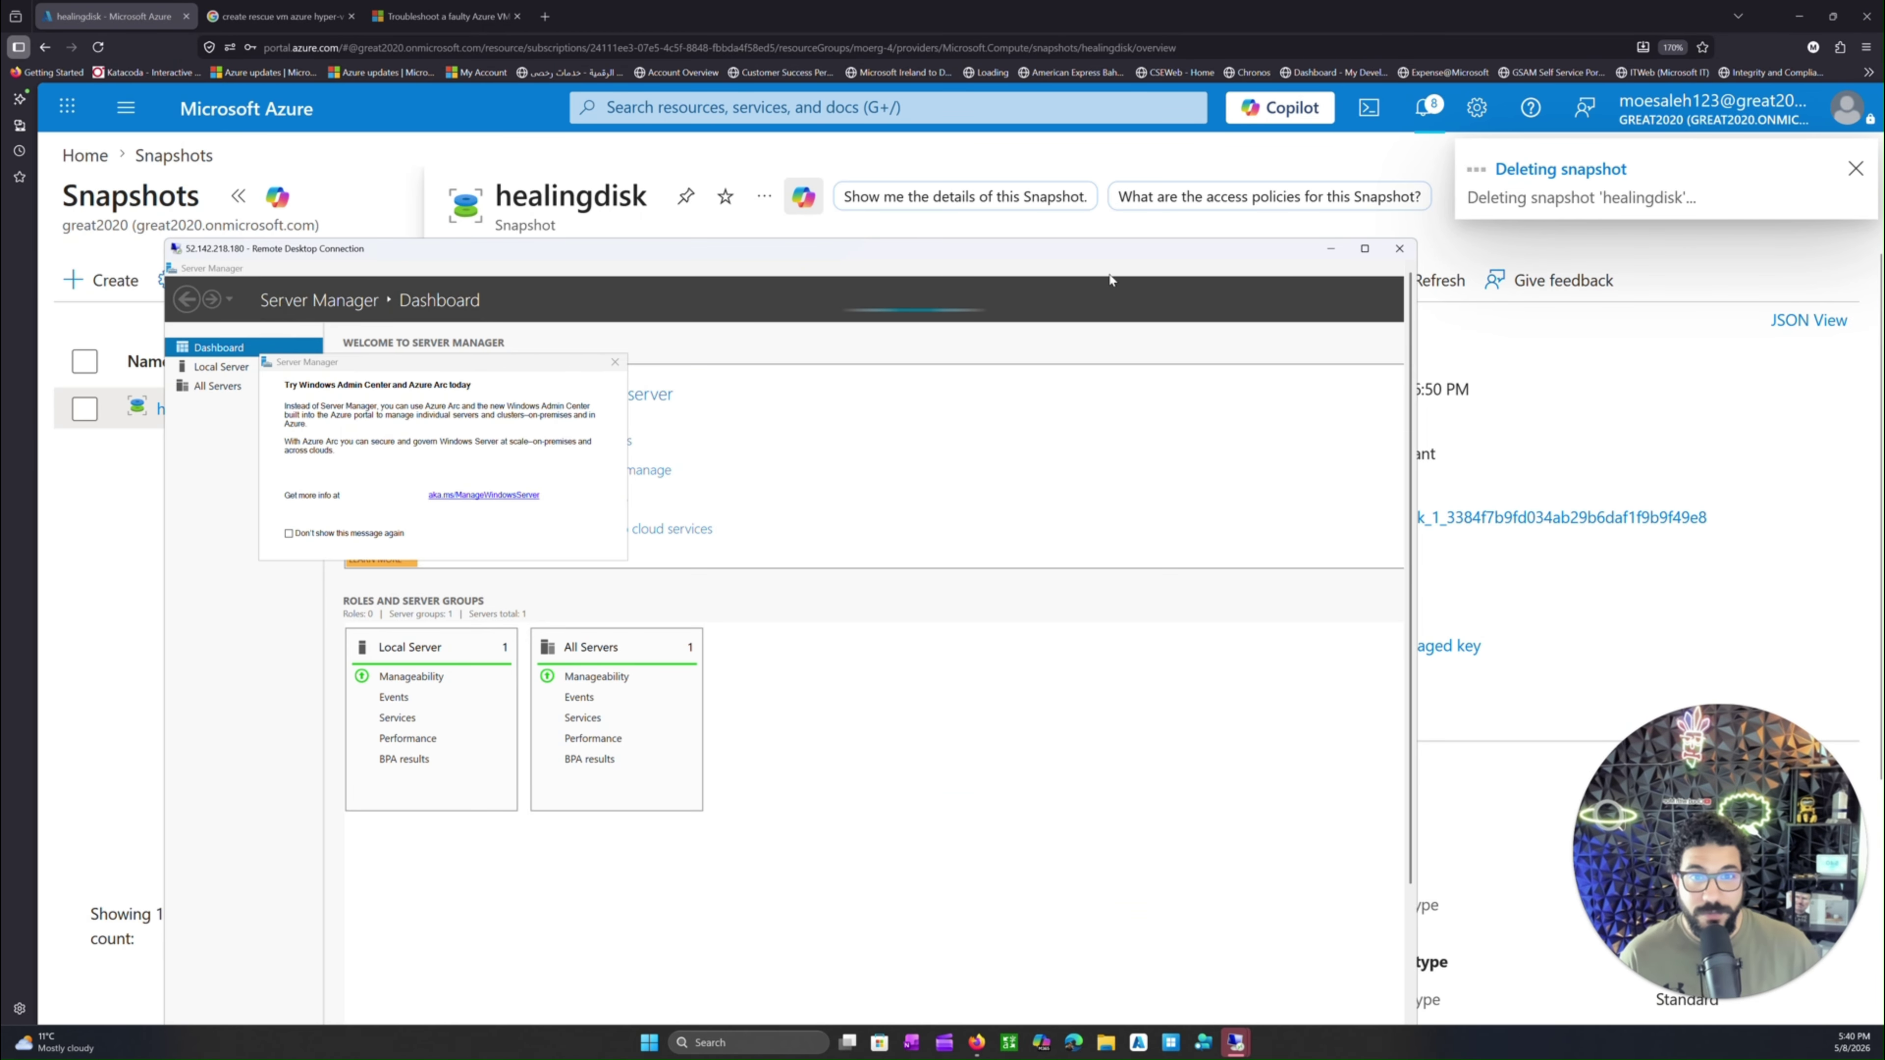
{"action": "double_click", "coordinate": [1114, 251]}
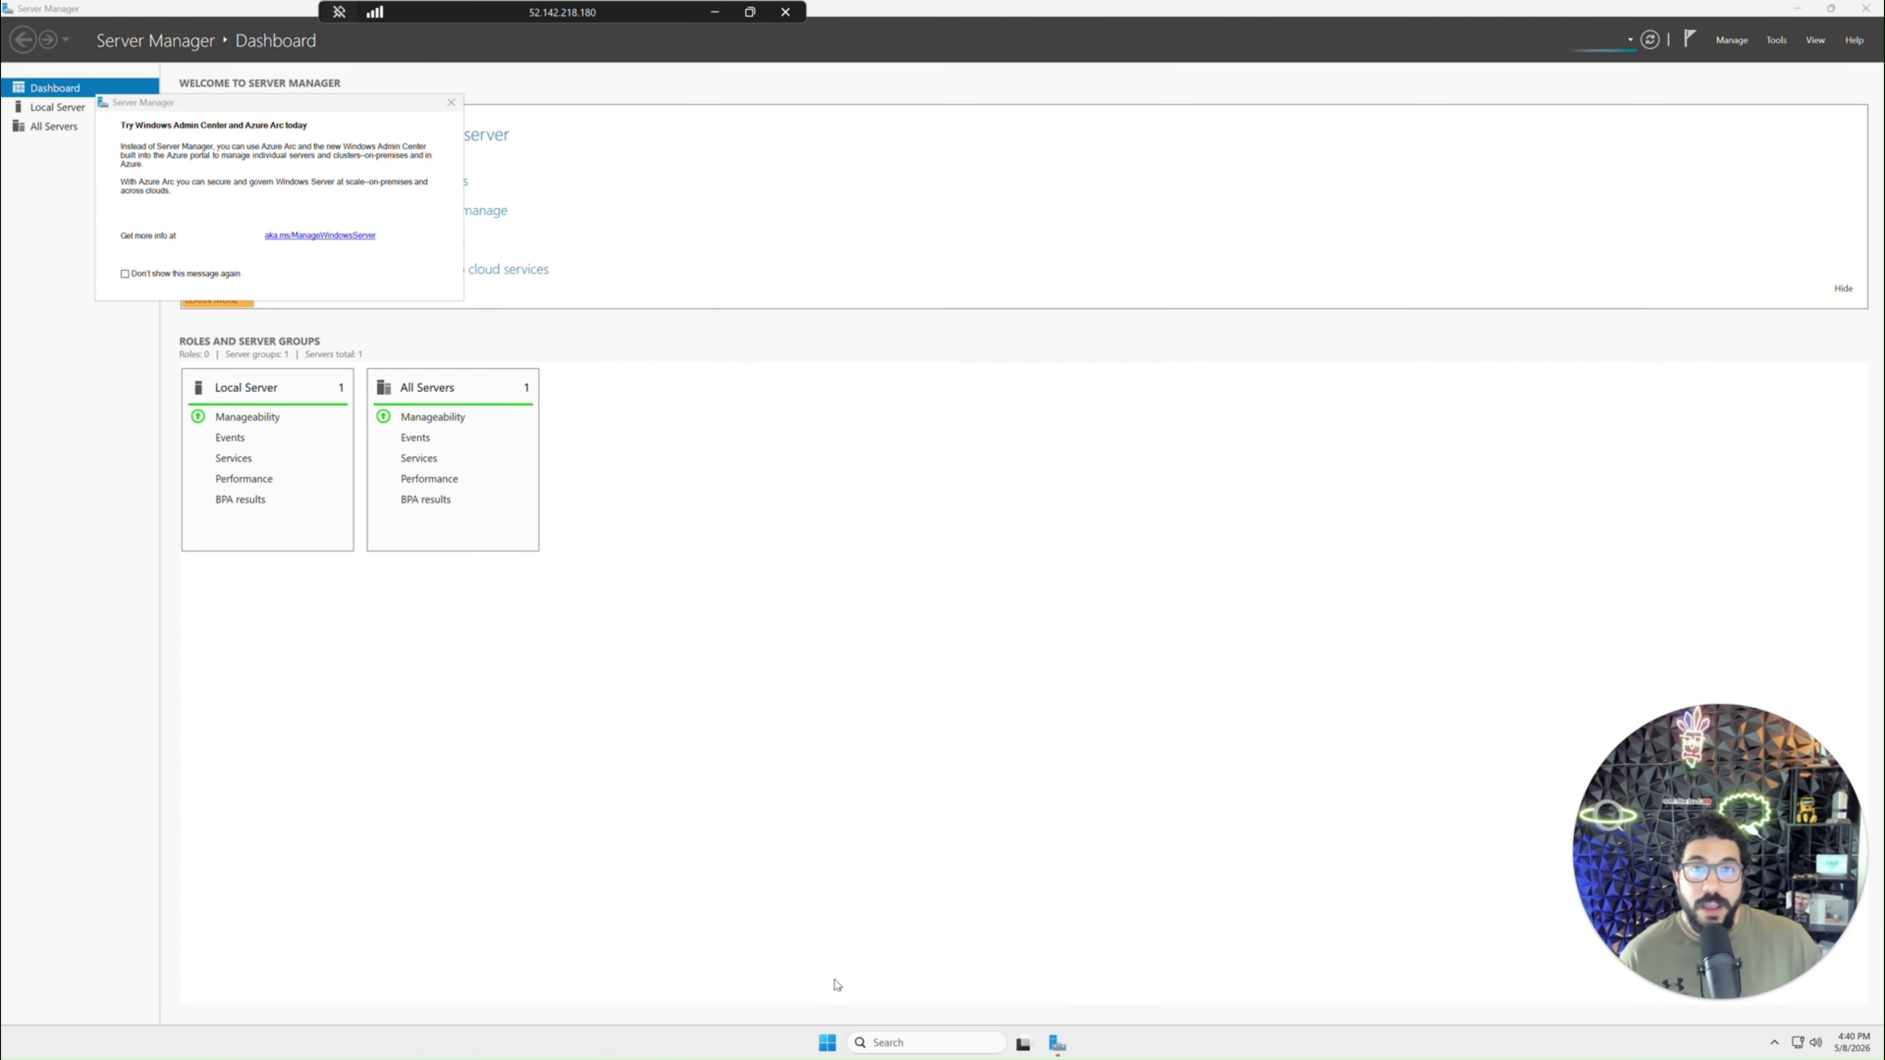